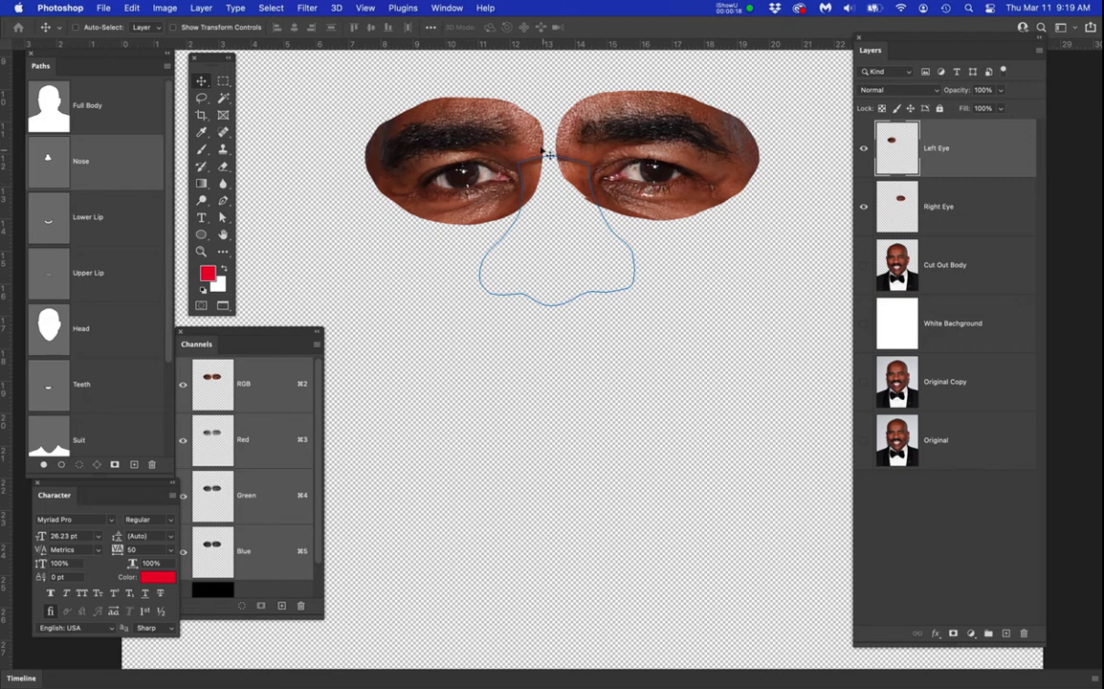
Hide the Left Eye and Right Eye layers and show the Cut Out Body layer
click(864, 149)
click(864, 205)
click(864, 265)
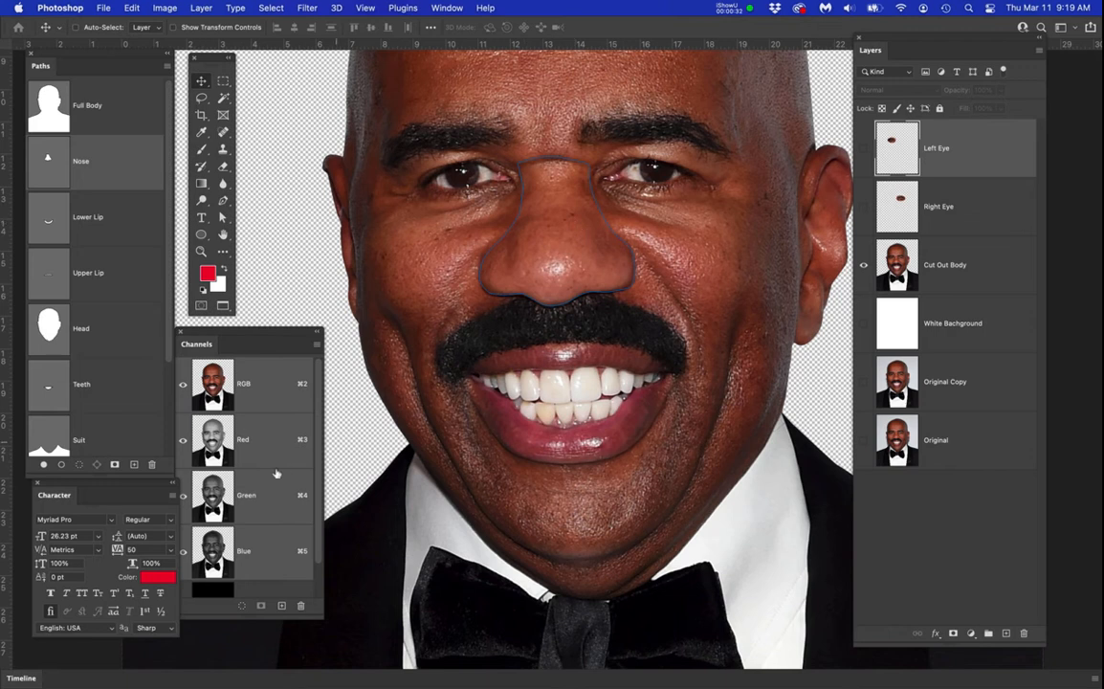
scroll(677, 402, down, 3)
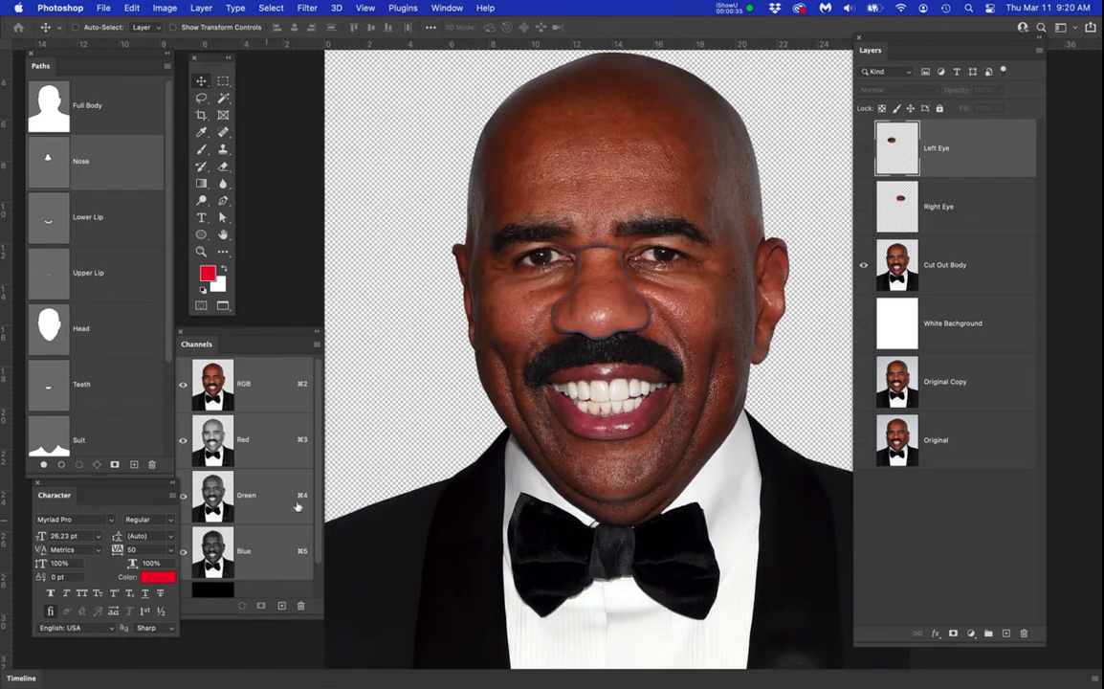
drag(316, 490, 316, 566)
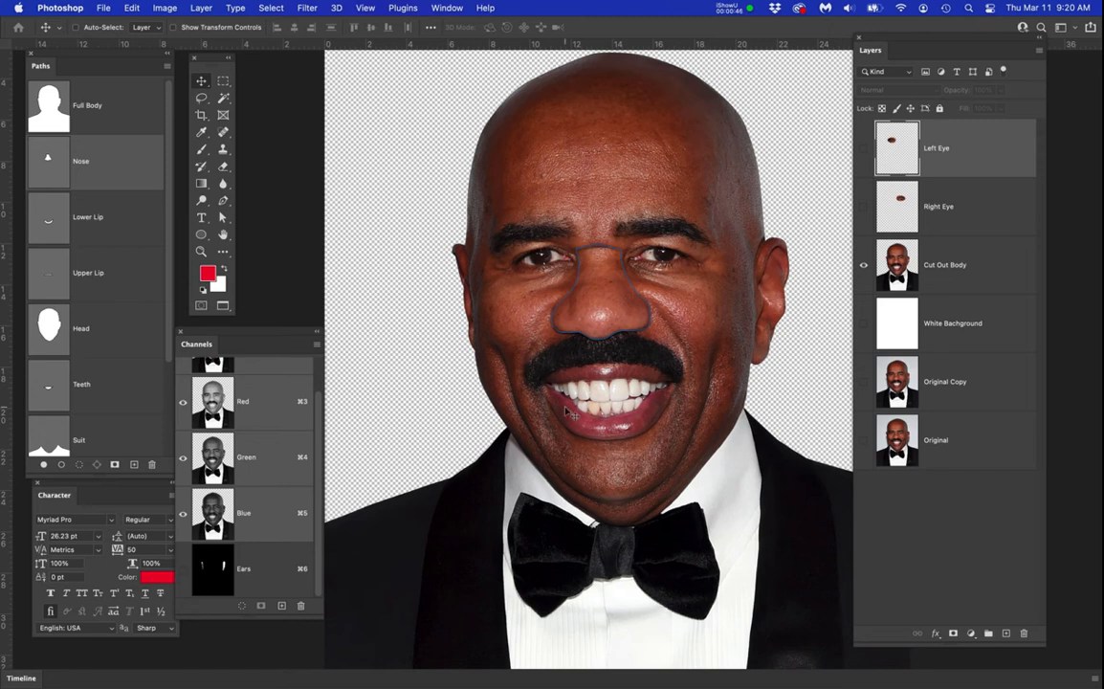
click(270, 7)
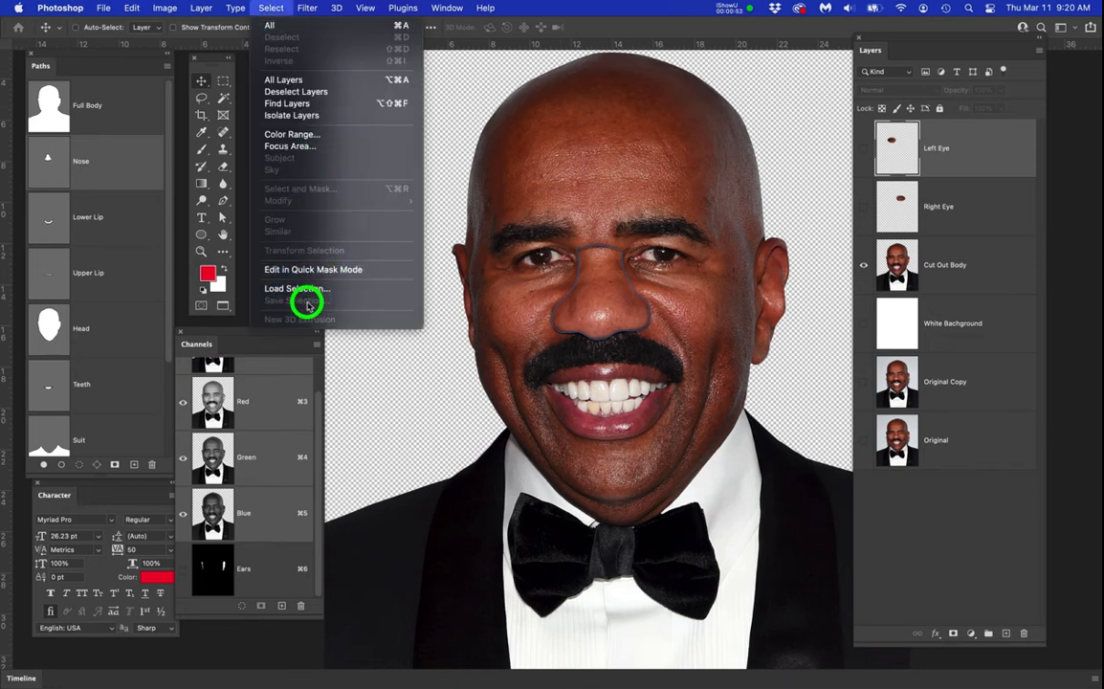
click(321, 332)
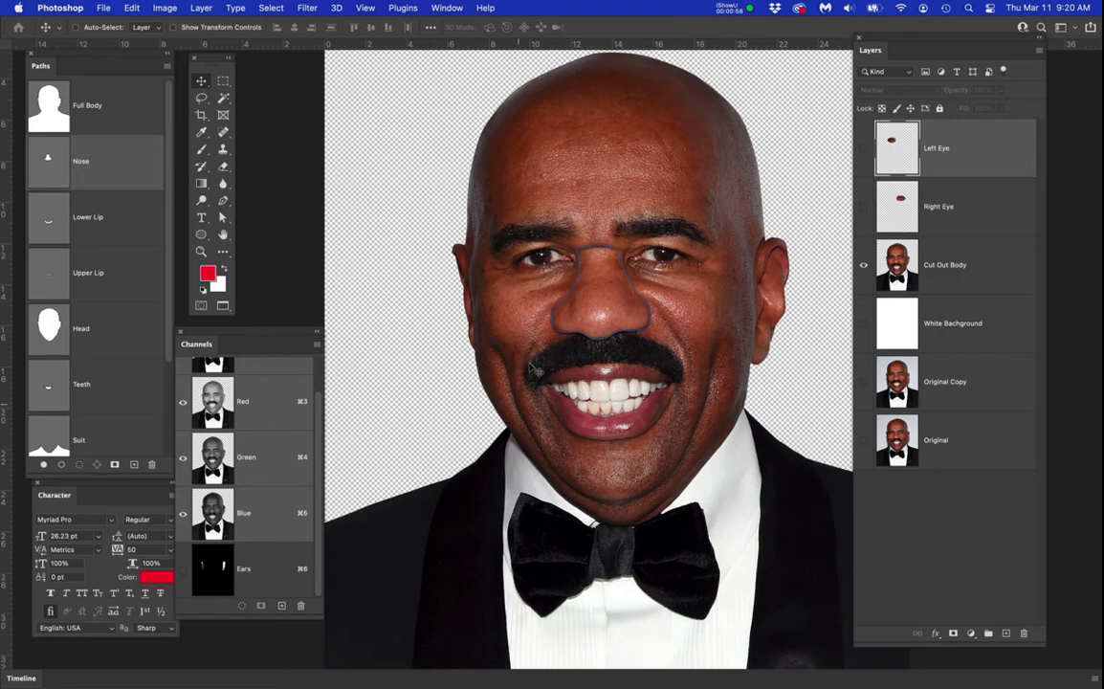
drag(591, 382, 551, 388)
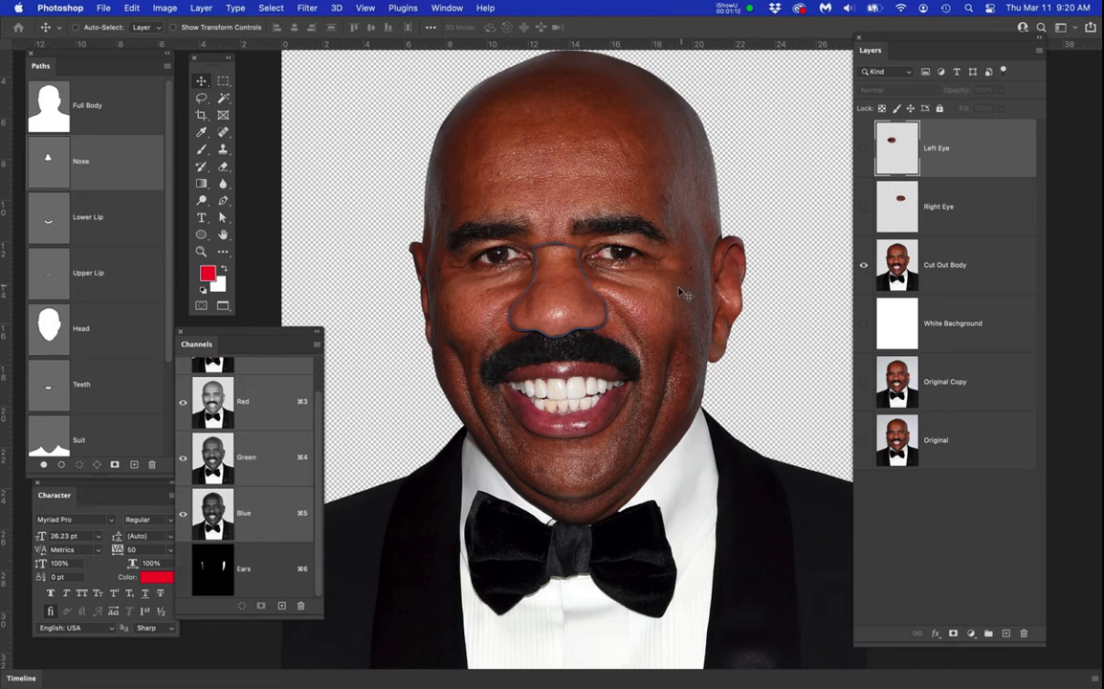
Deselect the Nose path and draw a loose freehand Lasso selection around the whole nose
click(106, 168)
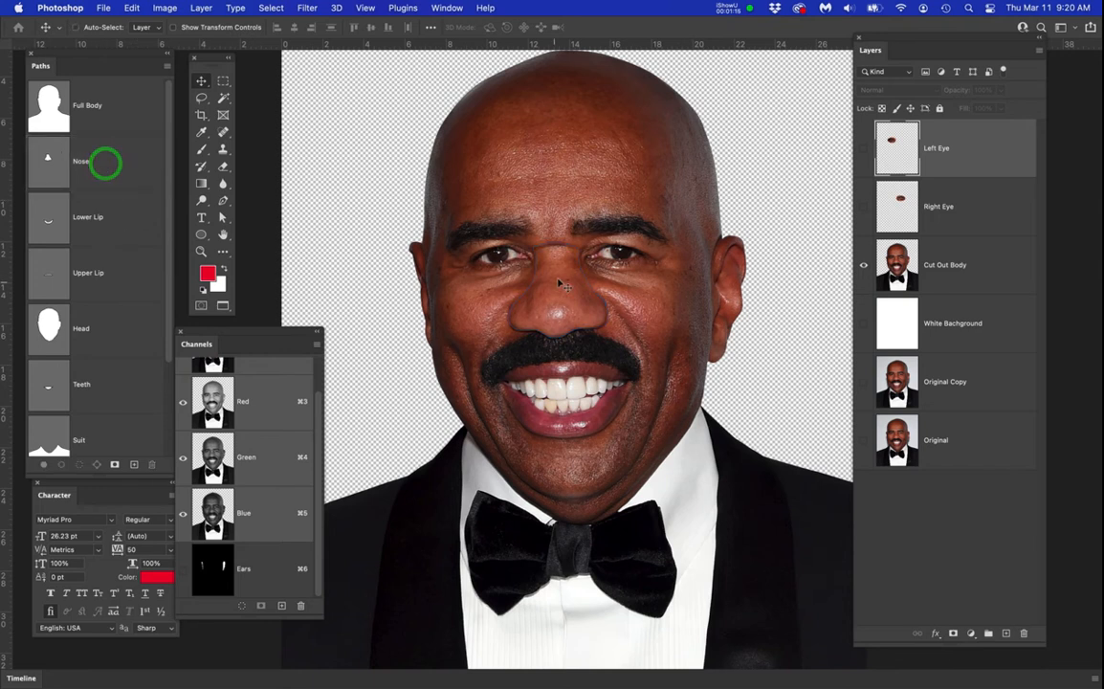
scroll(560, 282, up, 2)
scroll(559, 283, up, 2)
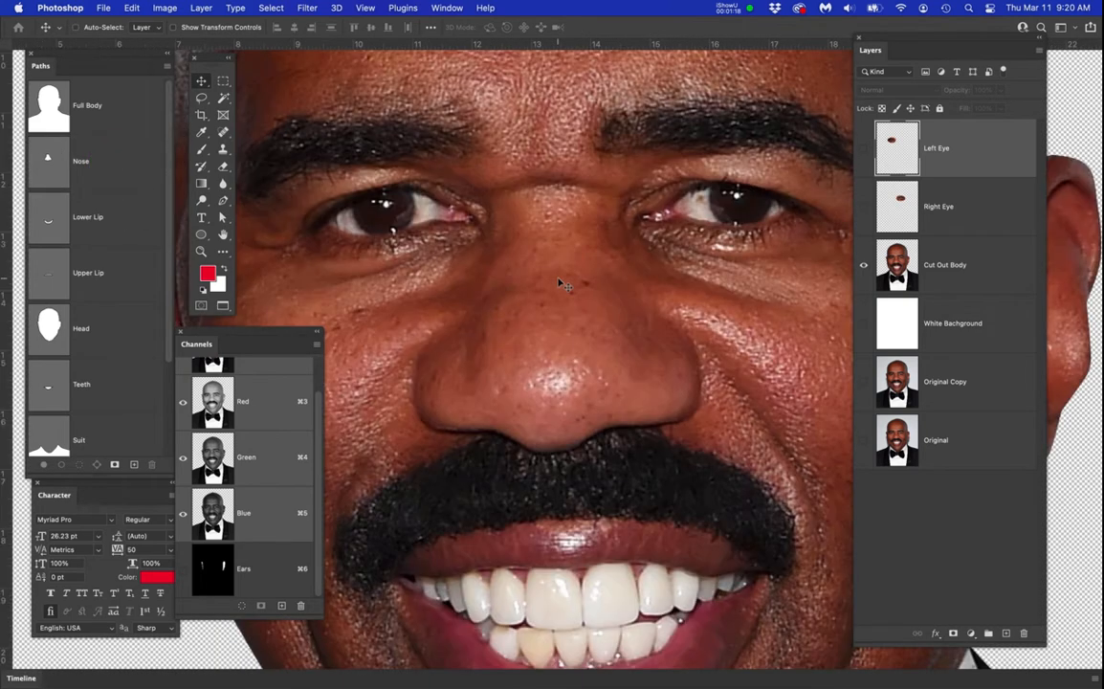
key(l)
mouse_move(550, 131)
mouse_down()
mouse_move(642, 149)
mouse_move(693, 218)
mouse_move(730, 312)
mouse_move(755, 400)
mouse_move(725, 445)
mouse_move(672, 476)
mouse_move(490, 493)
mouse_move(453, 483)
mouse_move(388, 423)
mouse_move(376, 388)
mouse_move(385, 334)
mouse_move(423, 261)
mouse_move(478, 229)
mouse_move(543, 133)
mouse_up()
Copy the selected nose area from the Cut Out Body layer to a new layer and hide Cut Out Body
click(966, 276)
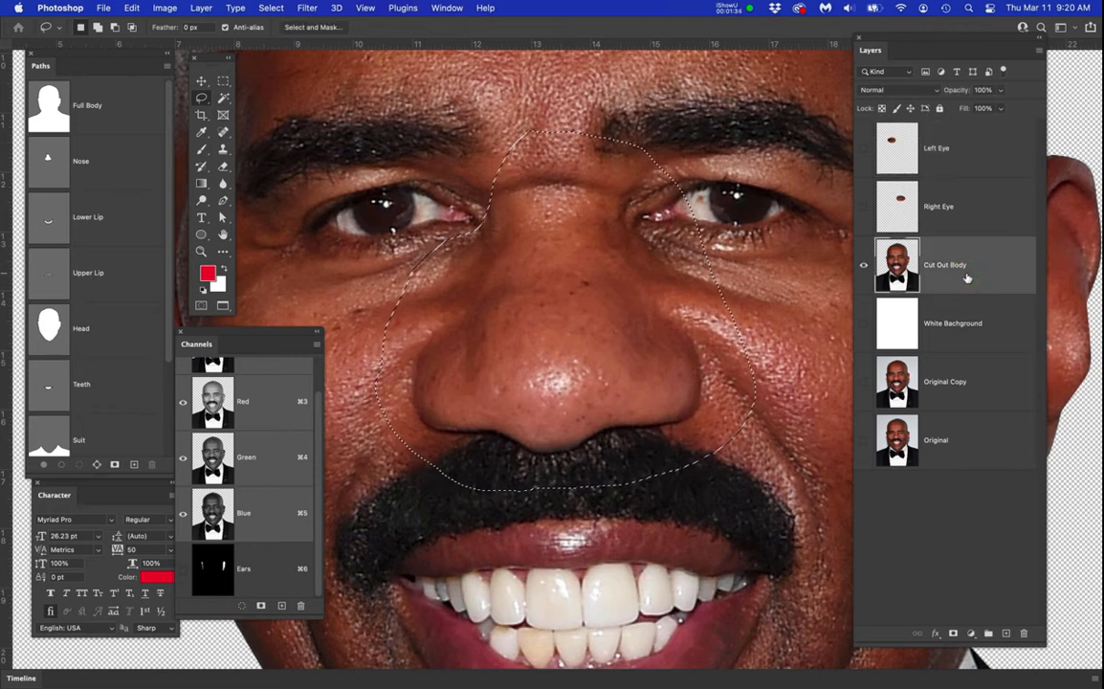
key(ctrl+j)
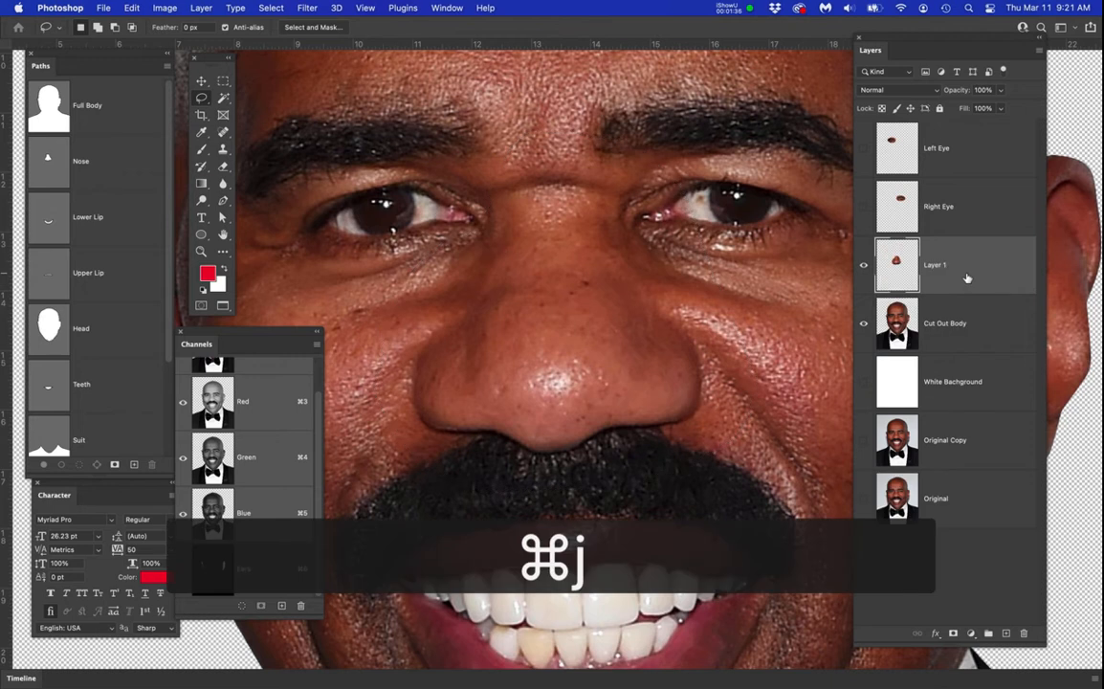
click(863, 324)
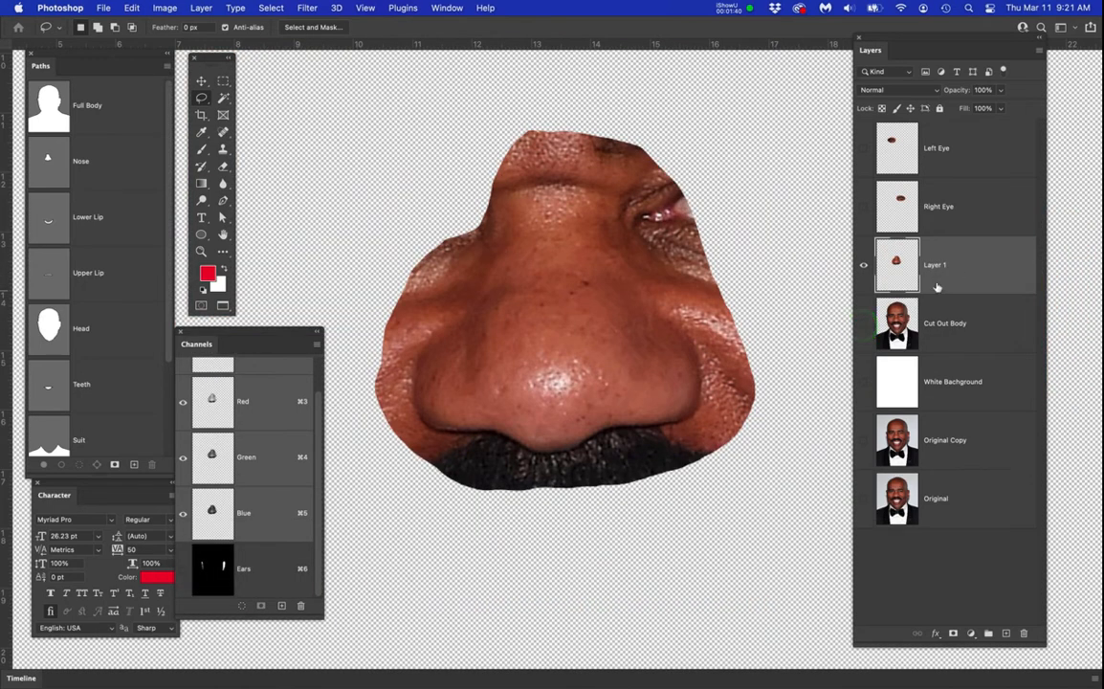
Rename the new nose layer as Nose
click(935, 268)
text(N)
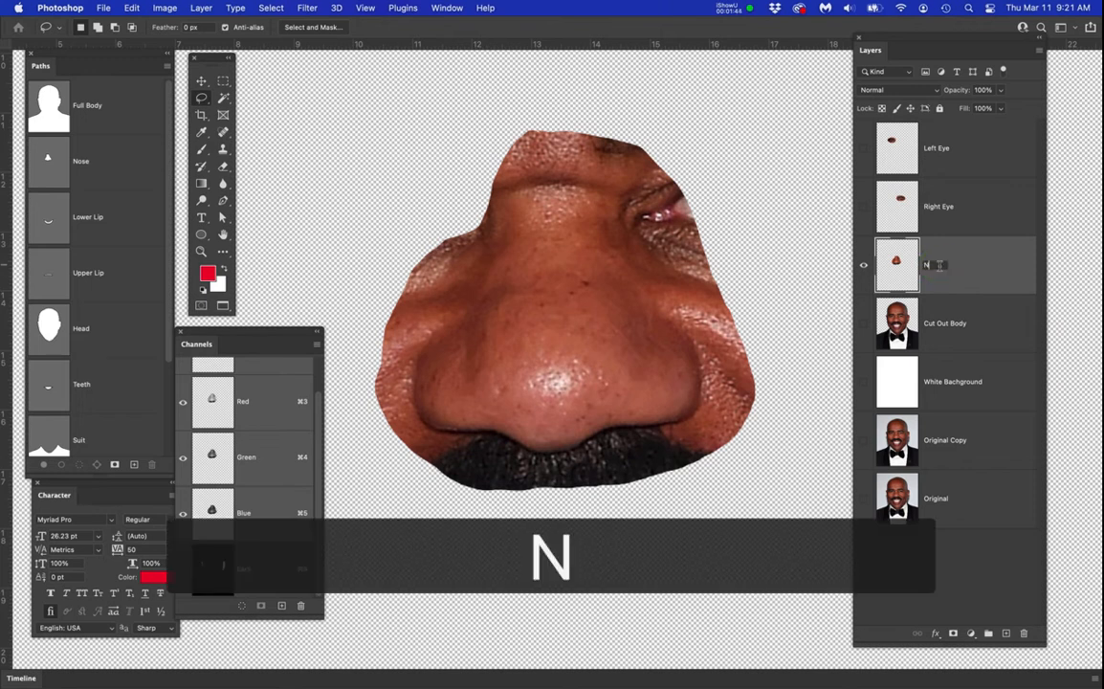
text(ose)
key(Return)
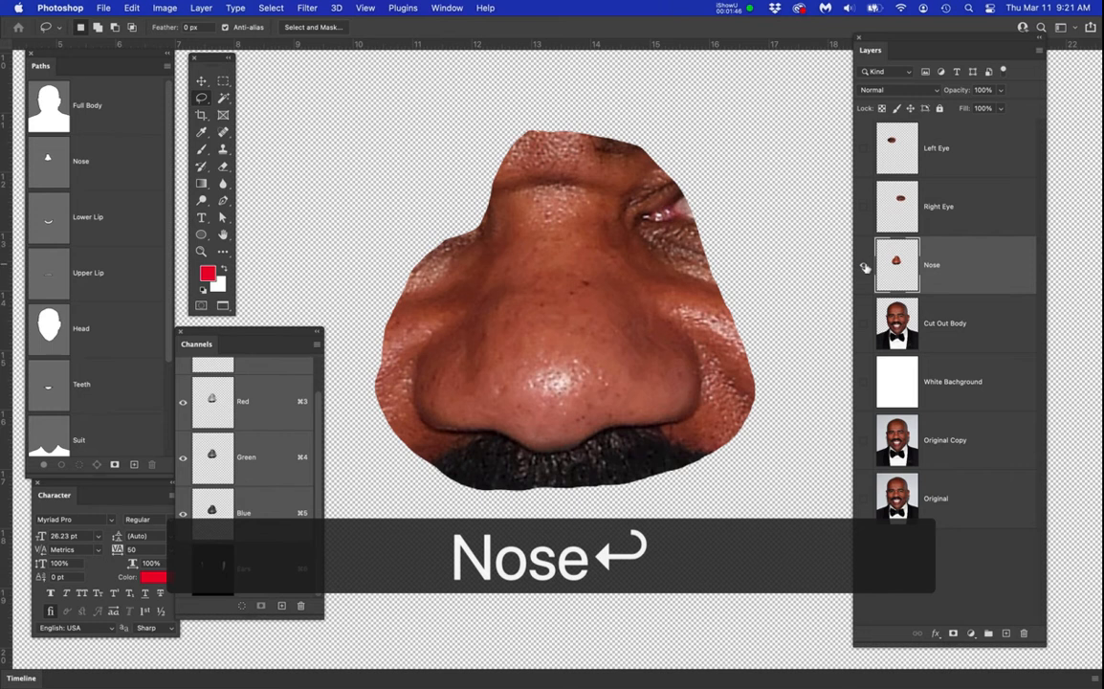
Hide the Nose layer, and show the Cut Out Body layer as the active layer
click(864, 266)
click(863, 325)
click(986, 337)
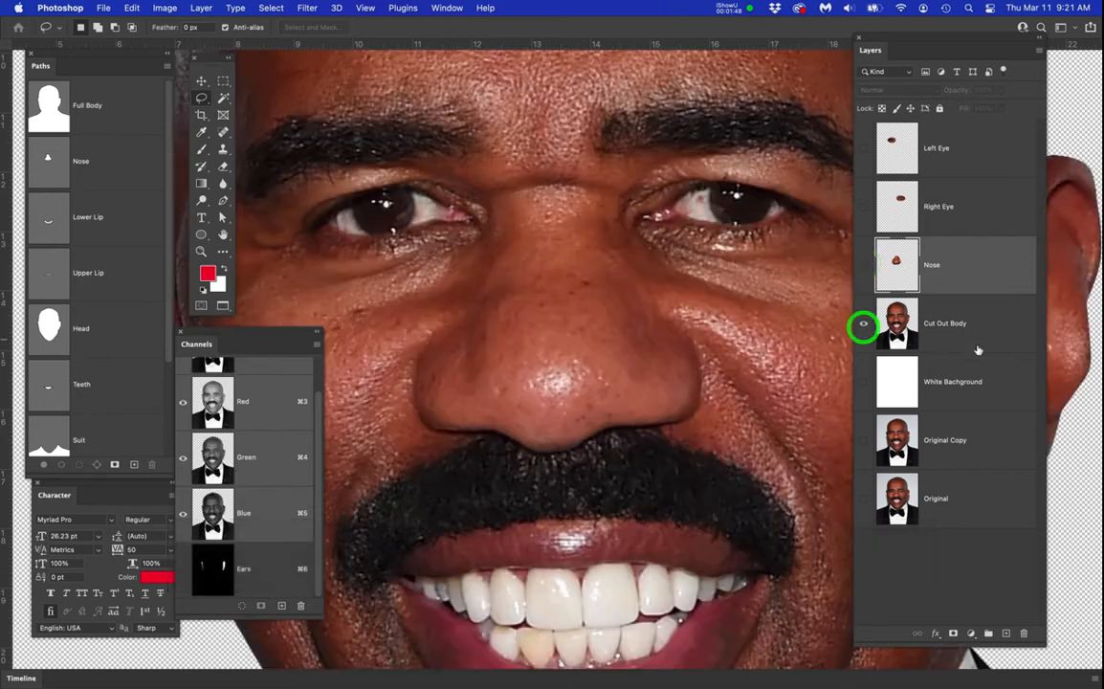
Draw a loose Lasso selection around the moustache down to the upper lip, adding to it along the lower edge
scroll(666, 476, down, 2)
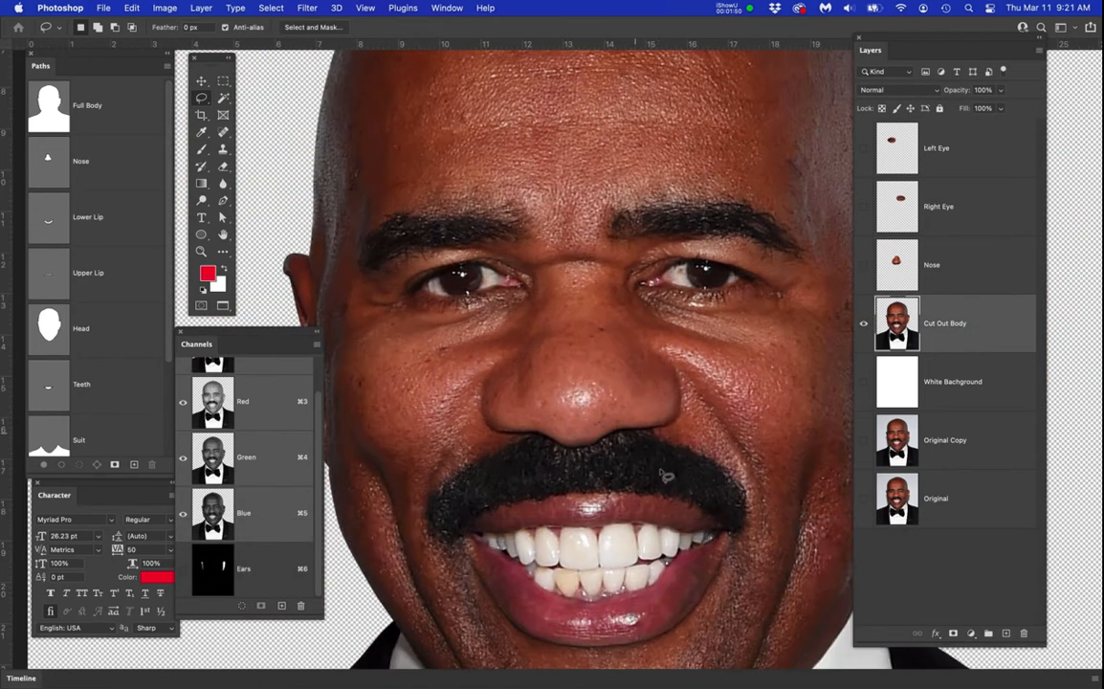
drag(660, 463, 643, 374)
mouse_move(572, 317)
mouse_down()
mouse_move(600, 314)
mouse_move(732, 358)
mouse_move(762, 419)
mouse_move(758, 457)
mouse_move(715, 465)
mouse_move(653, 423)
mouse_move(564, 417)
mouse_move(514, 417)
mouse_move(466, 436)
mouse_move(439, 473)
mouse_move(407, 469)
mouse_move(382, 445)
mouse_move(373, 415)
mouse_move(400, 369)
mouse_move(593, 317)
mouse_up()
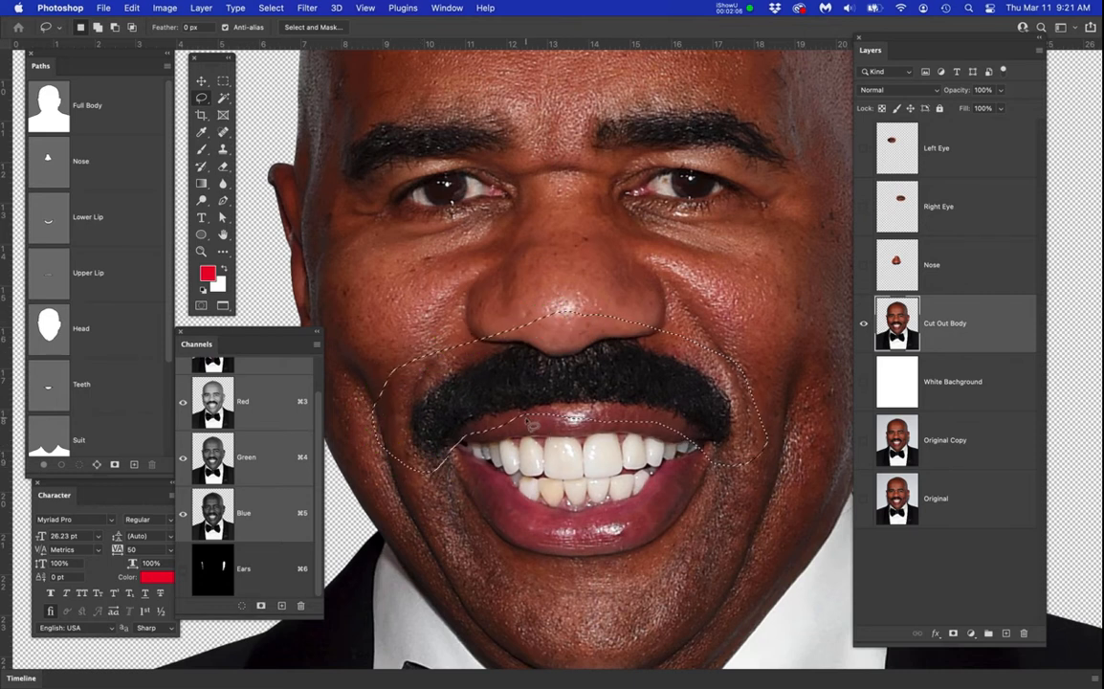
key(shift)
drag(481, 407, 489, 428)
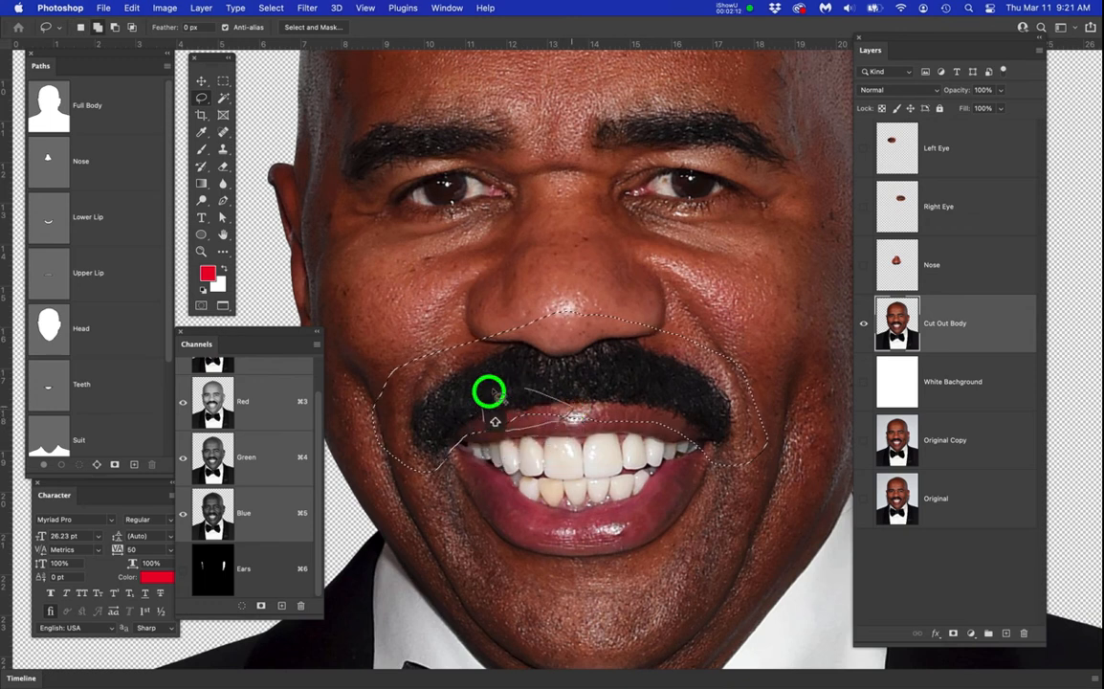
drag(483, 418, 553, 413)
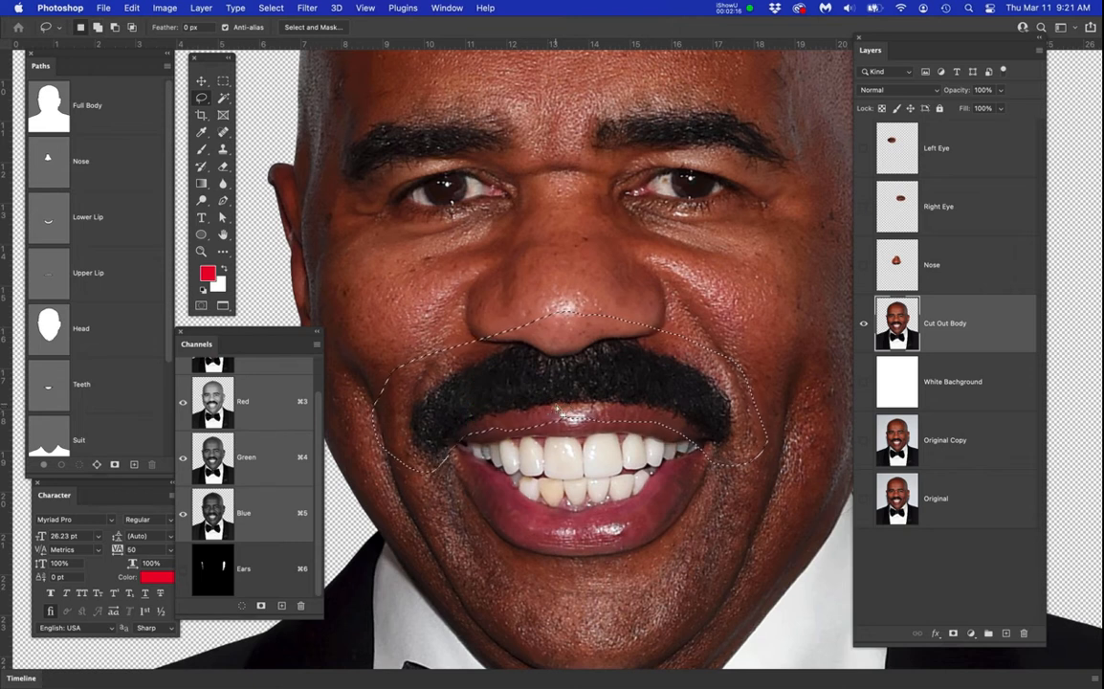
Enlarge the channel list and save the moustache selection as a new channel named Moustache
drag(277, 619, 291, 674)
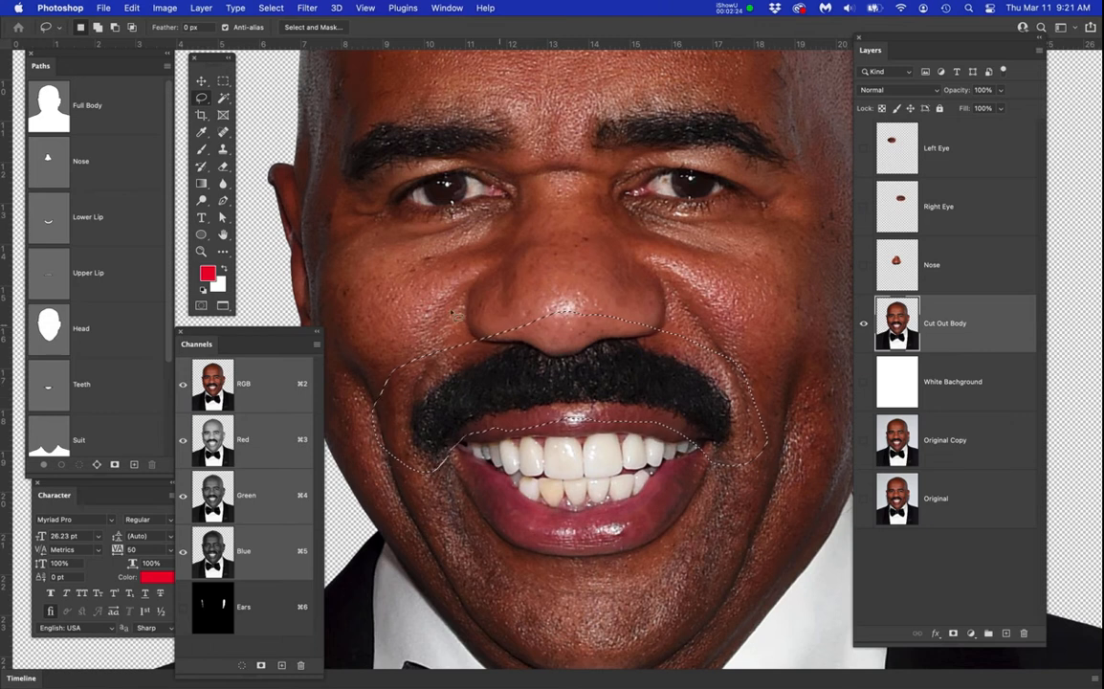
drag(271, 8, 327, 303)
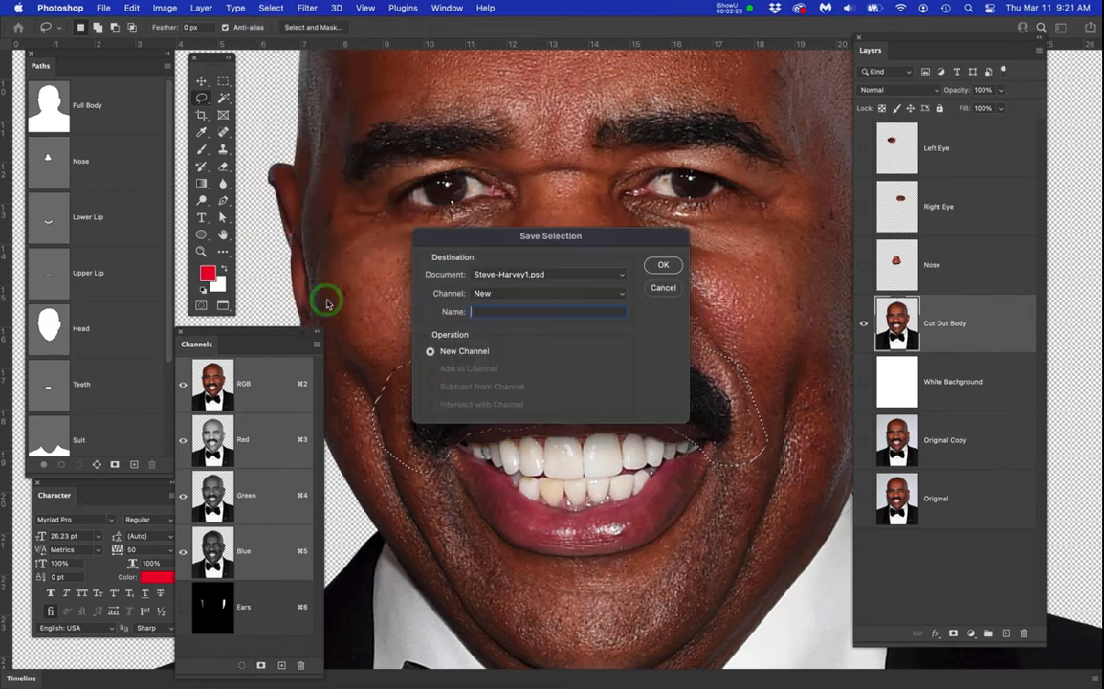
text(M)
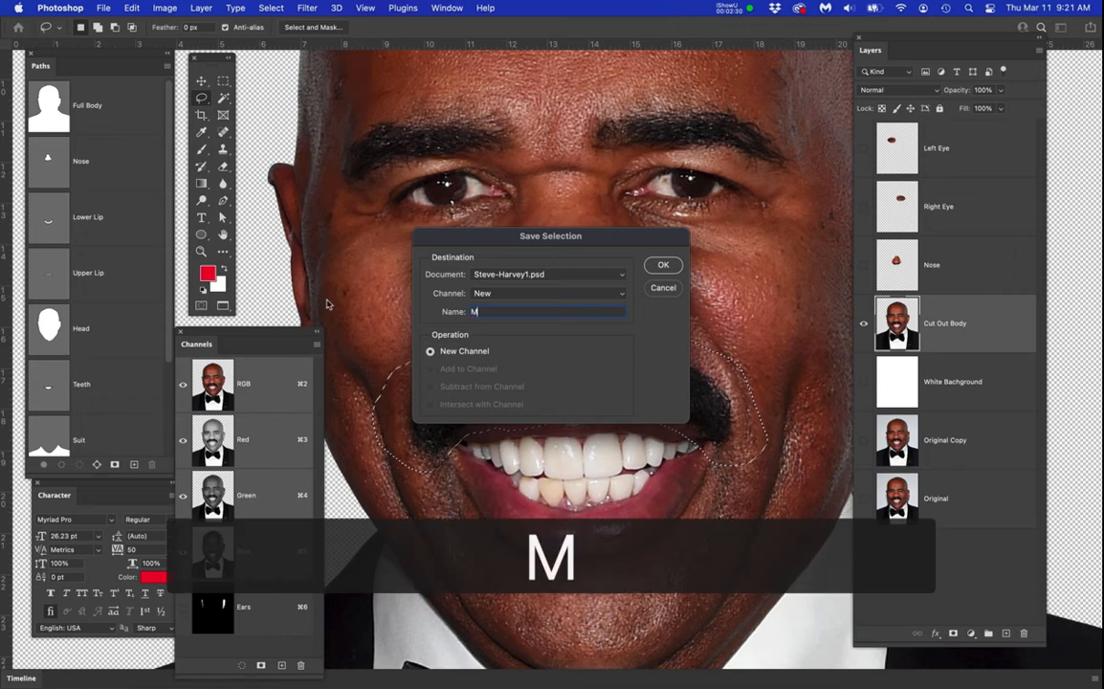
text(oustache)
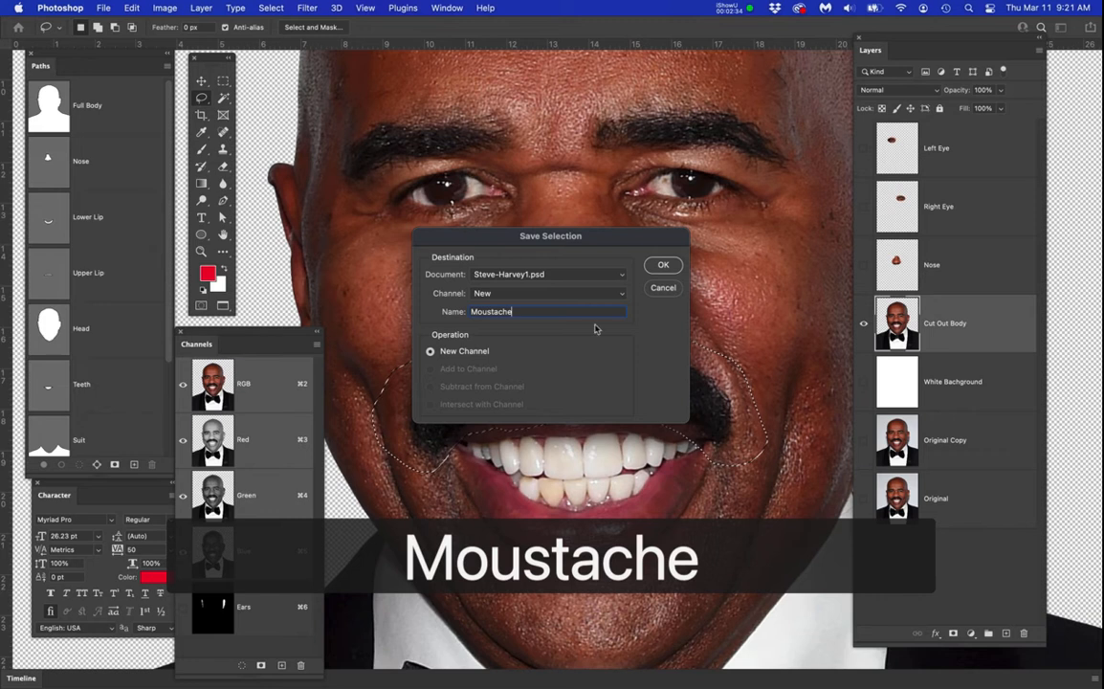
click(660, 265)
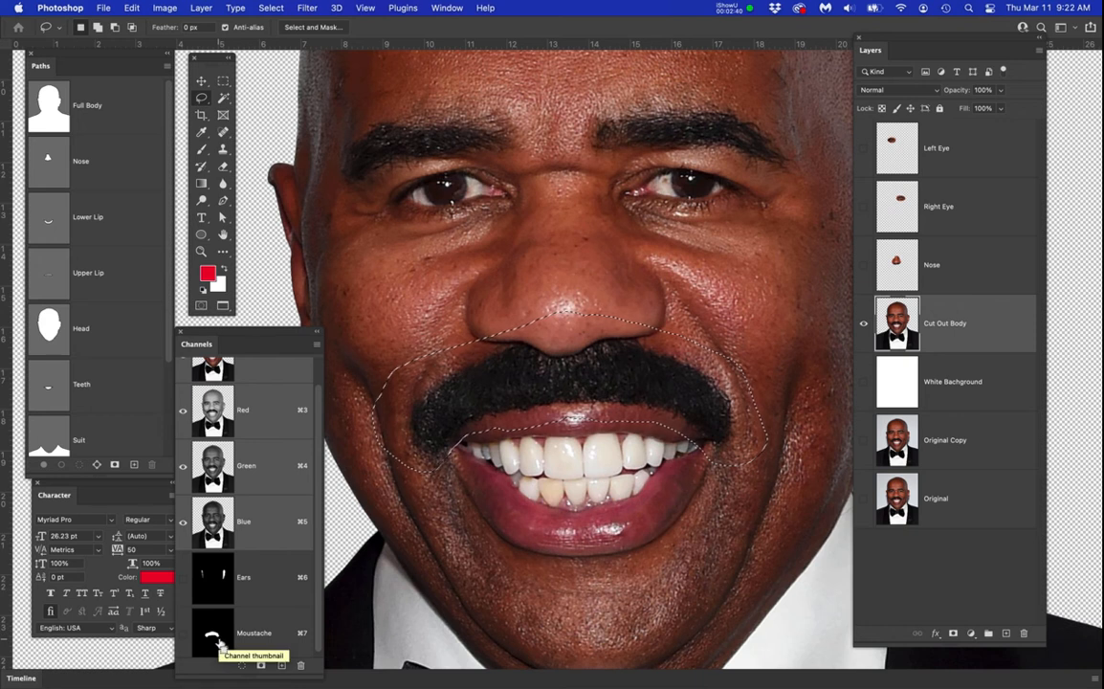
Deselect, reload the selection from the Moustache channel, and copy that area of the Cut Out Body layer to a new layer
key(super+d)
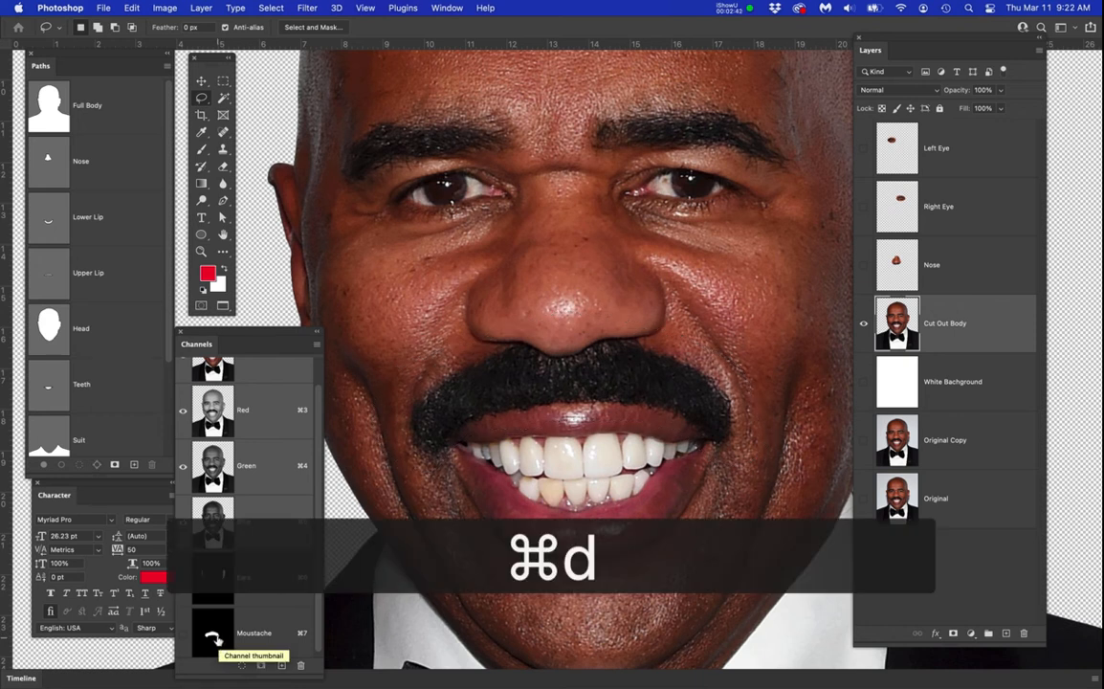
super+click(215, 629)
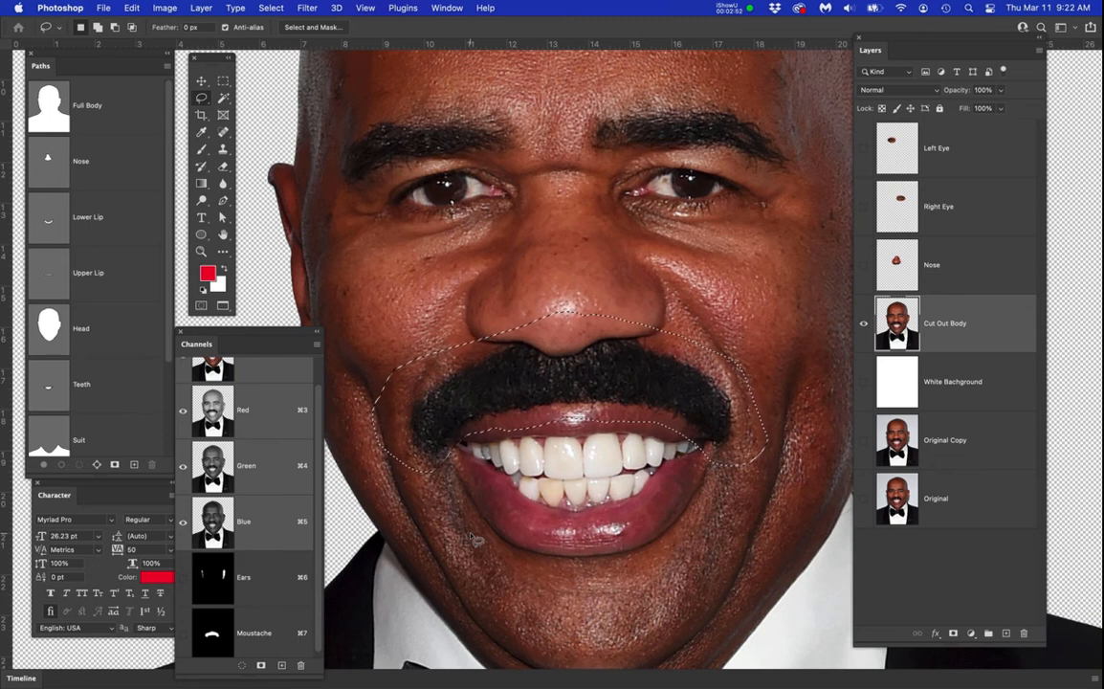
click(1000, 326)
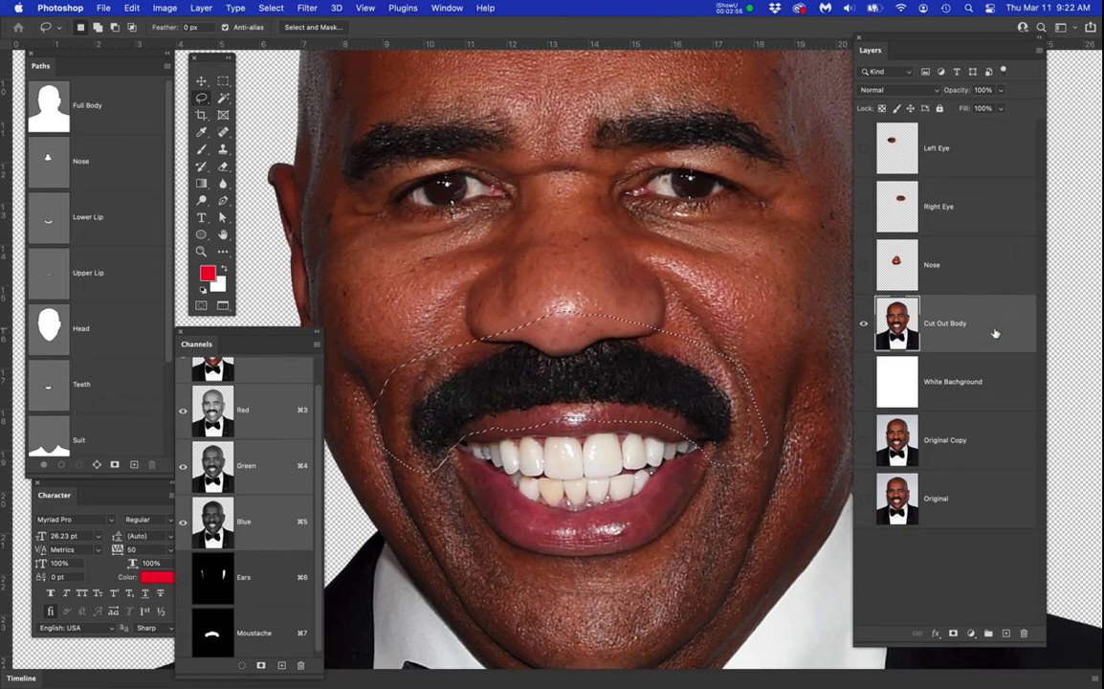
key(super+j)
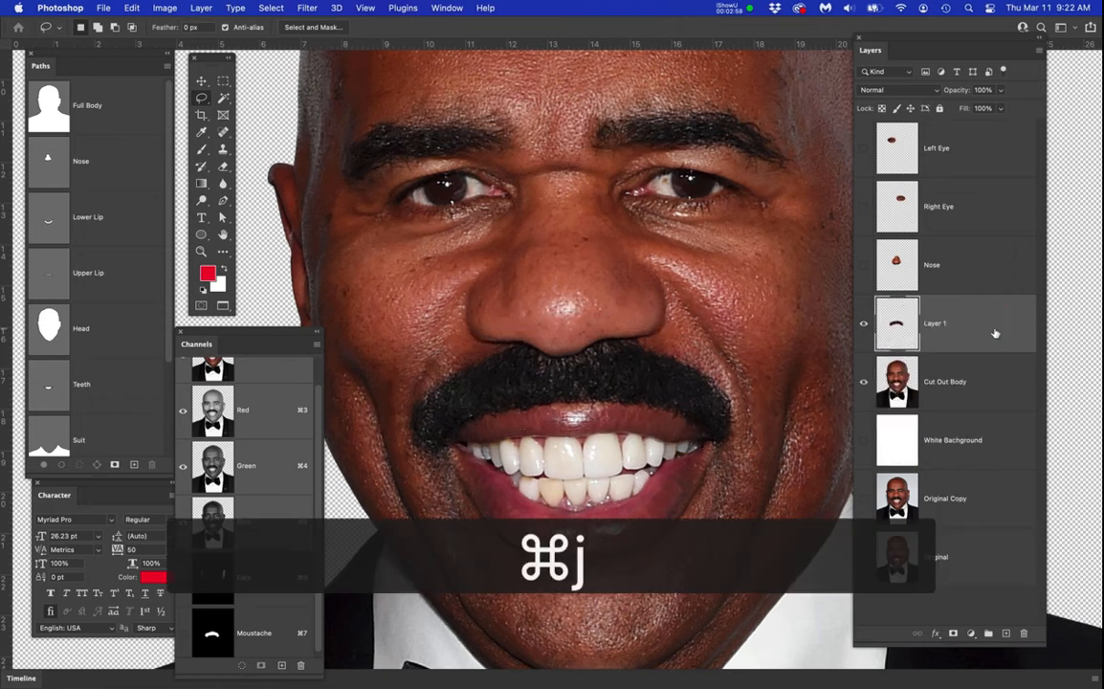
Rename the new moustache layer as Moustache
double_click(938, 324)
text(Moustache)
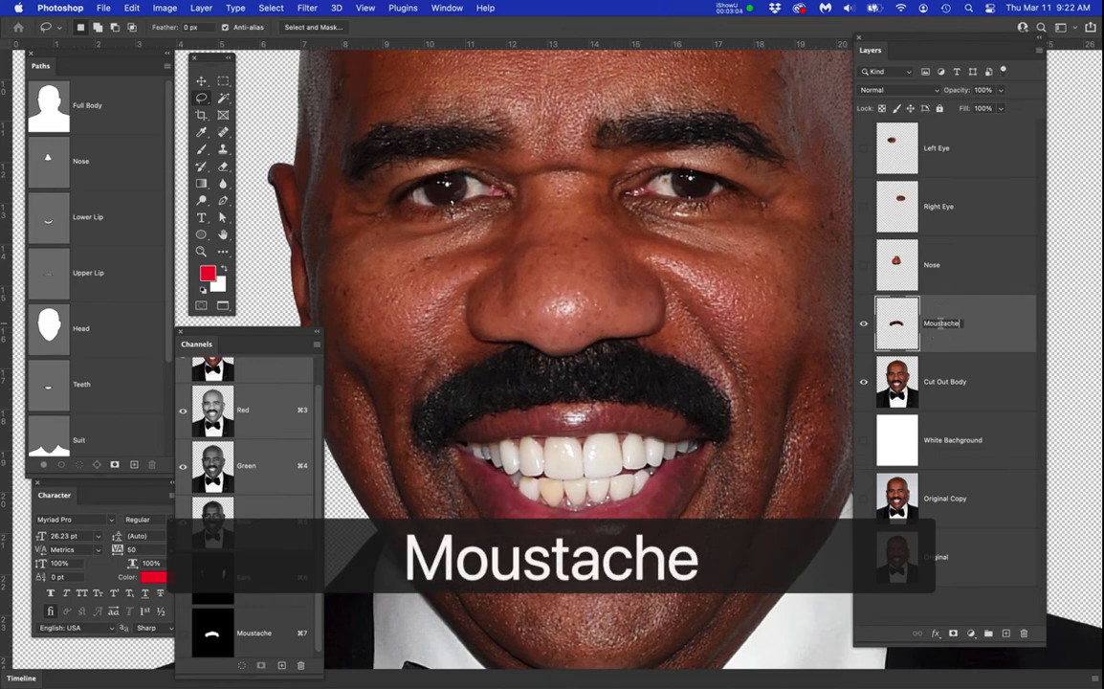
key(Return)
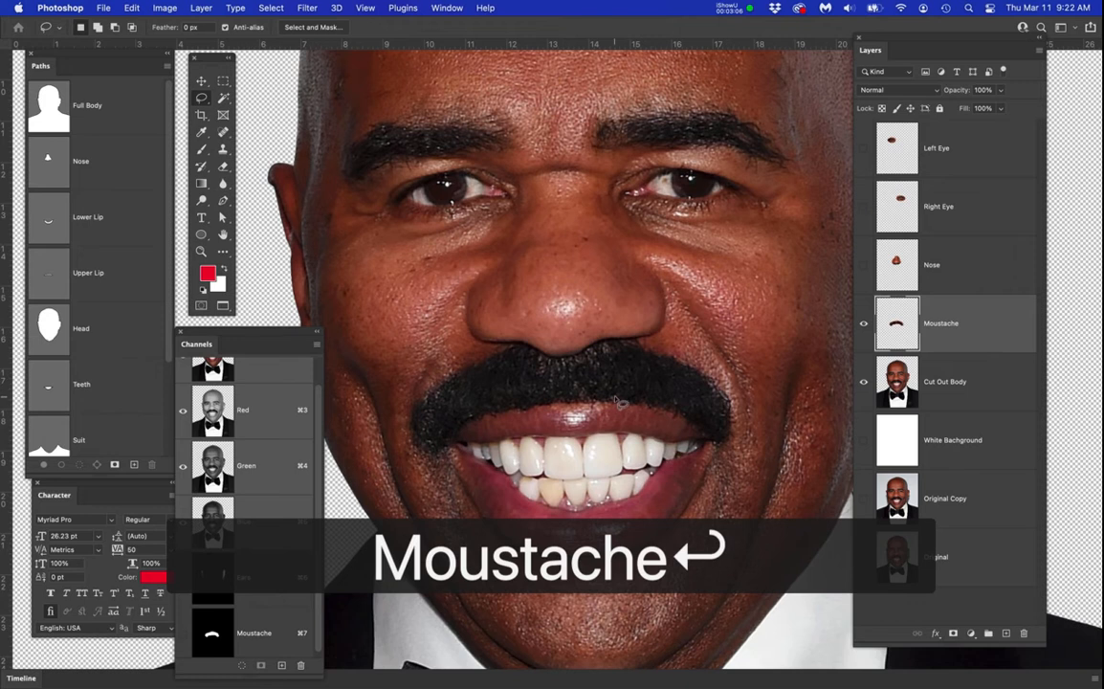
Draw a loose Lasso selection around the lips and teeth and hide the Moustache layer
mouse_move(608, 374)
mouse_down()
mouse_move(700, 400)
mouse_move(734, 432)
mouse_move(742, 492)
mouse_move(694, 559)
mouse_move(653, 579)
mouse_move(586, 583)
mouse_move(515, 575)
mouse_move(484, 557)
mouse_move(424, 460)
mouse_move(417, 412)
mouse_move(480, 375)
mouse_move(618, 380)
mouse_up()
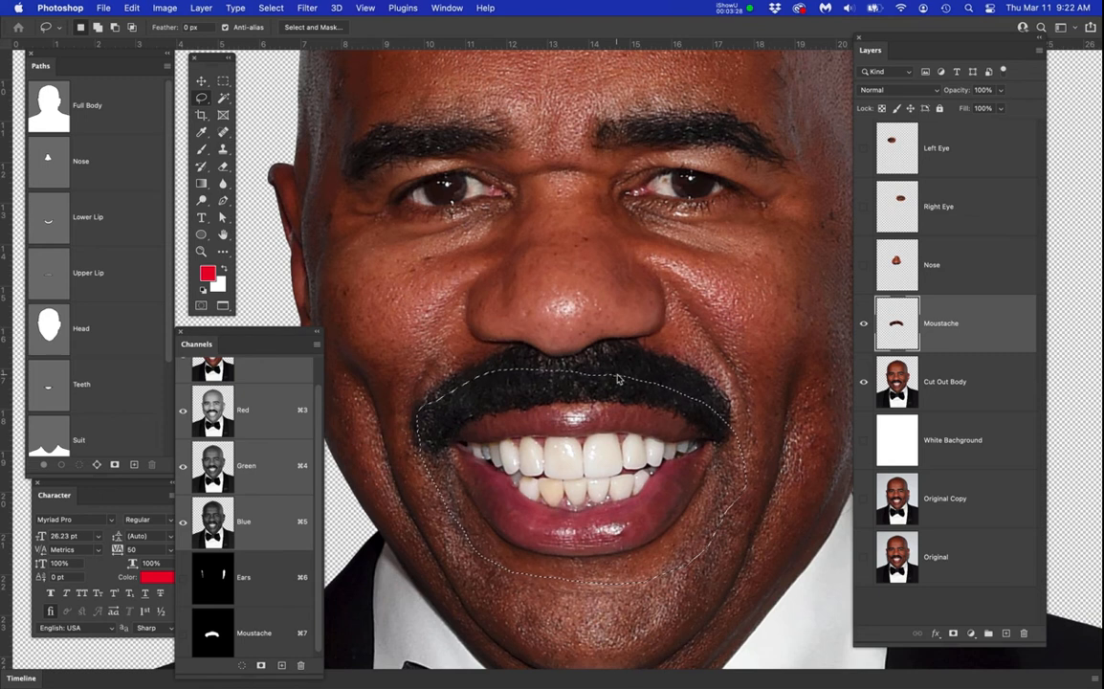
click(1002, 395)
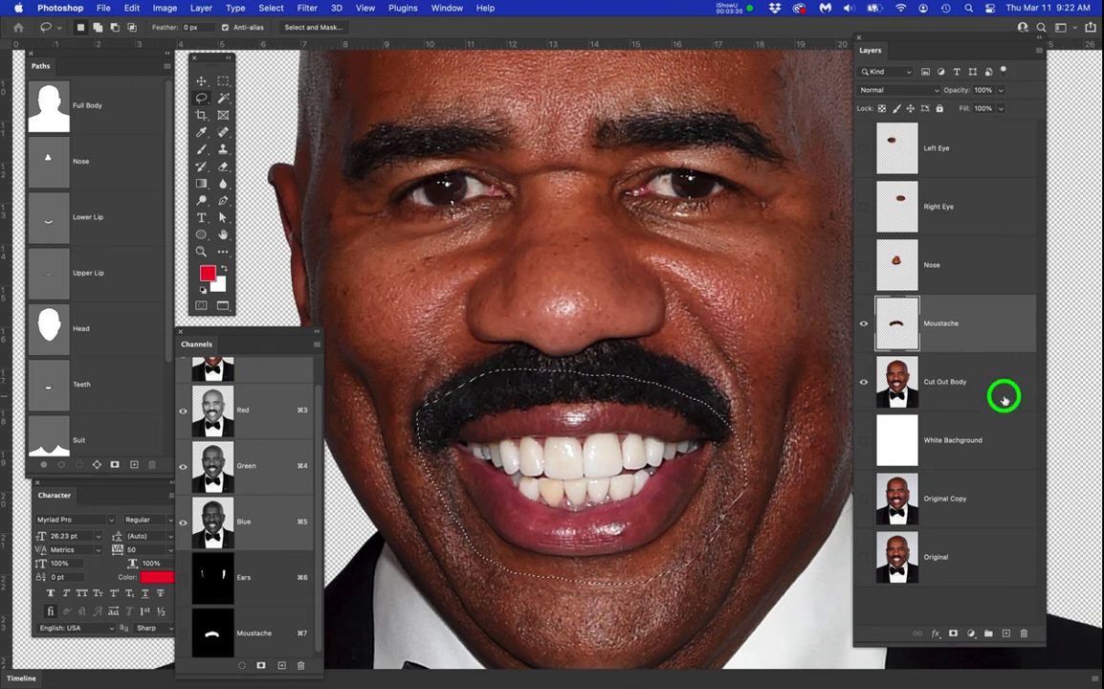
click(862, 323)
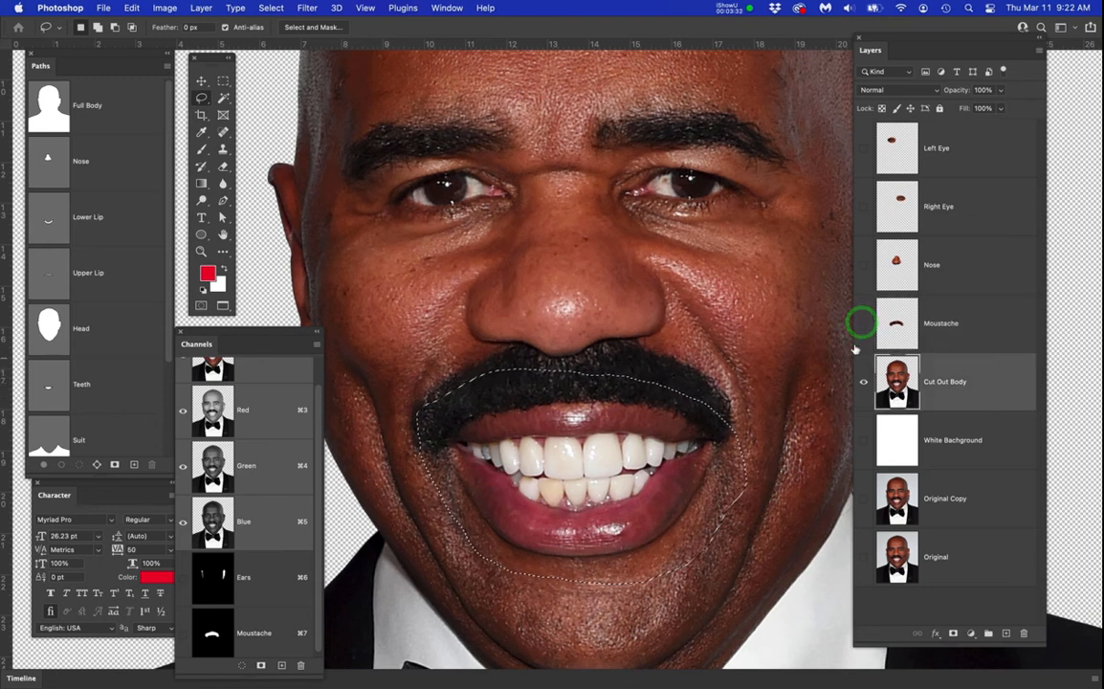
Copy the lassoed lips and teeth from the Cut Out Body layer to a new layer named Mouth, and hide it
click(1002, 387)
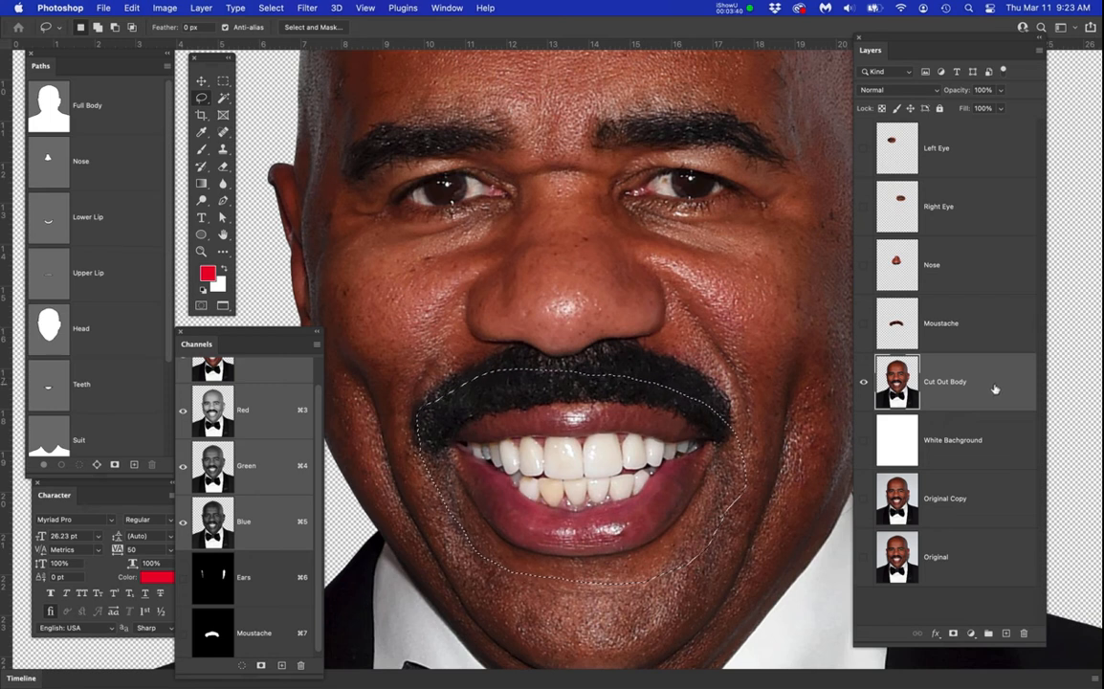
key(super+j)
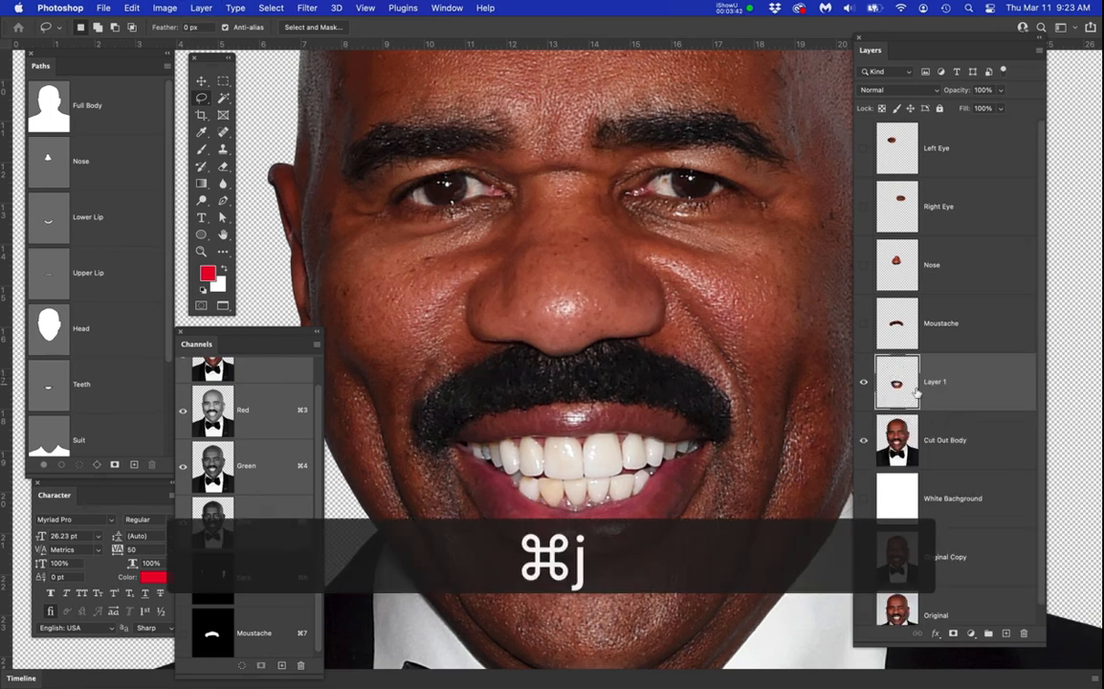
double_click(932, 381)
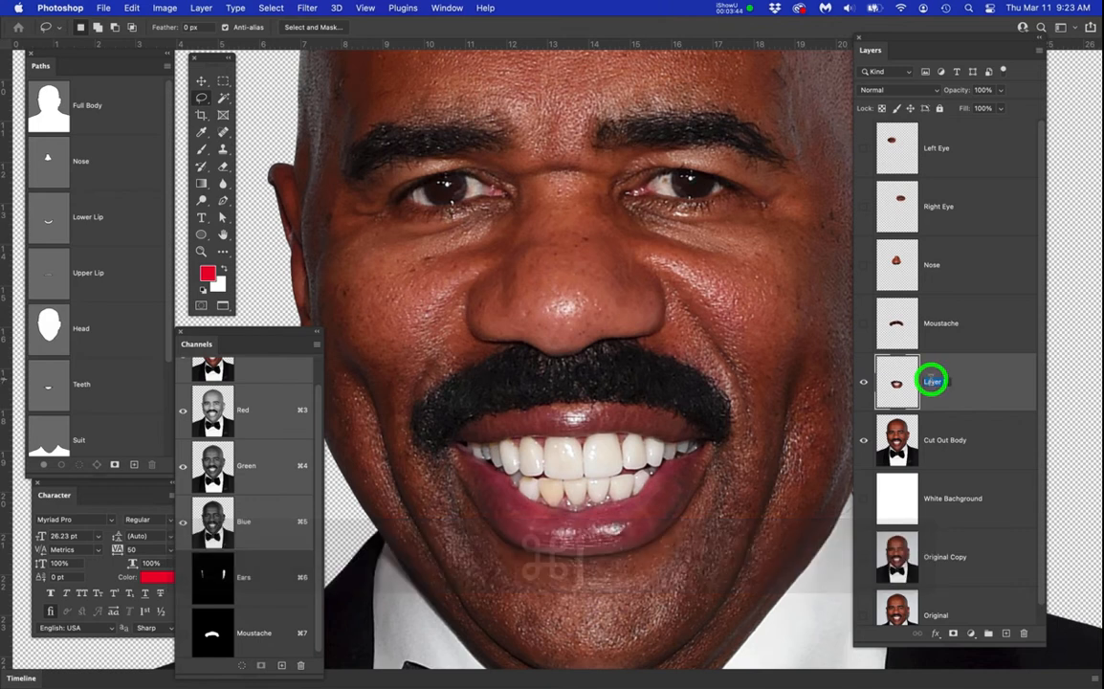
text(Mouth)
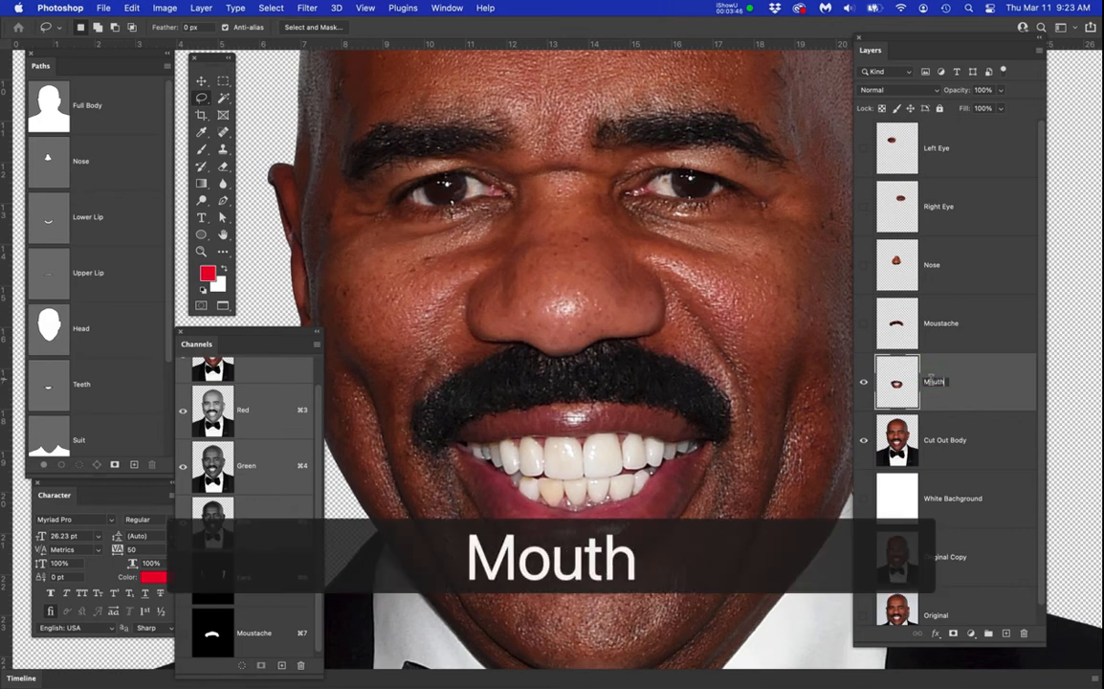
key(Return)
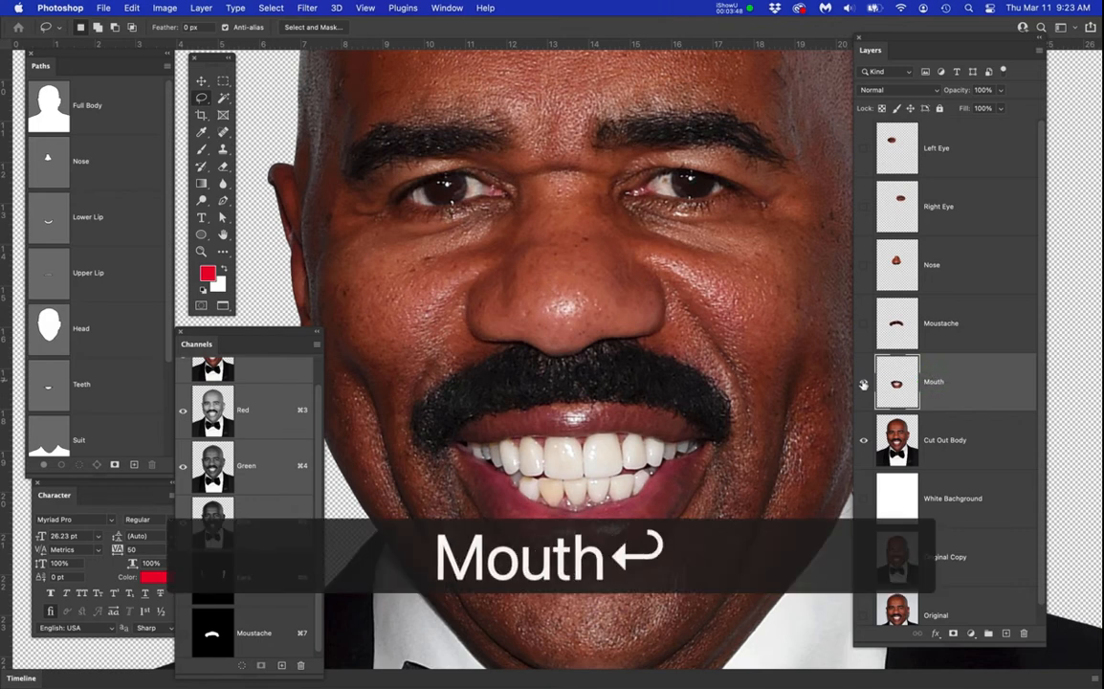
click(862, 383)
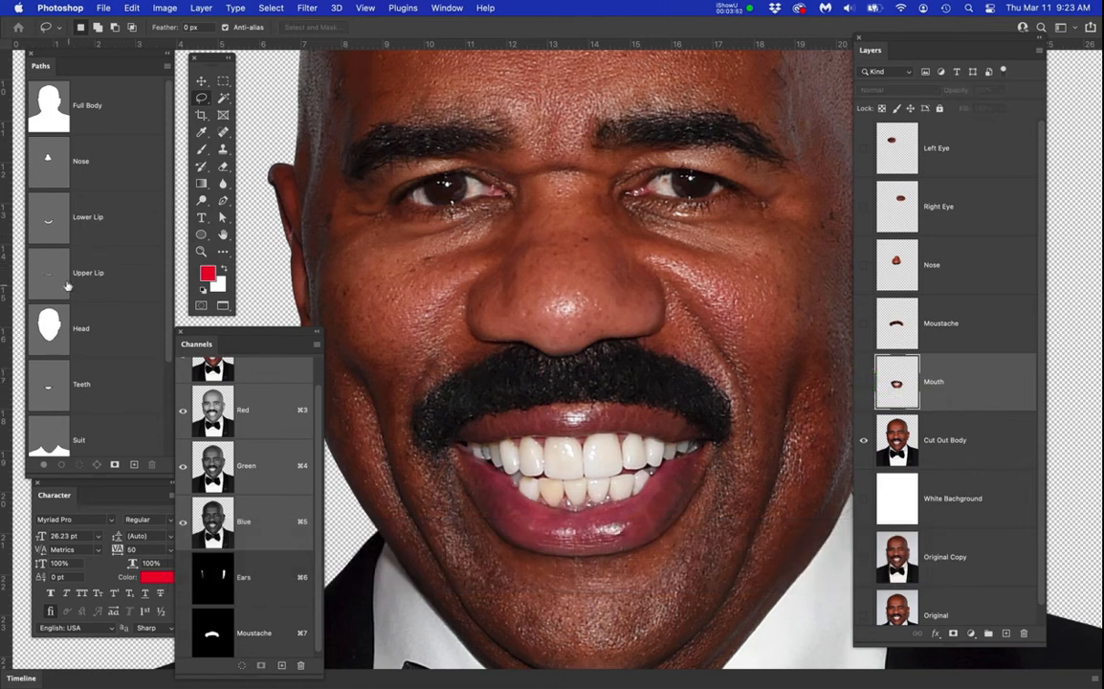
Load the Lower Lip path as a selection and copy that area of the Cut Out Body layer to a new layer named LowerLip
super+click(49, 221)
click(992, 452)
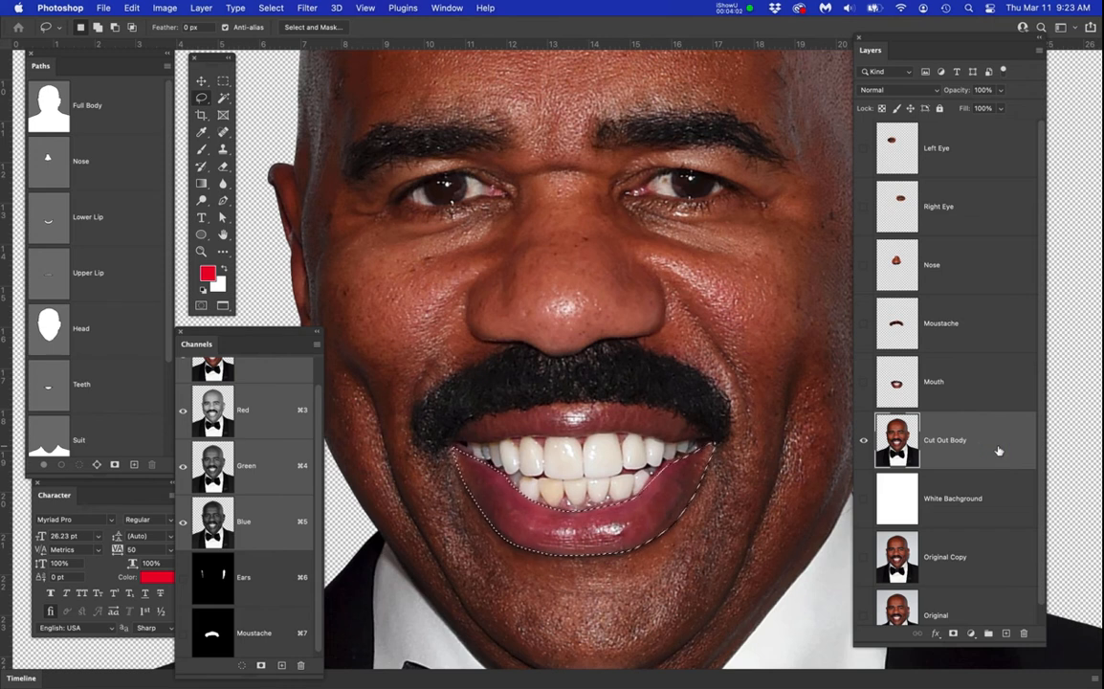
key(super+j)
double_click(930, 439)
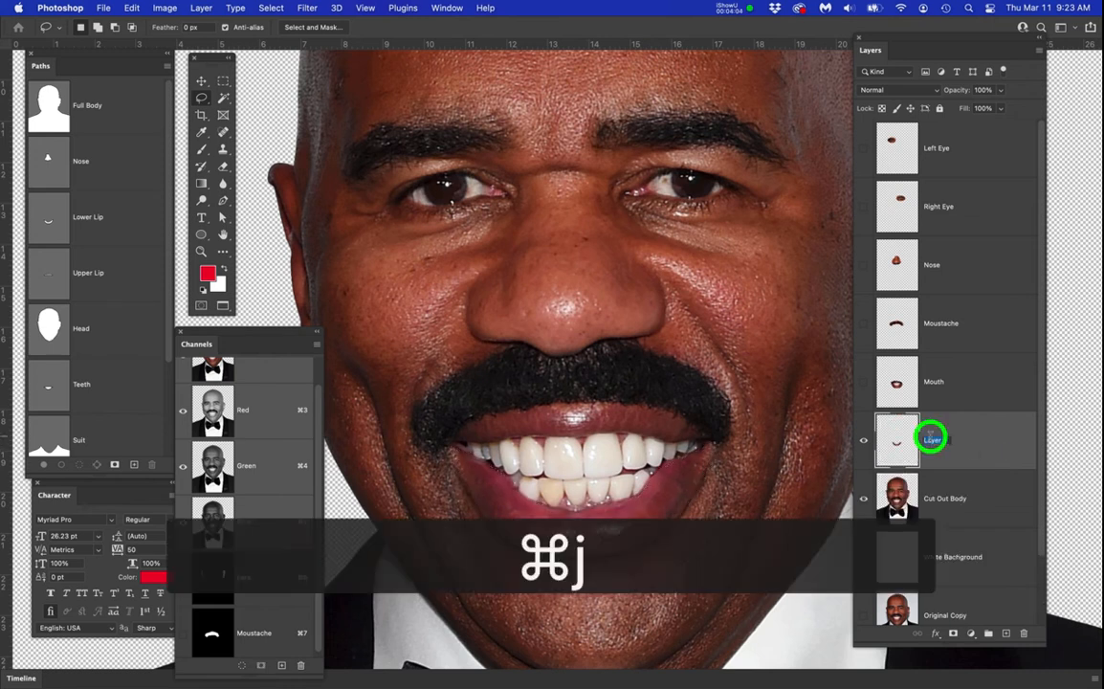
text(LowerLip)
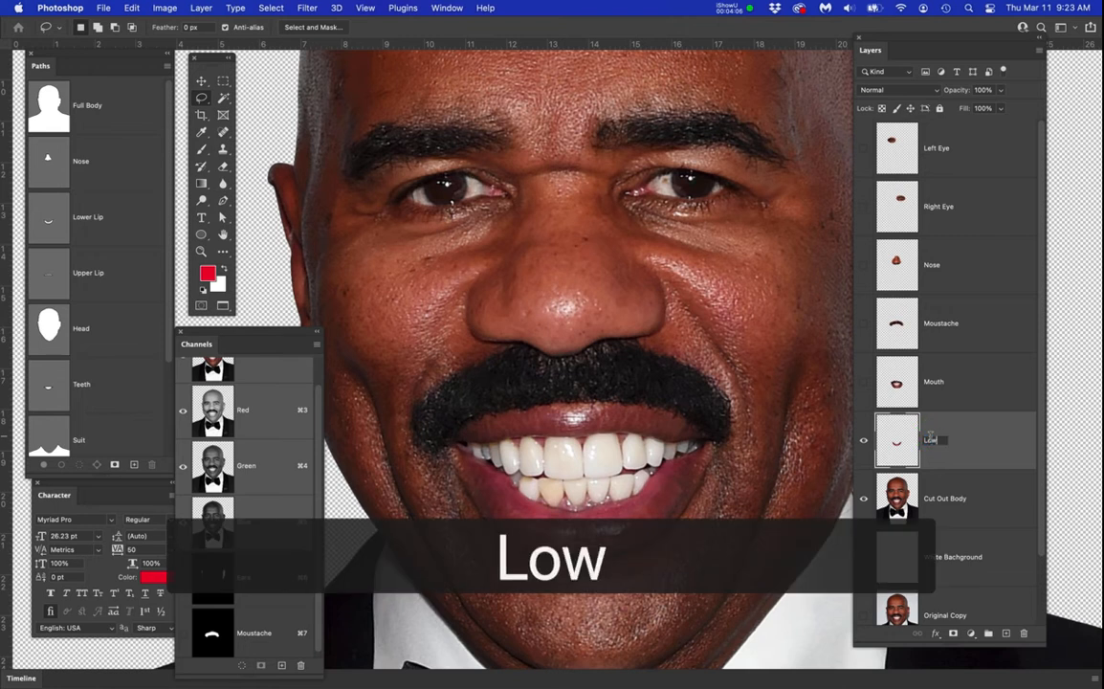
key(Return)
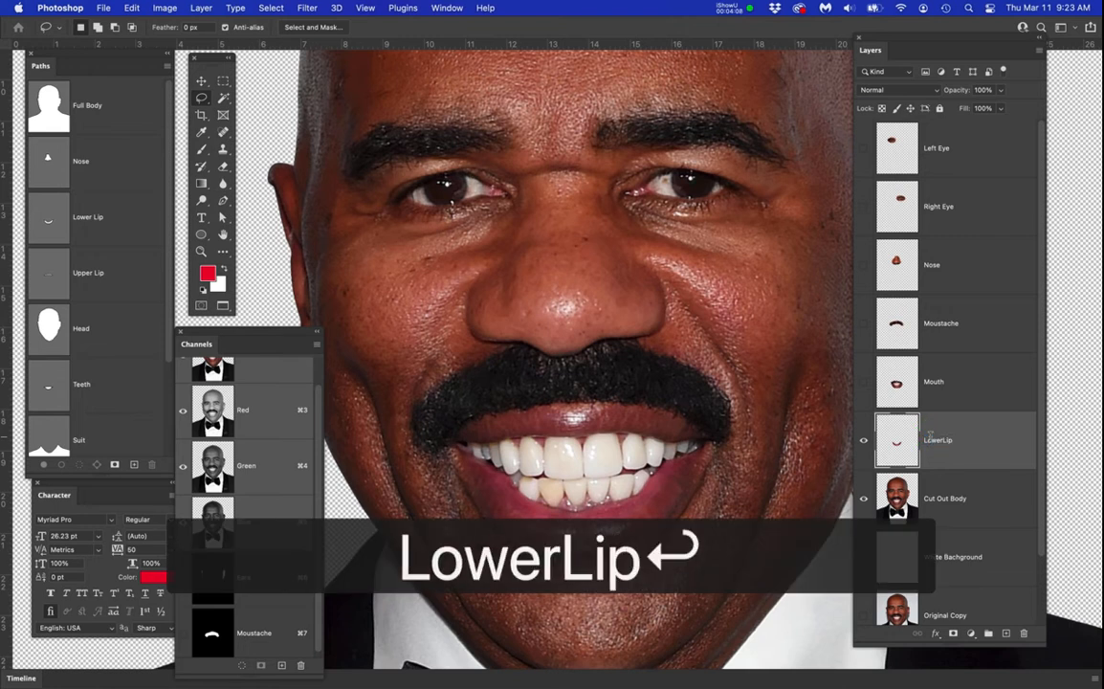
Move the Original Copy layer to the top of the layer stack and toggle its visibility, leaving it hidden
click(976, 503)
scroll(999, 532, down, 1)
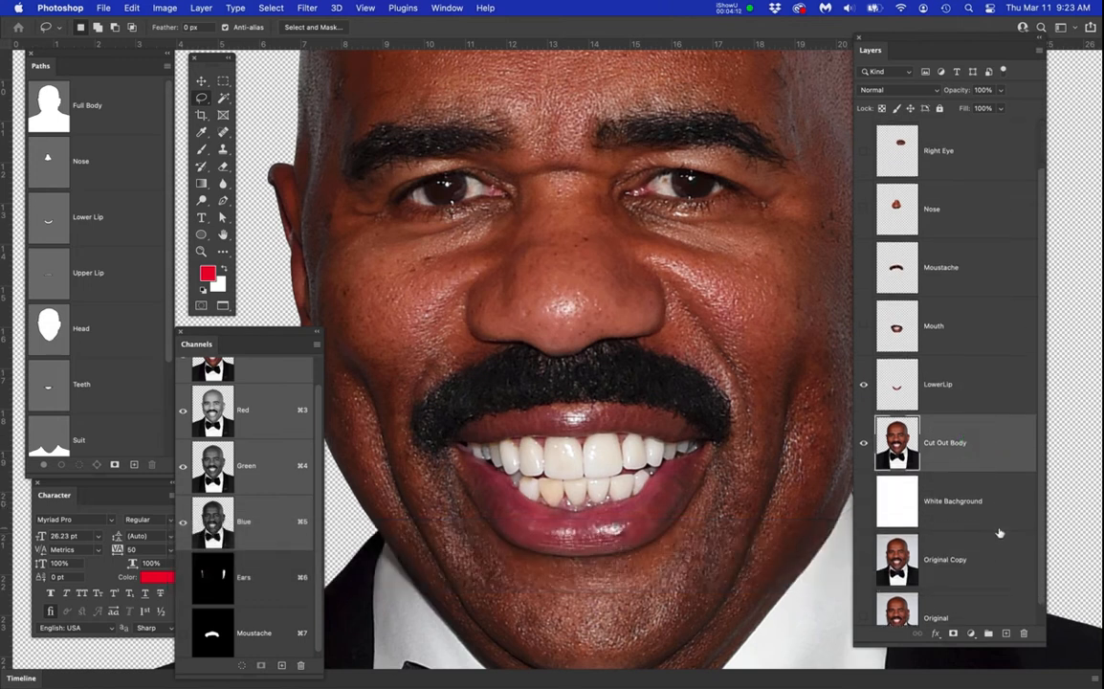
scroll(1000, 533, down, 1)
drag(957, 538, 983, 126)
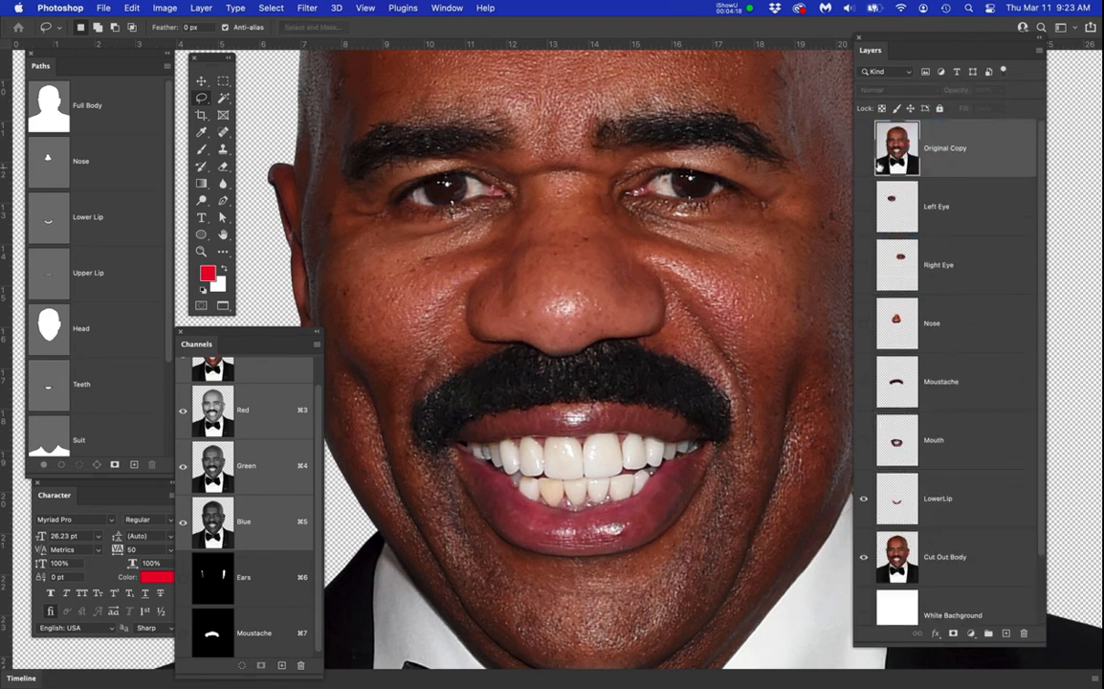
click(862, 149)
click(862, 148)
click(862, 148)
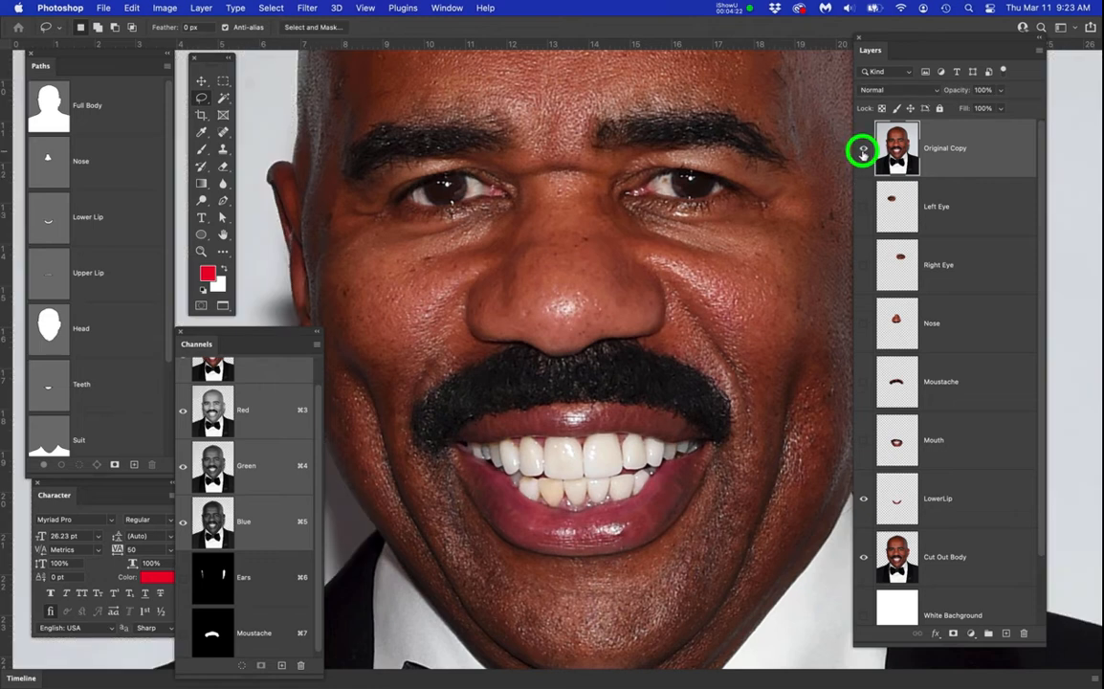
click(862, 148)
Rename the Original Copy layer as Clicky and save the document
scroll(646, 335, down, 2)
scroll(649, 337, down, 1)
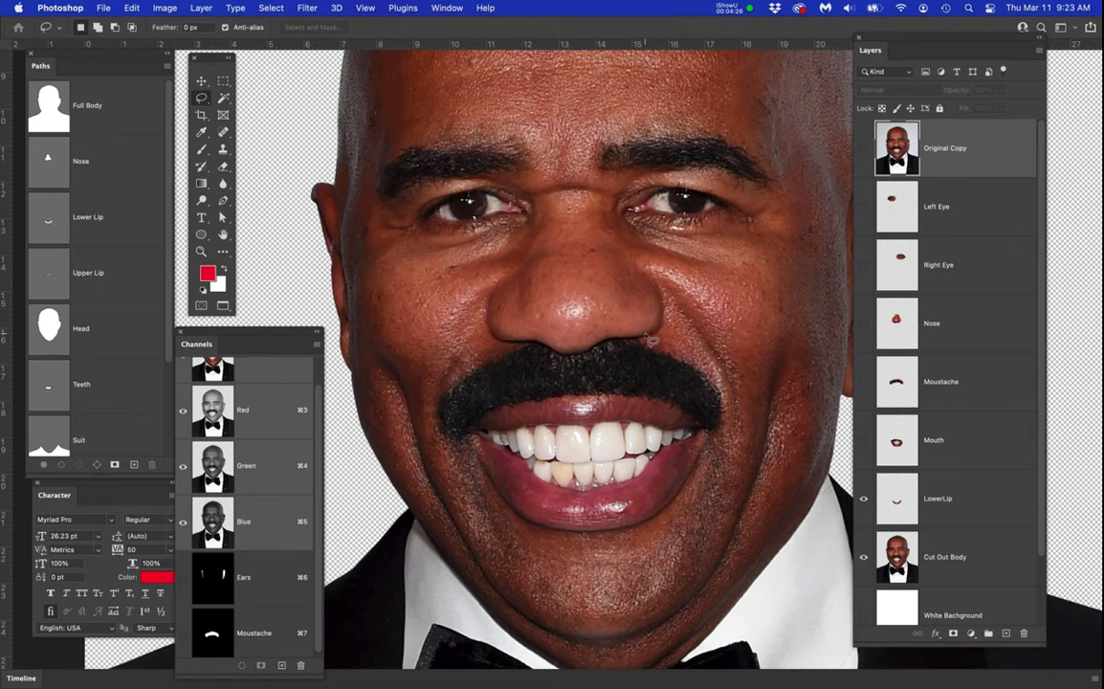
scroll(678, 321, down, 2)
key(space)
drag(676, 323, 618, 334)
double_click(947, 148)
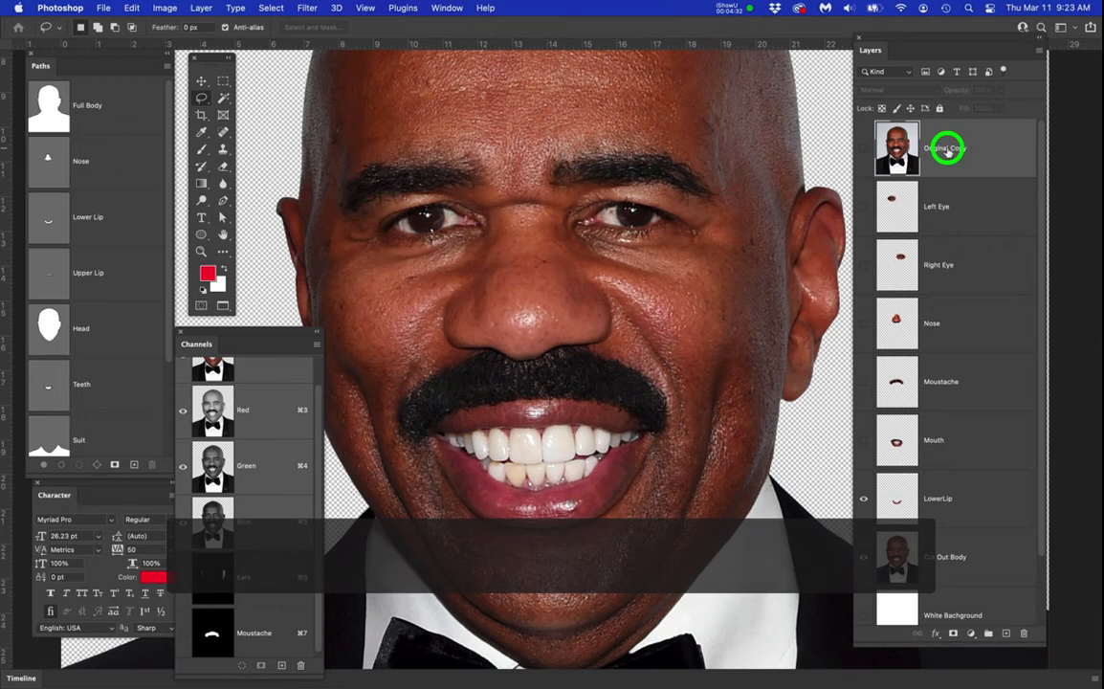
text(Cli)
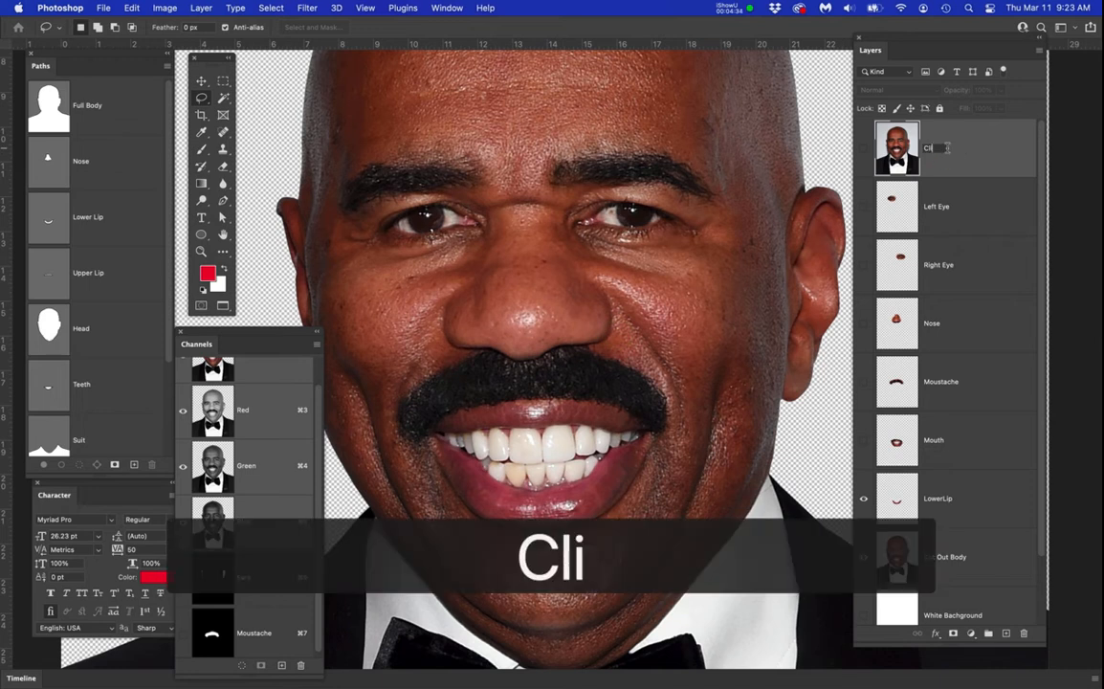
text(cky)
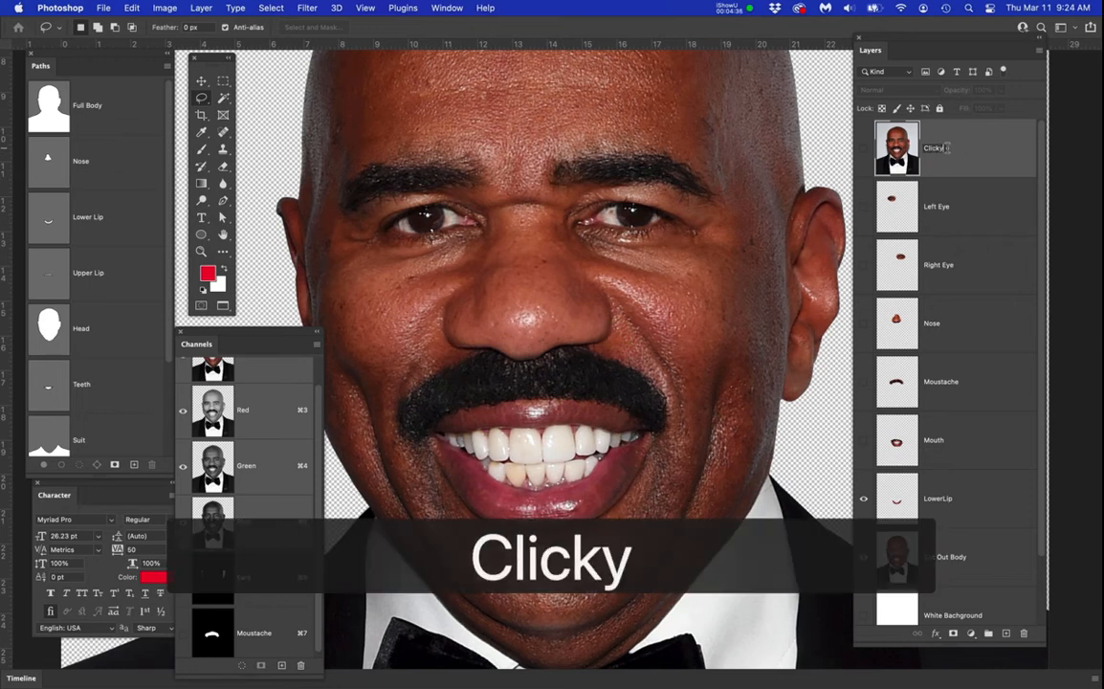
key(Return)
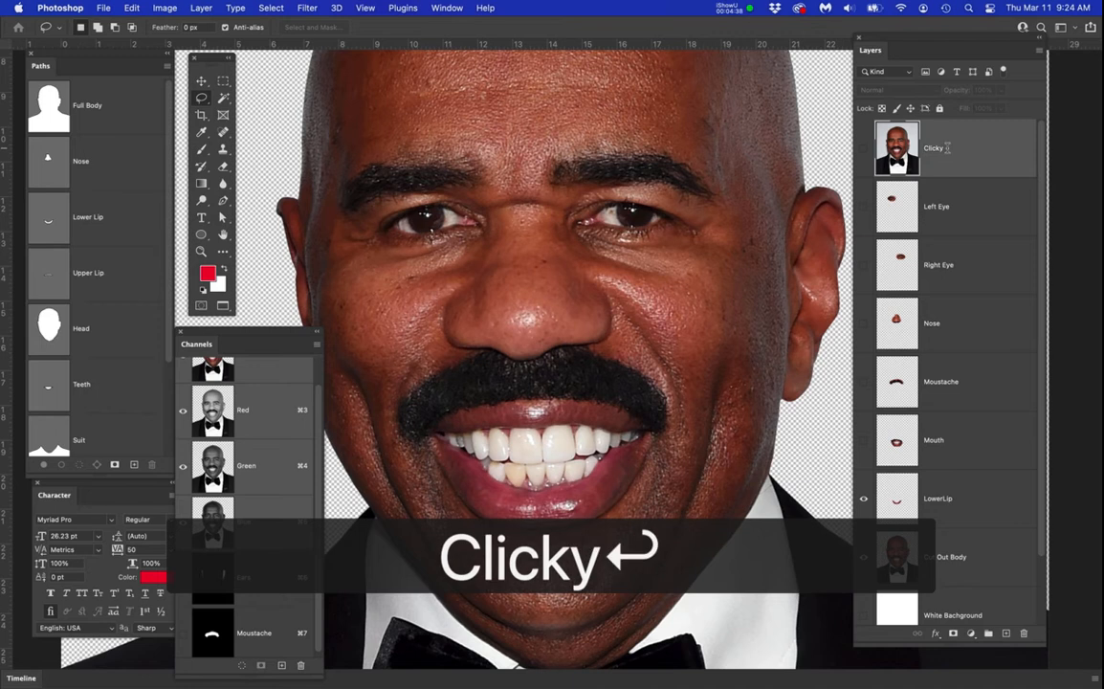
key(super+s)
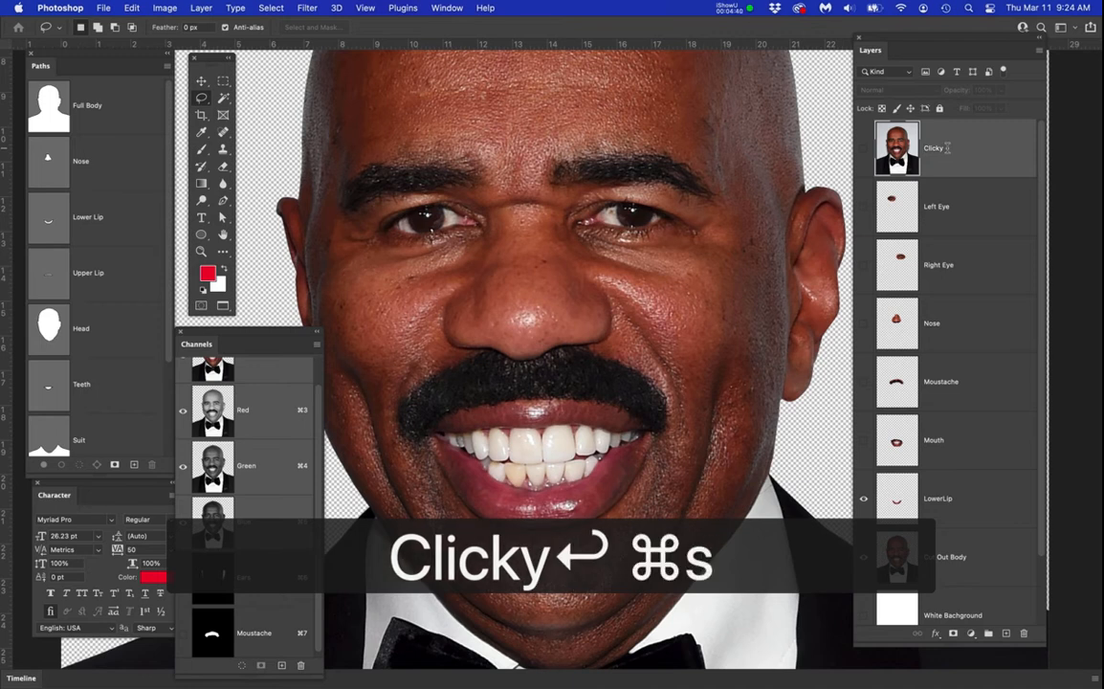
Hide the LowerLip layer and select the Cut Out Body layer, keeping it visible
click(862, 501)
click(972, 561)
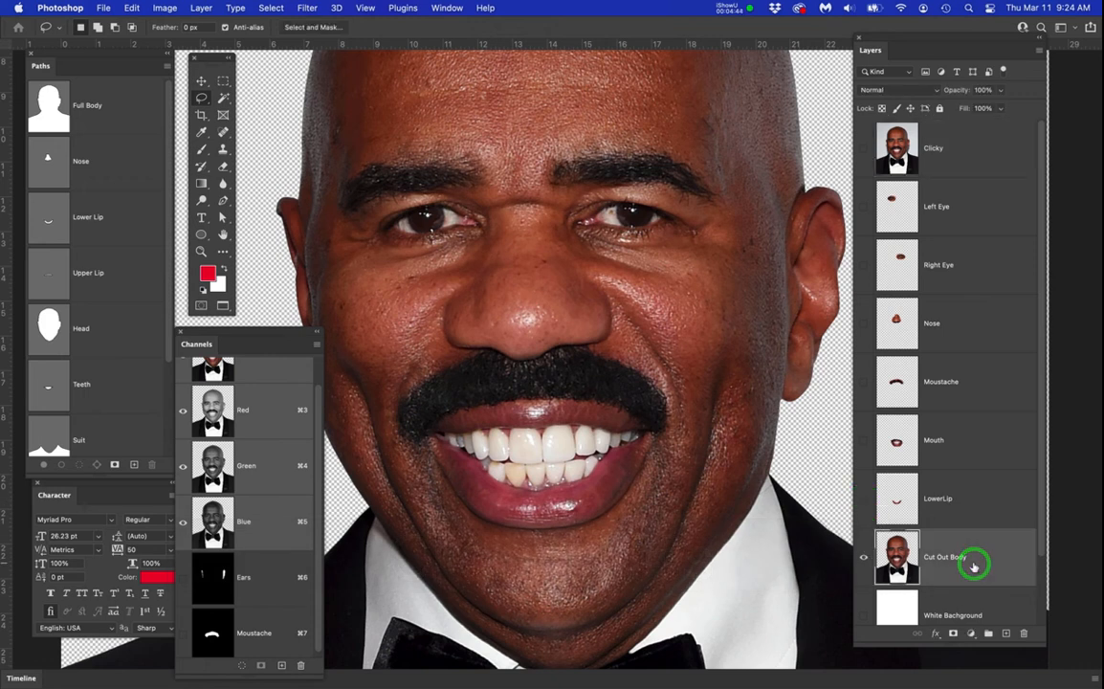
click(862, 561)
click(862, 560)
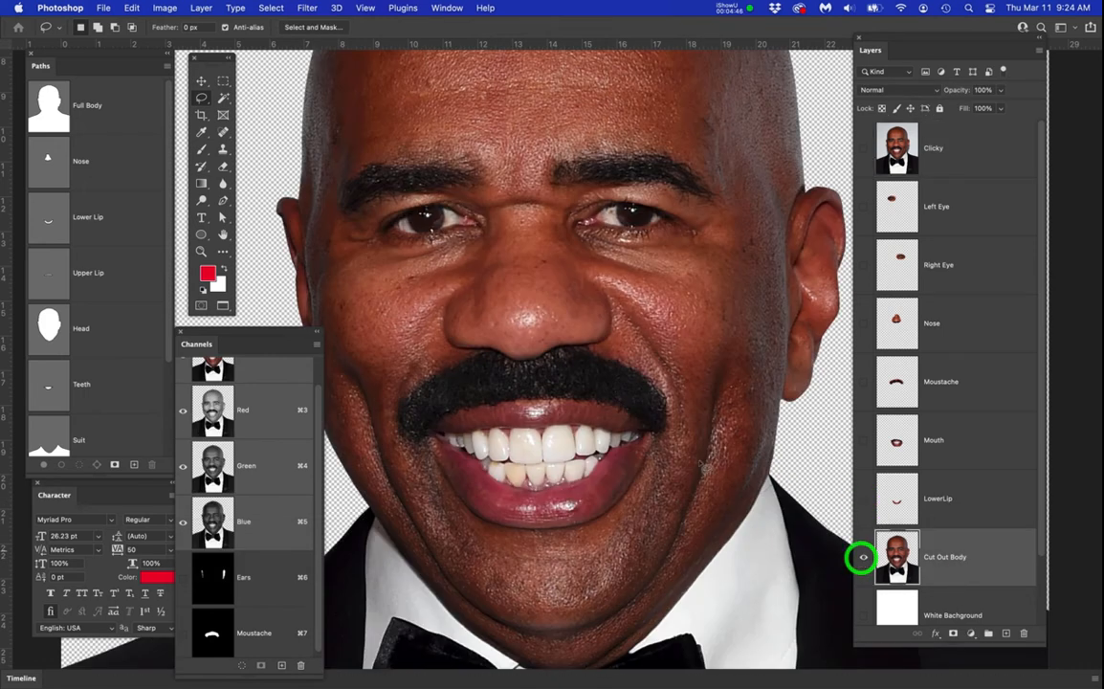
Duplicate the Cut Out Body layer as BlankFace, hide the original layer and keep BlankFace selected
scroll(620, 396, down, 3)
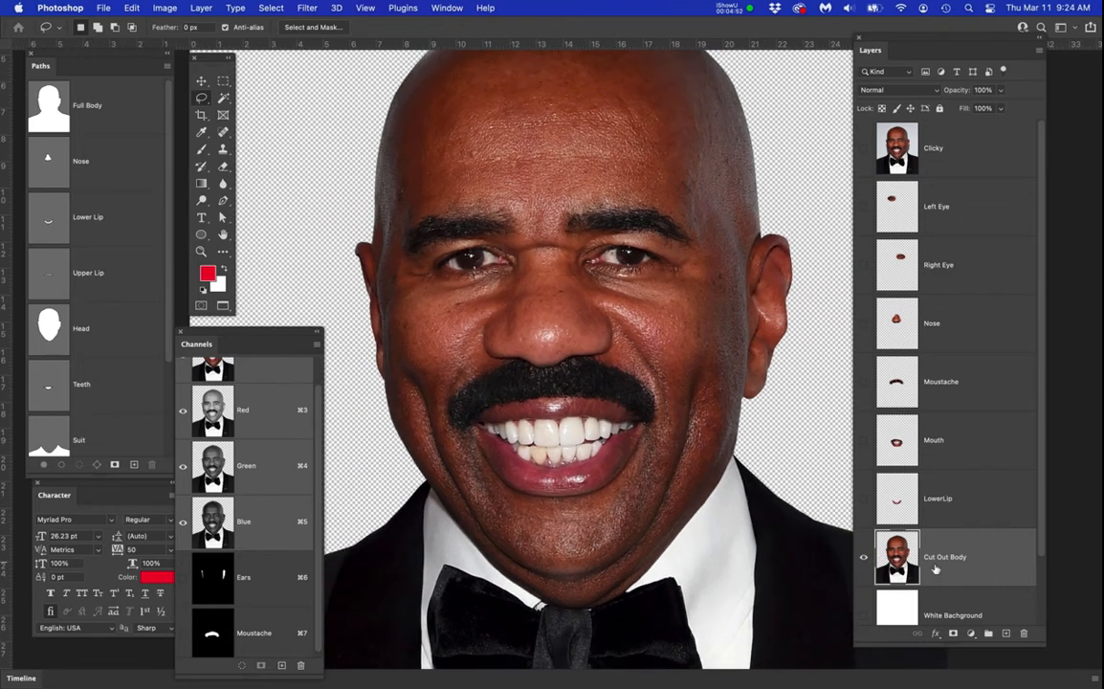
drag(954, 552, 1009, 635)
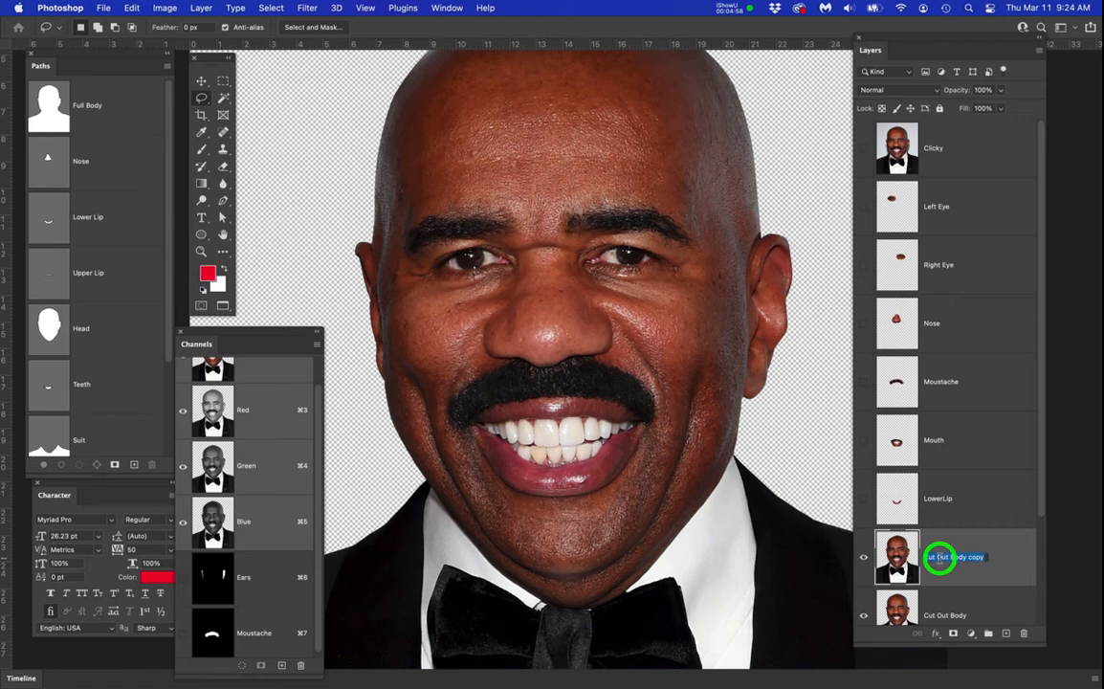
text(Blank)
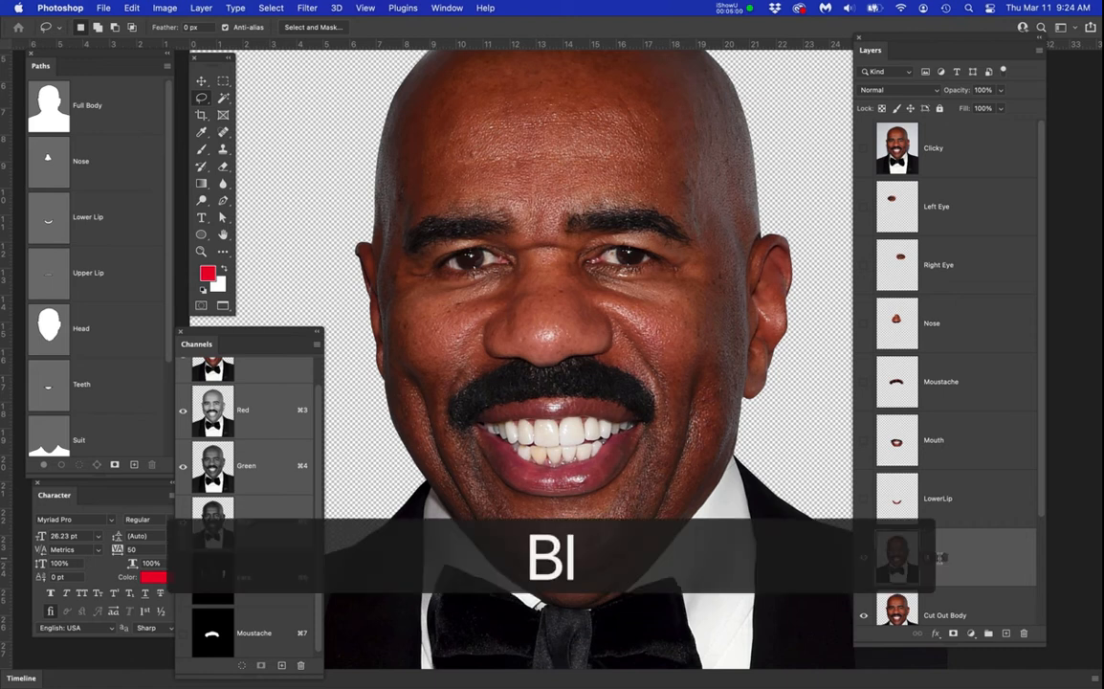
text(Face)
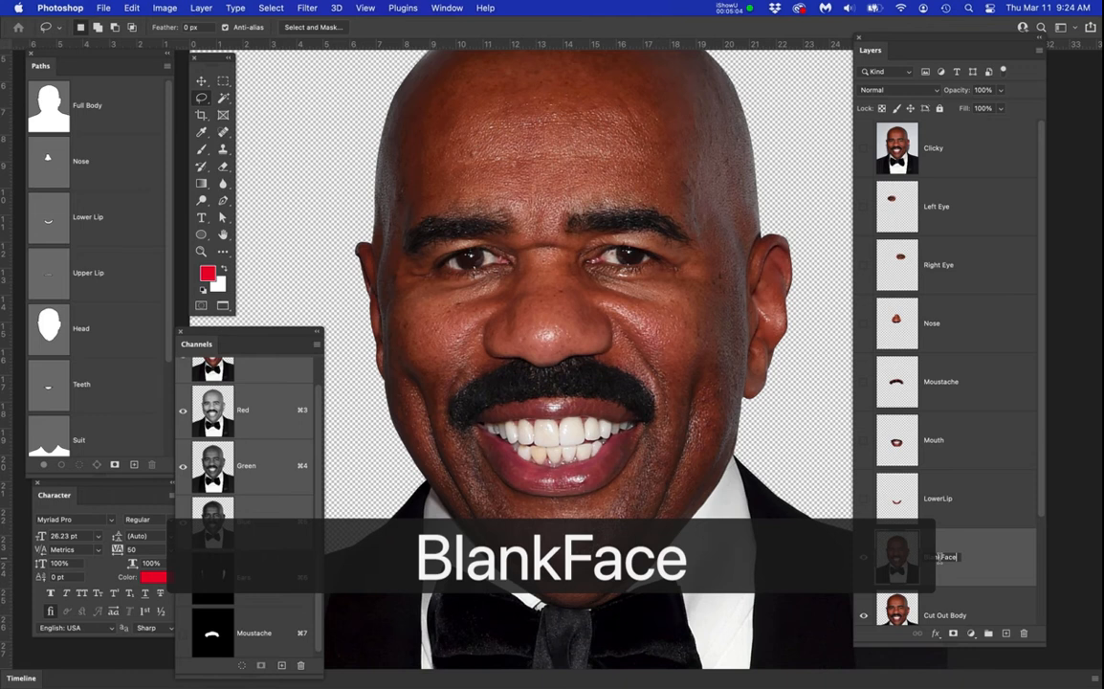
key(Return)
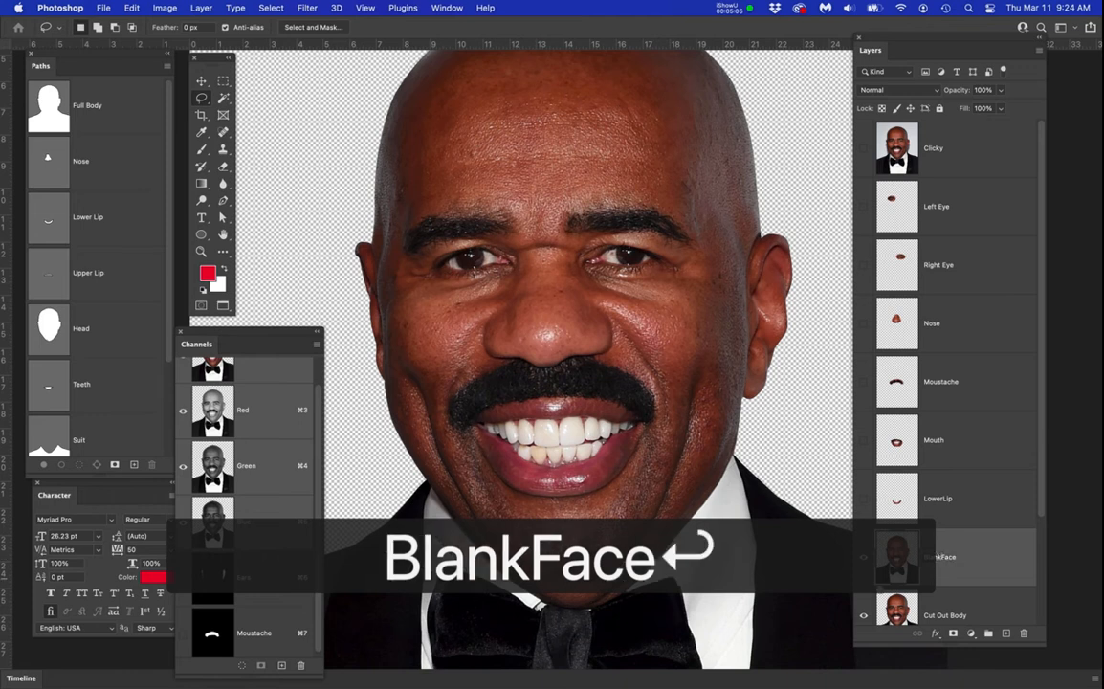
click(864, 615)
click(995, 555)
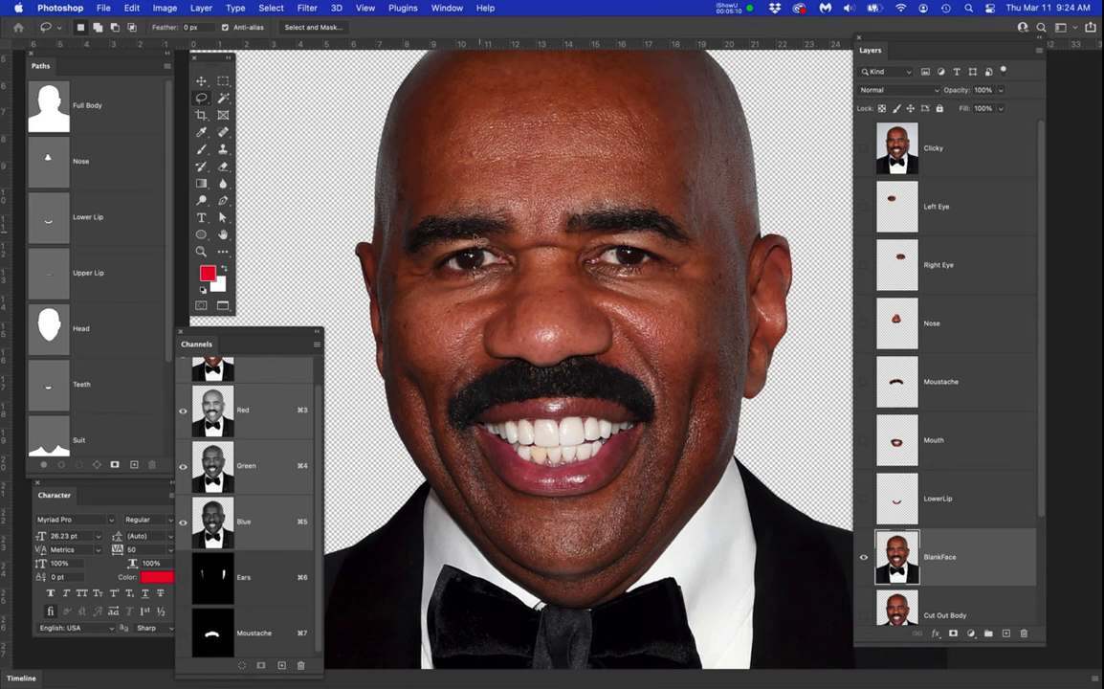
Hide the BlankFace layer and show only the Left Eye and Right Eye layers
click(949, 211)
click(945, 261)
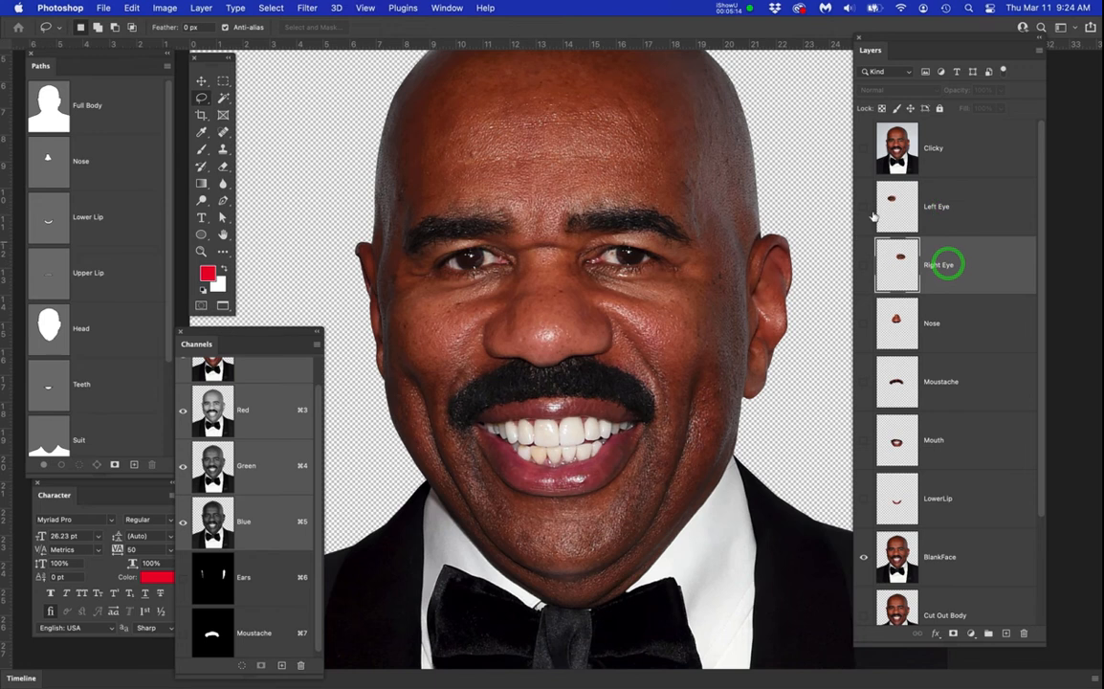
click(862, 557)
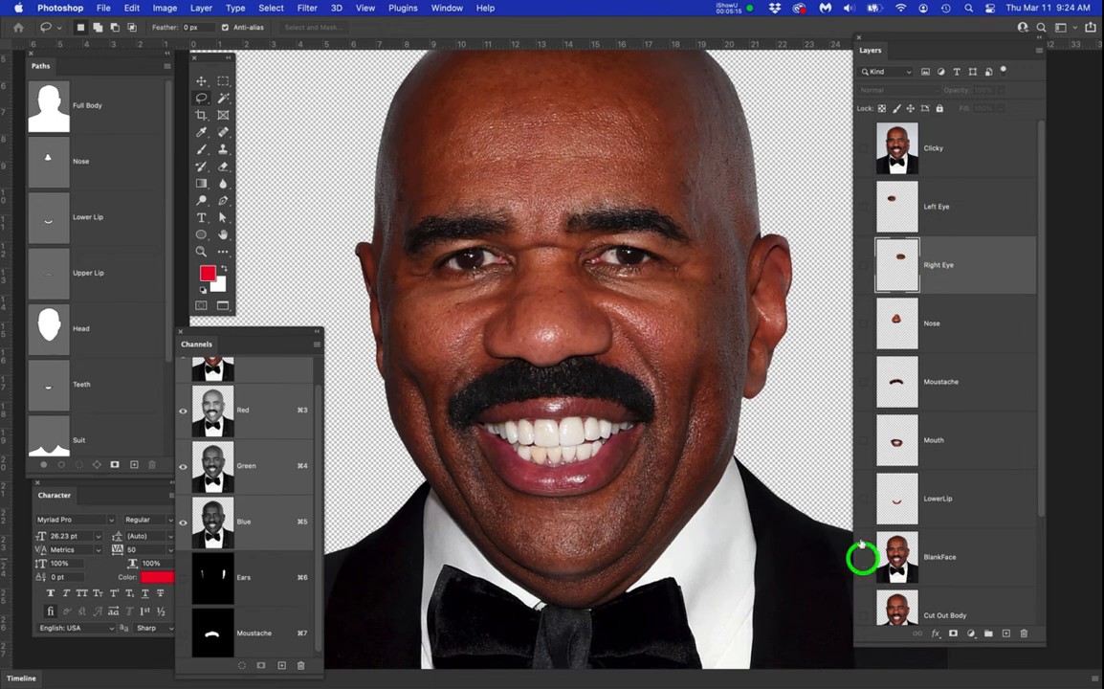
click(860, 209)
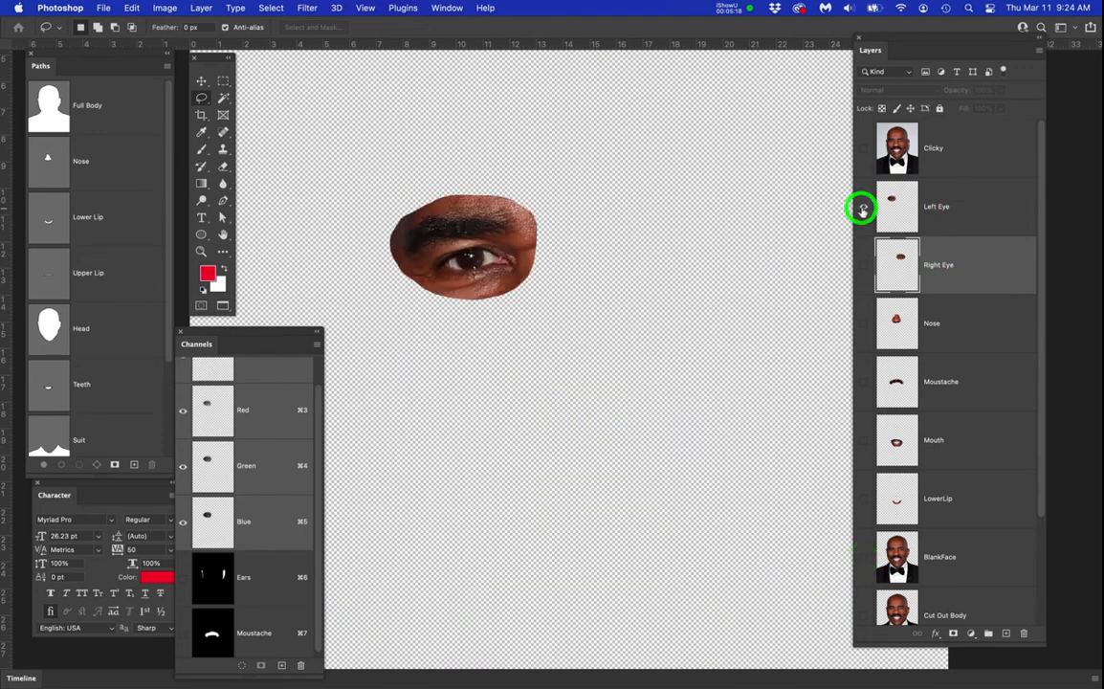
click(863, 266)
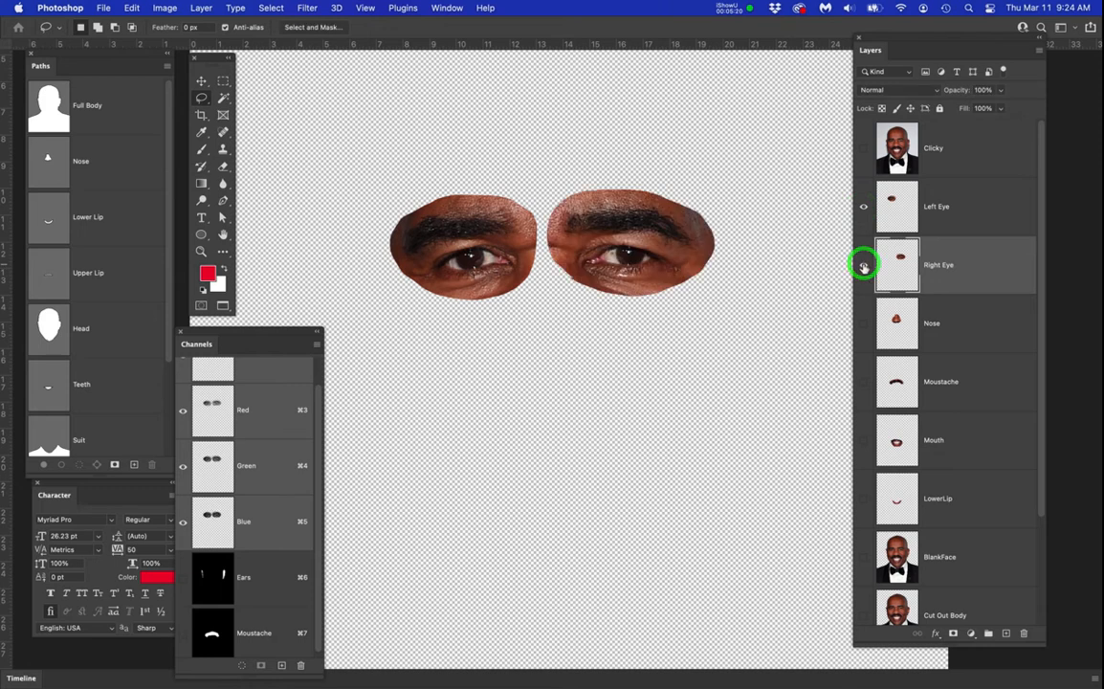
click(863, 265)
click(863, 265)
Rename the Right Eye layer as LeftEye
click(946, 267)
text(Left)
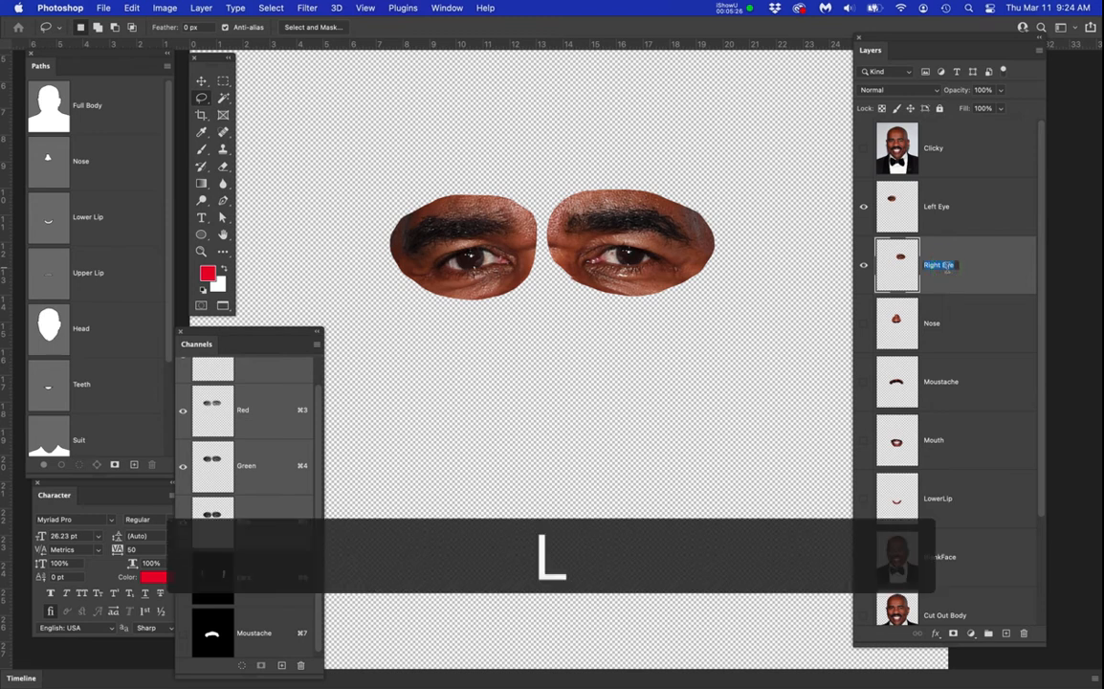
text(Eye)
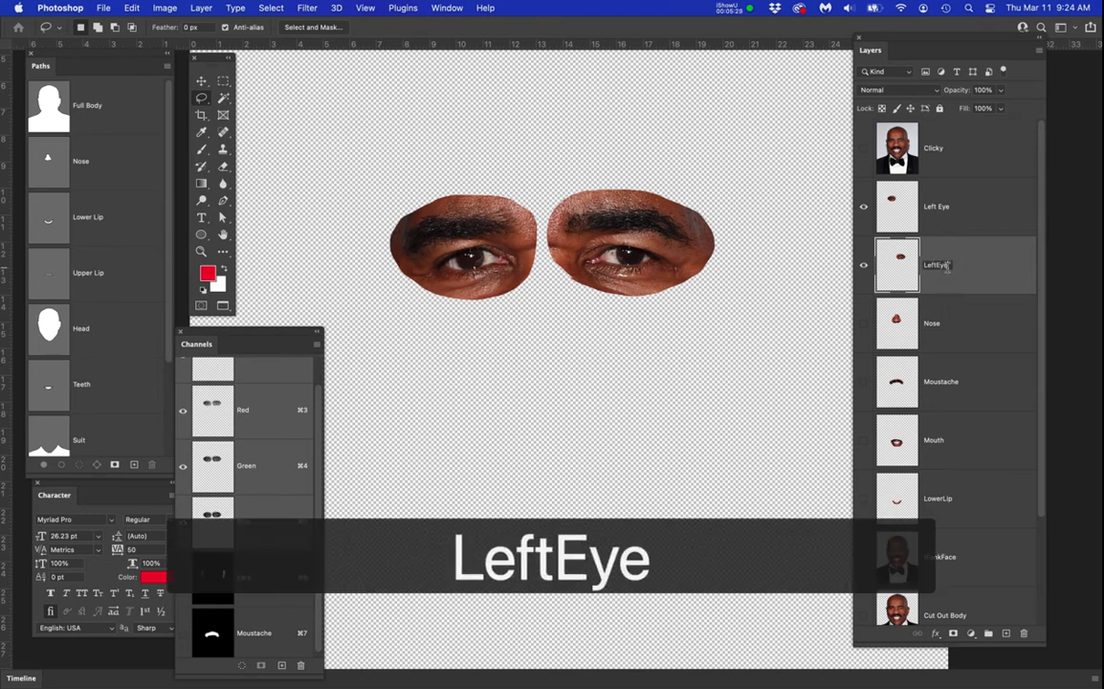
key(Return)
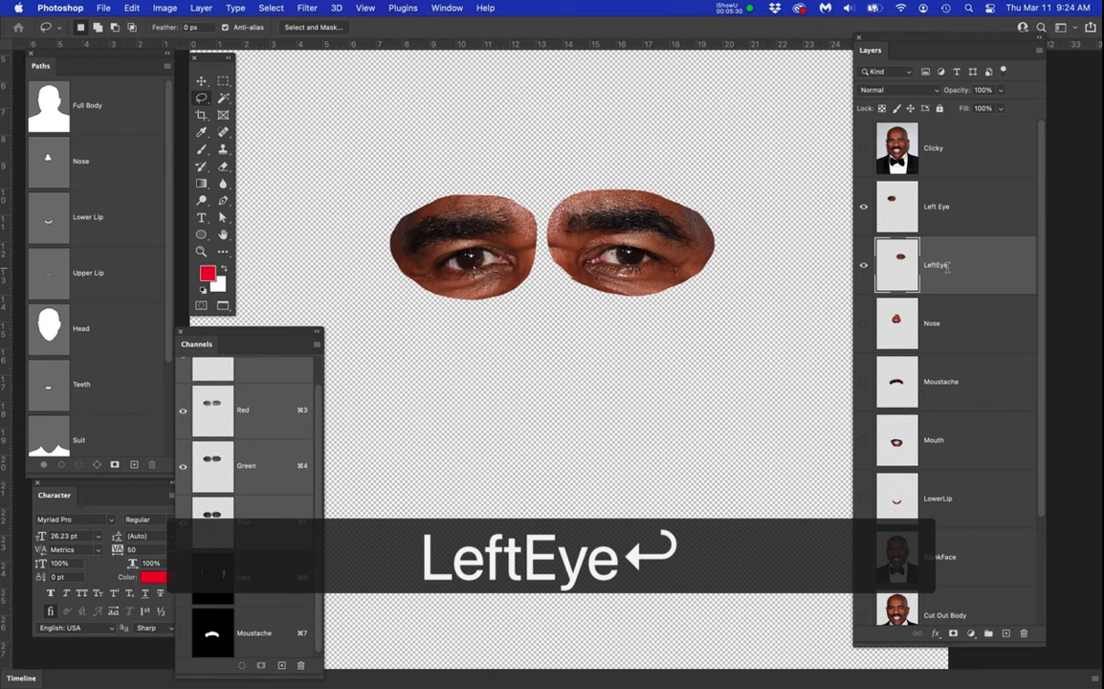
Rename the Left Eye layer as RightEye
double_click(935, 208)
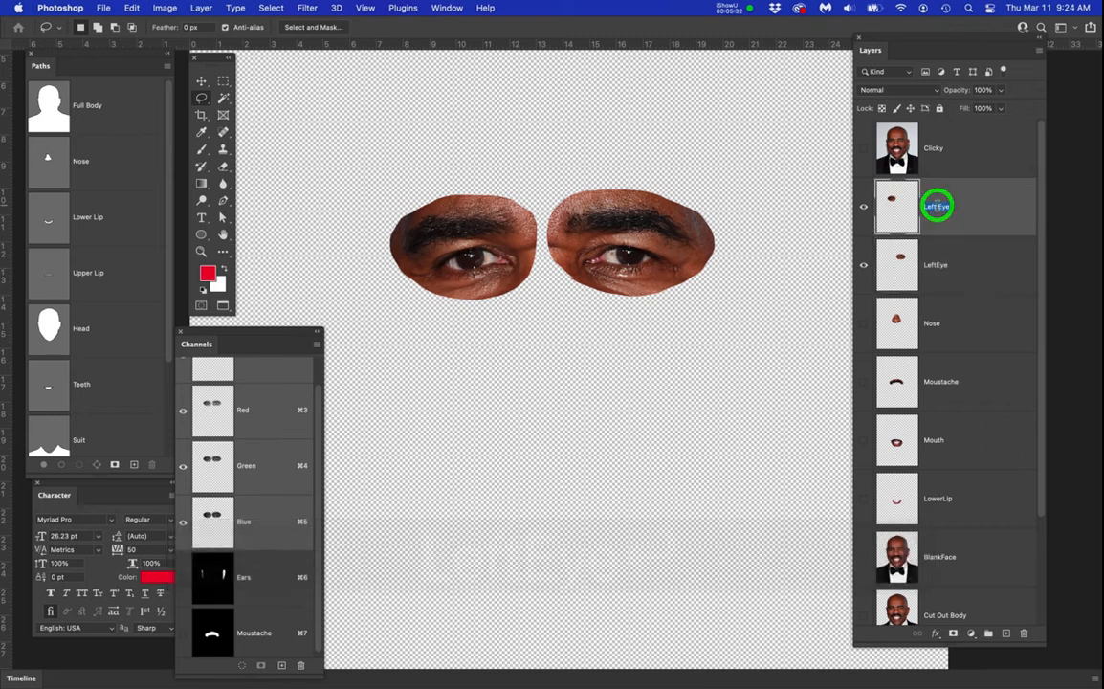
text(RightEye)
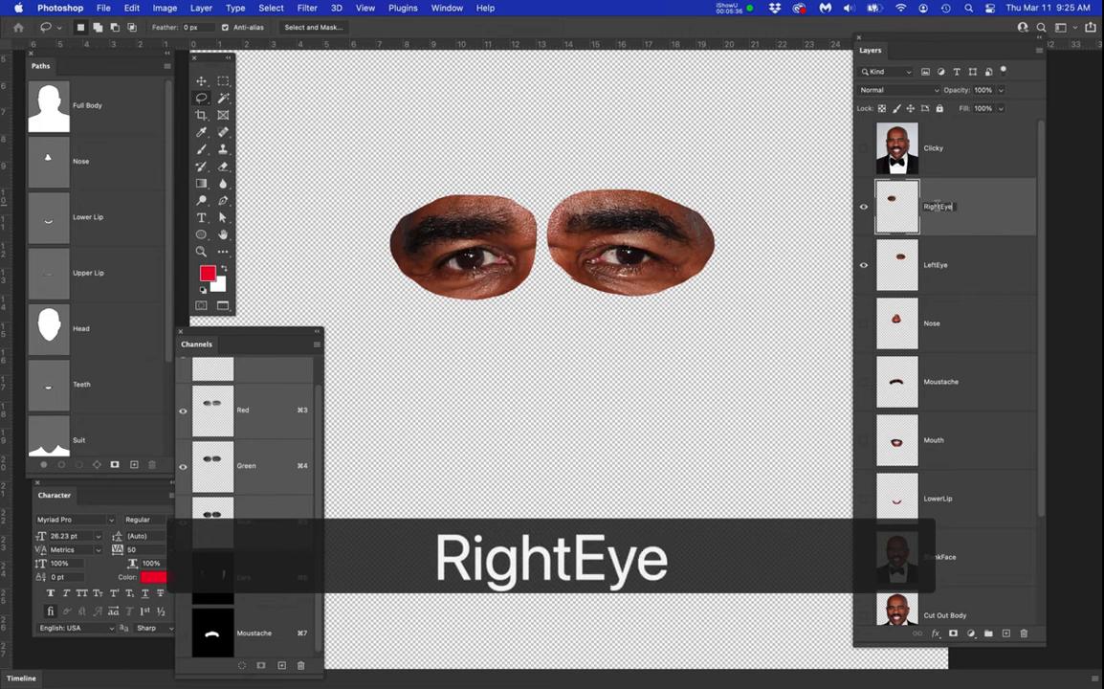
key(Return)
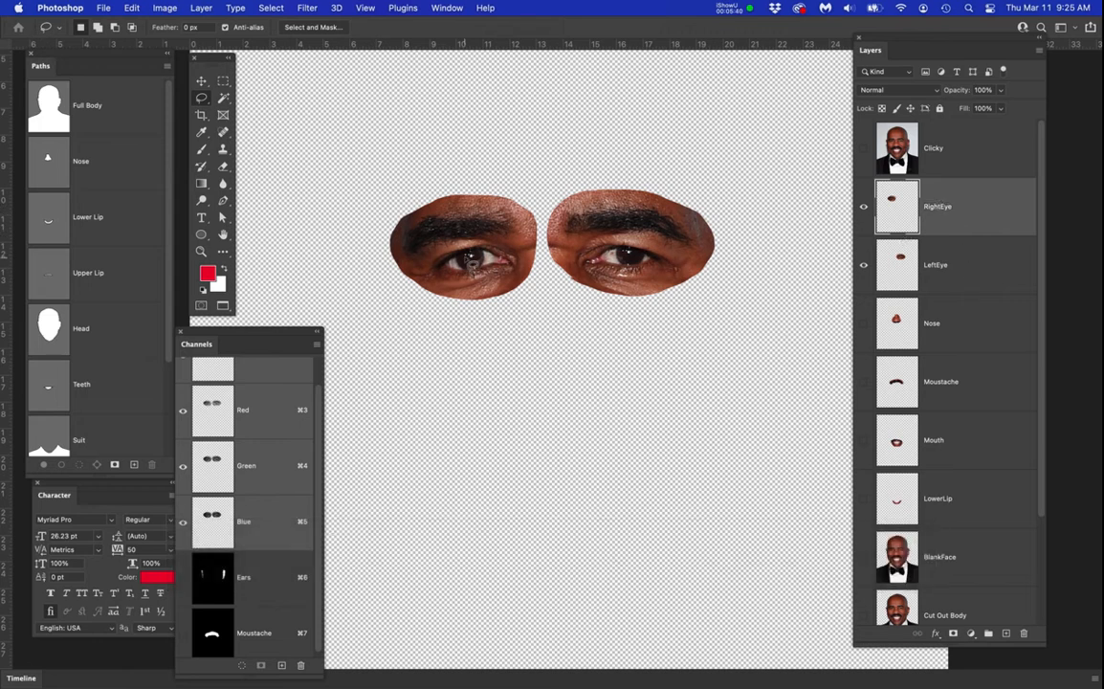
Duplicate the RightEye and LeftEye layers together
scroll(466, 247, up, 3)
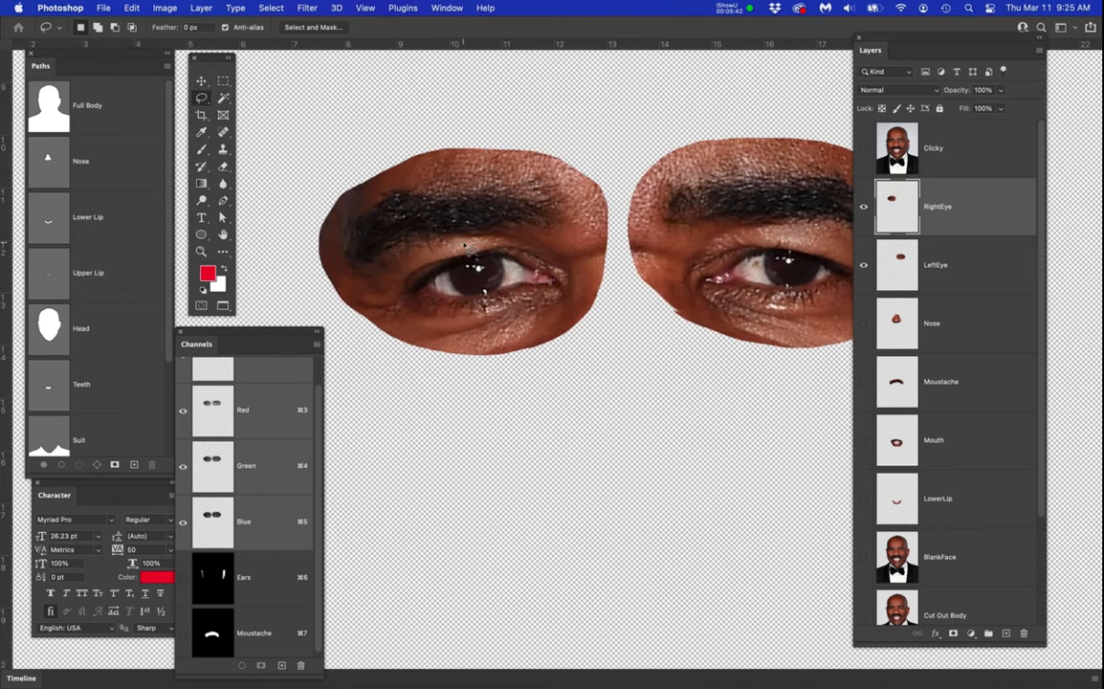
scroll(464, 245, up, 2)
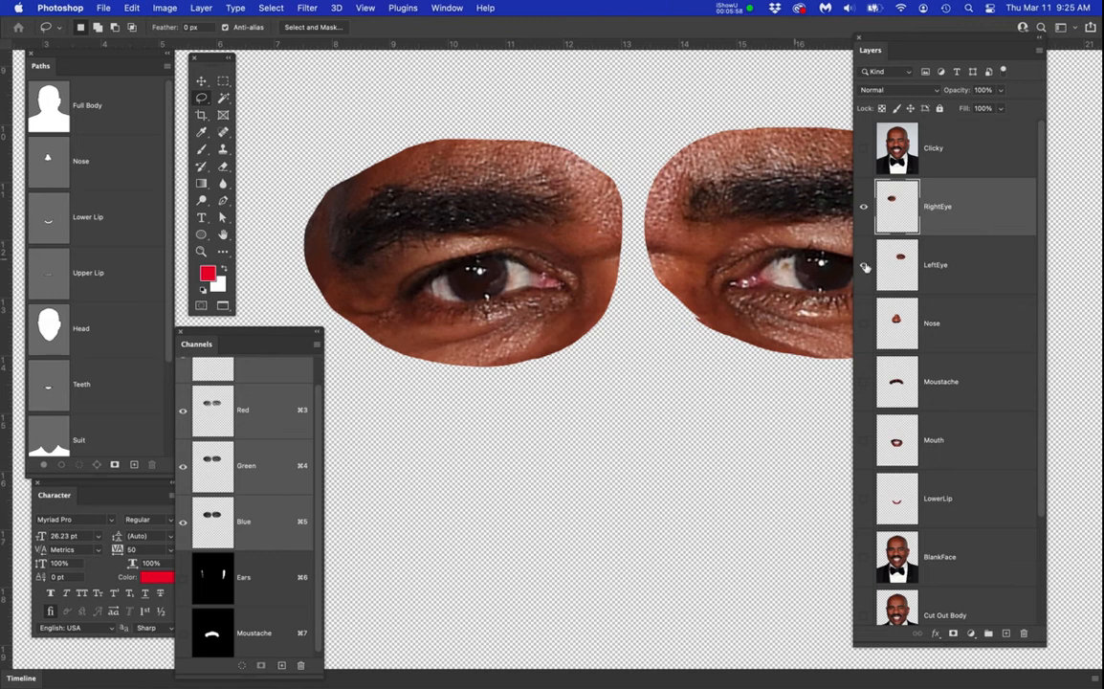
shift+click(980, 268)
drag(979, 266, 1006, 636)
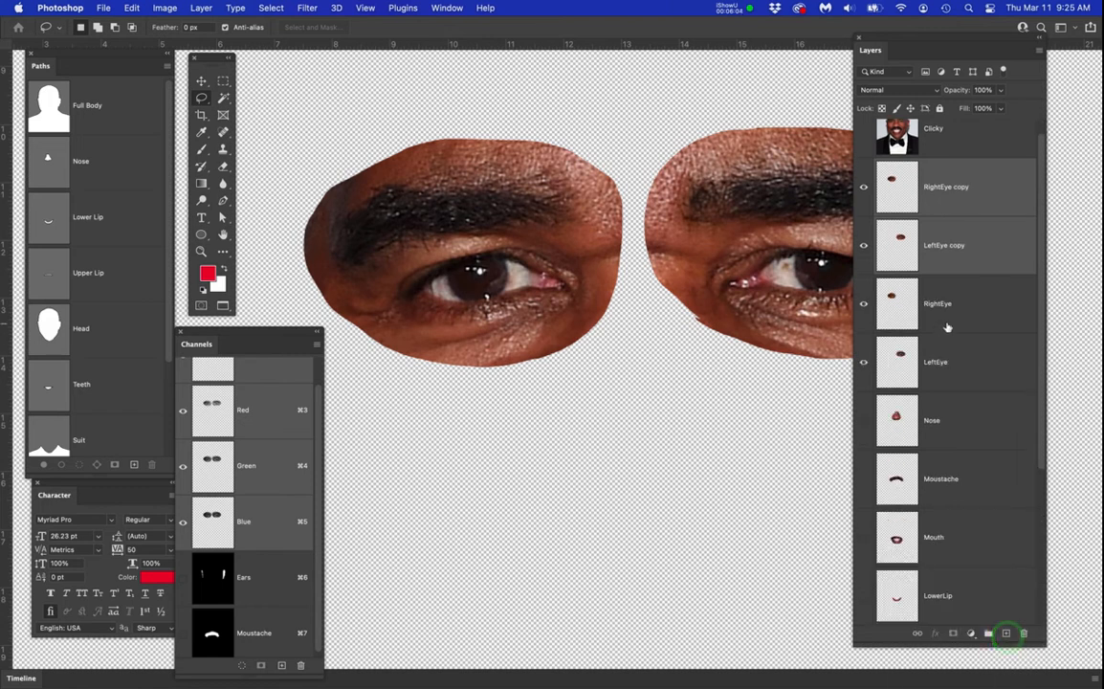
Rename the RightEye copy layer as RightEyeBrow
click(949, 191)
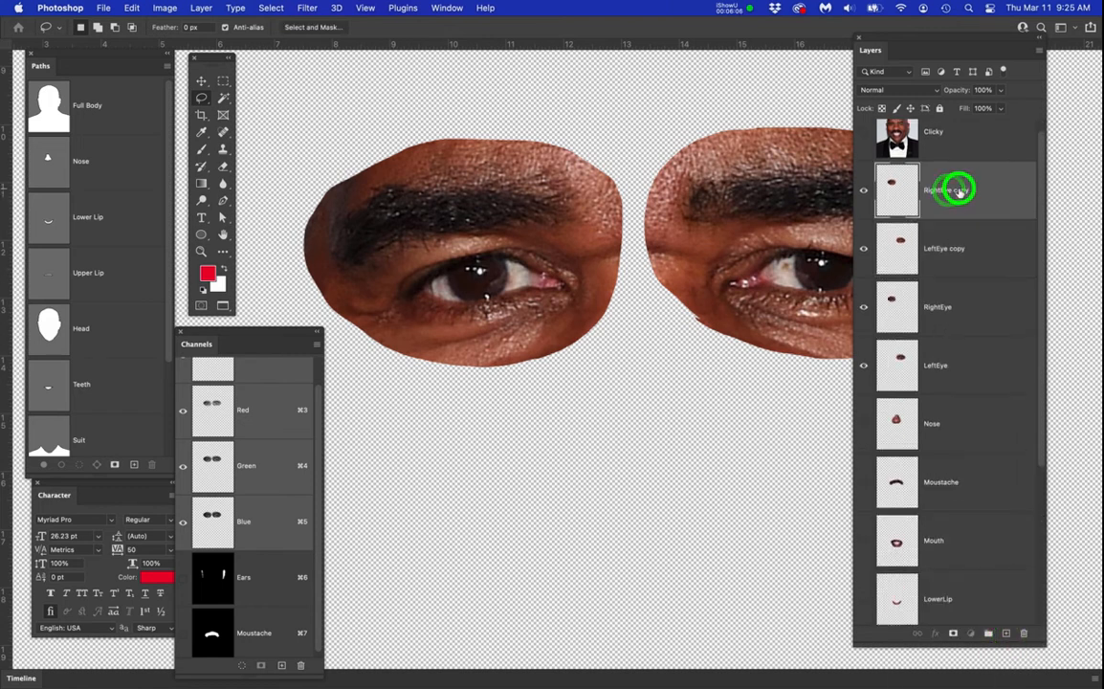
drag(954, 192, 974, 197)
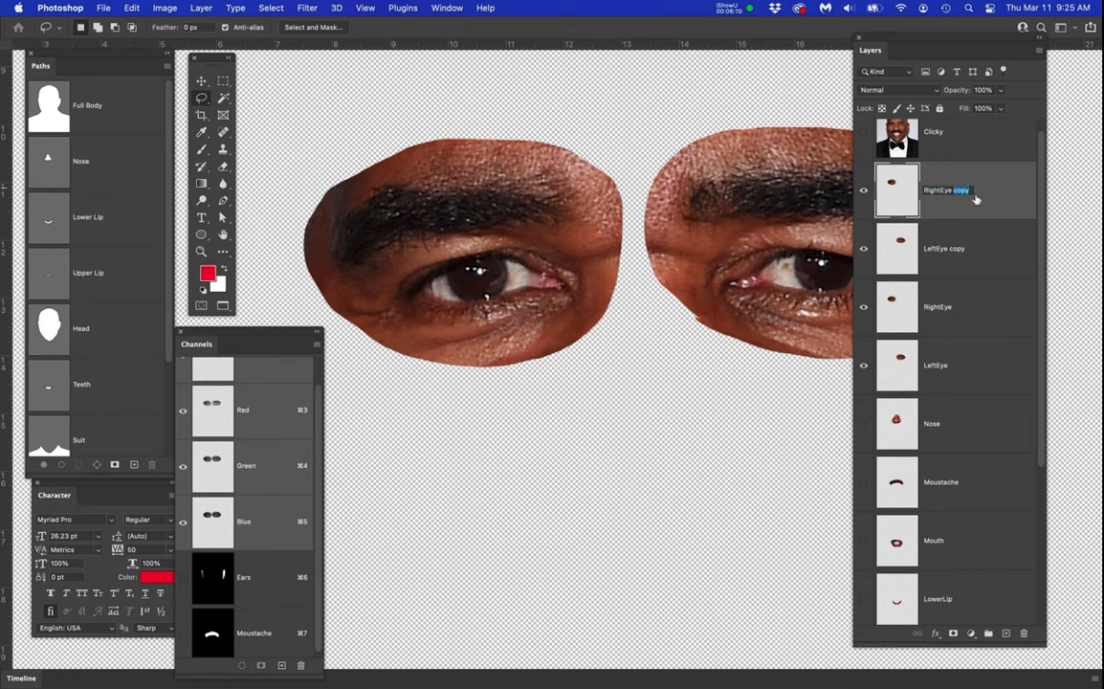
text(Brow)
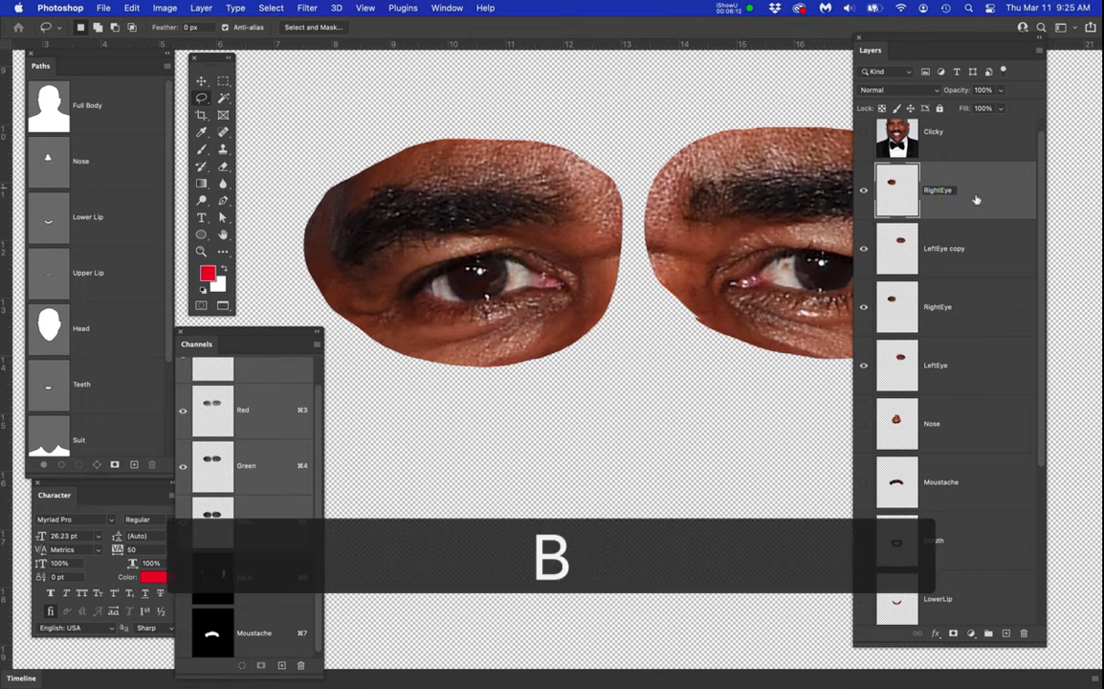
key(Return)
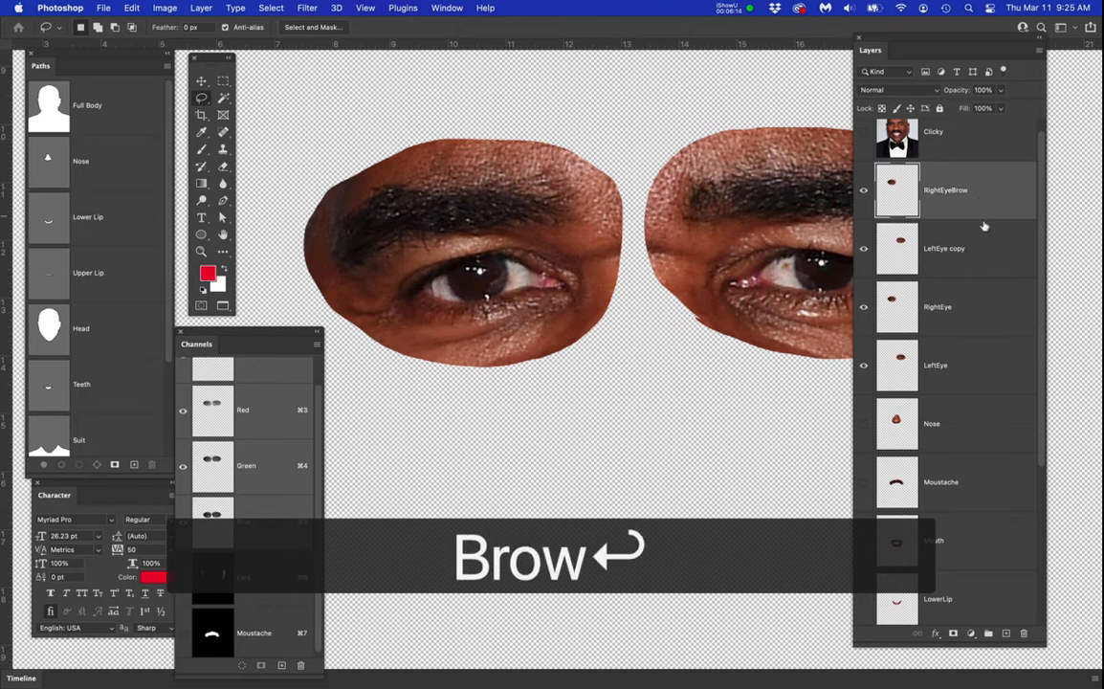
Rename the LeftEye copy layer as LeftEyeBrow
double_click(949, 249)
drag(949, 249, 969, 254)
key(BackSpace)
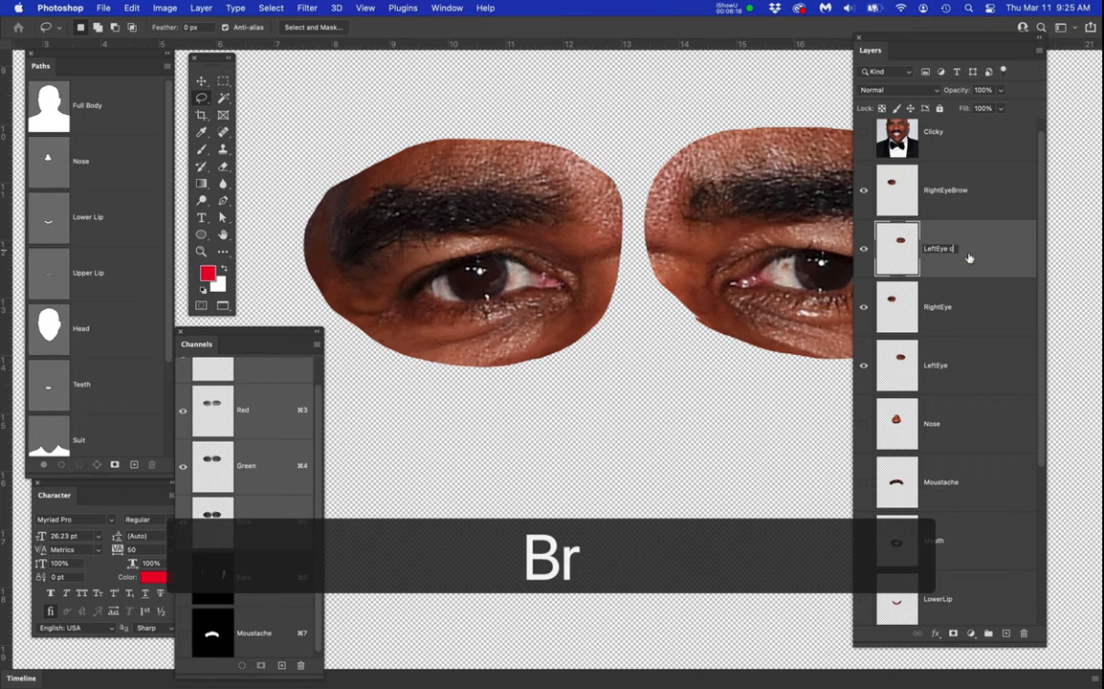
key(BackSpace)
text(Brow)
key(Return)
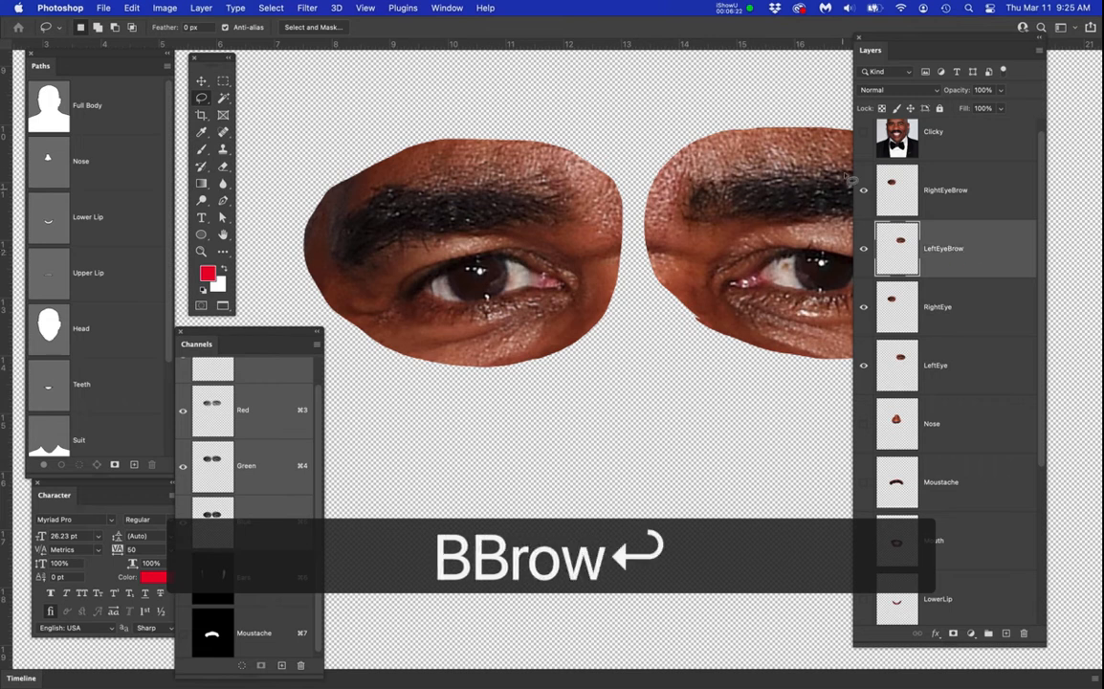
Hide the RightEyeBrow, LeftEyeBrow, RightEye and LeftEye layers, and make the BlankFace layer visible and active
click(862, 190)
click(864, 248)
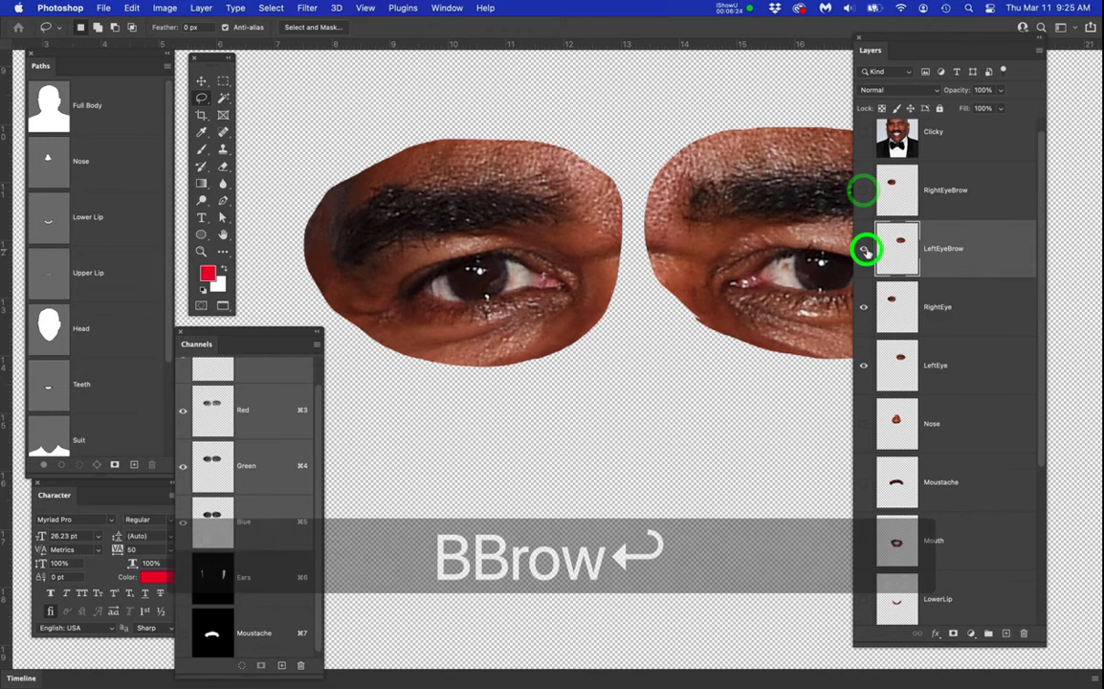
click(863, 308)
click(864, 364)
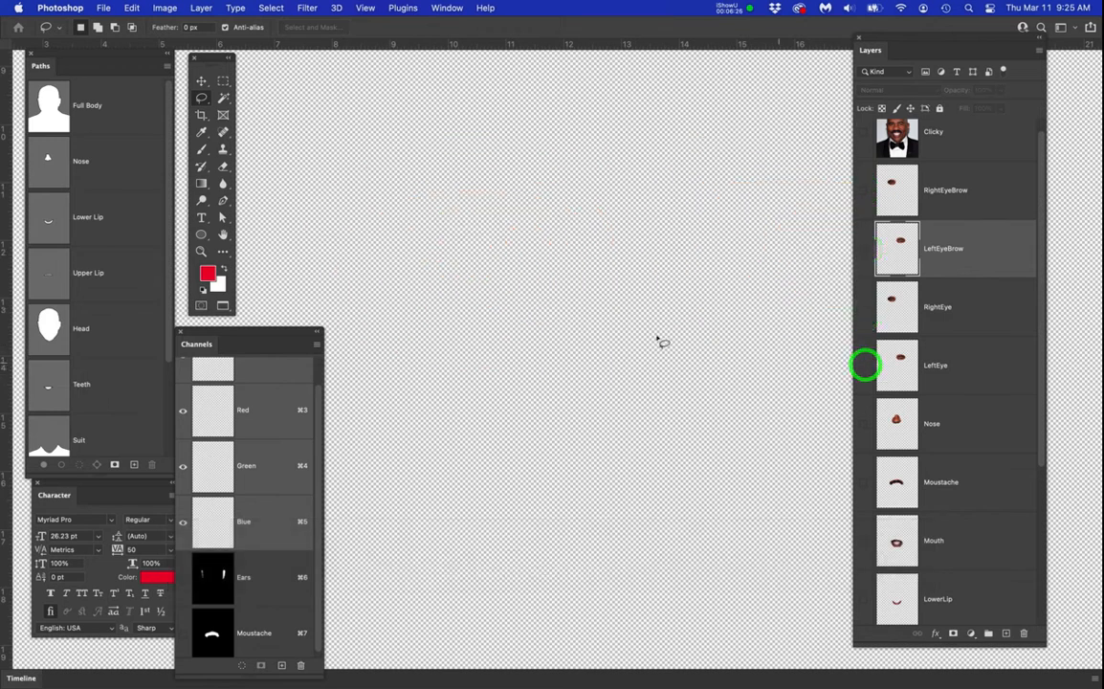
scroll(641, 335, down, 2)
scroll(950, 574, down, 5)
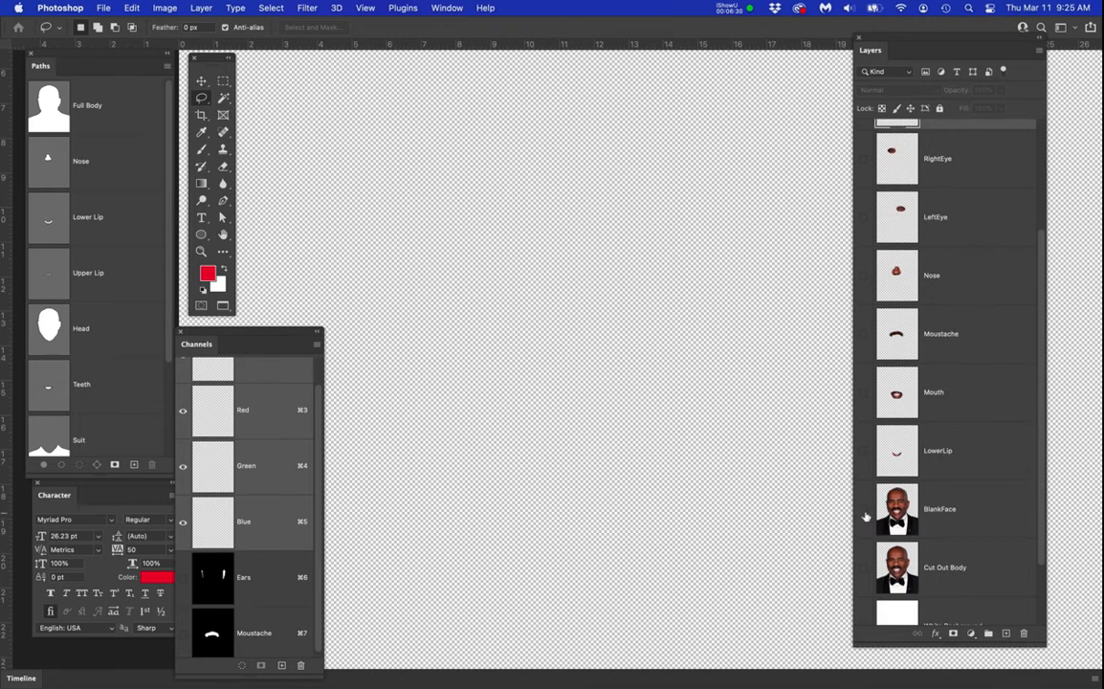
click(864, 509)
click(955, 513)
Lasso the subject's right eyebrow on BlankFace and replace it with a Content-Aware fill at 100% opacity
scroll(586, 273, up, 1)
scroll(579, 271, up, 2)
drag(589, 299, 650, 241)
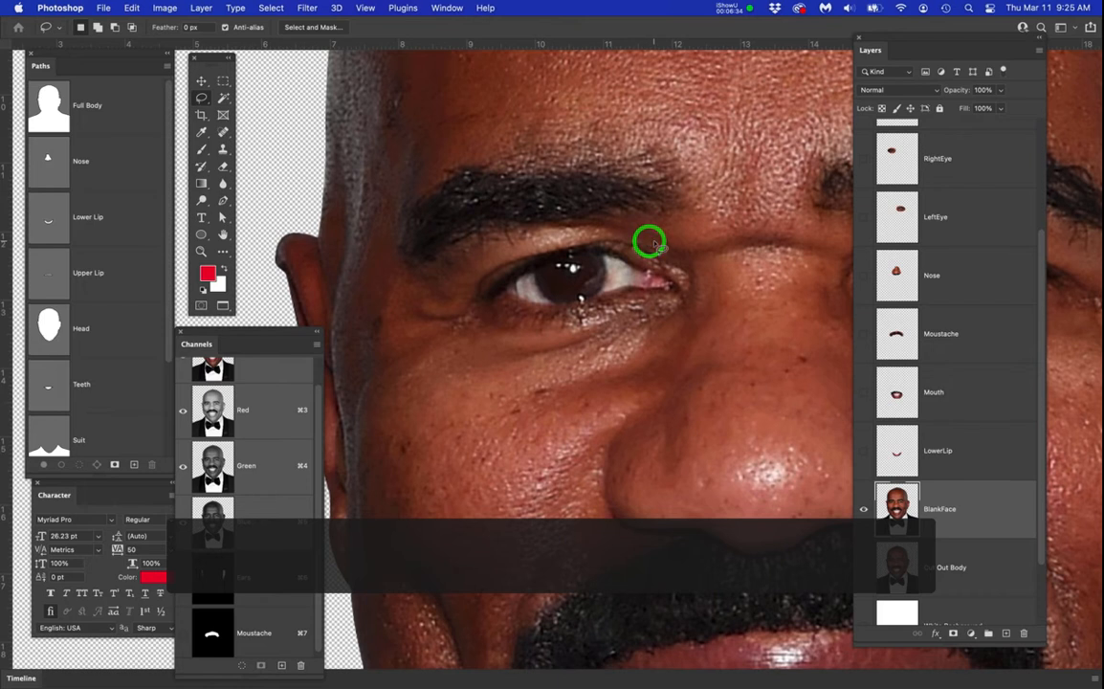
mouse_move(504, 139)
mouse_down()
mouse_move(561, 151)
mouse_move(666, 144)
mouse_move(686, 159)
mouse_move(707, 219)
mouse_move(669, 237)
mouse_move(527, 238)
mouse_move(447, 292)
mouse_move(410, 288)
mouse_move(378, 244)
mouse_move(399, 184)
mouse_move(518, 133)
mouse_up()
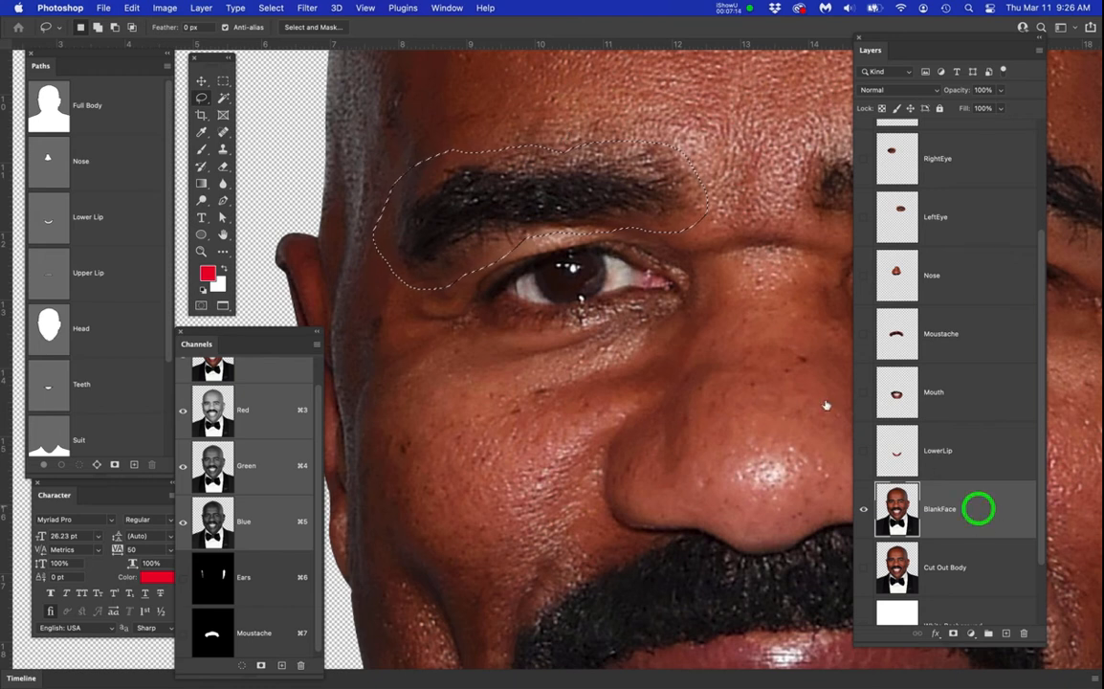
click(134, 8)
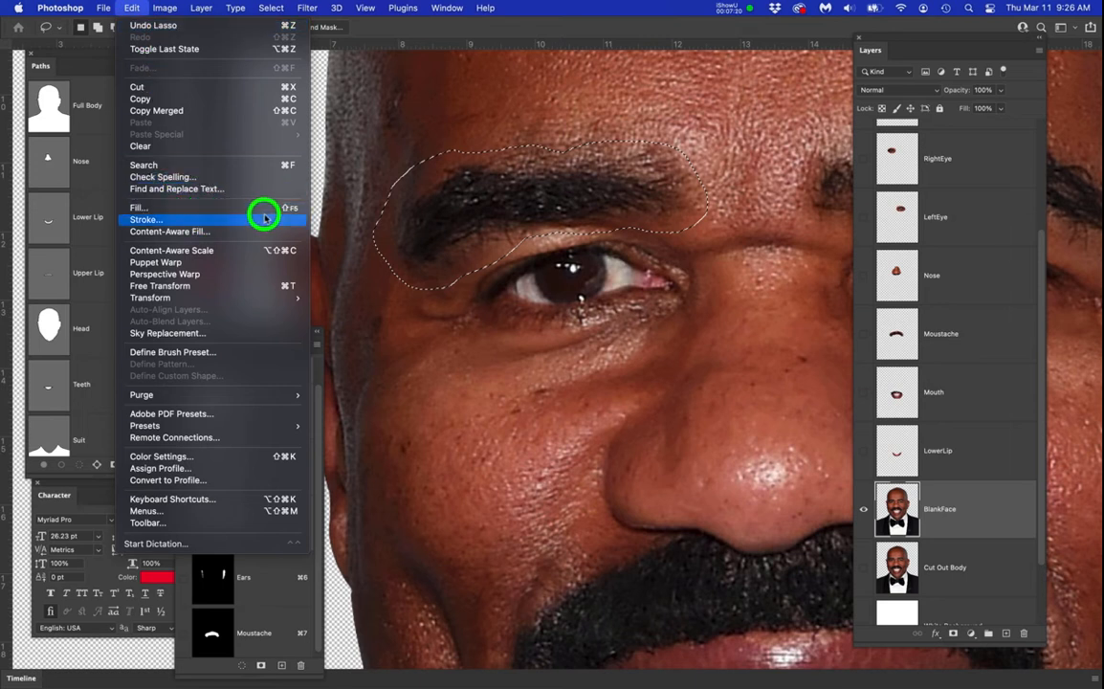
click(510, 103)
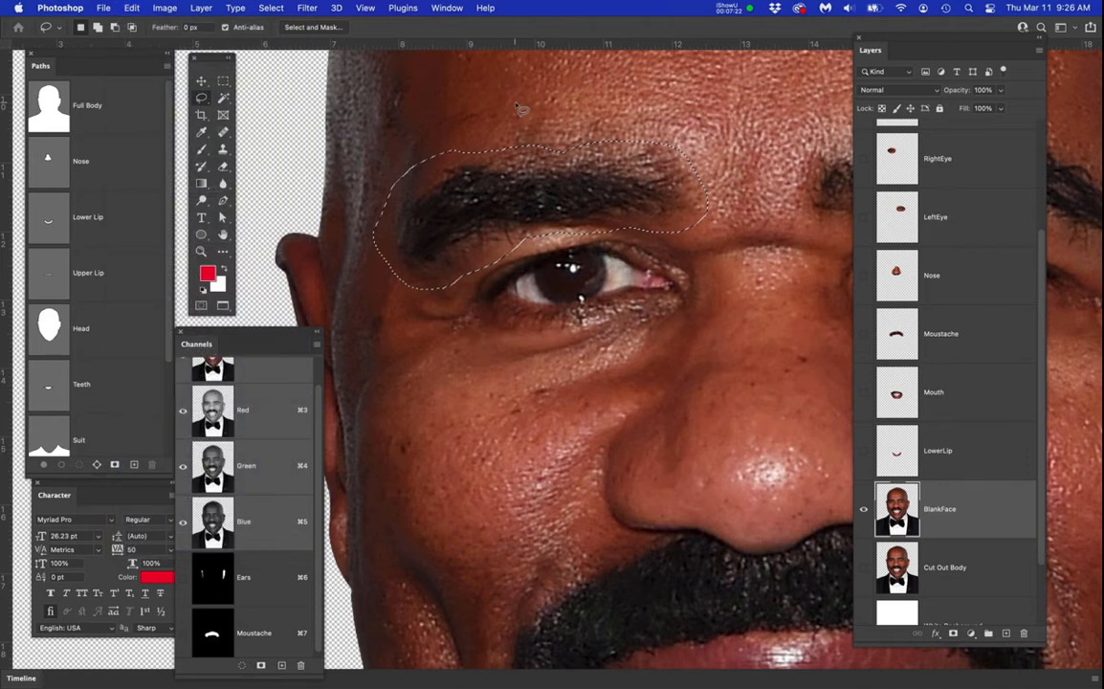
key(shift+F5)
key(shift+F5)
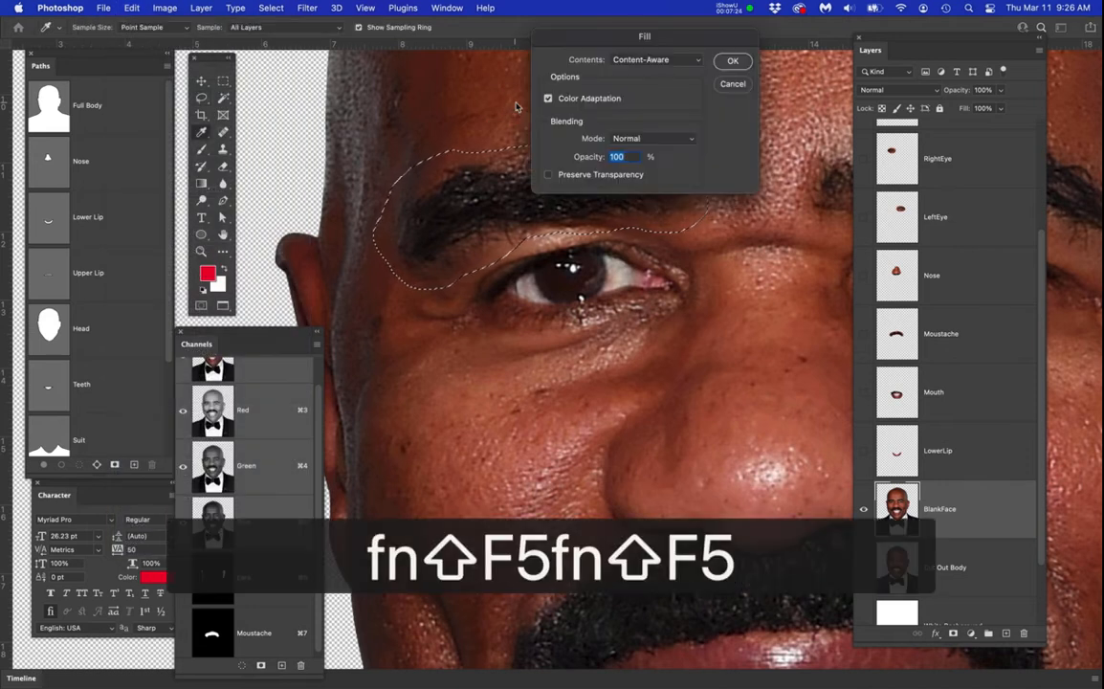
click(733, 60)
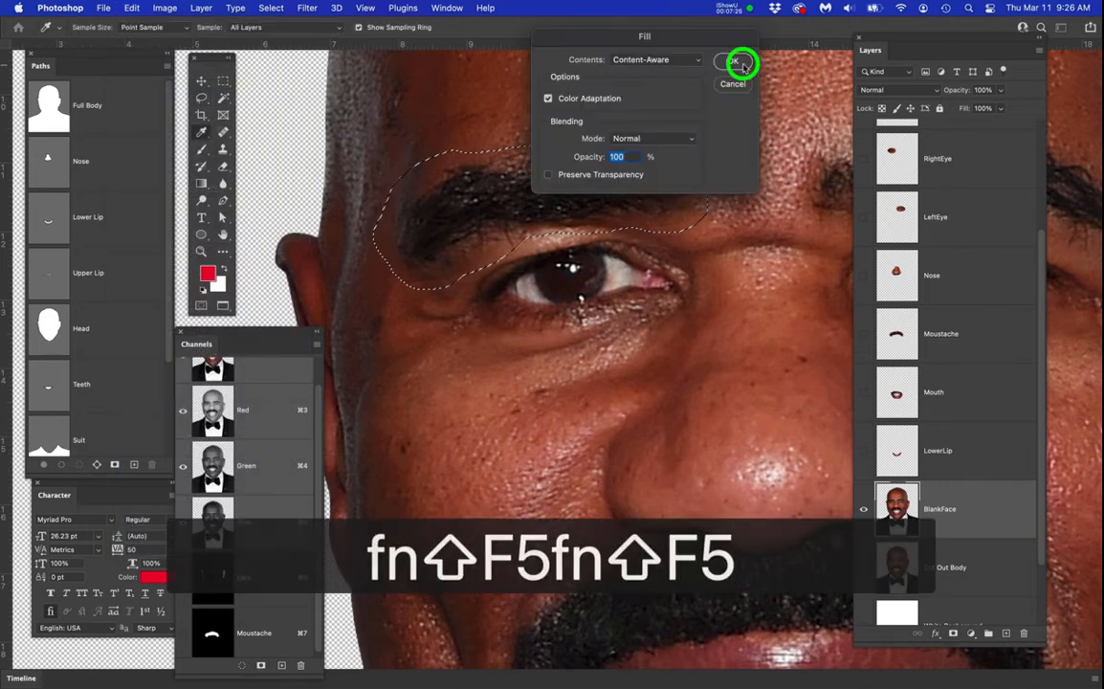
Lasso the subject's left eyebrow on BlankFace, remove it with a Content-Aware fill and deselect
drag(745, 285, 411, 274)
mouse_move(536, 113)
mouse_down()
mouse_move(447, 145)
mouse_move(467, 207)
mouse_move(522, 219)
mouse_move(567, 207)
mouse_move(668, 214)
mouse_move(764, 254)
mouse_move(828, 212)
mouse_move(757, 145)
mouse_move(621, 107)
mouse_move(467, 107)
mouse_up()
key(shift+F5)
key(Return)
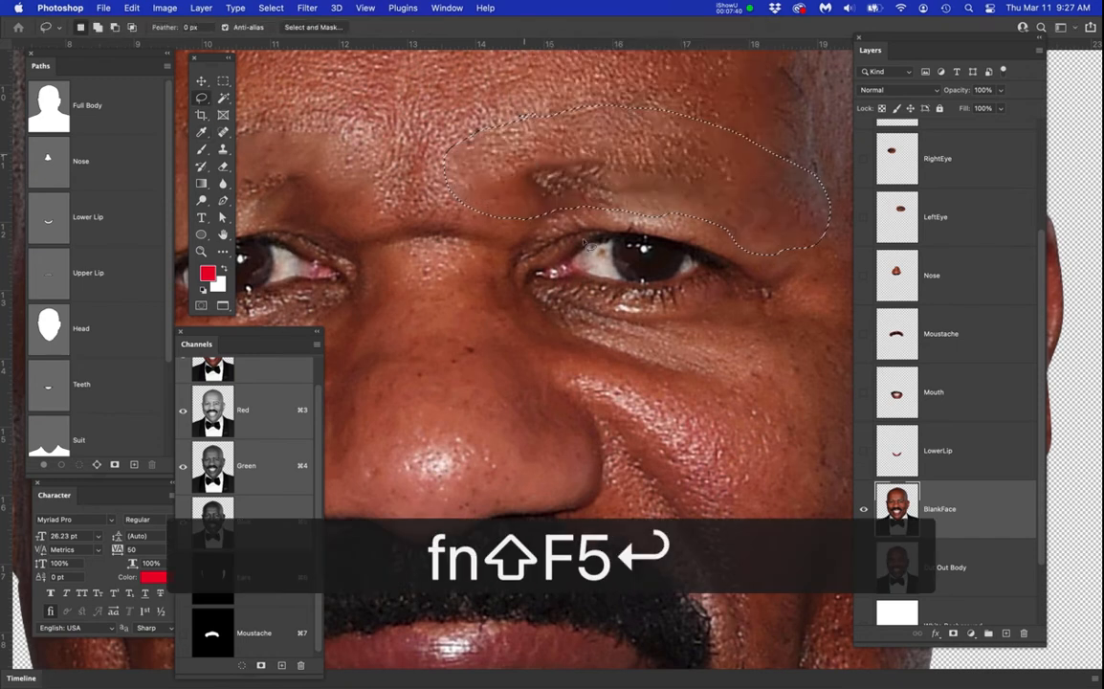
key(super+d)
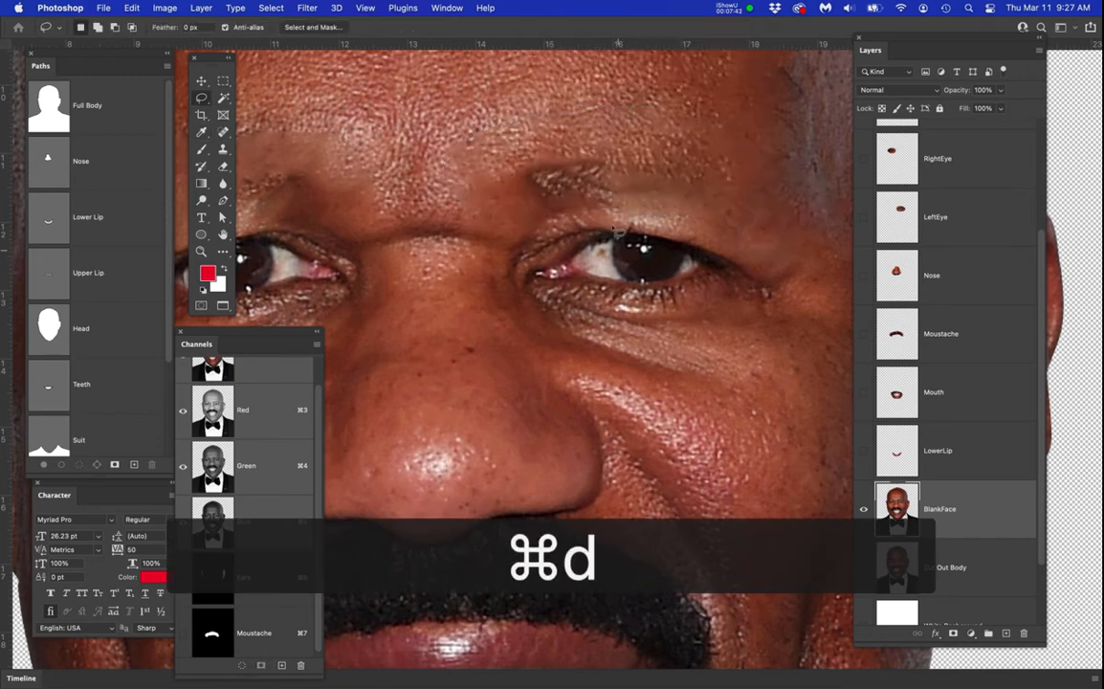
Lasso the subject's left eye on BlankFace and remove it with a Content-Aware fill
mouse_move(620, 217)
mouse_down()
mouse_move(724, 237)
mouse_move(756, 260)
mouse_move(764, 292)
mouse_move(639, 311)
mouse_move(574, 293)
mouse_move(548, 324)
mouse_move(504, 304)
mouse_move(497, 284)
mouse_move(519, 231)
mouse_move(614, 210)
mouse_move(660, 216)
mouse_up()
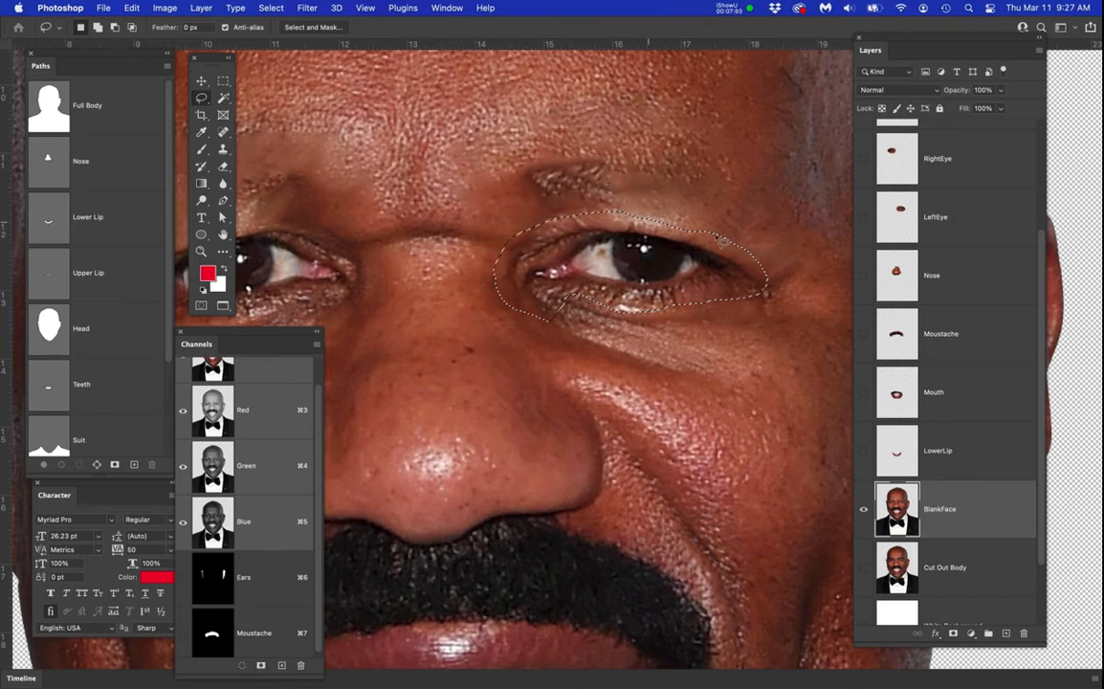
key(shift+F5)
key(Return)
Lasso the subject's right eye on BlankFace, remove it with a Content-Aware fill and deselect
drag(488, 305, 713, 305)
mouse_move(502, 222)
mouse_down()
mouse_move(544, 229)
mouse_move(596, 264)
mouse_move(582, 316)
mouse_move(538, 311)
mouse_move(461, 352)
mouse_move(410, 360)
mouse_move(330, 316)
mouse_move(330, 284)
mouse_move(380, 252)
mouse_move(468, 222)
mouse_move(515, 217)
mouse_move(537, 232)
mouse_up()
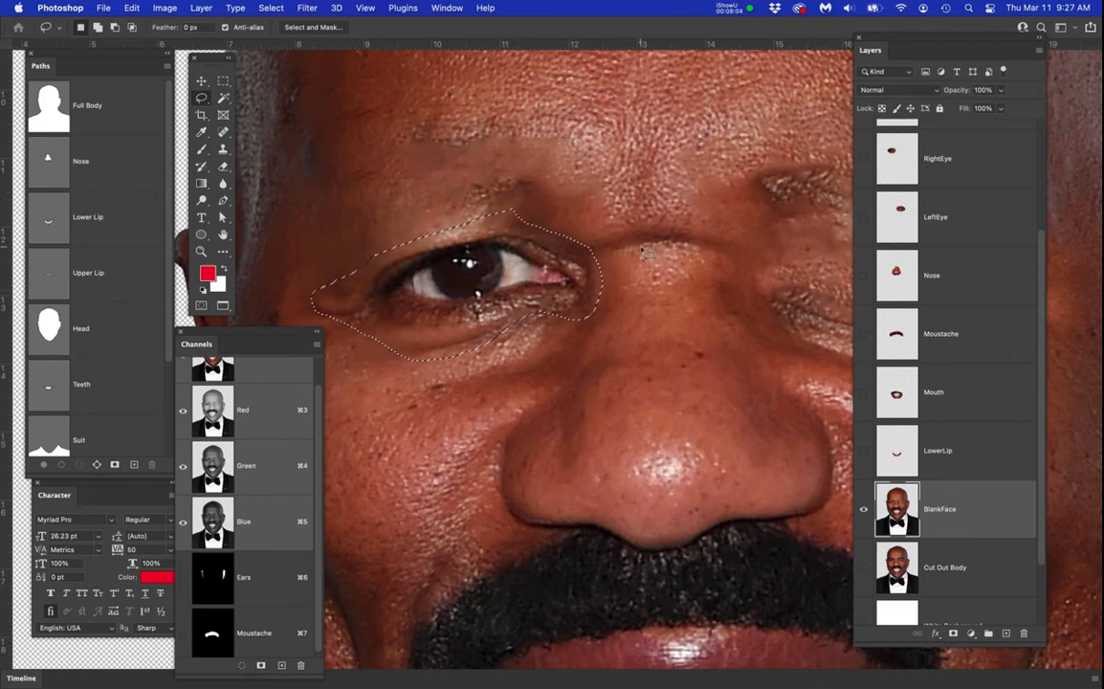
key(shift+F5)
key(Return)
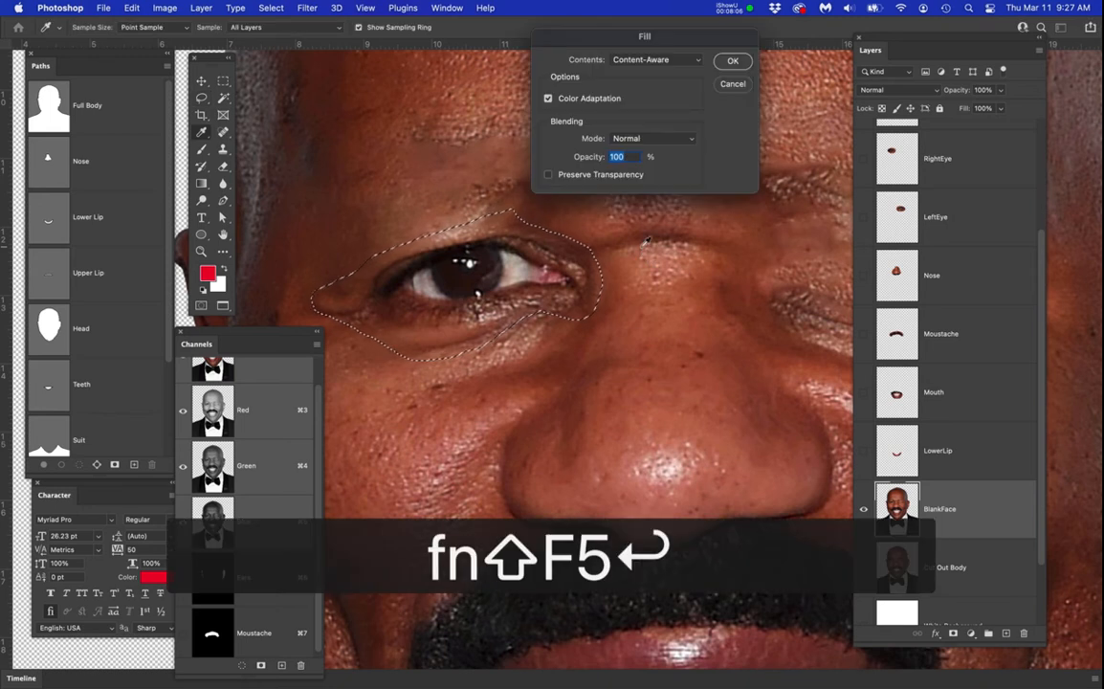
drag(709, 375, 616, 254)
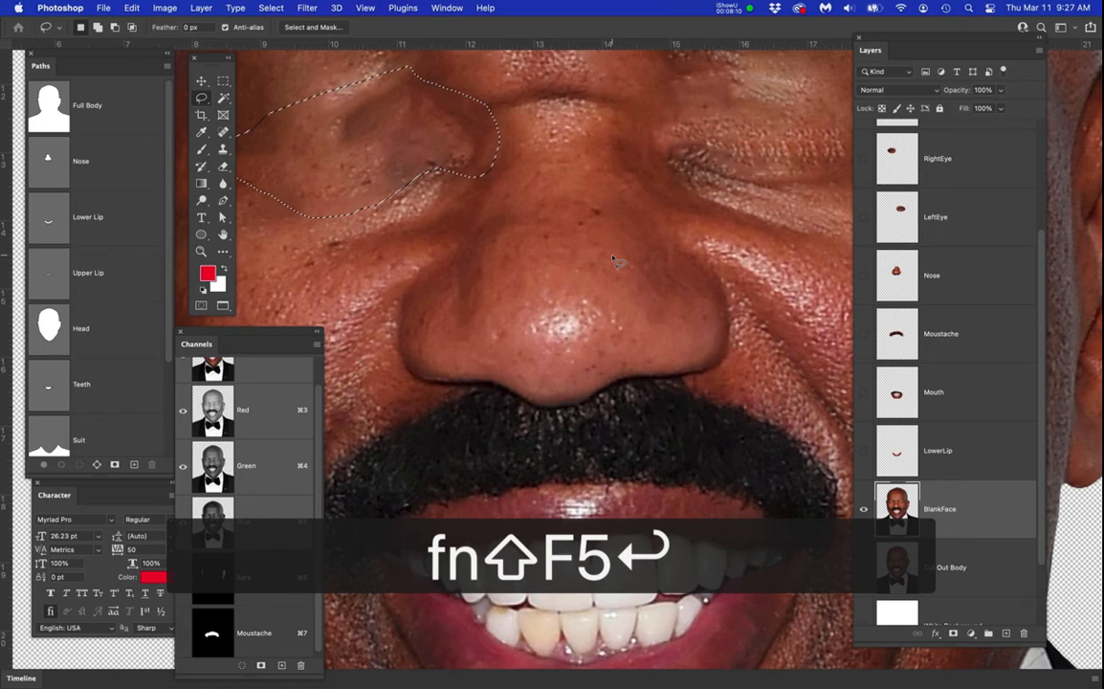
scroll(613, 256, down, 1)
scroll(616, 259, down, 2)
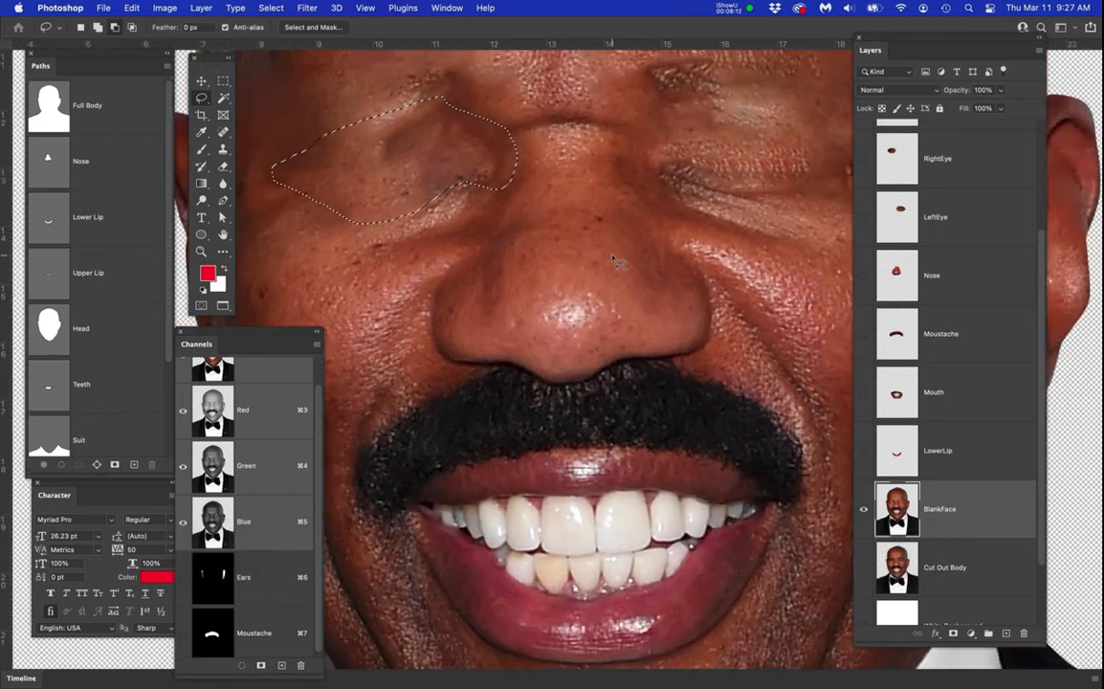
key(ctrl+d)
Lasso one selection around the nose, moustache and mouth on BlankFace
drag(603, 383, 603, 348)
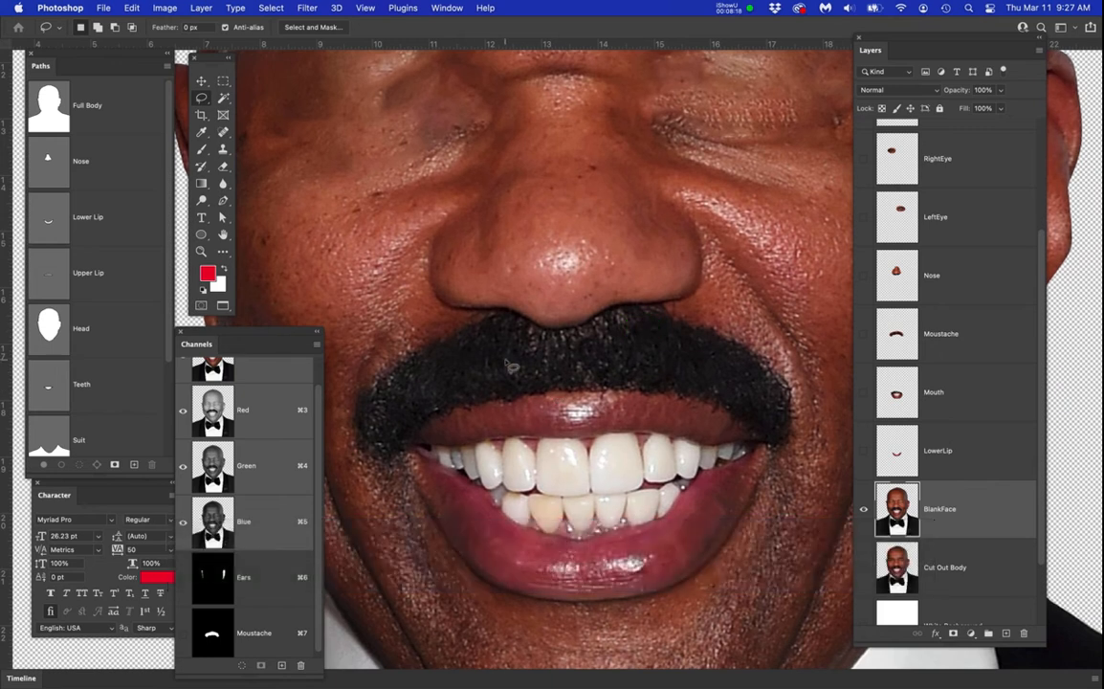
scroll(512, 366, down, 3)
scroll(512, 367, up, 2)
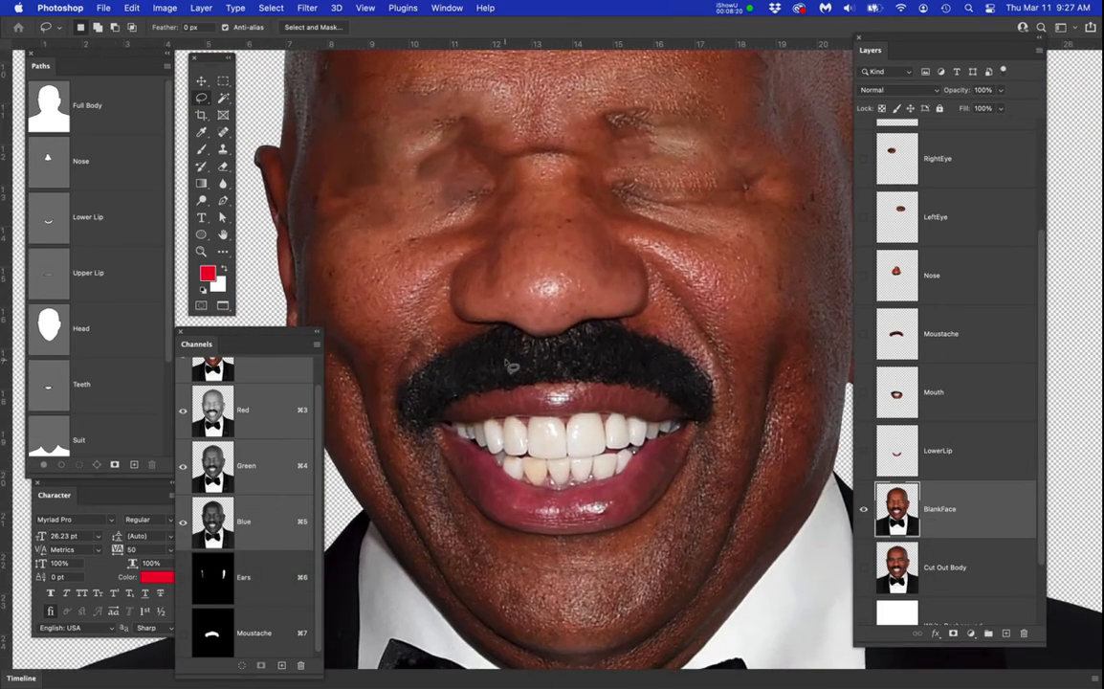
scroll(508, 365, up, 1)
drag(569, 398, 568, 366)
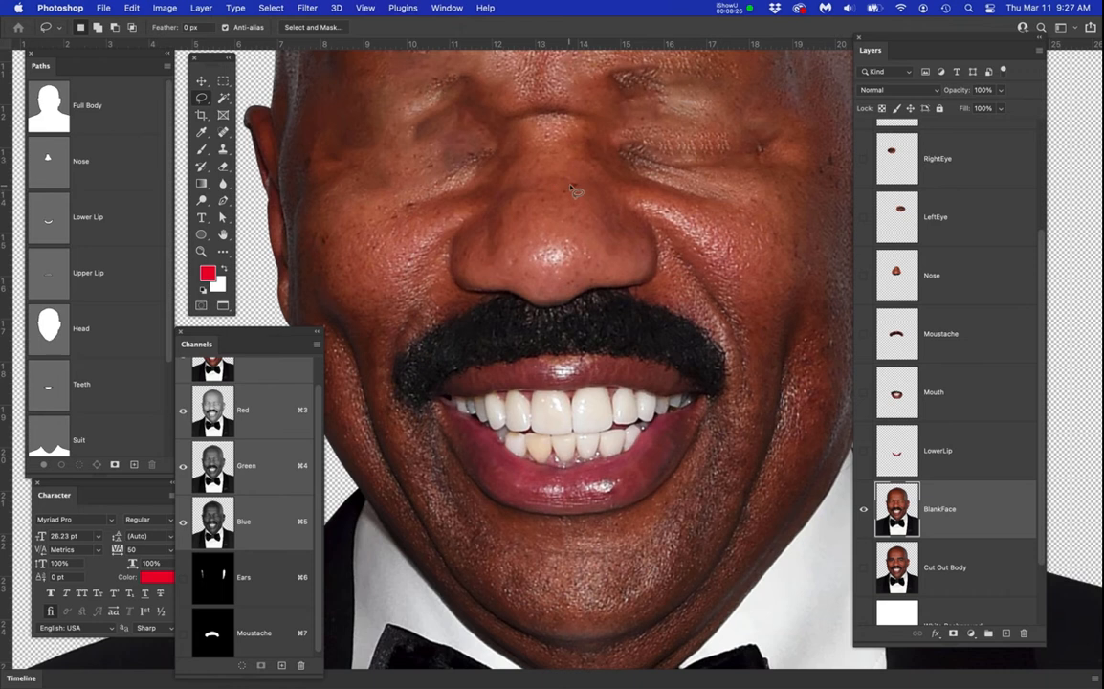
mouse_move(573, 187)
mouse_down()
mouse_move(654, 215)
mouse_move(717, 261)
mouse_move(747, 372)
mouse_move(717, 452)
mouse_move(665, 520)
mouse_move(539, 544)
mouse_move(500, 529)
mouse_move(441, 457)
mouse_move(403, 435)
mouse_move(375, 397)
mouse_move(360, 308)
mouse_move(473, 201)
mouse_move(532, 180)
mouse_move(582, 189)
mouse_up()
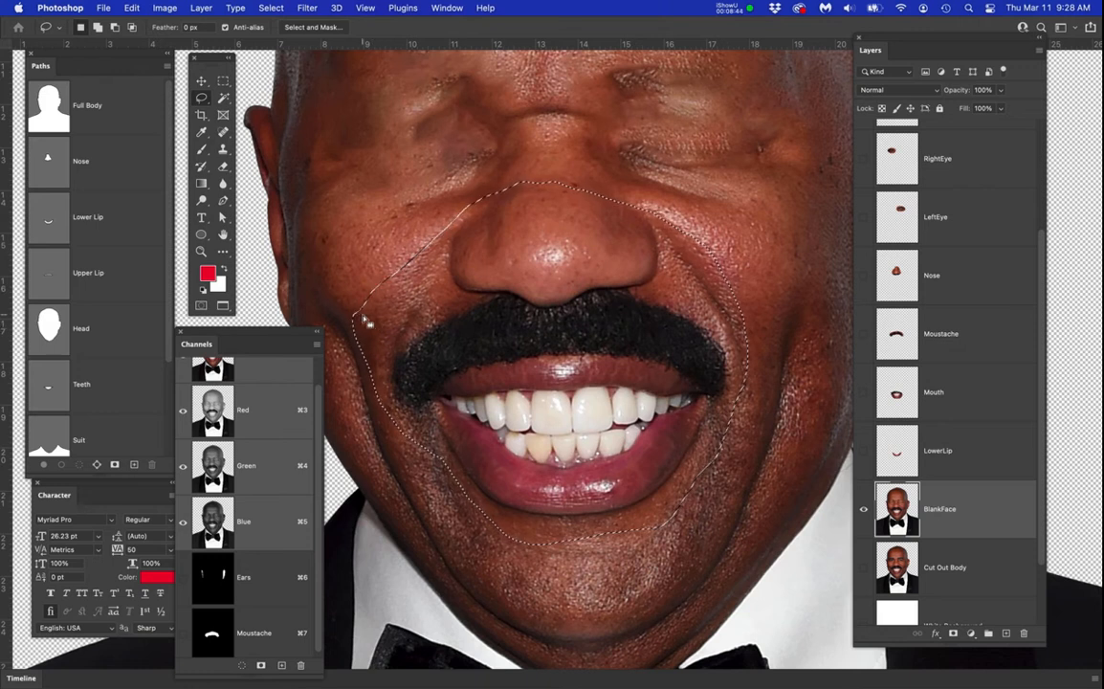
Trim the cheek side of the selection around the nose, moustache and mouth, remove those features with a Content-Aware fill and deselect
mouse_move(398, 246)
mouse_down()
mouse_move(377, 287)
mouse_move(379, 347)
mouse_up()
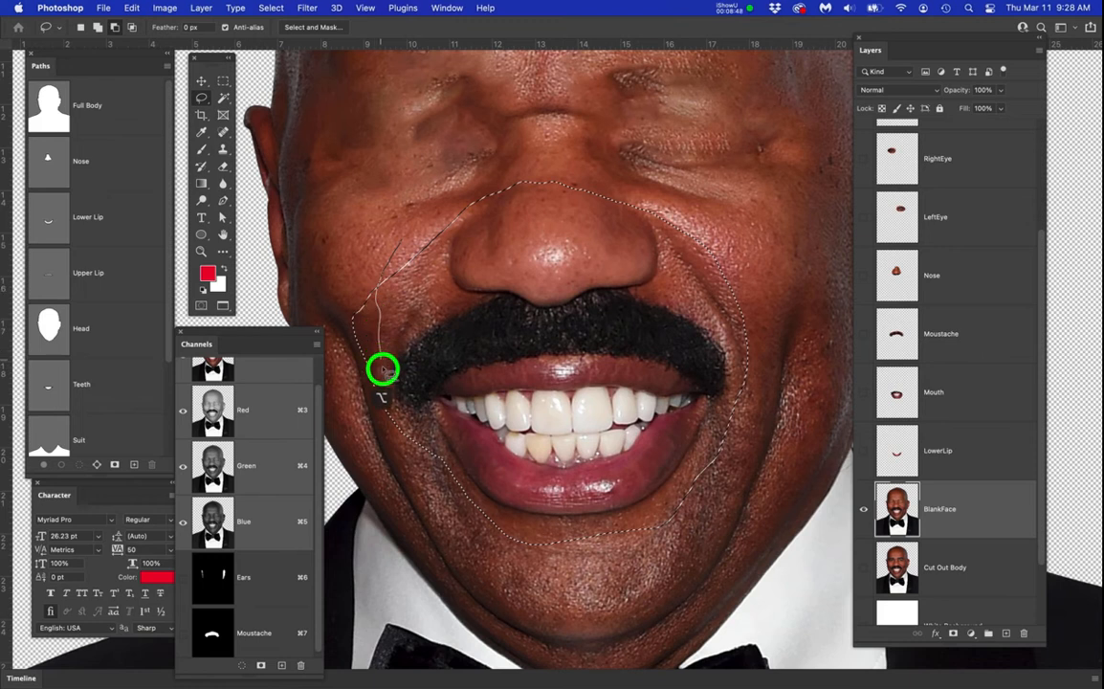
mouse_move(355, 394)
mouse_down()
mouse_move(331, 337)
mouse_move(361, 280)
mouse_move(399, 251)
mouse_up()
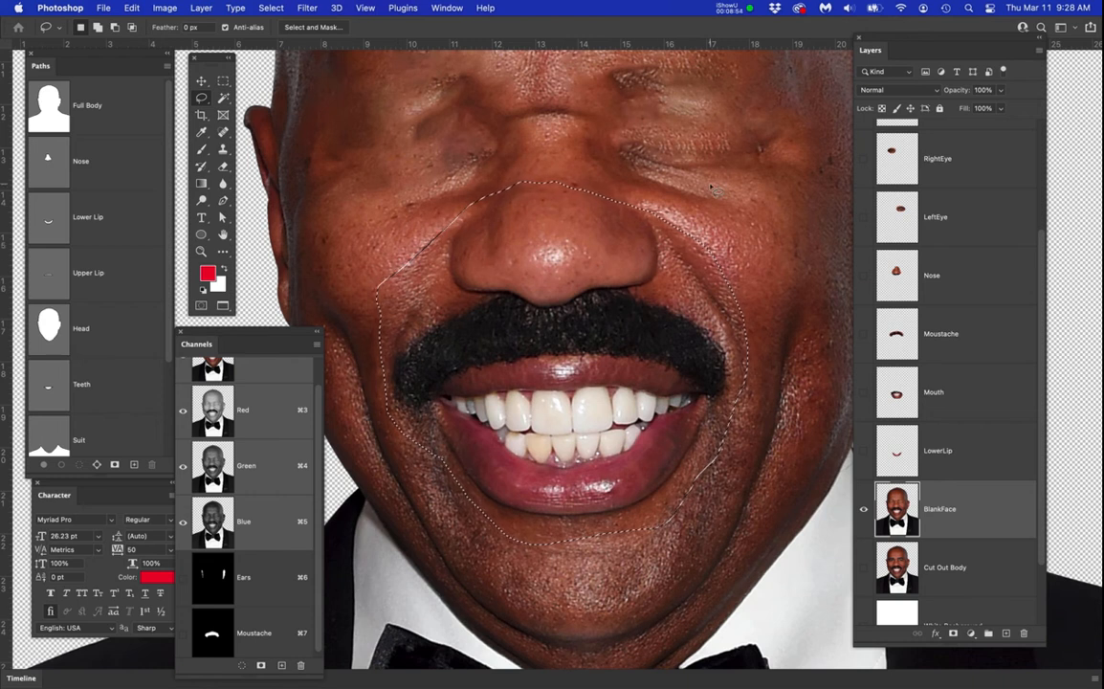
key(shift+F5)
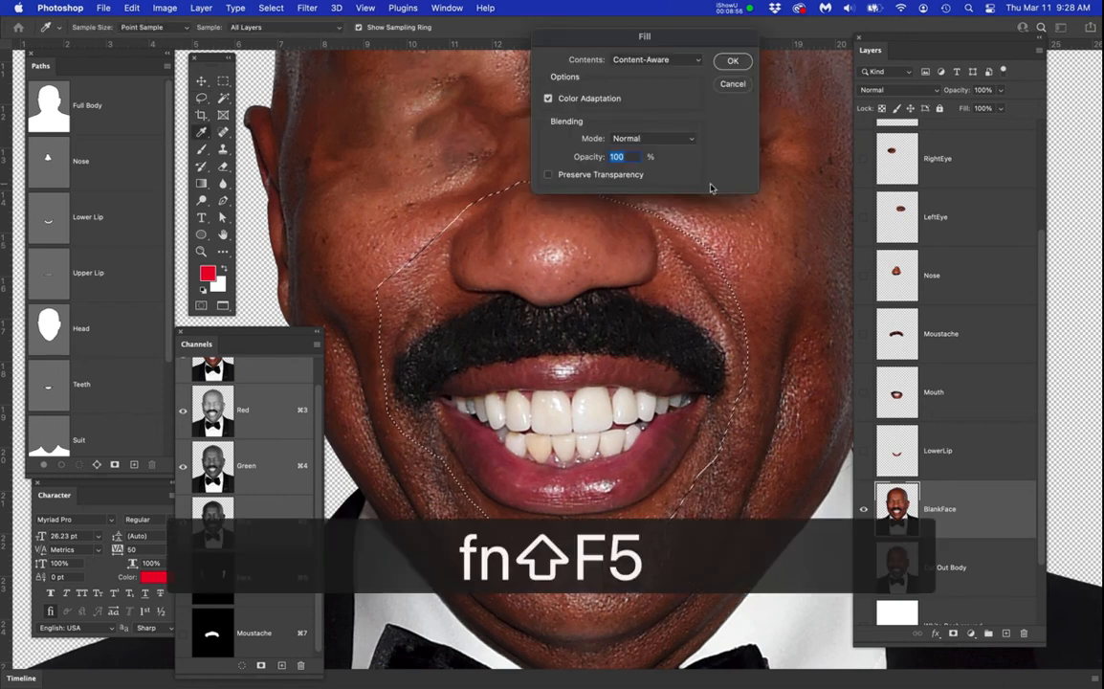
key(Return)
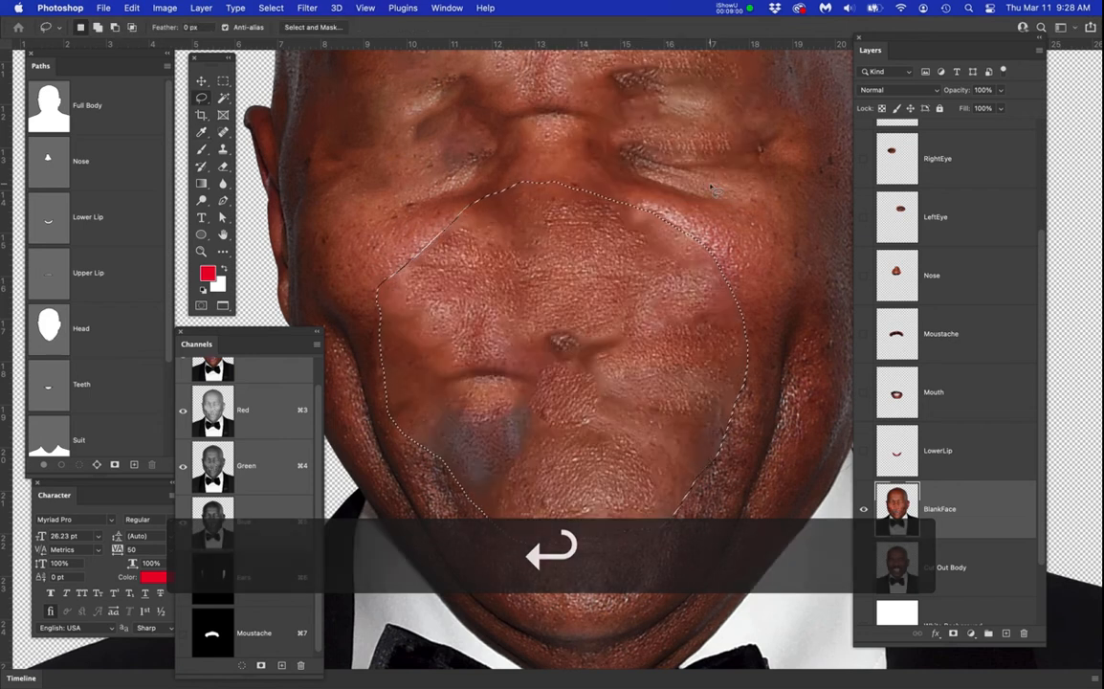
key(super+d)
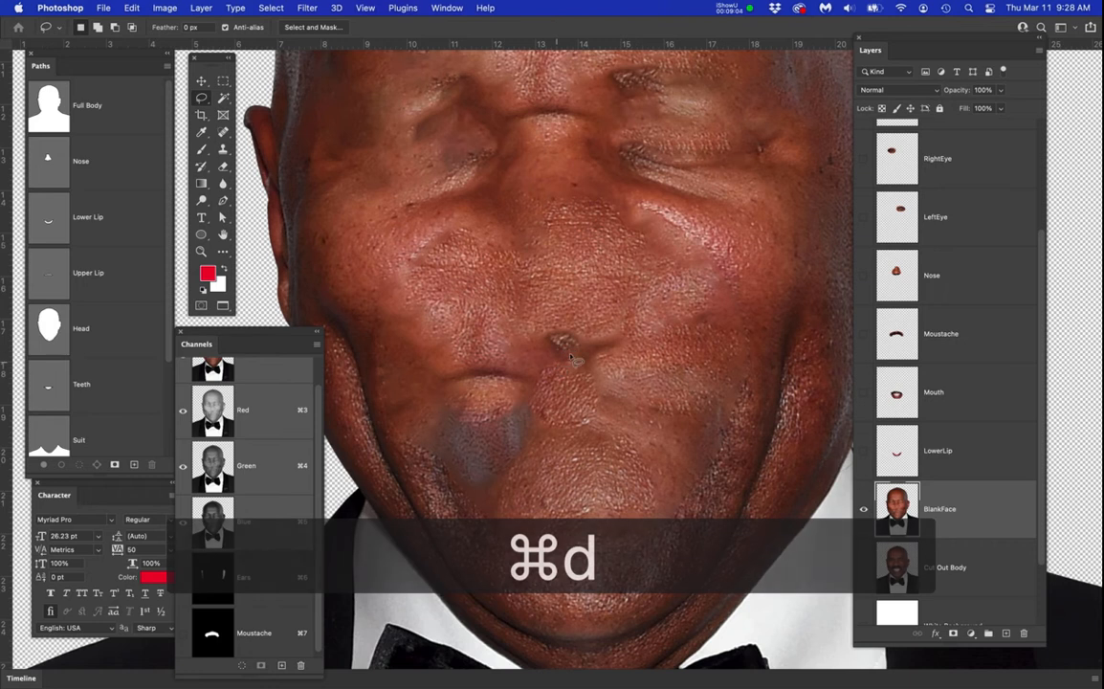
Choose the Clone Stamp tool with a 175 px brush and check its flow and hardness settings
scroll(580, 350, down, 3)
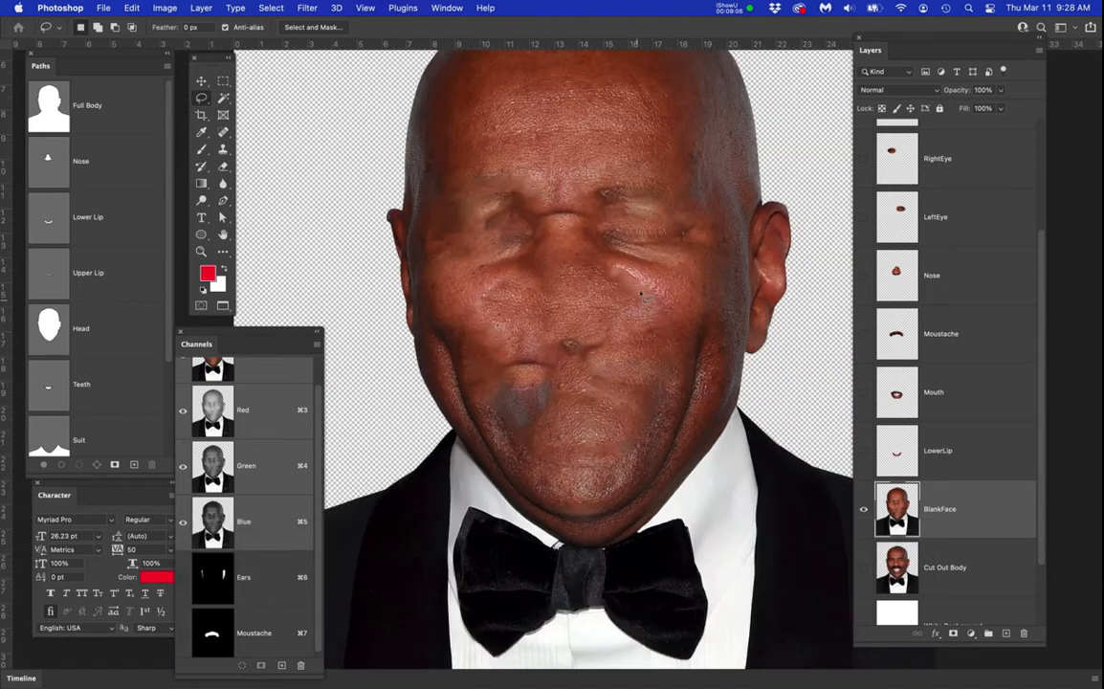
scroll(615, 240, up, 5)
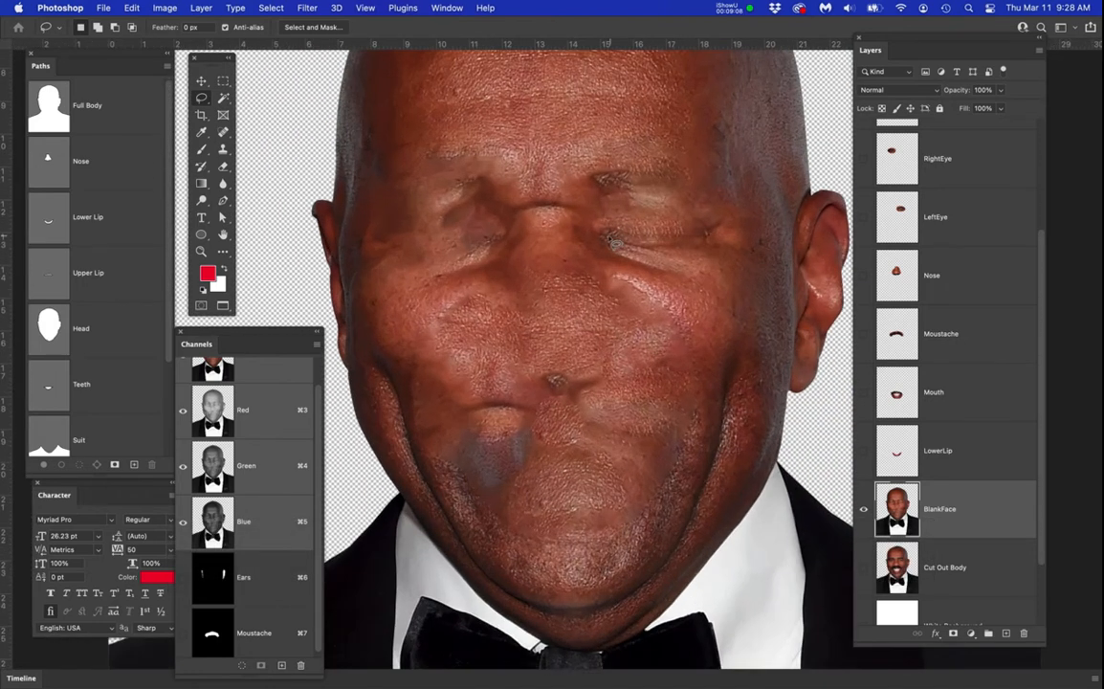
scroll(612, 241, down, 1)
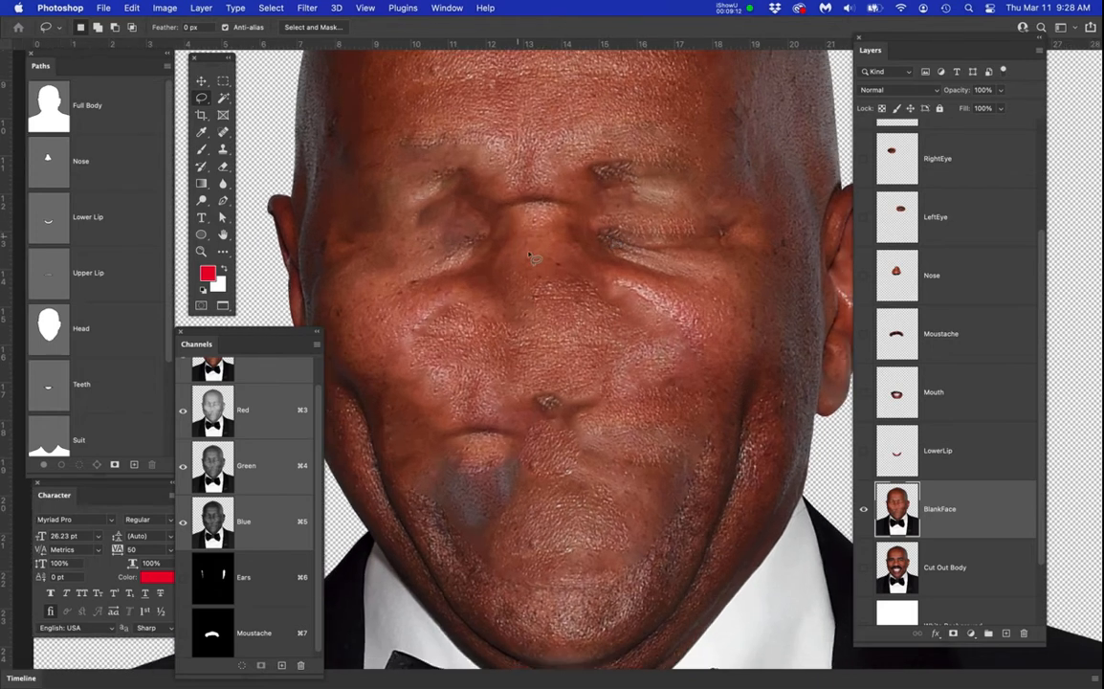
key(s)
key(bracketright)
key(bracketright)
key(bracketright)
key(bracketright)
key(bracketright)
key(bracketright)
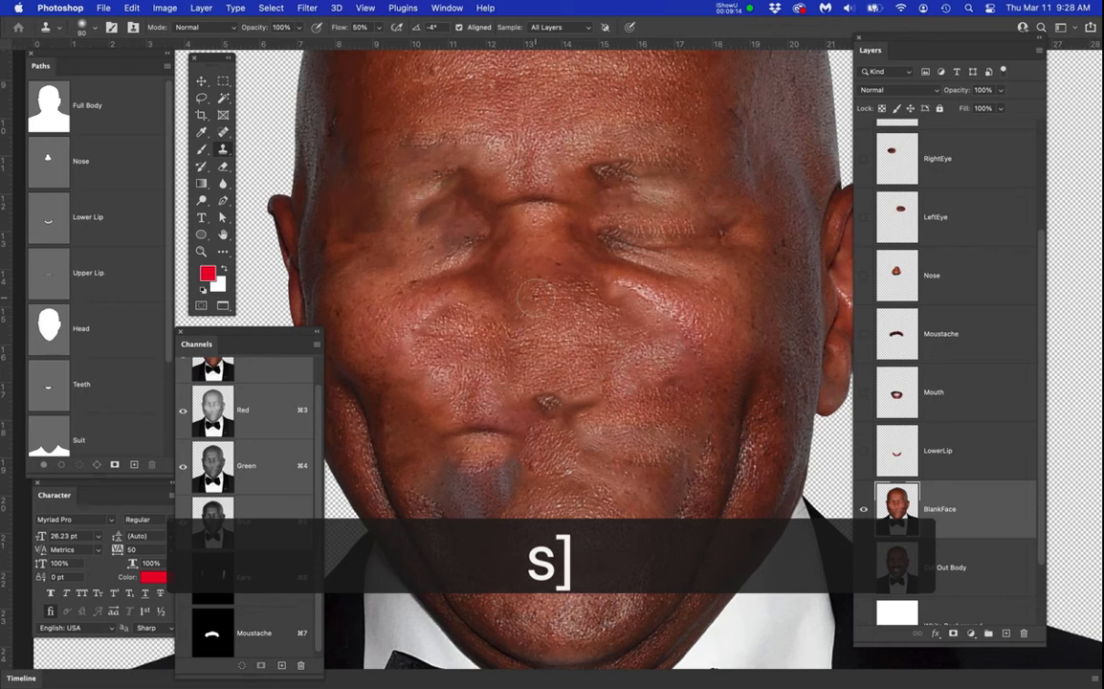
key(bracketleft)
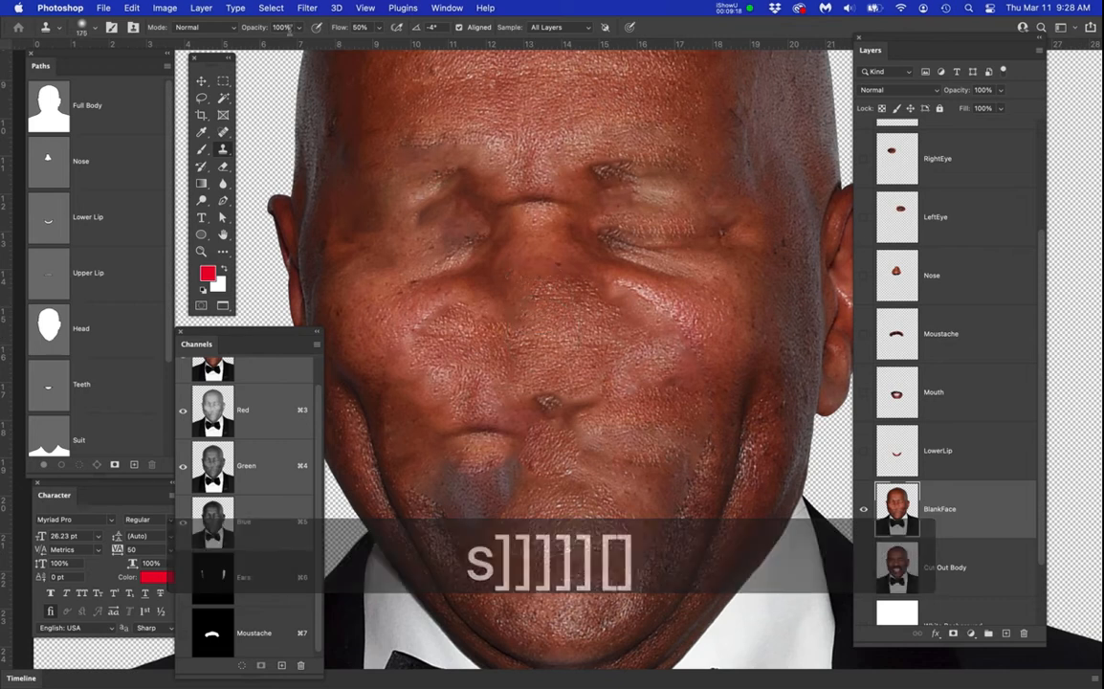
drag(368, 27, 348, 27)
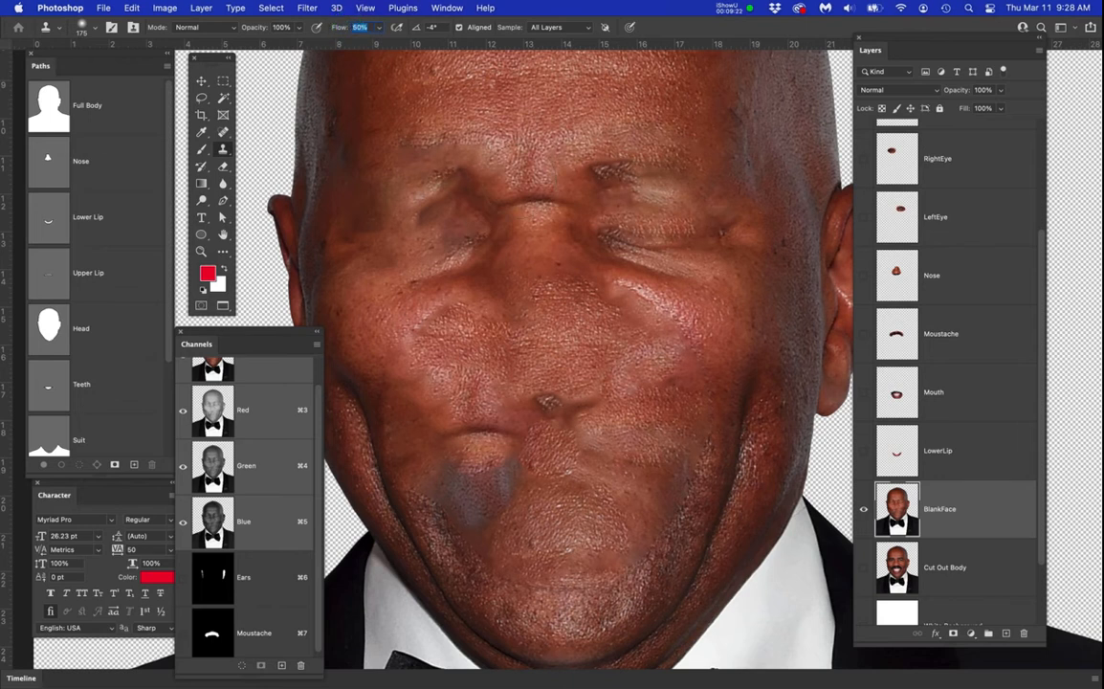
right_click(544, 193)
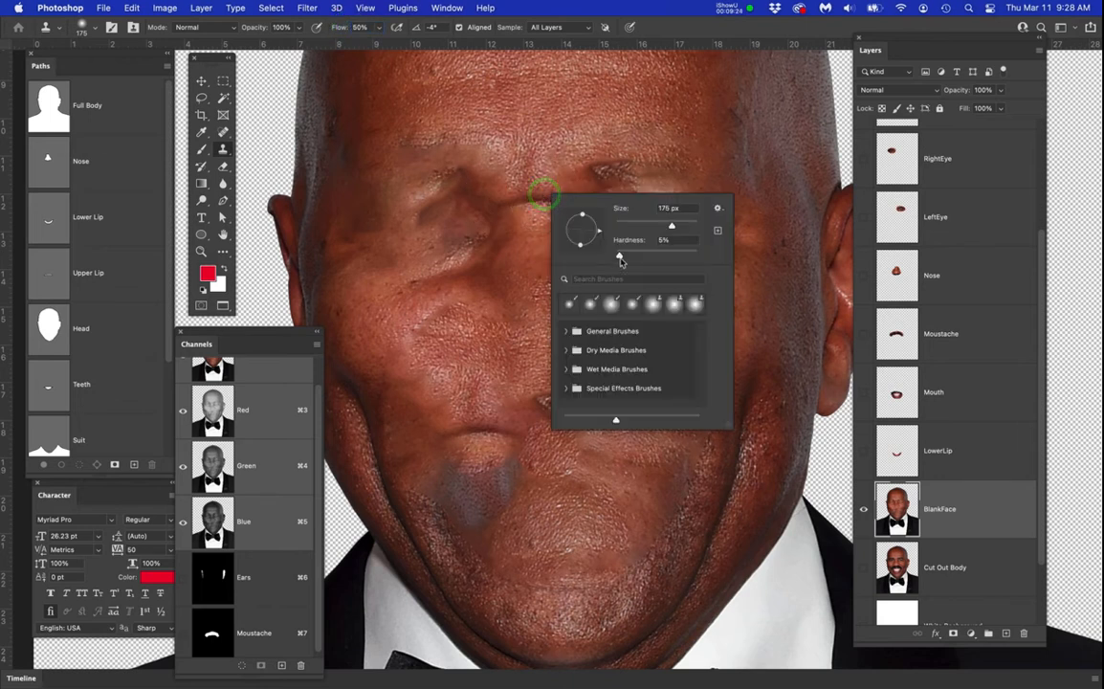
key(Return)
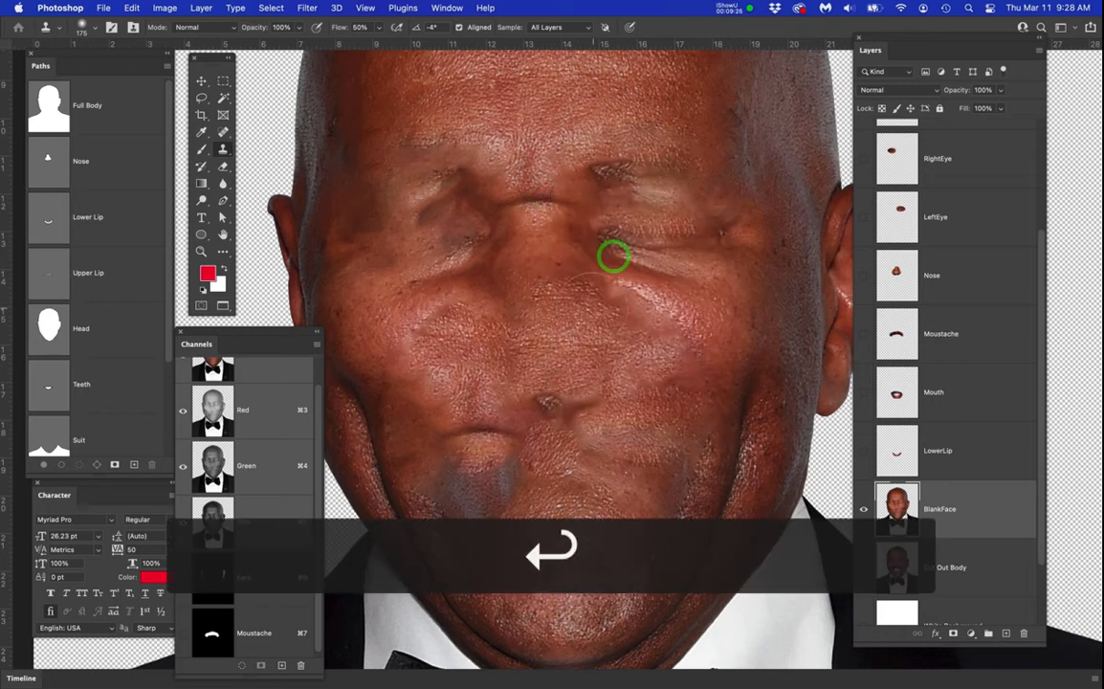
Sample clean skin from the middle of the face on BlankFace and clone it over the dark spot and crease just below
scroll(549, 403, up, 3)
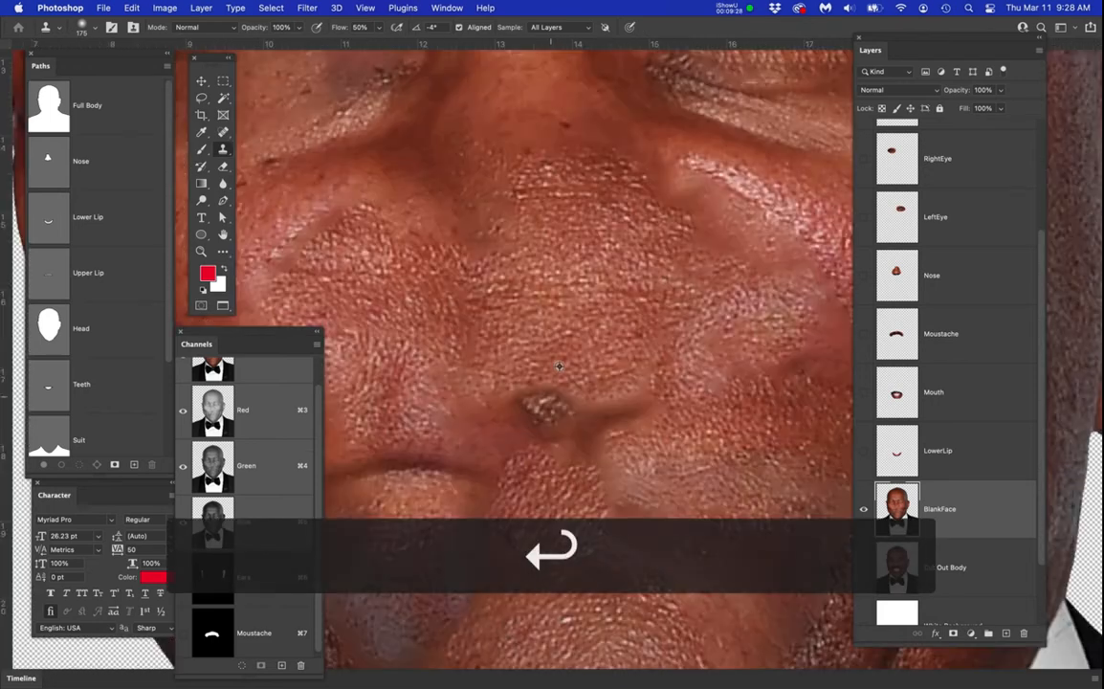
alt+click(557, 288)
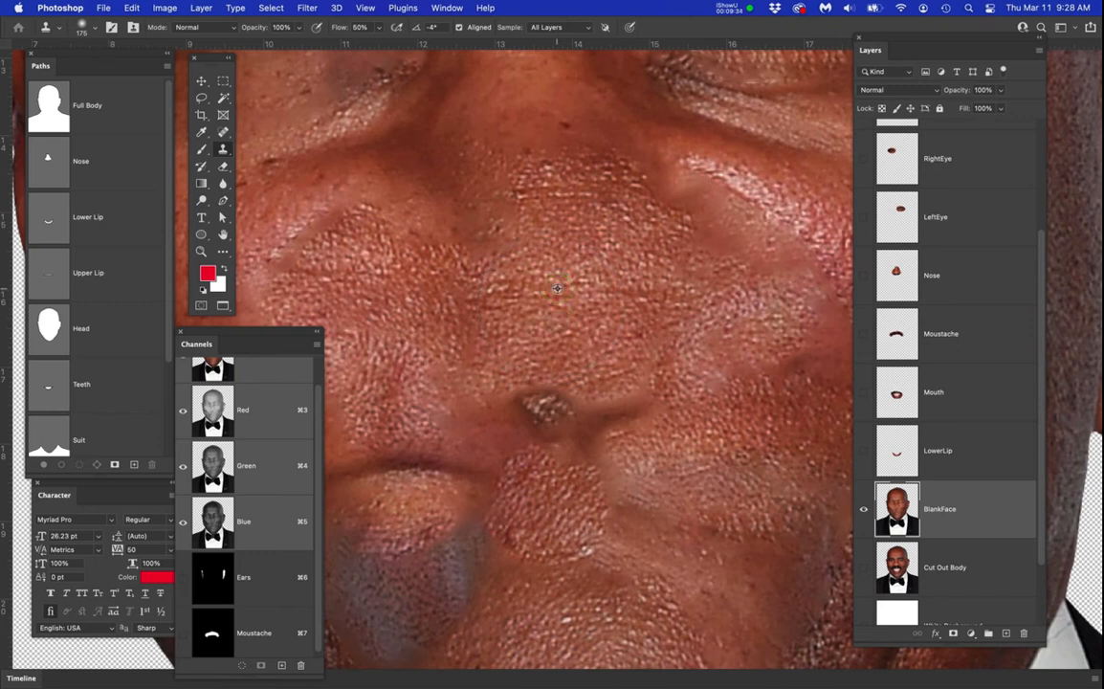
alt+click(557, 289)
click(564, 413)
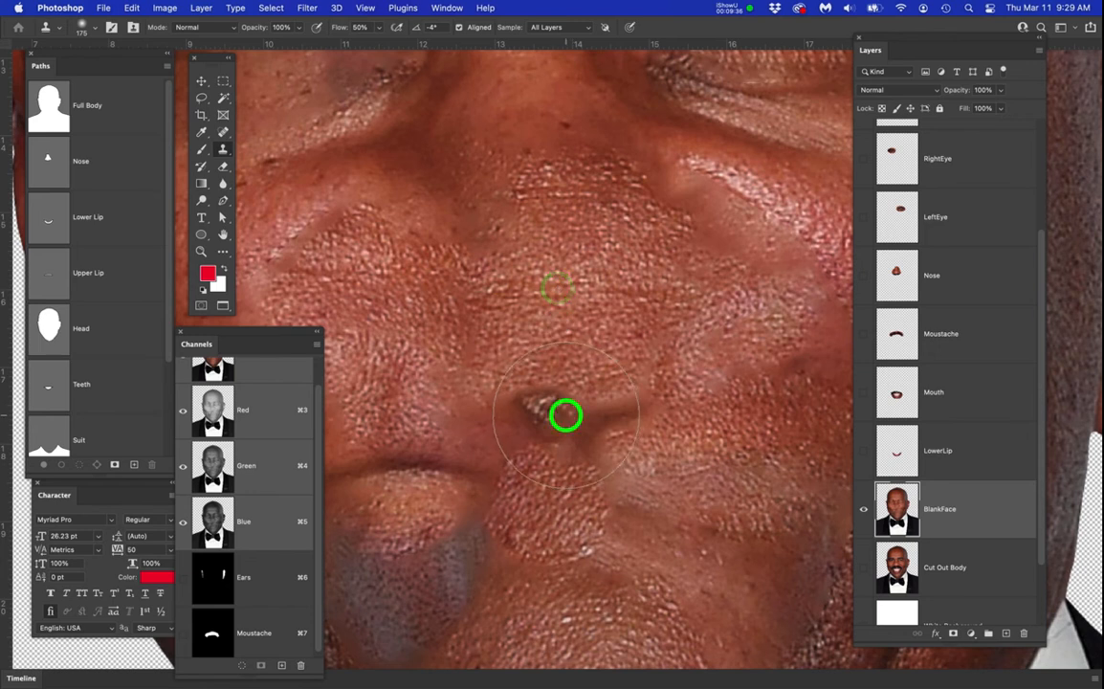
scroll(574, 415, down, 3)
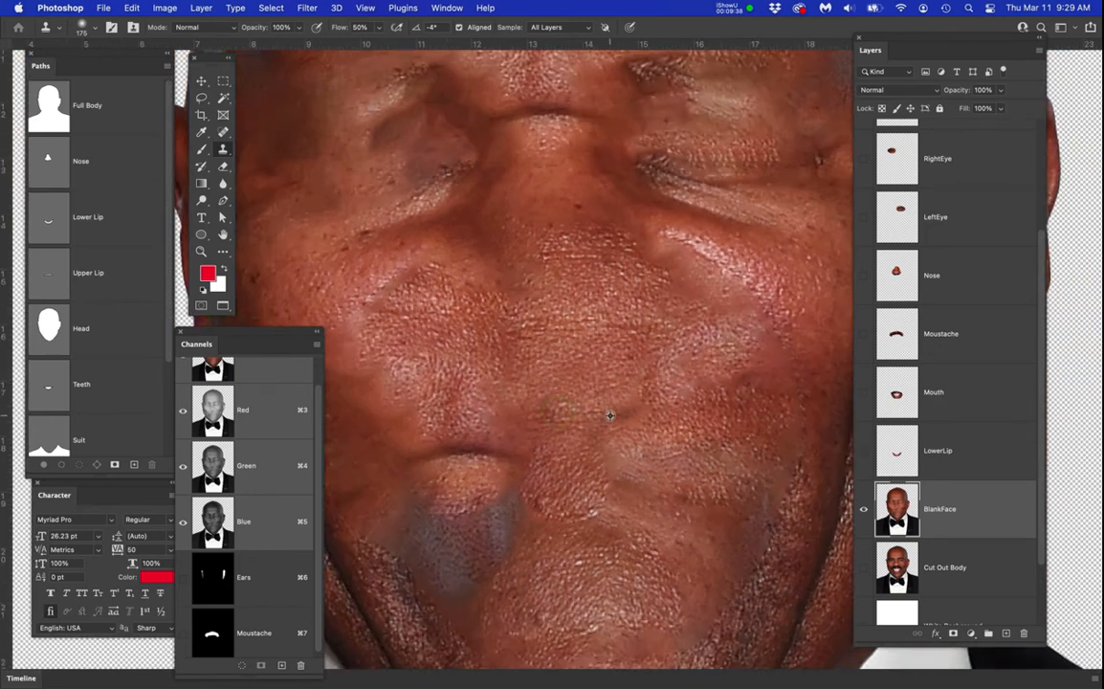
scroll(606, 419, down, 1)
drag(606, 419, 628, 378)
Enlarge the Clone Stamp brush to 250 px and clone mid-face skin over the grey patch and creases in the former mouth area
key(bracketright)
key(bracketright)
key(bracketright)
key(bracketright)
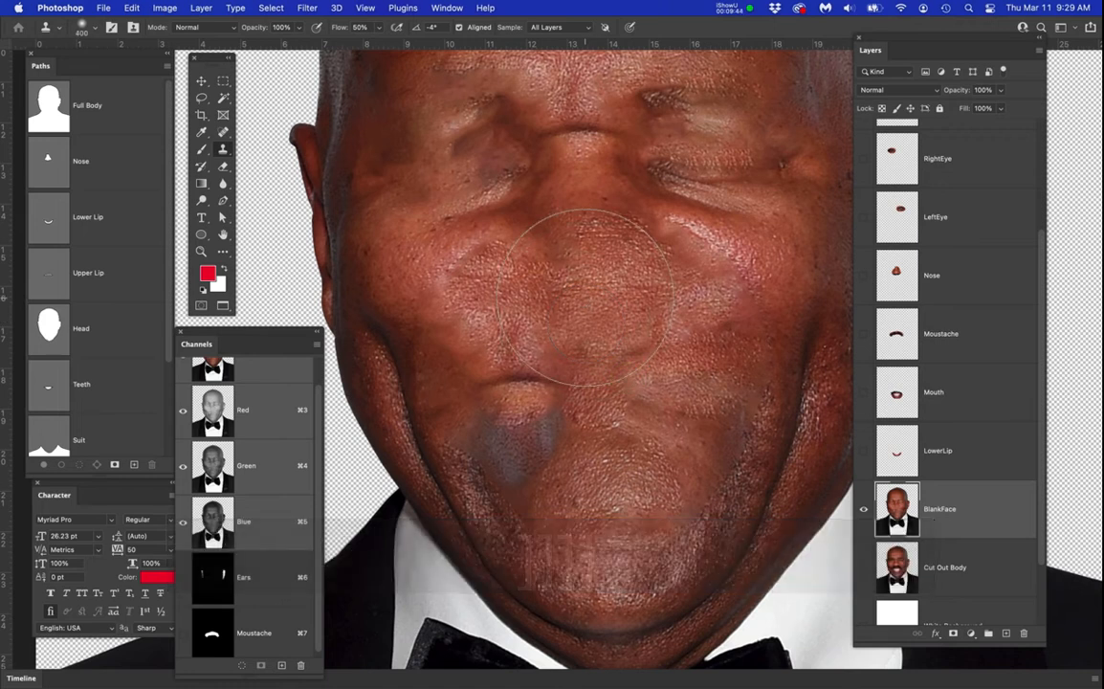
key(bracketleft)
key(bracketleft)
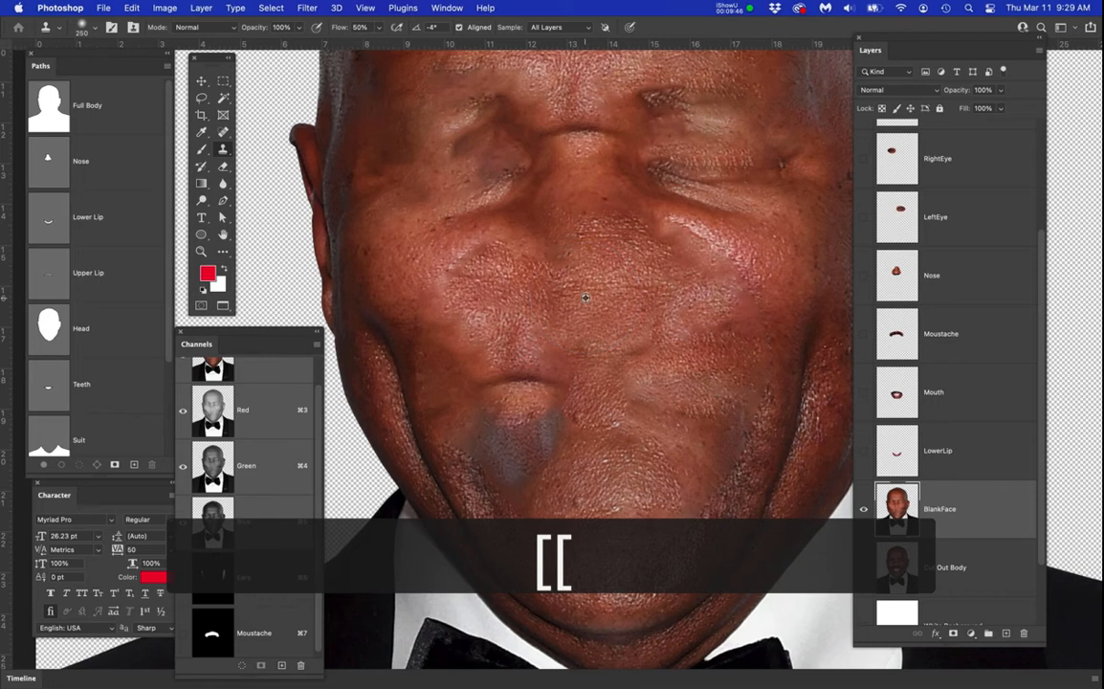
alt+click(586, 293)
click(514, 382)
click(534, 440)
click(537, 430)
click(603, 416)
click(641, 386)
click(671, 389)
click(688, 428)
click(655, 430)
click(608, 434)
click(540, 431)
click(526, 393)
click(523, 385)
click(510, 355)
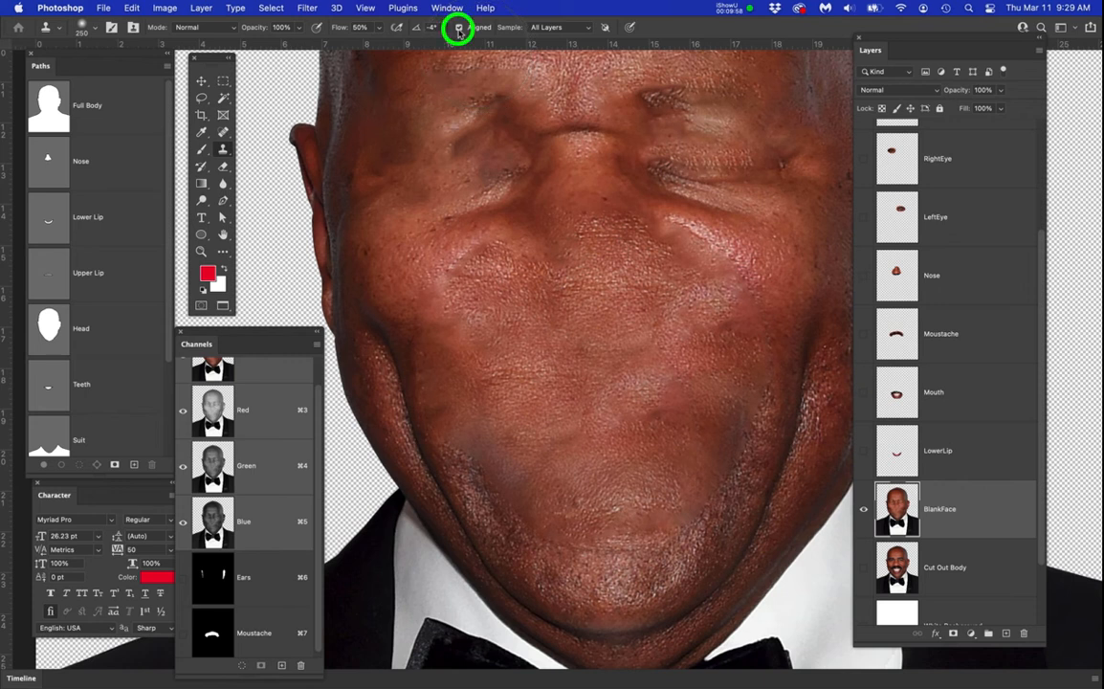
Turn off Aligned sampling and clone forehead skin over the bridge of the nose and the leftover creases around both former eyes and eyebrows
drag(642, 313, 634, 456)
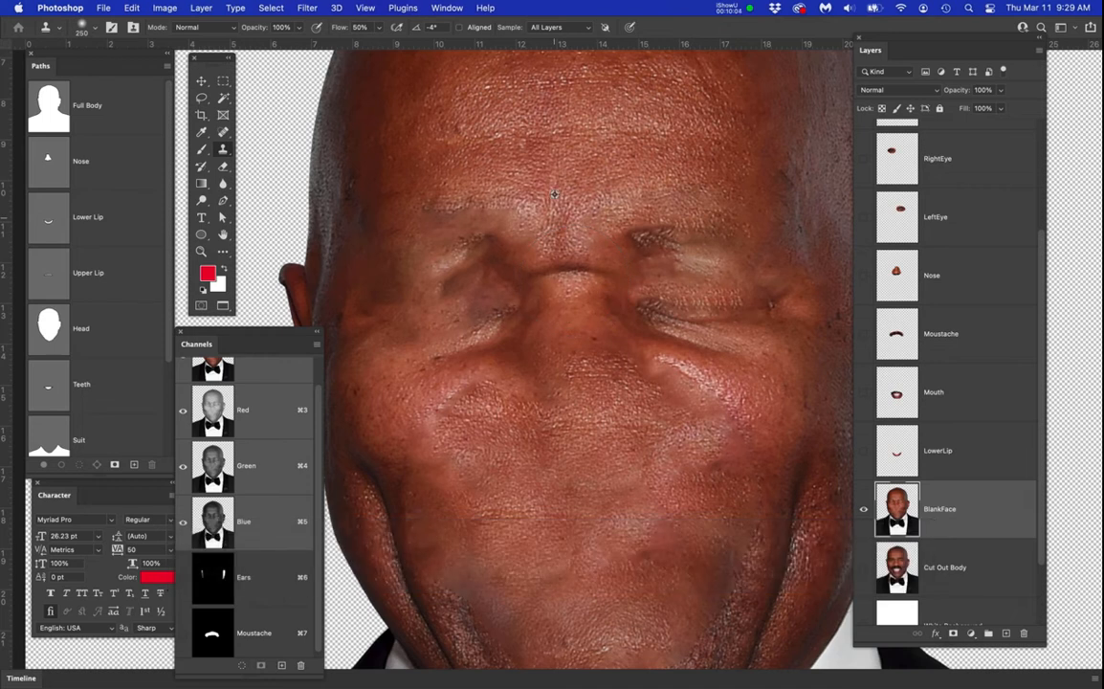
scroll(531, 166, up, 1)
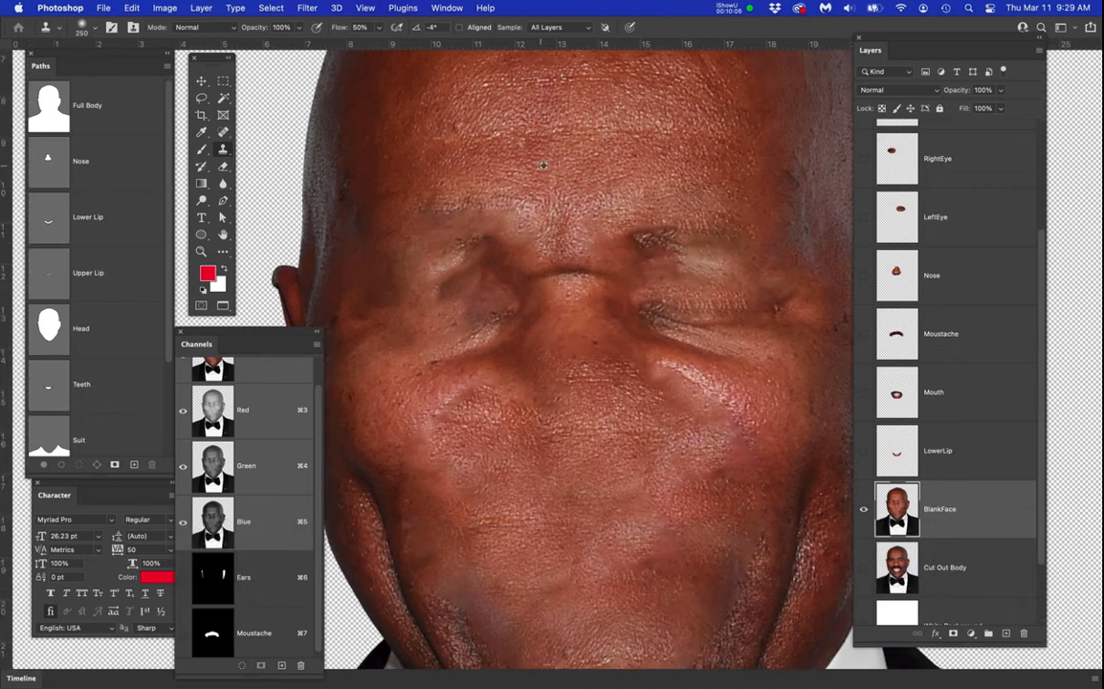
alt+click(575, 163)
mouse_move(493, 280)
mouse_down()
mouse_move(583, 279)
mouse_move(613, 336)
mouse_up()
click(544, 334)
click(522, 318)
click(652, 312)
click(629, 237)
click(674, 237)
click(737, 257)
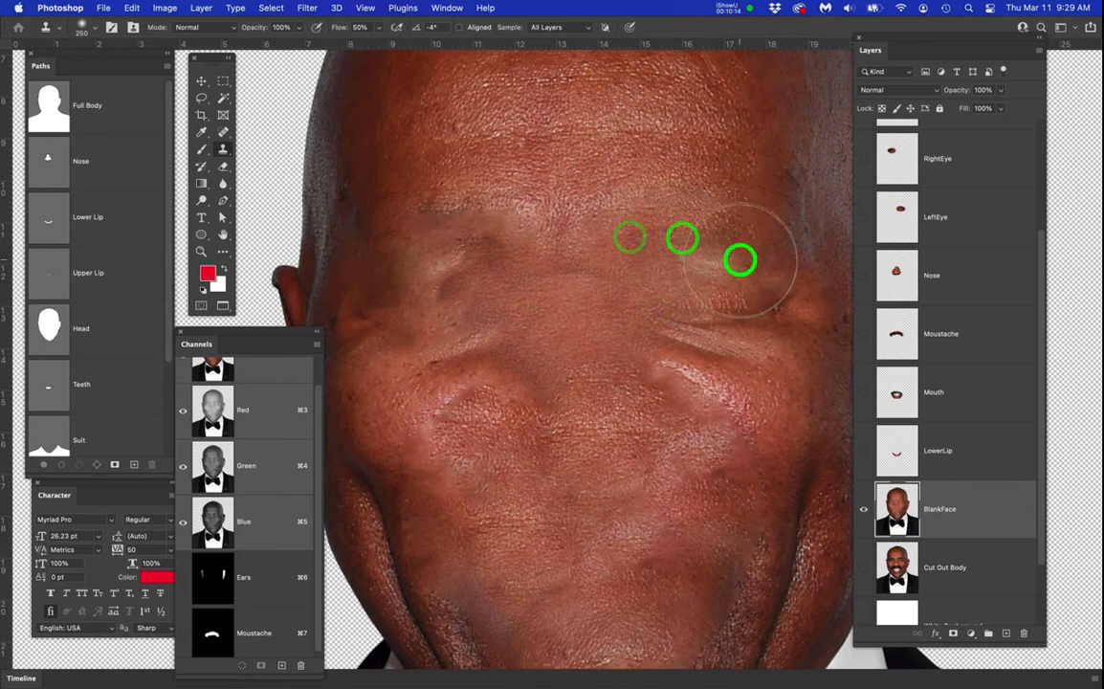
click(685, 239)
click(533, 247)
click(482, 262)
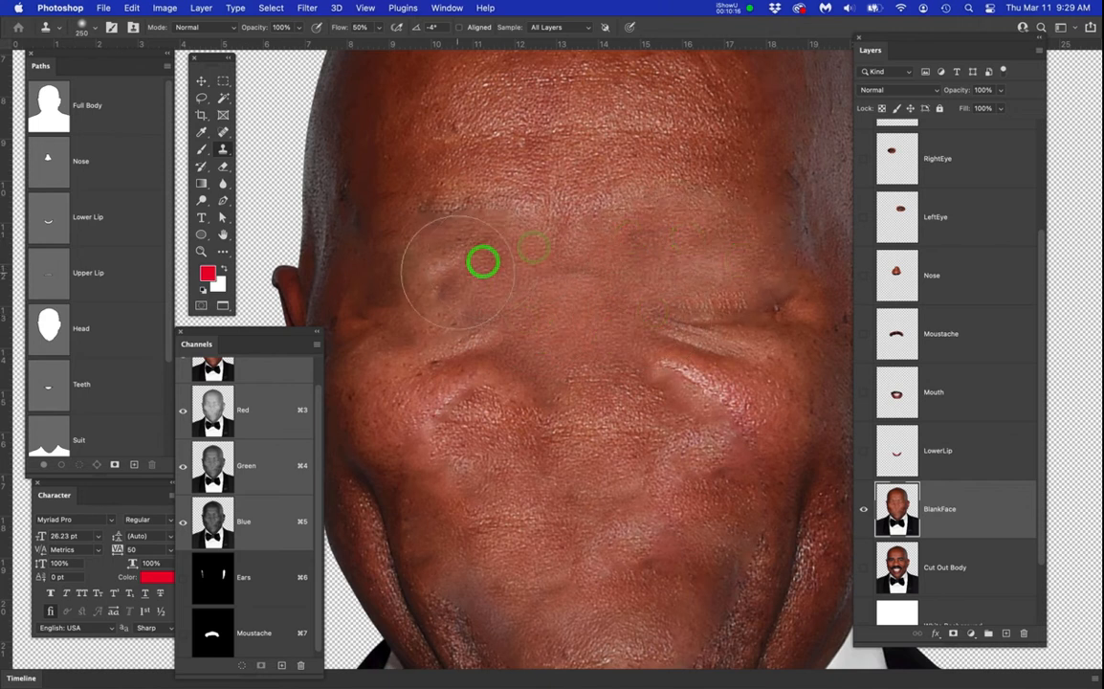
Load the Ears path as a selection and make BlankFace the active layer
scroll(622, 279, down, 3)
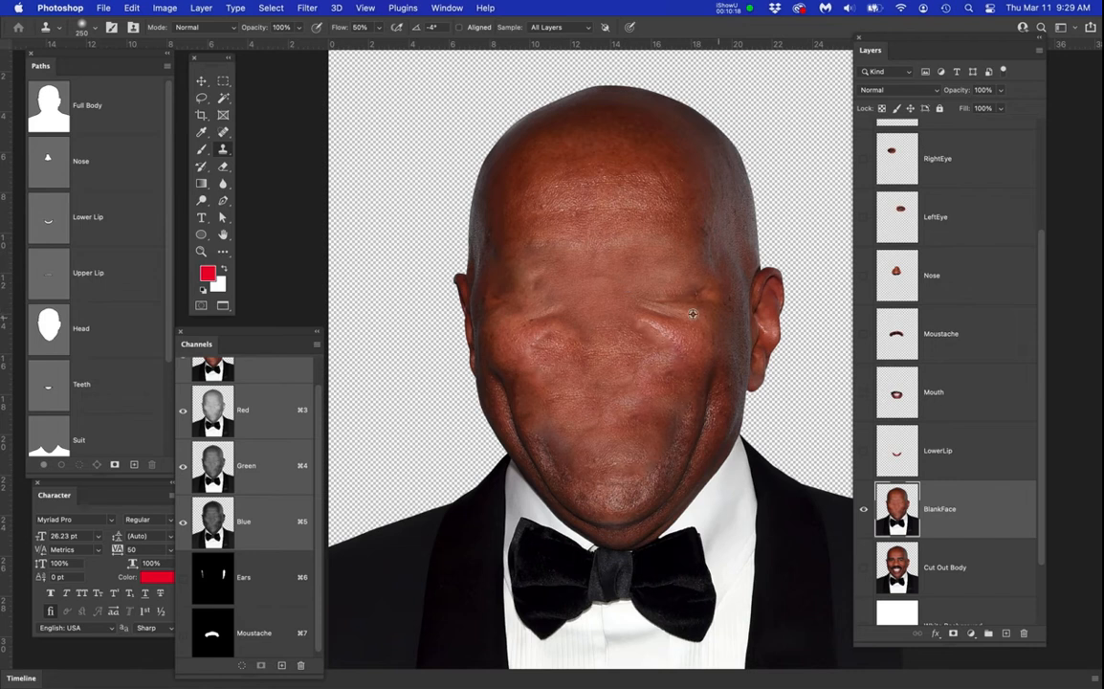
scroll(656, 309, up, 2)
drag(657, 309, 605, 304)
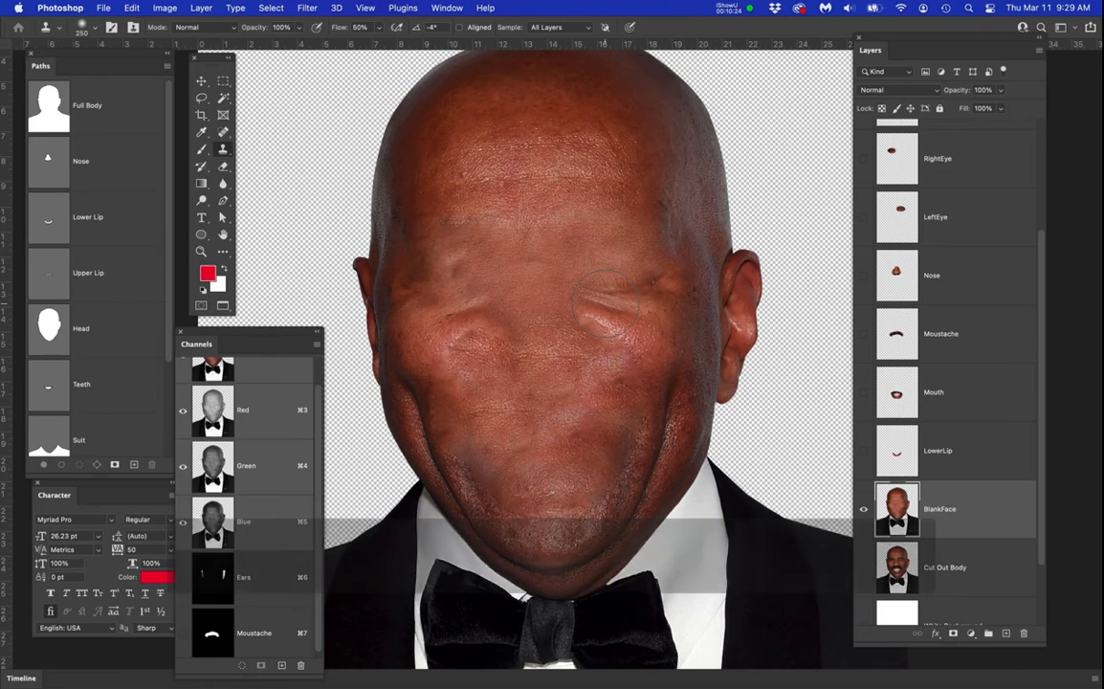
scroll(60, 367, down, 4)
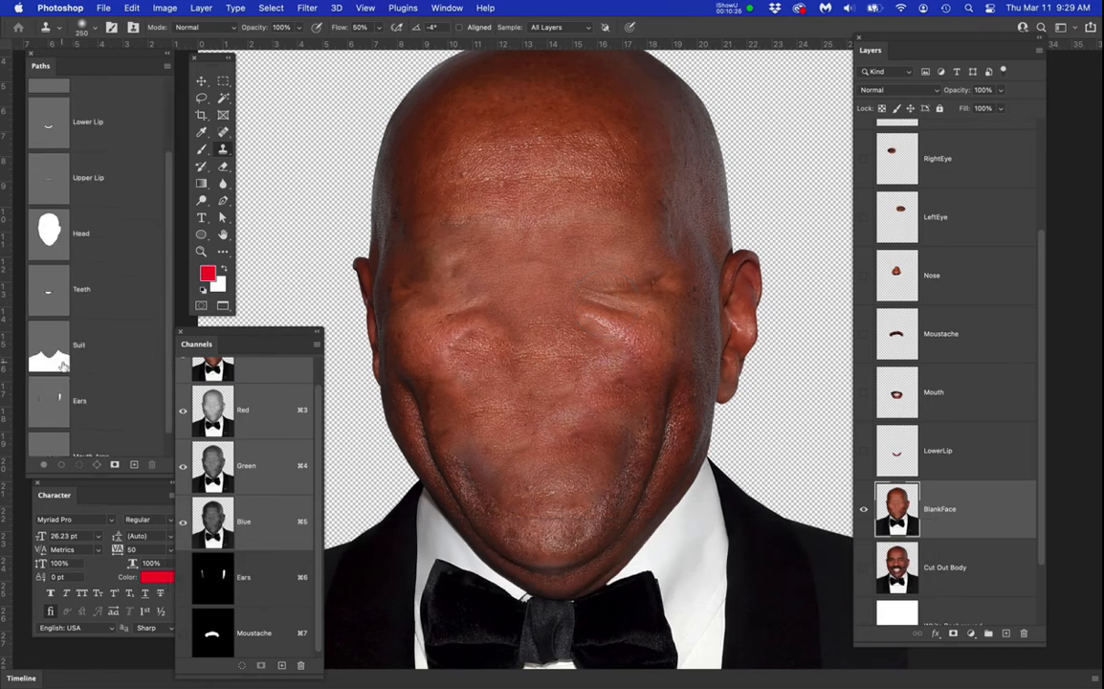
super+click(54, 383)
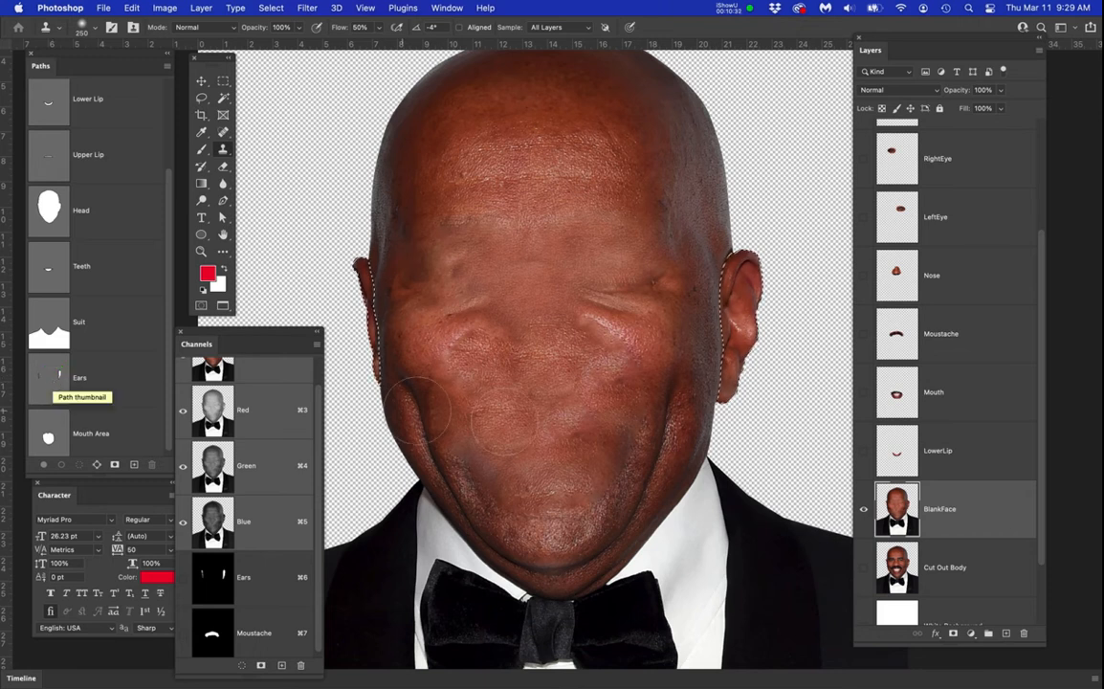
click(991, 505)
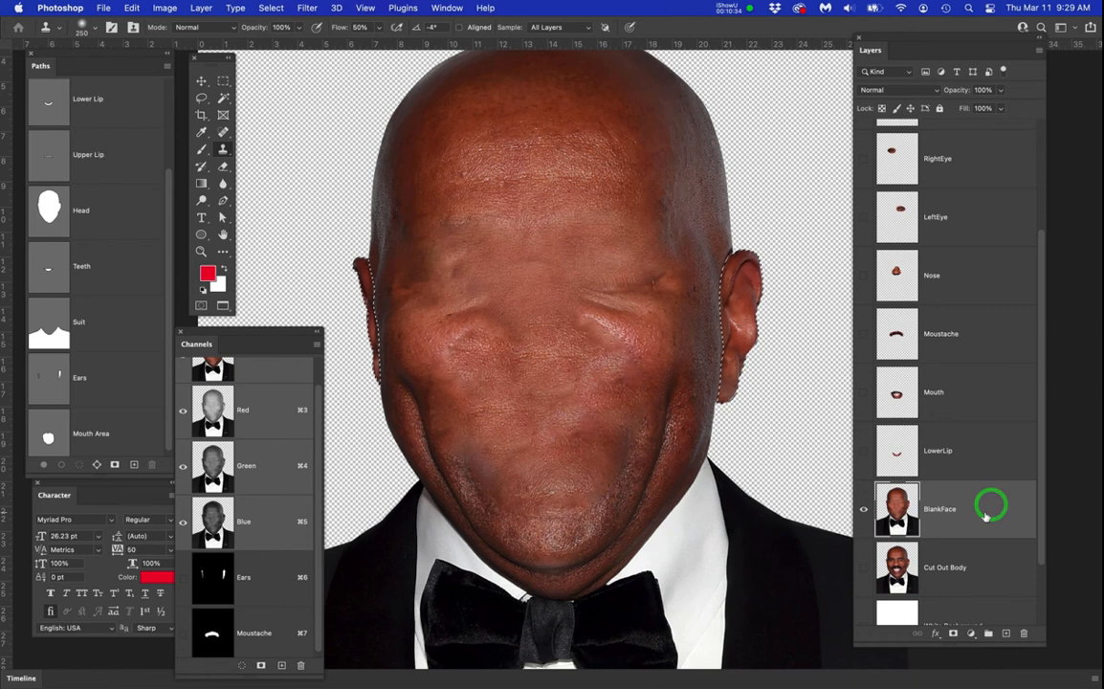
Copy the selected ears from BlankFace to a new layer and name it Ears
scroll(987, 399, up, 3)
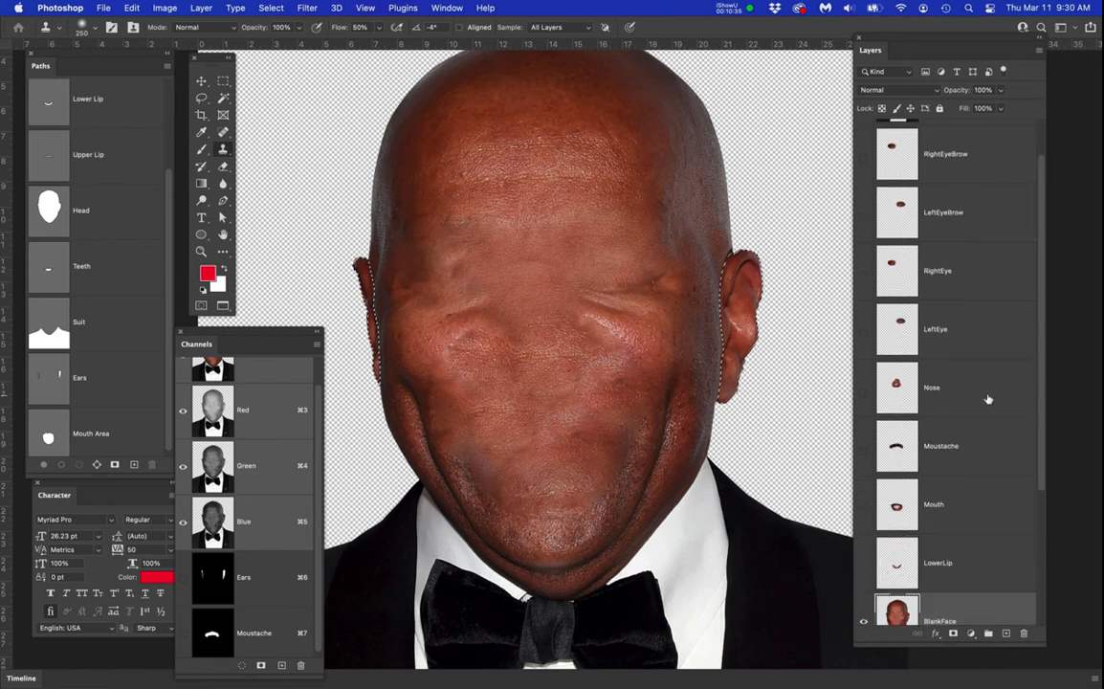
scroll(986, 399, down, 1)
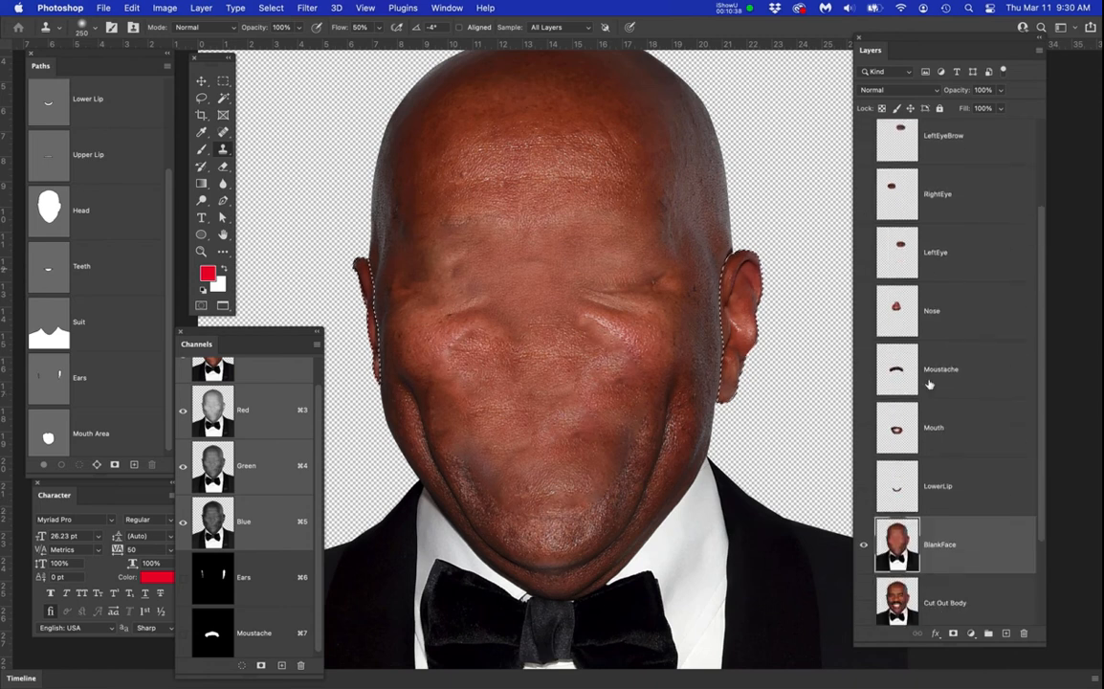
scroll(977, 538, down, 1)
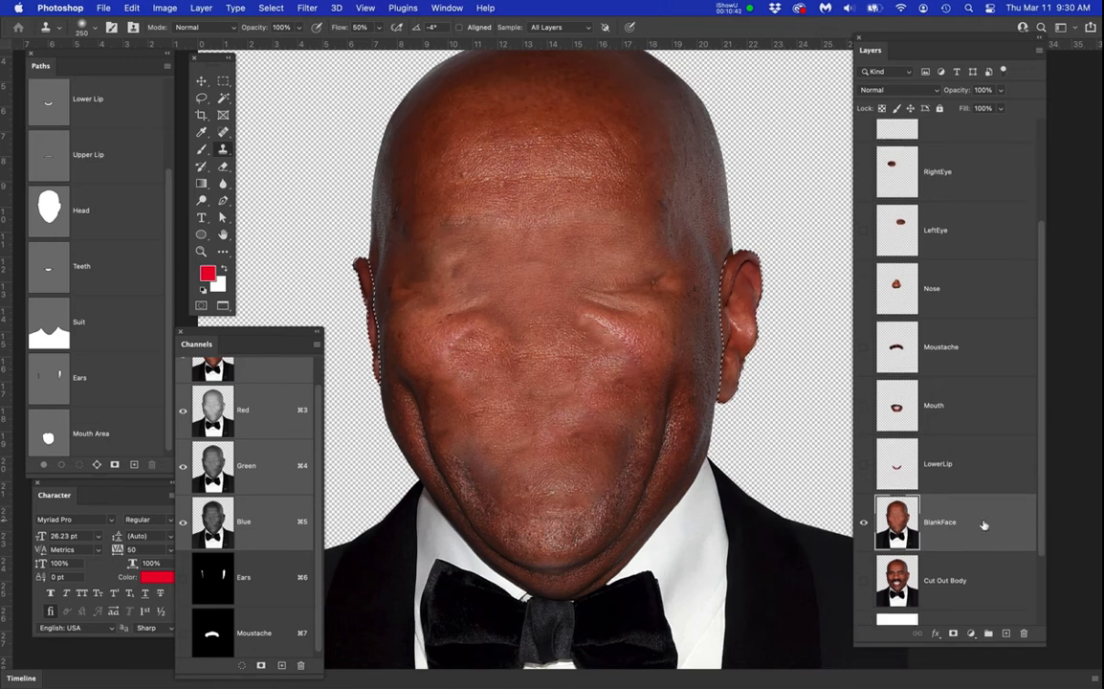
key(super+j)
double_click(942, 524)
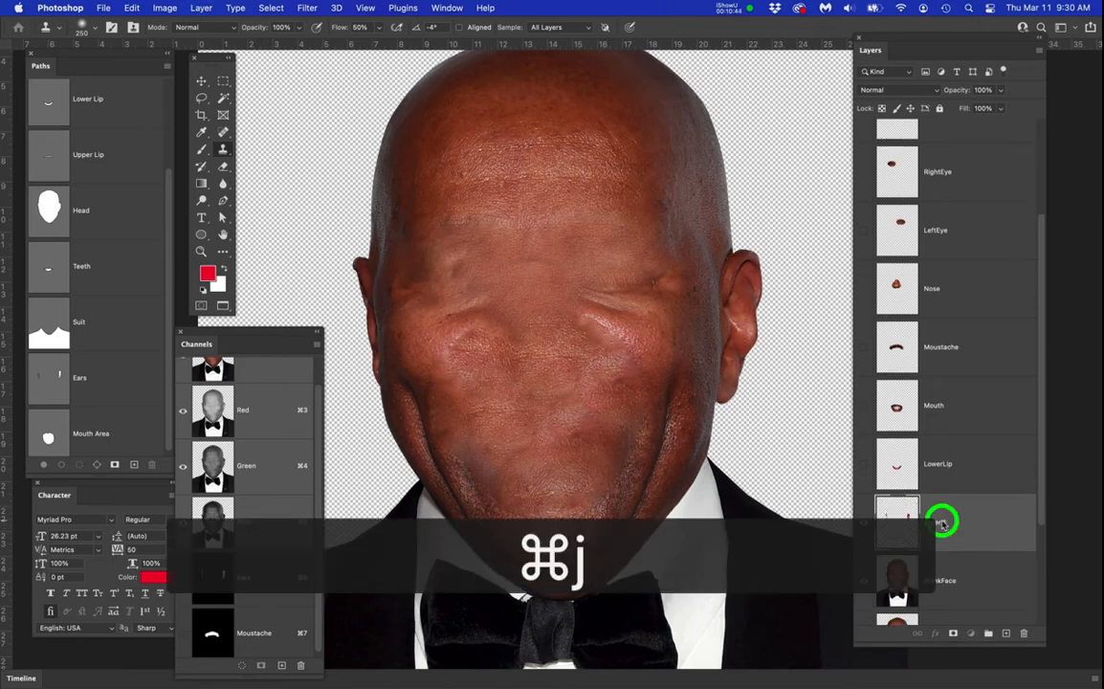
text(Ear)
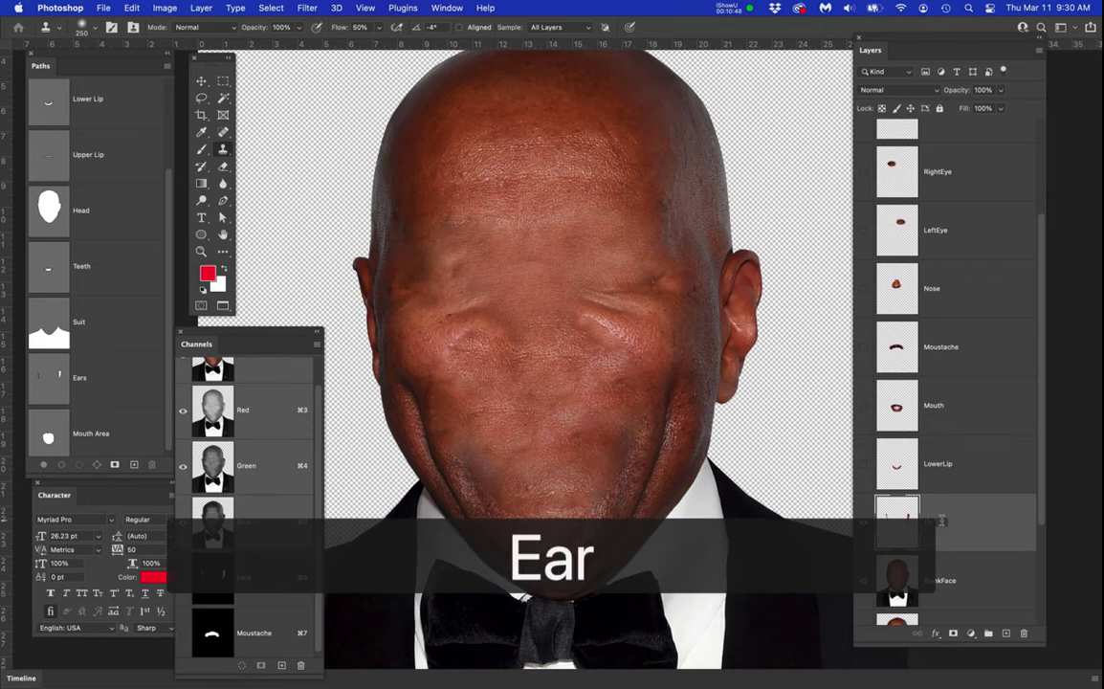
text(s)
key(Return)
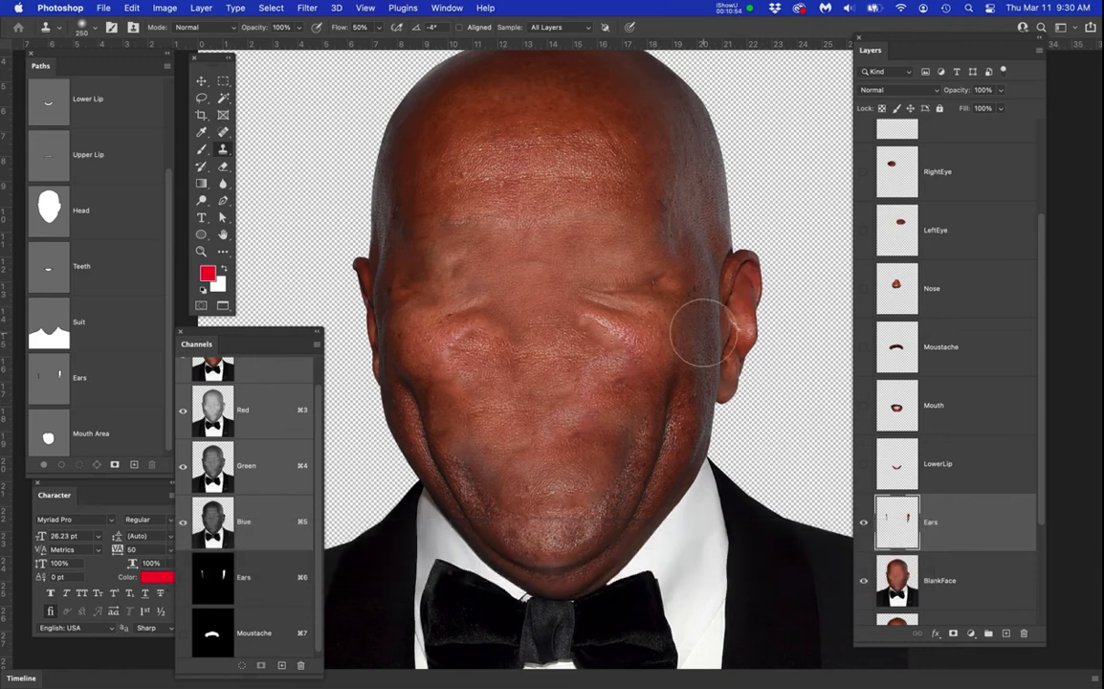
Hide the BlankFace layer, duplicate the Ears layer and hide the duplicate
click(864, 580)
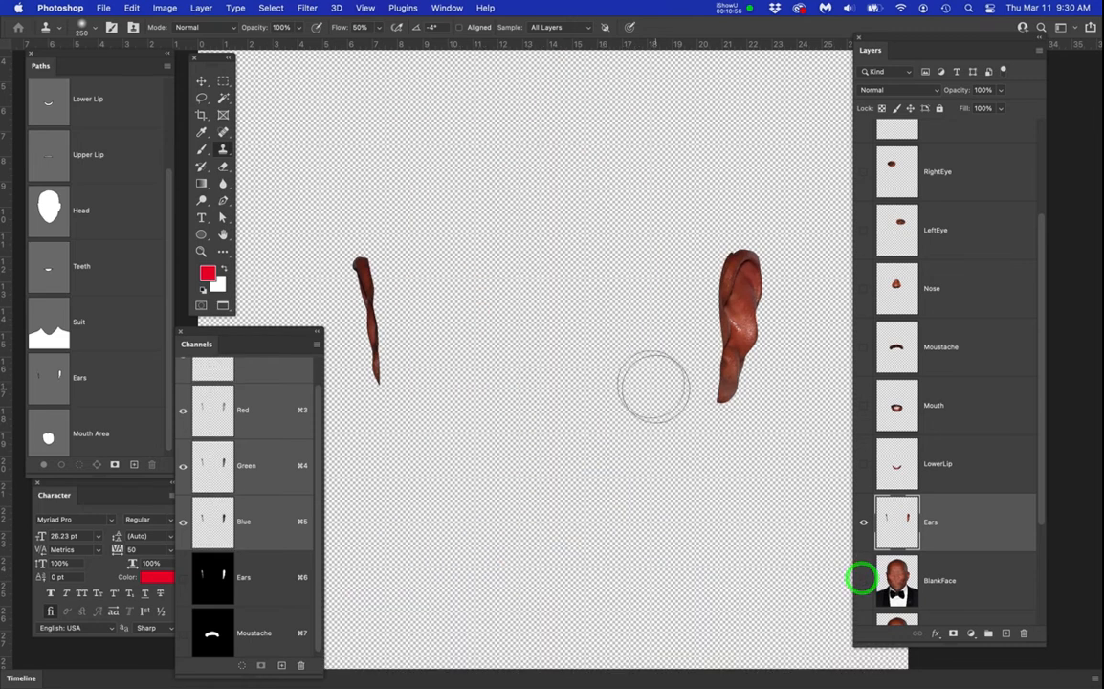
mouse_move(616, 302)
mouse_down()
mouse_move(599, 282)
mouse_move(613, 281)
mouse_up()
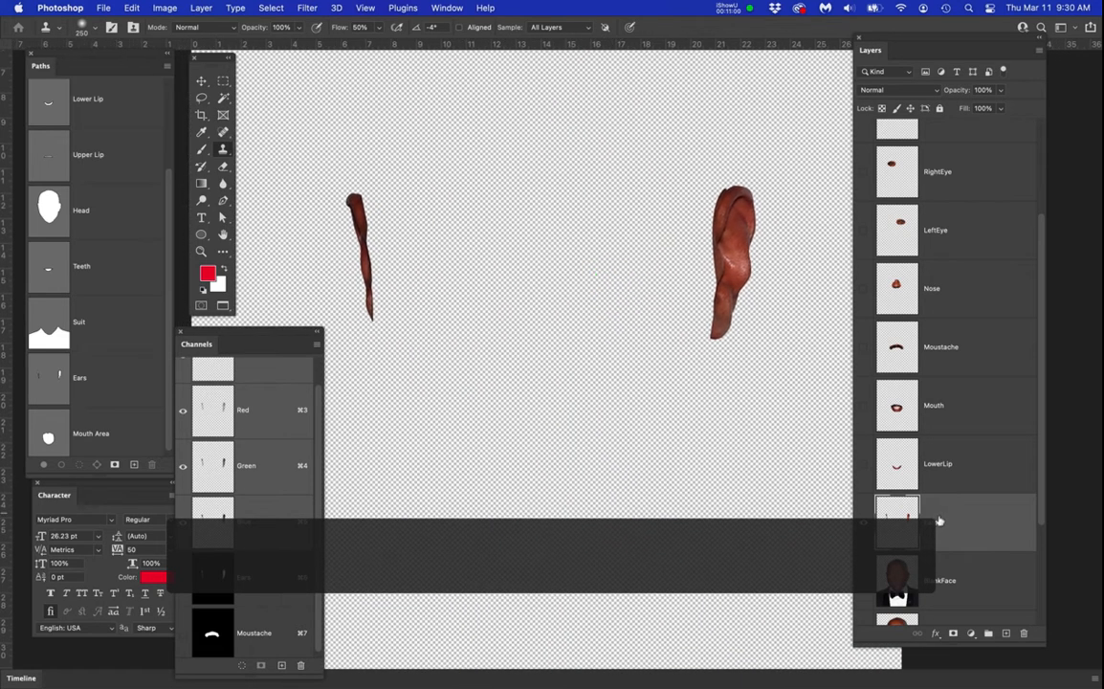
drag(968, 517, 1006, 621)
click(862, 522)
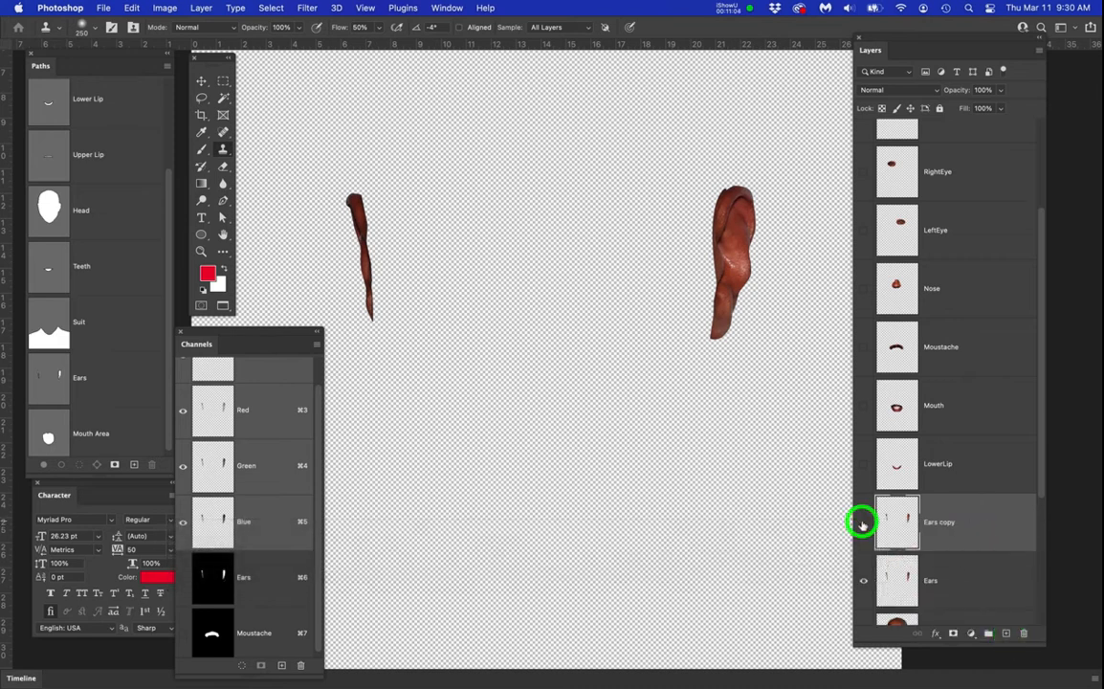
Rename the original Ears layer LeftEar and undo the stray Clone Stamp stroke on the wide ear
click(966, 582)
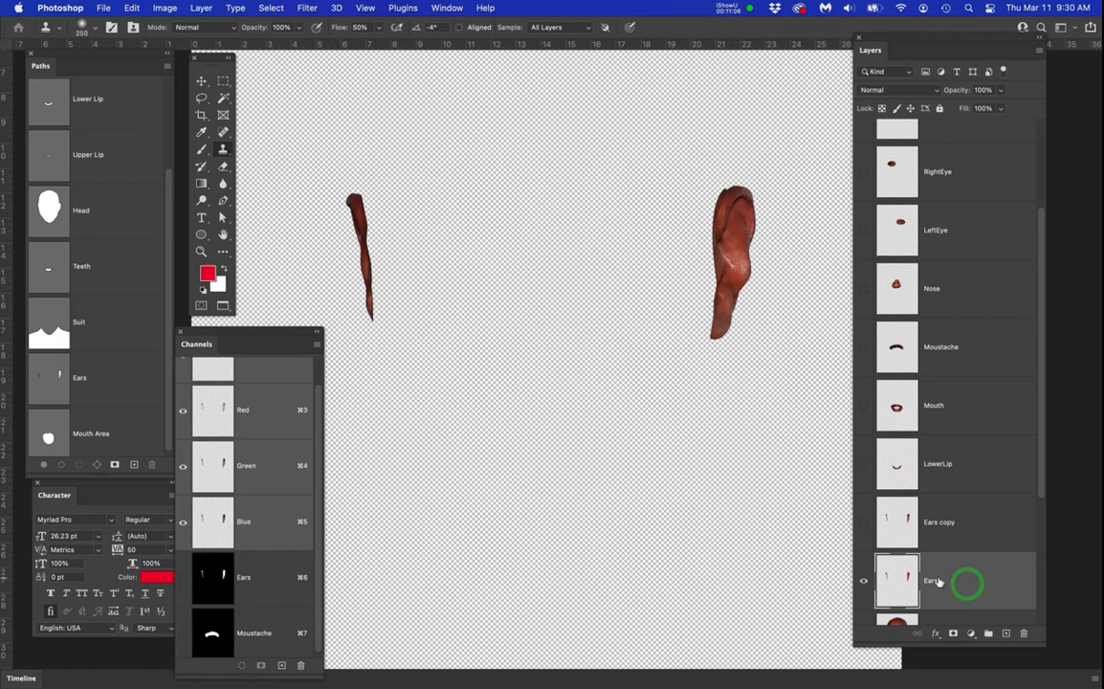
click(933, 581)
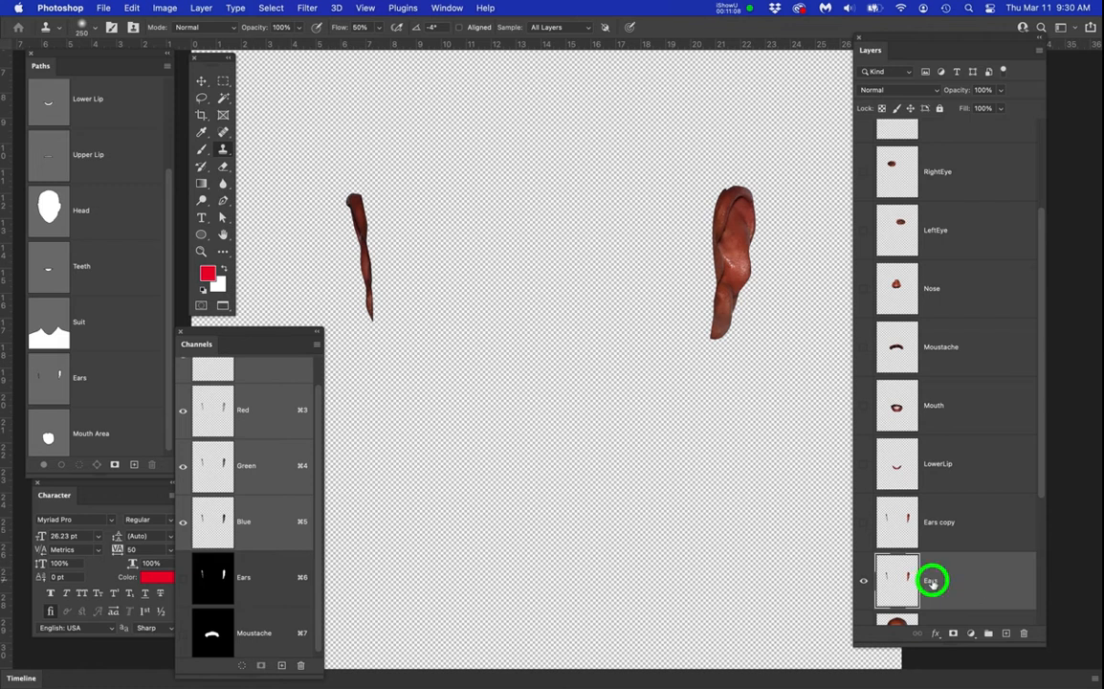
text(Le)
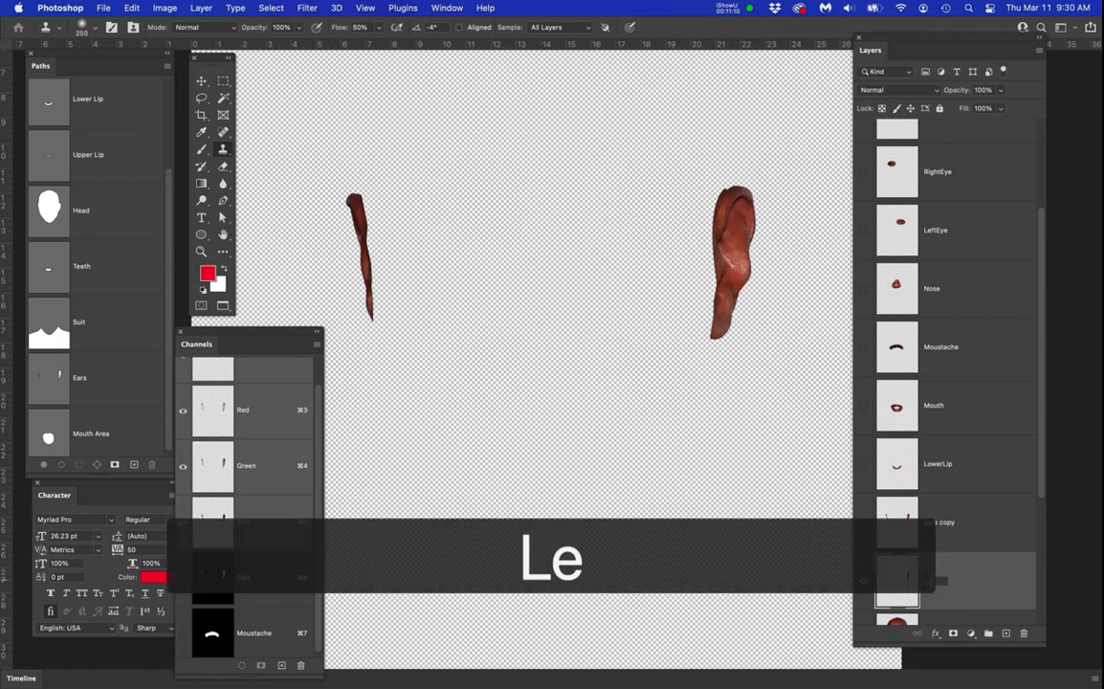
text(ftEar)
key(Return)
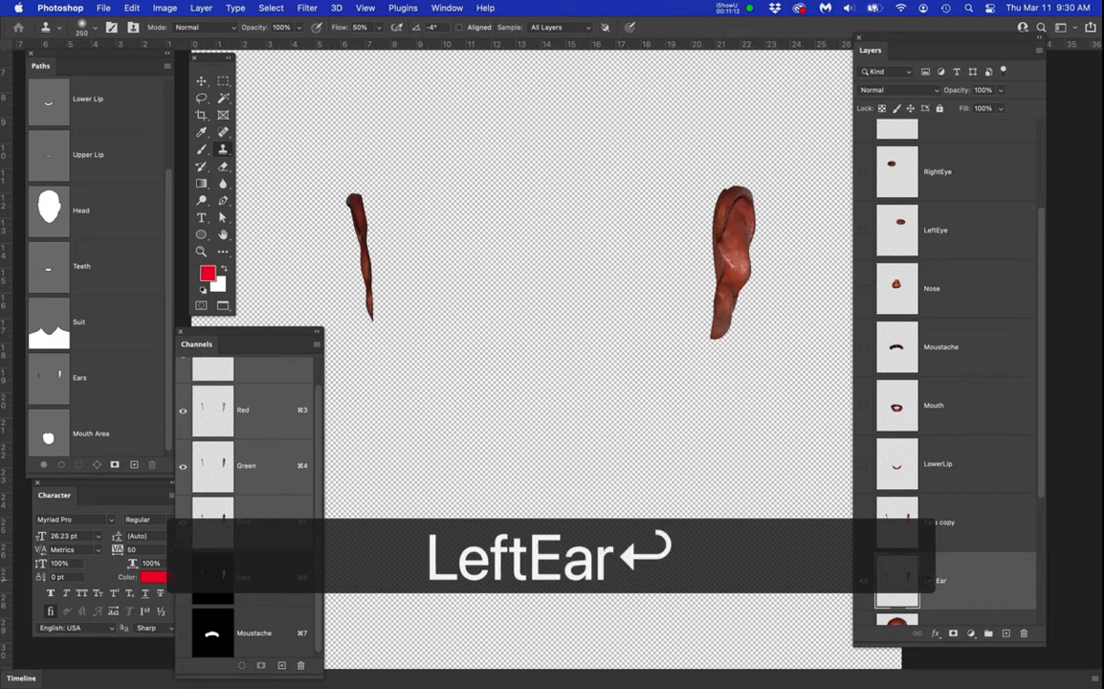
click(733, 267)
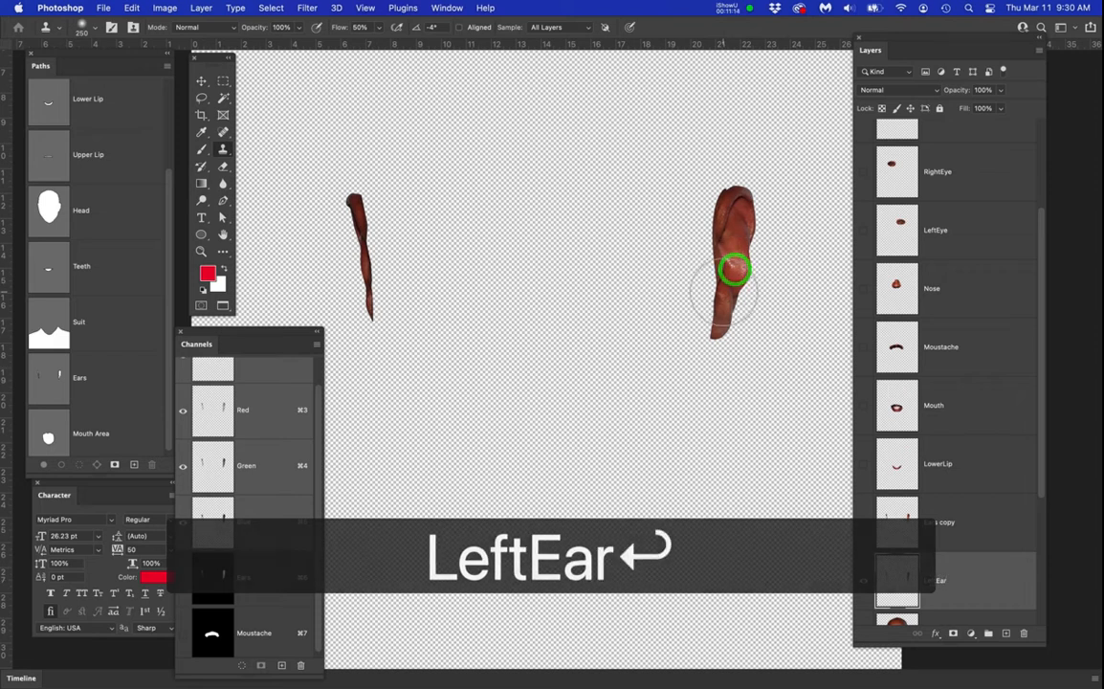
key(super+z)
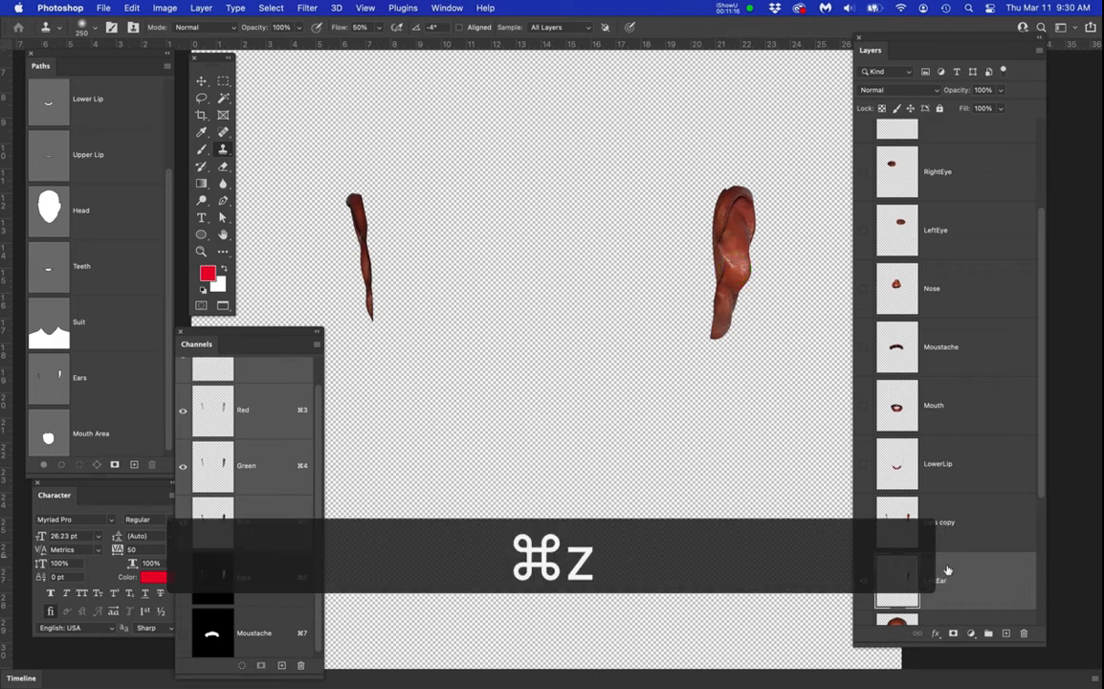
Lasso the narrow ear on the LeftEar layer and delete it, checking the result against the Ears copy layer
key(l)
mouse_move(337, 159)
mouse_down()
mouse_move(371, 182)
mouse_move(421, 280)
mouse_move(409, 337)
mouse_move(362, 358)
mouse_move(320, 318)
mouse_move(292, 228)
mouse_move(342, 165)
mouse_up()
click(859, 524)
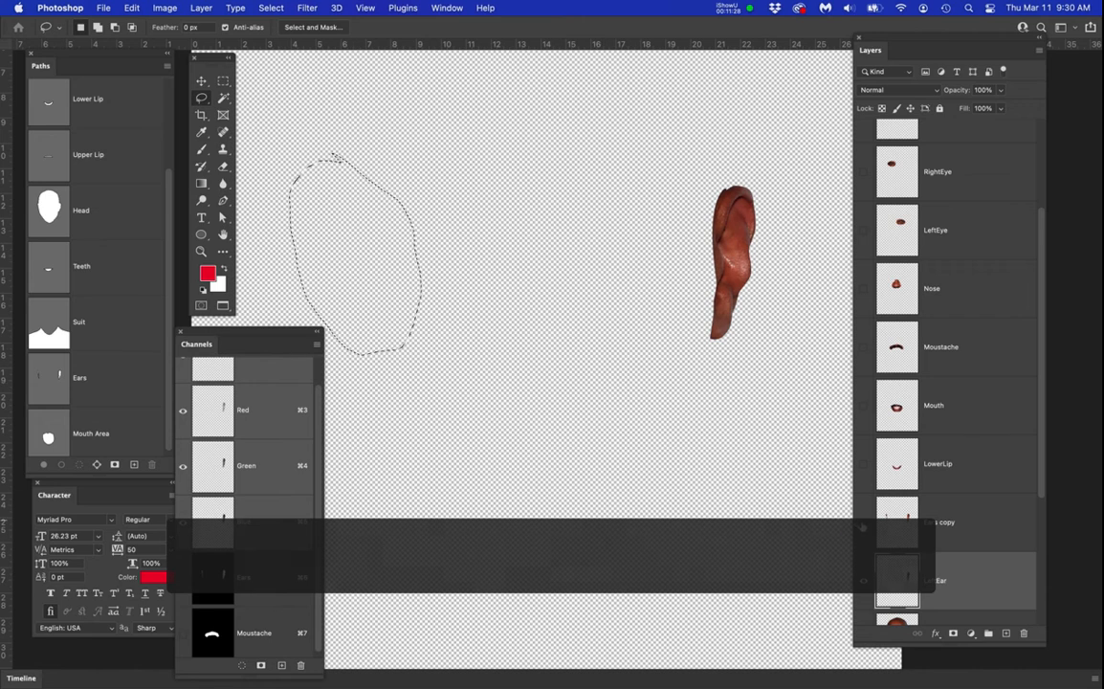
click(860, 524)
click(861, 523)
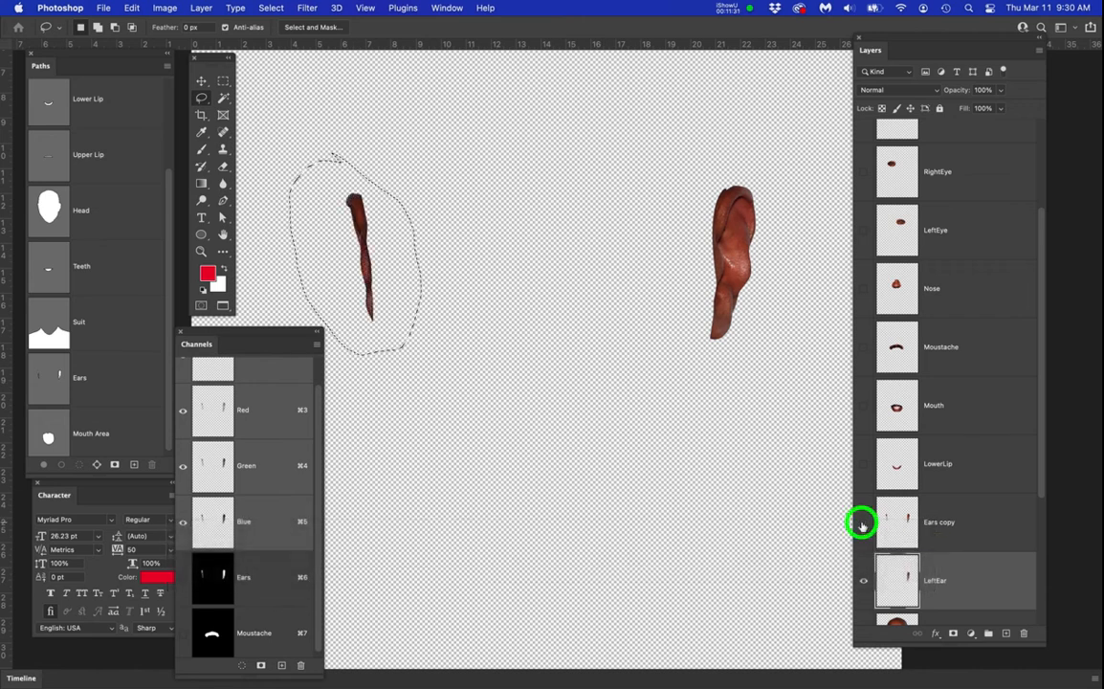
Show the Ears copy layer in place of LeftEar, rename it RightEar and save the document
click(864, 582)
click(863, 525)
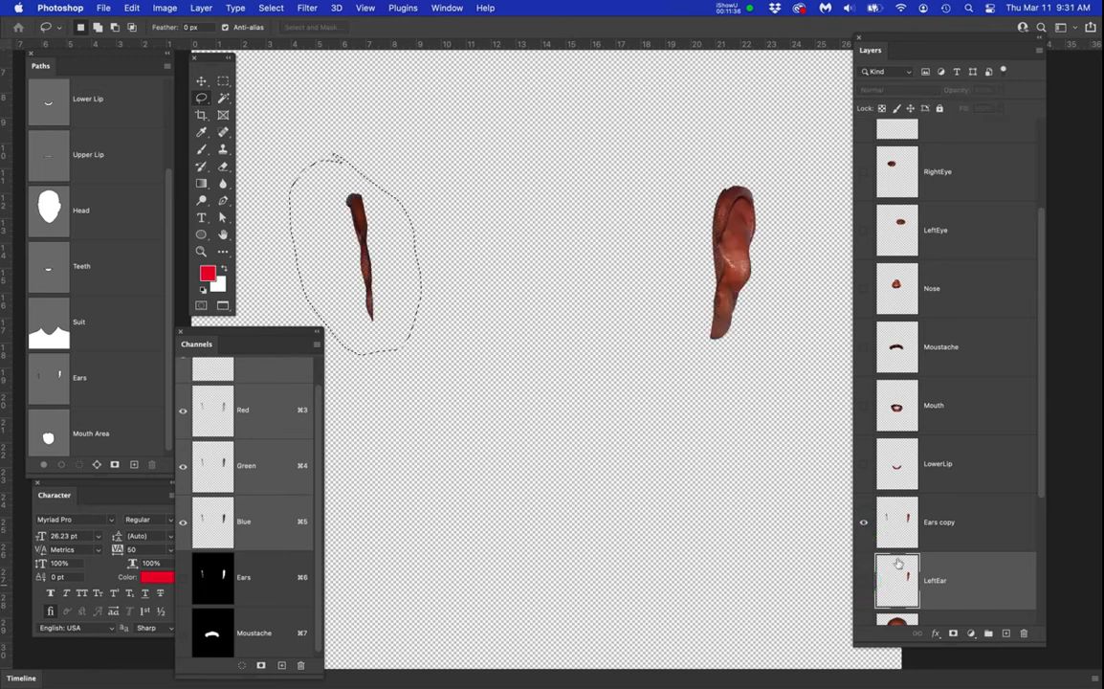
click(946, 523)
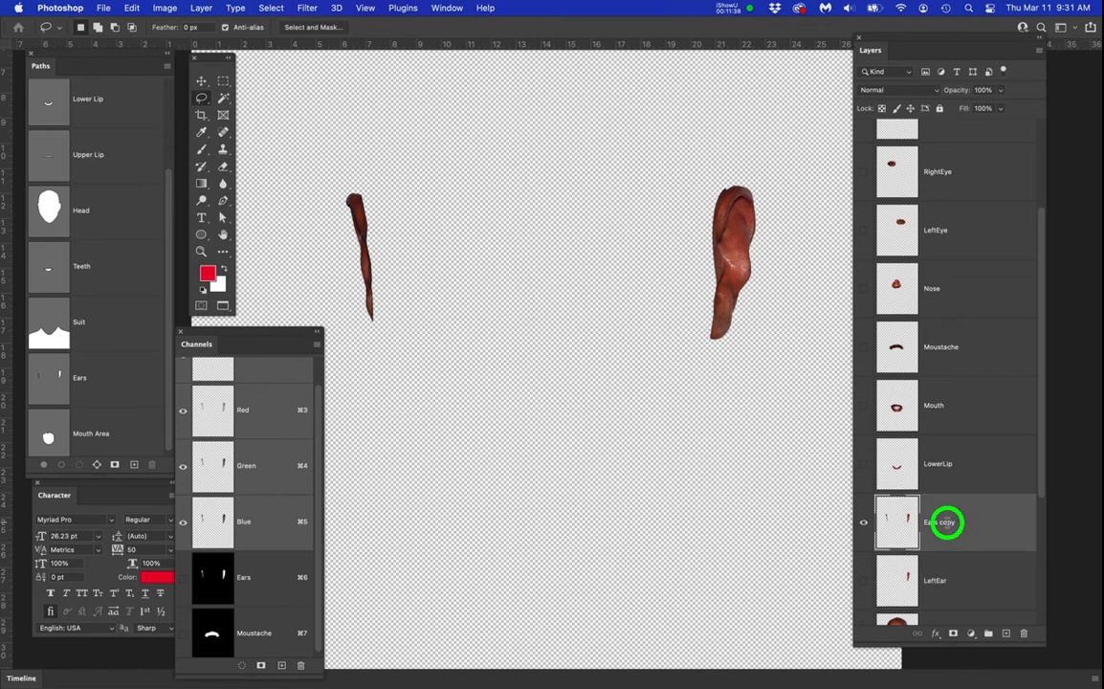
text(g)
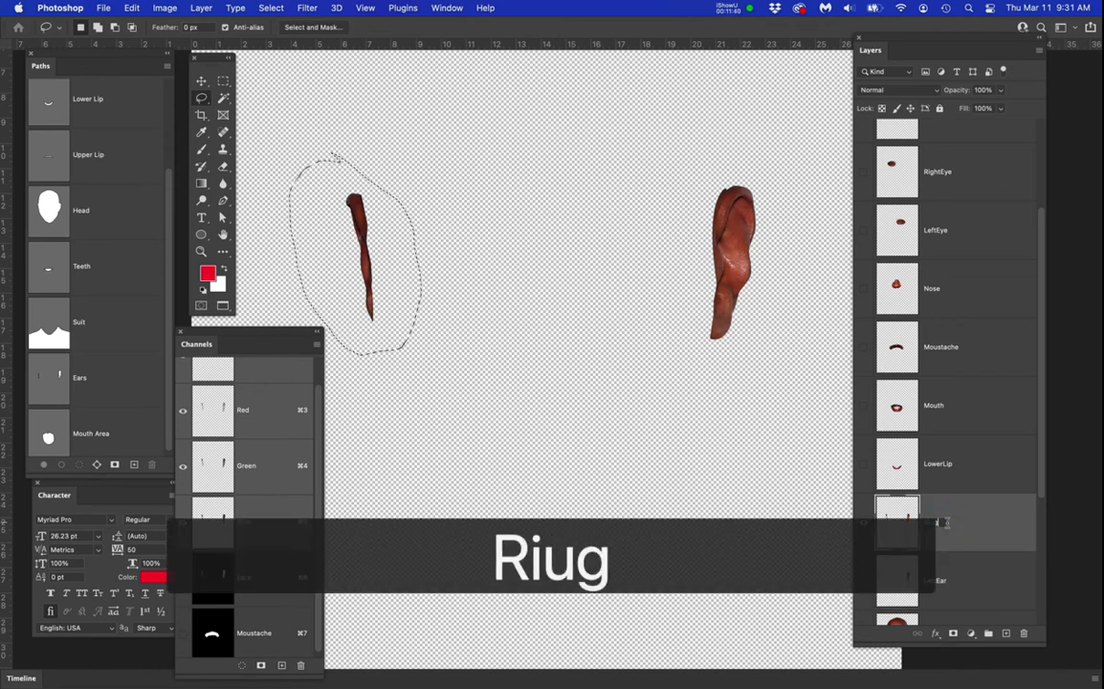
key(BackSpace)
key(BackSpace)
text(gh)
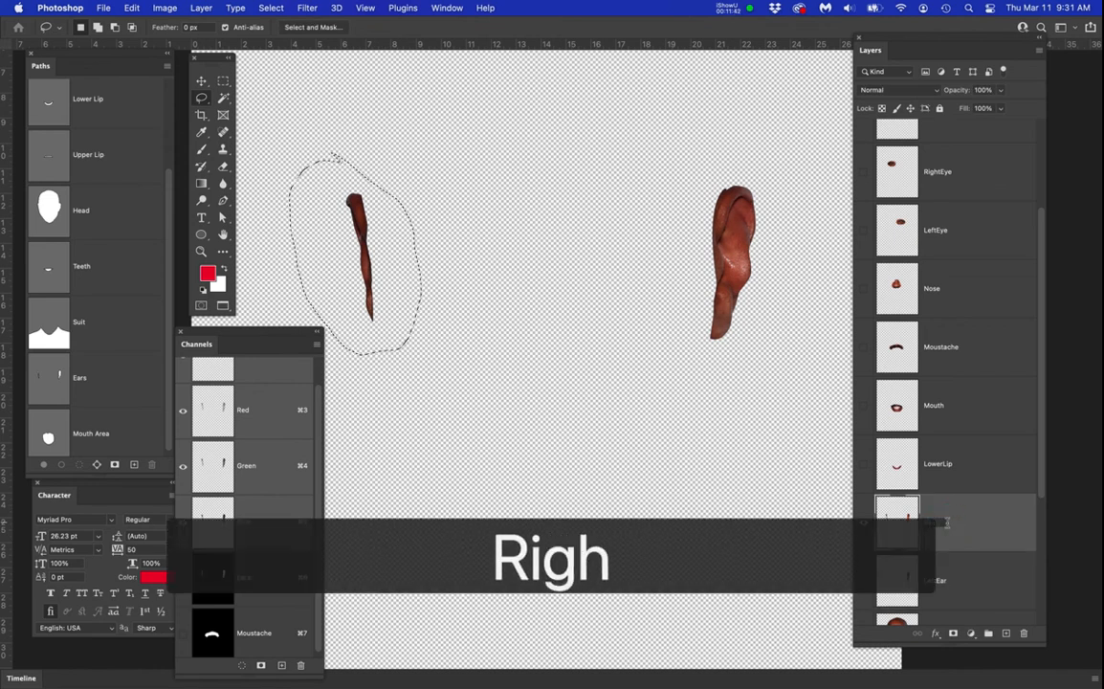
text(tEar)
key(Return)
key(super+s)
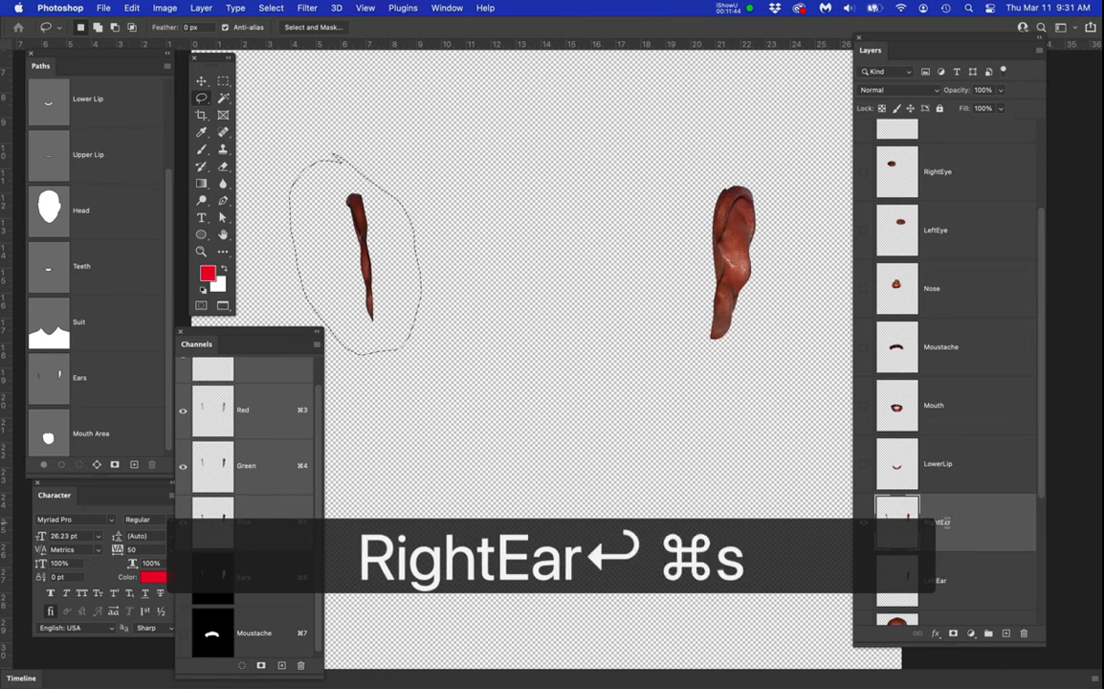
Lasso the wide ear on the RightEar layer, delete it and clear the selection
mouse_move(707, 172)
mouse_down()
mouse_move(747, 175)
mouse_move(780, 244)
mouse_move(769, 316)
mouse_move(742, 372)
mouse_move(698, 364)
mouse_move(677, 331)
mouse_move(713, 170)
mouse_up()
key(BackSpace)
key(super+d)
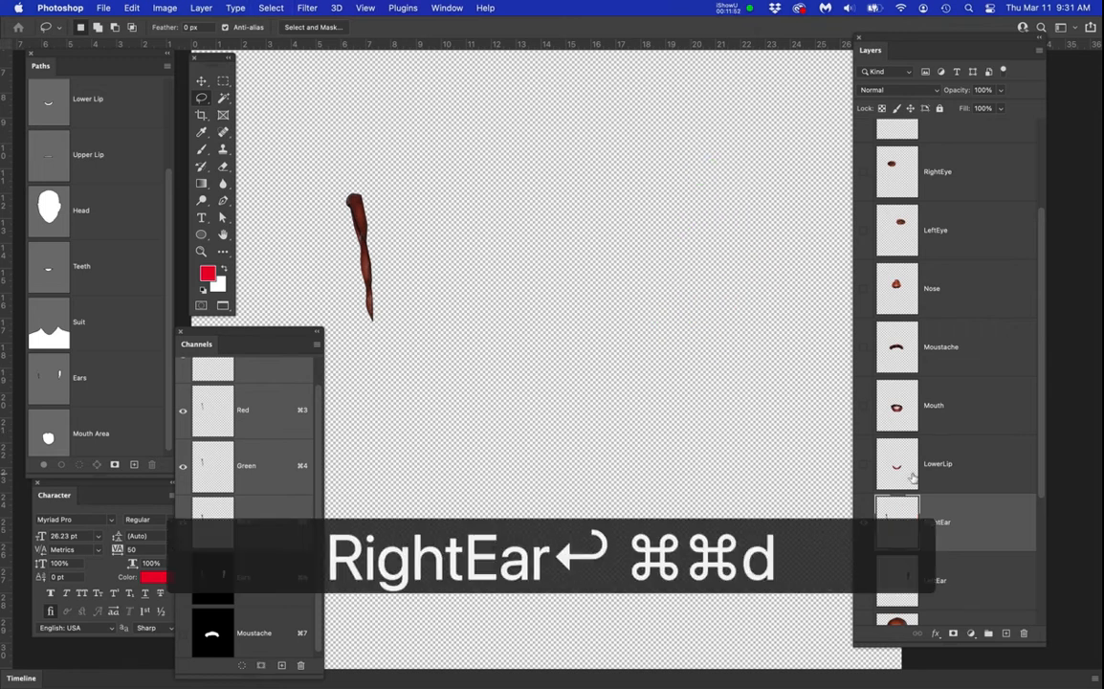
Hide the RightEar layer and show BlankFace with the whole figure in view
click(863, 521)
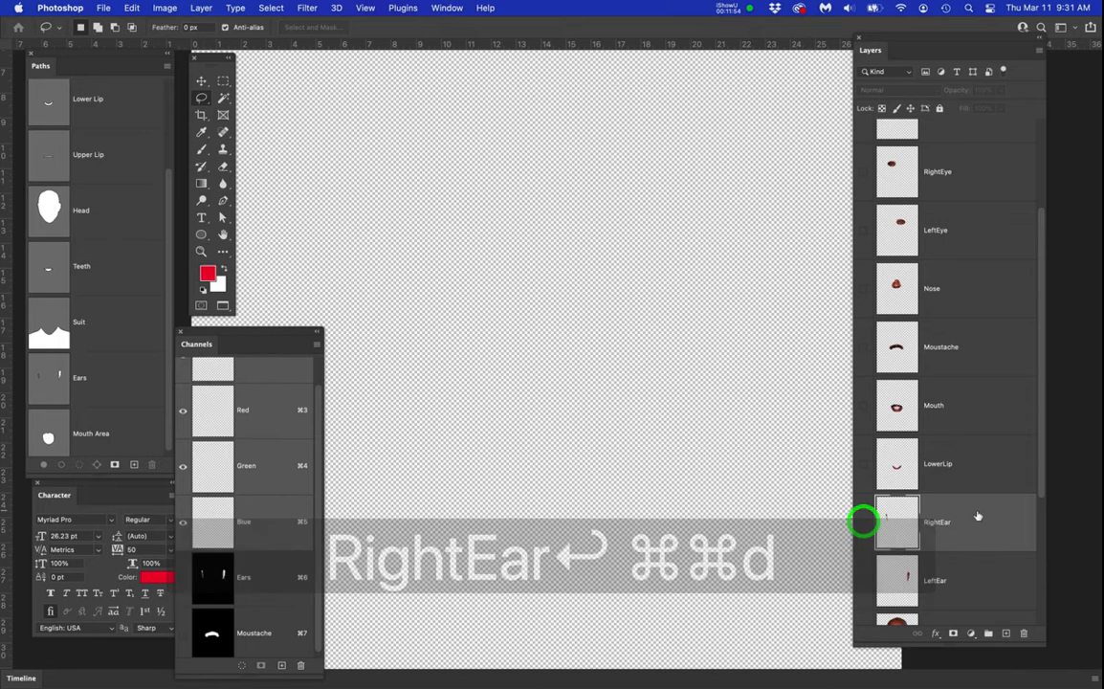
scroll(866, 525, down, 3)
click(863, 539)
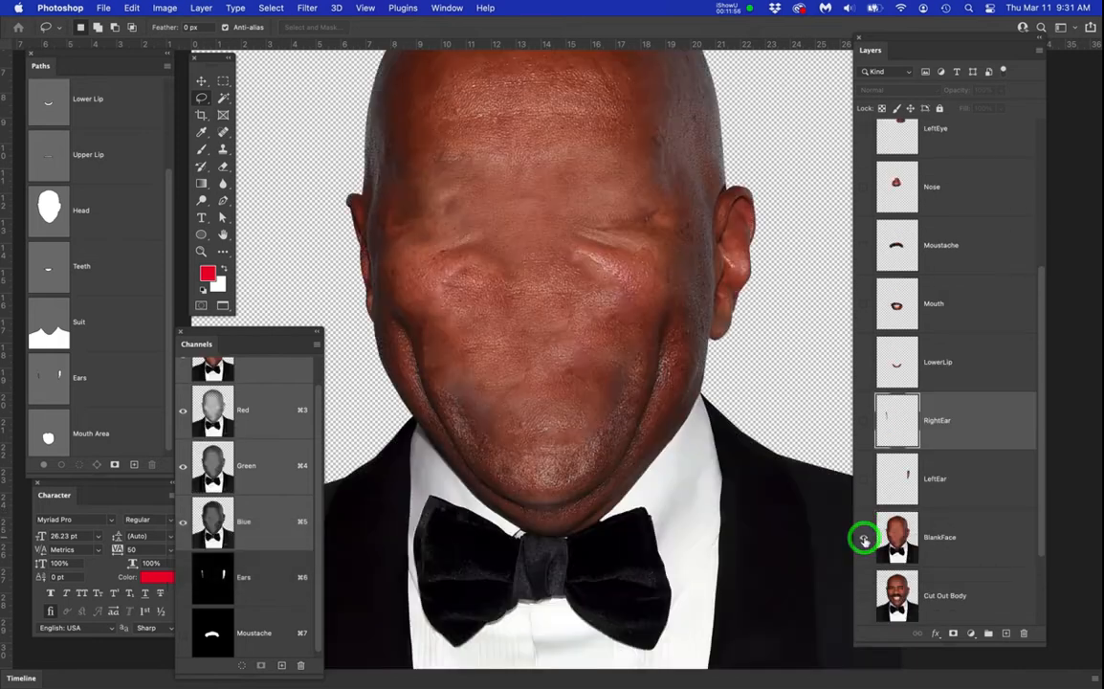
scroll(698, 443, down, 2)
scroll(683, 435, down, 3)
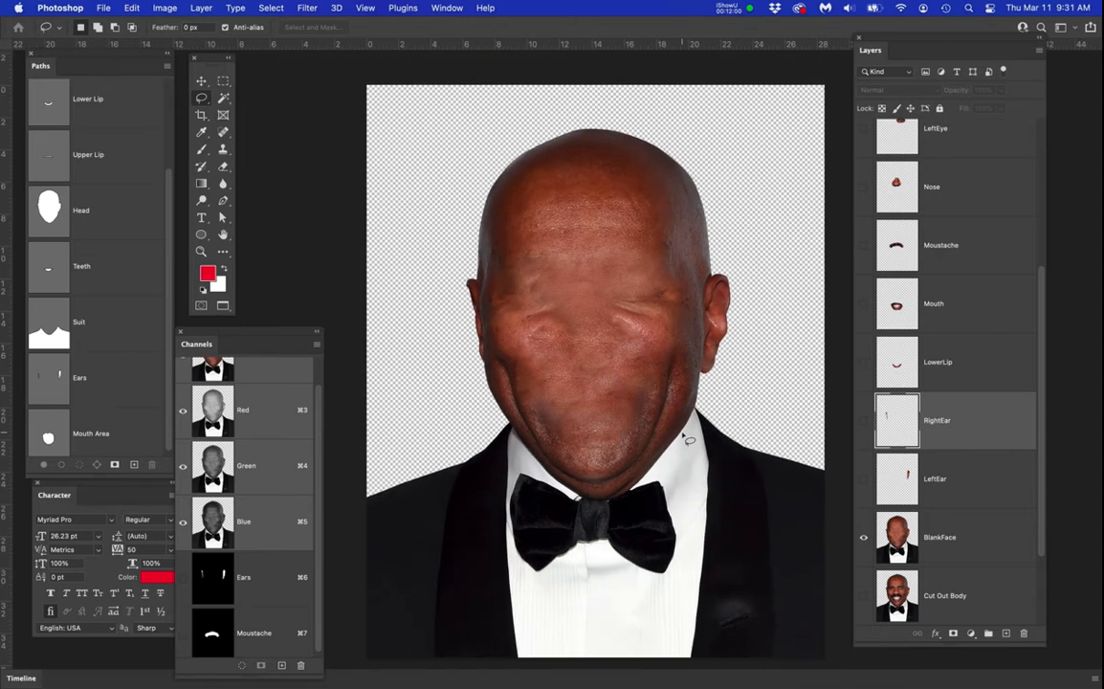
key(space)
drag(697, 418, 666, 387)
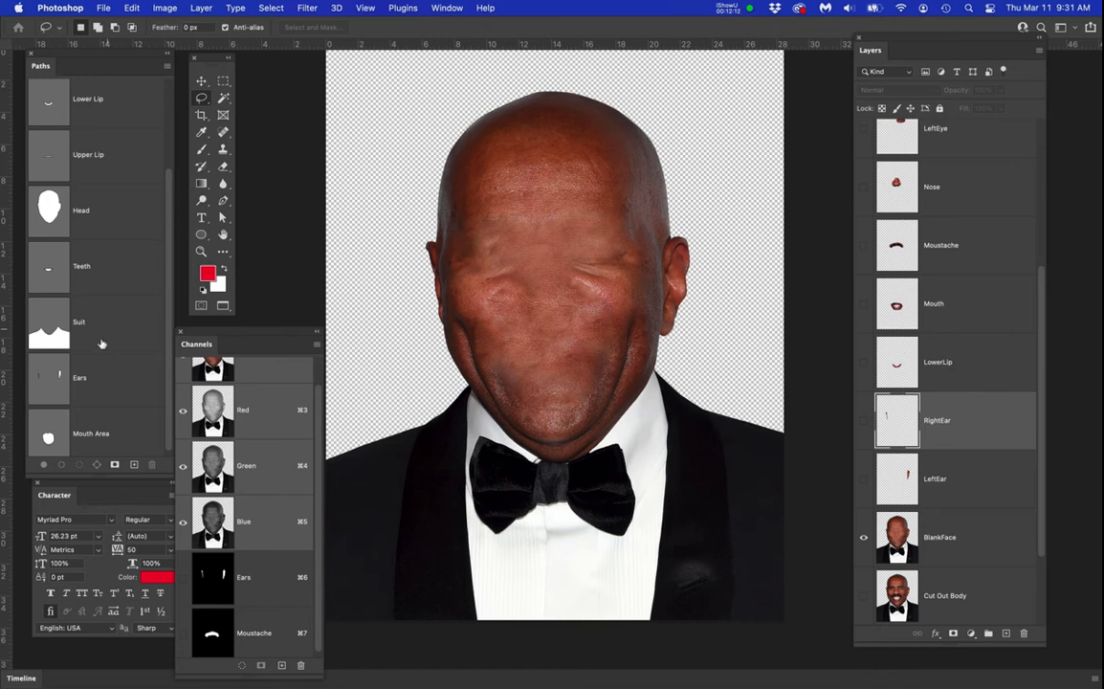
Load the Suit path as a selection, copy that area from BlankFace to a new layer and name it Suit1
super+click(57, 330)
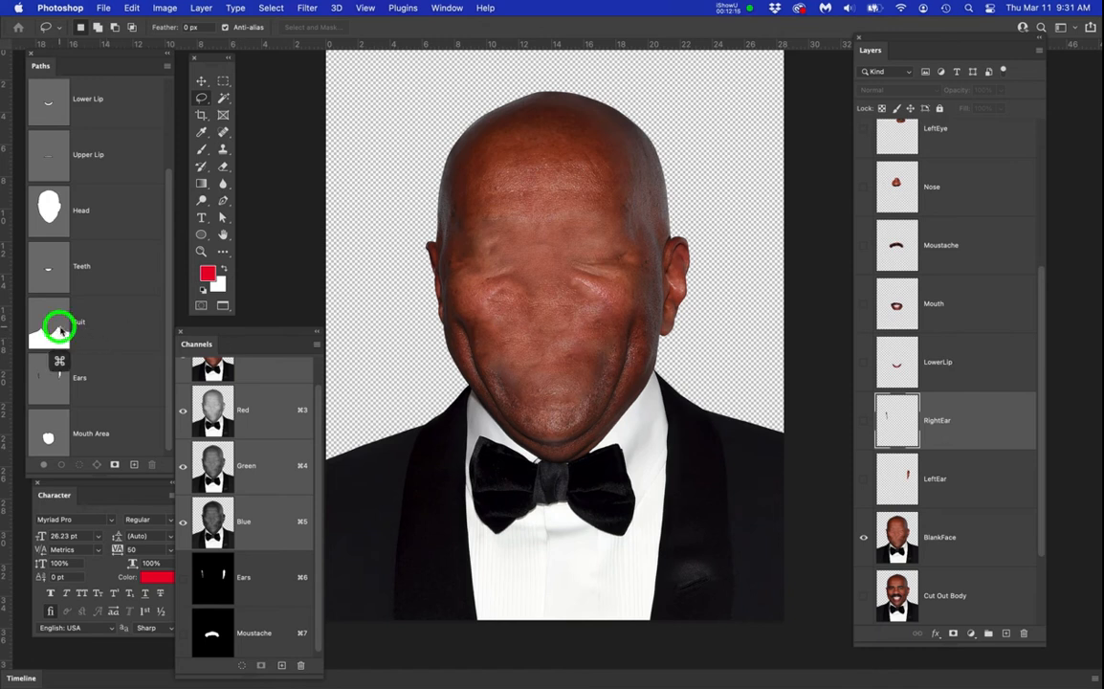
click(968, 538)
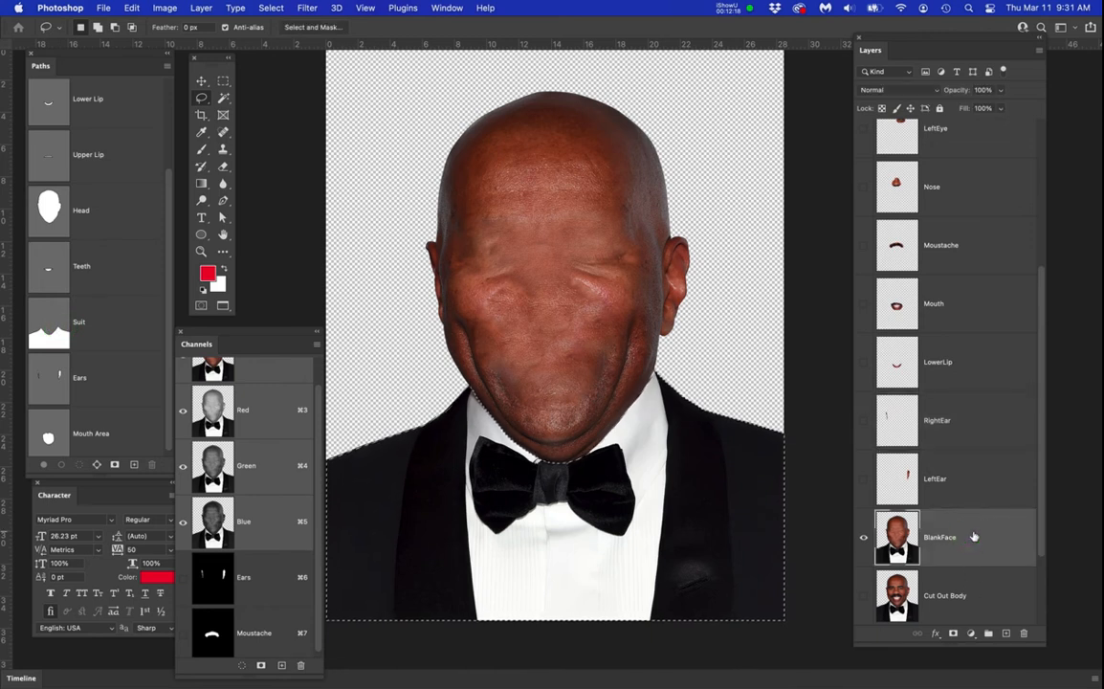
key(super+j)
click(941, 536)
text(Sui)
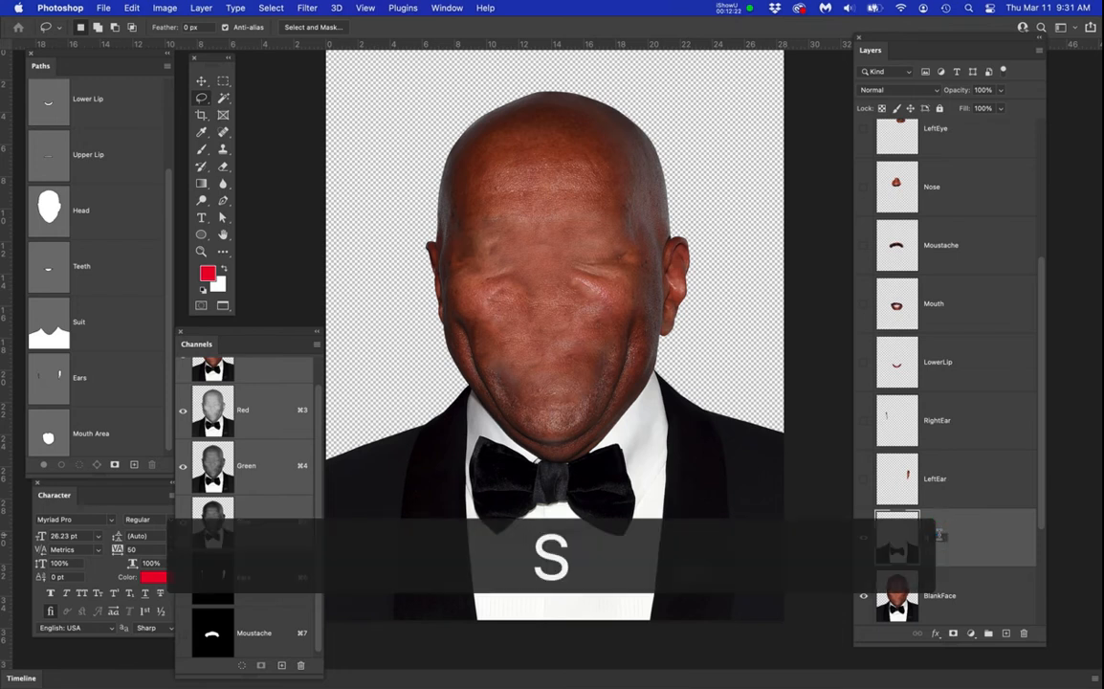
text(t)
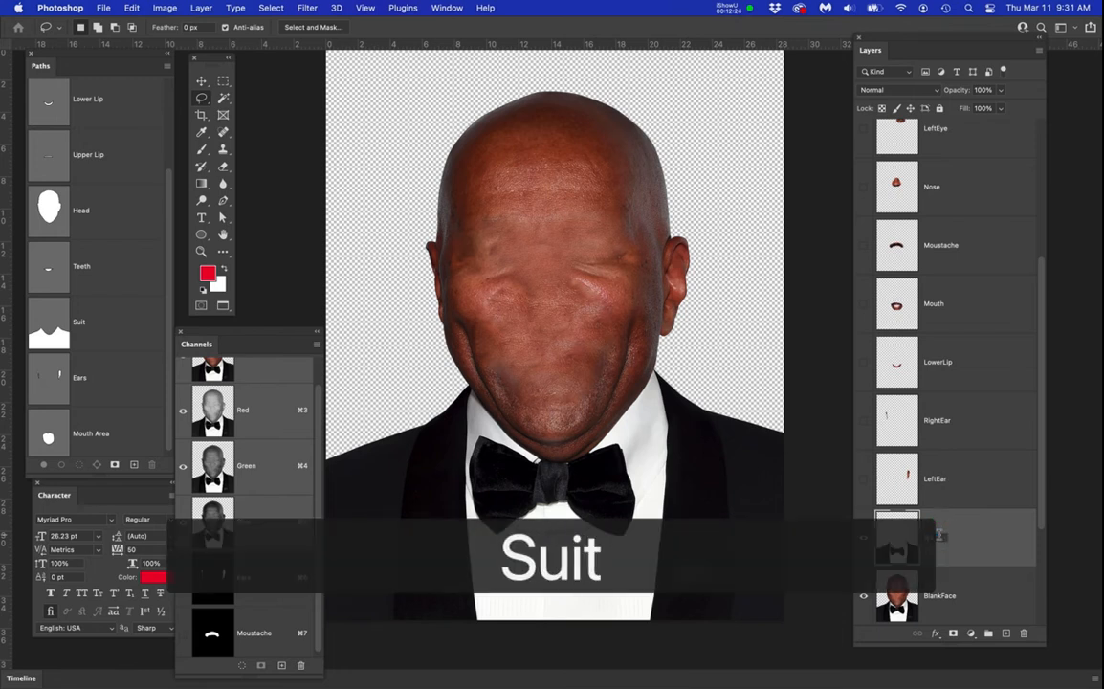
text(1)
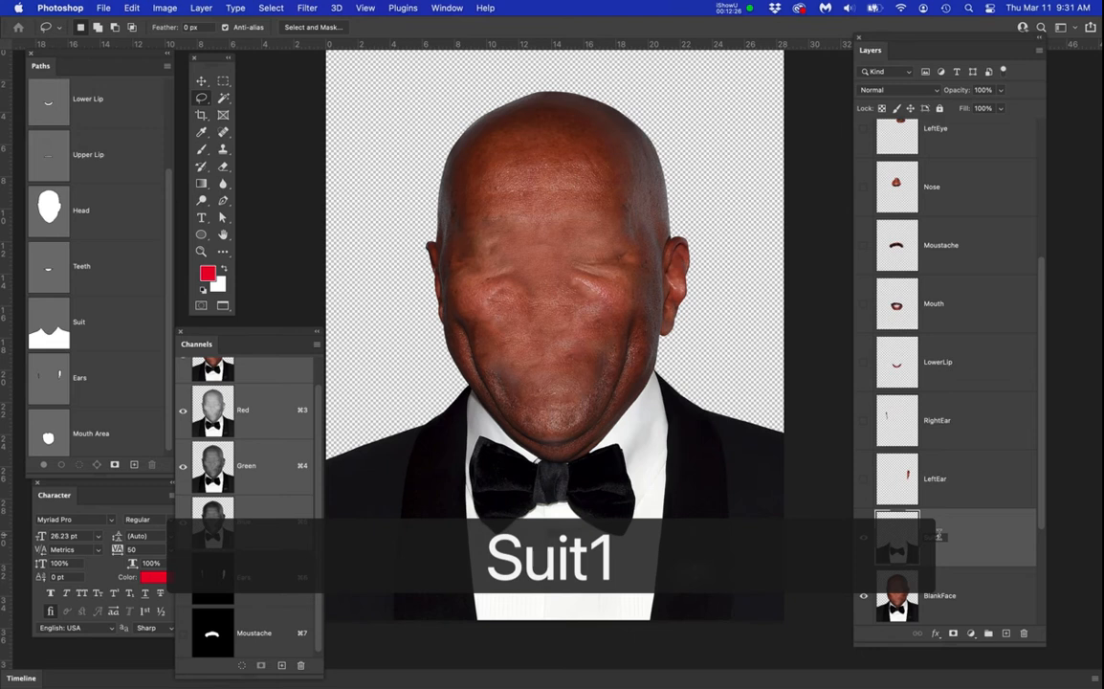
key(Return)
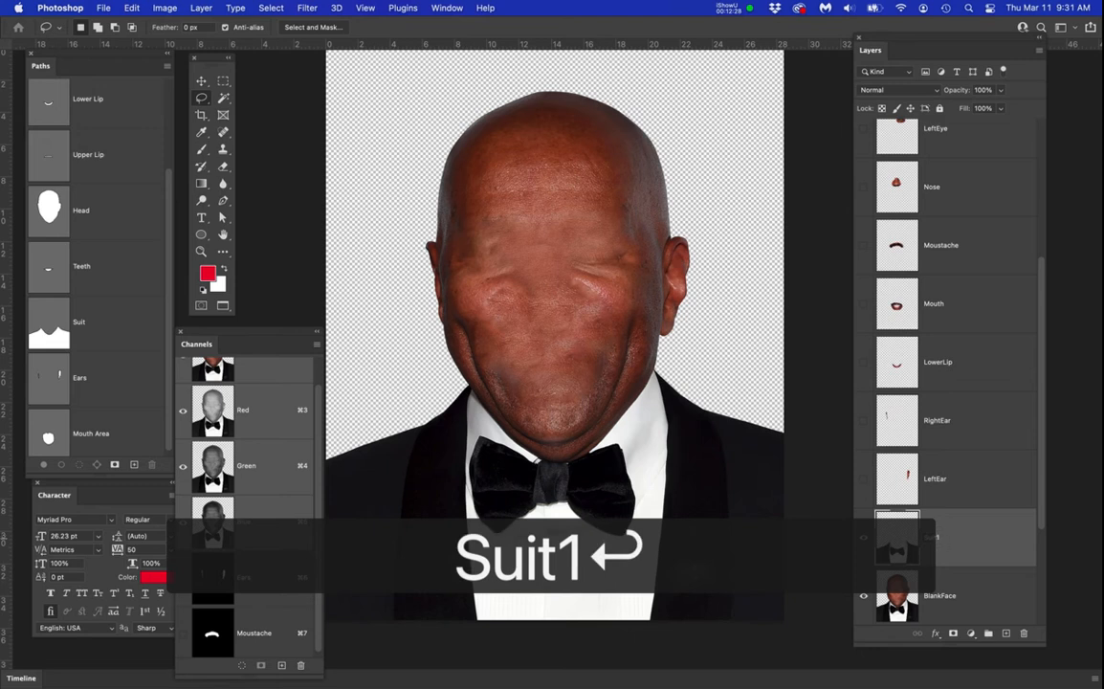
Hide the Suit1 layer, make BlankFace active and load the Head path as a selection
scroll(909, 507, down, 3)
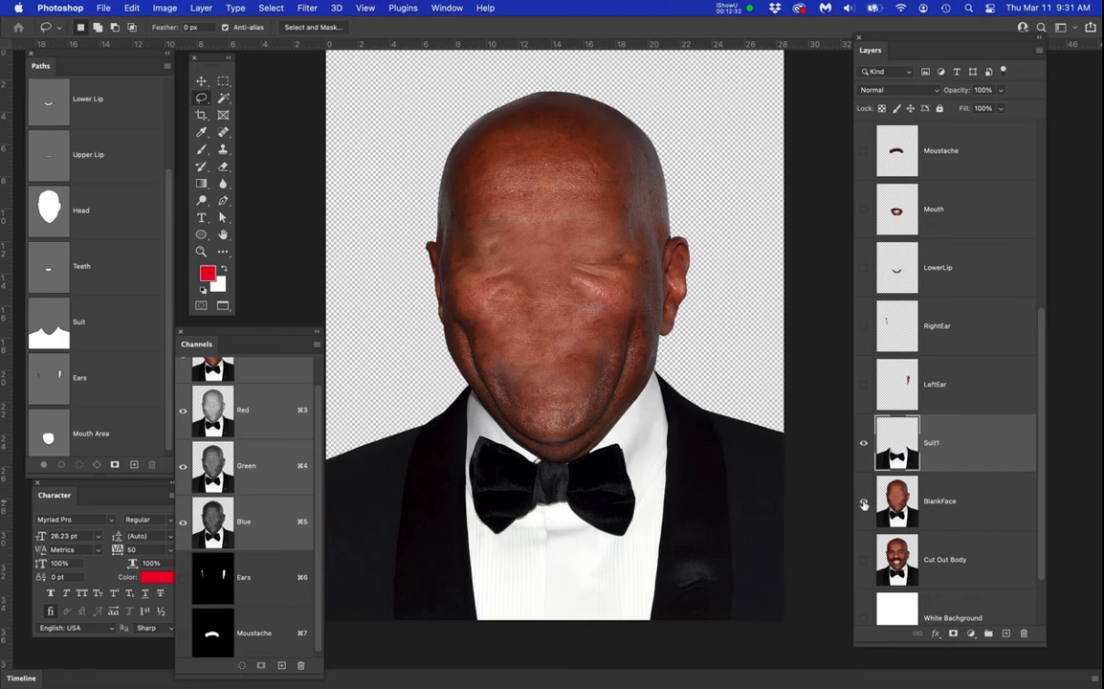
click(860, 444)
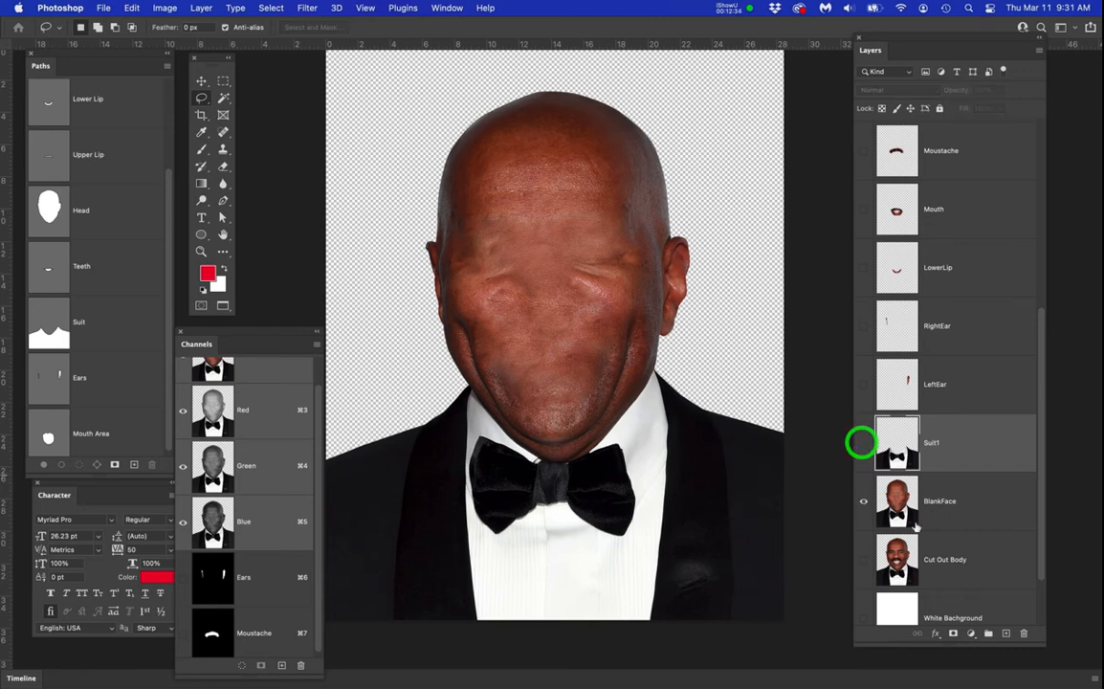
click(986, 508)
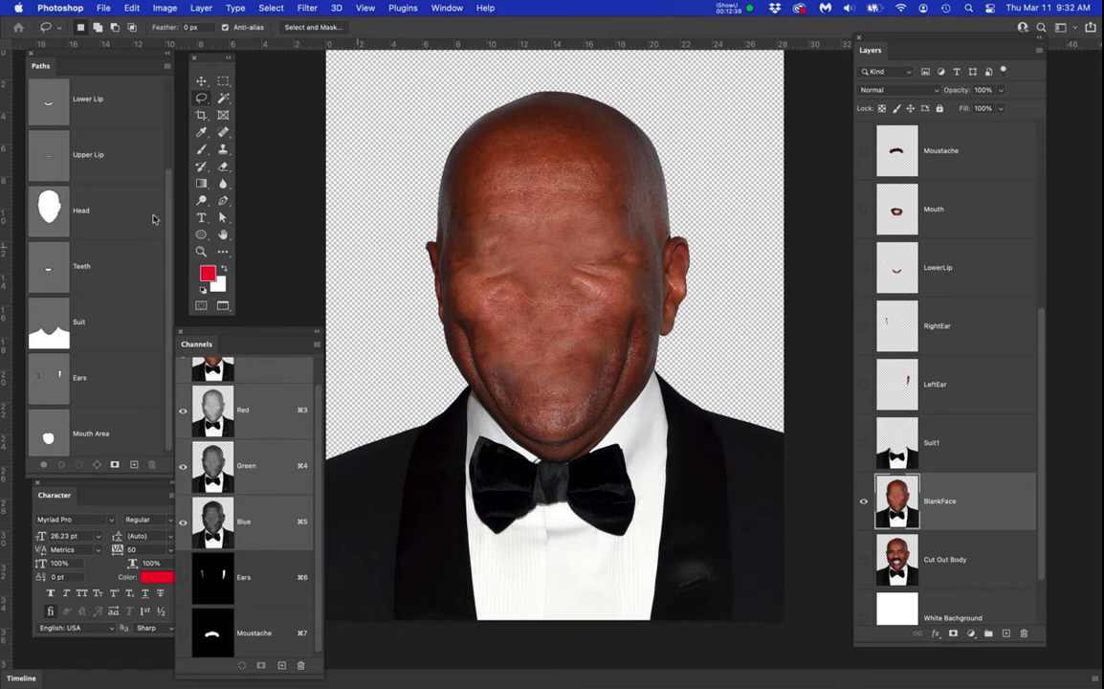
super+click(50, 213)
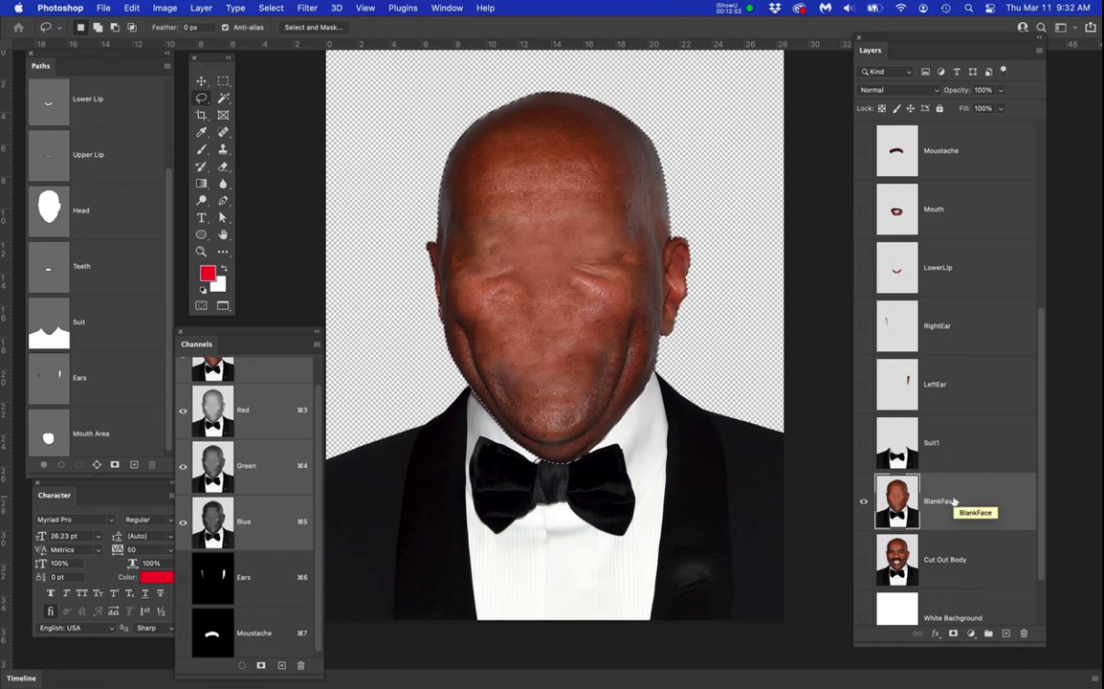
Invert the head selection, delete everything outside the head from BlankFace and deselect
click(273, 9)
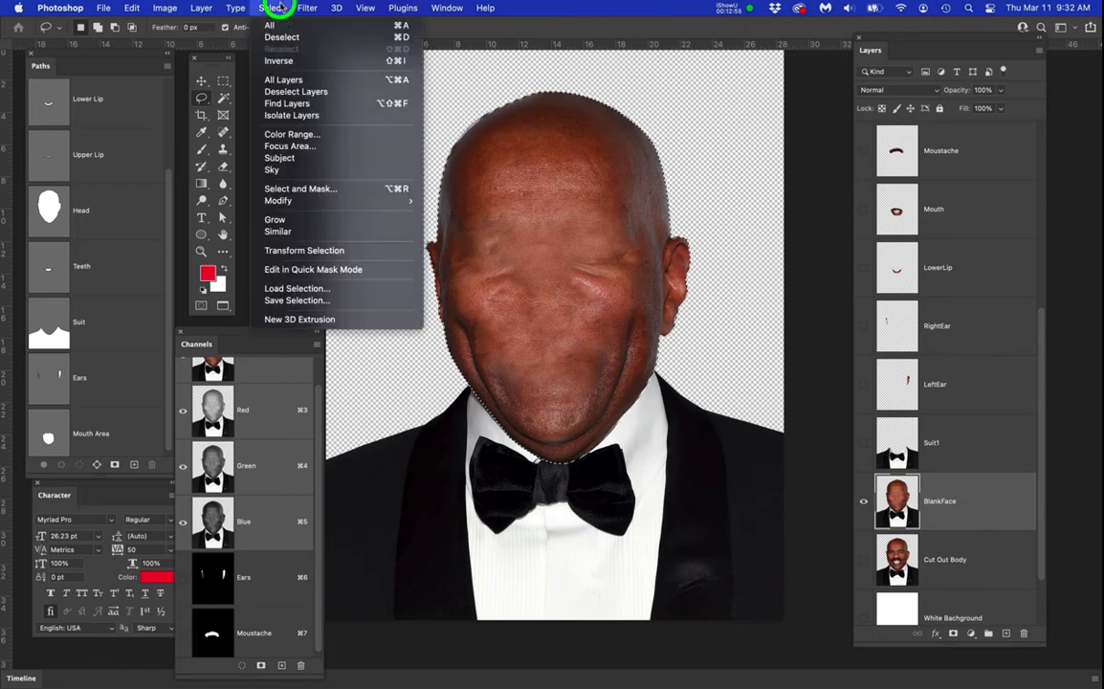
click(280, 61)
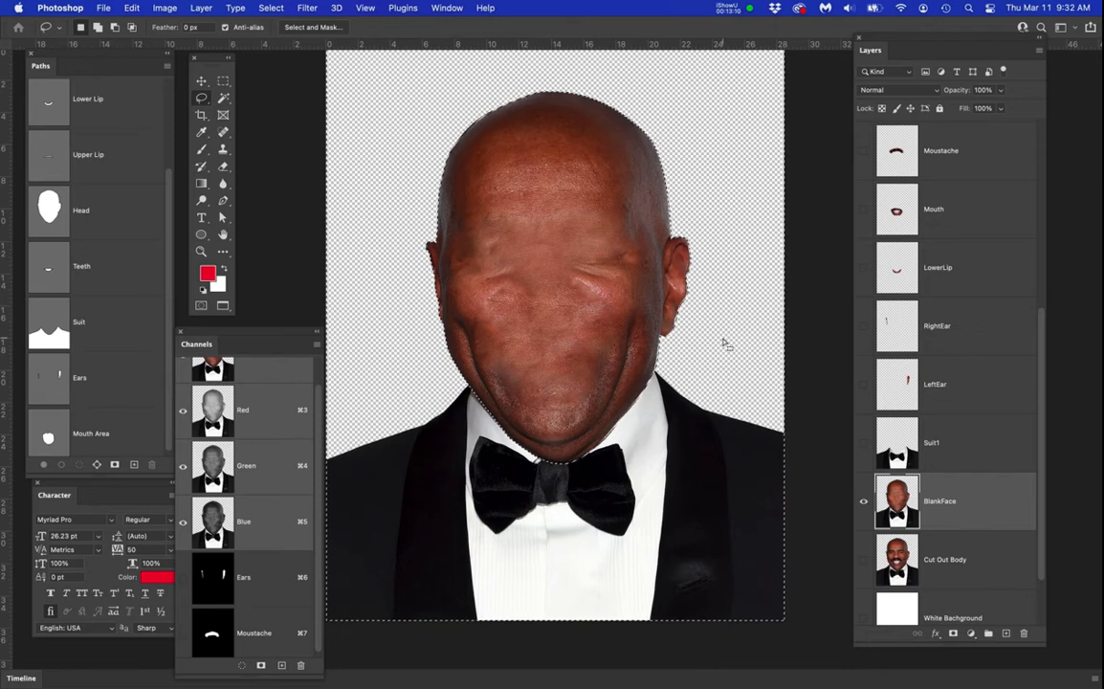
key(Delete)
key(super+d)
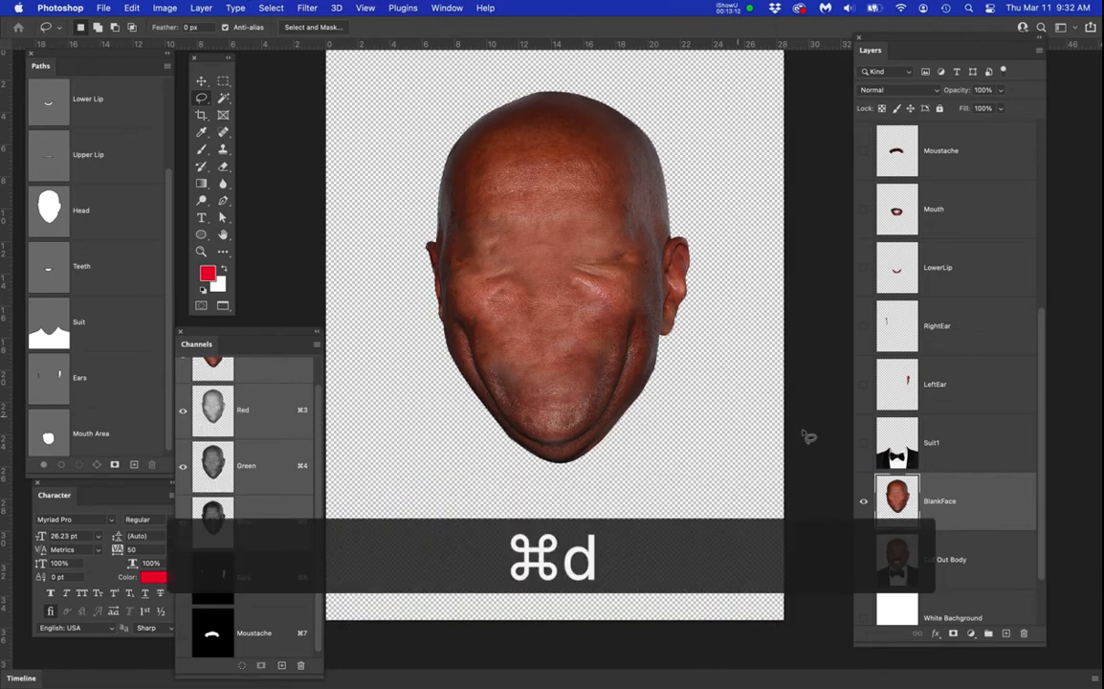
Move the Suit1 layer below BlankFace, show it and make it the active layer
drag(981, 446, 985, 534)
scroll(972, 502, down, 1)
click(863, 453)
click(986, 458)
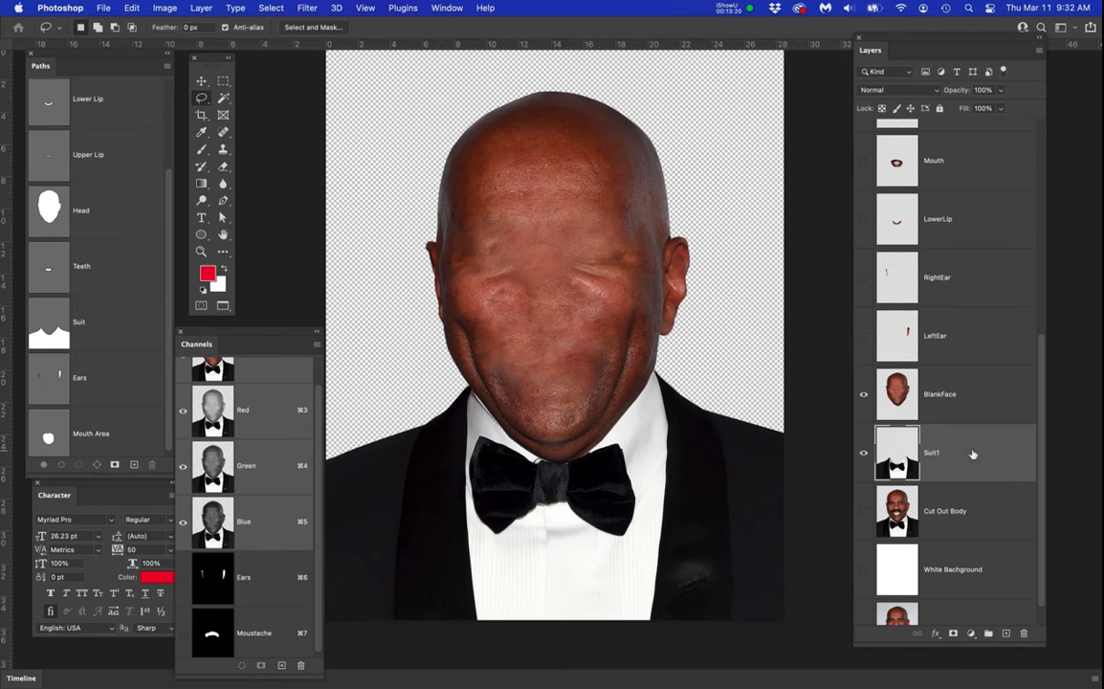
Scale the Suit1 layer down to roughly half its size, keeping it centred beneath the head
key(super+t)
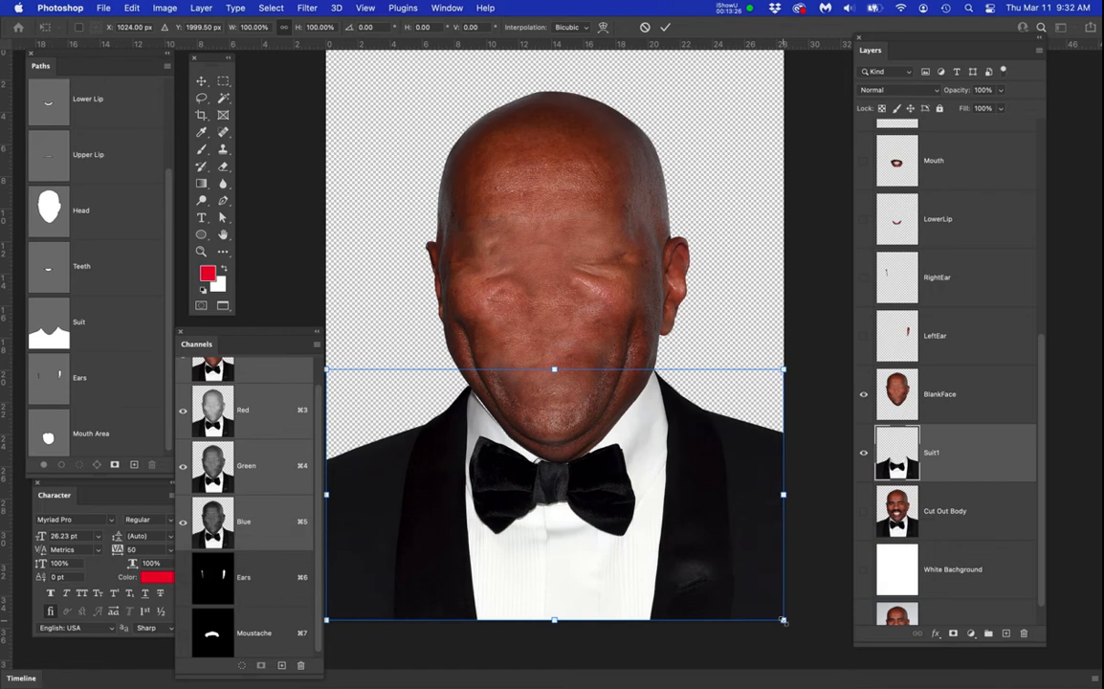
drag(784, 620, 628, 538)
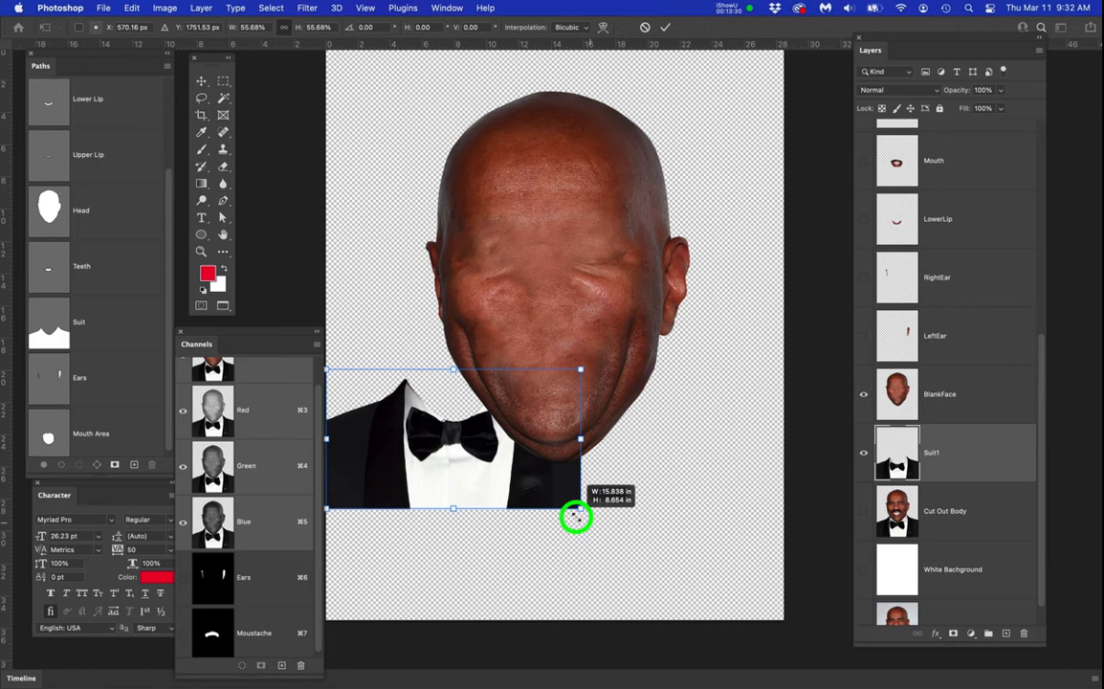
drag(575, 516, 575, 517)
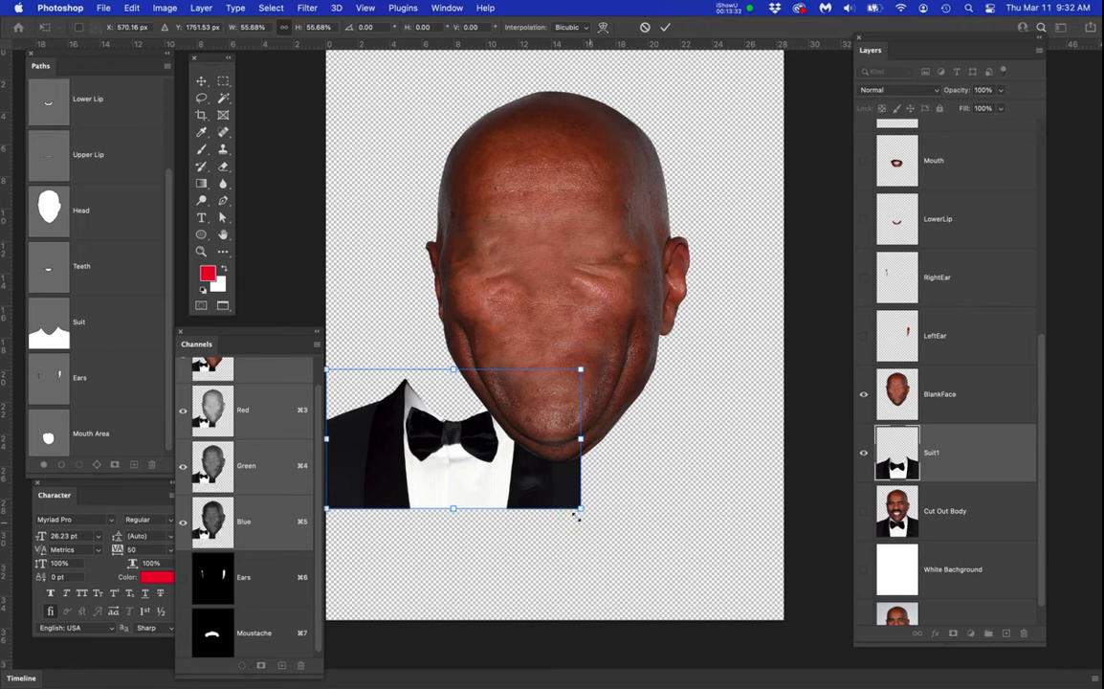
key(super+z)
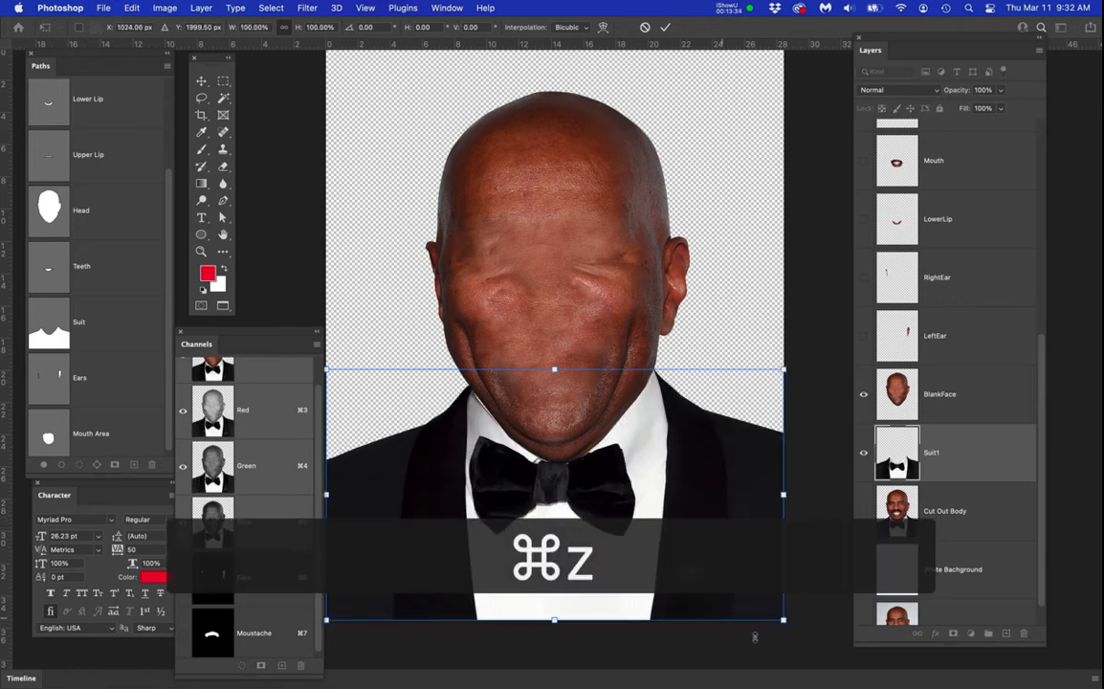
drag(783, 620, 654, 532)
key(Return)
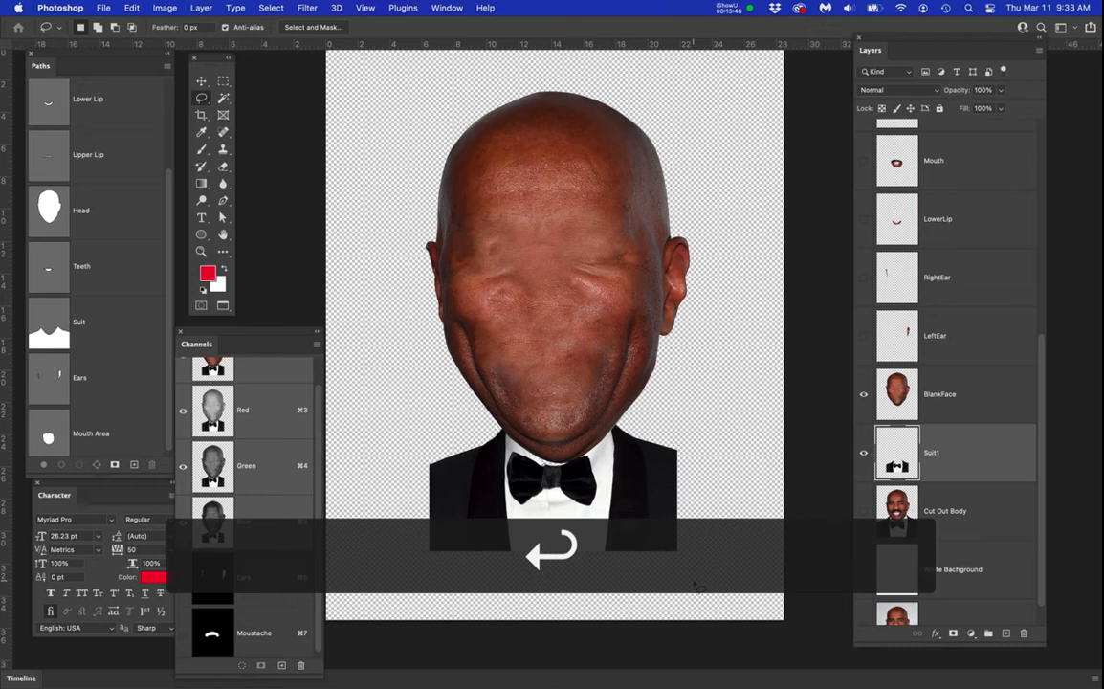
Stretch the Suit1 layer to 127.72% height at its current width and position it under the chin
click(950, 464)
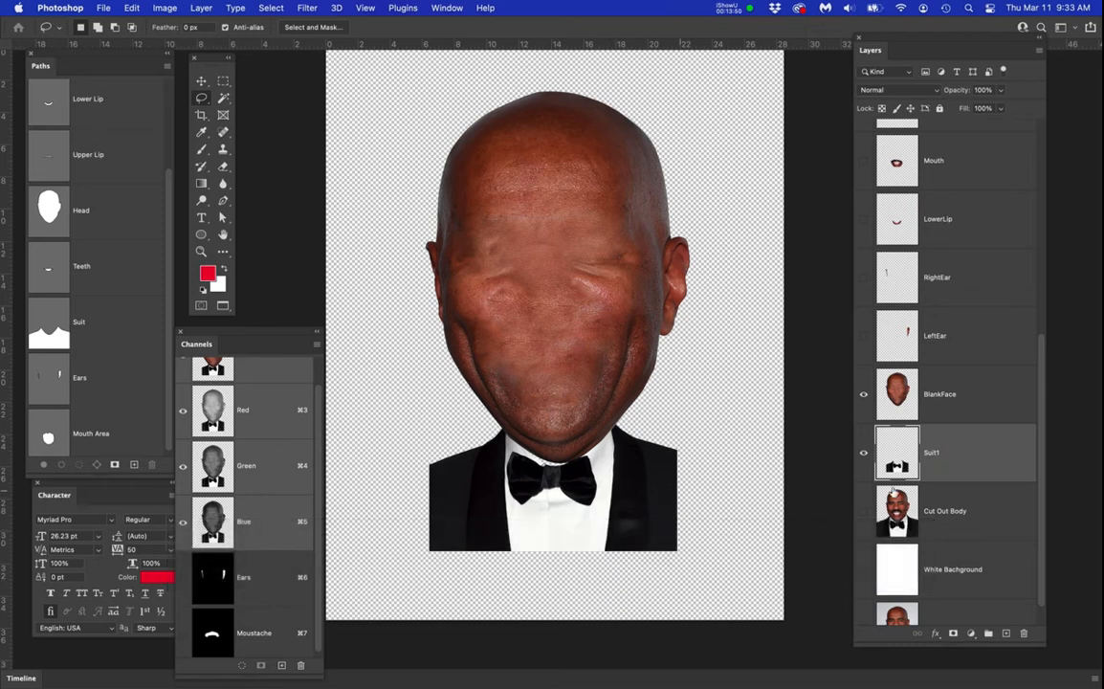
key(super+t)
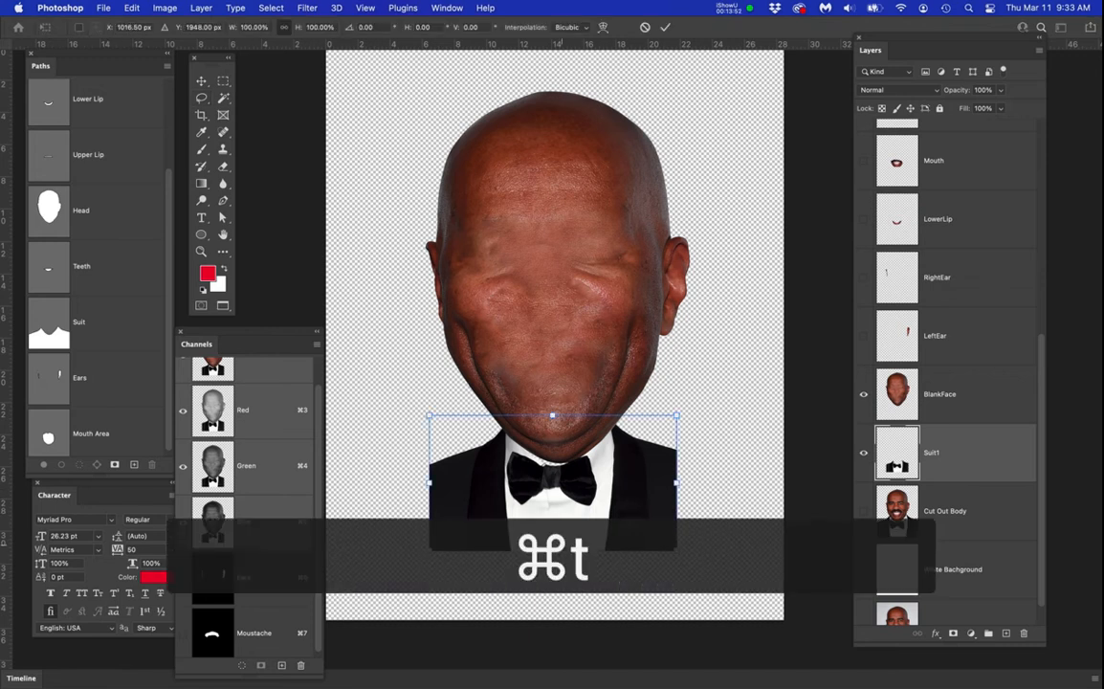
drag(552, 483, 574, 553)
scroll(567, 533, up, 5)
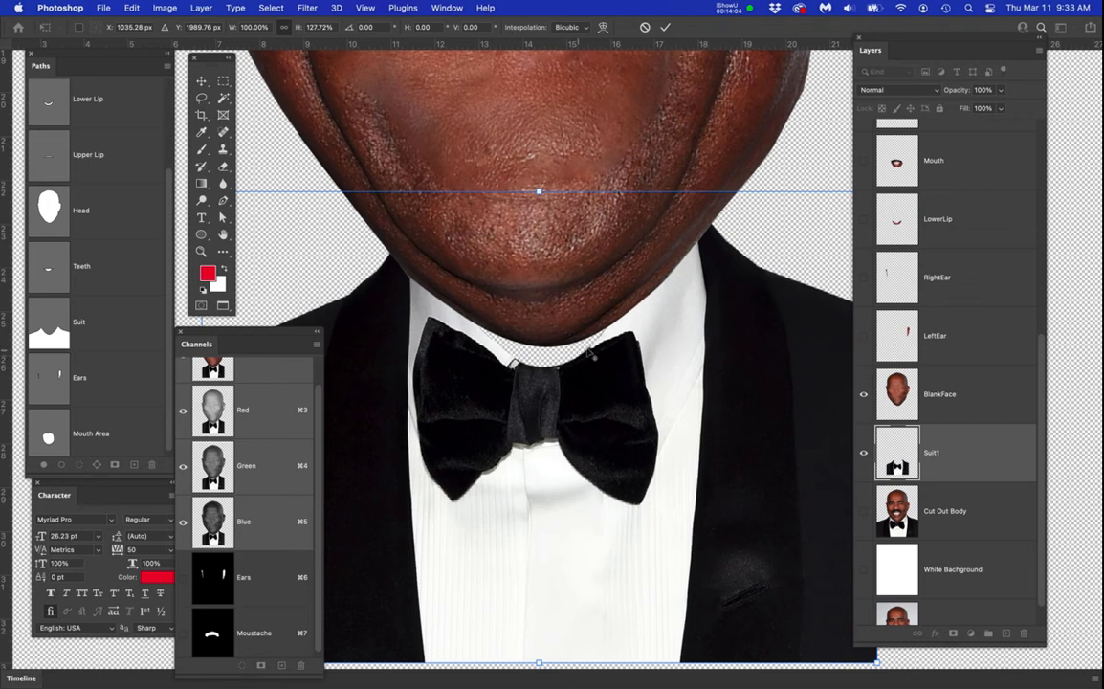
scroll(538, 356, up, 3)
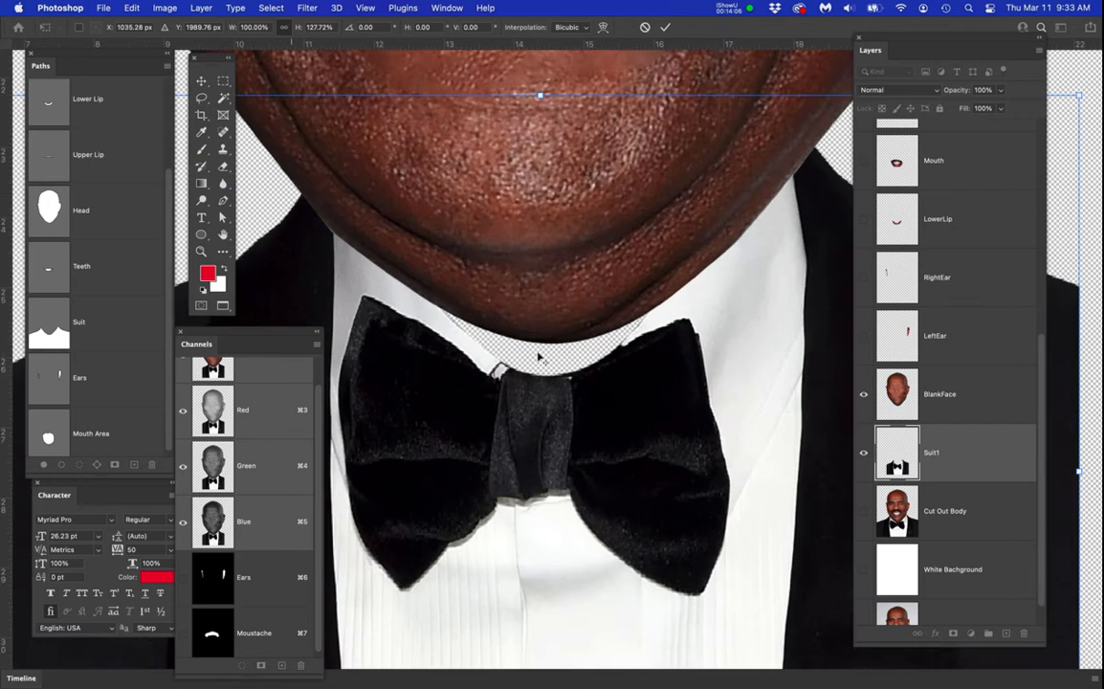
click(991, 456)
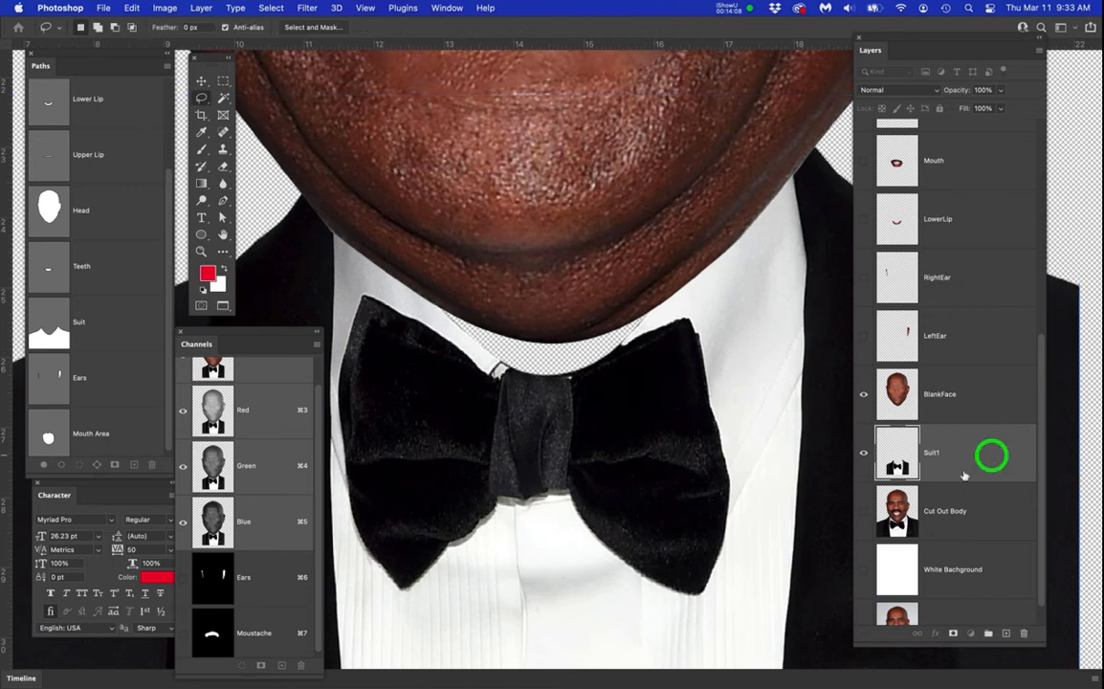
key(Return)
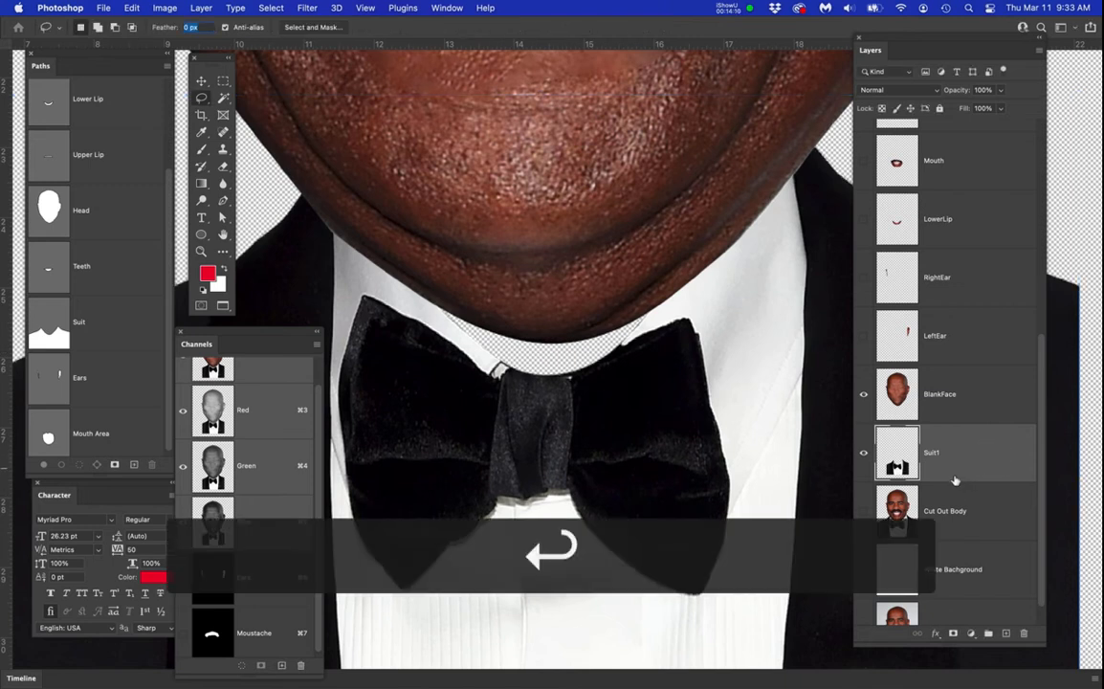
Create a new layer directly below Suit1 and sample the light grey of the shirt collar as the Brush colour
click(1006, 635)
drag(949, 480, 949, 542)
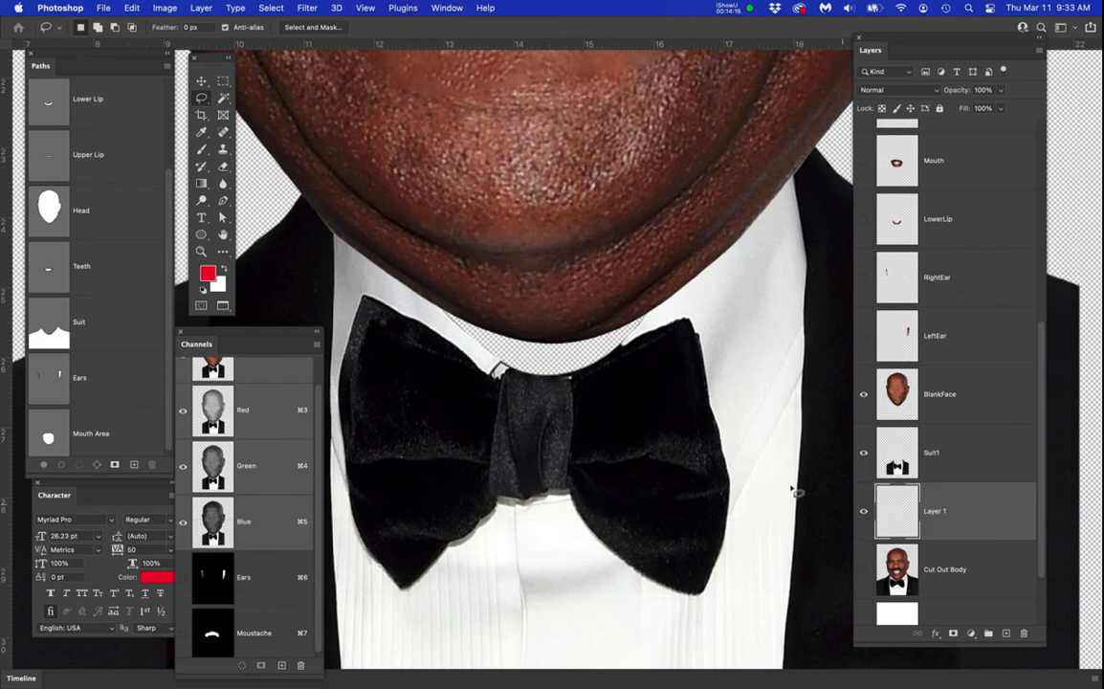
key(b)
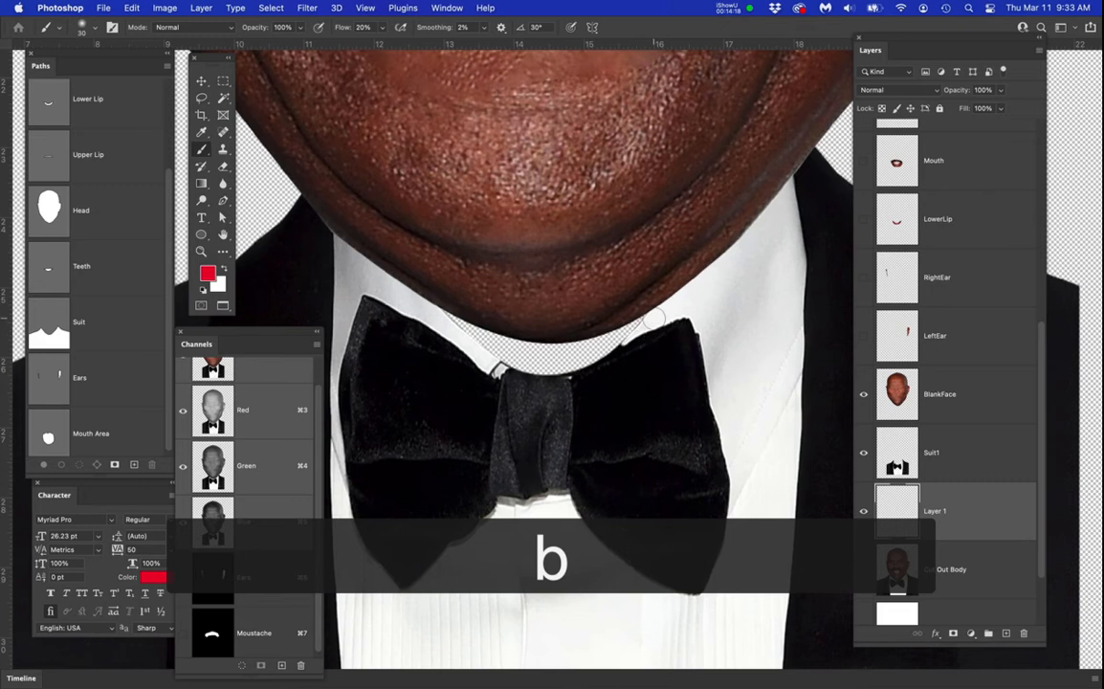
alt+click(702, 302)
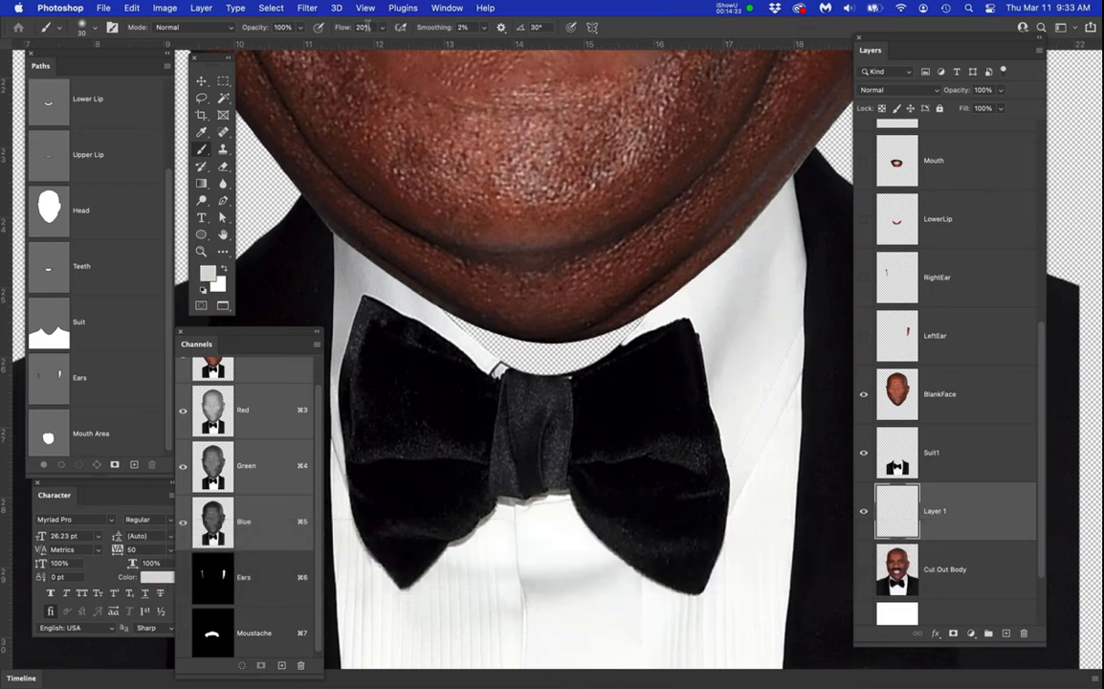
Enlarge the soft brush to 60 px and paint the transparent gap between chin and bow tie with the sampled colour
key(bracketright)
key(bracketright)
key(bracketright)
key(bracketright)
key(bracketright)
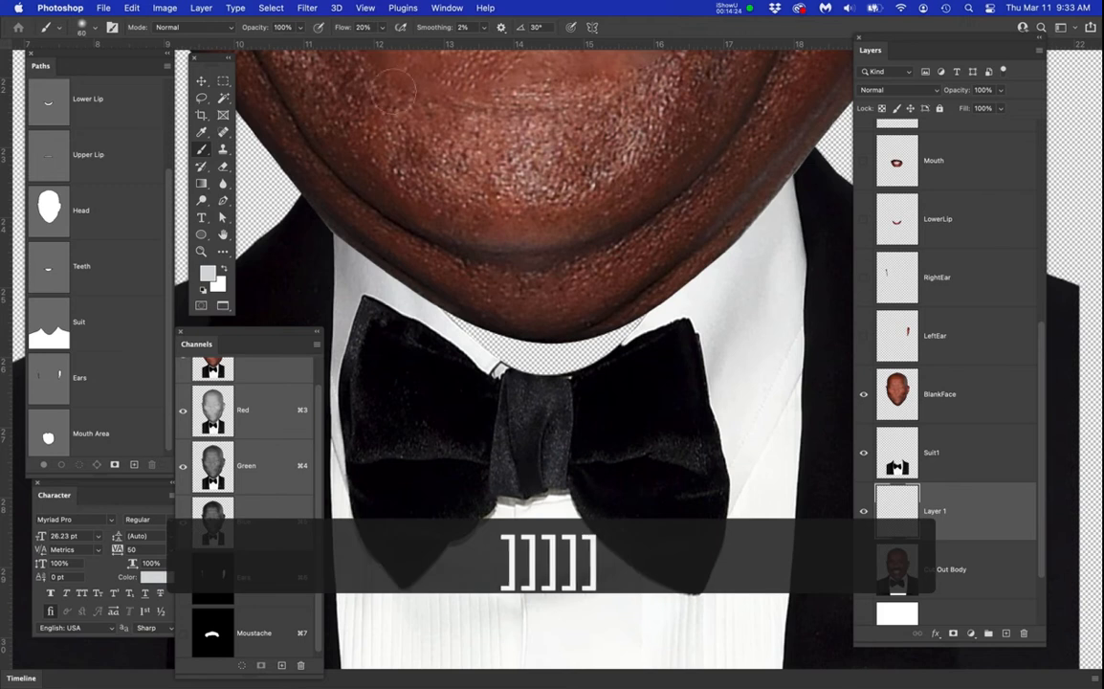
right_click(534, 301)
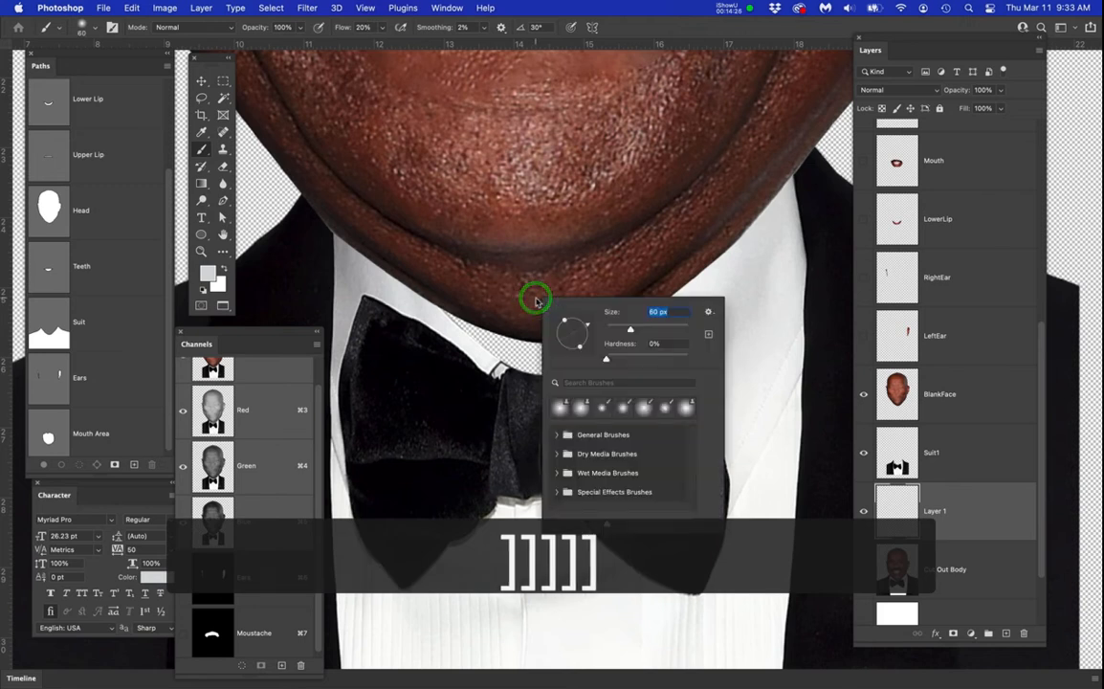
key(Return)
mouse_move(622, 344)
mouse_down()
mouse_move(502, 371)
mouse_move(647, 351)
mouse_move(603, 335)
mouse_move(679, 302)
mouse_move(477, 358)
mouse_move(472, 339)
mouse_move(410, 302)
mouse_move(447, 311)
mouse_move(459, 333)
mouse_move(404, 301)
mouse_move(708, 355)
mouse_move(683, 330)
mouse_move(602, 322)
mouse_move(629, 325)
mouse_move(458, 344)
mouse_move(445, 326)
mouse_move(459, 327)
mouse_move(431, 315)
mouse_move(601, 354)
mouse_move(582, 366)
mouse_move(551, 359)
mouse_up()
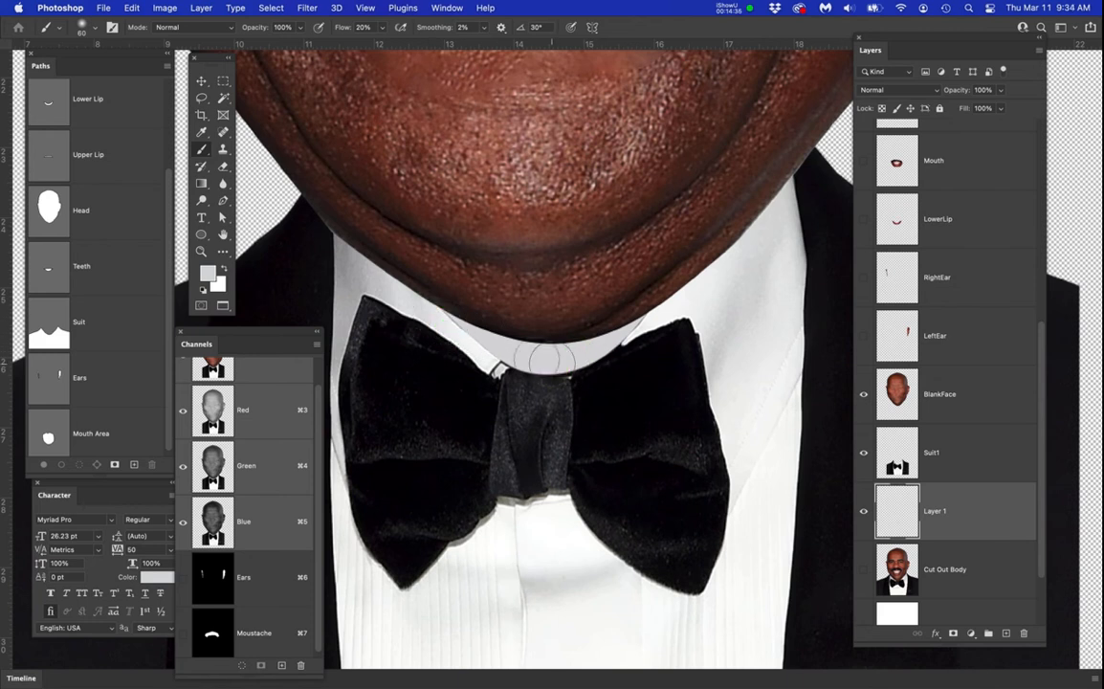
Sample a brighter white from the collar and paint over the lower edge of the filled area above the bow tie
scroll(468, 337, up, 5)
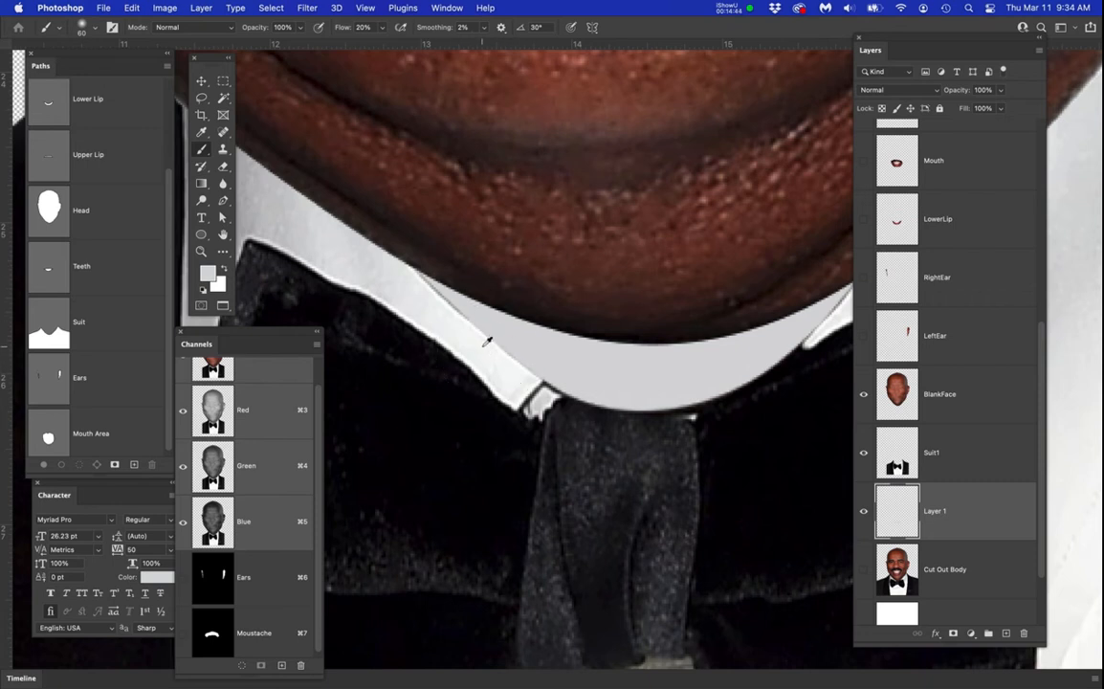
alt+click(483, 345)
mouse_move(525, 354)
mouse_down()
mouse_move(415, 259)
mouse_move(480, 320)
mouse_move(467, 328)
mouse_move(587, 404)
mouse_up()
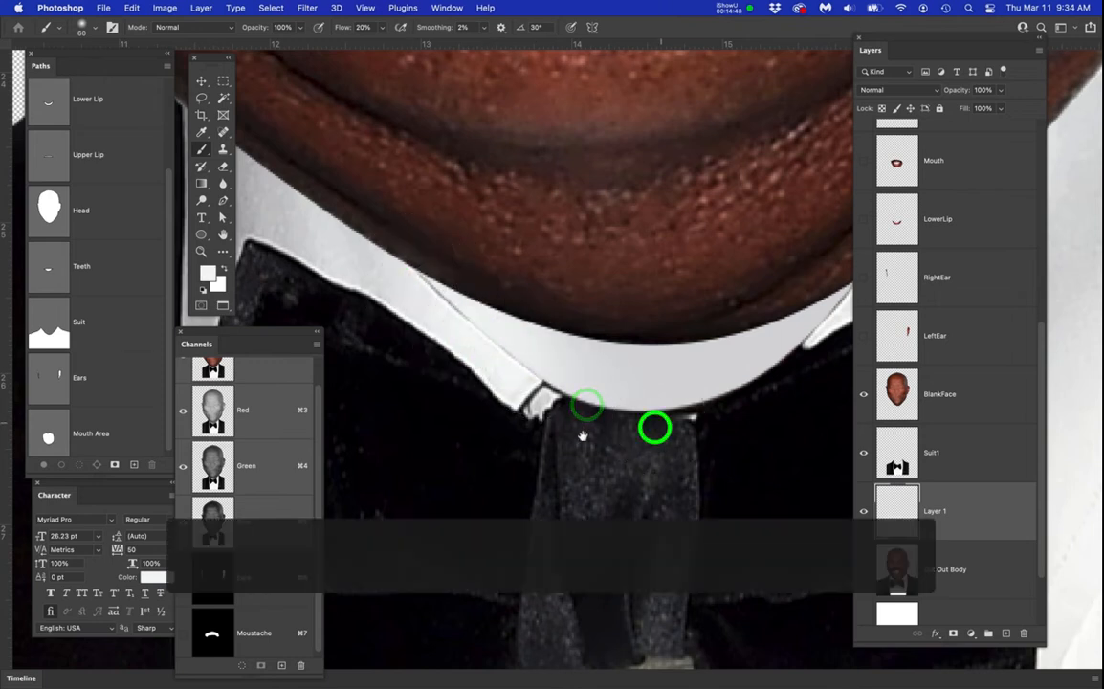
drag(660, 424, 483, 417)
mouse_move(617, 340)
mouse_down()
mouse_move(685, 273)
mouse_move(631, 343)
mouse_up()
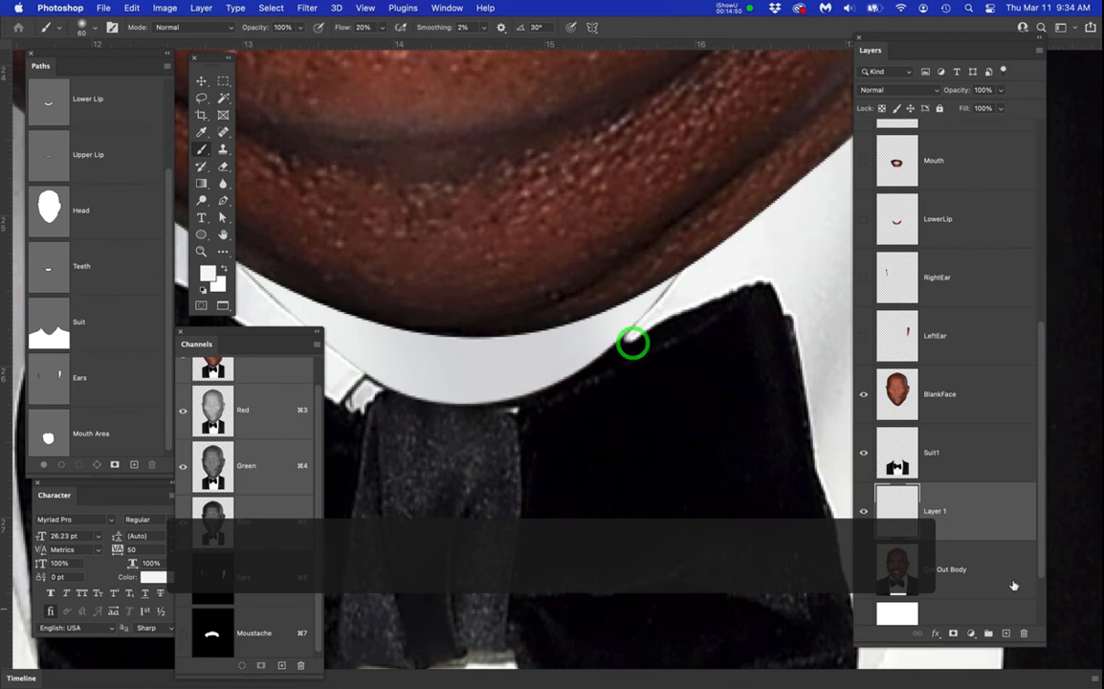
Make Suit1 the active layer and add a layer mask to it
click(942, 456)
click(954, 507)
click(960, 456)
click(964, 504)
click(974, 461)
click(966, 500)
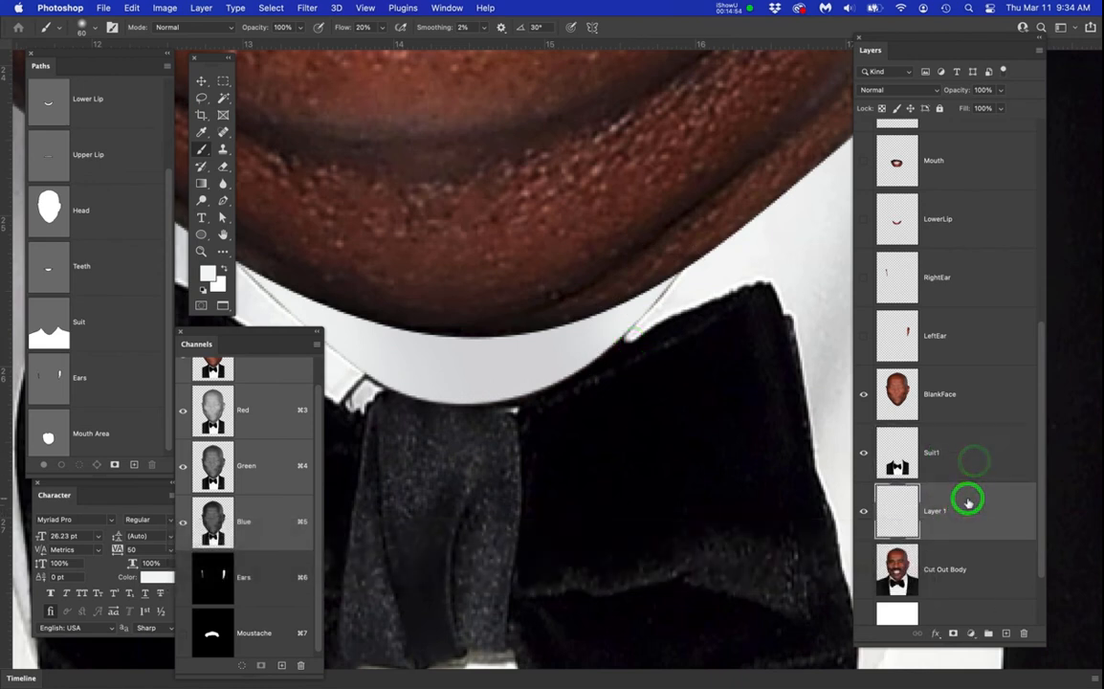
click(960, 452)
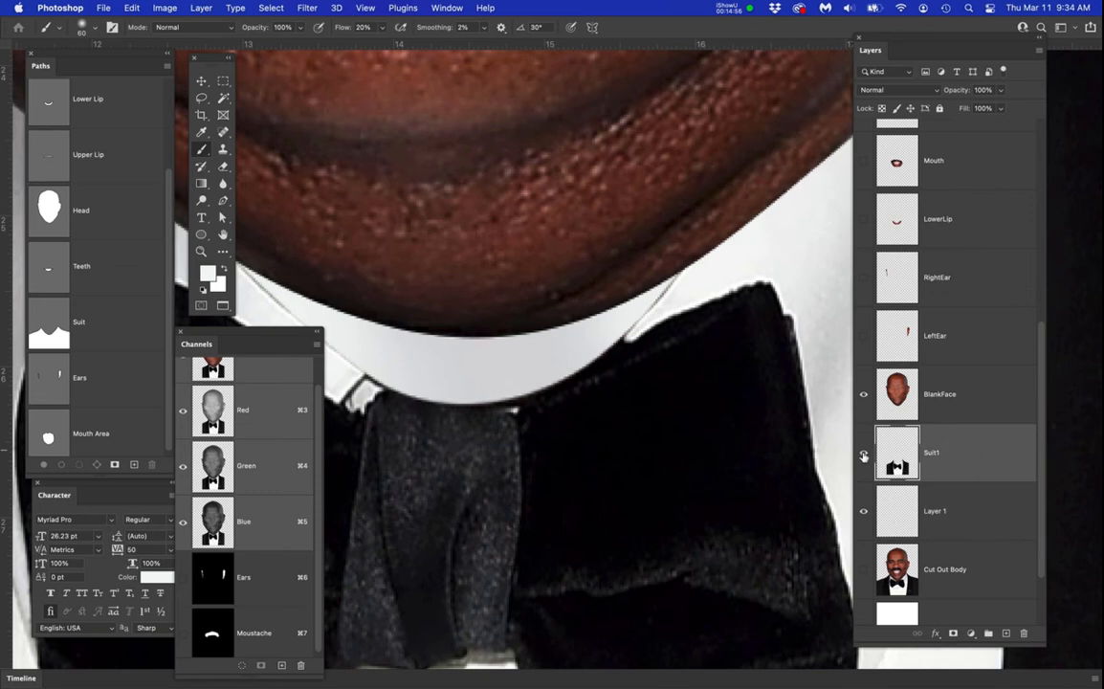
click(954, 633)
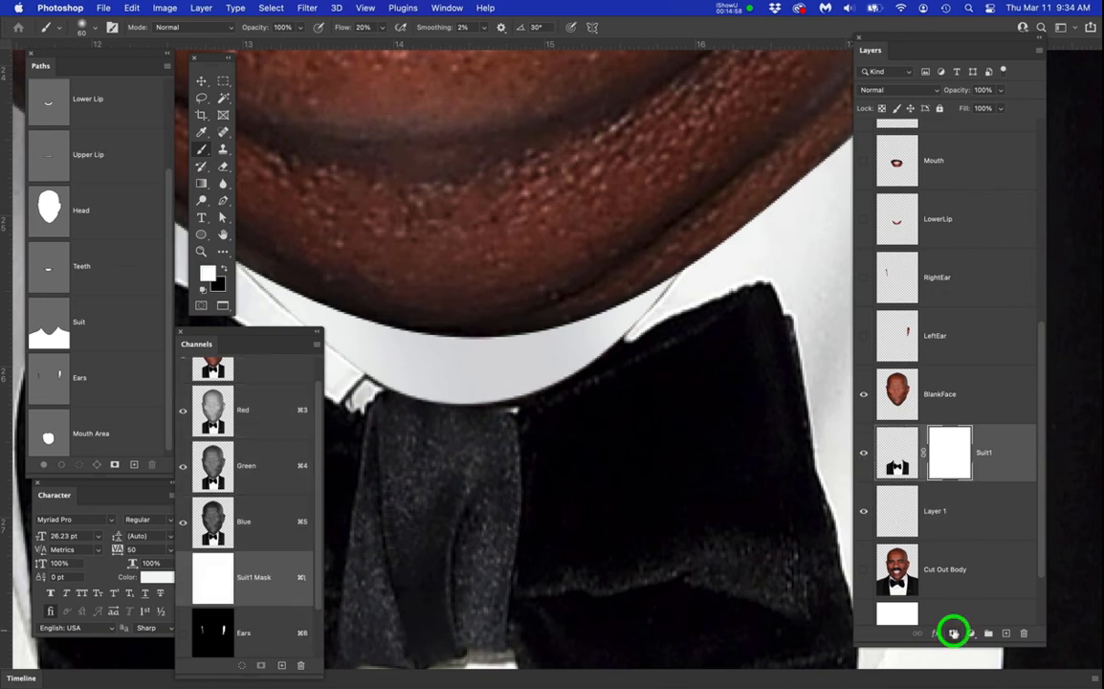
Paint black with a 15 px brush on the Suit1 mask to hide the dark seam line on the collar's right side
scroll(641, 292, up, 3)
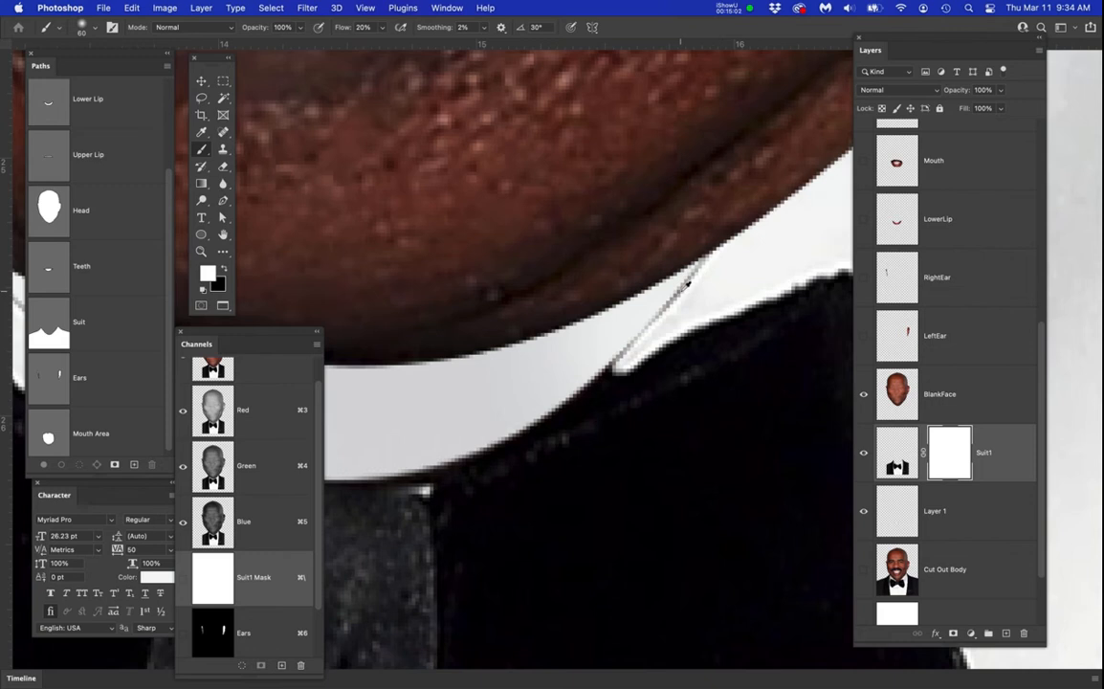
key(bracketleft)
key(bracketleft)
key(bracketleft)
key(bracketleft)
key(bracketleft)
key(bracketleft)
key(bracketleft)
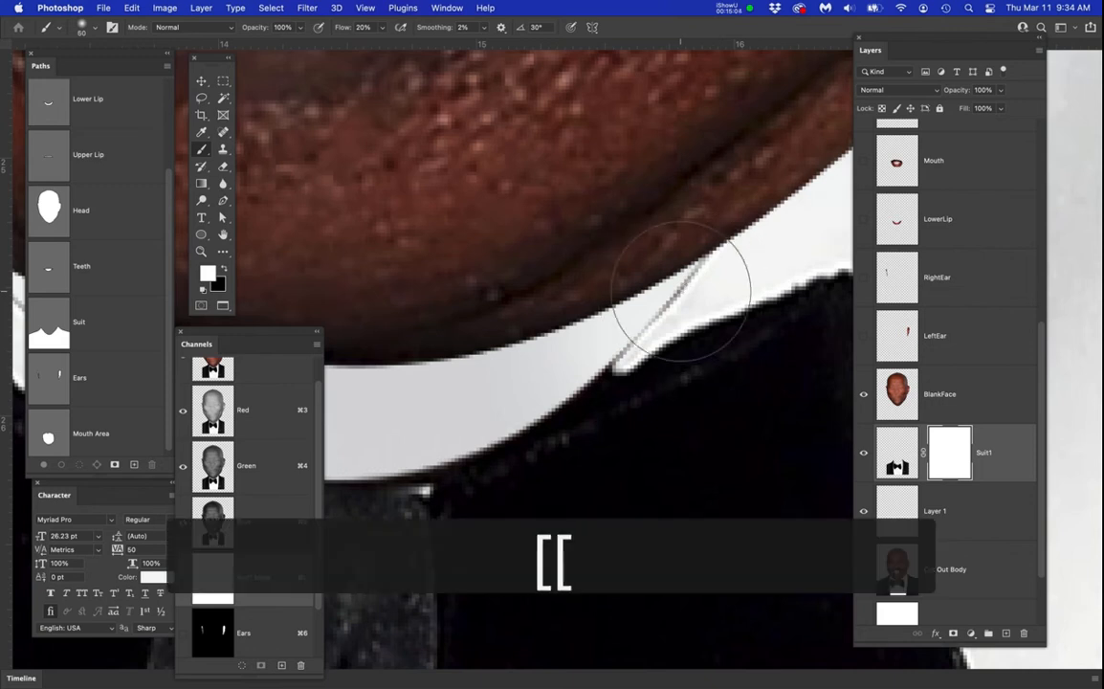
key(bracketleft)
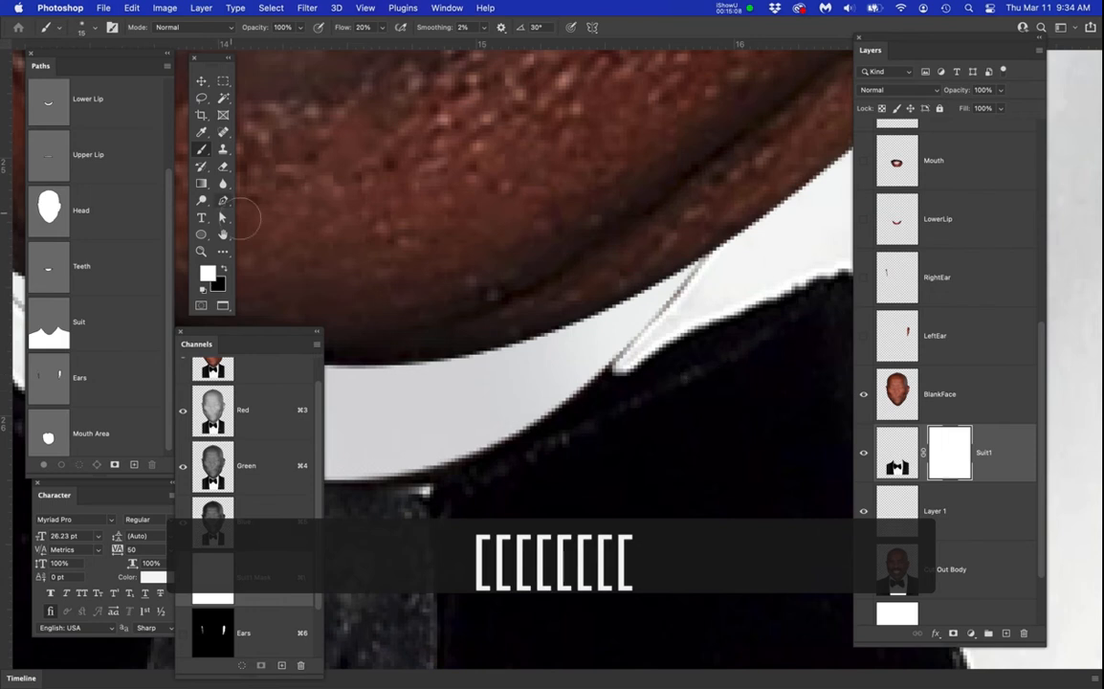
key(x)
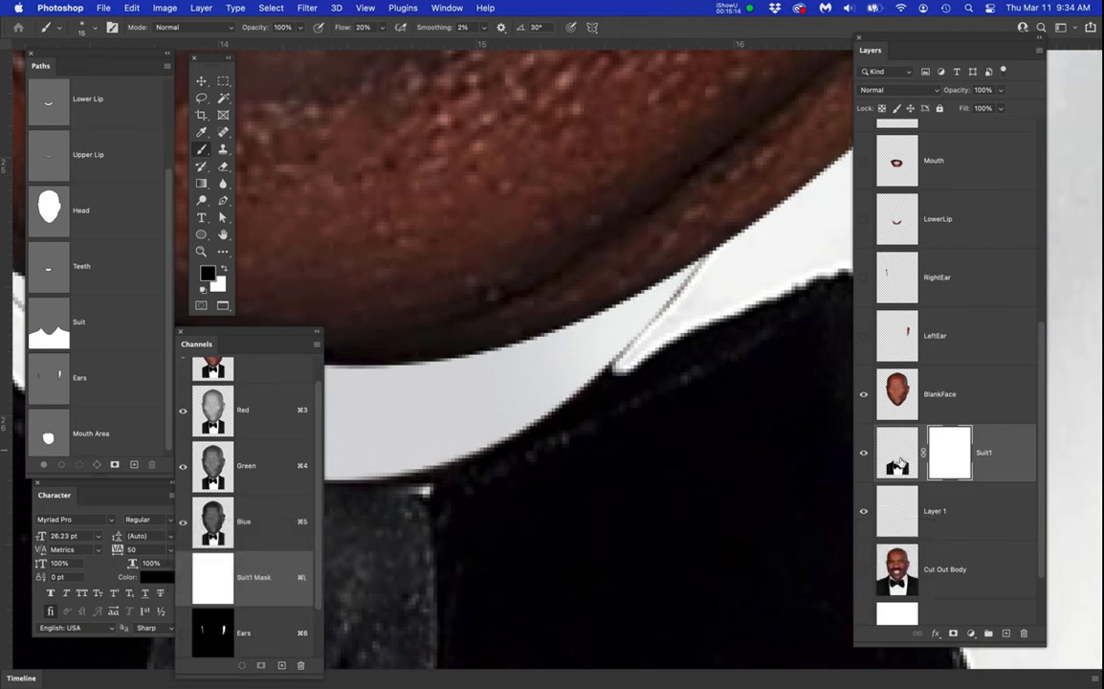
click(898, 451)
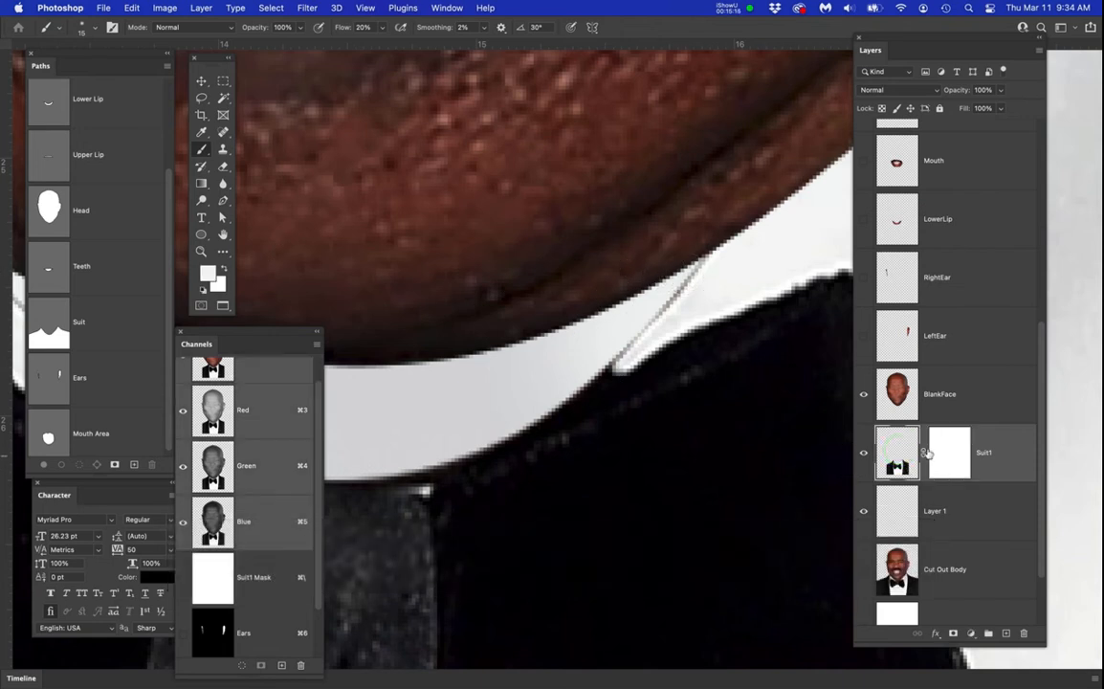
click(946, 449)
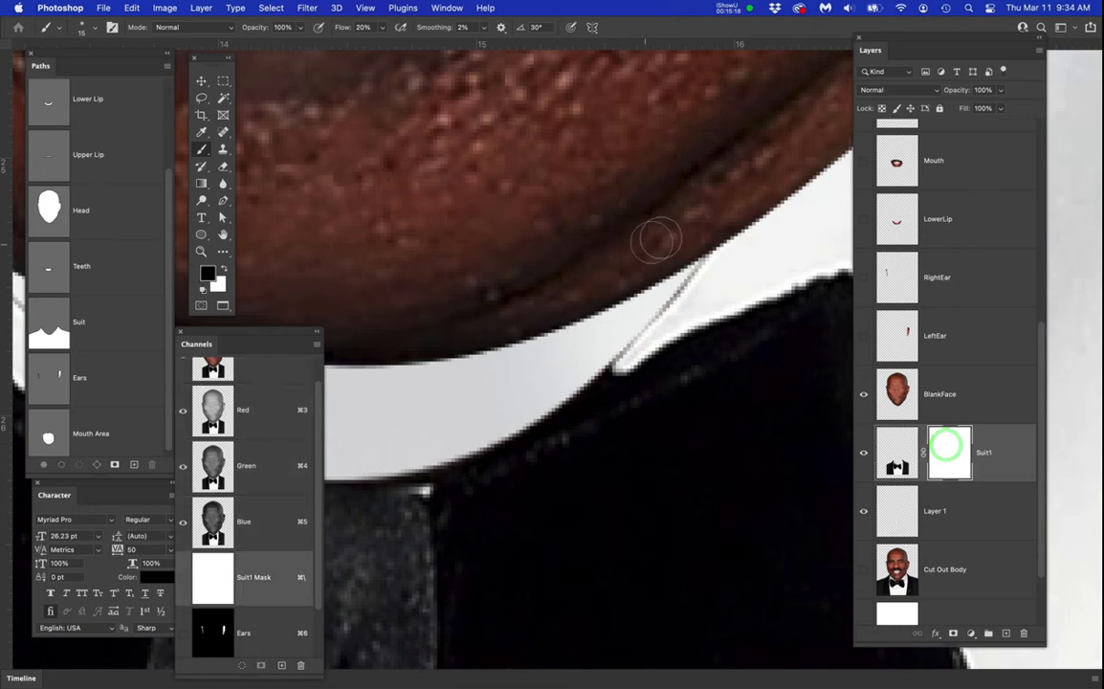
mouse_move(701, 267)
mouse_down()
mouse_move(613, 352)
mouse_move(564, 320)
mouse_up()
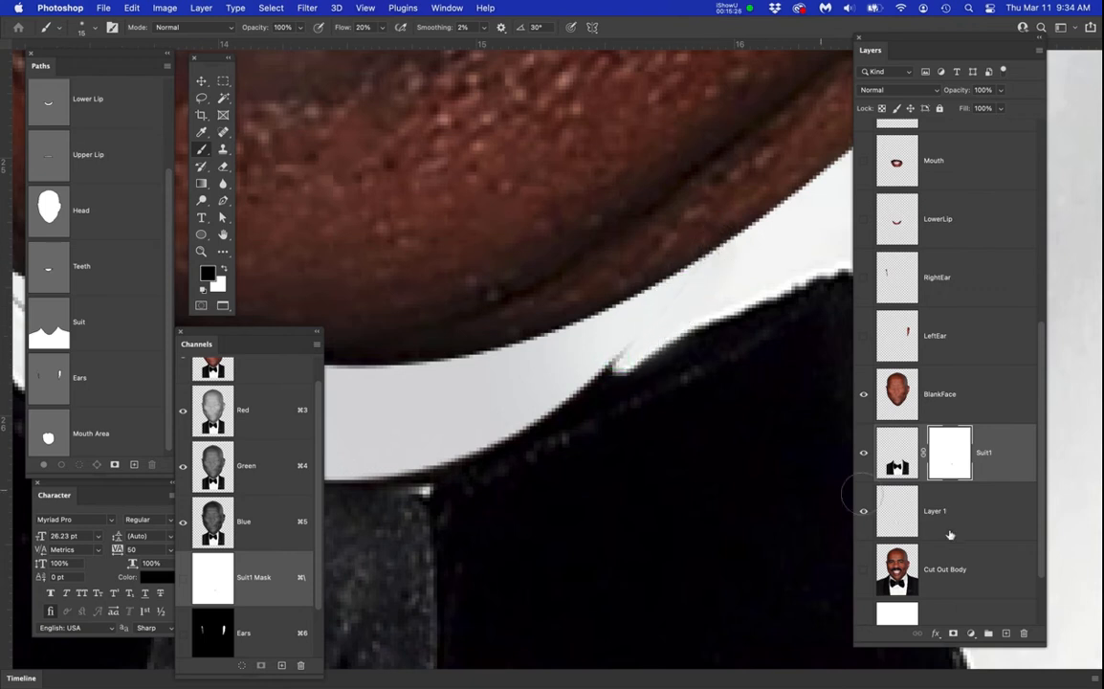
Mask out the dark seam line on the collar's left side and along the top of the bow tie
drag(473, 397, 594, 386)
drag(523, 402, 727, 417)
mouse_move(513, 292)
mouse_down()
mouse_move(379, 222)
mouse_move(515, 350)
mouse_move(591, 411)
mouse_move(385, 224)
mouse_move(601, 411)
mouse_move(380, 219)
mouse_move(525, 334)
mouse_move(527, 319)
mouse_up()
scroll(530, 318, down, 4)
key(space)
drag(627, 363, 586, 386)
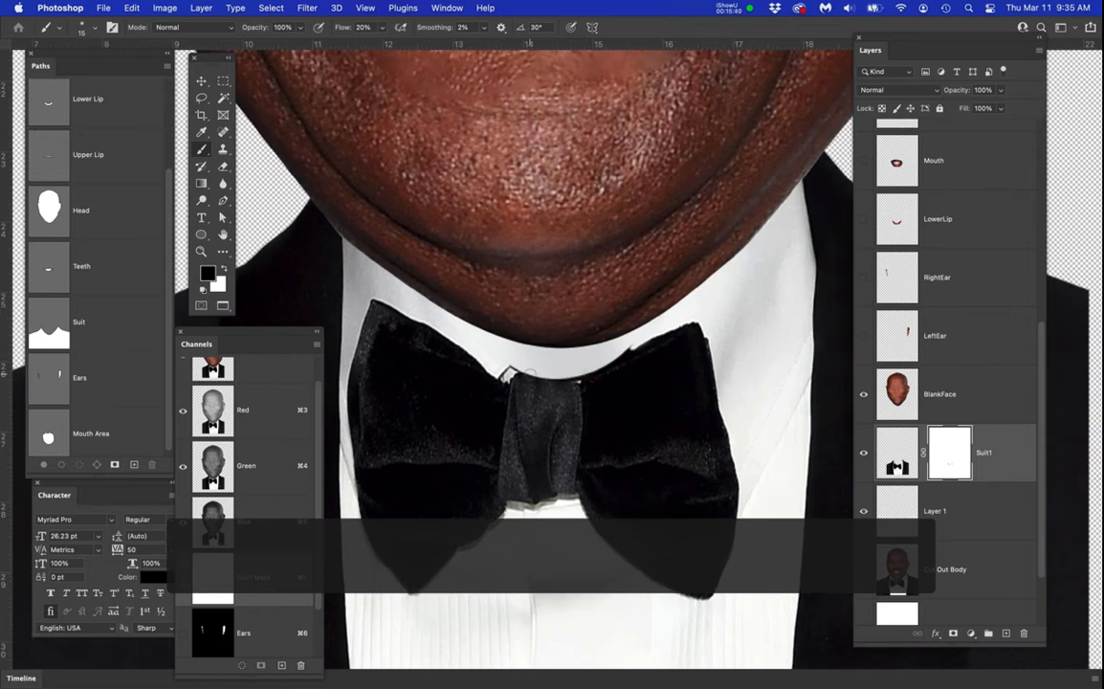
Merge Suit1 and the painted collar layer into a single layer and save the document
click(950, 518)
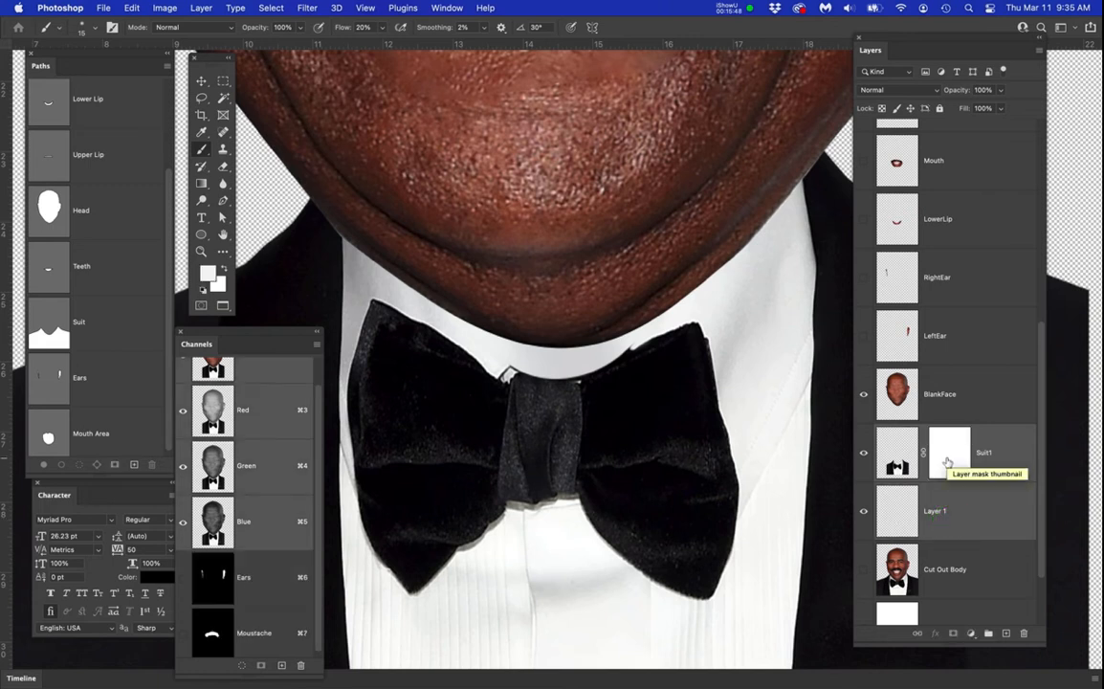
key(super+e)
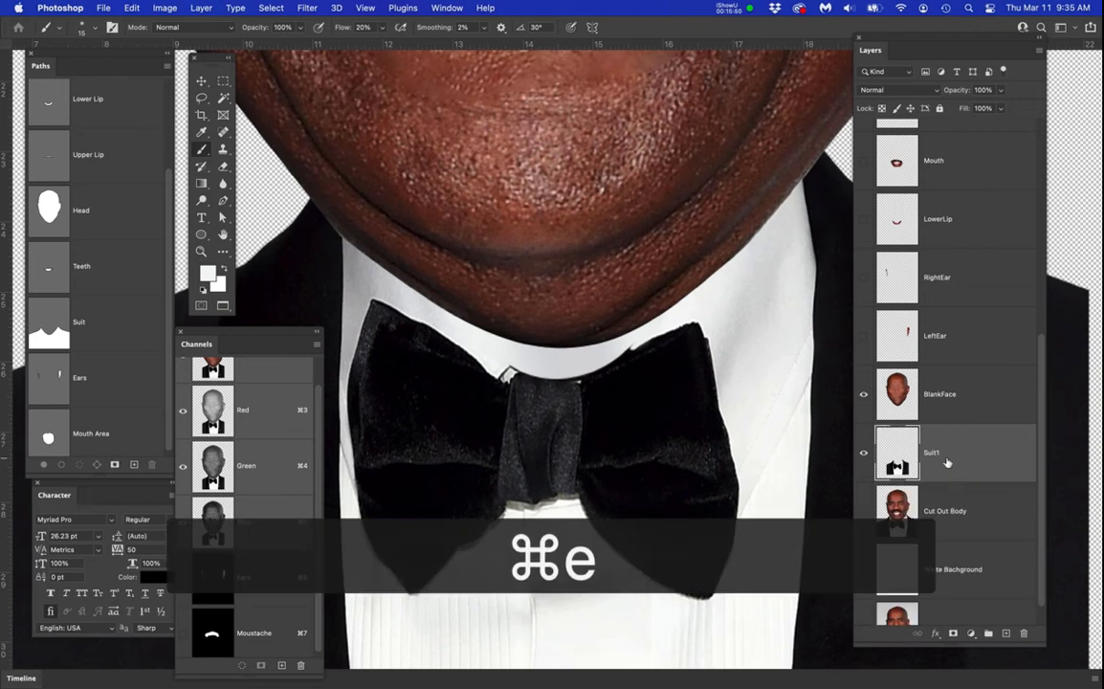
key(super+s)
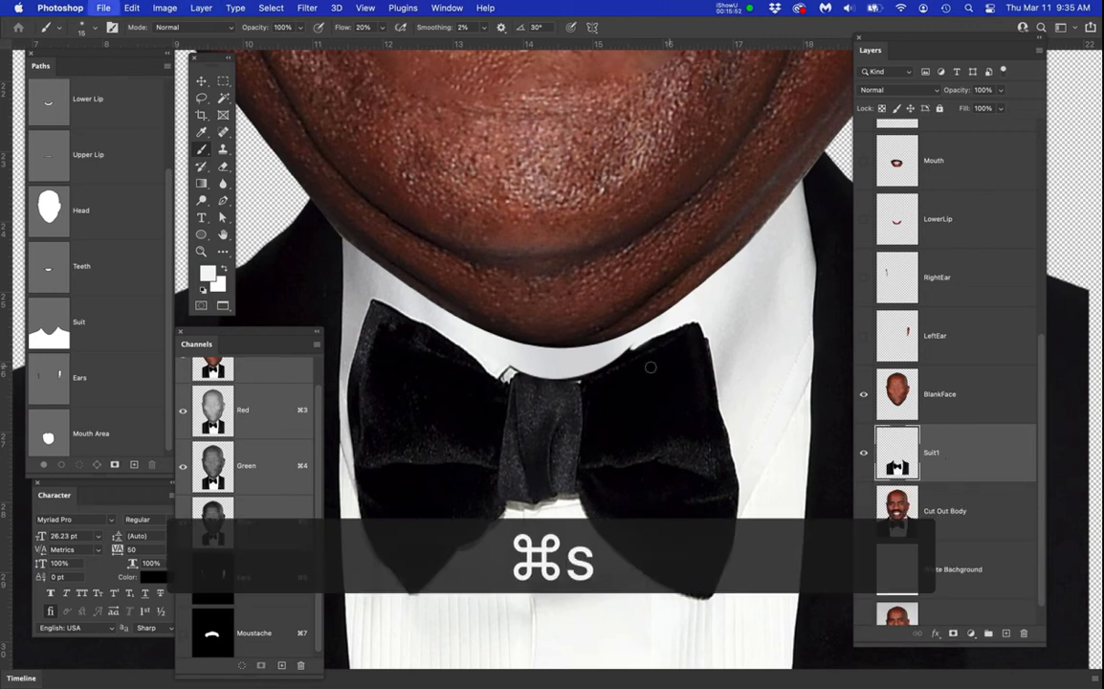
scroll(642, 361, down, 6)
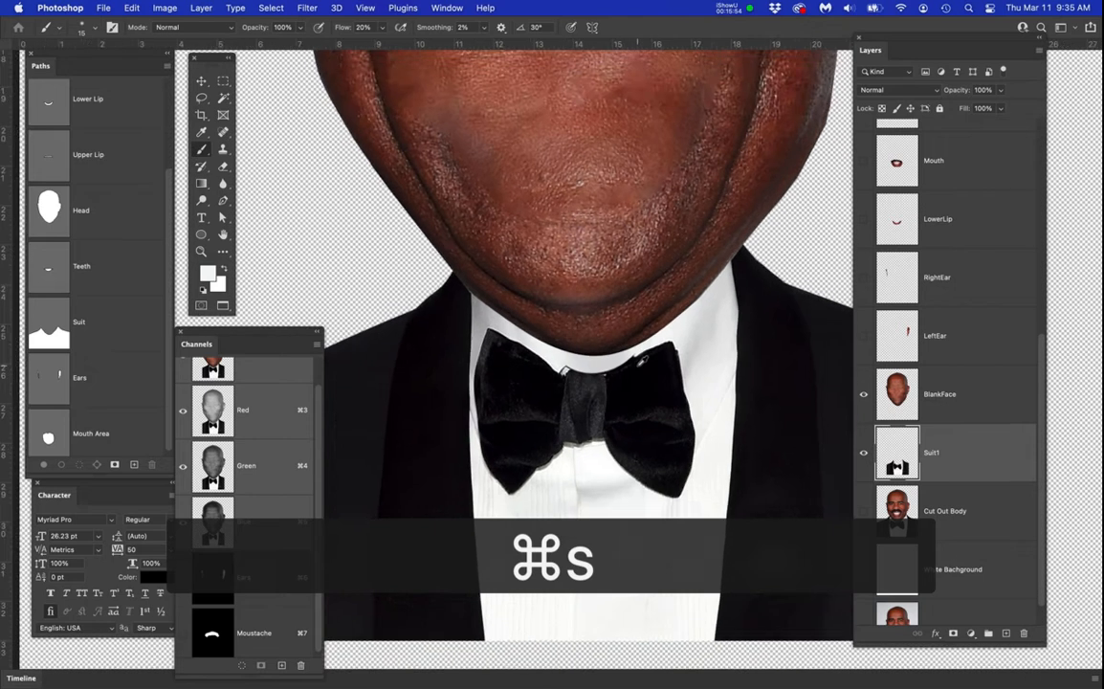
Show the original portrait layer Clicky on top of the featureless head and suit
drag(666, 343, 652, 457)
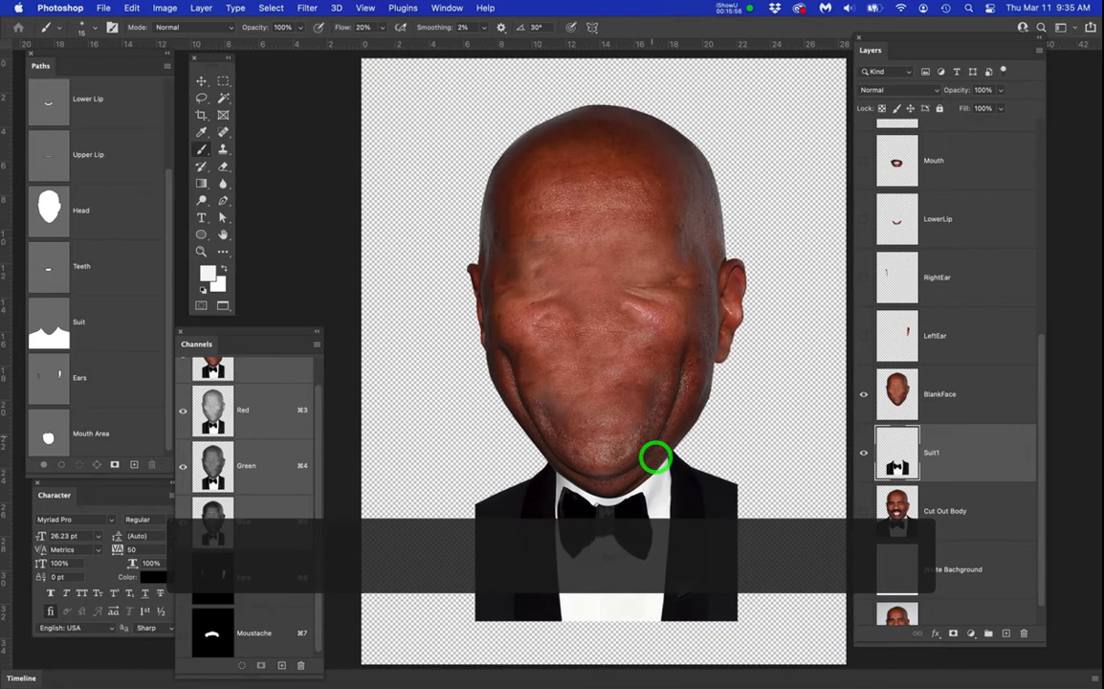
scroll(643, 375, up, 3)
scroll(645, 374, up, 1)
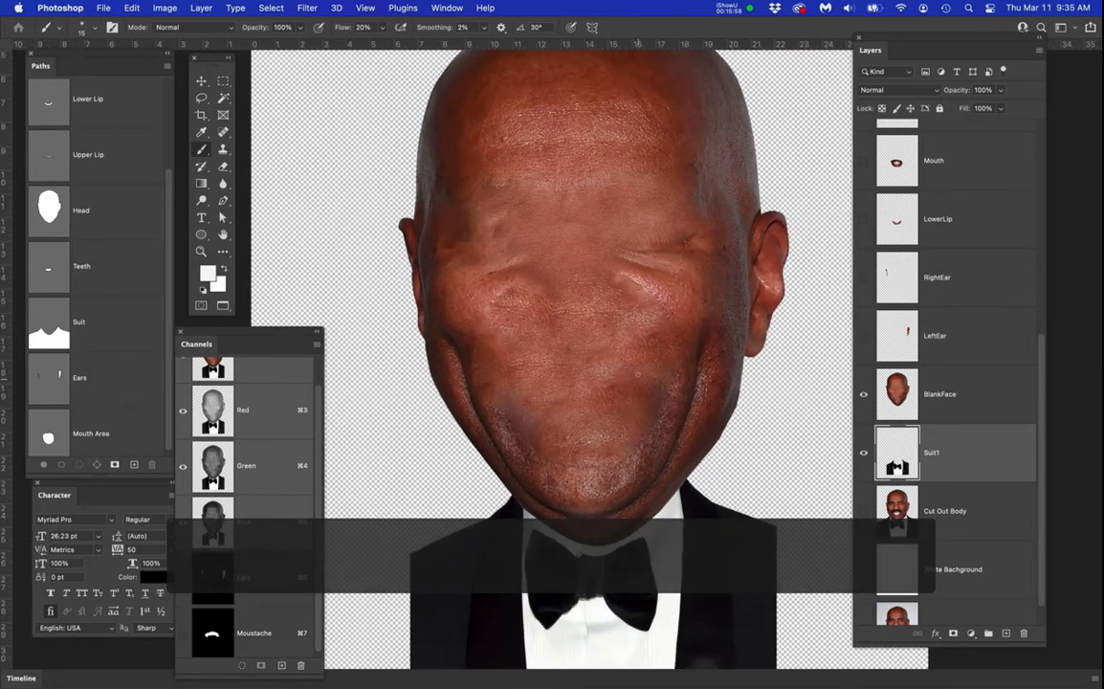
scroll(966, 266, up, 7)
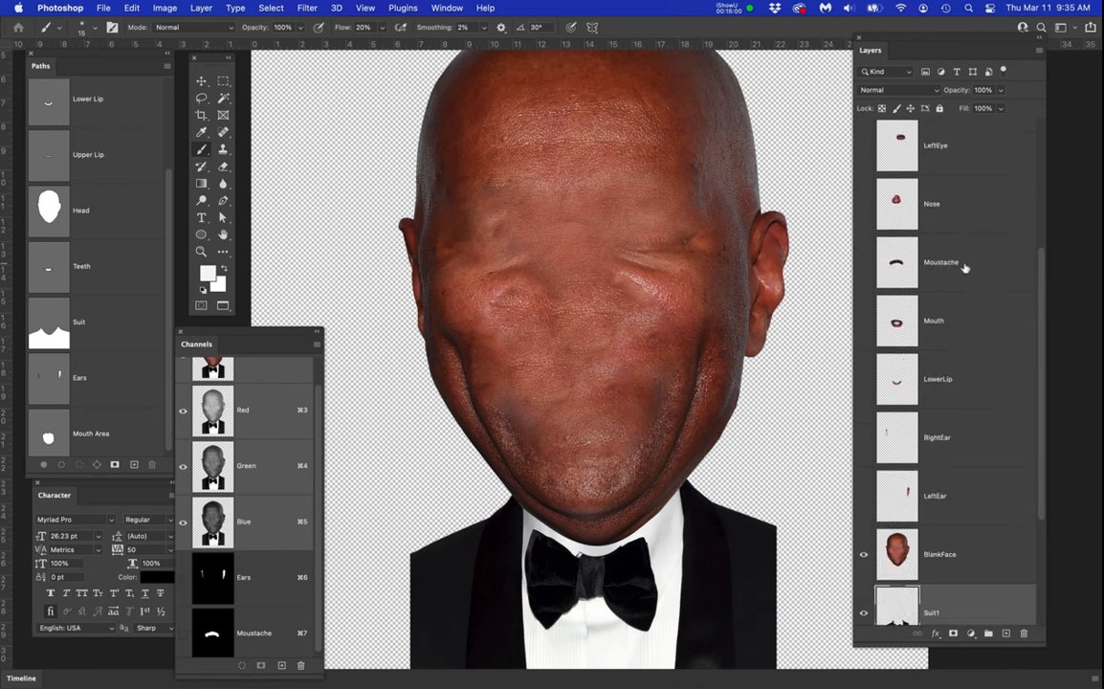
click(865, 151)
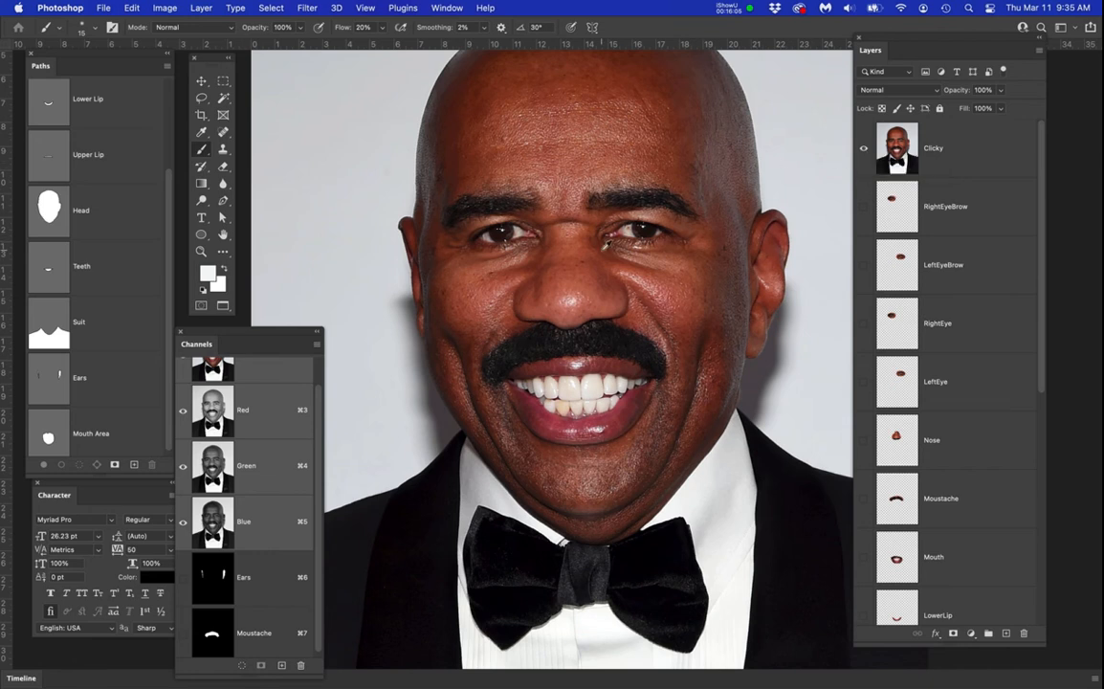
scroll(601, 244, up, 3)
scroll(602, 244, up, 1)
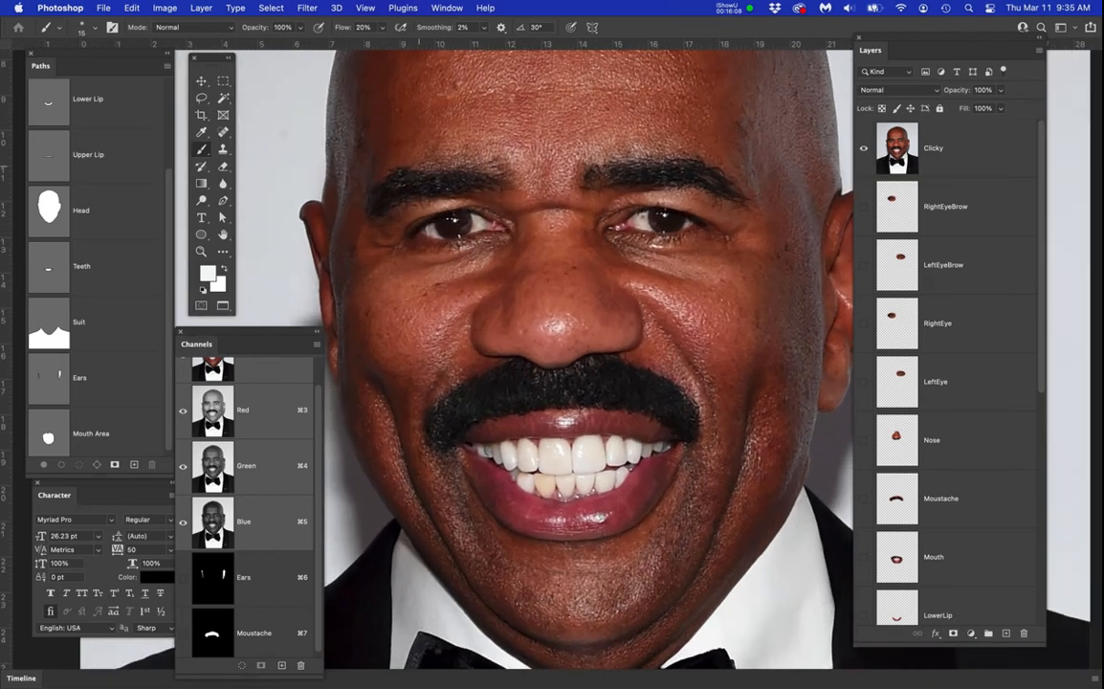
Place a horizontal guide across both pupils and a vertical guide through each pupil of the original portrait
drag(542, 46, 572, 221)
drag(8, 103, 454, 194)
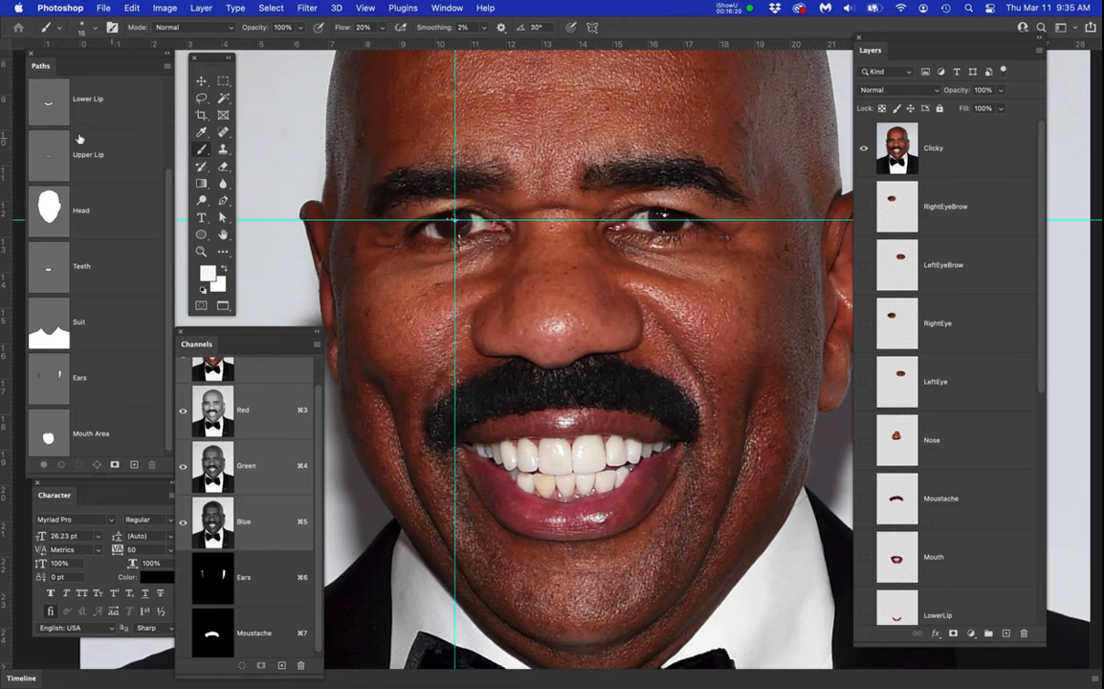
right_click(10, 107)
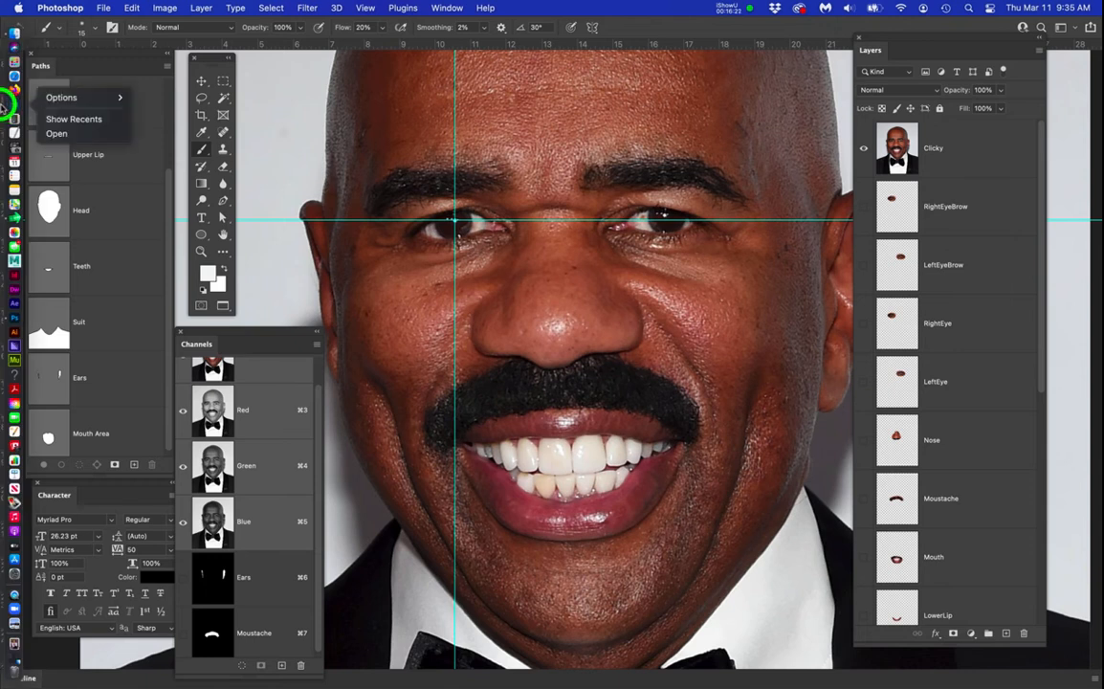
click(1071, 341)
drag(9, 110, 668, 226)
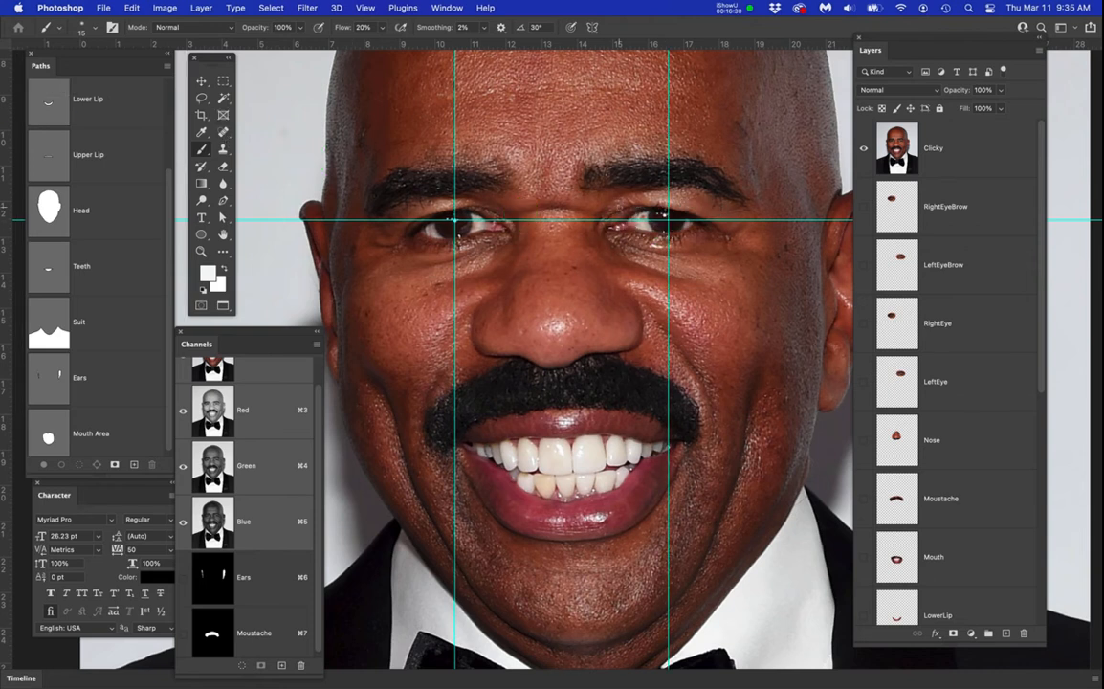
Hide the Clicky layer and show RightEye and LeftEye to compare the eye positions with the guides
click(863, 150)
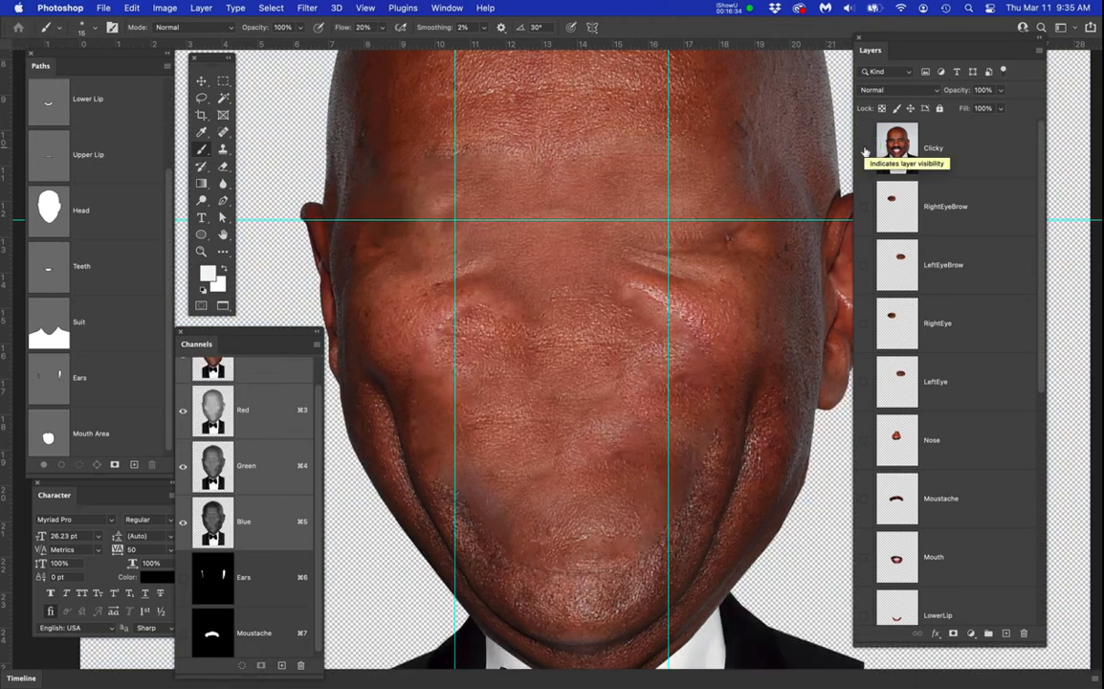
click(863, 324)
click(865, 382)
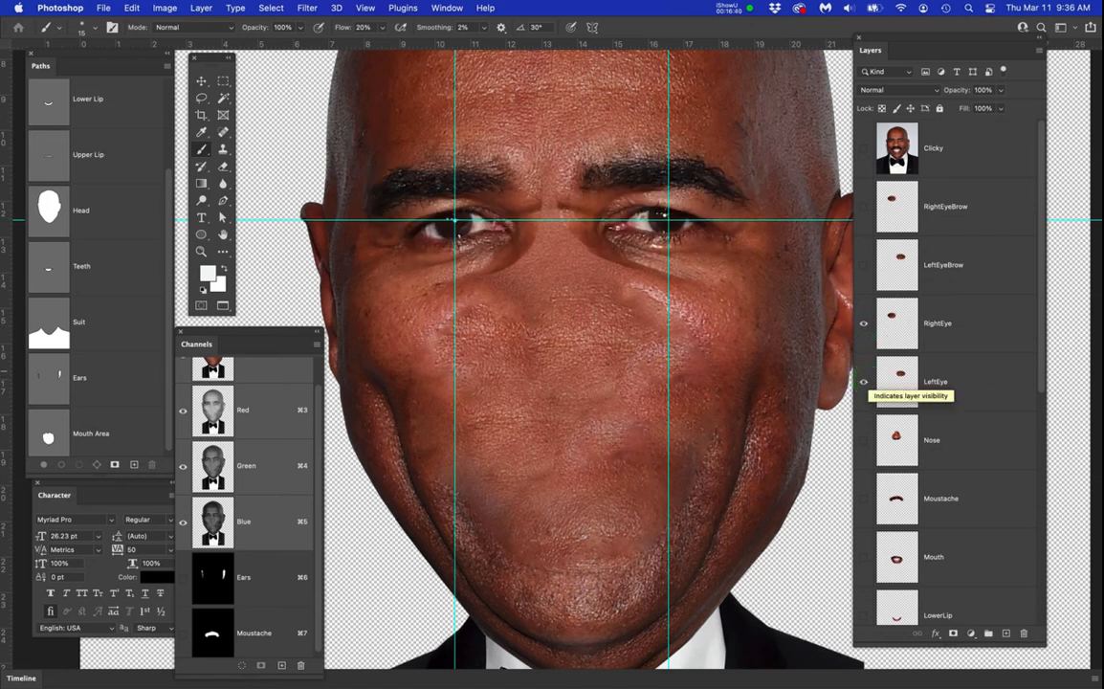
scroll(527, 215, up, 5)
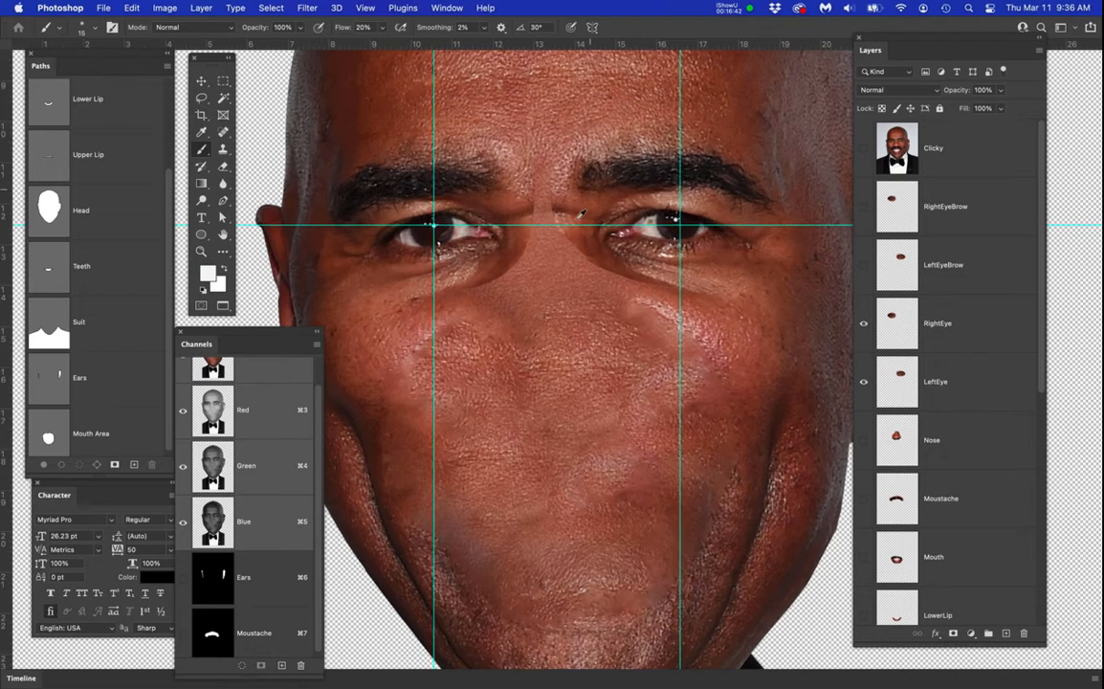
scroll(513, 264, down, 4)
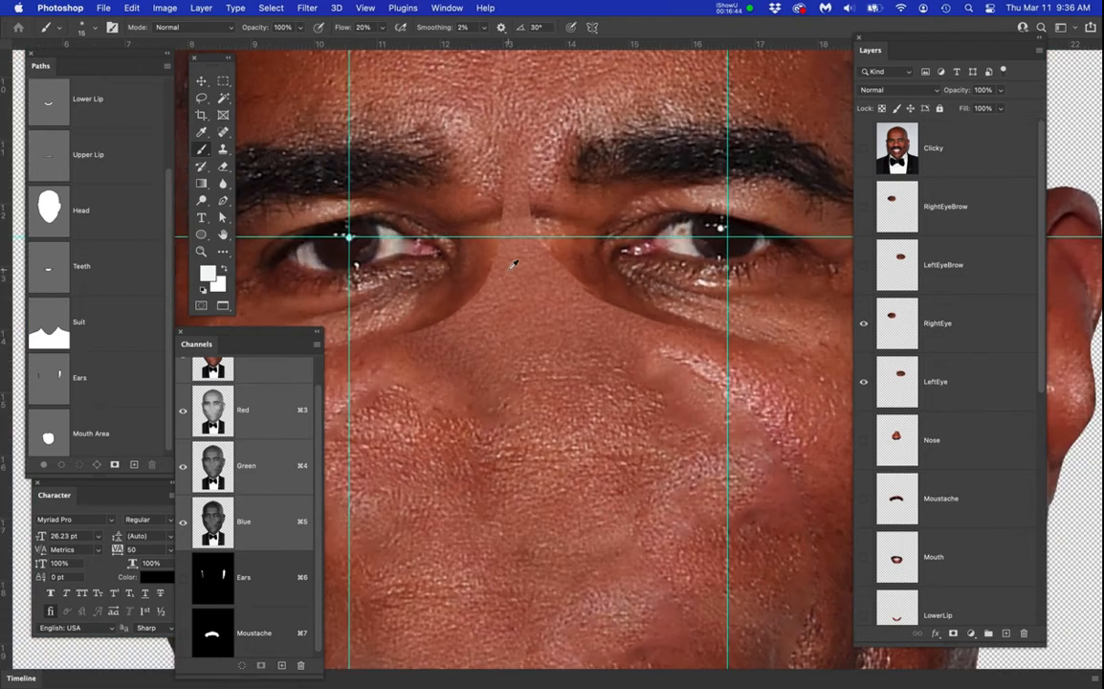
drag(519, 285, 617, 293)
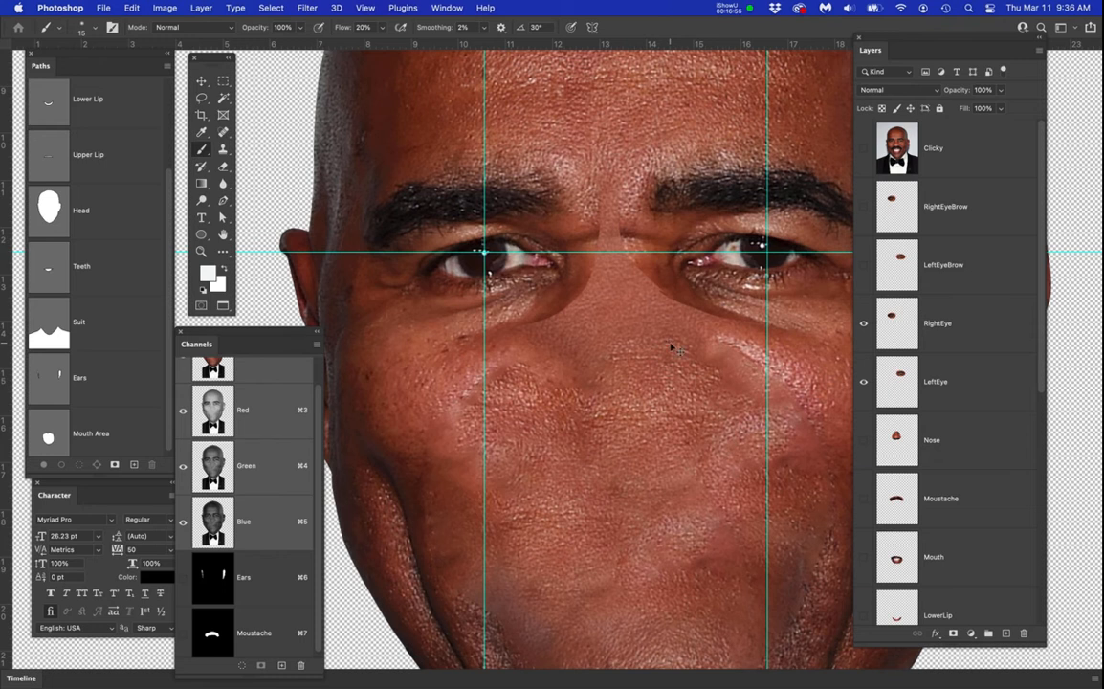
Toggle the guides to check the eyes' alignment and leave them hidden
key(super+semicolon)
key(super+semicolon)
key(super+semicolon)
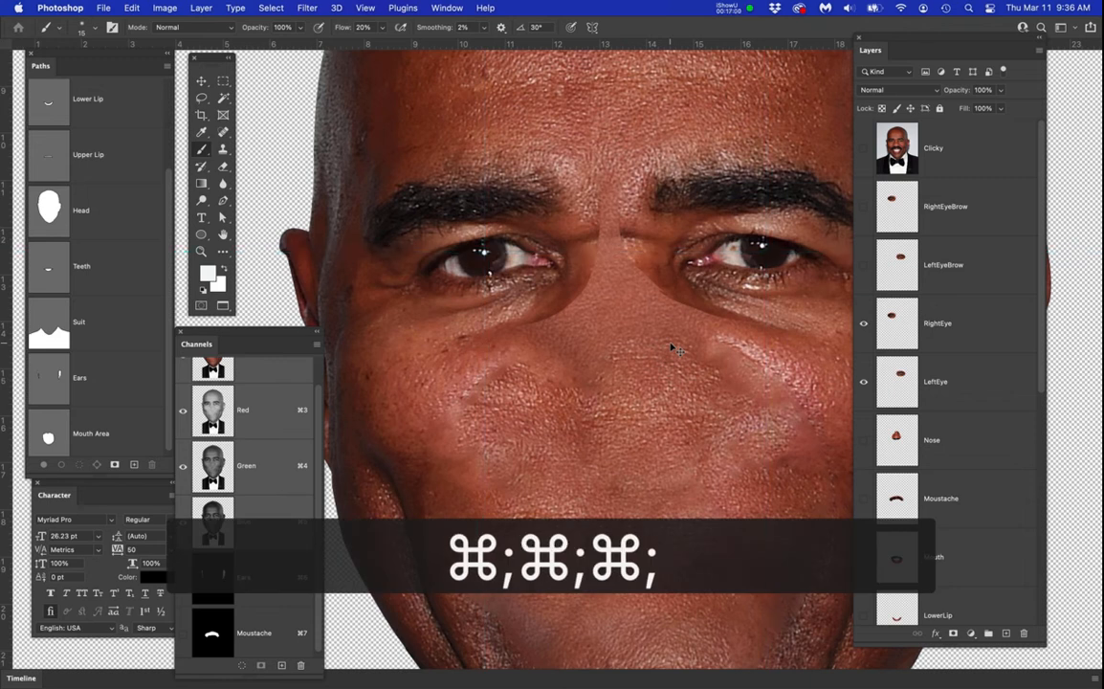
key(super+semicolon)
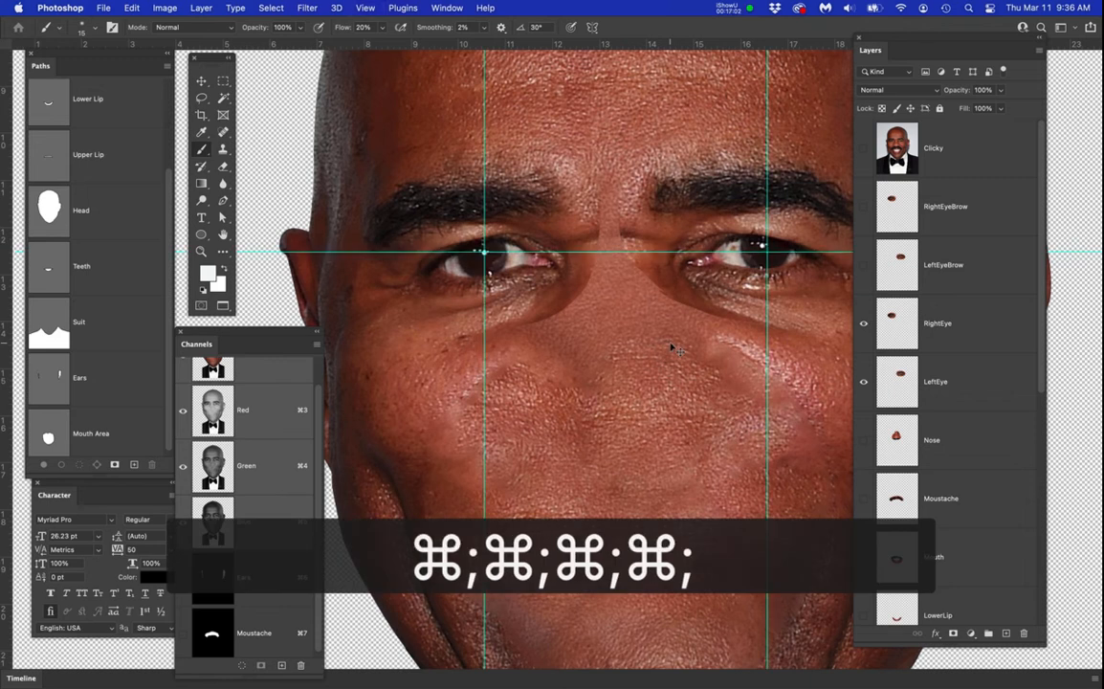
key(super+semicolon)
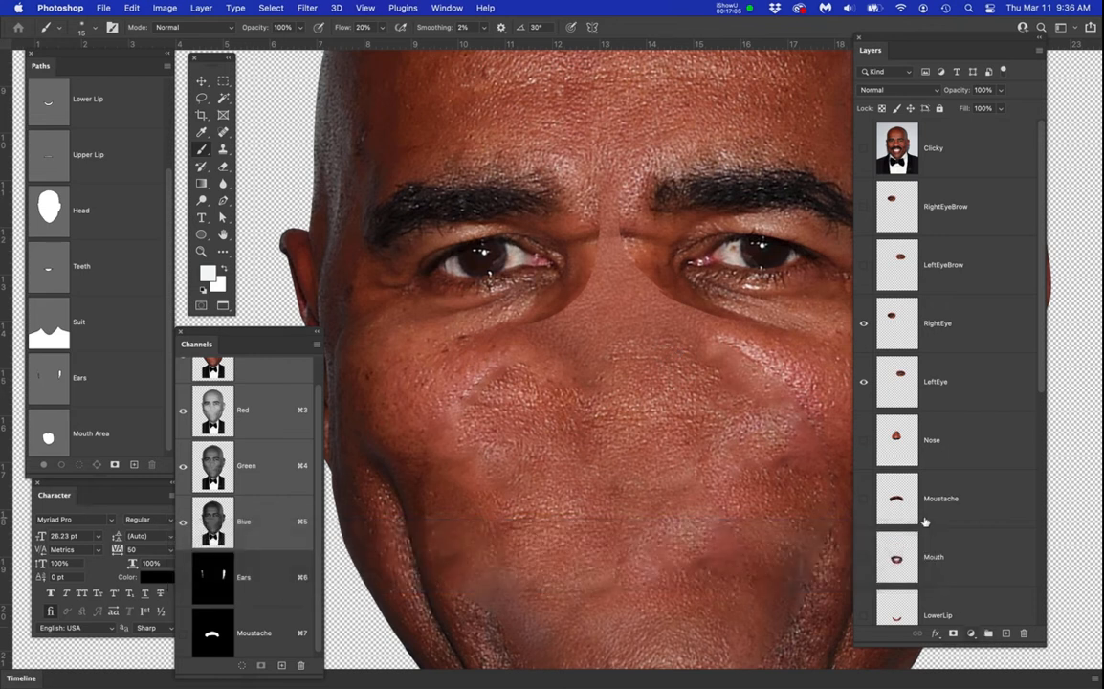
Hide the BlankFace layer and add a layer mask to both RightEye and LeftEye
scroll(924, 519, down, 5)
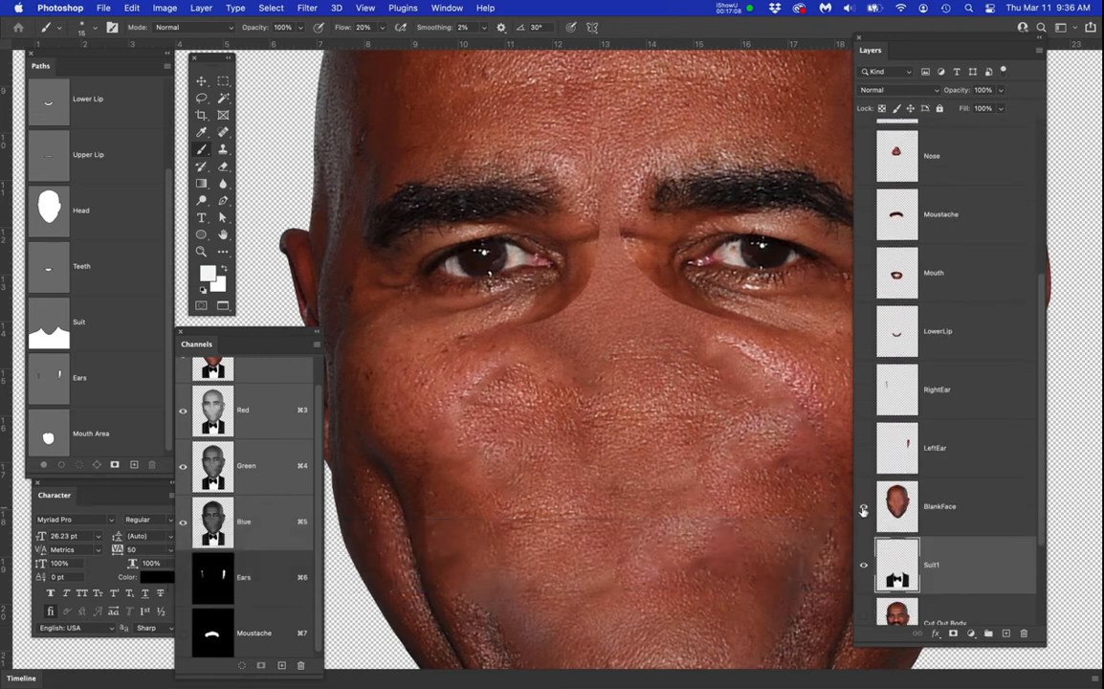
click(863, 510)
scroll(923, 440, up, 5)
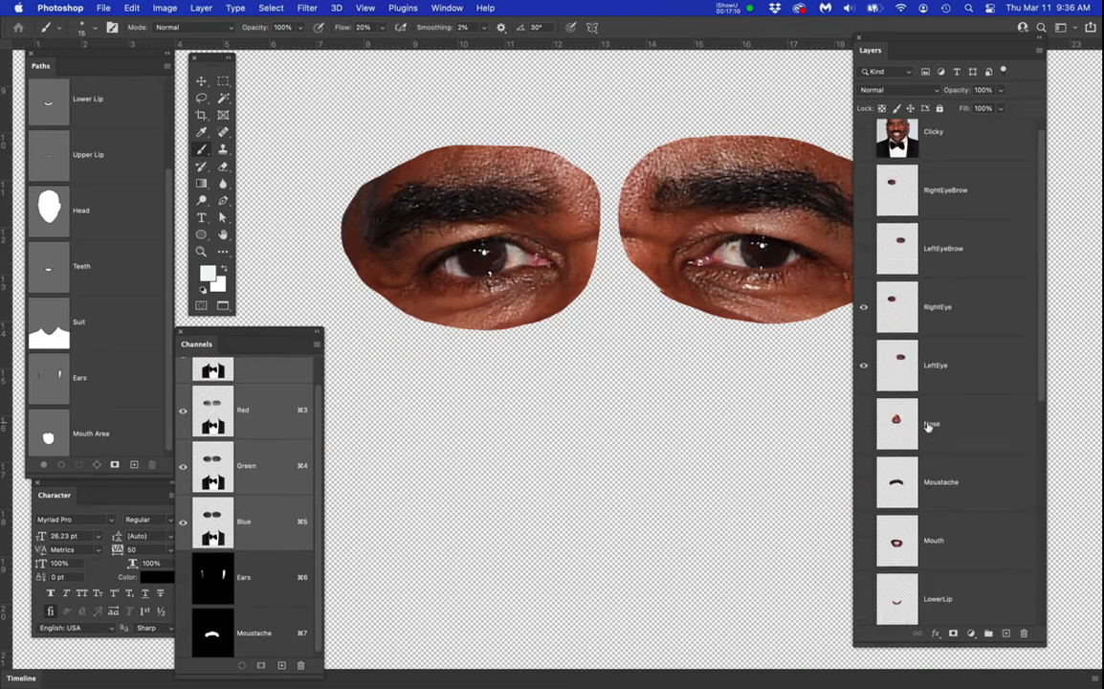
click(972, 331)
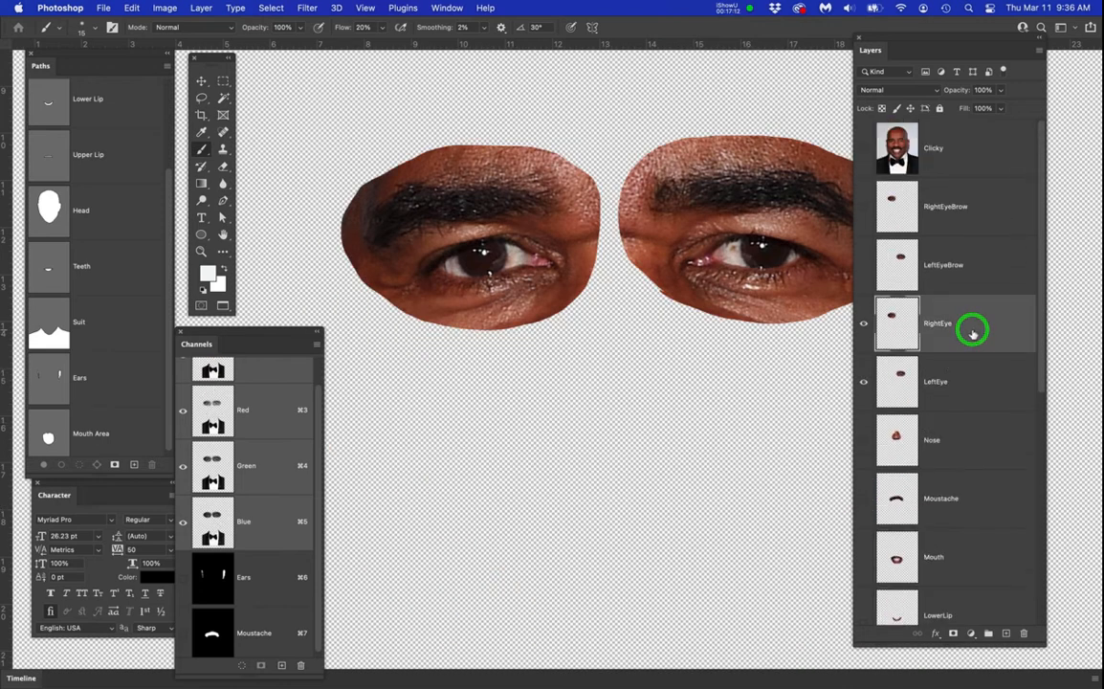
click(953, 633)
click(971, 388)
click(953, 633)
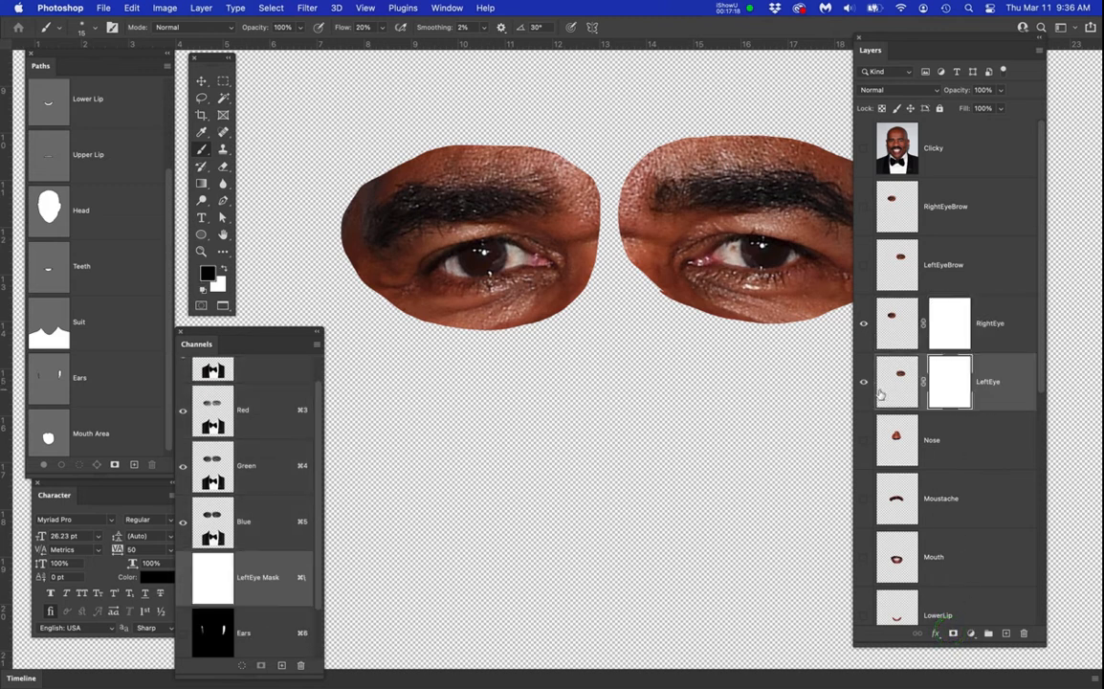
Make the RightEye mask active and set the brush to 70 px with 30% flow
click(950, 331)
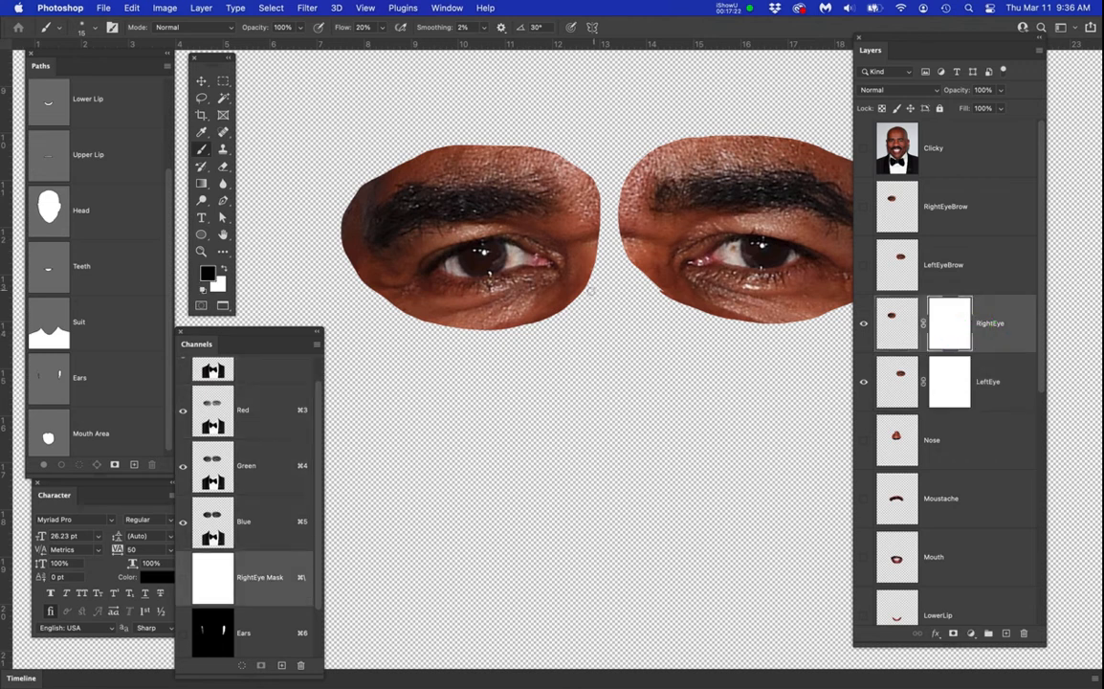
key(bracketright)
key(bracketright)
key(bracketright)
key(bracketright)
key(bracketright)
key(bracketright)
key(bracketright)
key(bracketright)
key(bracketright)
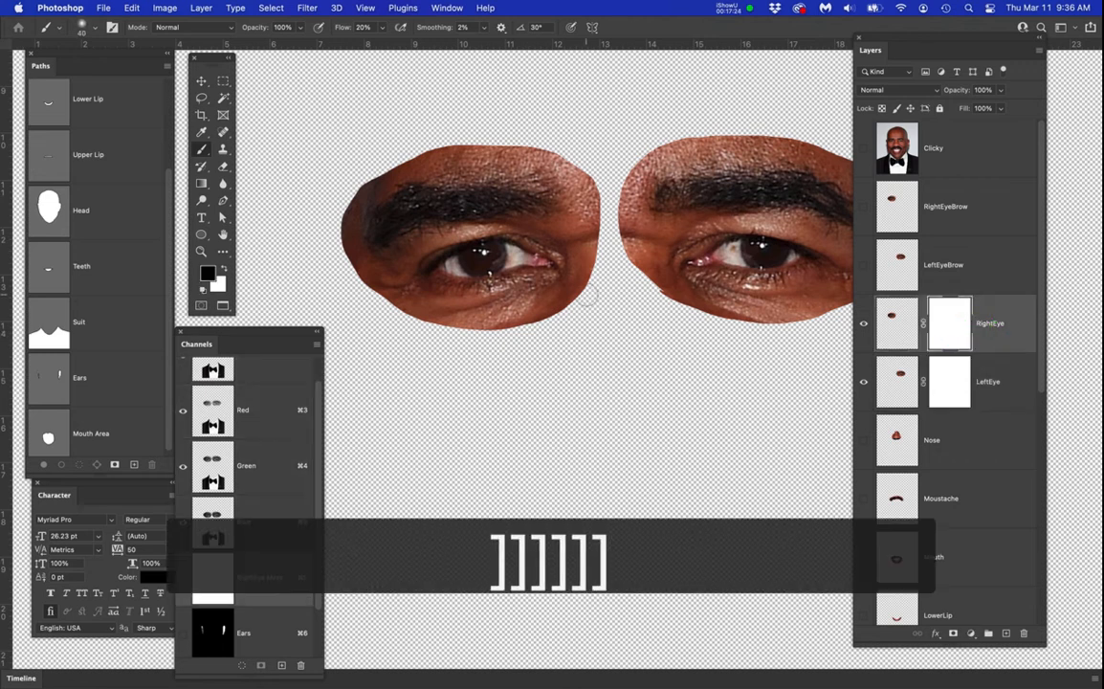
scroll(569, 270, up, 2)
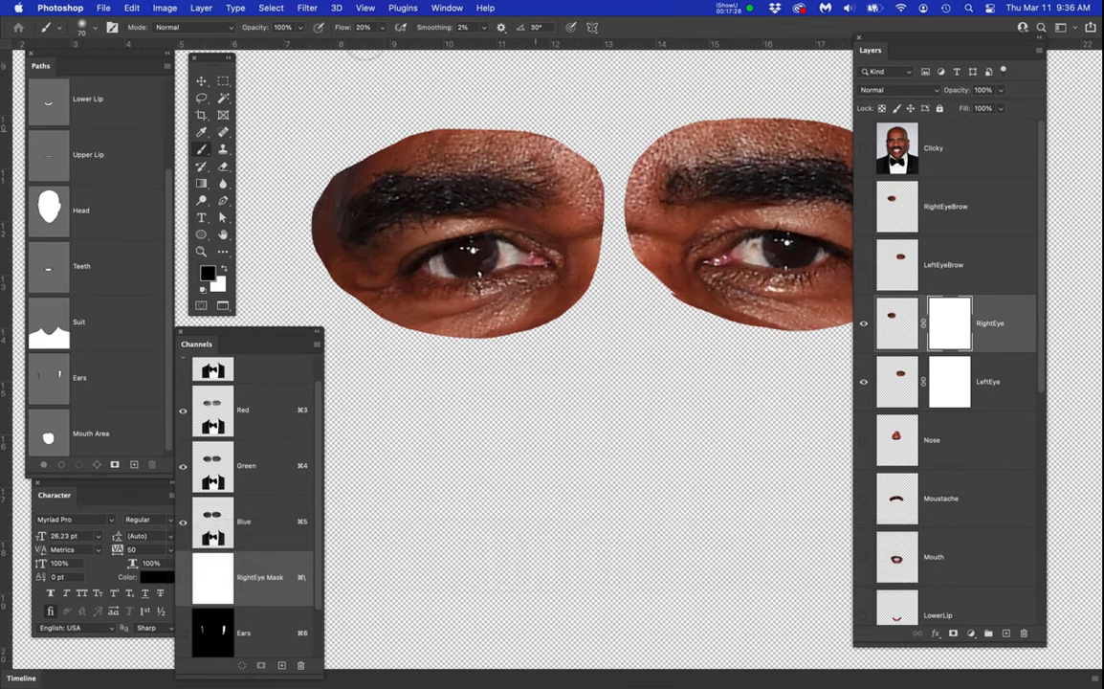
drag(364, 27, 352, 26)
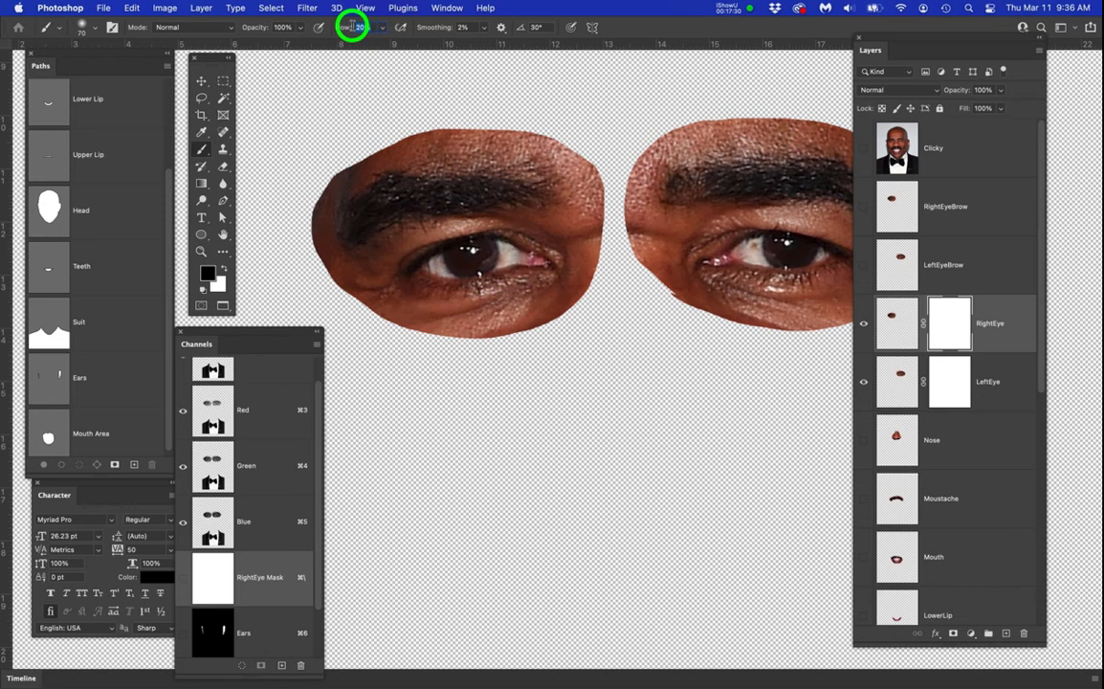
text(30)
key(Return)
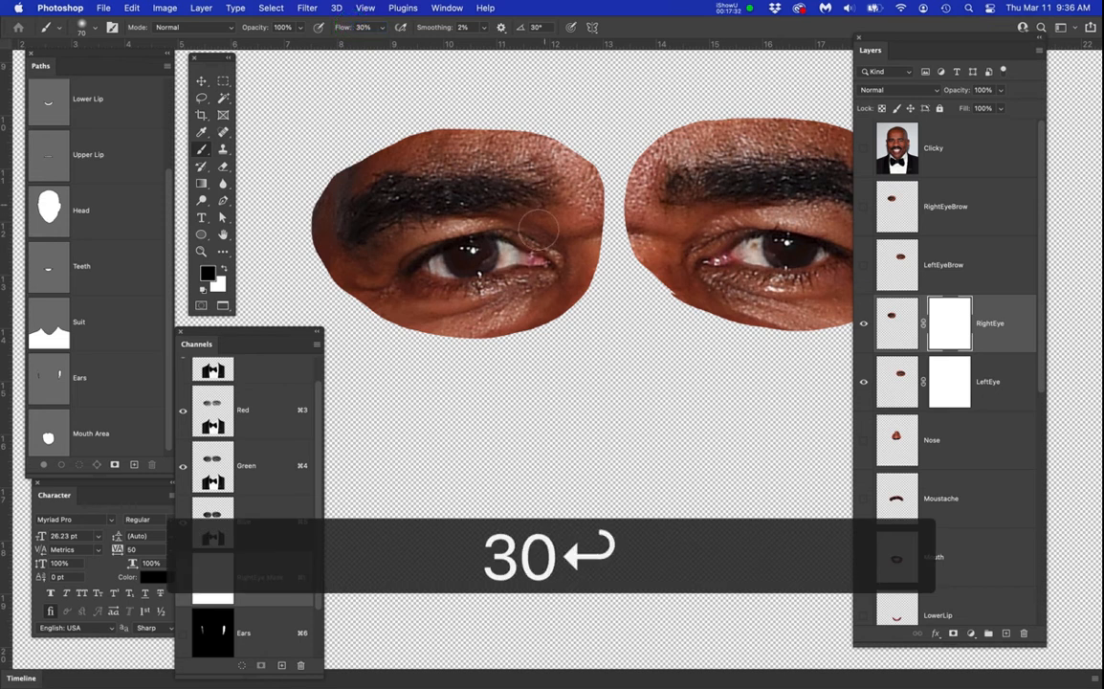
Paint black on the RightEye mask to hide the eyebrow and fade the surrounding skin into a soft edge
mouse_move(580, 321)
mouse_down()
mouse_move(399, 356)
mouse_move(602, 305)
mouse_move(487, 343)
mouse_move(433, 346)
mouse_move(331, 300)
mouse_move(471, 368)
mouse_move(334, 307)
mouse_move(524, 364)
mouse_move(375, 328)
mouse_move(526, 357)
mouse_move(596, 296)
mouse_move(612, 253)
mouse_move(577, 329)
mouse_move(618, 169)
mouse_move(607, 274)
mouse_move(601, 172)
mouse_move(523, 126)
mouse_move(410, 122)
mouse_move(313, 164)
mouse_move(412, 125)
mouse_move(478, 119)
mouse_move(609, 158)
mouse_move(439, 130)
mouse_move(328, 176)
mouse_up()
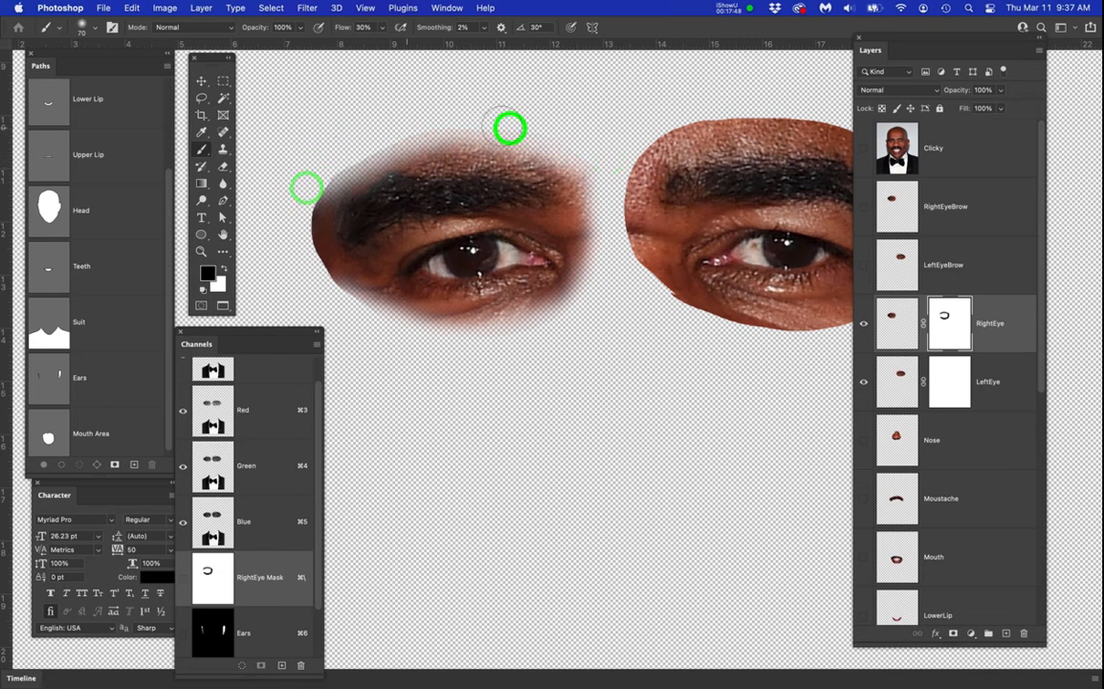
right_click(495, 113)
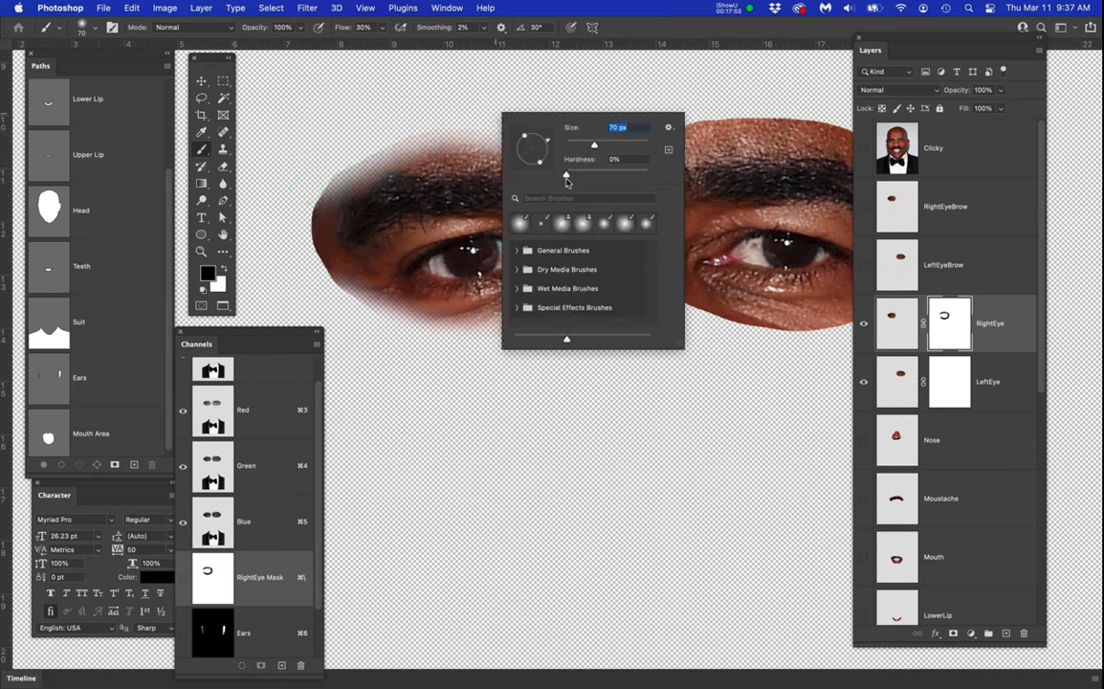
key(Return)
mouse_move(510, 139)
mouse_down()
mouse_move(385, 143)
mouse_move(329, 172)
mouse_move(309, 223)
mouse_move(341, 302)
mouse_move(300, 229)
mouse_move(316, 154)
mouse_move(313, 220)
mouse_move(337, 308)
mouse_move(314, 197)
mouse_move(322, 289)
mouse_move(335, 306)
mouse_move(313, 207)
mouse_move(393, 209)
mouse_move(333, 247)
mouse_move(425, 196)
mouse_move(513, 198)
mouse_move(582, 225)
mouse_move(492, 187)
mouse_move(421, 176)
mouse_move(333, 216)
mouse_move(389, 171)
mouse_move(509, 176)
mouse_move(601, 204)
mouse_move(457, 161)
mouse_move(347, 198)
mouse_move(325, 237)
mouse_move(408, 173)
mouse_move(349, 207)
mouse_move(355, 175)
mouse_move(304, 194)
mouse_move(342, 159)
mouse_move(531, 184)
mouse_move(466, 150)
mouse_move(581, 185)
mouse_move(587, 175)
mouse_move(435, 130)
mouse_move(498, 148)
mouse_move(489, 161)
mouse_move(402, 149)
mouse_move(396, 179)
mouse_move(473, 183)
mouse_move(432, 179)
mouse_move(380, 198)
mouse_move(424, 184)
mouse_move(539, 191)
mouse_move(590, 219)
mouse_move(589, 229)
mouse_up()
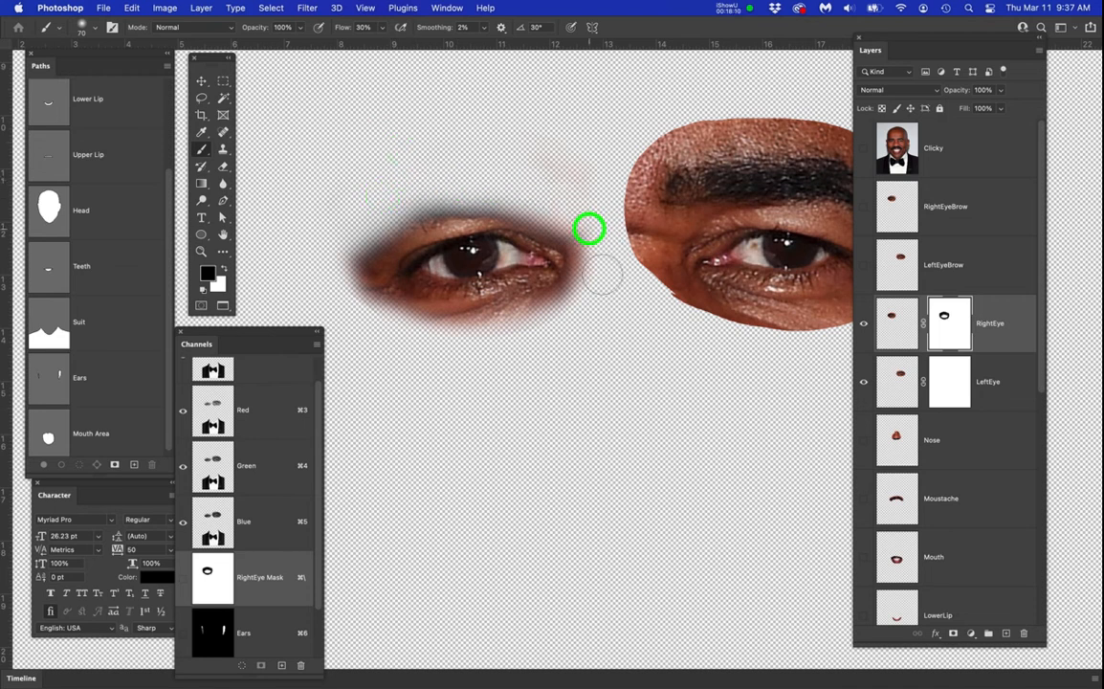
Mask out the eyebrow and soften the skin edges on the LeftEye mask with 70 px and 90 px black brushes
drag(594, 375, 488, 296)
click(947, 379)
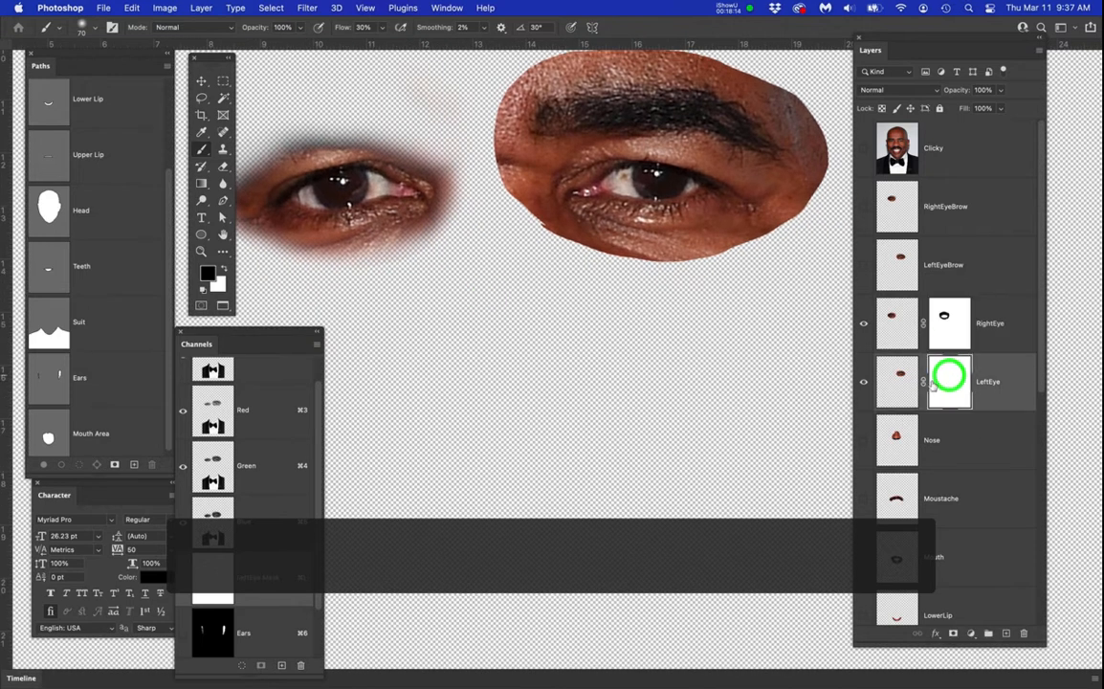
drag(674, 278, 653, 331)
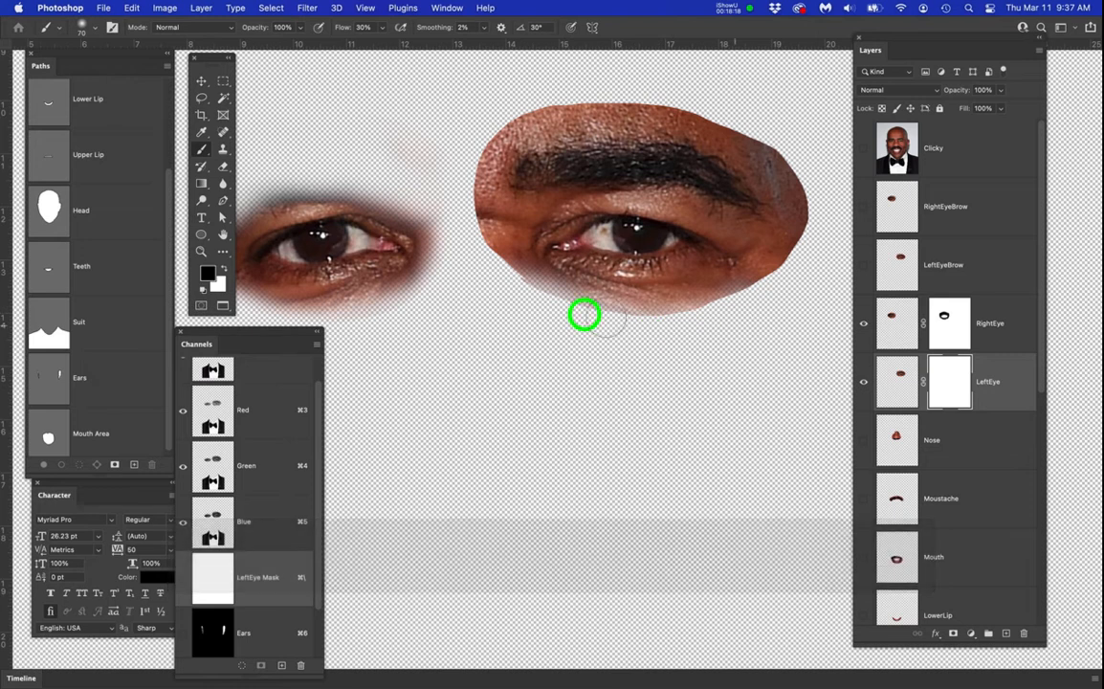
mouse_move(717, 320)
mouse_down()
mouse_move(754, 308)
mouse_move(687, 323)
mouse_move(792, 252)
mouse_move(804, 237)
mouse_move(723, 324)
mouse_move(797, 227)
mouse_move(812, 169)
mouse_move(820, 242)
mouse_move(808, 245)
mouse_move(810, 210)
mouse_move(796, 211)
mouse_move(788, 229)
mouse_move(697, 166)
mouse_move(571, 164)
mouse_move(485, 182)
mouse_move(461, 200)
mouse_move(487, 209)
mouse_move(476, 222)
mouse_move(480, 188)
mouse_move(486, 264)
mouse_move(509, 298)
mouse_move(448, 205)
mouse_move(514, 295)
mouse_move(468, 220)
mouse_move(508, 297)
mouse_move(491, 237)
mouse_move(505, 181)
mouse_move(639, 154)
mouse_move(777, 217)
mouse_move(793, 277)
mouse_move(804, 250)
mouse_move(785, 276)
mouse_up()
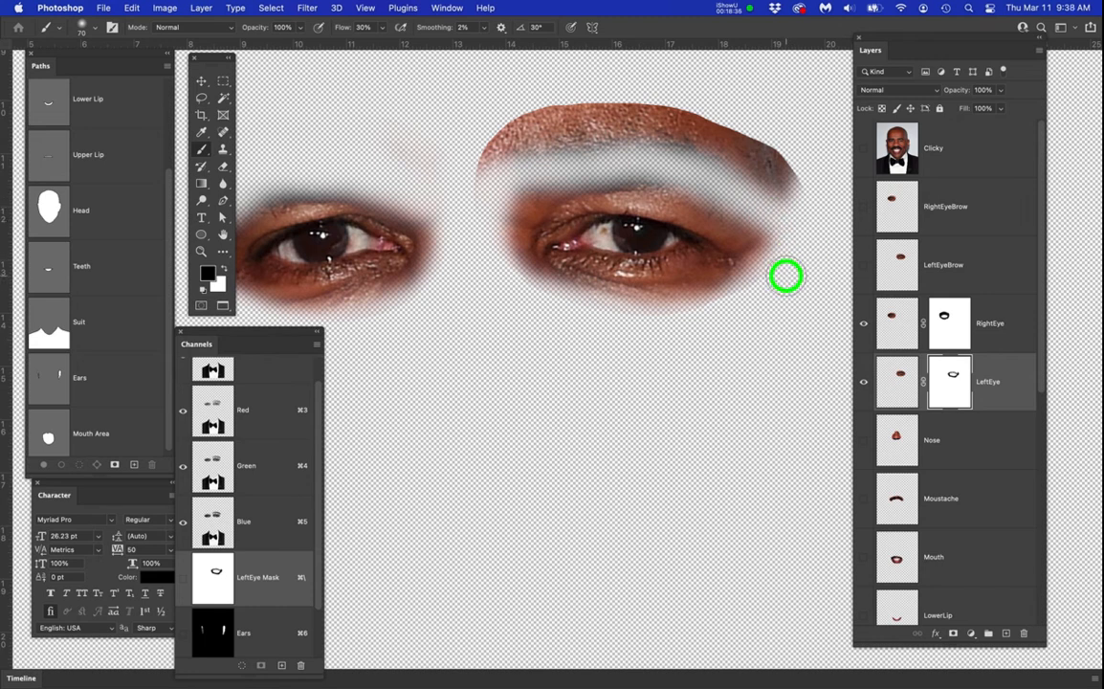
key(bracketright)
key(bracketright)
mouse_move(791, 217)
mouse_down()
mouse_move(671, 126)
mouse_move(836, 228)
mouse_move(780, 189)
mouse_move(802, 194)
mouse_move(785, 169)
mouse_move(671, 107)
mouse_move(760, 138)
mouse_move(795, 177)
mouse_move(640, 101)
mouse_move(578, 92)
mouse_move(522, 113)
mouse_move(488, 172)
mouse_move(498, 141)
mouse_move(470, 177)
mouse_move(604, 100)
mouse_move(744, 120)
mouse_move(522, 116)
mouse_move(490, 143)
mouse_move(641, 102)
mouse_move(560, 123)
mouse_move(615, 104)
mouse_move(664, 113)
mouse_move(622, 143)
mouse_move(543, 146)
mouse_move(673, 129)
mouse_move(525, 146)
mouse_move(487, 169)
mouse_move(523, 172)
mouse_move(502, 196)
mouse_move(530, 166)
mouse_move(674, 133)
mouse_move(804, 190)
mouse_move(821, 216)
mouse_move(710, 163)
mouse_move(609, 155)
mouse_move(705, 170)
mouse_up()
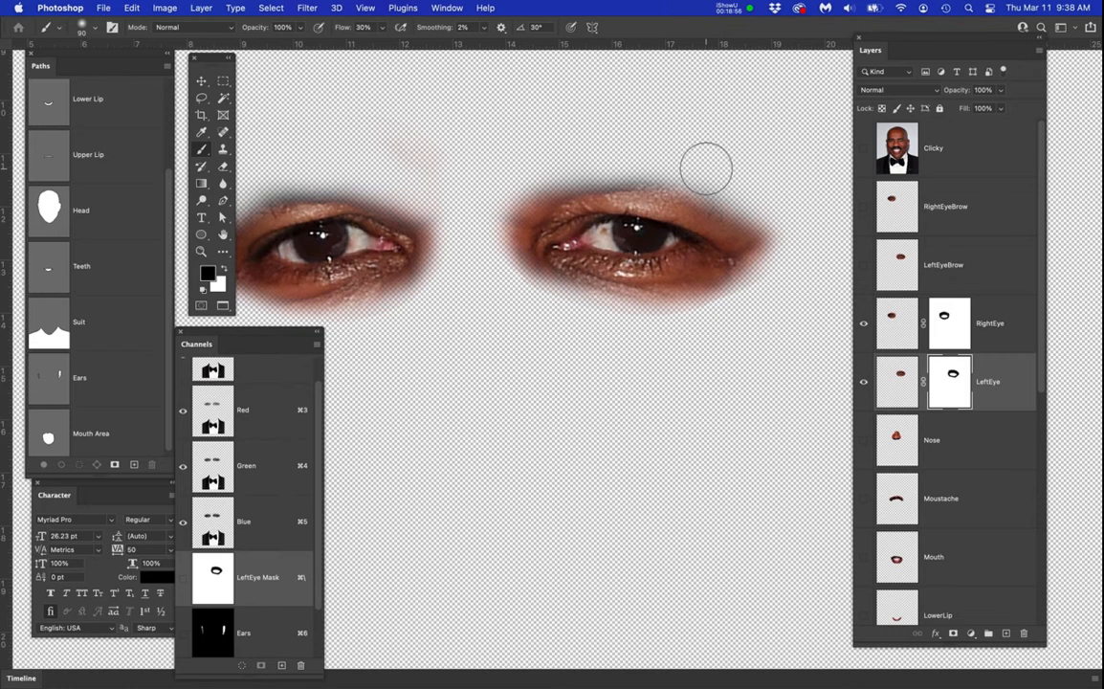
Try to restore part of the eyebrow by painting white on the LeftEye mask, and undo the stroke
key(x)
mouse_move(700, 176)
mouse_down()
mouse_move(605, 164)
mouse_move(658, 171)
mouse_move(594, 179)
mouse_move(687, 195)
mouse_move(649, 178)
mouse_move(681, 189)
mouse_up()
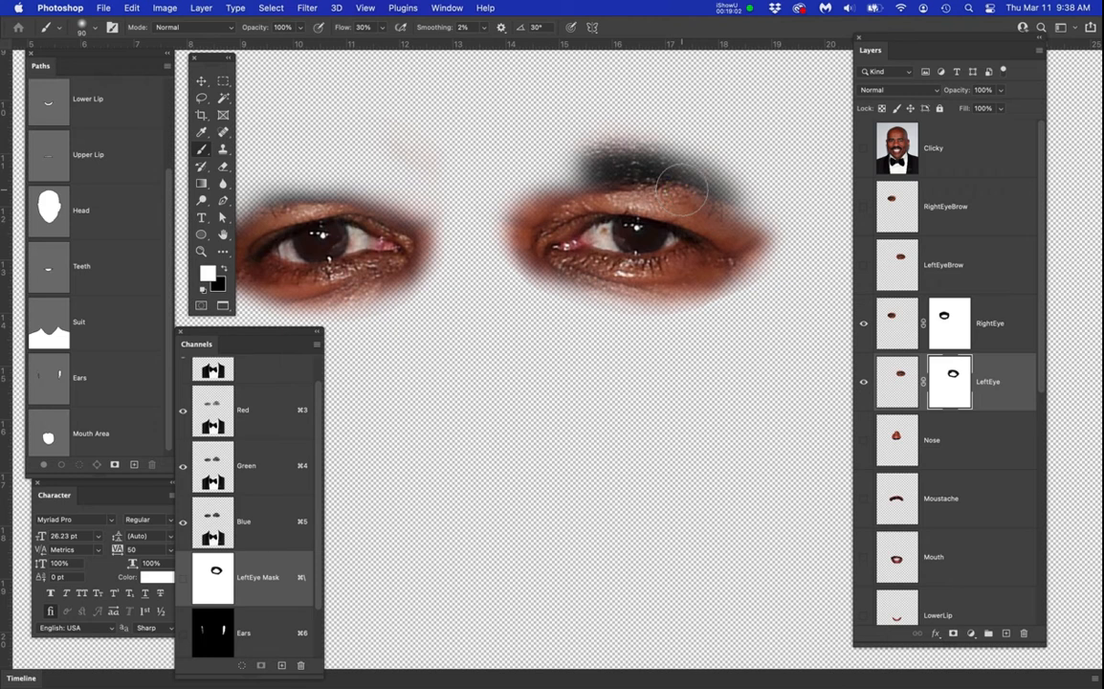
key(super+z)
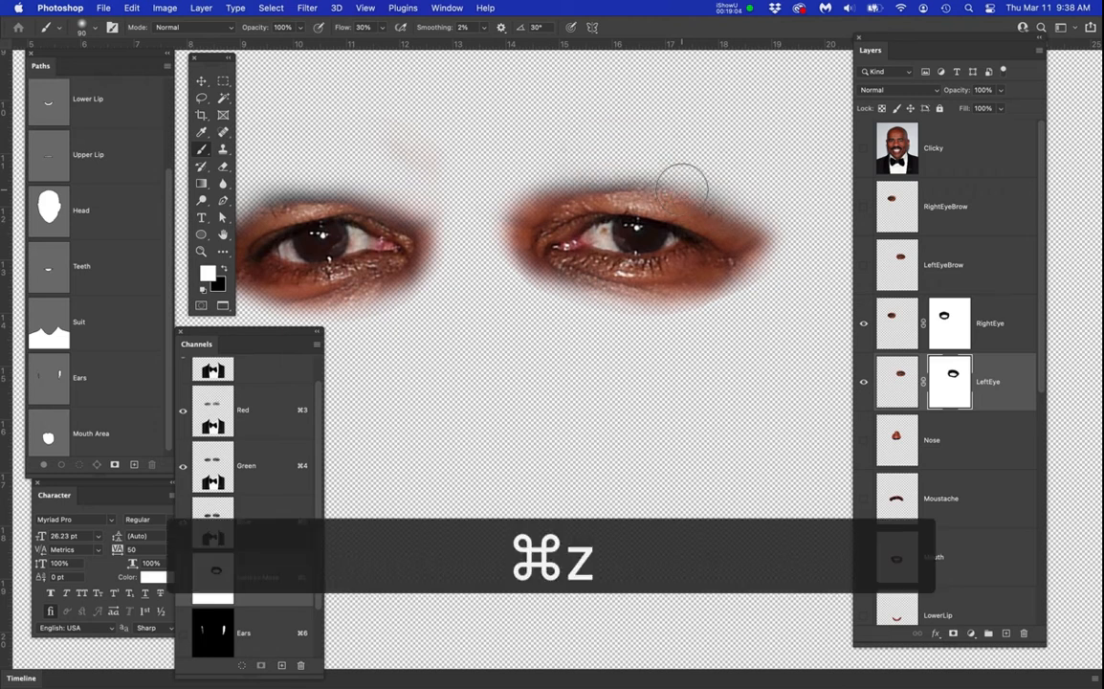
scroll(575, 243, down, 3)
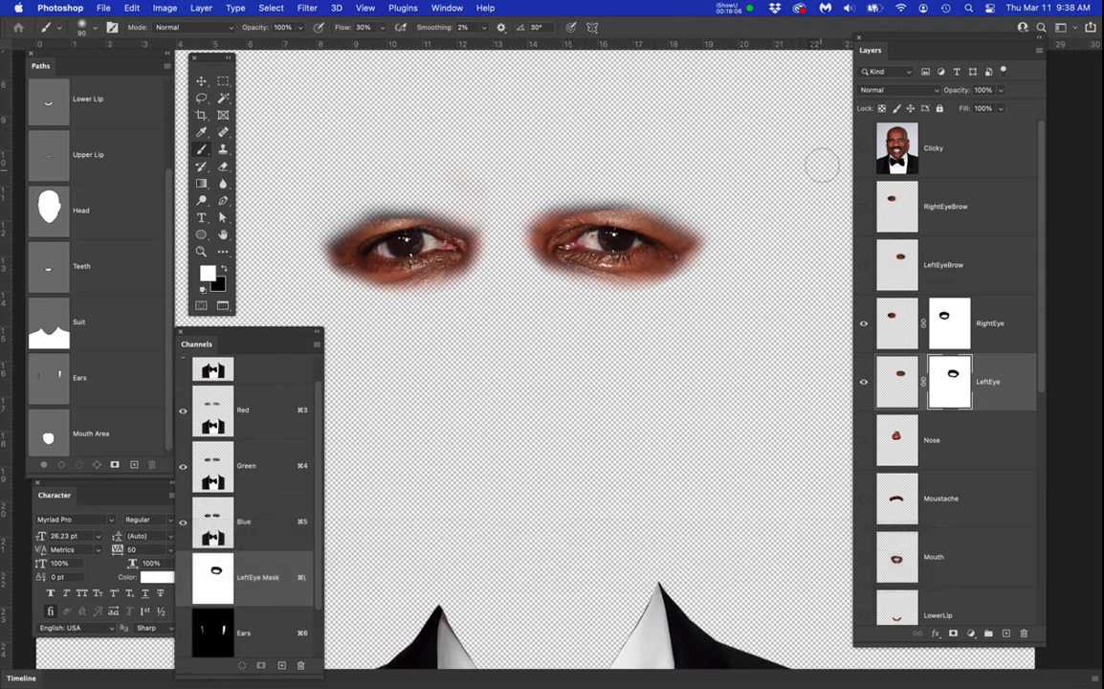
Show the full portrait layer Clicky to compare the original face with the masked eyes, and hide it again
click(863, 150)
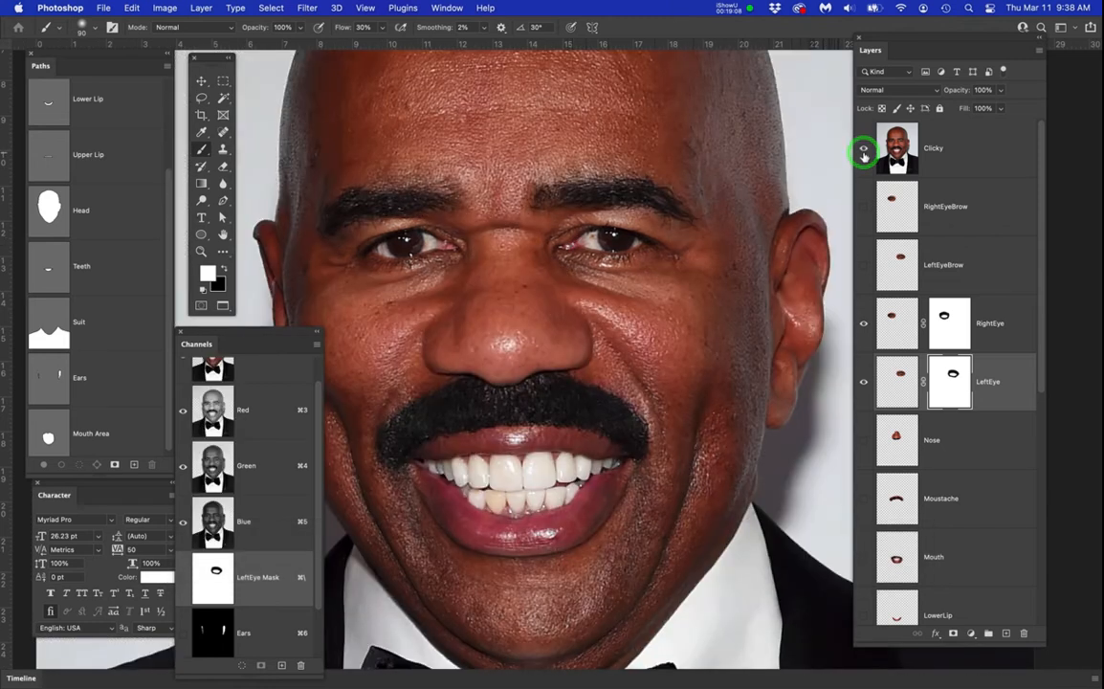
scroll(643, 263, down, 5)
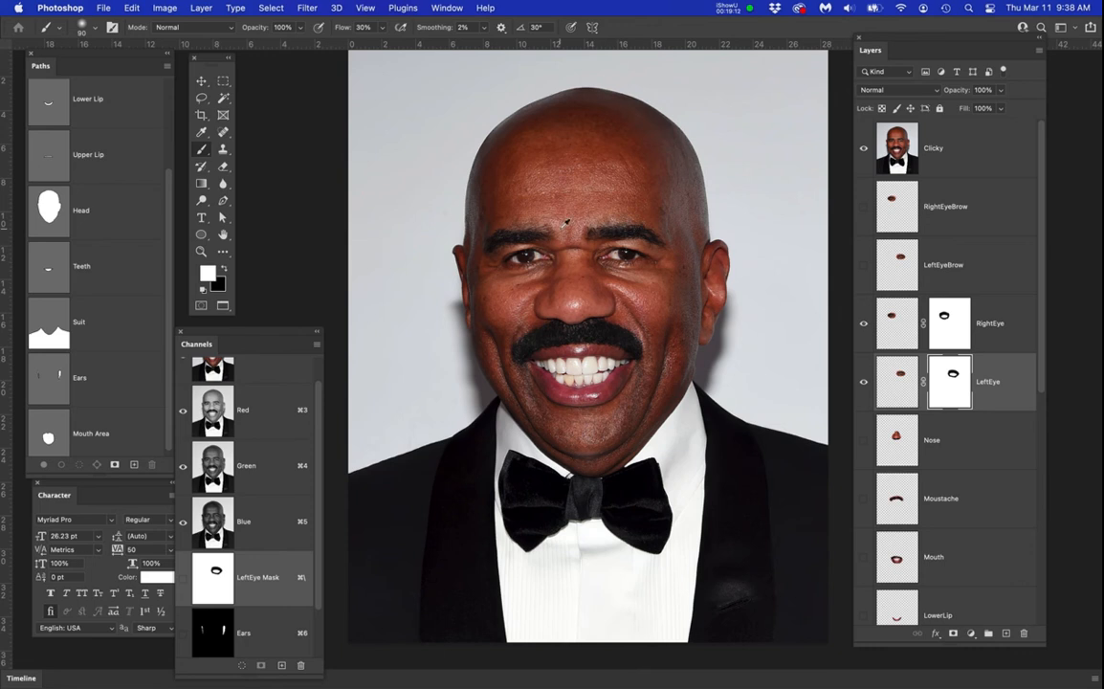
scroll(537, 220, up, 2)
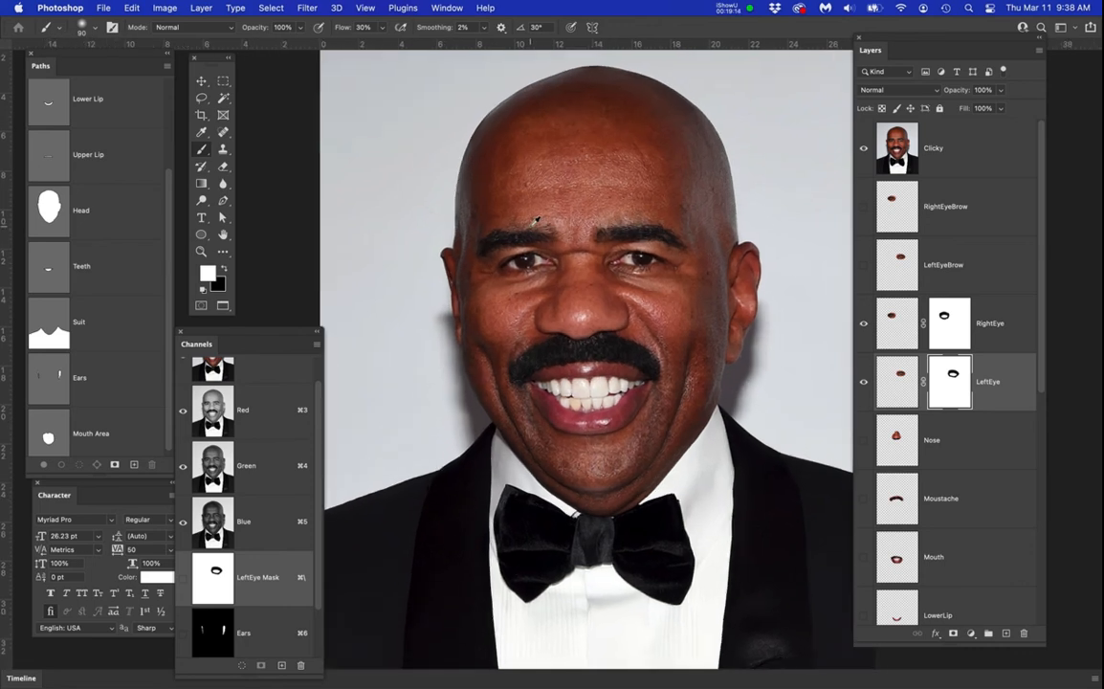
scroll(537, 220, up, 2)
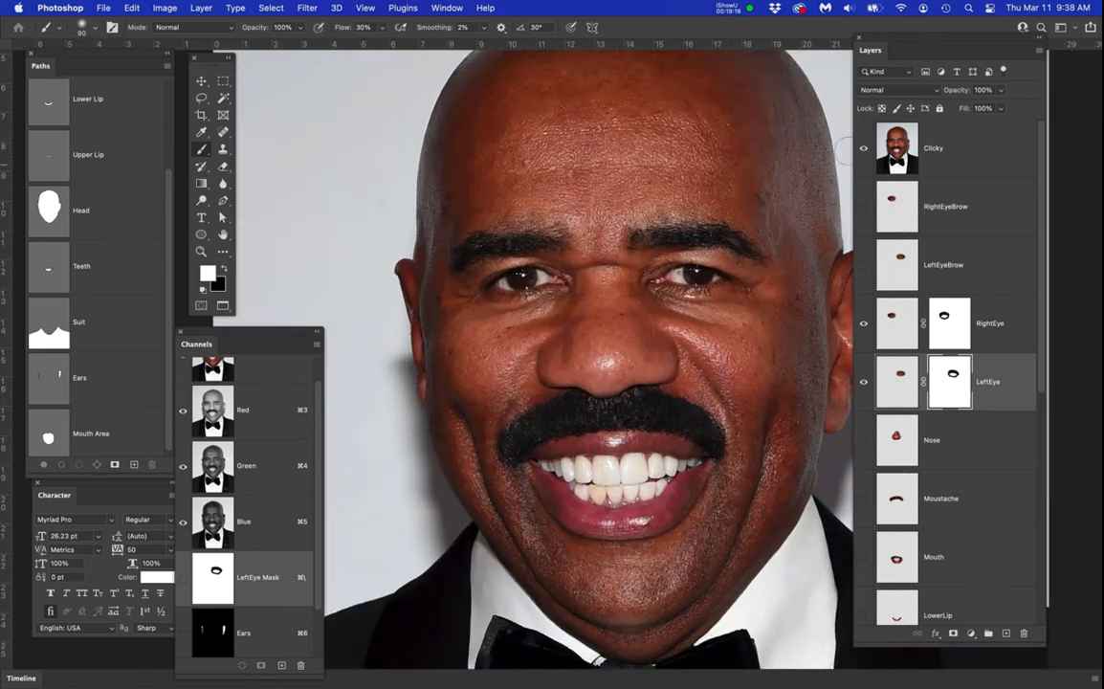
click(864, 150)
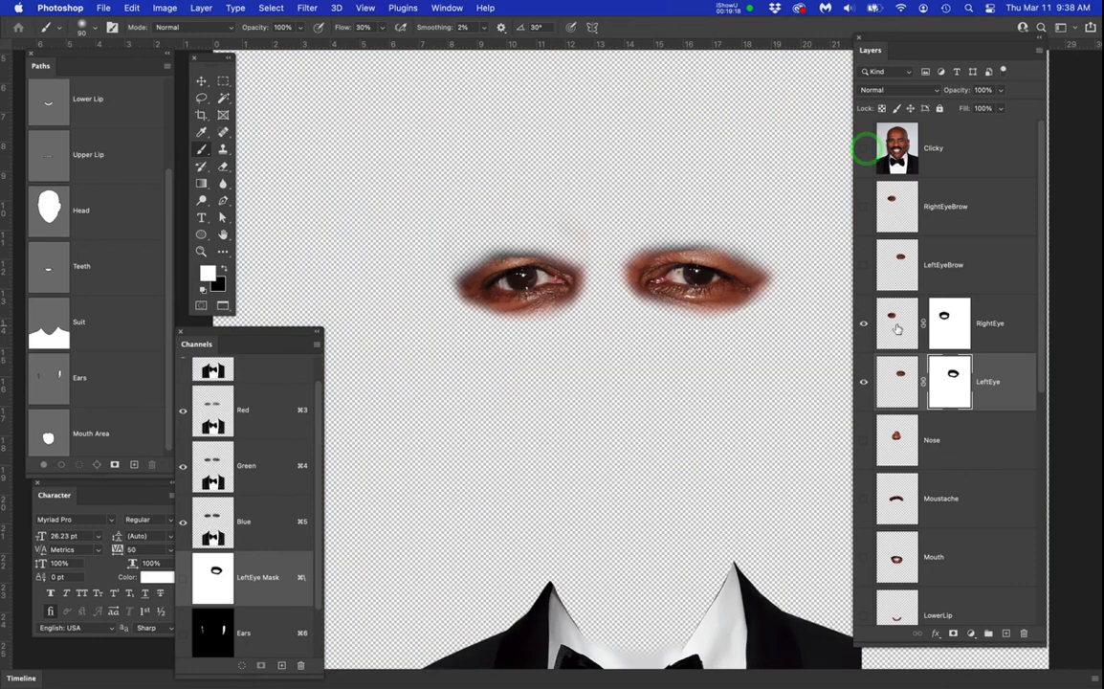
Select the RightEye layer's image instead of a mask and toggle the layer's visibility off and on to check the cutout
click(894, 325)
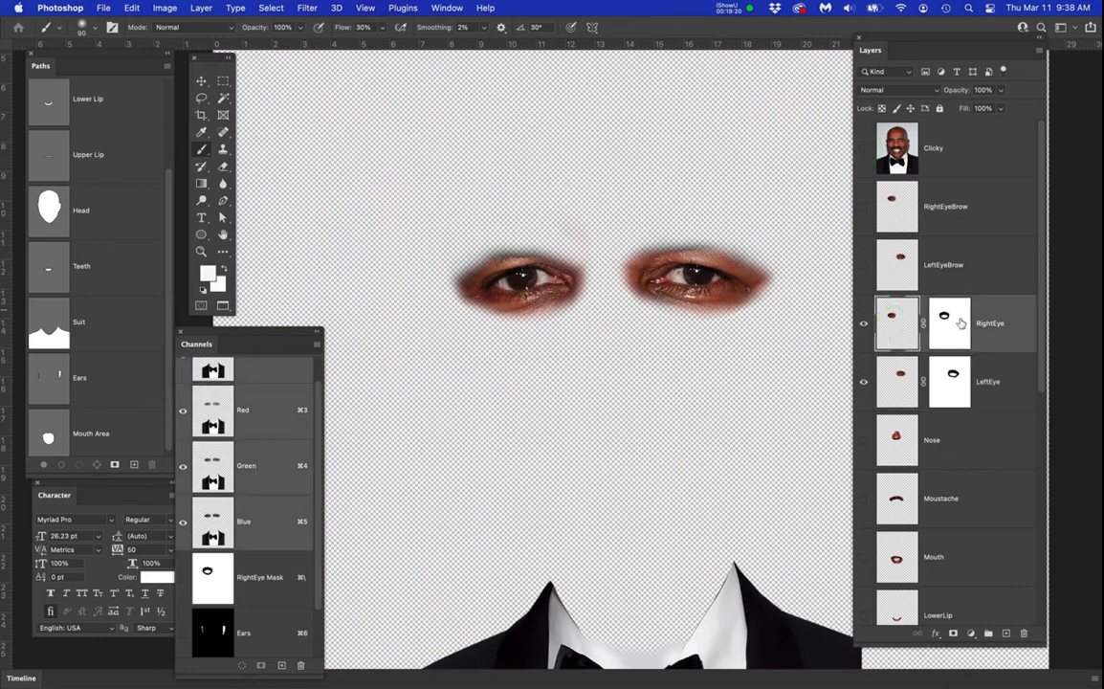
click(861, 323)
click(861, 322)
Show the BlankFace layer beneath the masked eyes and inspect how their soft edges blend into the skin
scroll(941, 575, down, 5)
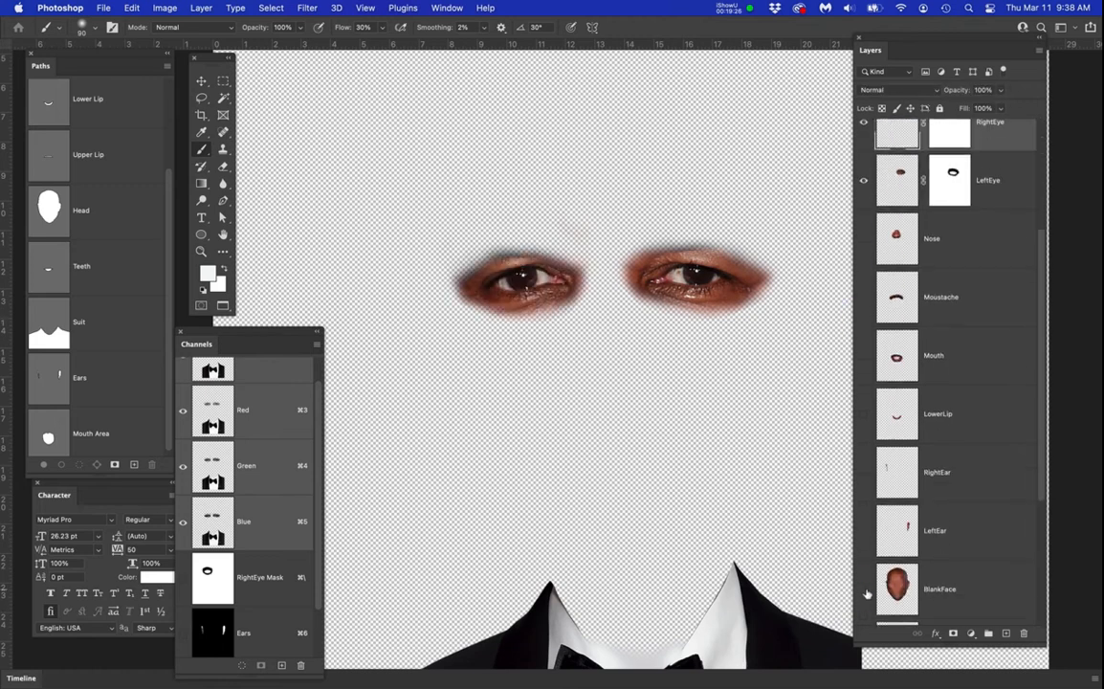
click(864, 589)
scroll(572, 298, up, 5)
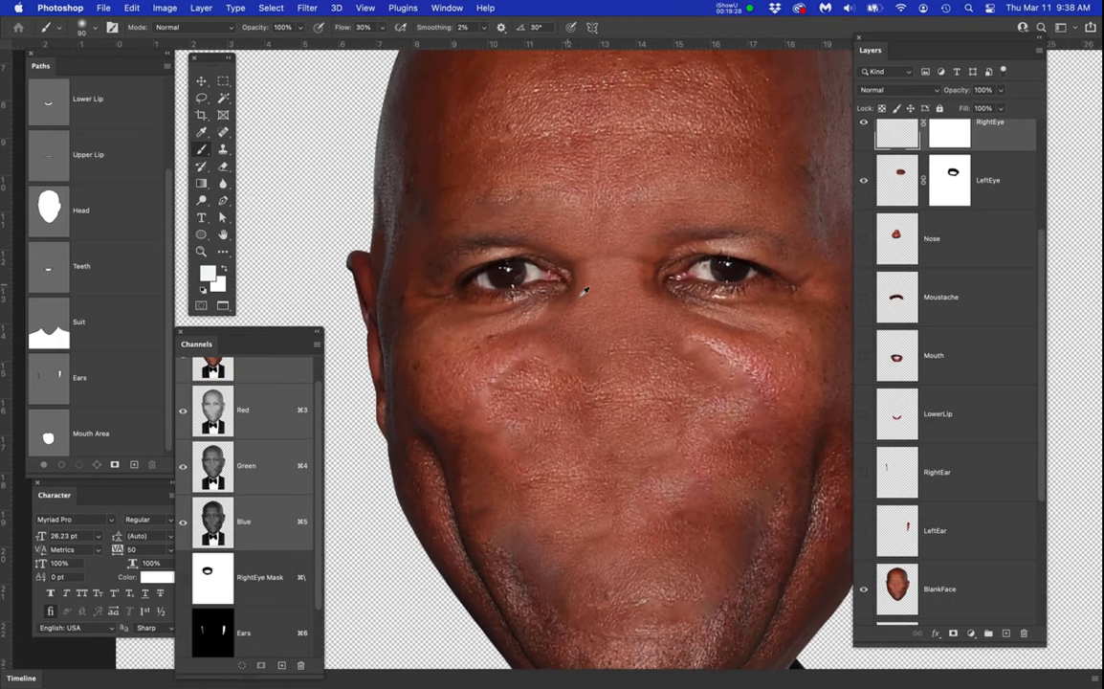
scroll(585, 289, down, 2)
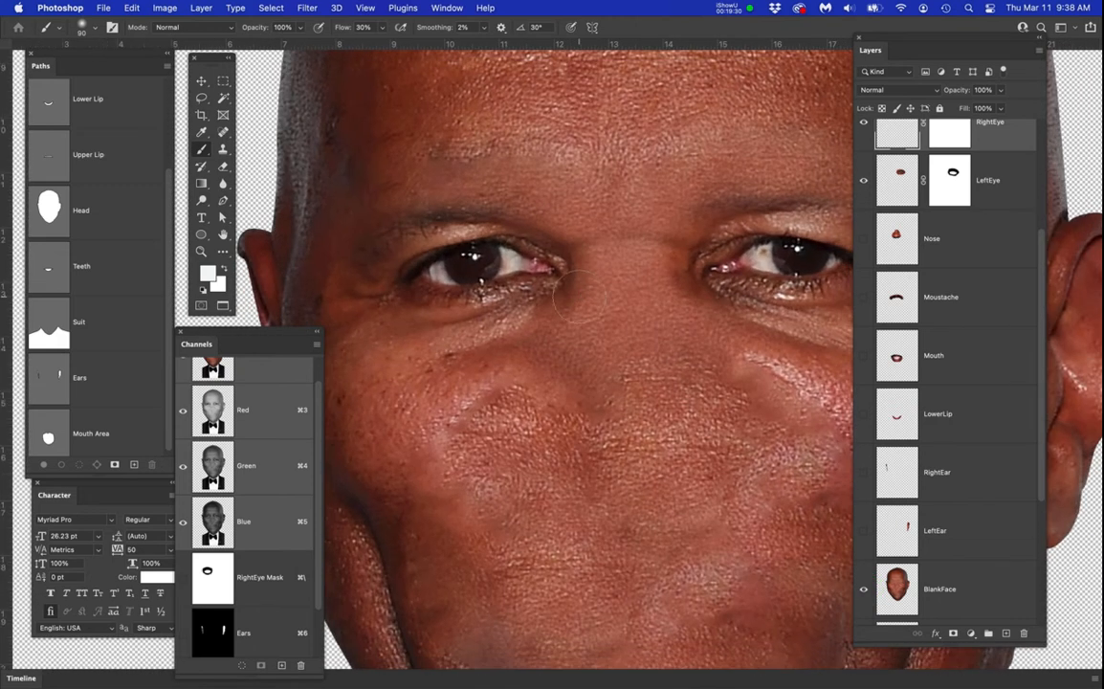
scroll(962, 285, up, 2)
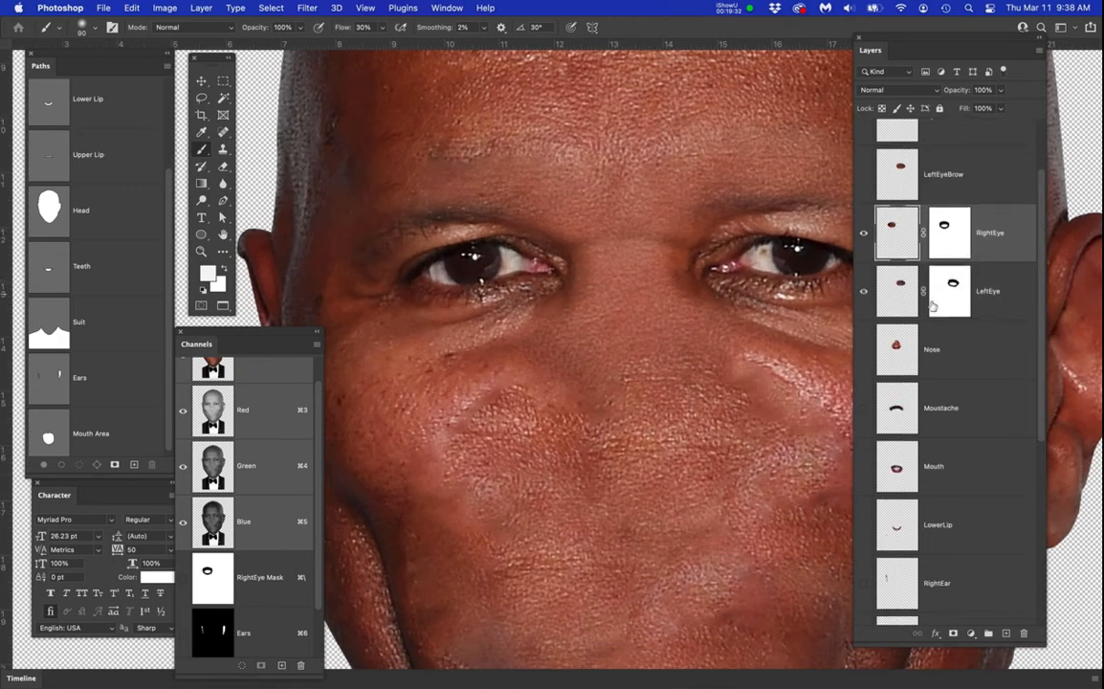
Compare the RightEye layer with and without its layer mask by disabling and re-enabling the mask
click(865, 236)
click(864, 234)
right_click(949, 233)
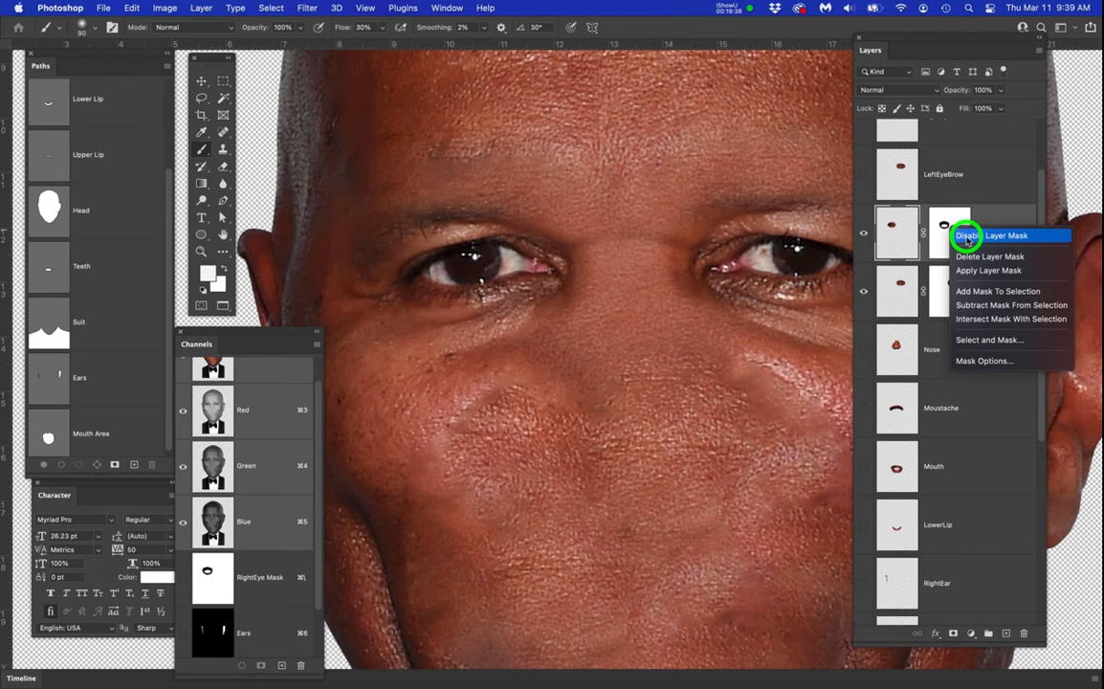
click(967, 237)
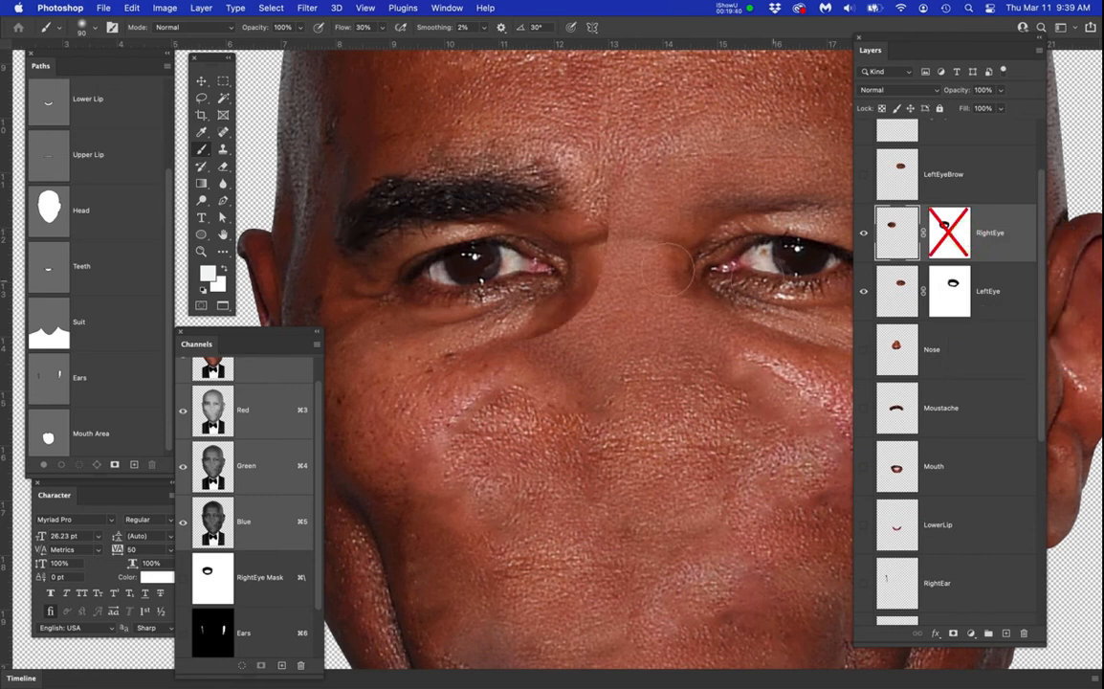
right_click(945, 229)
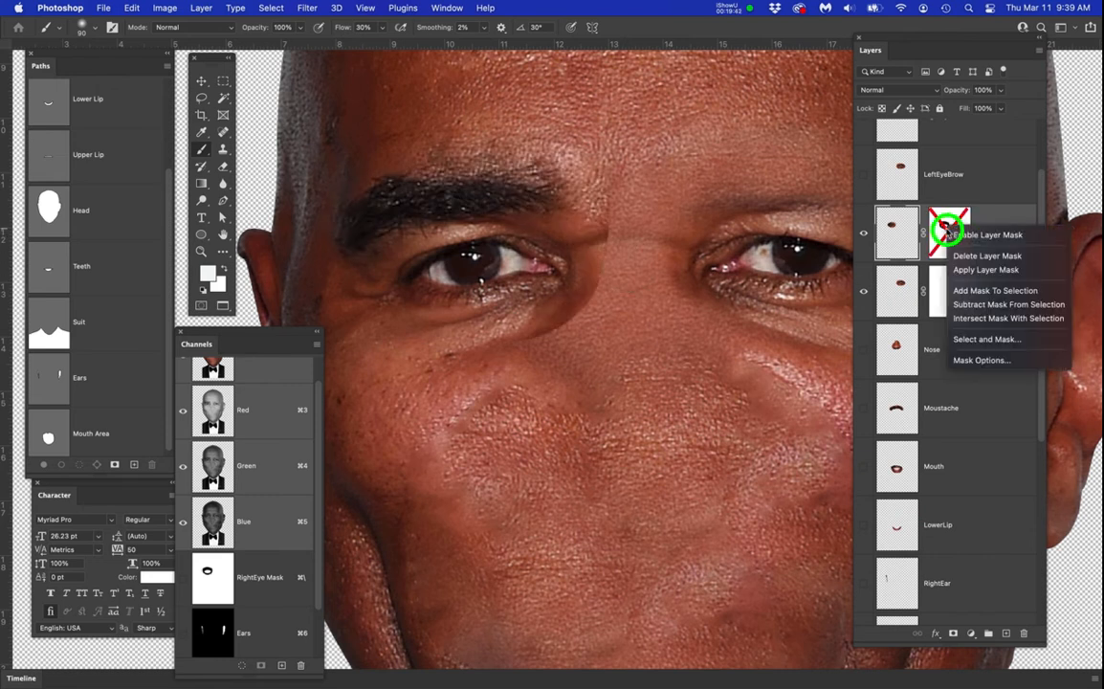
click(960, 236)
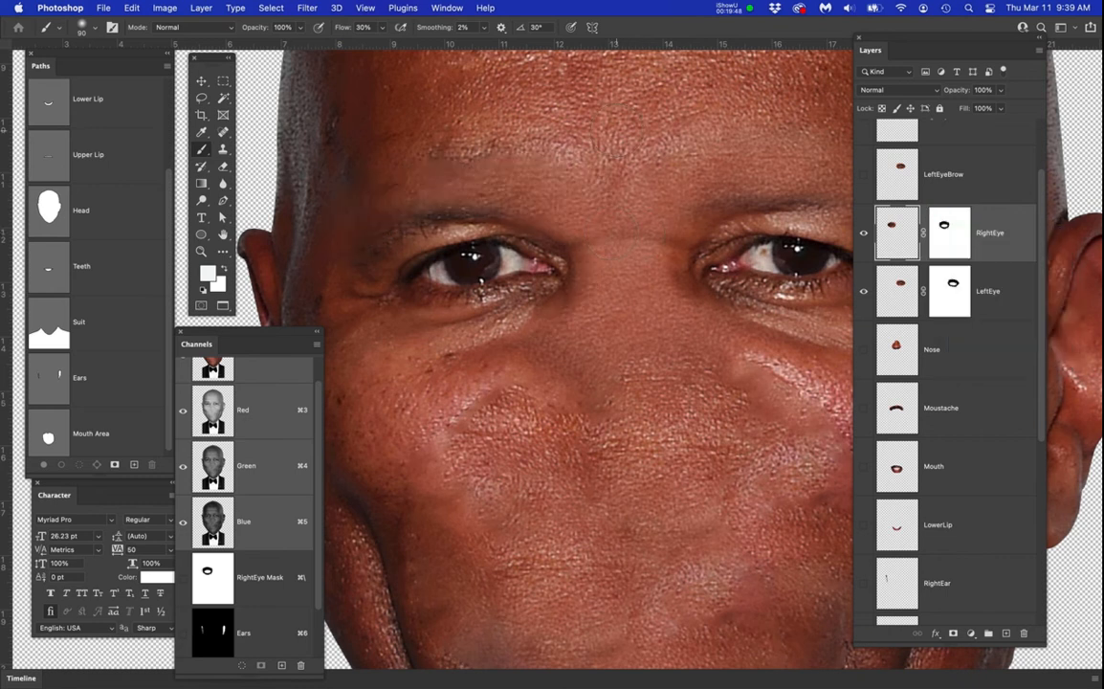
Show the guides, scale the RightEye layer to about 68%, and align its pupil with the guide intersection
key(super+semicolon)
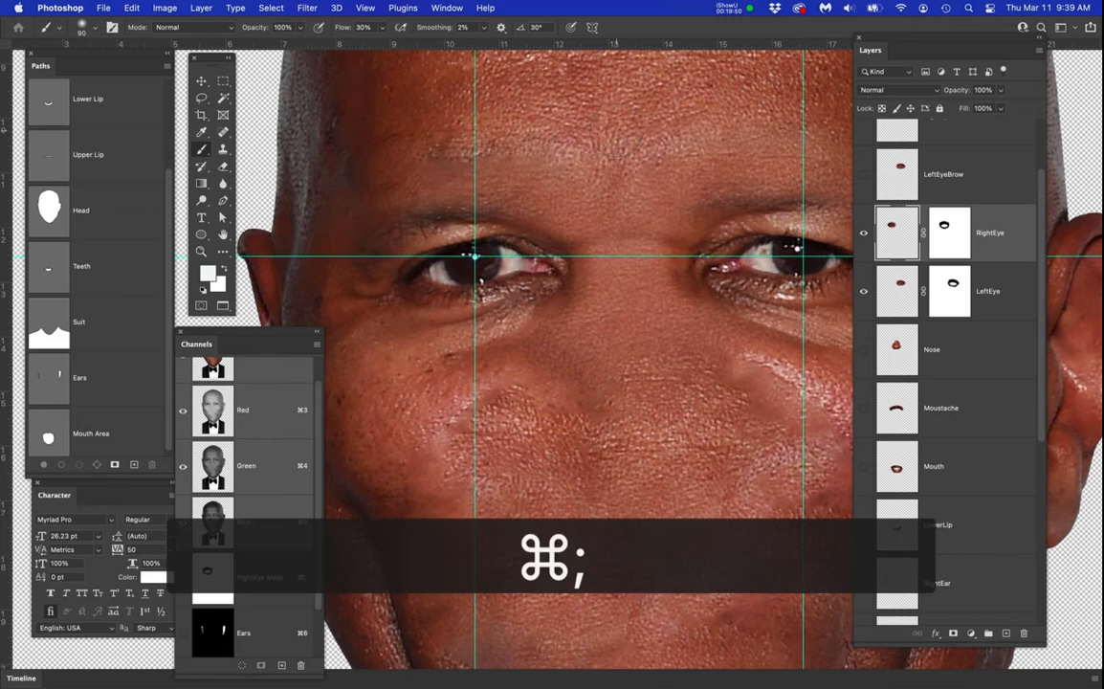
click(897, 228)
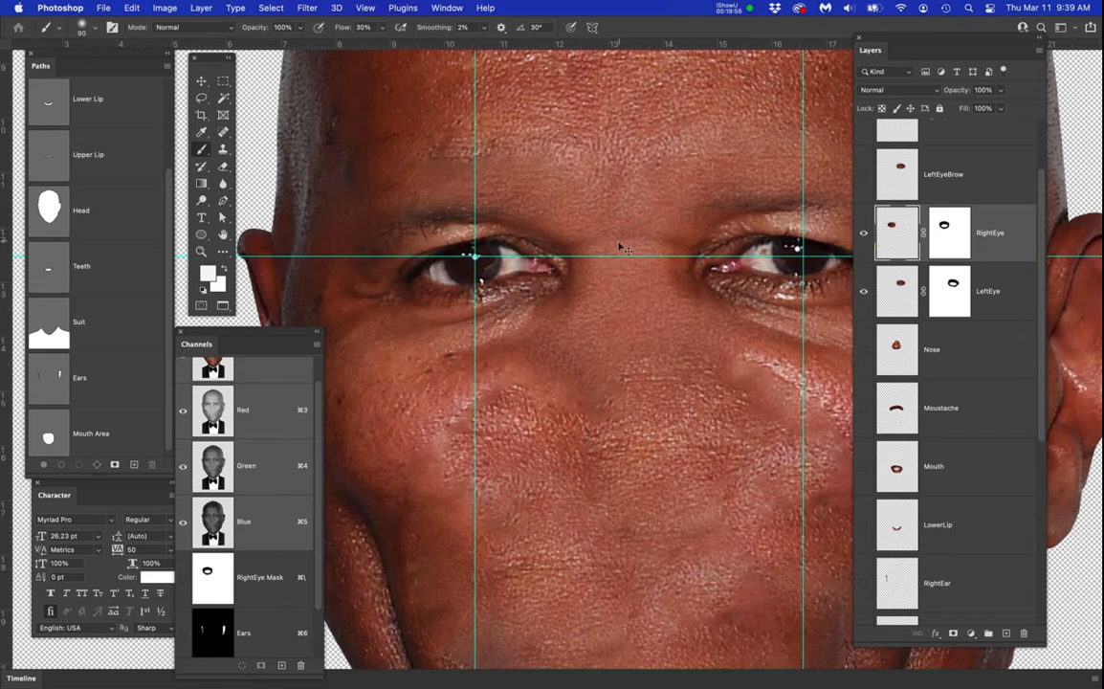
key(super+t)
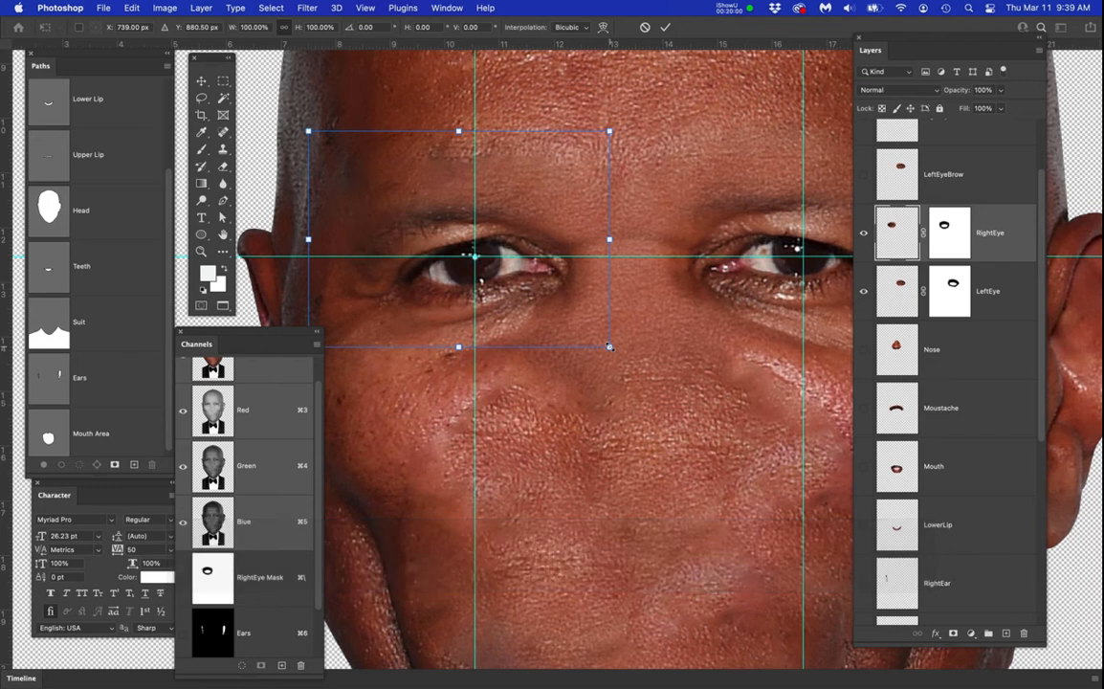
alt+click(606, 345)
drag(607, 345, 555, 323)
scroll(482, 289, up, 2)
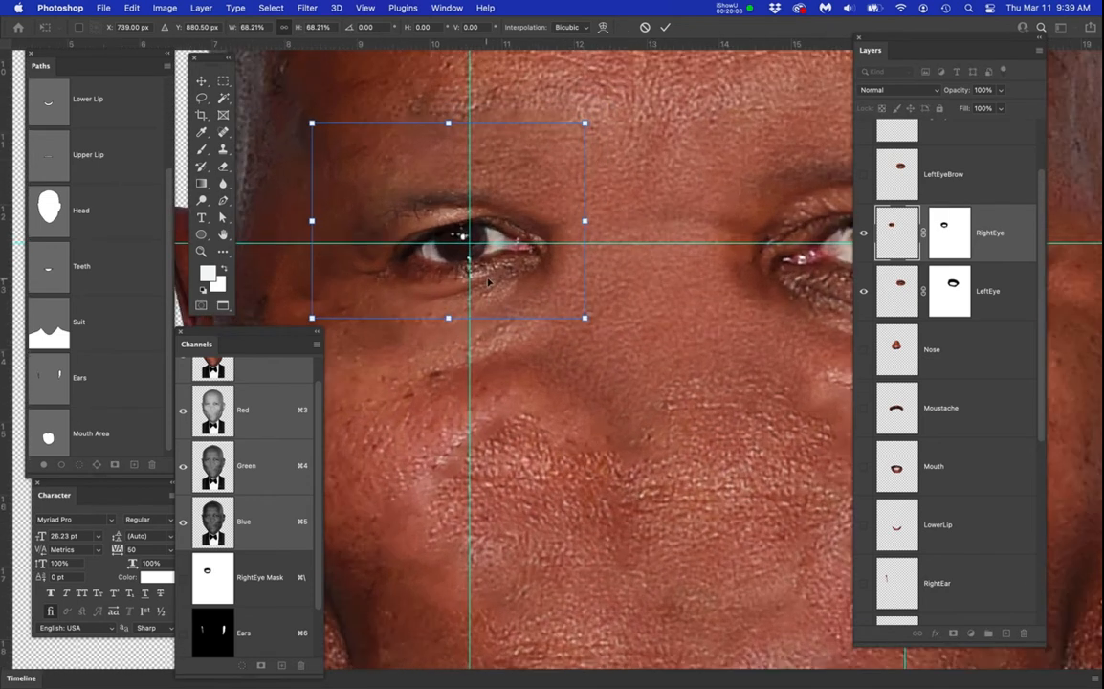
drag(493, 284, 495, 290)
drag(498, 289, 497, 285)
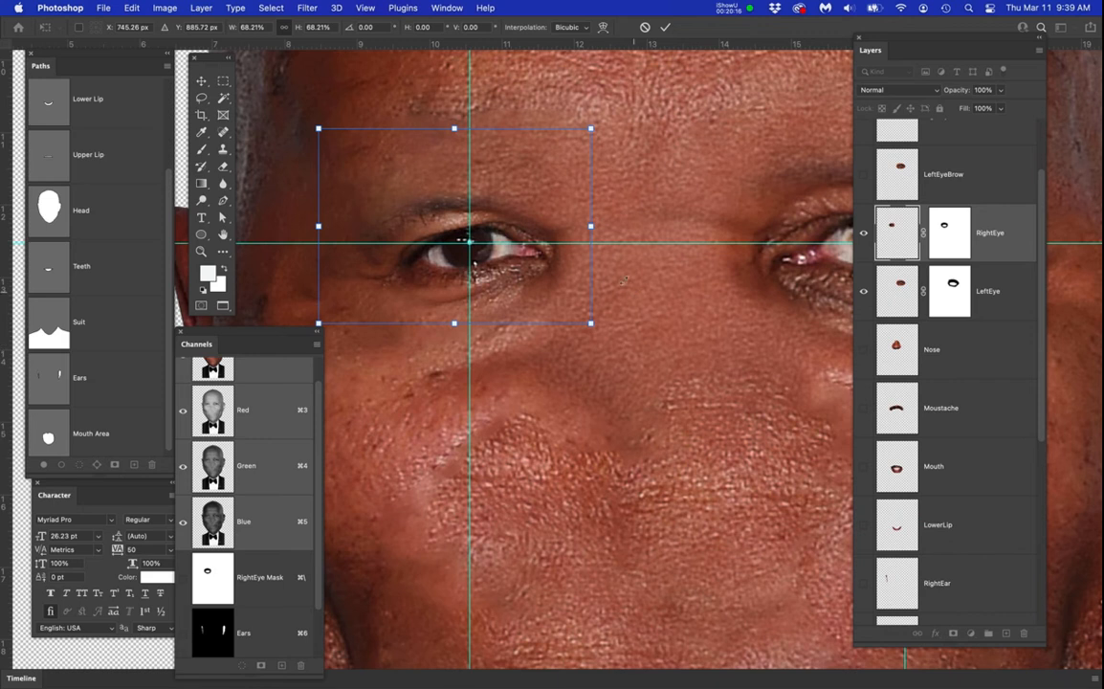
Stretch the RightEye layer horizontally to about 82% width and recentre its pupil on the guide intersection
mouse_move(591, 226)
mouse_down()
mouse_move(619, 232)
mouse_move(603, 231)
mouse_up()
drag(321, 227, 291, 225)
drag(515, 268, 507, 264)
key(space)
drag(654, 338, 542, 319)
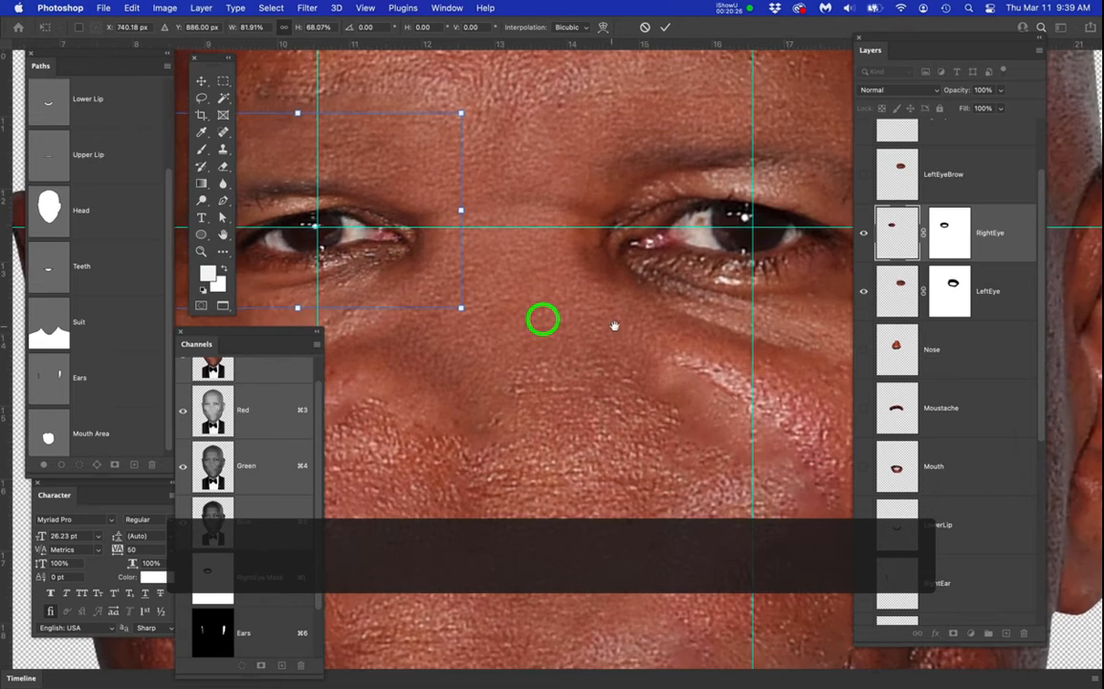
drag(615, 327, 537, 322)
alt+click(538, 323)
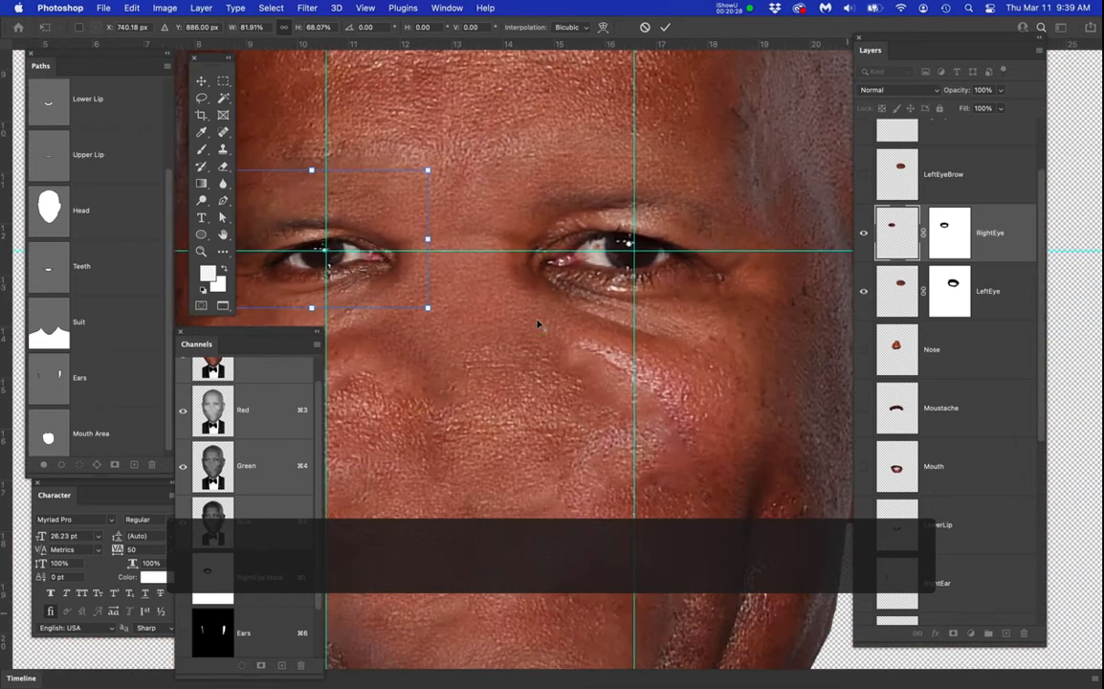
Scale the LeftEye layer to about 69% and align its pupil with the guide intersection
click(899, 290)
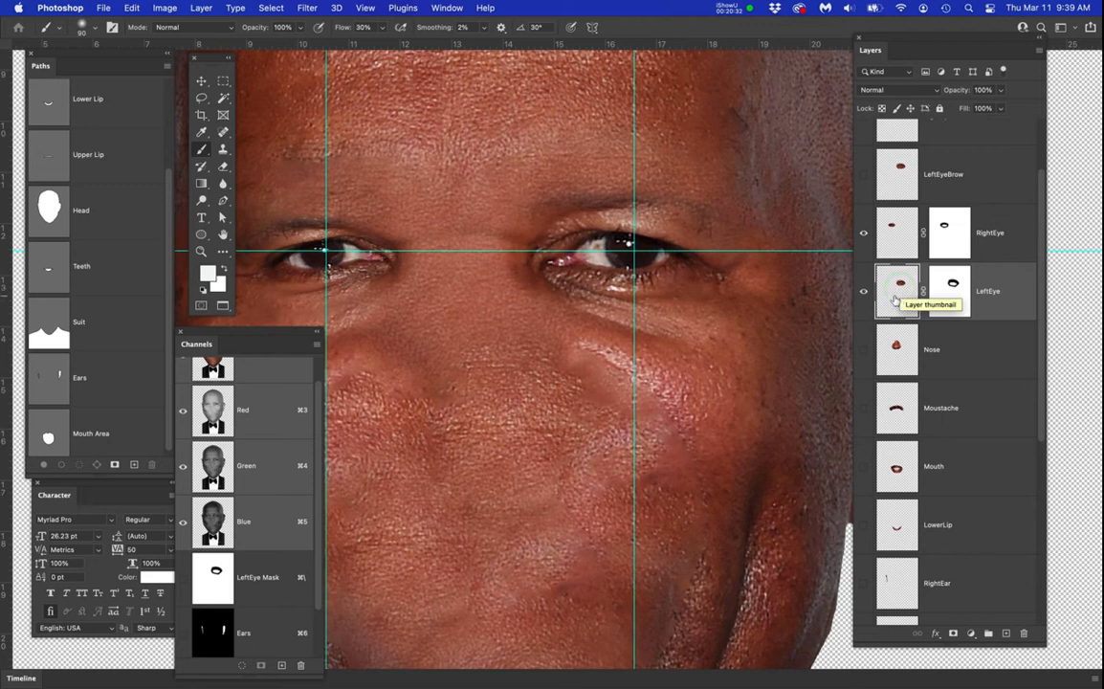
key(super+t)
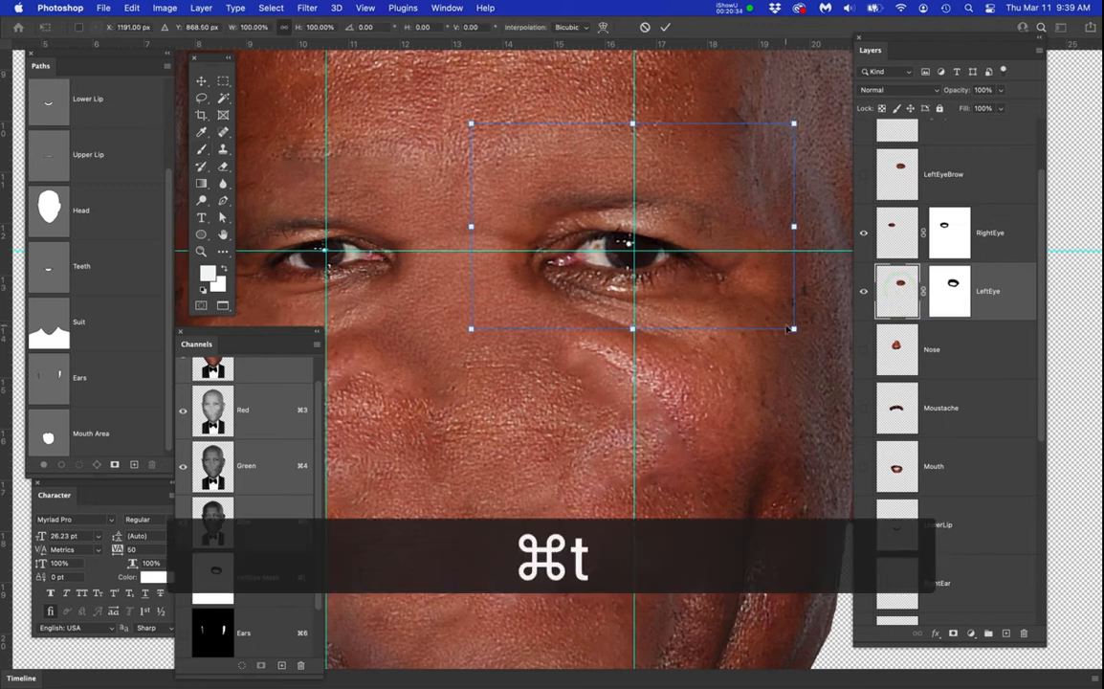
drag(794, 328, 741, 303)
drag(685, 270, 686, 282)
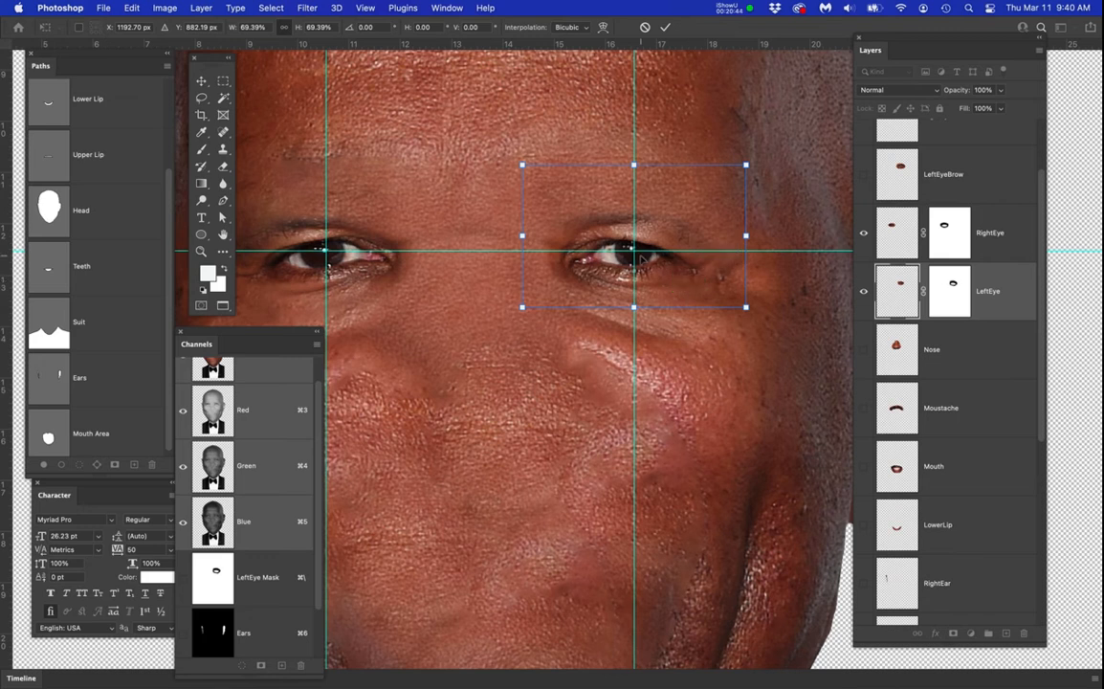
Stretch the LeftEye layer horizontally to about 85% width, keep its pupil centred on the guide, and apply the transform
drag(745, 235, 773, 238)
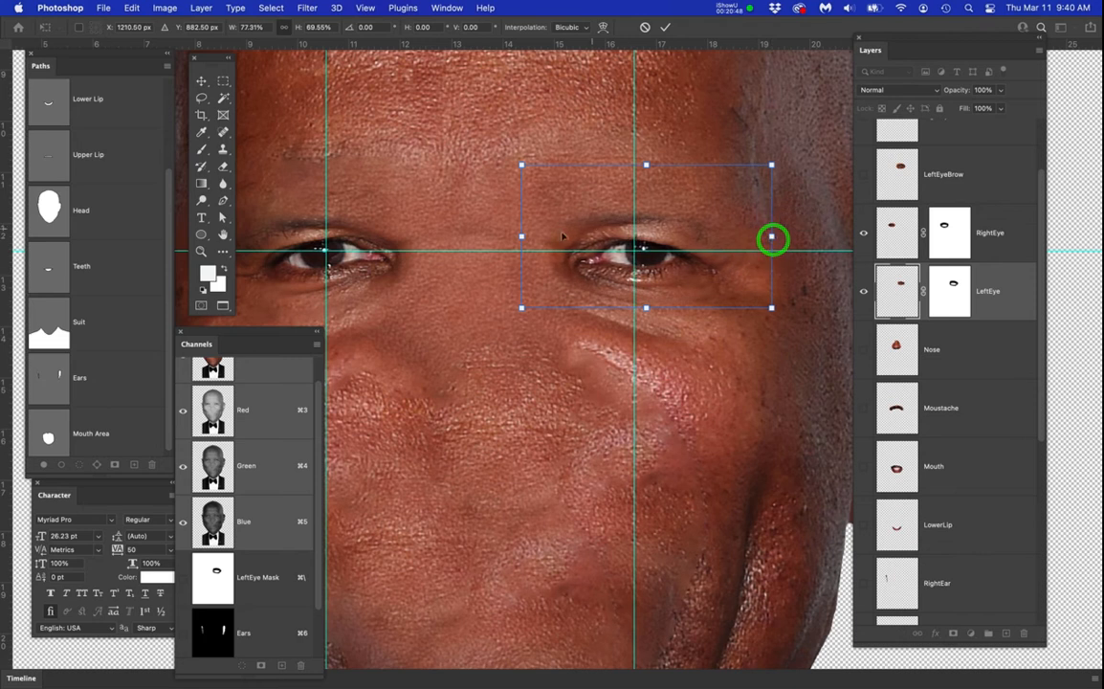
drag(521, 236, 499, 234)
drag(671, 238, 672, 240)
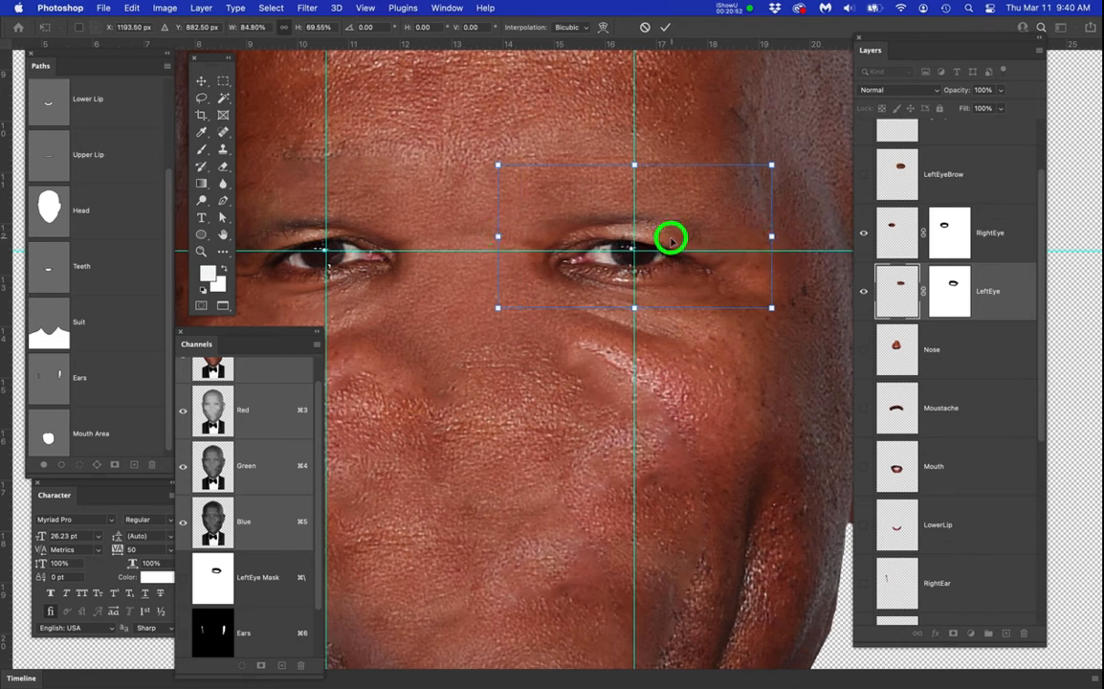
key(Return)
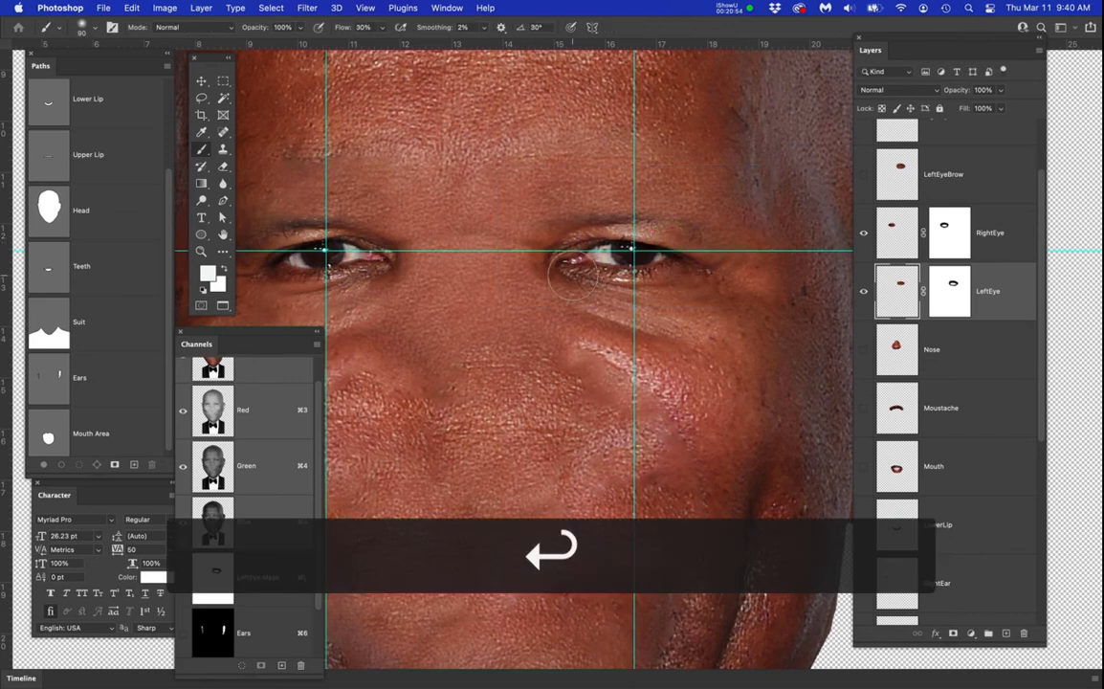
Hide the guides with the whole face in view
scroll(671, 239, down, 5)
scroll(513, 273, up, 2)
drag(566, 325, 606, 332)
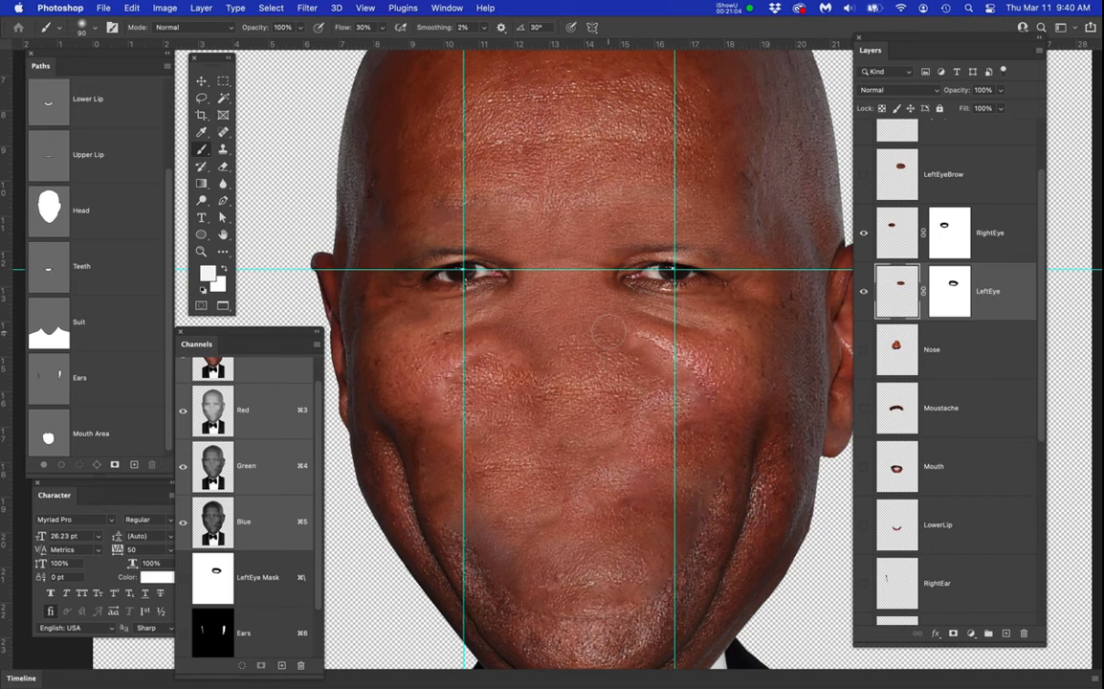
key(ctrl+semicolon)
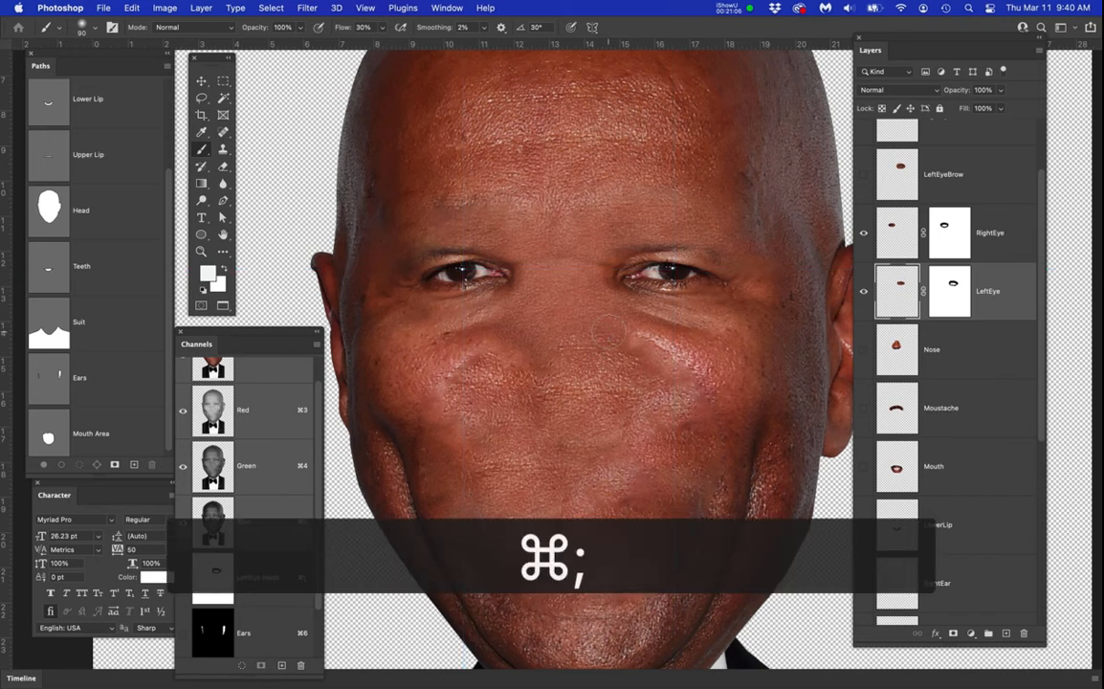
Compare the resized eyes with the original photo by toggling the Clicky layer's visibility
scroll(882, 261, up, 2)
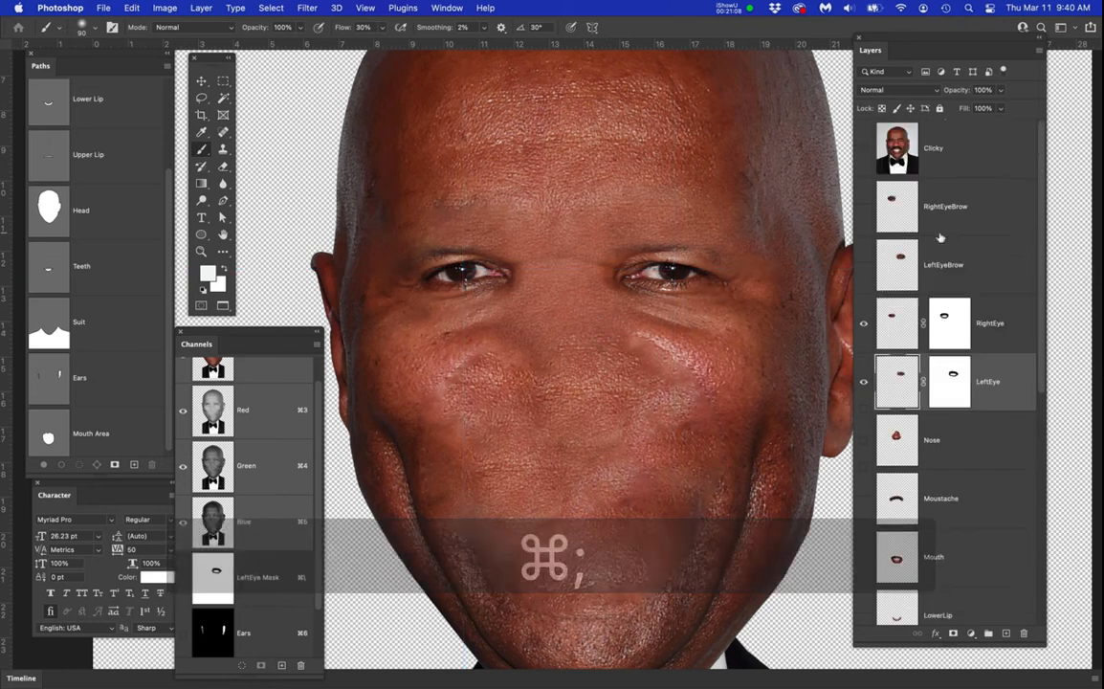
click(863, 143)
click(863, 143)
click(863, 143)
click(863, 143)
click(863, 143)
click(863, 144)
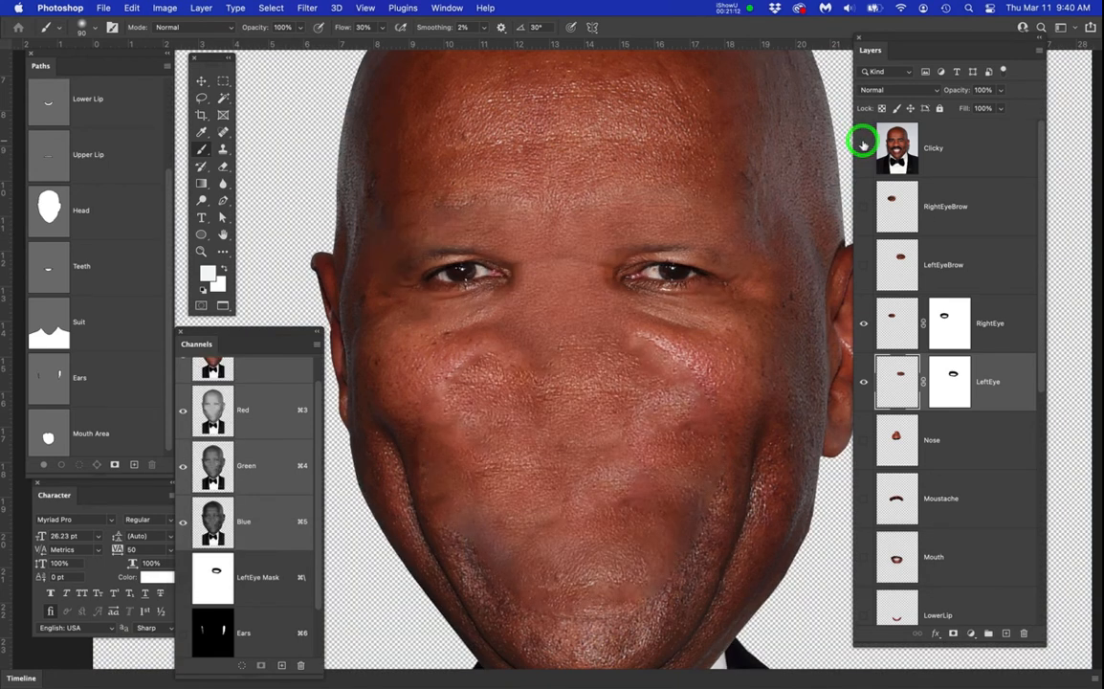
click(863, 143)
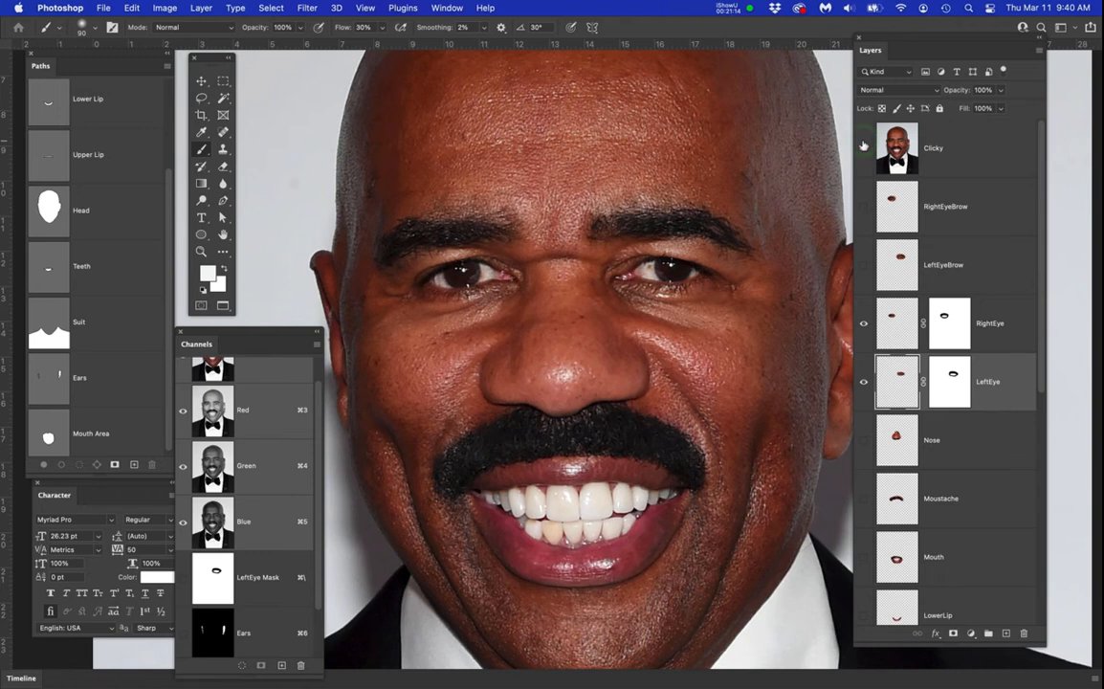
click(863, 143)
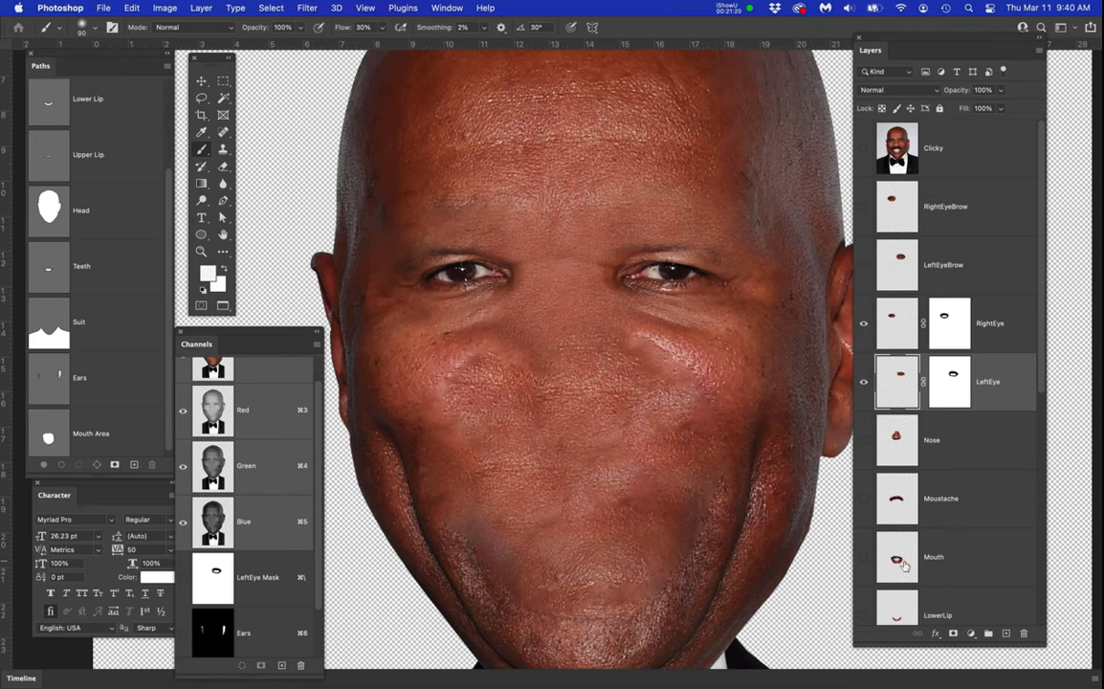
Hide the BlankFace layer and show the LeftEyeBrow and RightEyeBrow layers
scroll(903, 560, down, 5)
click(864, 578)
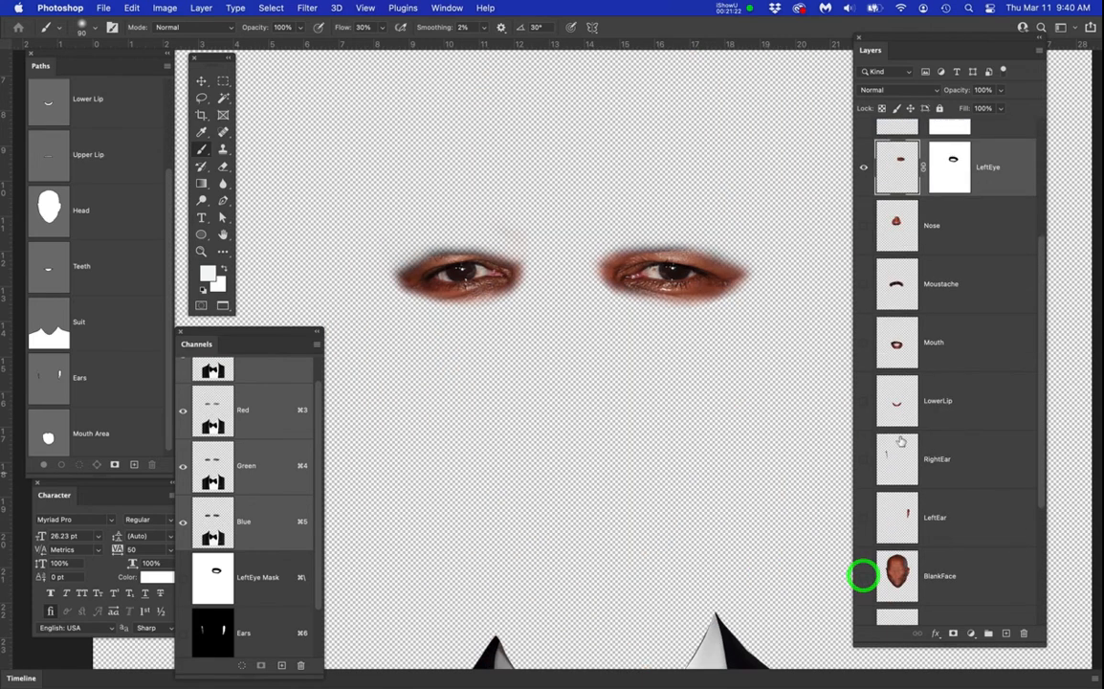
scroll(862, 577, up, 5)
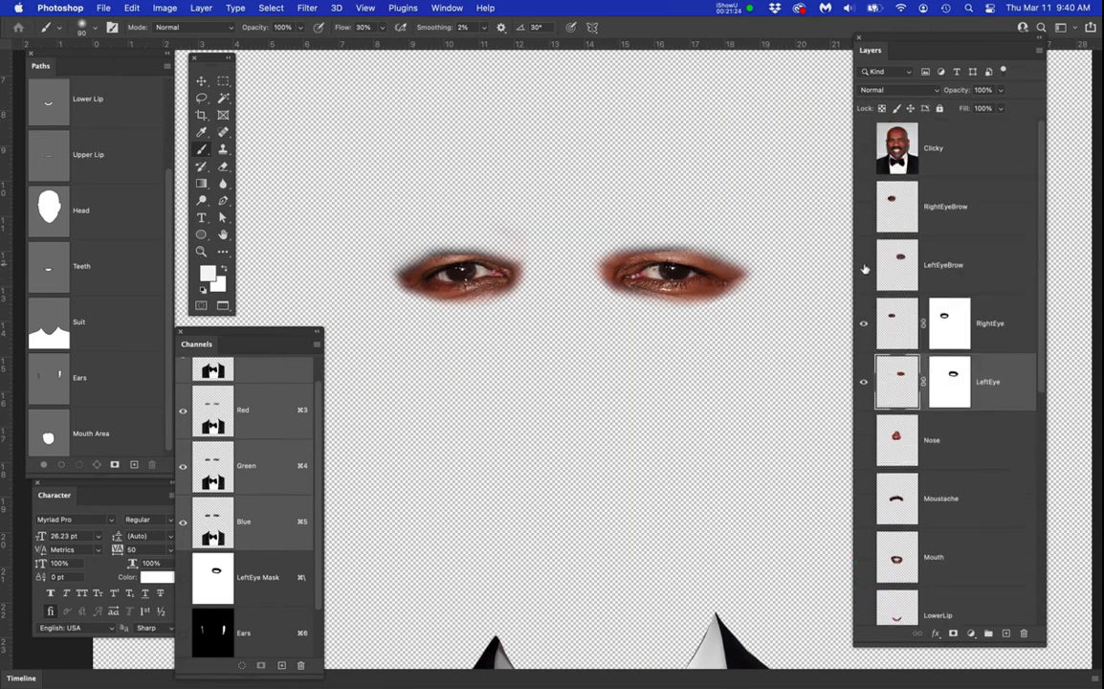
click(864, 266)
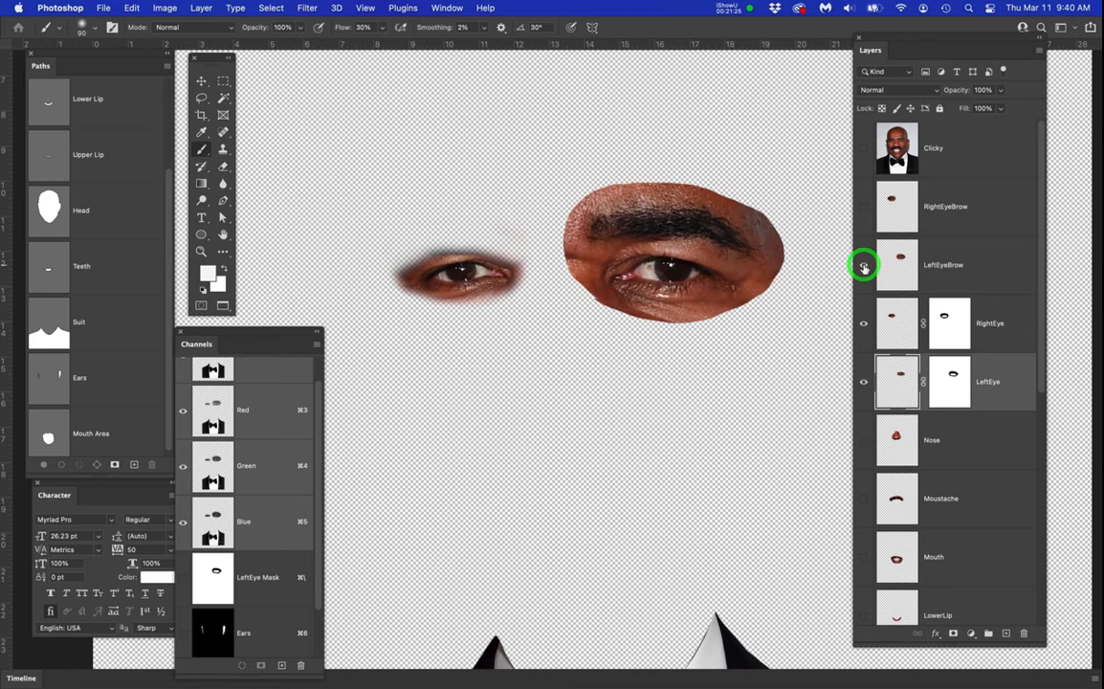
click(862, 206)
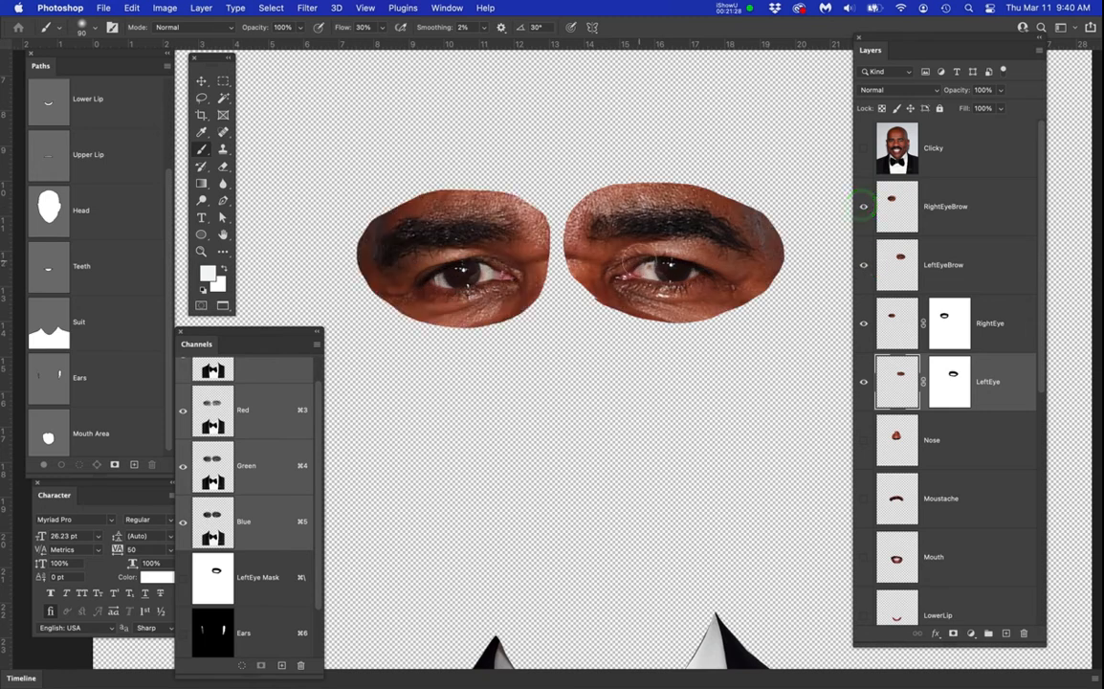
Add a blank white layer mask to both the RightEyeBrow and LeftEyeBrow layers
scroll(639, 263, up, 4)
drag(731, 292, 653, 280)
click(956, 218)
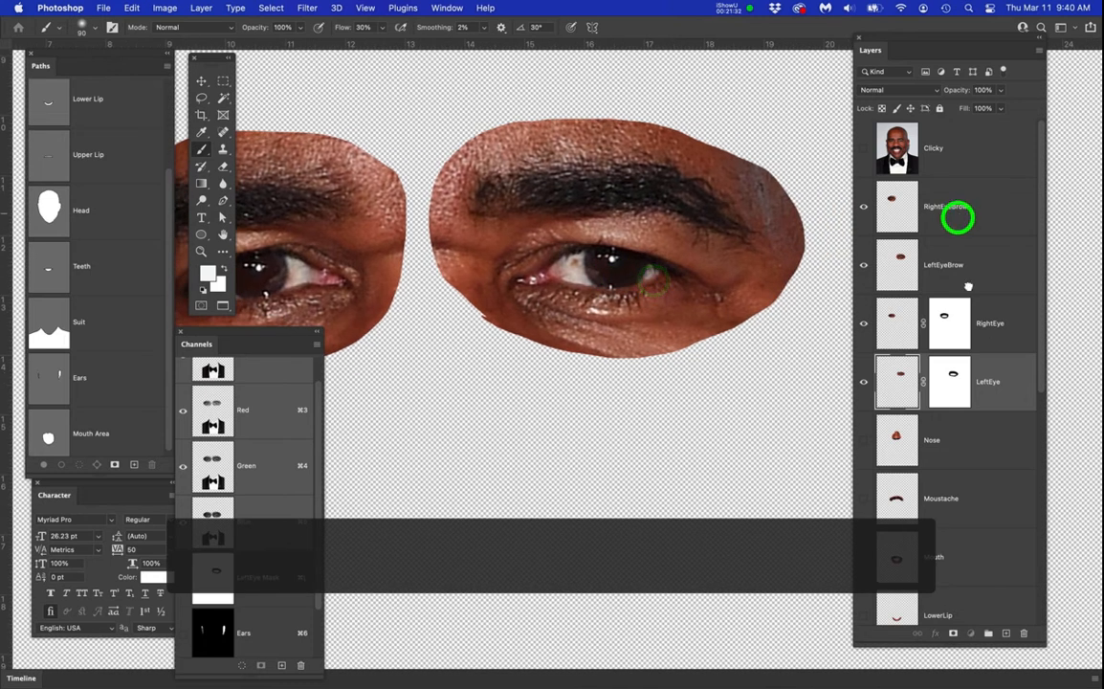
click(953, 633)
click(957, 277)
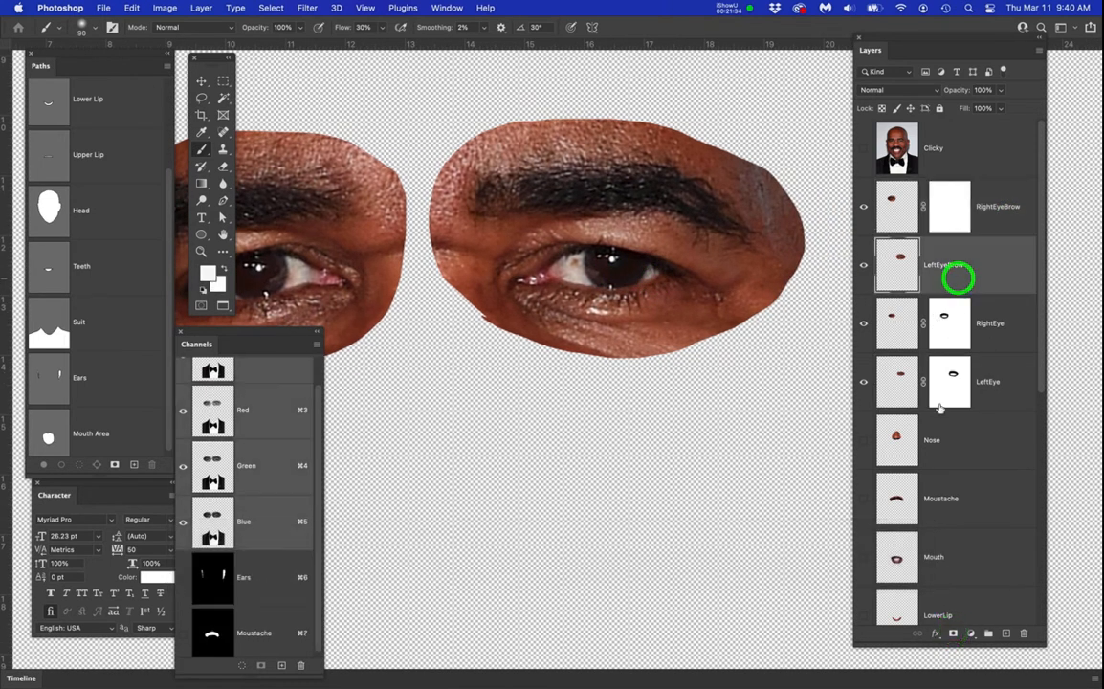
click(952, 633)
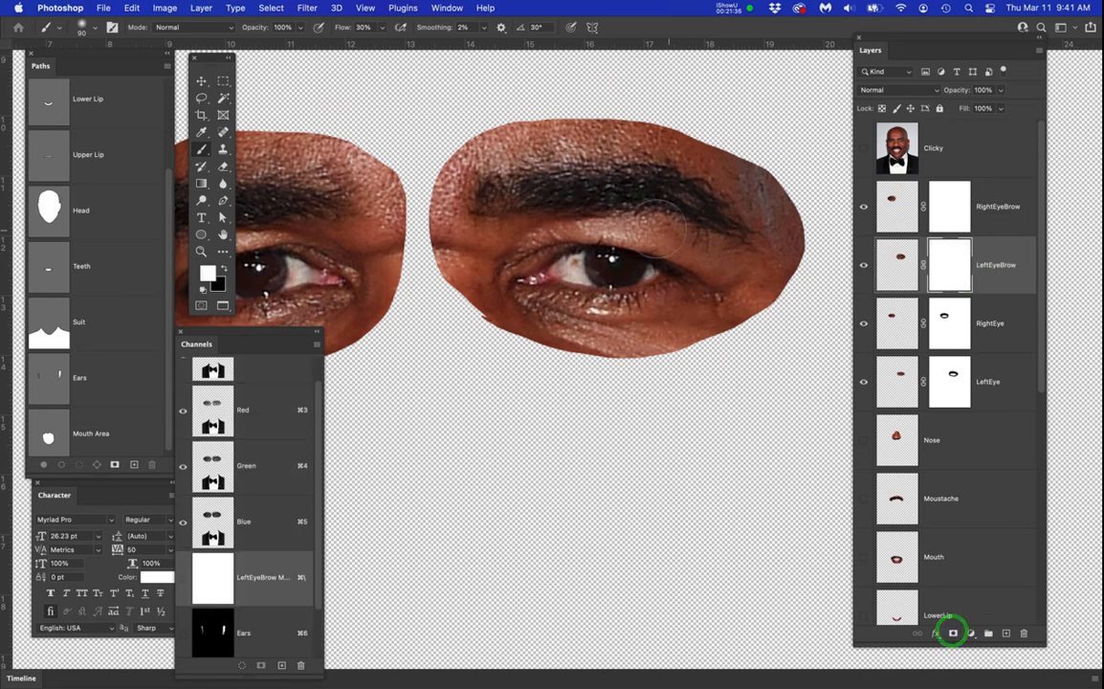
Enlarge the brush to 125 px and target the RightEyeBrow layer mask
key(bracketright)
key(bracketright)
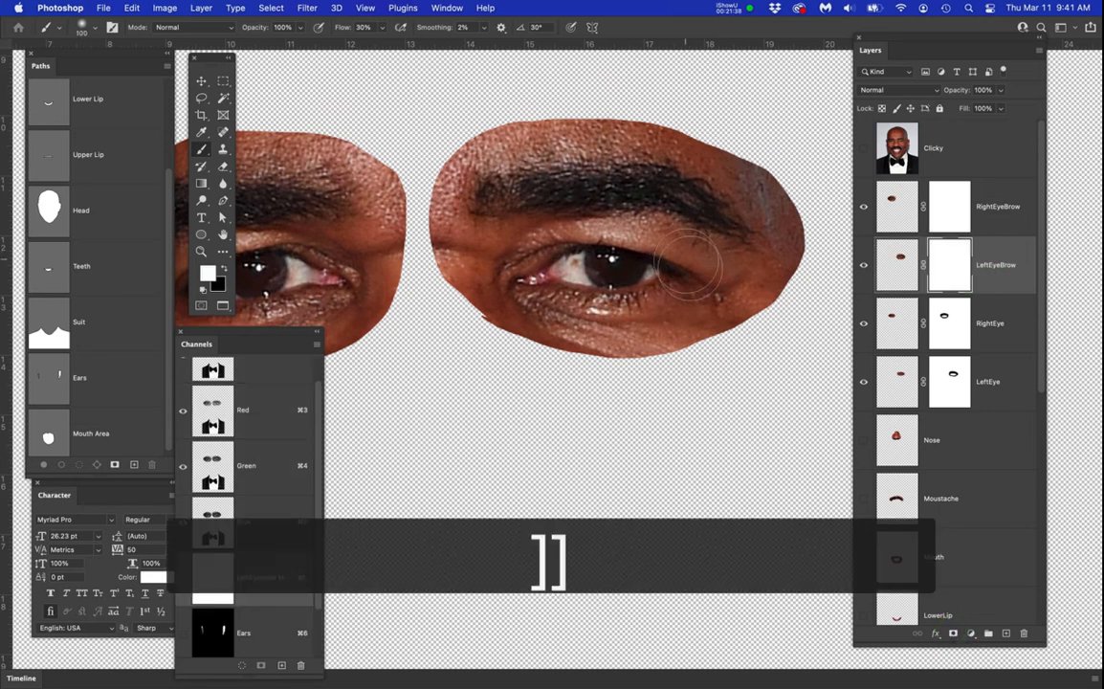
mouse_move(737, 301)
mouse_down()
mouse_move(591, 277)
mouse_move(675, 261)
mouse_move(686, 244)
mouse_up()
scroll(627, 277, down, 2)
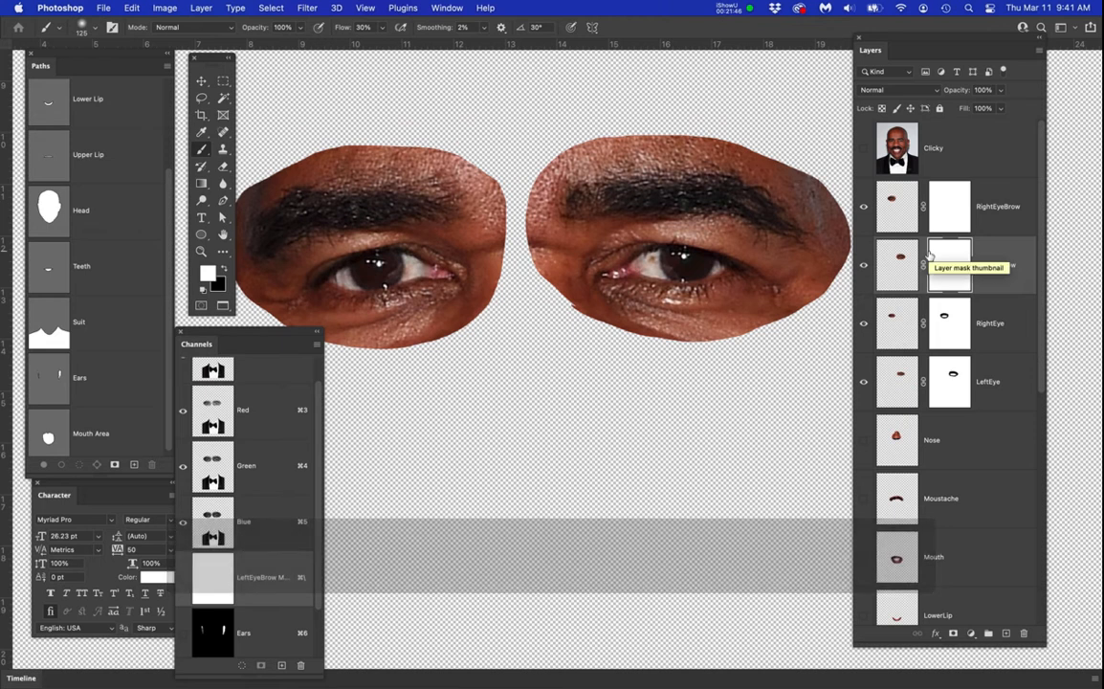
click(951, 210)
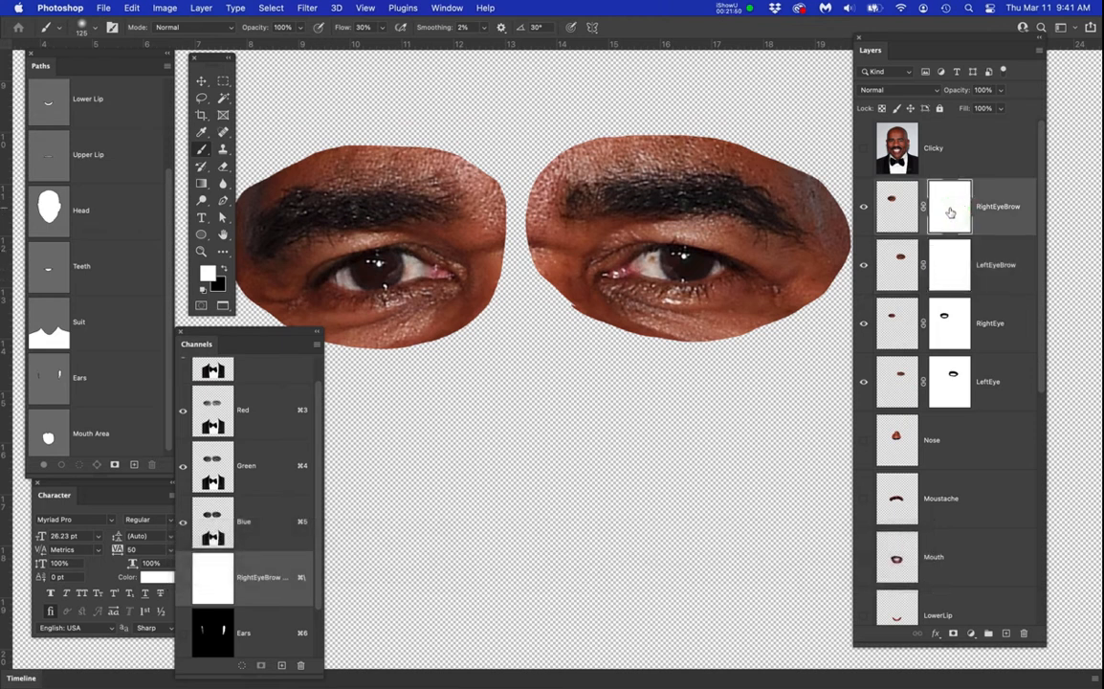
Toggle the RightEyeBrow layer's visibility to check which part of the face it covers
click(863, 206)
click(864, 205)
click(863, 206)
click(864, 205)
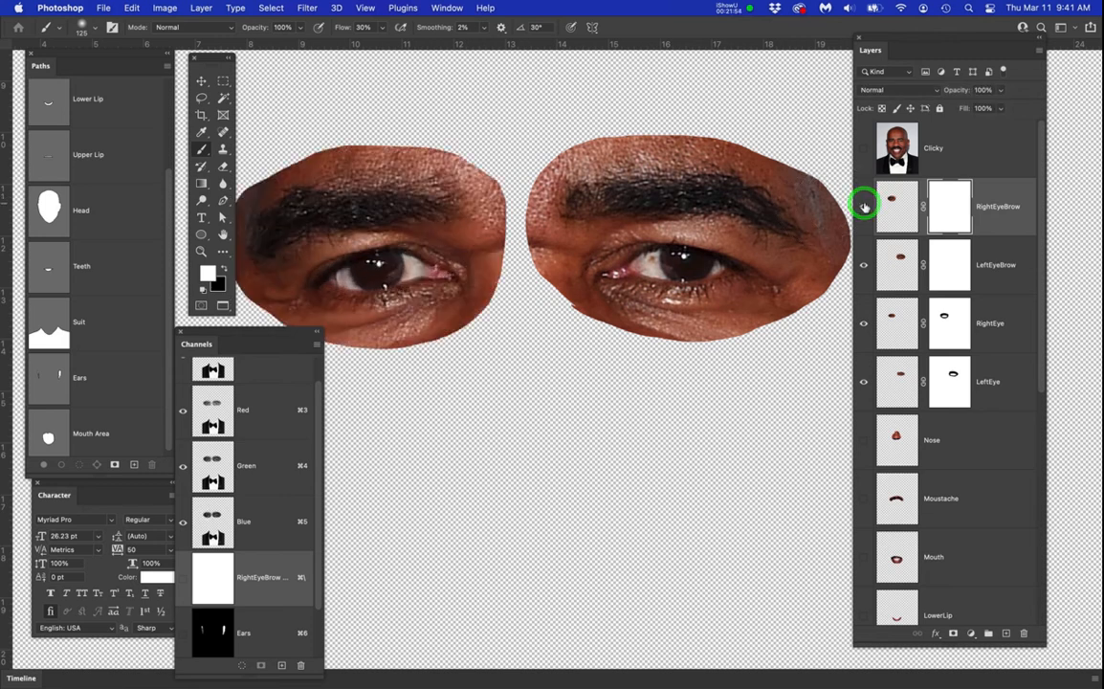
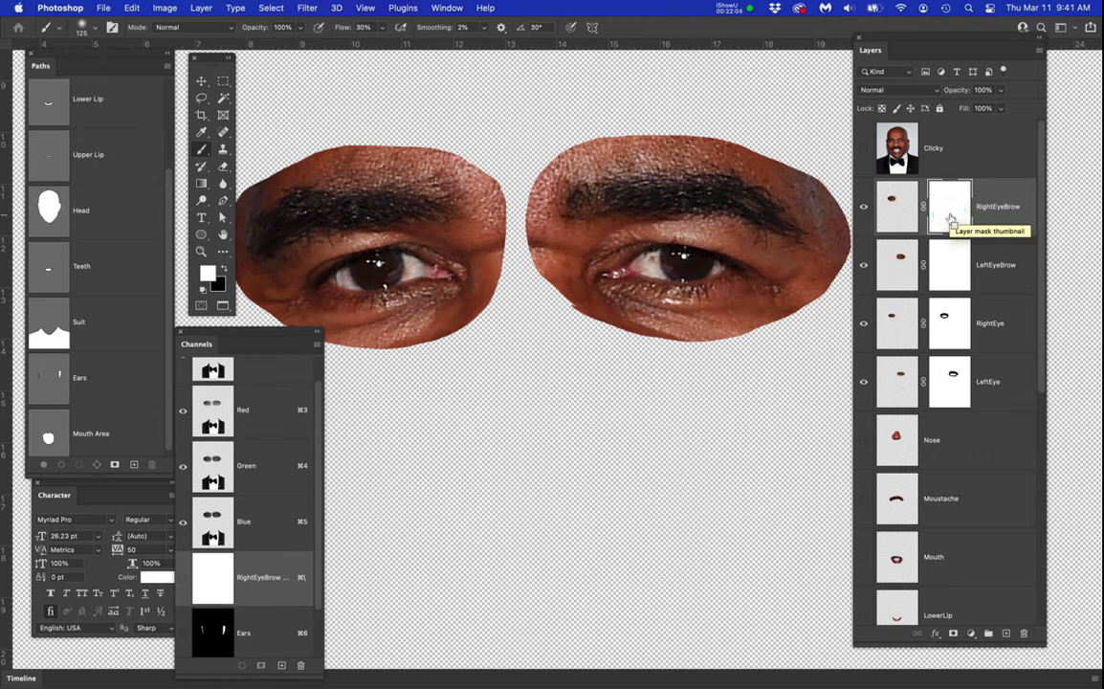
Fill the RightEyeBrow and LeftEyeBrow layer masks with black to hide both eyebrows
key(super+BackSpace)
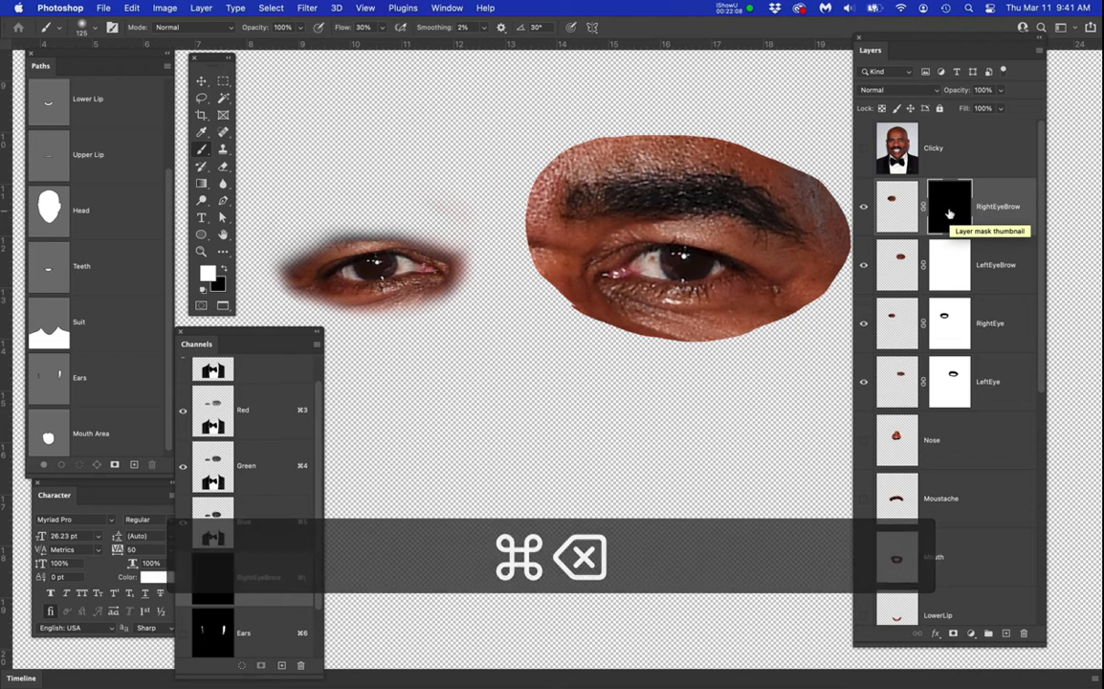
click(949, 273)
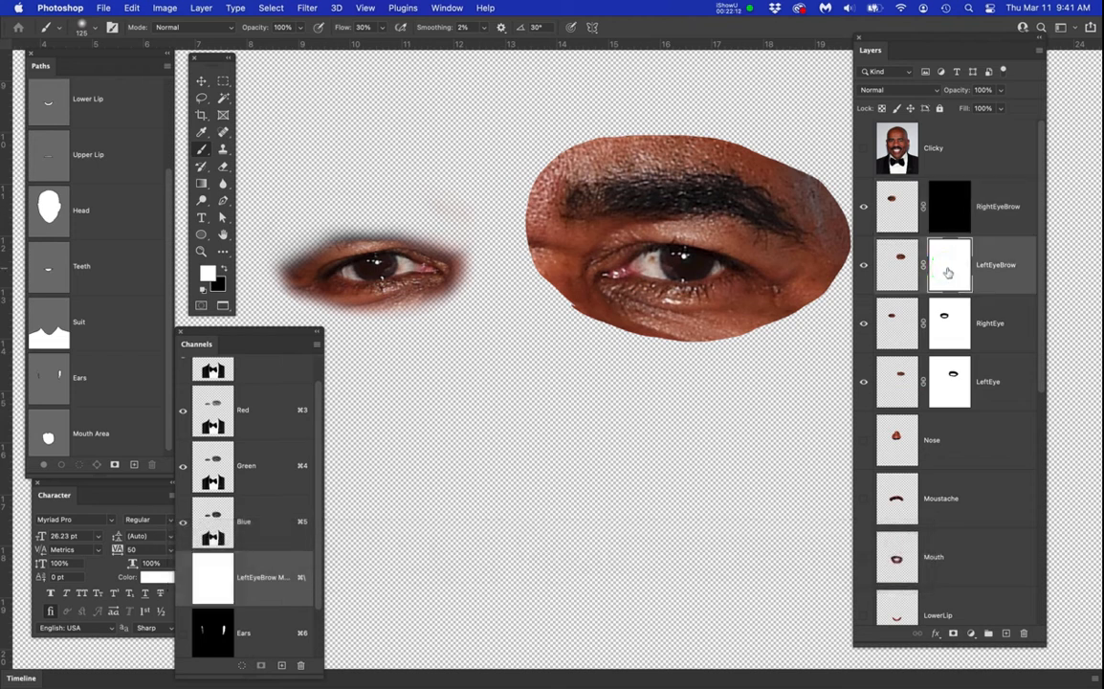
key(super+BackSpace)
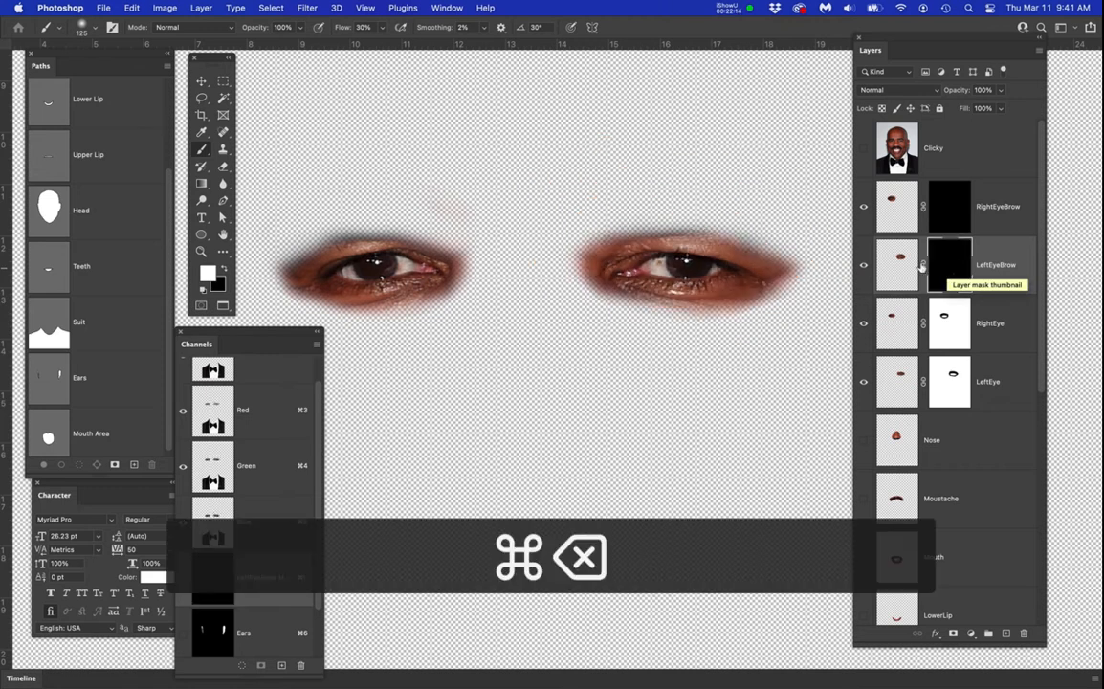
Target the RightEyeBrow layer mask and briefly show the Clicky layer to check the original eyebrow's shape
click(945, 210)
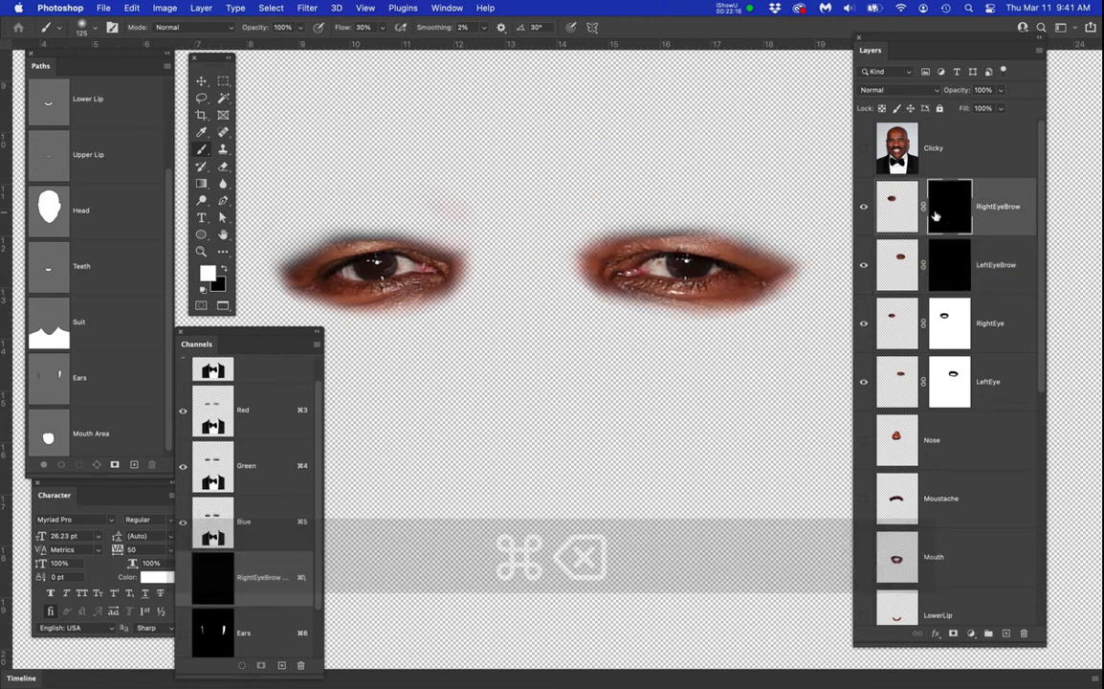
scroll(339, 213, up, 3)
scroll(338, 214, up, 2)
key(space)
drag(484, 270, 583, 276)
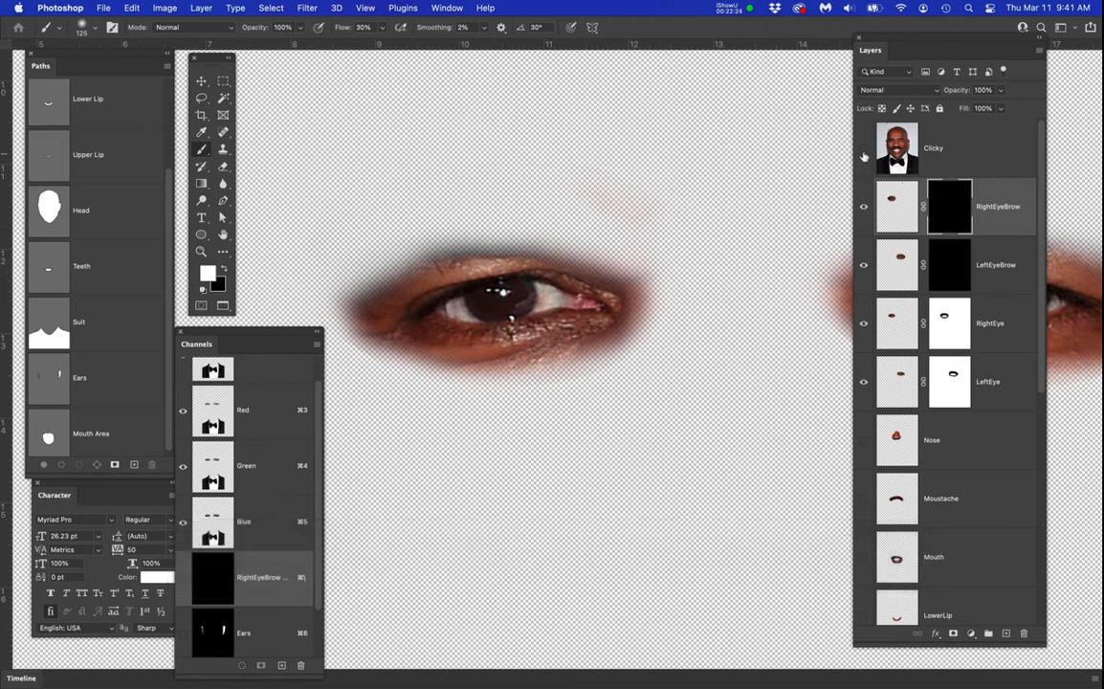
click(864, 150)
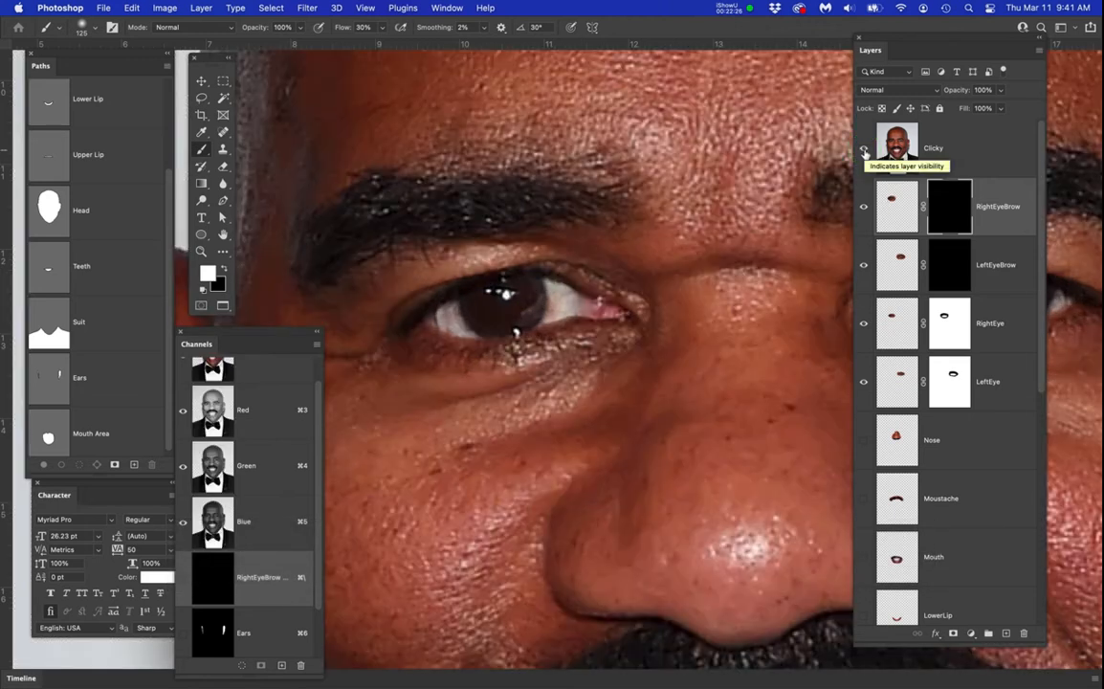
click(864, 150)
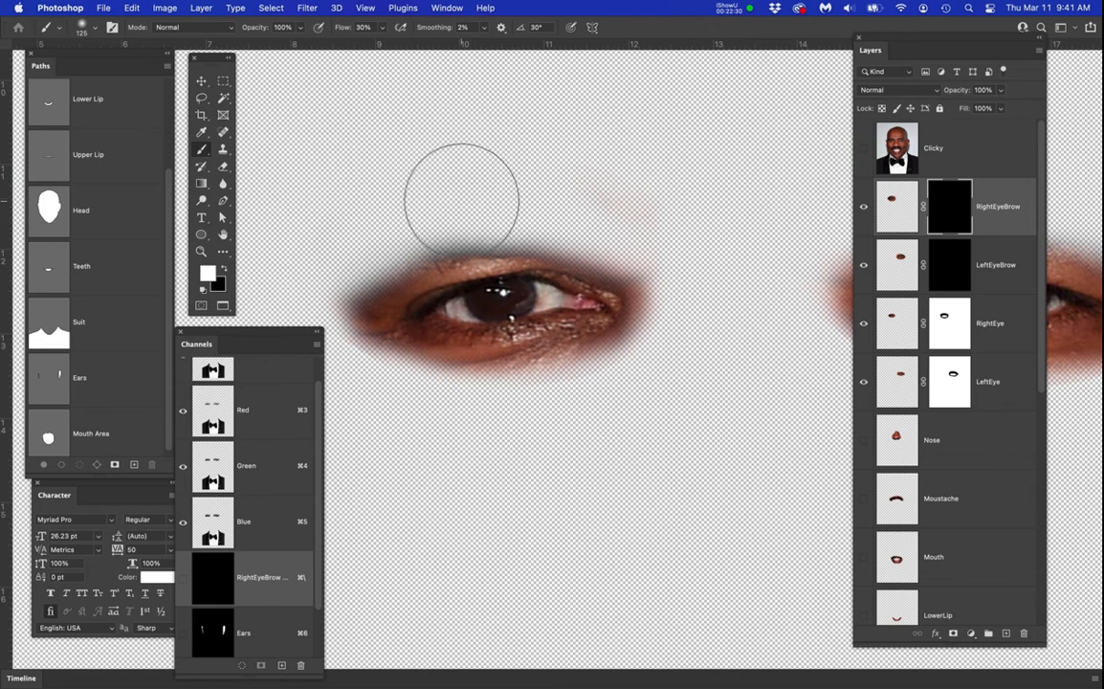
Reduce the brush to 80 px and paint black on the RightEyeBrow mask in the area above the eye
key(bracketleft)
key(bracketleft)
key(bracketleft)
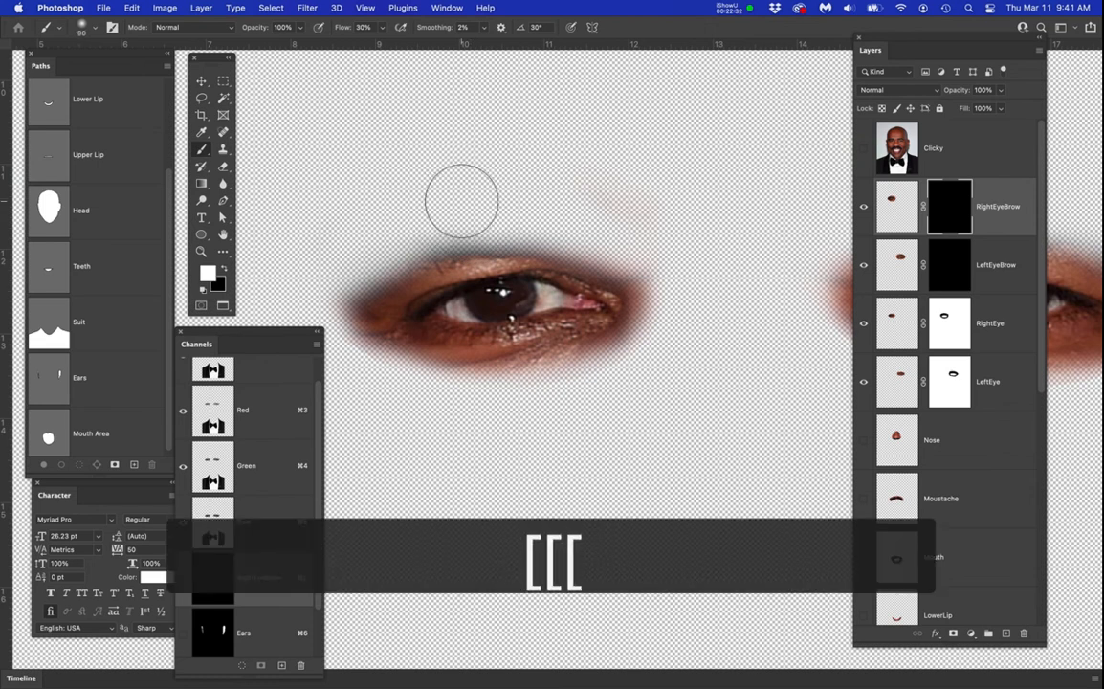
key(x)
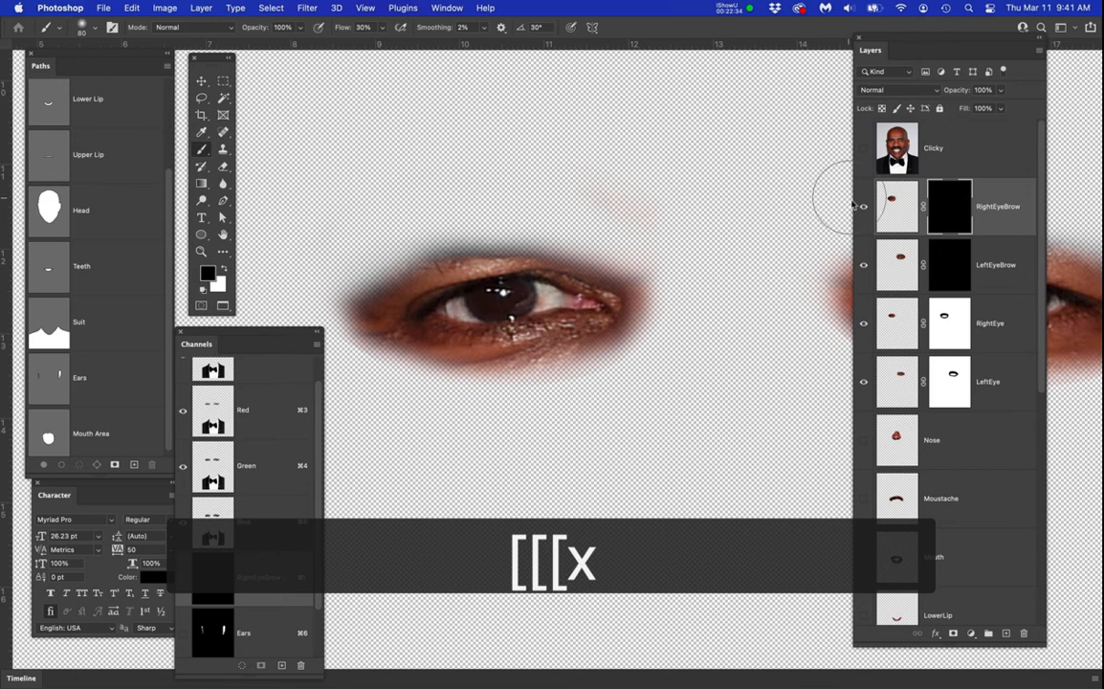
mouse_move(590, 203)
mouse_down()
mouse_move(550, 199)
mouse_move(453, 211)
mouse_move(570, 196)
mouse_move(501, 185)
mouse_up()
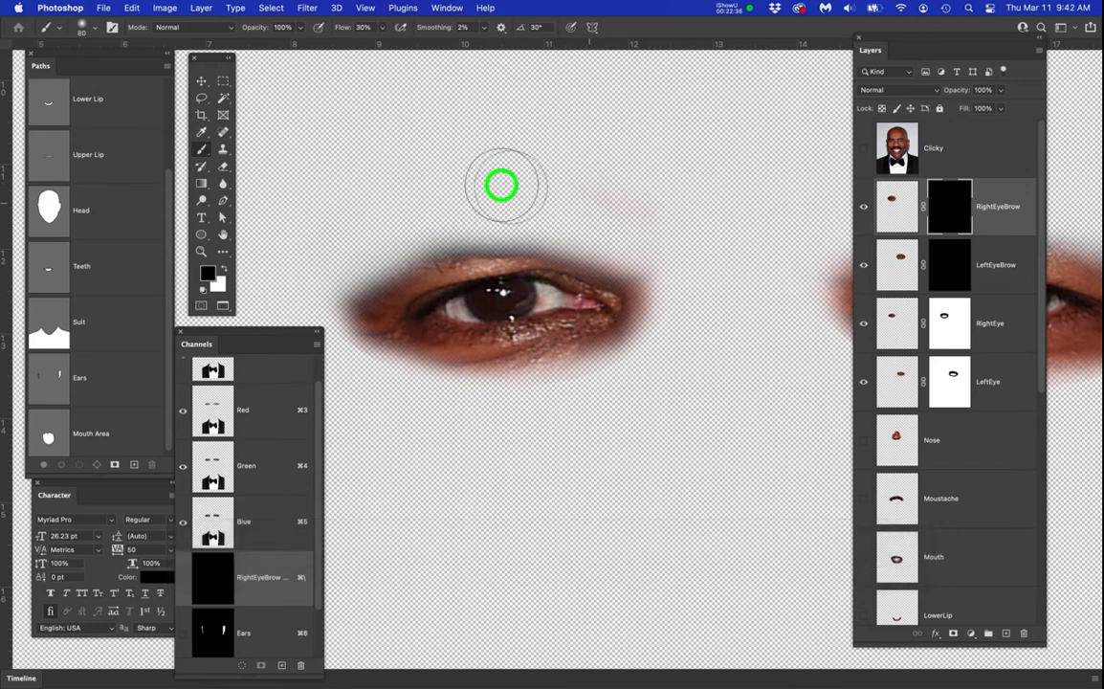
key(space)
drag(745, 247, 531, 232)
mouse_move(660, 220)
mouse_down()
mouse_move(471, 214)
mouse_move(764, 239)
mouse_move(660, 241)
mouse_move(718, 244)
mouse_move(708, 241)
mouse_up()
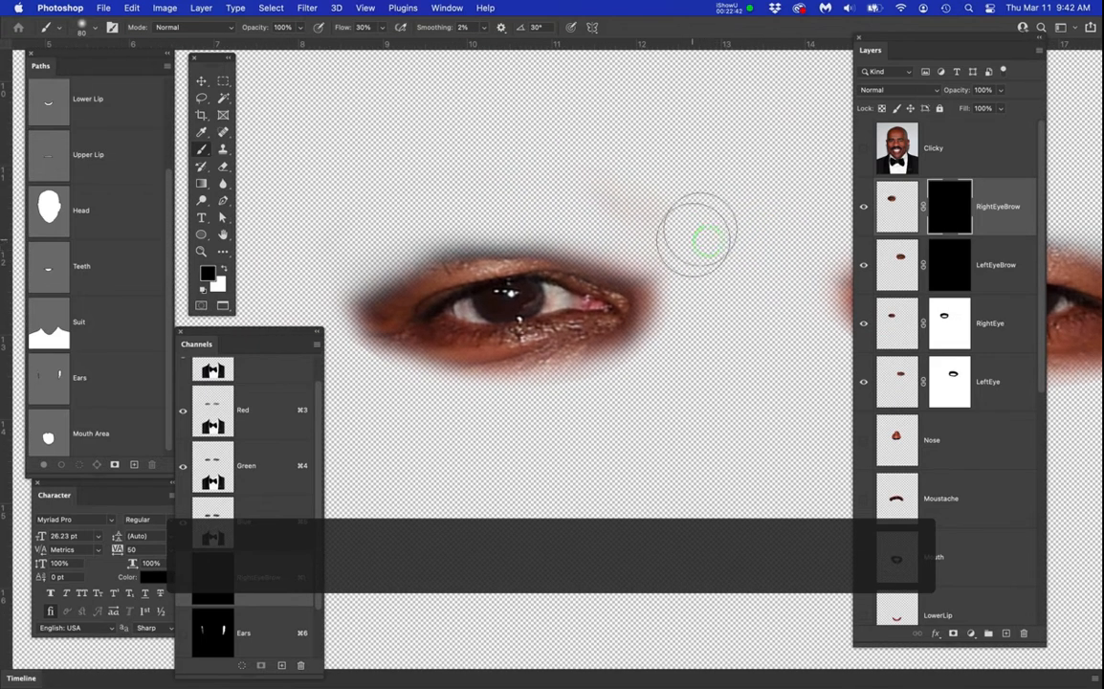
Paint white on the RightEyeBrow mask along the eyebrow to reveal it above the eye
key(x)
mouse_move(521, 177)
mouse_down()
mouse_move(569, 195)
mouse_move(414, 207)
mouse_move(573, 197)
mouse_move(509, 191)
mouse_move(454, 167)
mouse_move(492, 197)
mouse_move(658, 230)
mouse_move(401, 182)
mouse_move(381, 219)
mouse_move(432, 207)
mouse_move(314, 245)
mouse_move(380, 206)
mouse_move(264, 247)
mouse_move(323, 219)
mouse_move(380, 210)
mouse_move(324, 236)
mouse_move(562, 221)
mouse_move(633, 197)
mouse_move(554, 184)
mouse_move(417, 194)
mouse_move(320, 230)
mouse_move(352, 194)
mouse_move(311, 253)
mouse_move(329, 271)
mouse_move(313, 263)
mouse_move(440, 222)
mouse_move(402, 202)
mouse_move(620, 209)
mouse_move(394, 187)
mouse_move(542, 219)
mouse_move(340, 241)
mouse_move(304, 264)
mouse_move(287, 251)
mouse_up()
drag(499, 247, 621, 257)
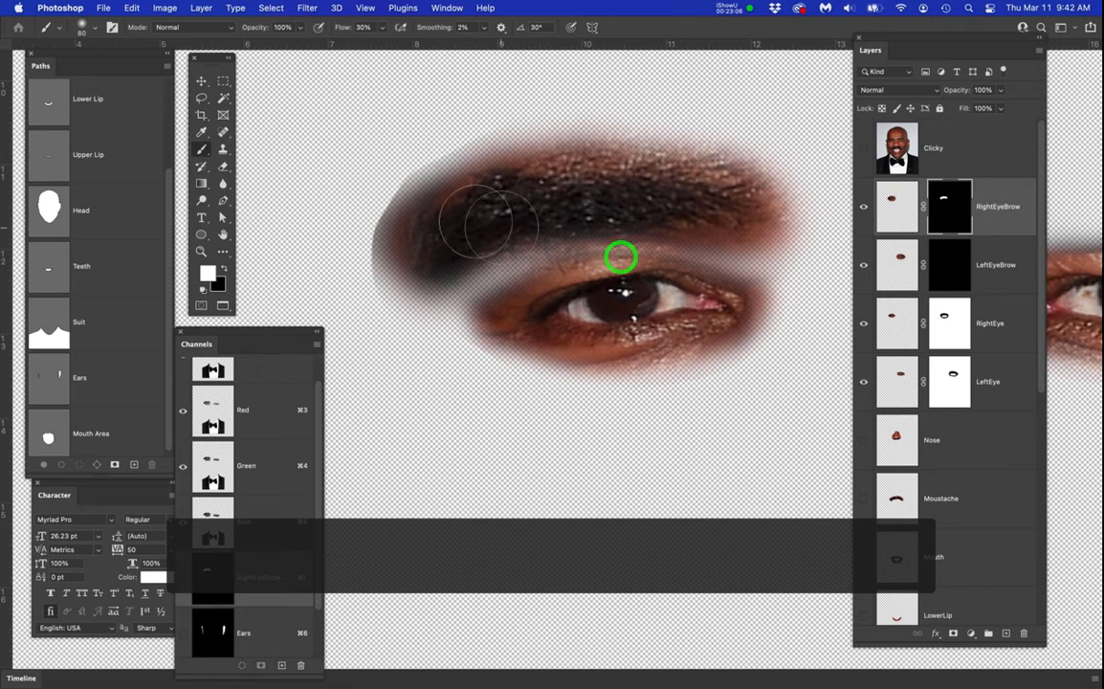
Reduce the brush to 50 px and paint black on the RightEyeBrow mask to soften the eyebrow's outer edge
key(bracketleft)
key(bracketleft)
key(bracketleft)
key(x)
mouse_move(471, 132)
mouse_down()
mouse_move(412, 169)
mouse_move(378, 231)
mouse_move(413, 166)
mouse_move(360, 251)
mouse_up()
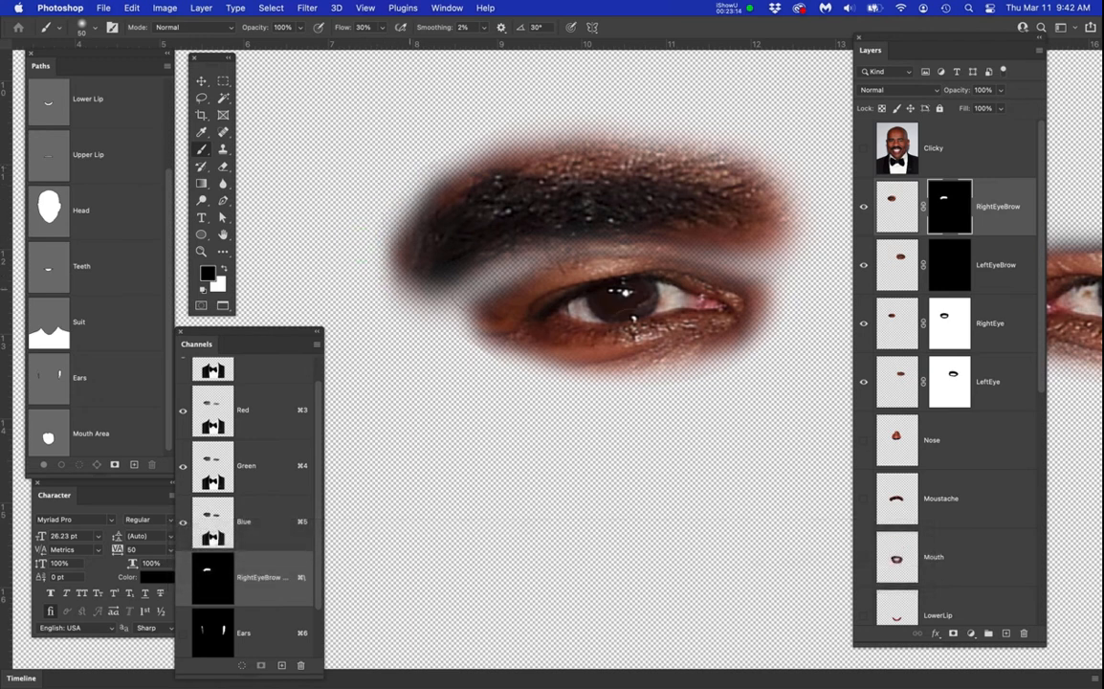
Target the LeftEyeBrow layer mask and briefly show the Clicky layer to check where the left eyebrow sits
key(space)
drag(717, 338, 466, 335)
drag(574, 333, 493, 333)
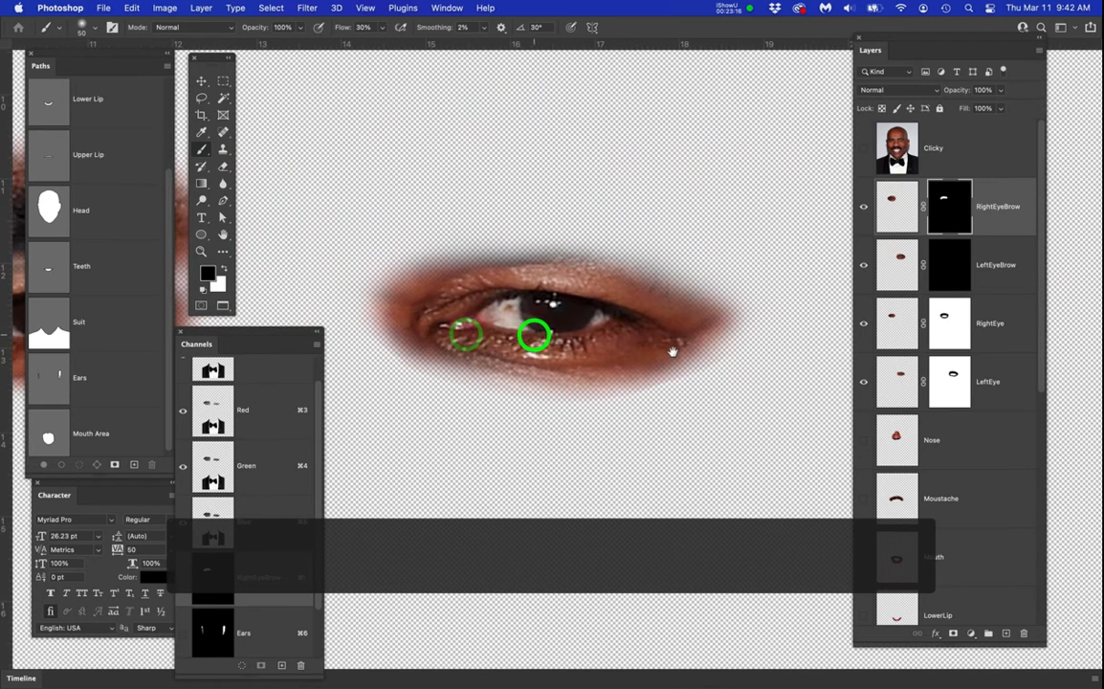
click(948, 276)
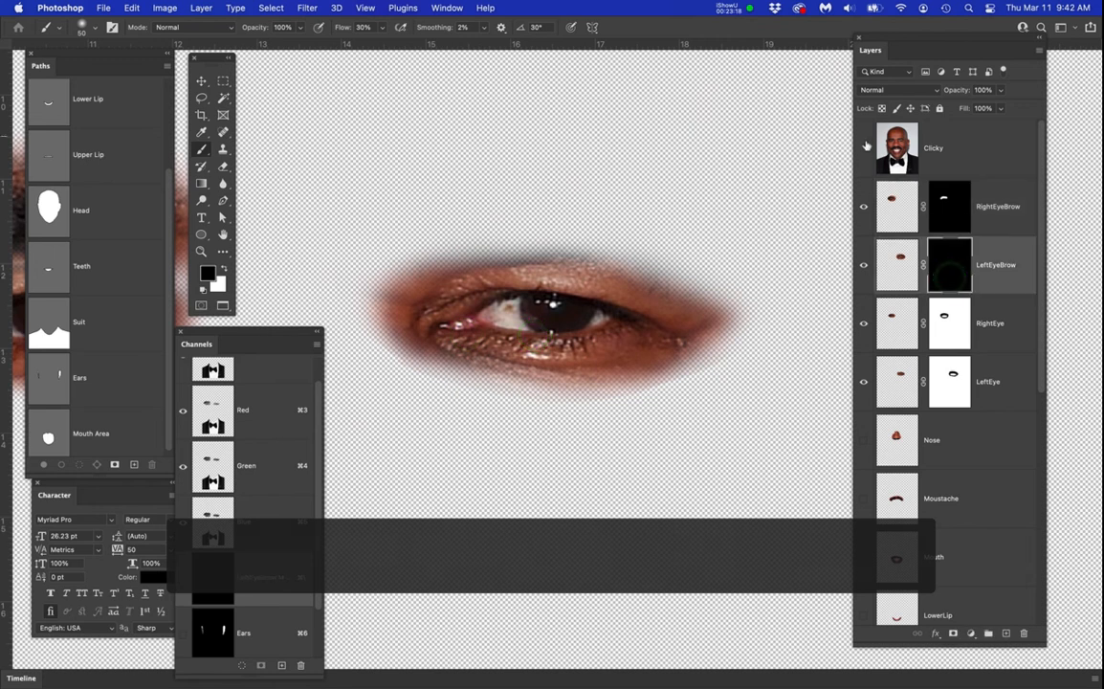
click(864, 145)
click(863, 145)
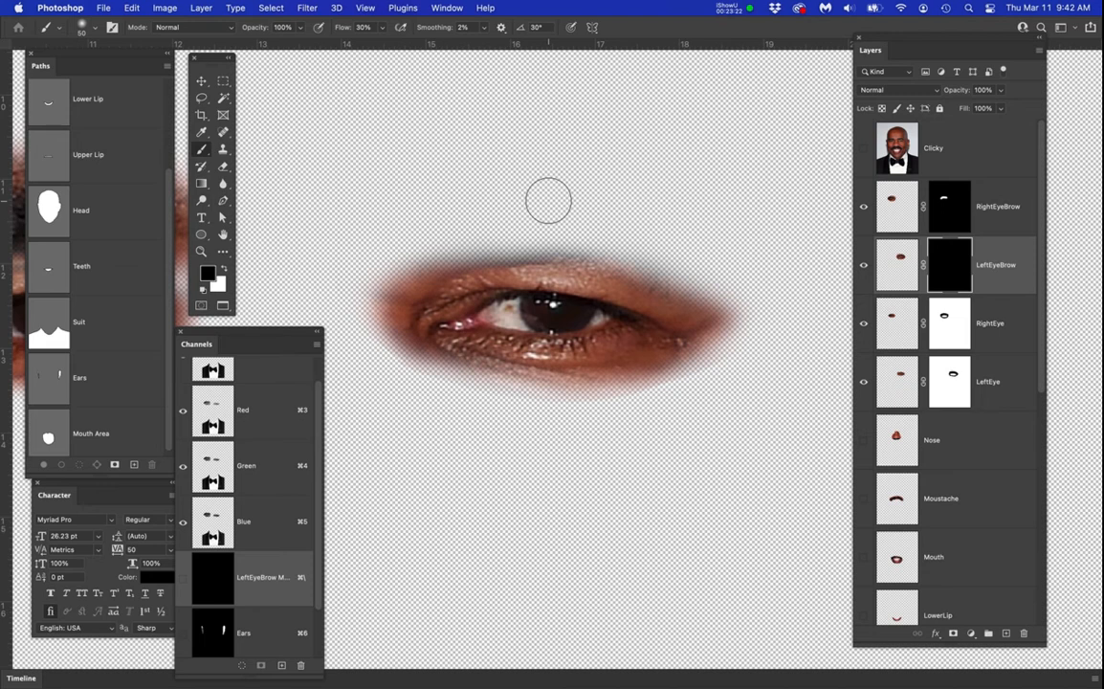
Paint white on the LeftEyeBrow mask to reveal the eyebrow, enlarging the brush to 90 px and checking against the Clicky layer
key(x)
mouse_move(541, 197)
mouse_down()
mouse_move(502, 192)
mouse_move(441, 206)
mouse_move(624, 203)
mouse_move(454, 193)
mouse_move(631, 225)
mouse_move(557, 217)
mouse_move(607, 198)
mouse_move(645, 208)
mouse_up()
key(bracketright)
key(bracketright)
key(bracketright)
key(bracketright)
key(bracketright)
click(867, 150)
click(867, 150)
click(651, 195)
mouse_move(685, 217)
mouse_down()
mouse_move(685, 227)
mouse_move(671, 222)
mouse_move(723, 234)
mouse_move(532, 185)
mouse_move(471, 204)
mouse_move(421, 192)
mouse_move(385, 217)
mouse_move(382, 197)
mouse_move(355, 222)
mouse_move(500, 177)
mouse_move(381, 212)
mouse_move(360, 197)
mouse_move(355, 241)
mouse_move(397, 206)
mouse_move(502, 190)
mouse_move(351, 228)
mouse_move(441, 185)
mouse_move(584, 198)
mouse_move(390, 214)
mouse_move(545, 195)
mouse_move(671, 217)
mouse_move(593, 218)
mouse_up()
Scale the RightEyeBrow layer image to about 132% and reposition it slightly lower over the right eye
scroll(546, 233, down, 3)
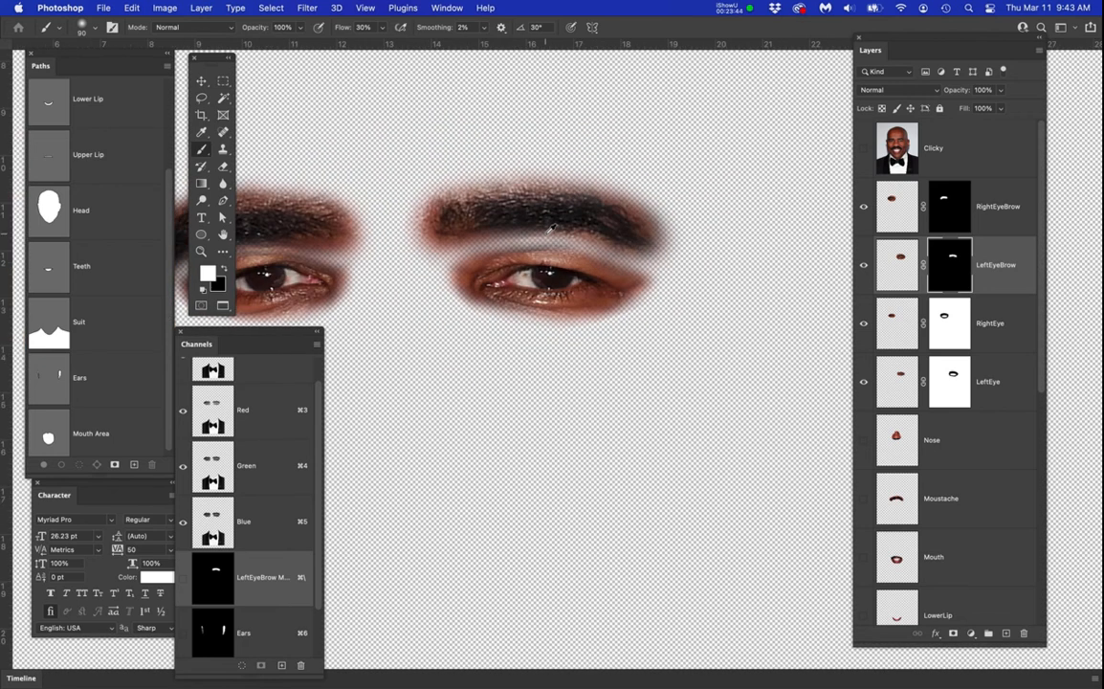
drag(580, 288, 705, 332)
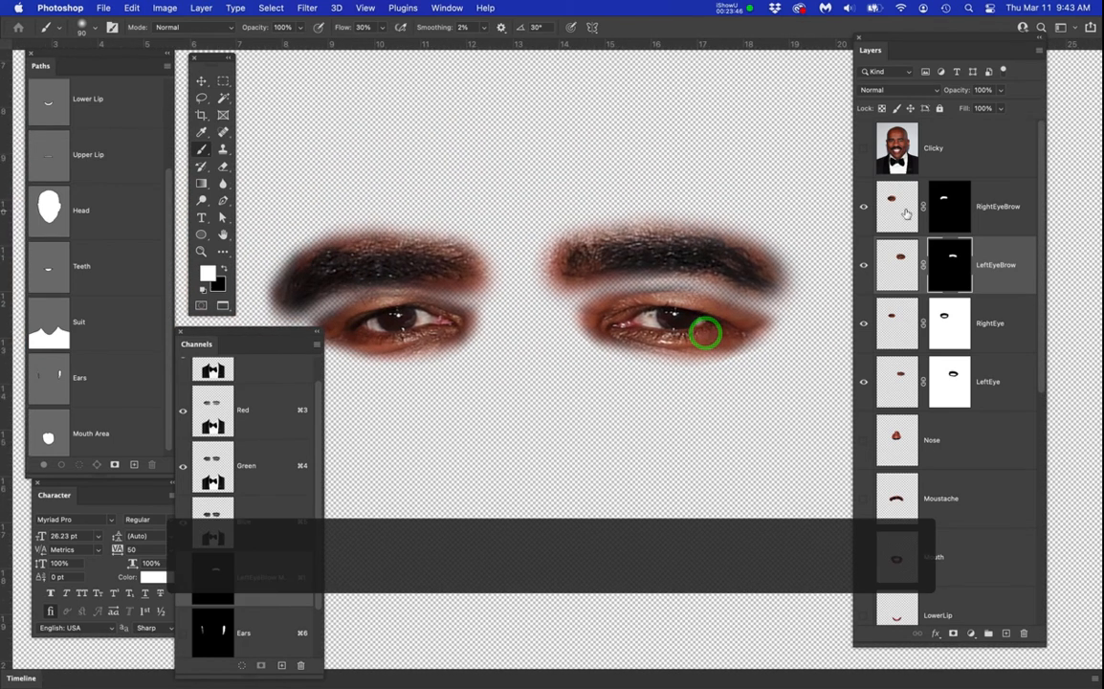
click(899, 205)
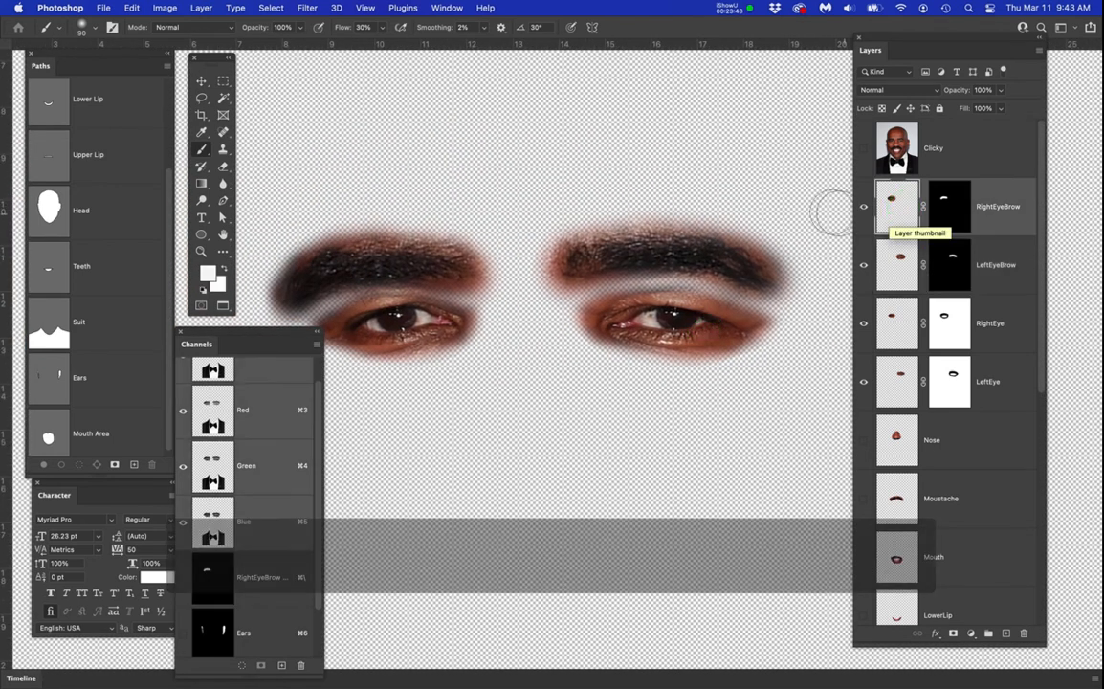
click(863, 207)
click(864, 206)
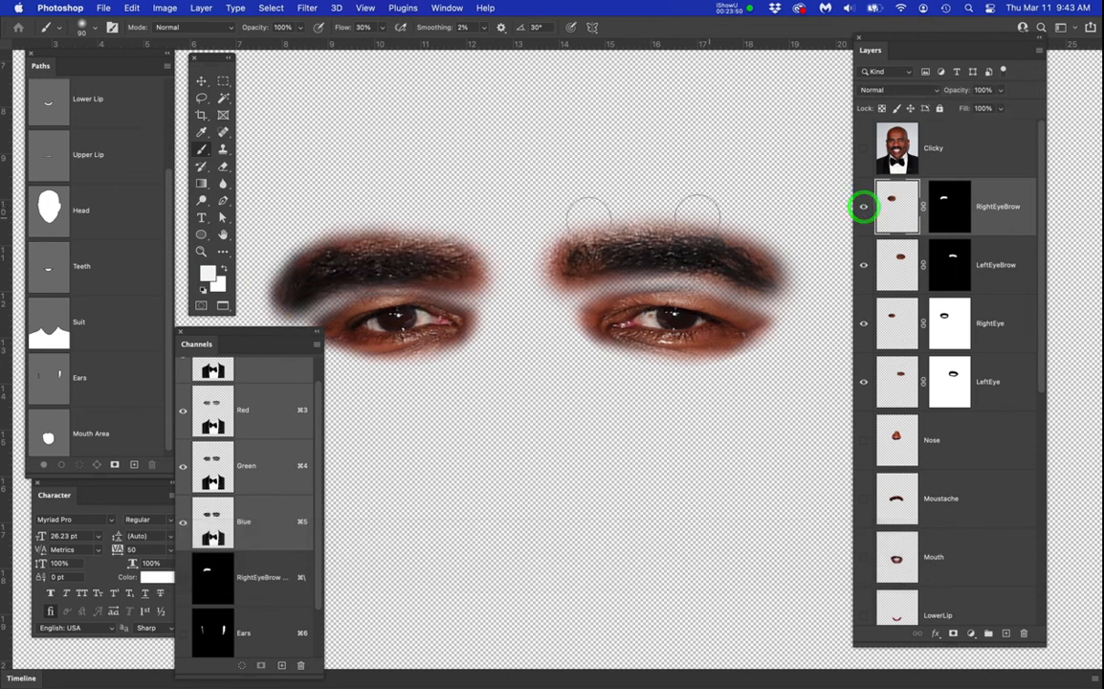
key(super+t)
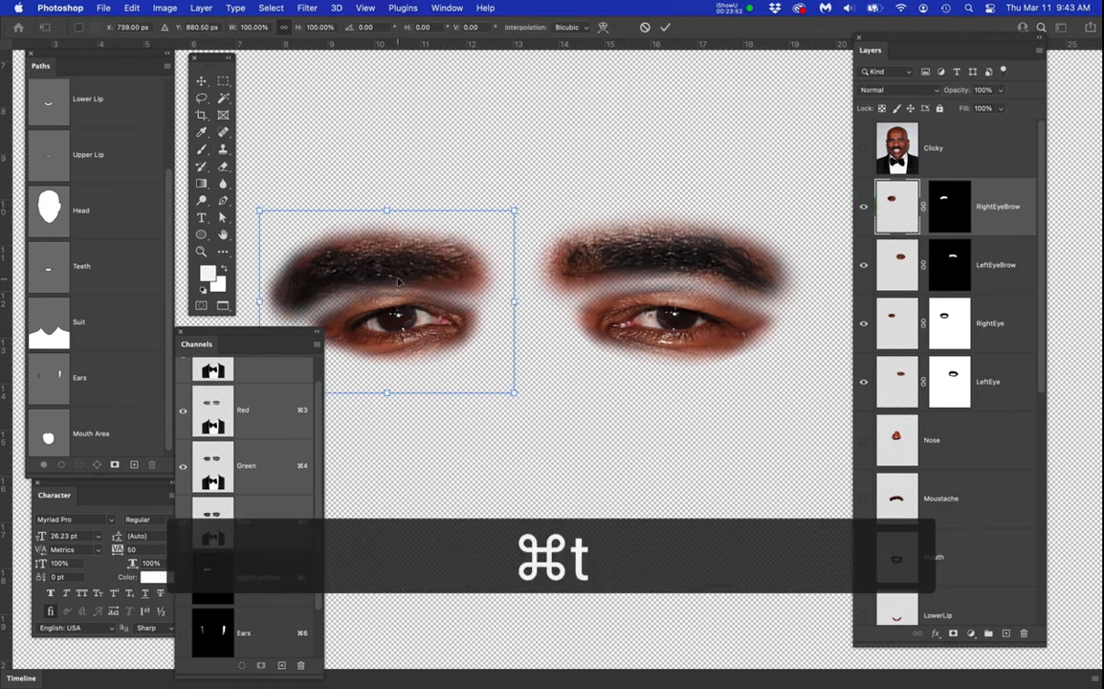
scroll(400, 282, up, 3)
drag(552, 313, 632, 240)
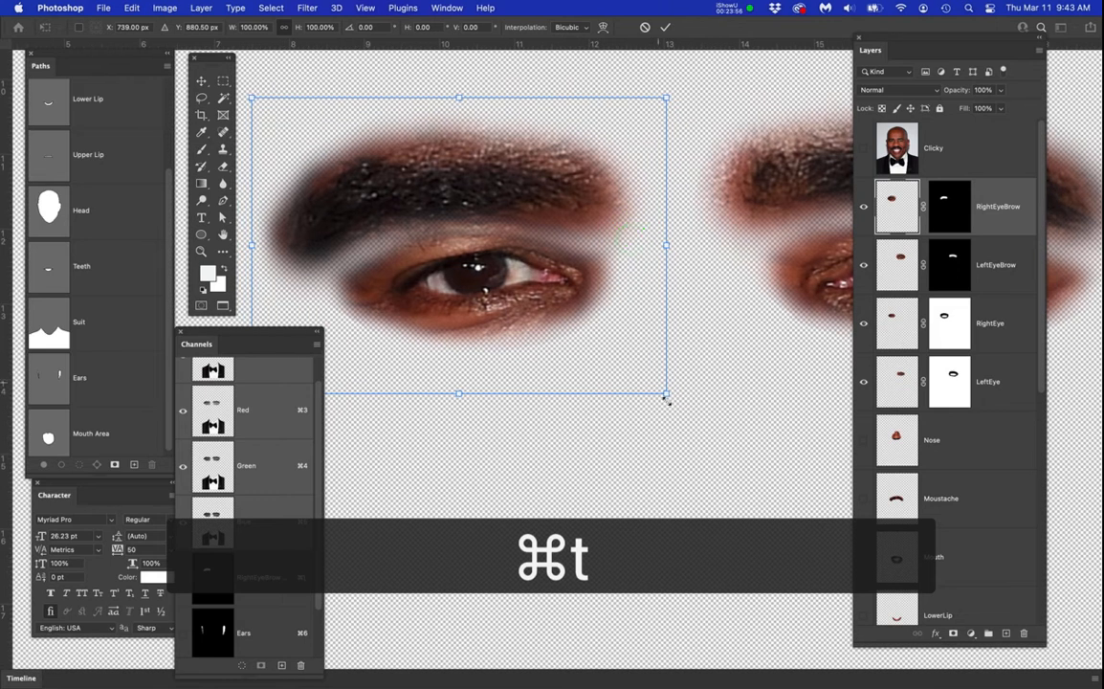
drag(664, 394, 736, 424)
drag(529, 173, 535, 188)
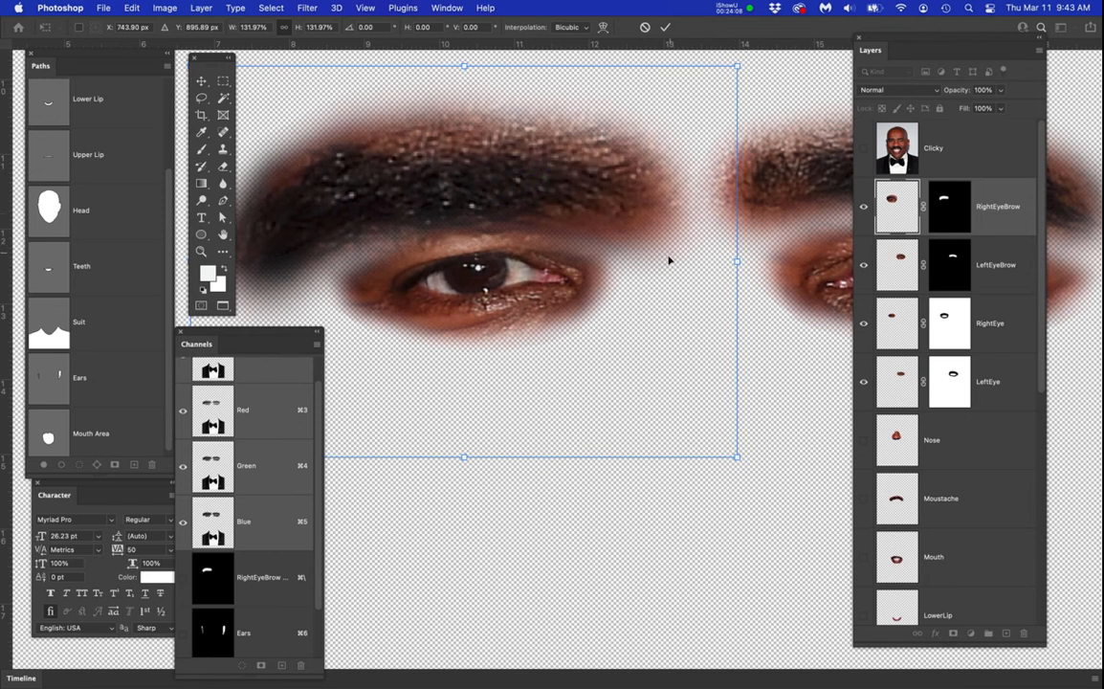
key(Return)
Scale the LeftEyeBrow layer image to about 141% and move it down level with the other eyebrow
scroll(690, 268, down, 3)
scroll(523, 250, right, 3)
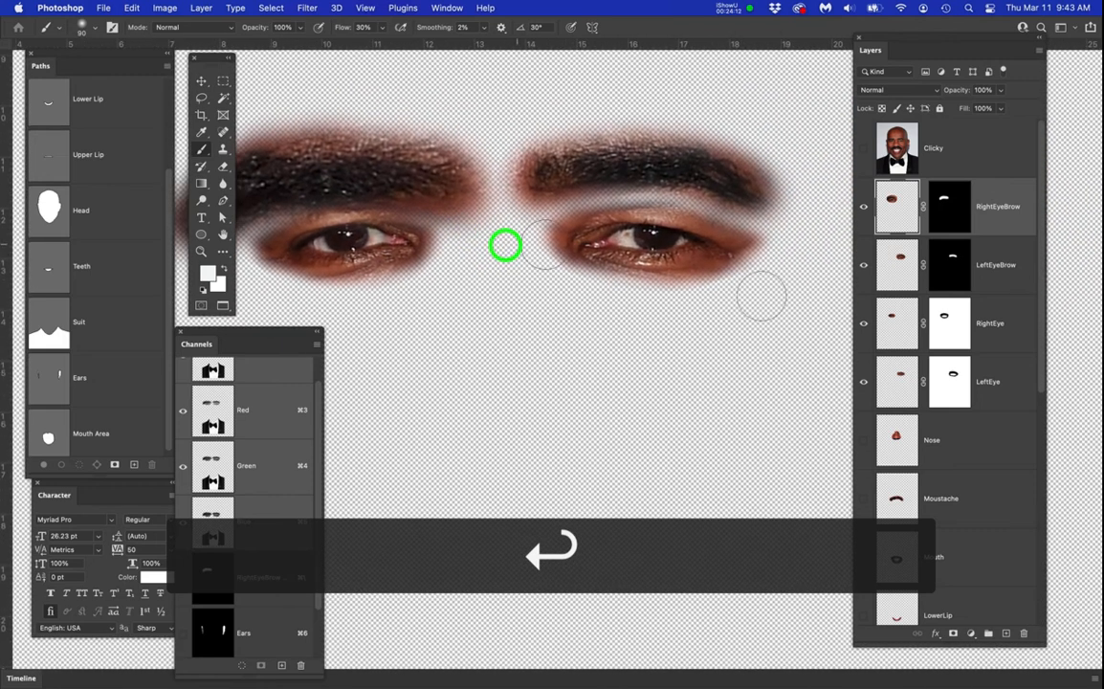
click(896, 264)
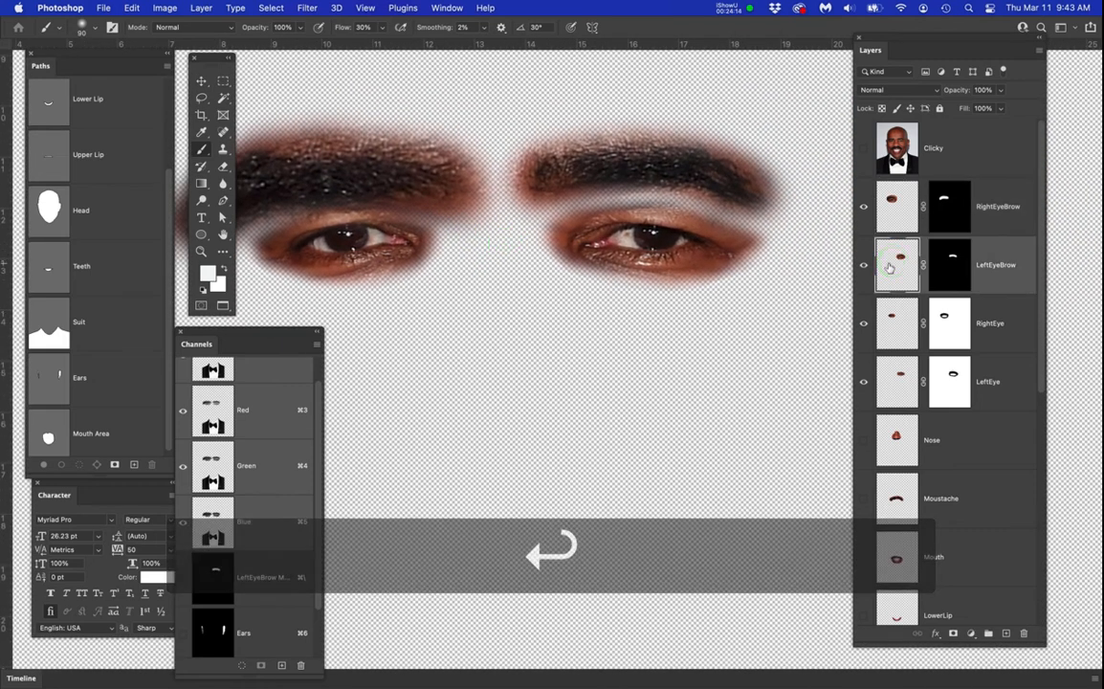
click(861, 266)
click(861, 266)
click(906, 272)
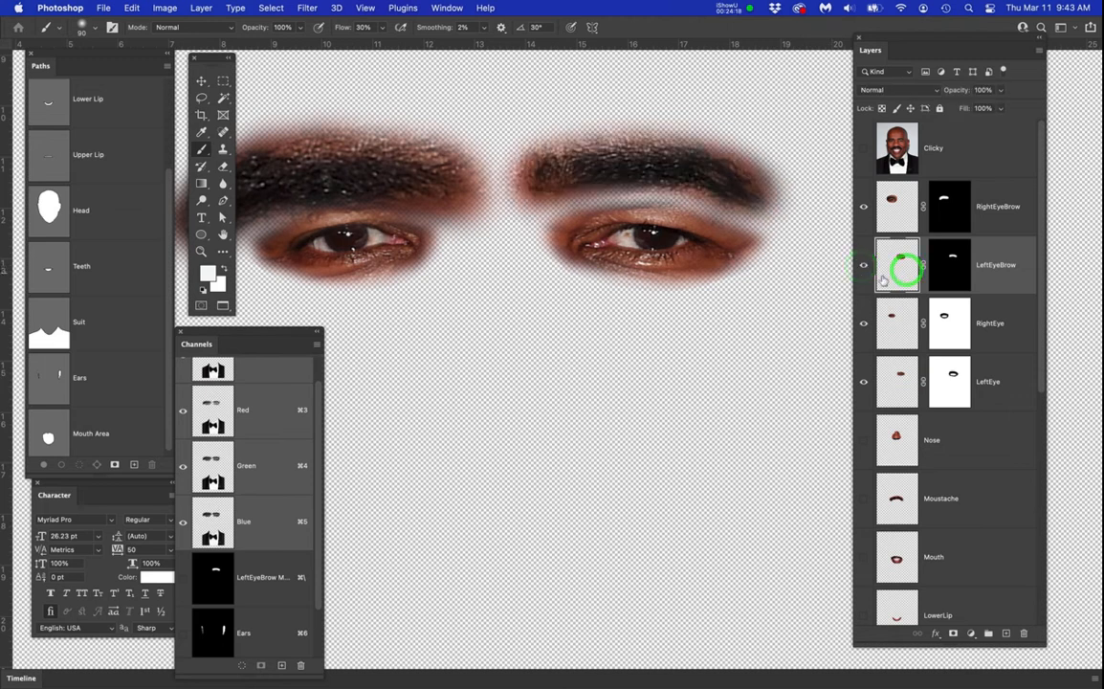
key(super+t)
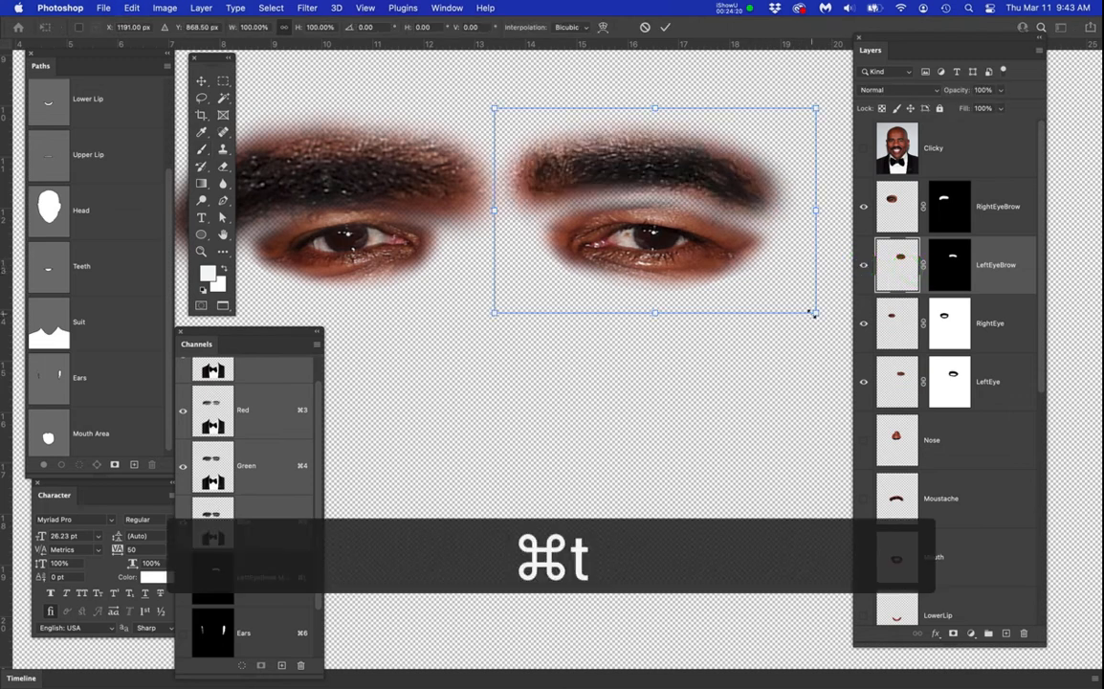
drag(815, 312, 879, 356)
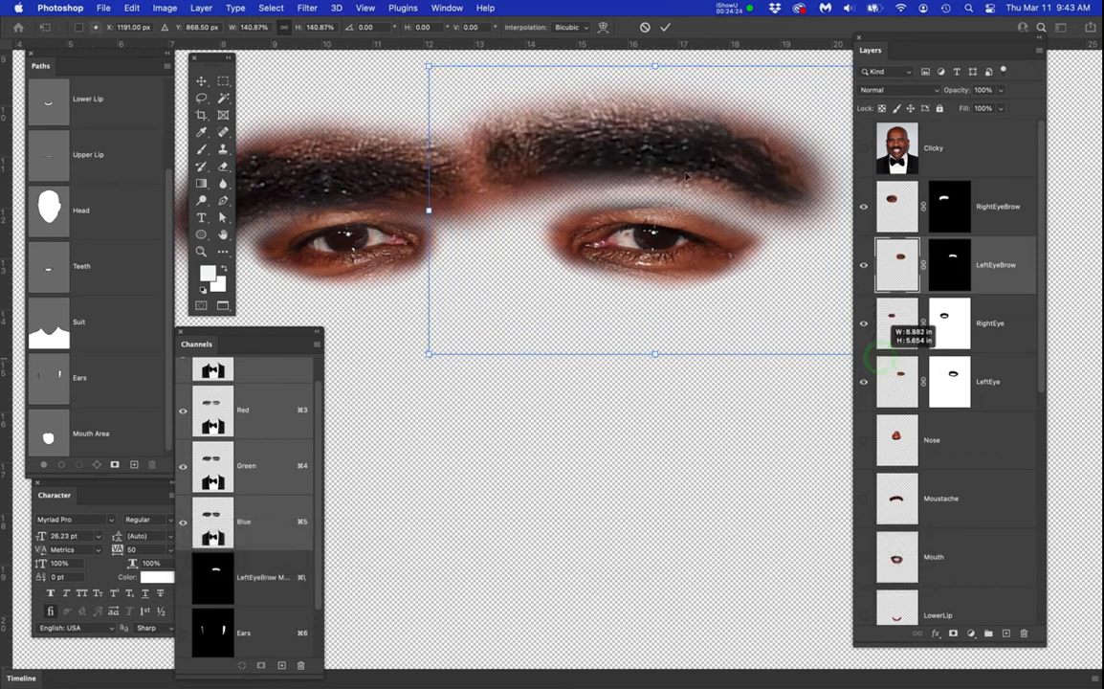
drag(665, 153, 672, 179)
key(Return)
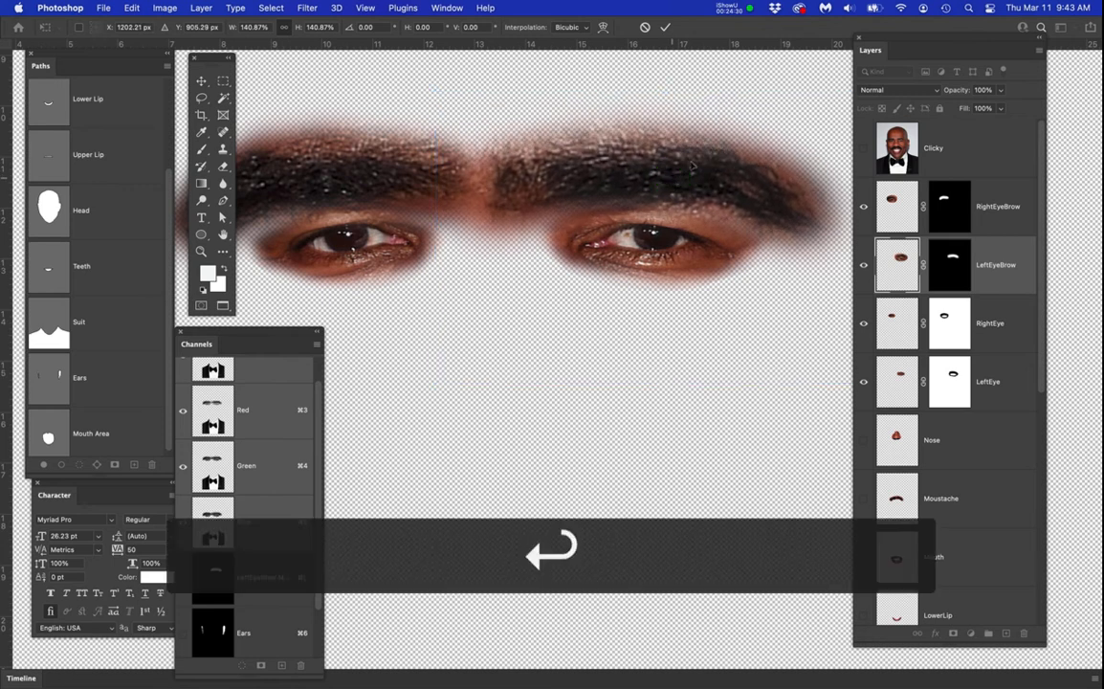
Toggle the Clicky layer's visibility repeatedly to compare the enlarged eyebrows with the original face
key(b)
click(868, 155)
click(868, 155)
click(868, 155)
click(868, 155)
click(866, 155)
click(867, 155)
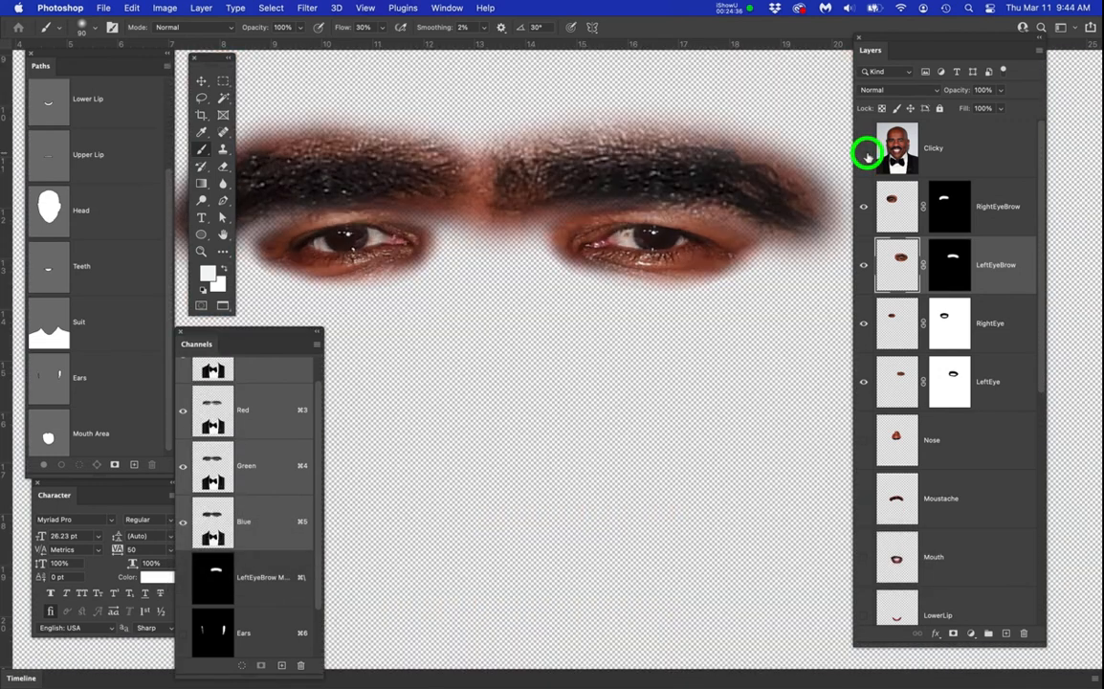
click(866, 154)
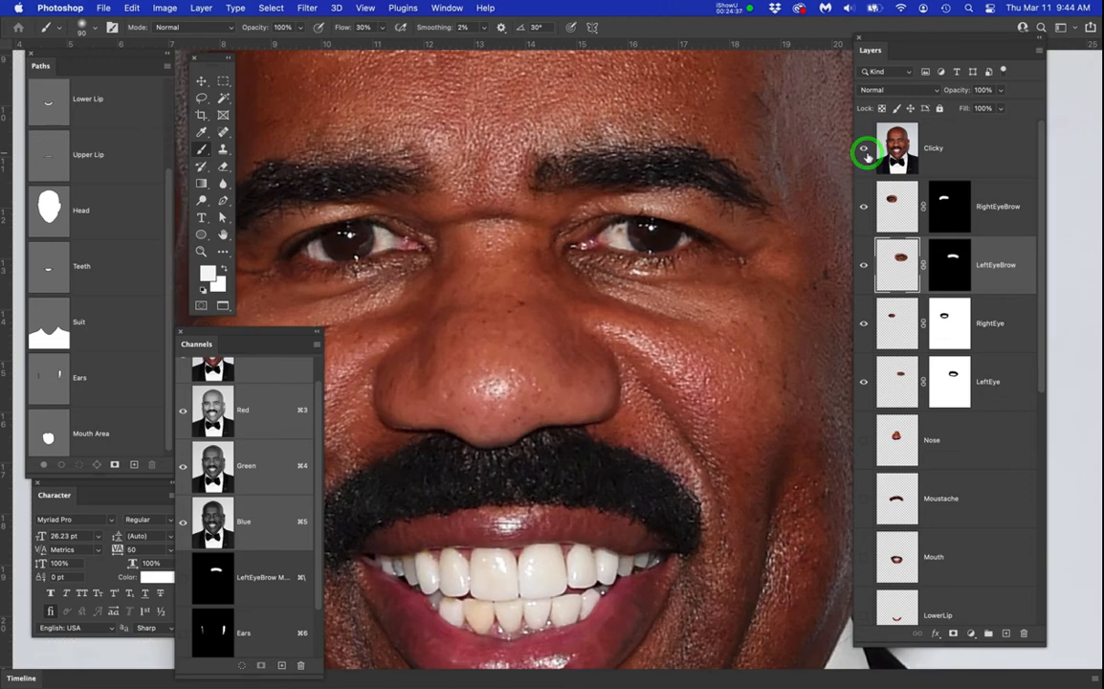
Hide the Clicky layer and move the RightEyeBrow and LeftEyeBrow layers together to just below the LeftEye layer
shift+click(1007, 217)
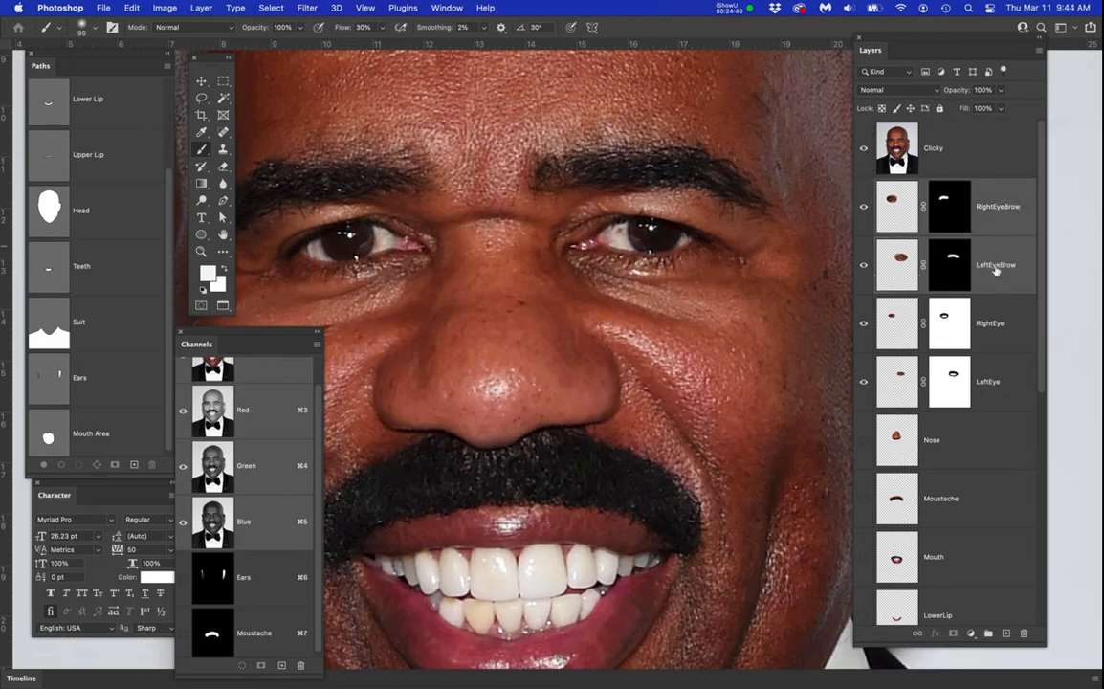
click(864, 149)
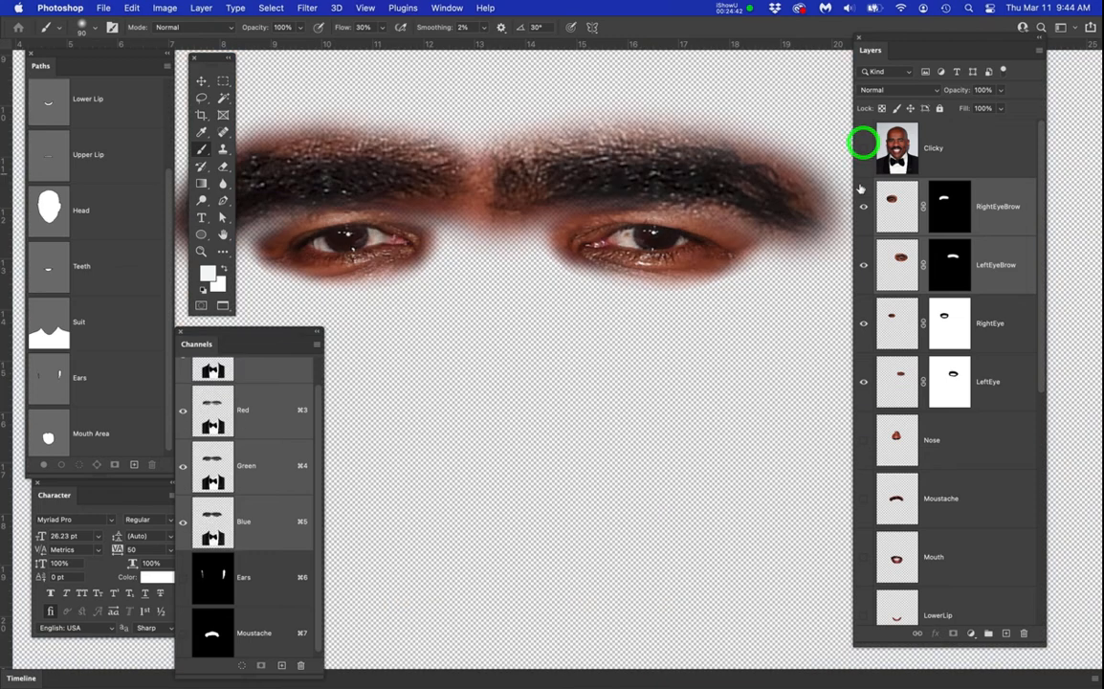
drag(1004, 222, 1003, 412)
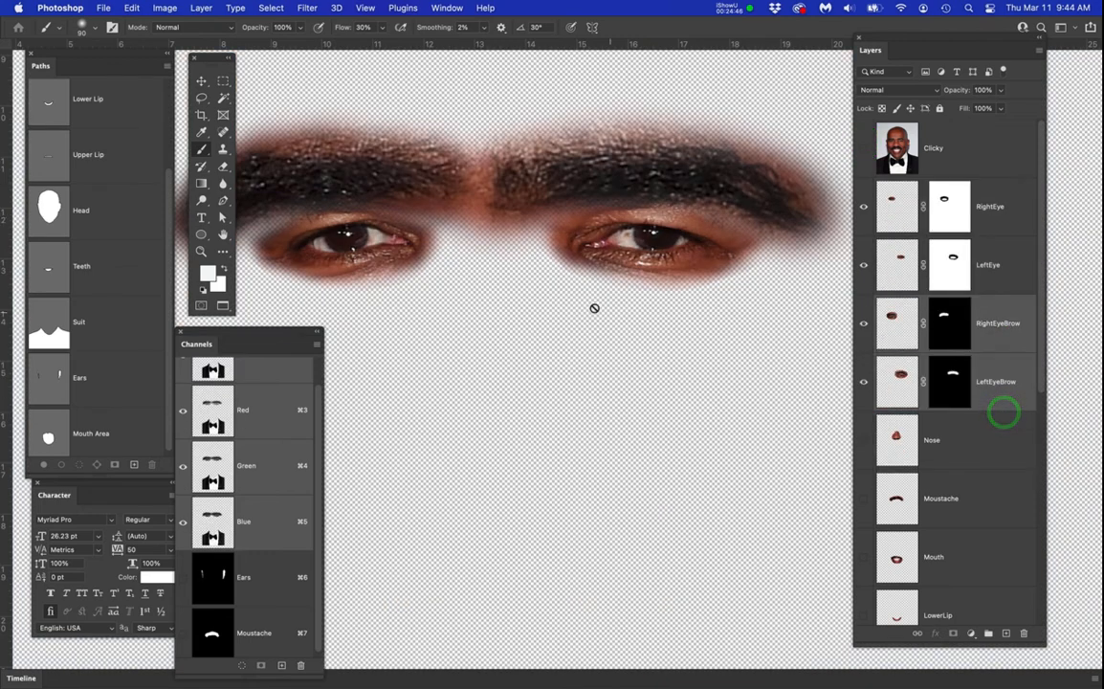
scroll(502, 267, down, 5)
drag(595, 298, 633, 254)
scroll(957, 383, down, 5)
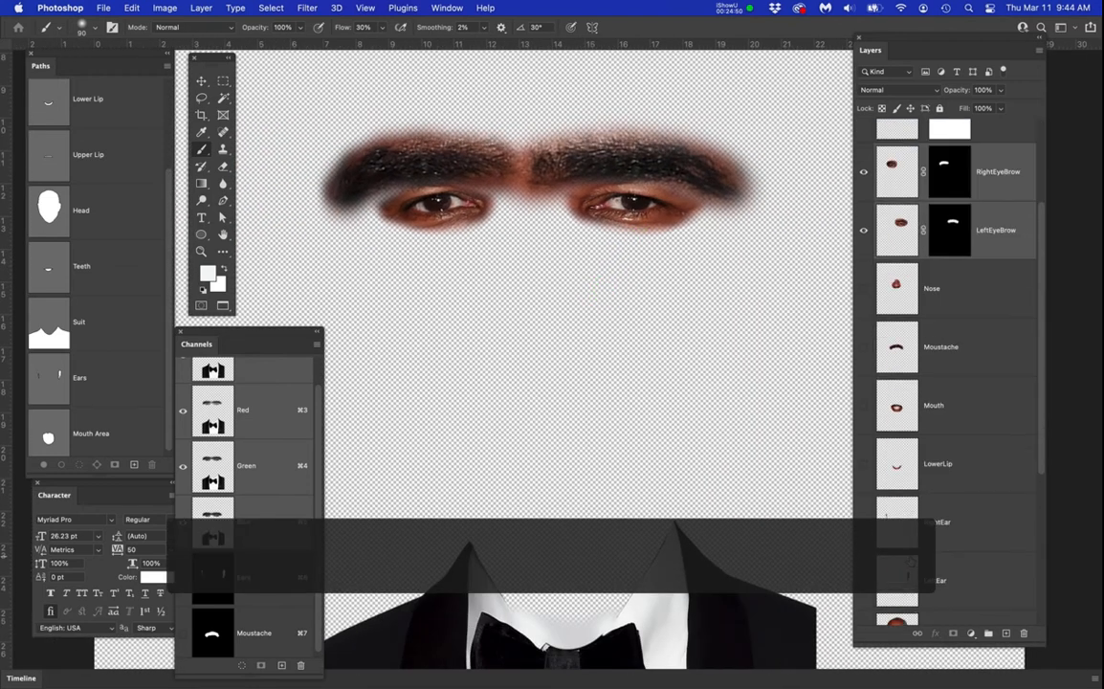
Show the BlankFace layer and toggle the Clicky layer's visibility repeatedly to compare the caricature with the original, leaving Clicky shown
click(863, 569)
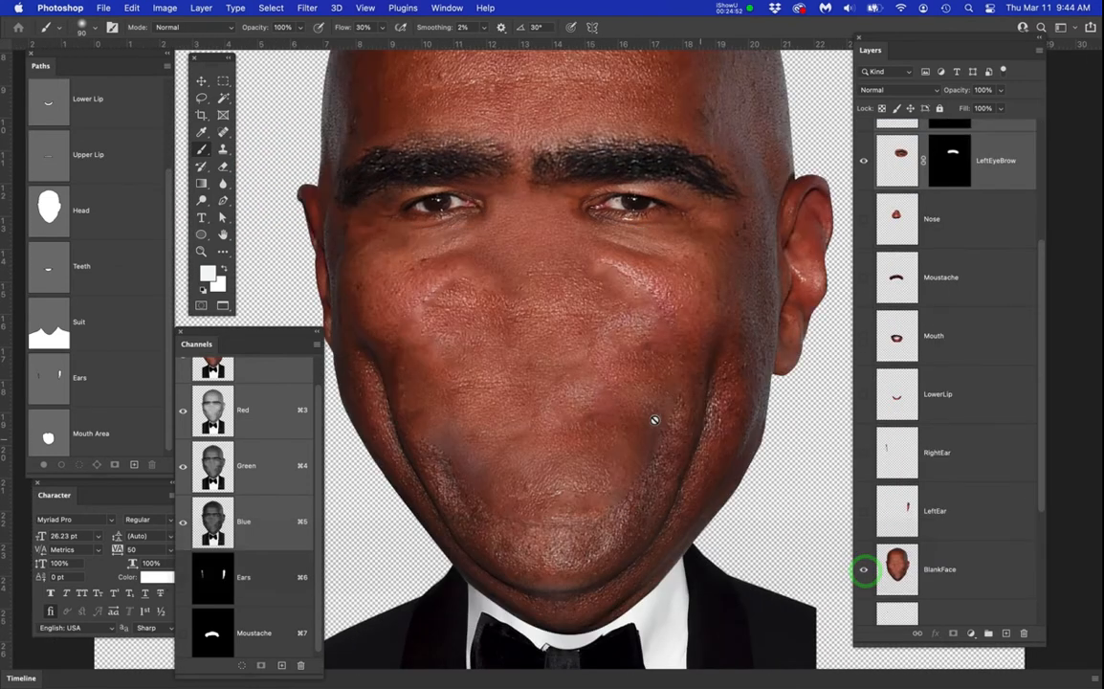
scroll(923, 222, up, 5)
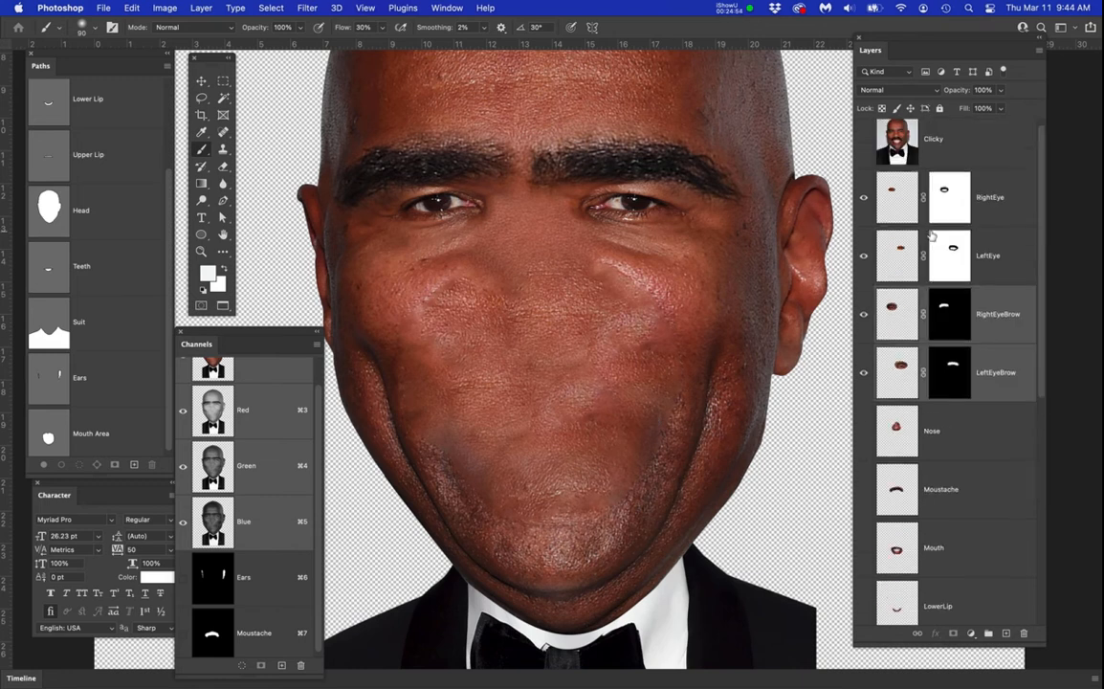
click(865, 151)
click(865, 150)
click(865, 150)
click(865, 151)
click(865, 150)
click(865, 150)
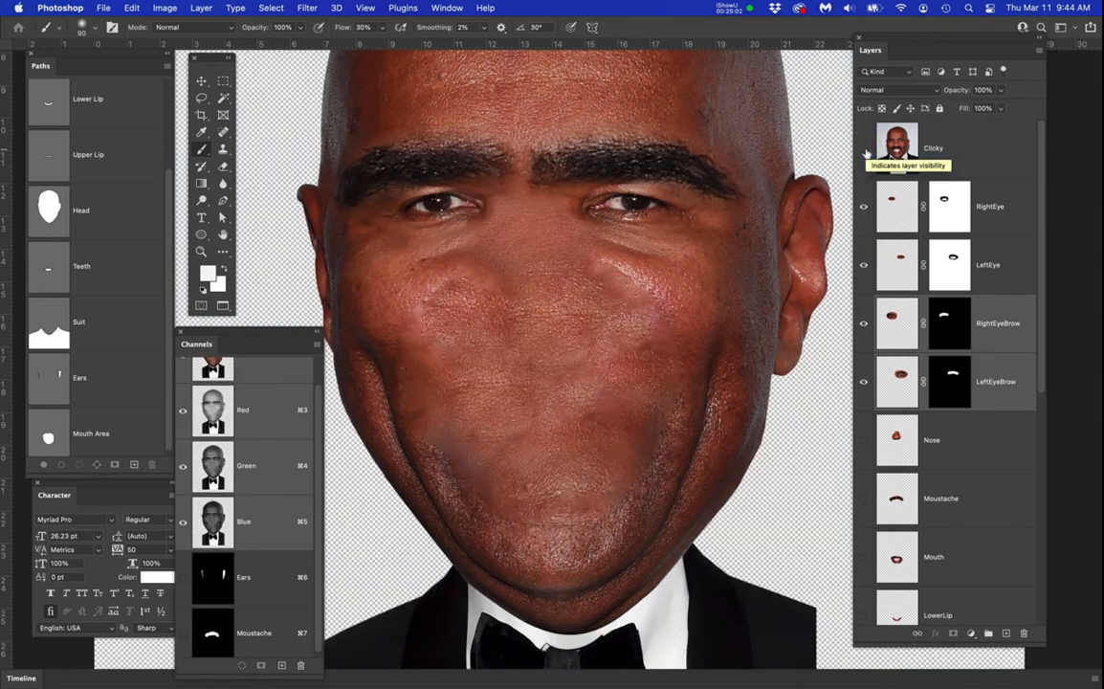
click(865, 150)
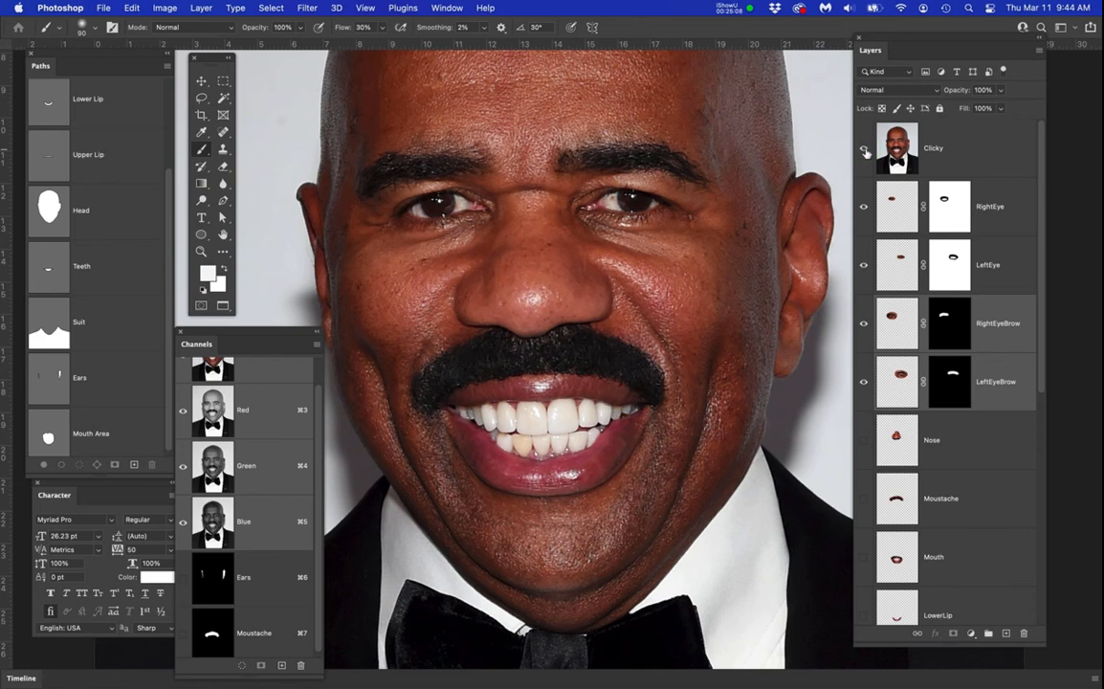
click(865, 150)
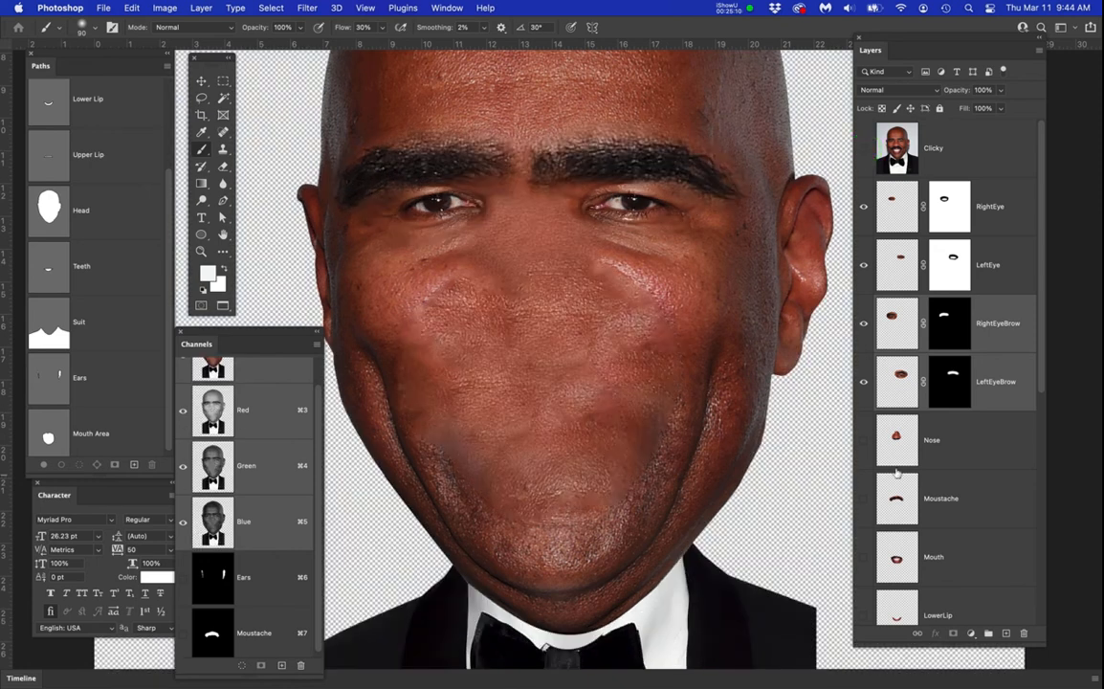
click(862, 150)
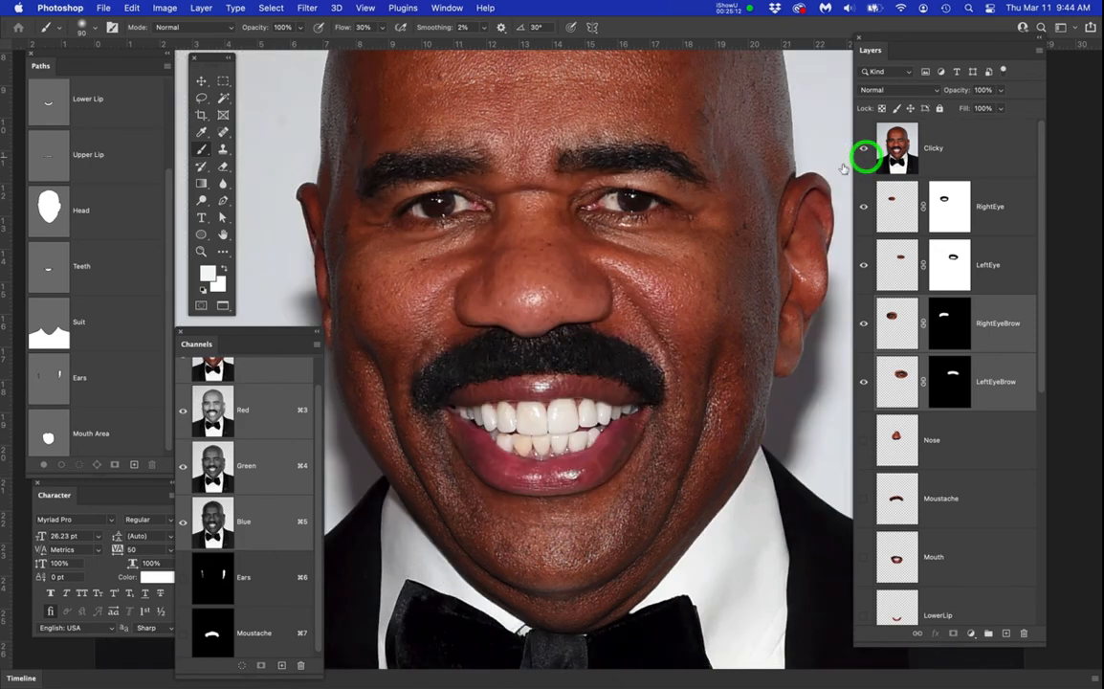
drag(525, 48, 564, 299)
drag(12, 236, 535, 299)
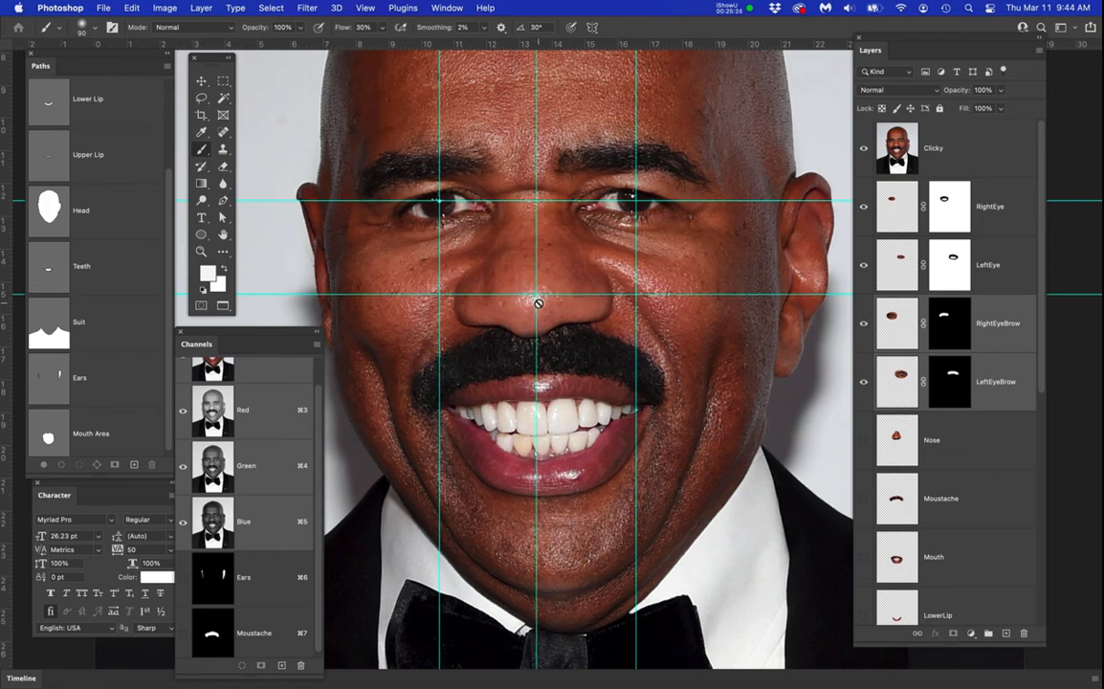
drag(579, 50, 630, 334)
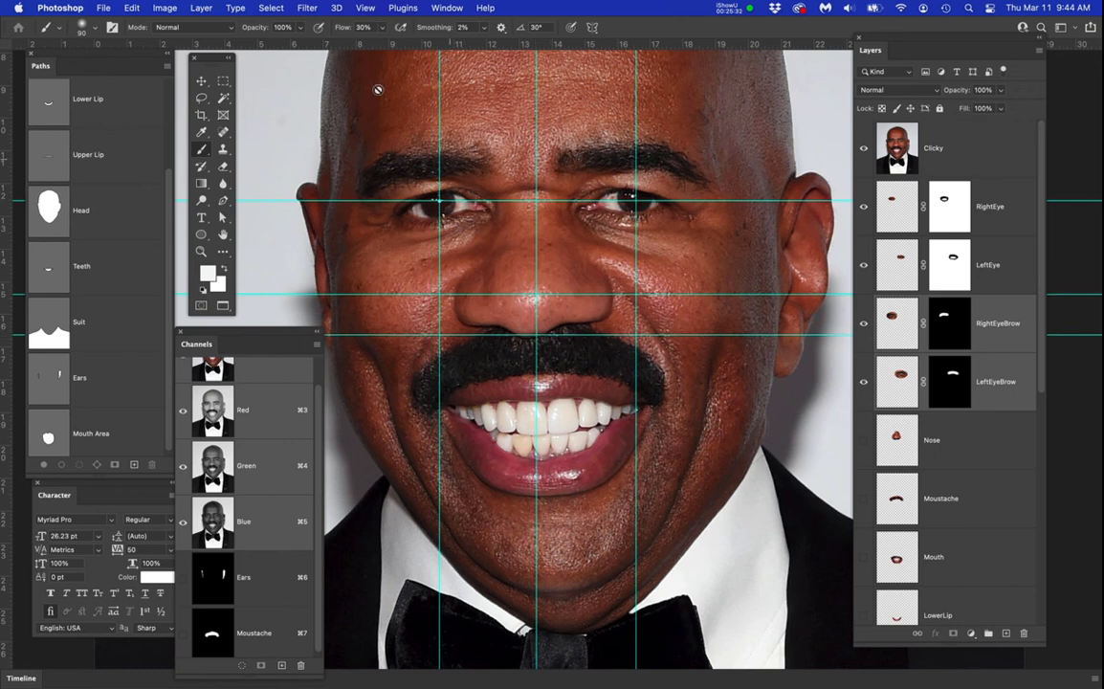
click(364, 9)
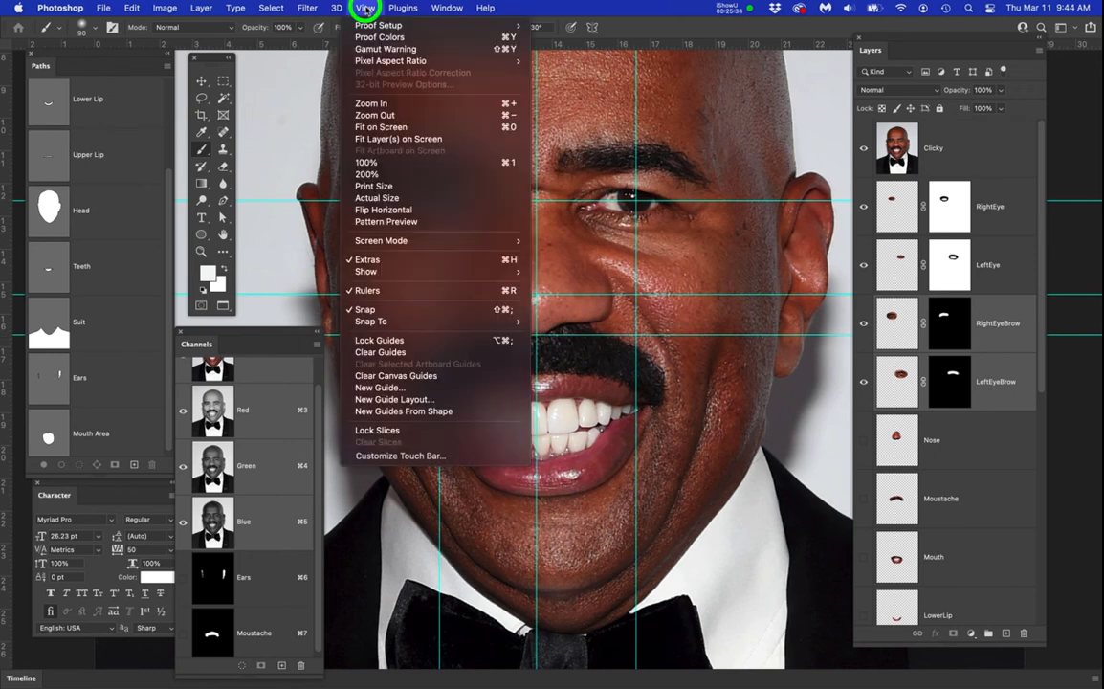
click(424, 352)
Place a vertical guide down the centre of the nose, one horizontal guide across its tip and another along its base
drag(541, 48, 572, 295)
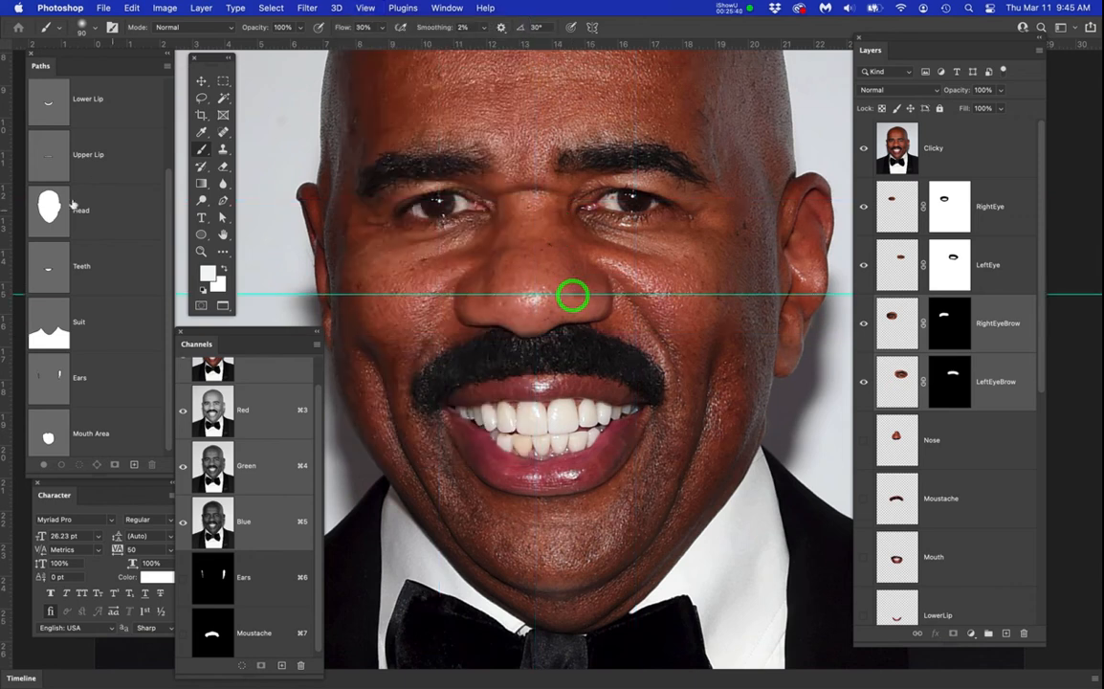
drag(10, 171, 535, 274)
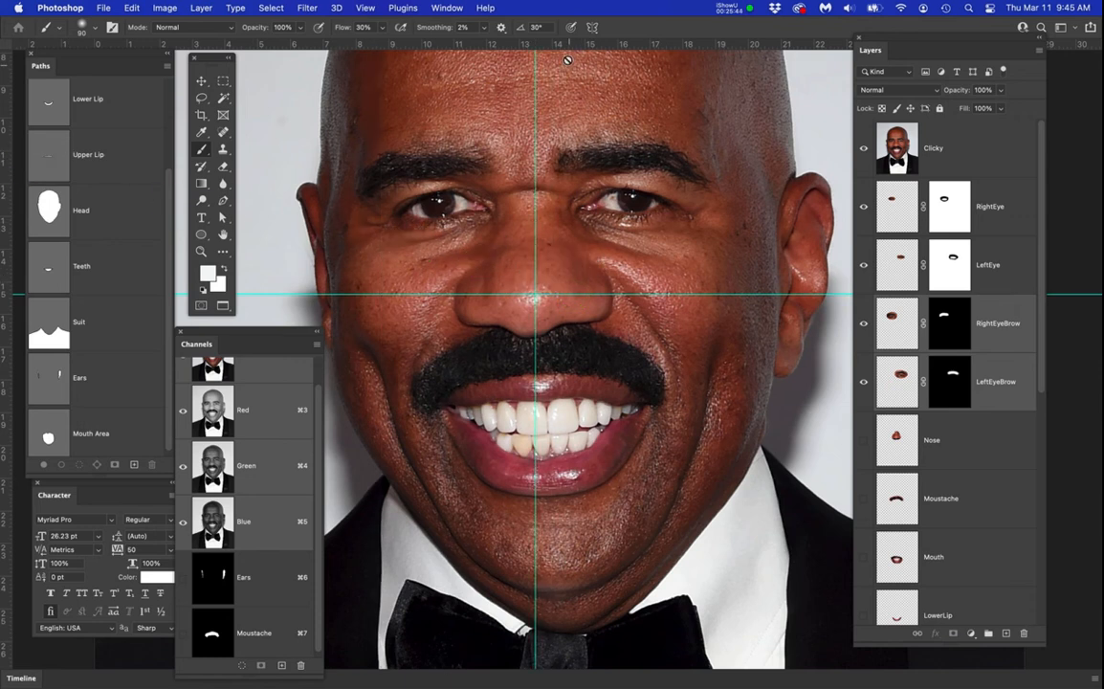
drag(570, 45, 599, 337)
Hide the BlankFace layer, then select the Nose layer and make it visible
scroll(903, 503, down, 5)
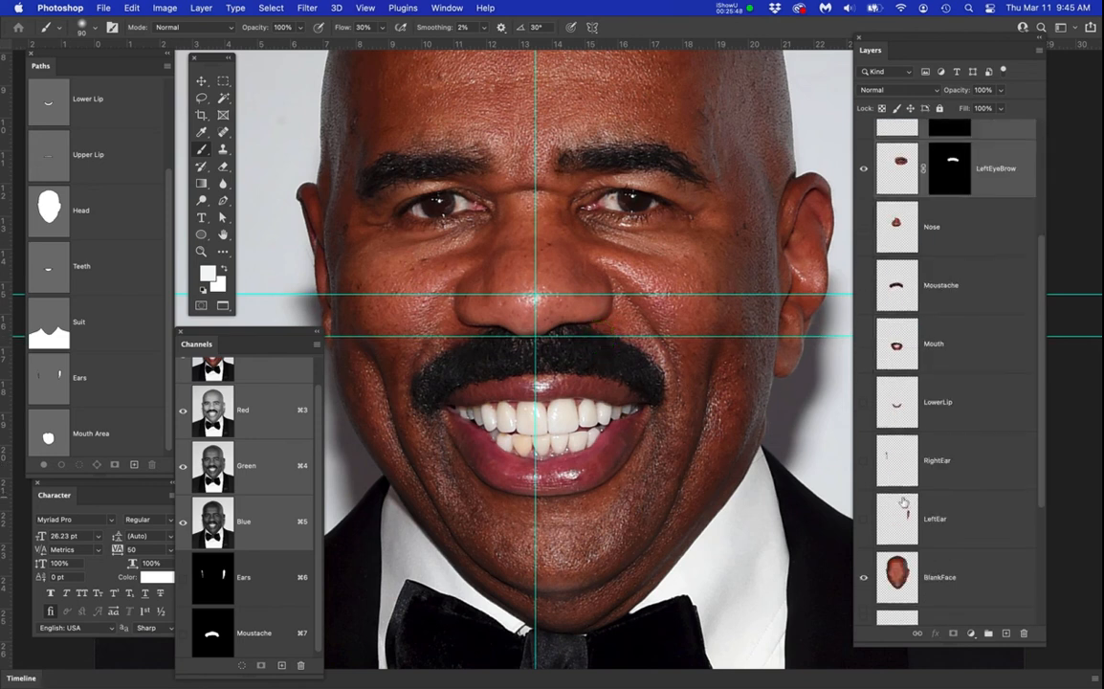
click(863, 578)
scroll(955, 373, up, 1)
drag(955, 285, 905, 308)
click(864, 297)
scroll(936, 517, down, 2)
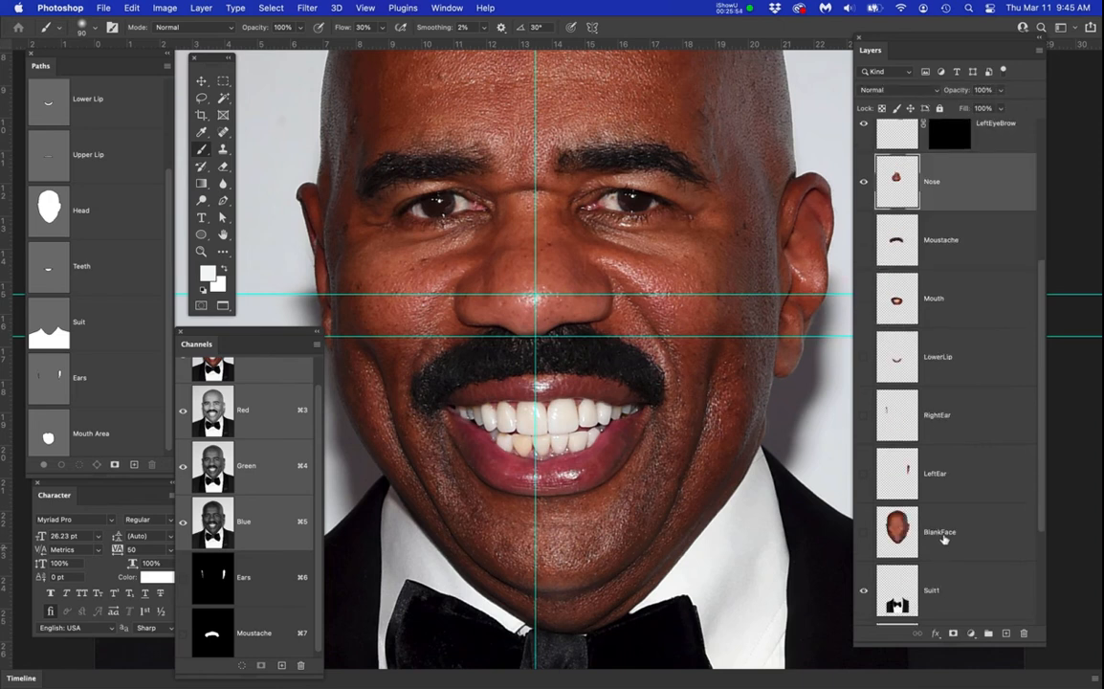
Hide the Clicky, RightEye, LeftEye, RightEyeBrow and LeftEyeBrow layers to isolate the nose
scroll(943, 547, up, 4)
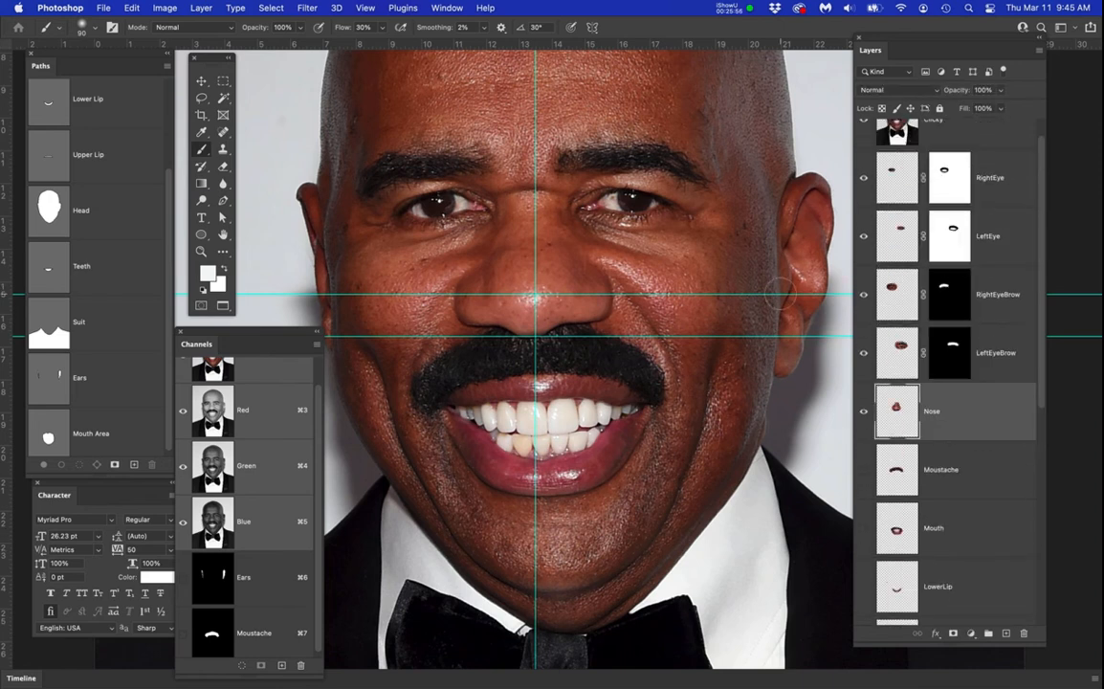
scroll(966, 306, up, 1)
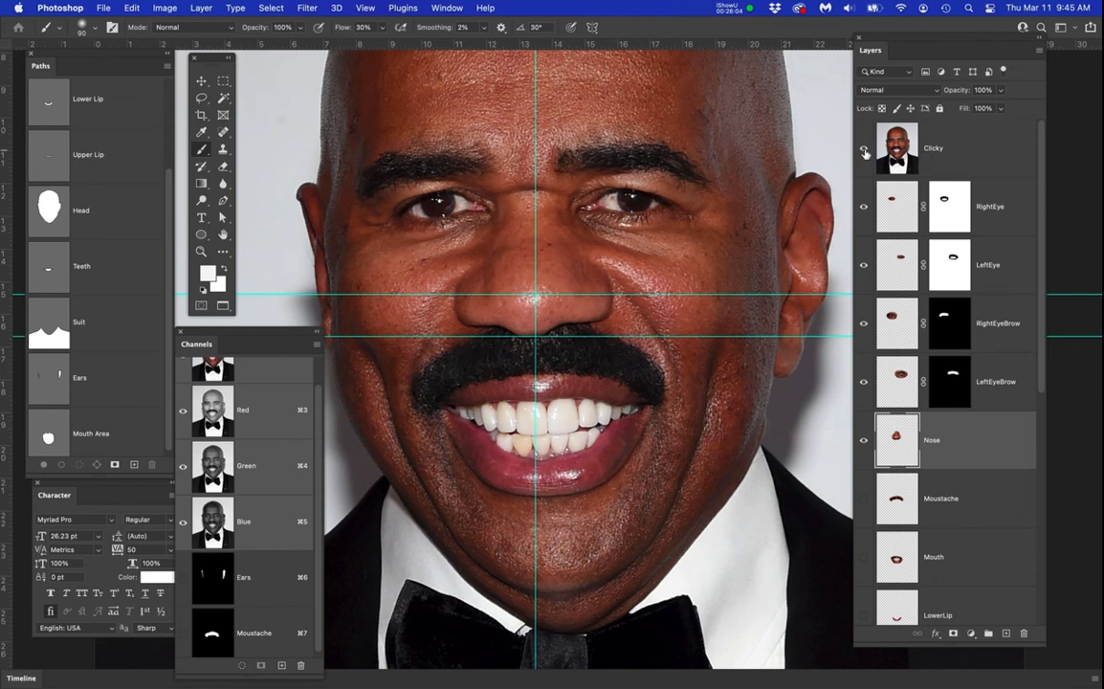
click(864, 151)
click(863, 151)
click(864, 152)
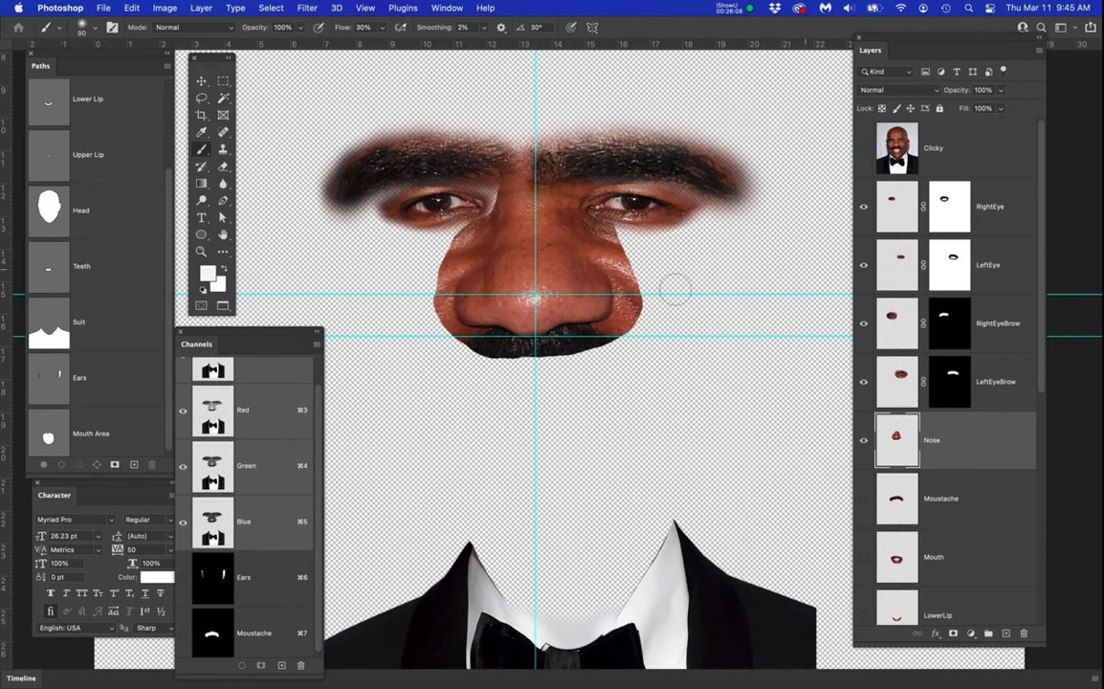
scroll(578, 247, up, 3)
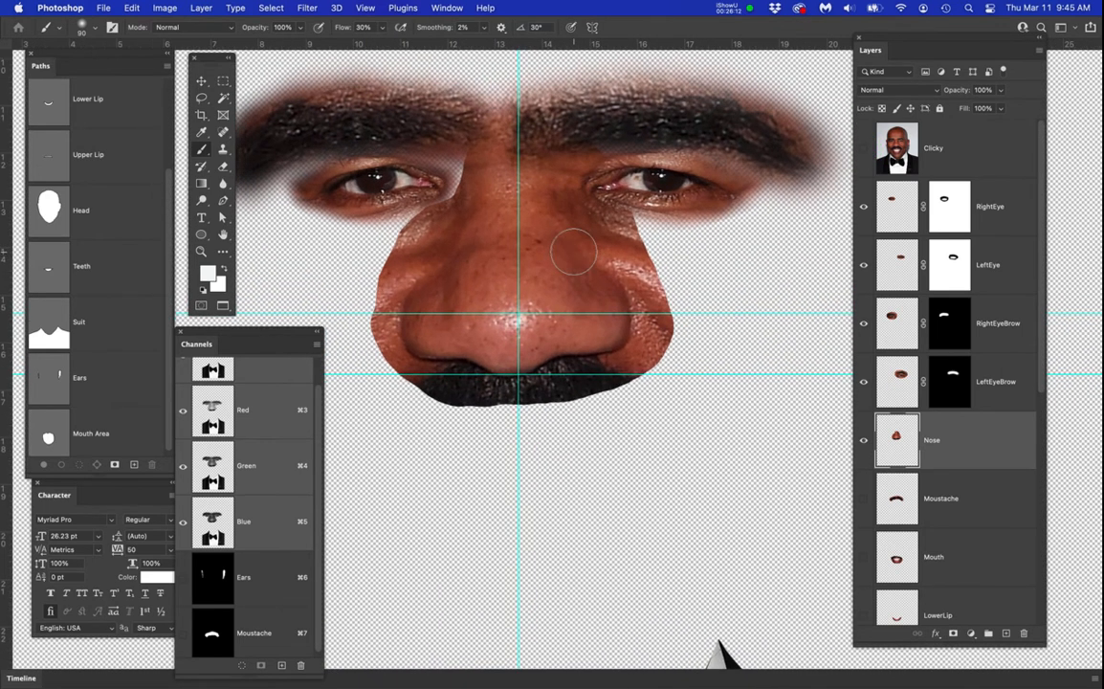
click(864, 207)
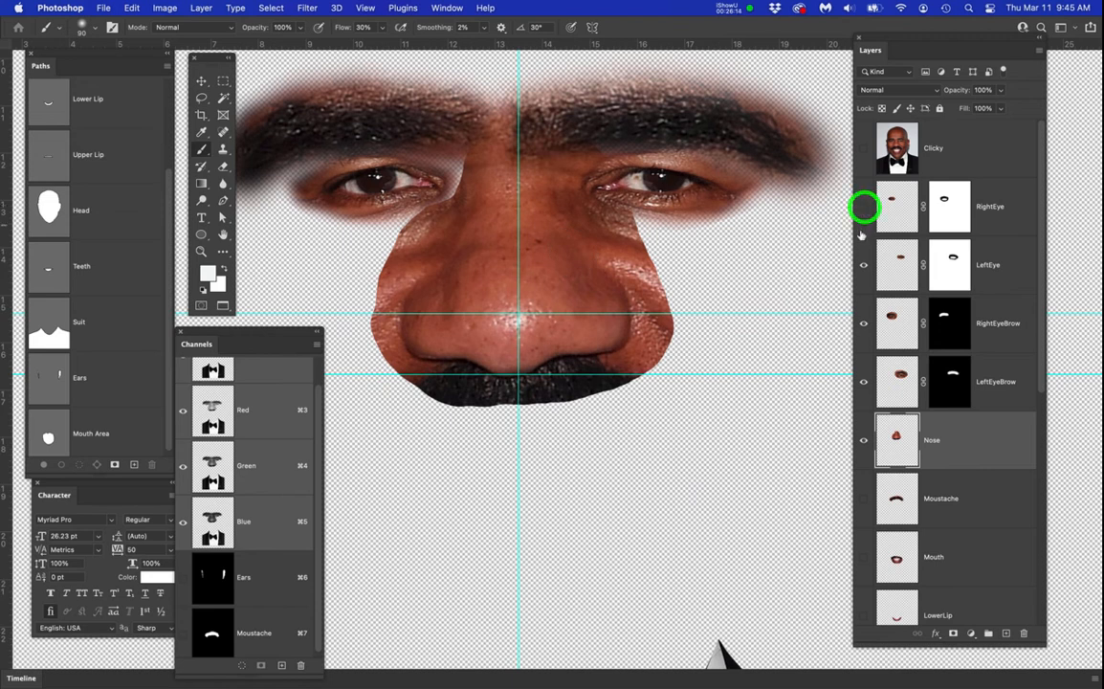
click(864, 265)
click(864, 322)
click(864, 381)
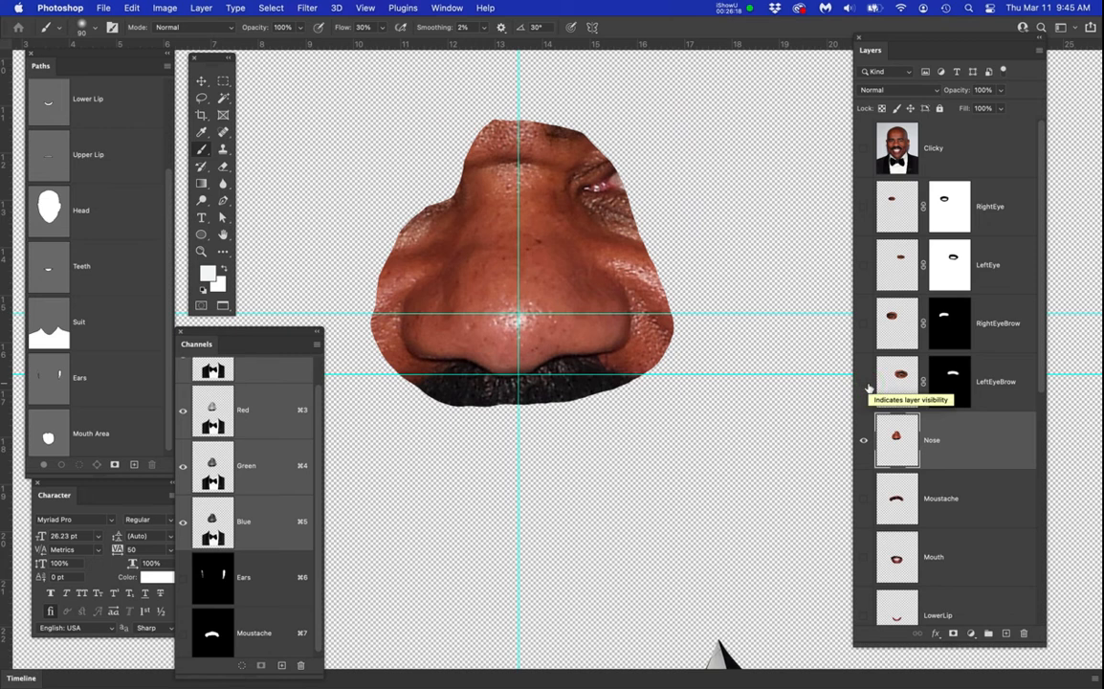
Add a layer mask to the Nose layer and paint it black with a 125 px soft brush around the nose's upper and side edges
click(1002, 453)
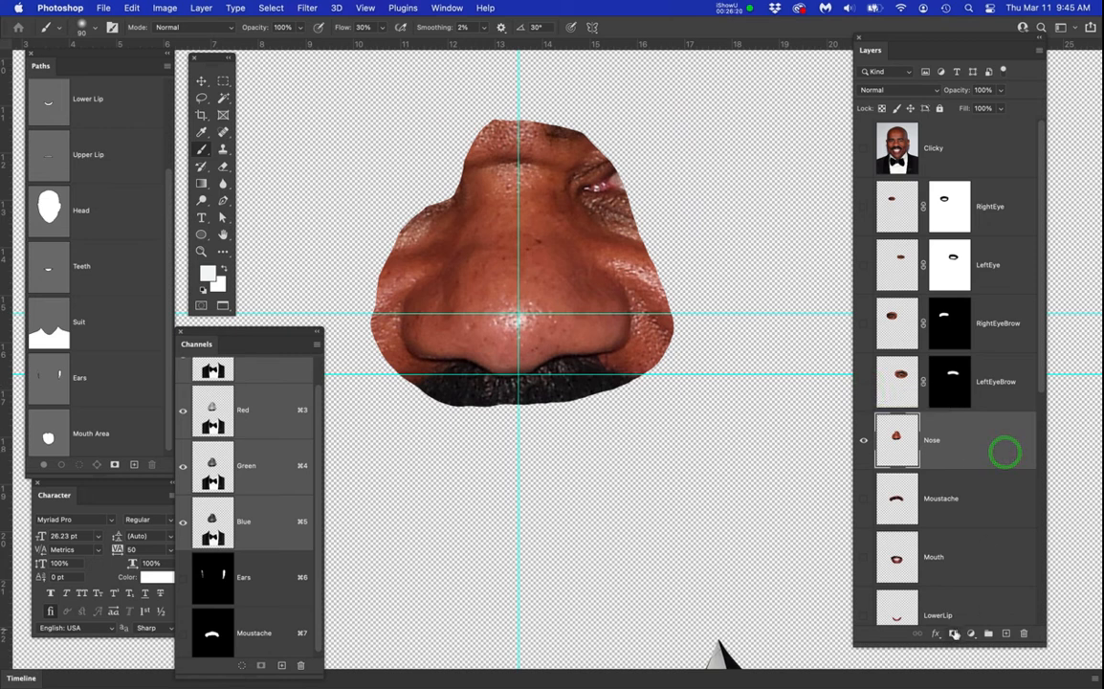
click(953, 634)
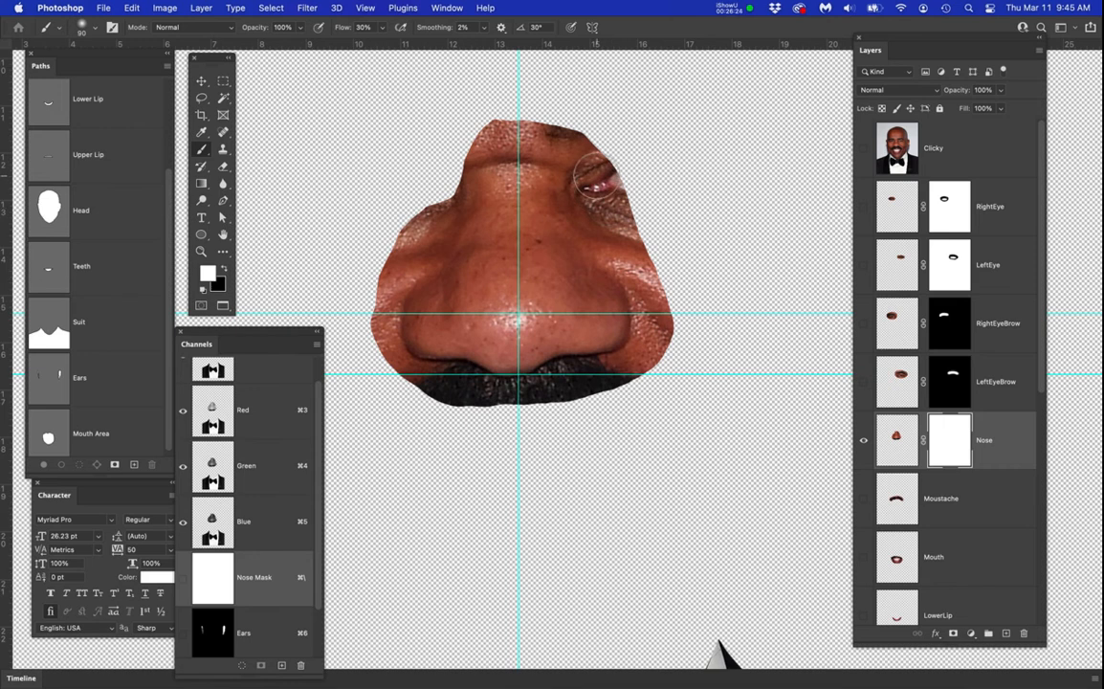
key(bracketright)
key(bracketright)
mouse_move(607, 143)
mouse_down()
mouse_move(682, 266)
mouse_move(665, 218)
mouse_up()
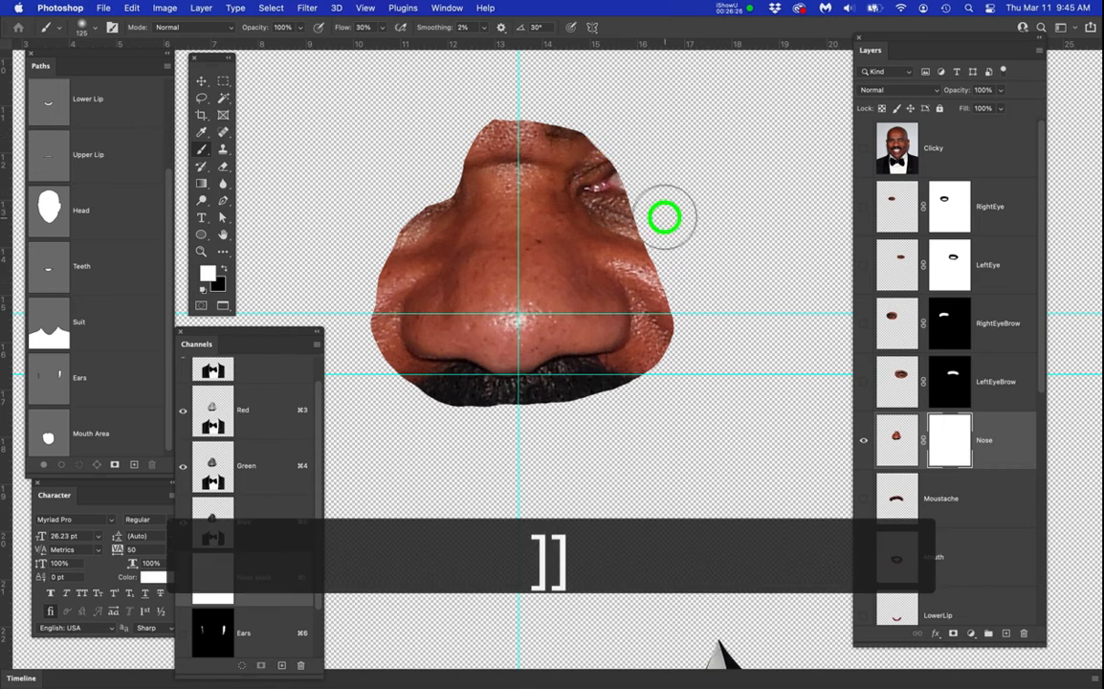
key(x)
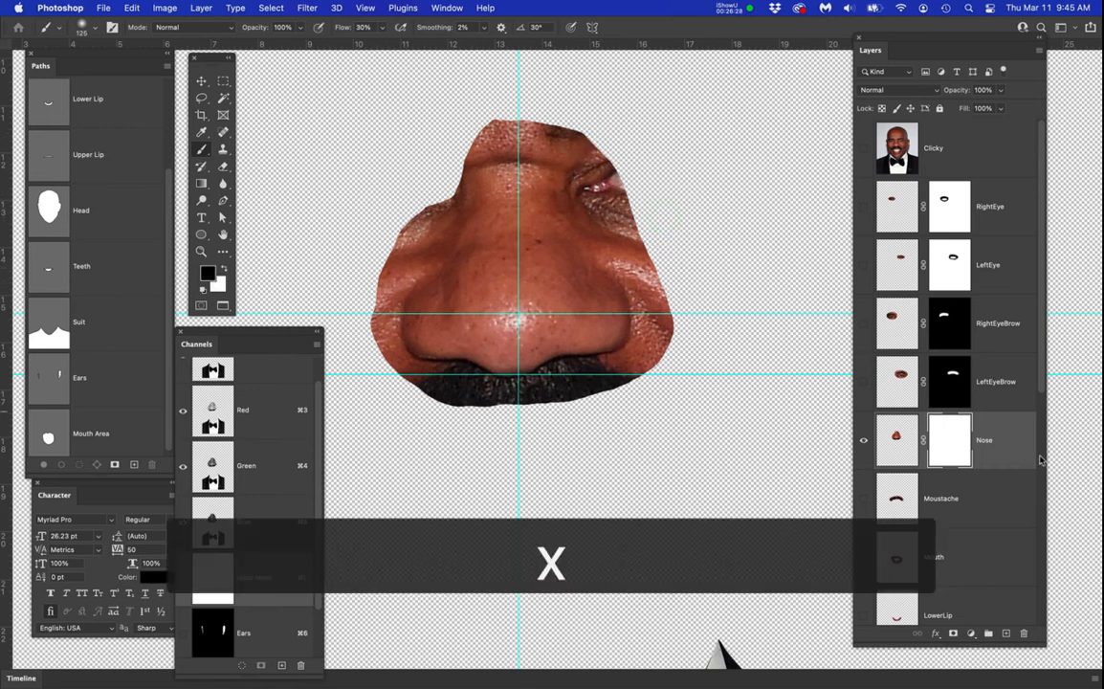
click(950, 443)
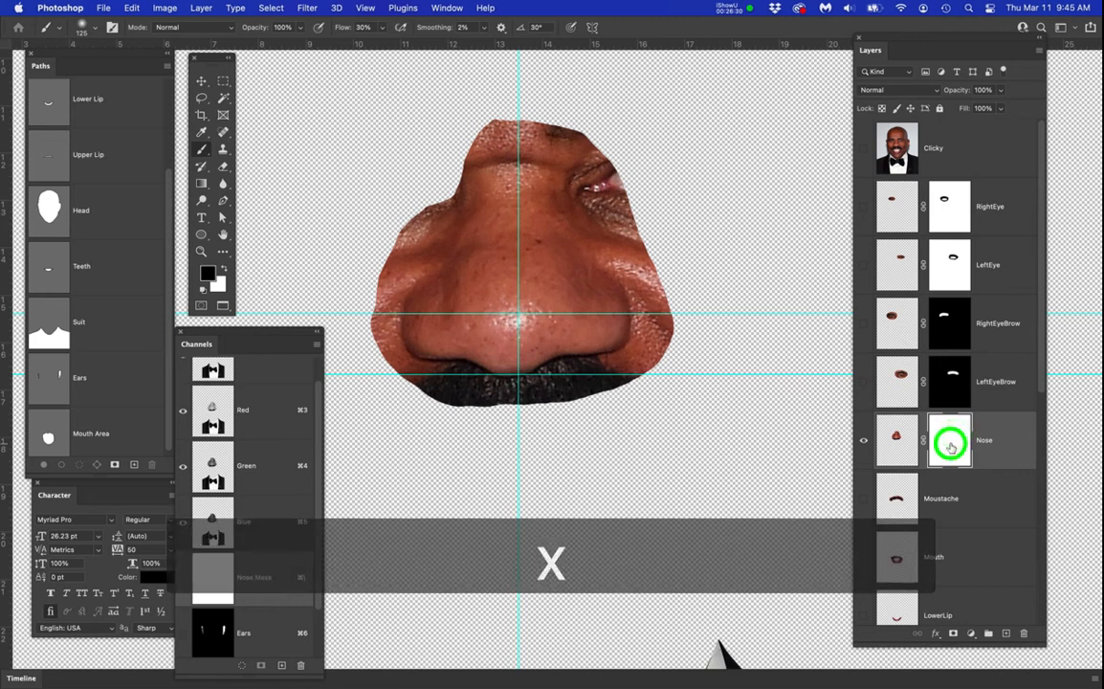
mouse_move(637, 185)
mouse_down()
mouse_move(671, 238)
mouse_move(614, 150)
mouse_move(694, 271)
mouse_move(593, 118)
mouse_move(683, 310)
mouse_move(676, 269)
mouse_move(686, 330)
mouse_move(669, 287)
mouse_move(676, 260)
mouse_move(679, 386)
mouse_move(677, 375)
mouse_move(646, 396)
mouse_move(675, 377)
mouse_move(694, 317)
mouse_move(681, 247)
mouse_move(642, 173)
mouse_move(562, 87)
mouse_move(468, 80)
mouse_move(519, 93)
mouse_move(510, 114)
mouse_move(547, 115)
mouse_move(463, 100)
mouse_move(449, 164)
mouse_move(443, 141)
mouse_move(468, 116)
mouse_move(439, 175)
mouse_move(393, 209)
mouse_move(438, 188)
mouse_move(400, 210)
mouse_move(381, 242)
mouse_move(369, 241)
mouse_move(374, 228)
mouse_move(371, 266)
mouse_move(376, 259)
mouse_move(358, 269)
mouse_move(345, 323)
mouse_move(375, 383)
mouse_move(344, 315)
mouse_move(361, 257)
mouse_move(351, 318)
mouse_up()
mouse_move(389, 204)
mouse_down()
mouse_move(407, 202)
mouse_move(421, 168)
mouse_move(434, 173)
mouse_up()
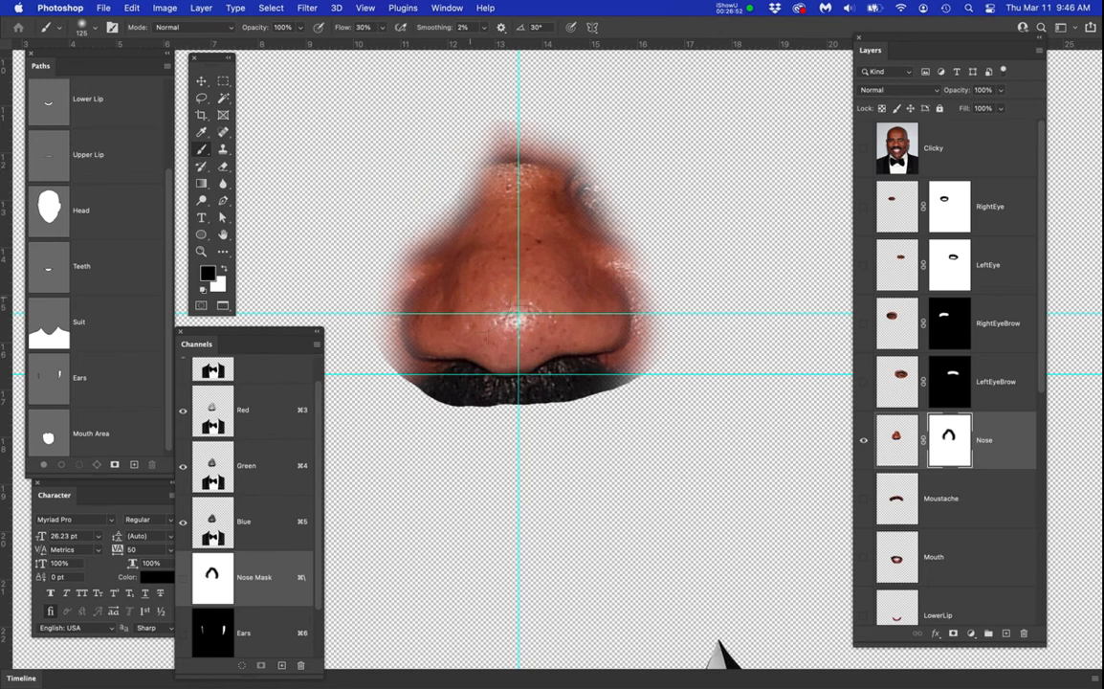
Reduce the brush to 45 px and paint the Nose mask black along the lower edge to fade out the moustache below the nostrils
super+click(543, 345)
drag(640, 414, 659, 379)
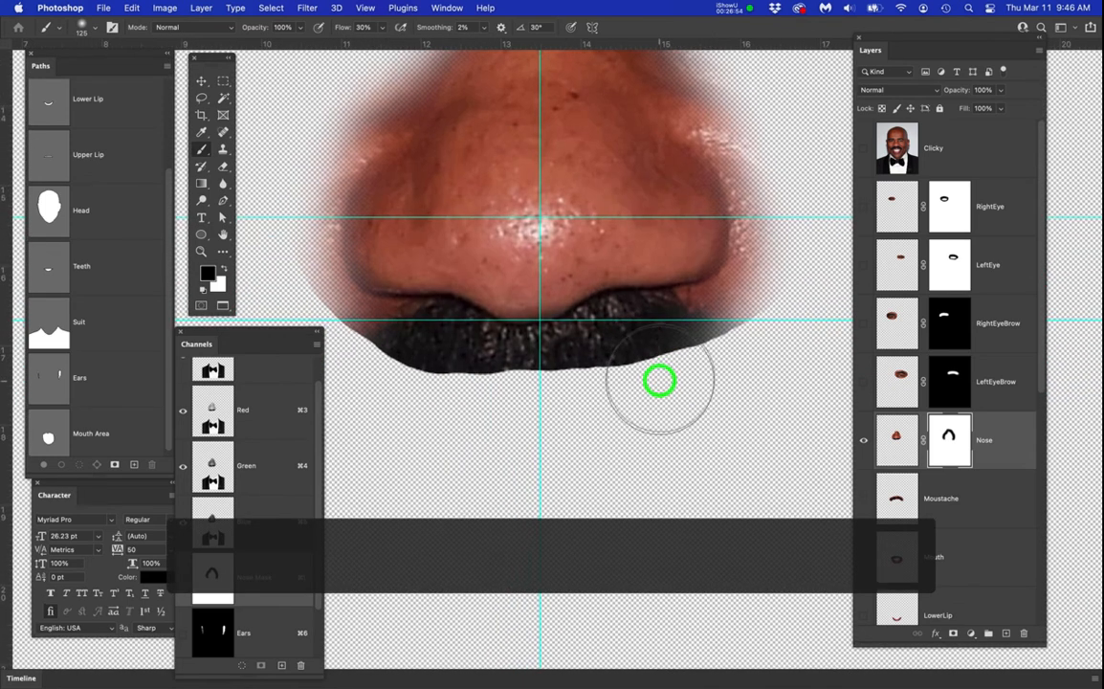
key(bracketleft)
key(bracketleft)
key(bracketleft)
key(bracketleft)
key(bracketleft)
key(bracketleft)
key(bracketleft)
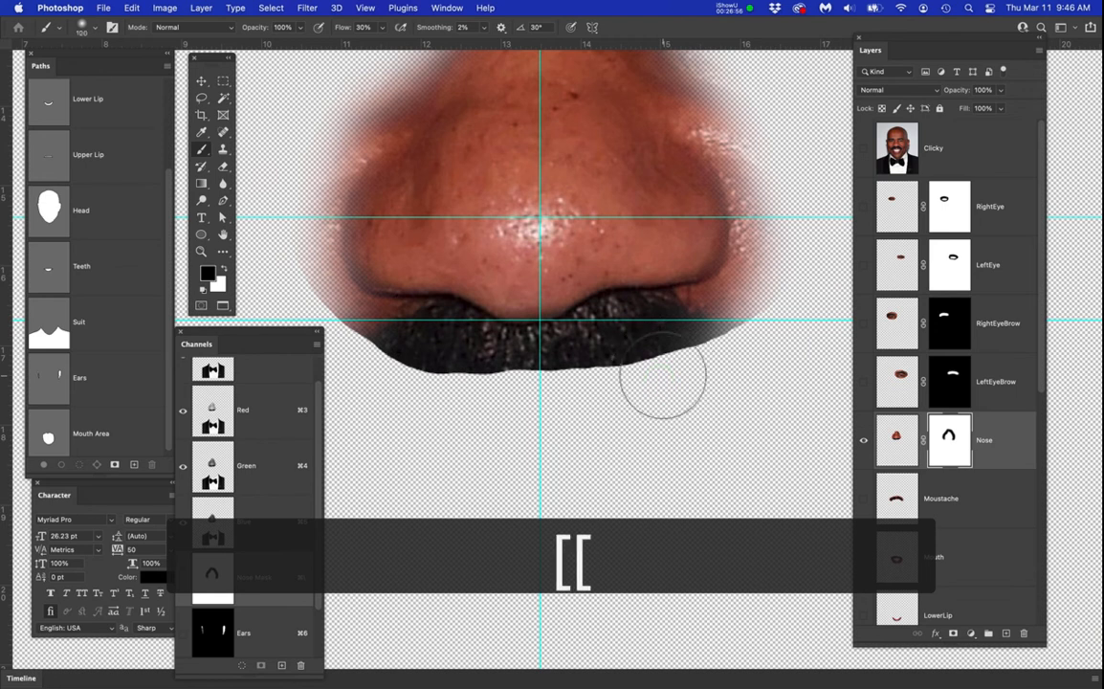
mouse_move(779, 302)
mouse_down()
mouse_move(668, 359)
mouse_move(788, 295)
mouse_move(703, 351)
mouse_move(593, 375)
mouse_move(400, 366)
mouse_move(330, 316)
mouse_move(280, 255)
mouse_move(370, 353)
mouse_move(465, 413)
mouse_move(328, 323)
mouse_move(251, 240)
mouse_move(380, 352)
mouse_move(461, 380)
mouse_move(684, 385)
mouse_move(674, 375)
mouse_move(521, 390)
mouse_move(413, 372)
mouse_move(481, 365)
mouse_move(568, 377)
mouse_move(700, 355)
mouse_move(485, 389)
mouse_move(702, 343)
mouse_move(588, 380)
mouse_up()
mouse_move(597, 337)
mouse_down()
mouse_move(596, 362)
mouse_move(665, 357)
mouse_move(615, 369)
mouse_move(569, 332)
mouse_move(604, 324)
mouse_move(577, 331)
mouse_up()
key(x)
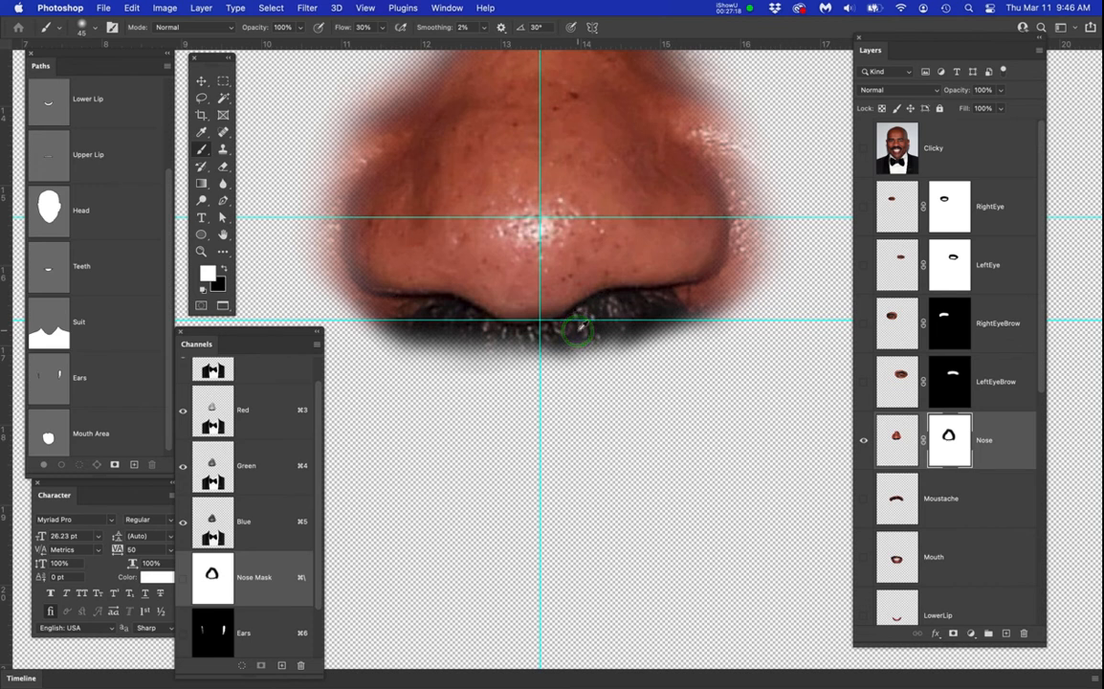
Show the BlankFace layer beneath the masked nose to check how the edges blend
scroll(577, 331, down, 6)
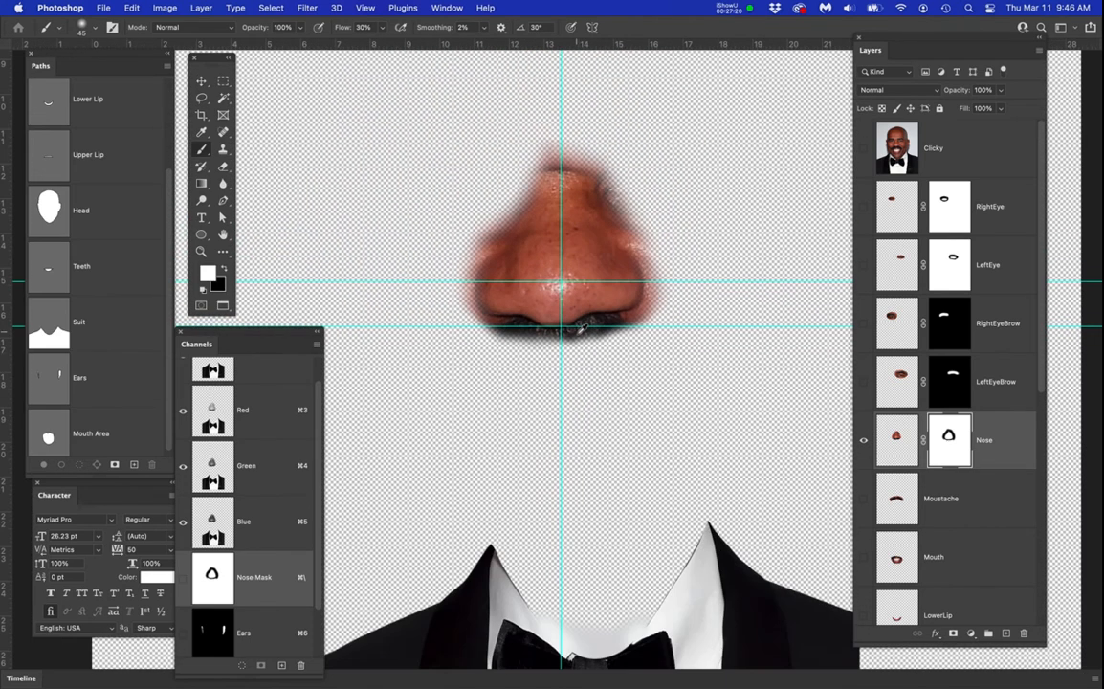
scroll(950, 507, down, 6)
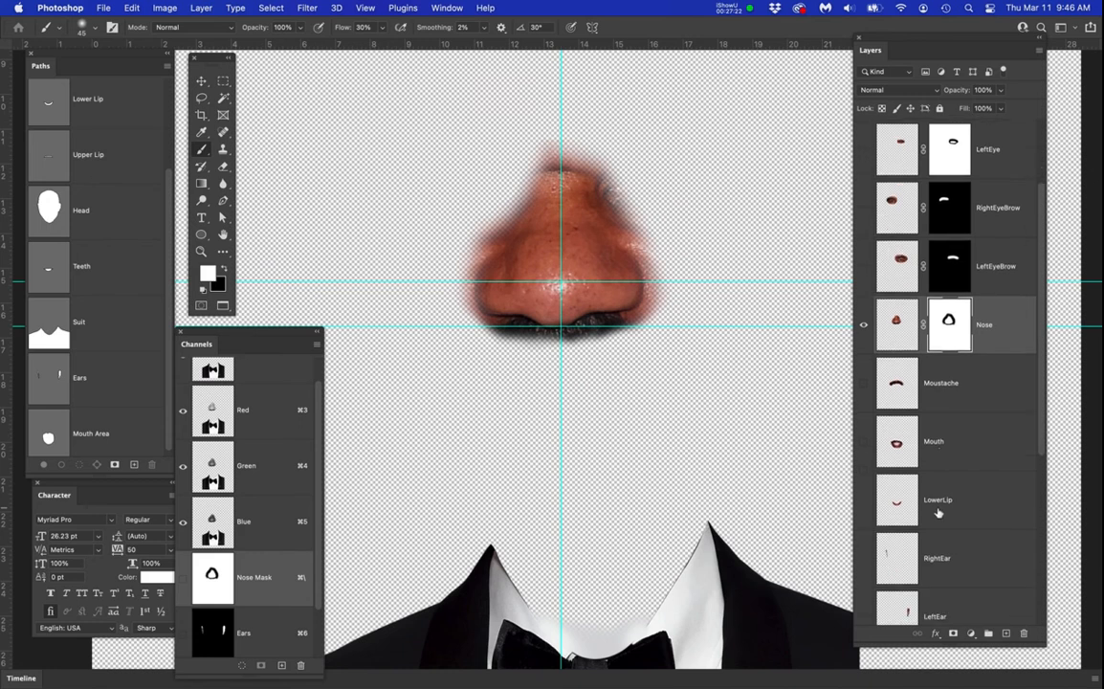
click(864, 460)
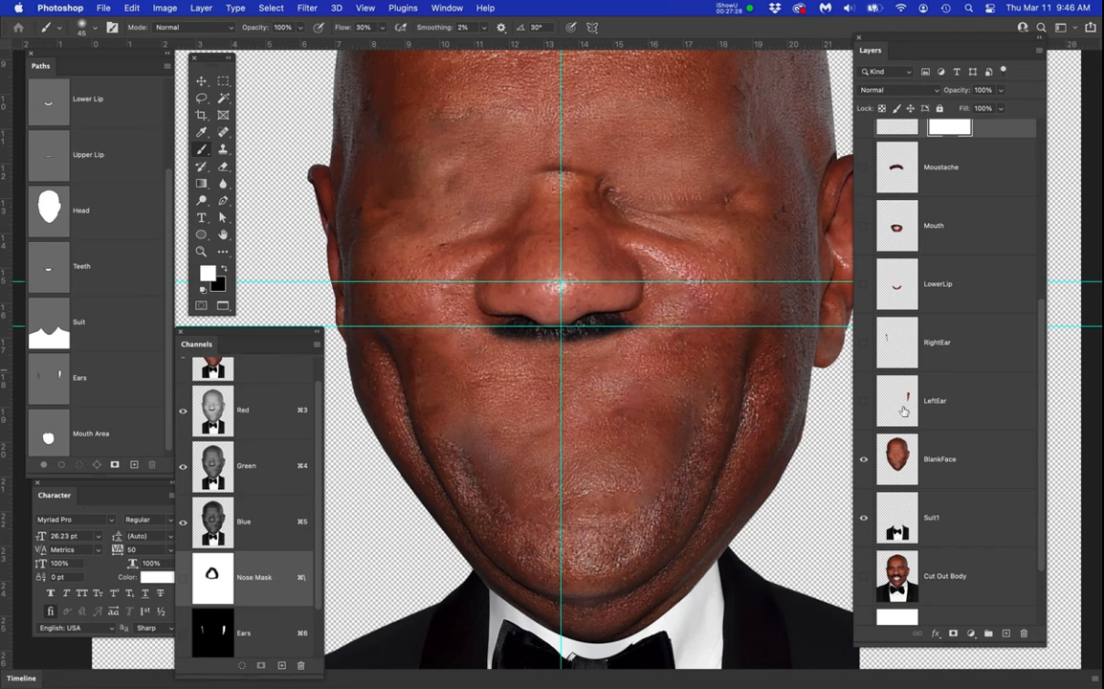
scroll(936, 353, up, 2)
Paint black on the Nose mask with a 125 px brush around the top of the bridge to soften the visible seam
click(947, 228)
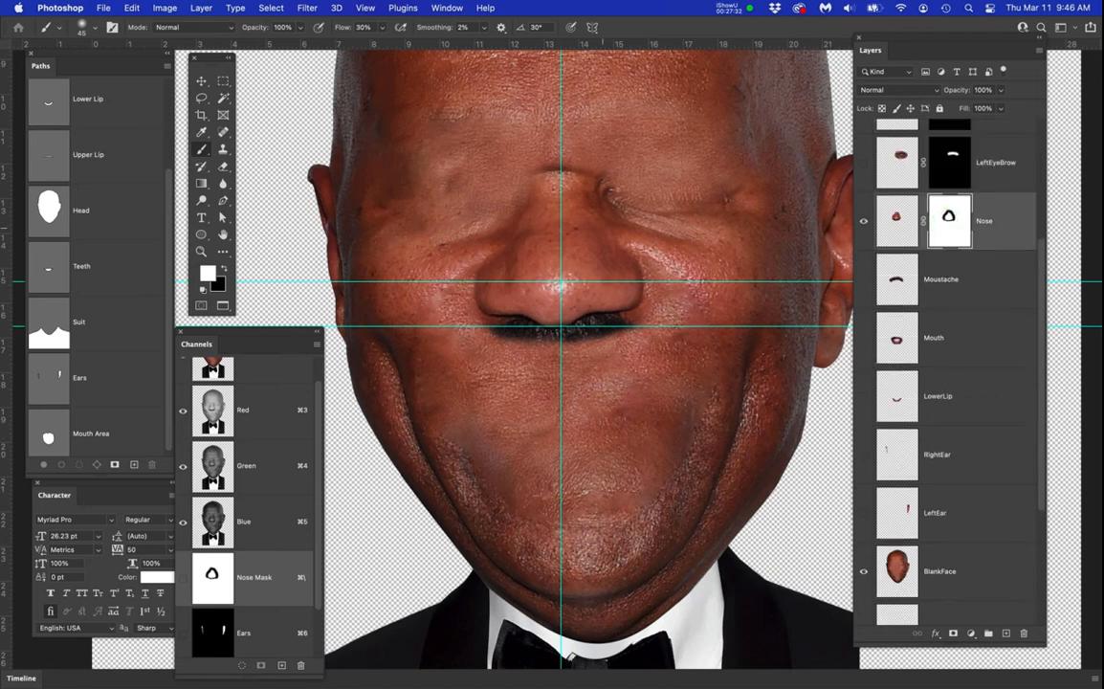
key(bracketright)
key(bracketright)
key(bracketright)
key(bracketright)
key(bracketright)
key(bracketright)
key(bracketright)
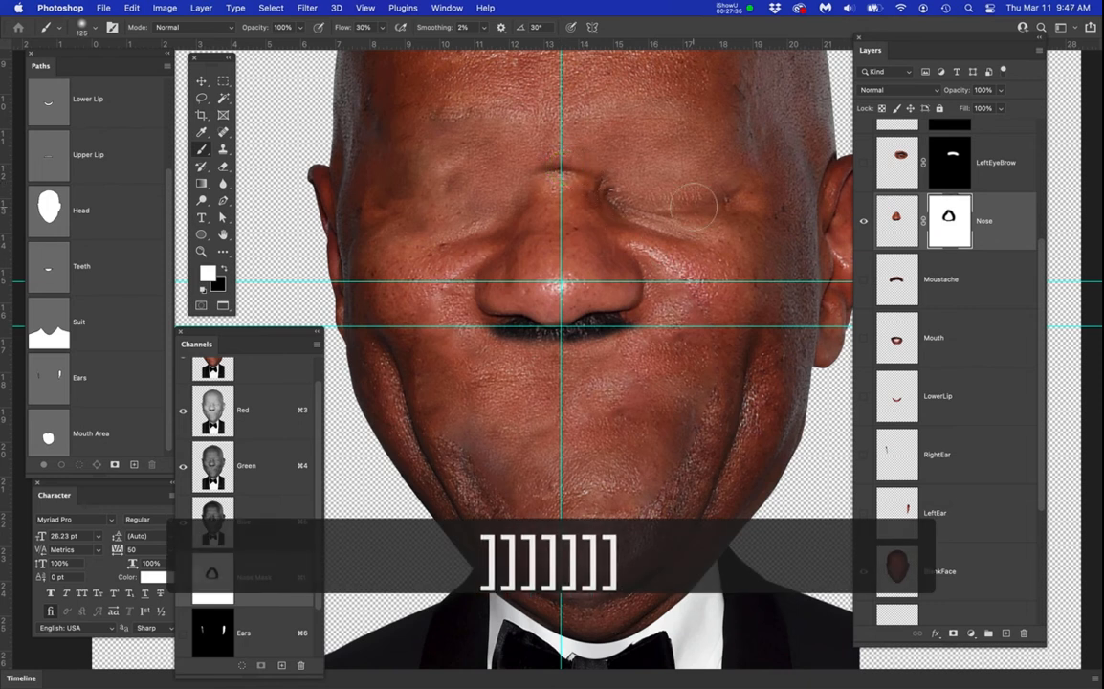
key(x)
click(557, 163)
click(531, 170)
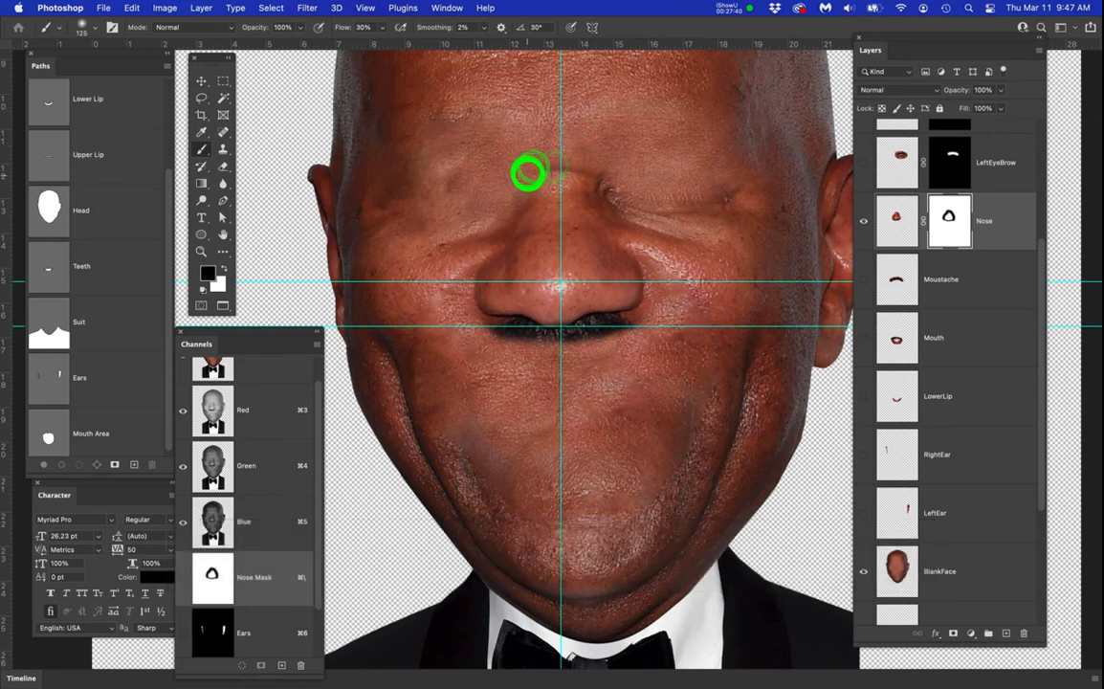
click(613, 178)
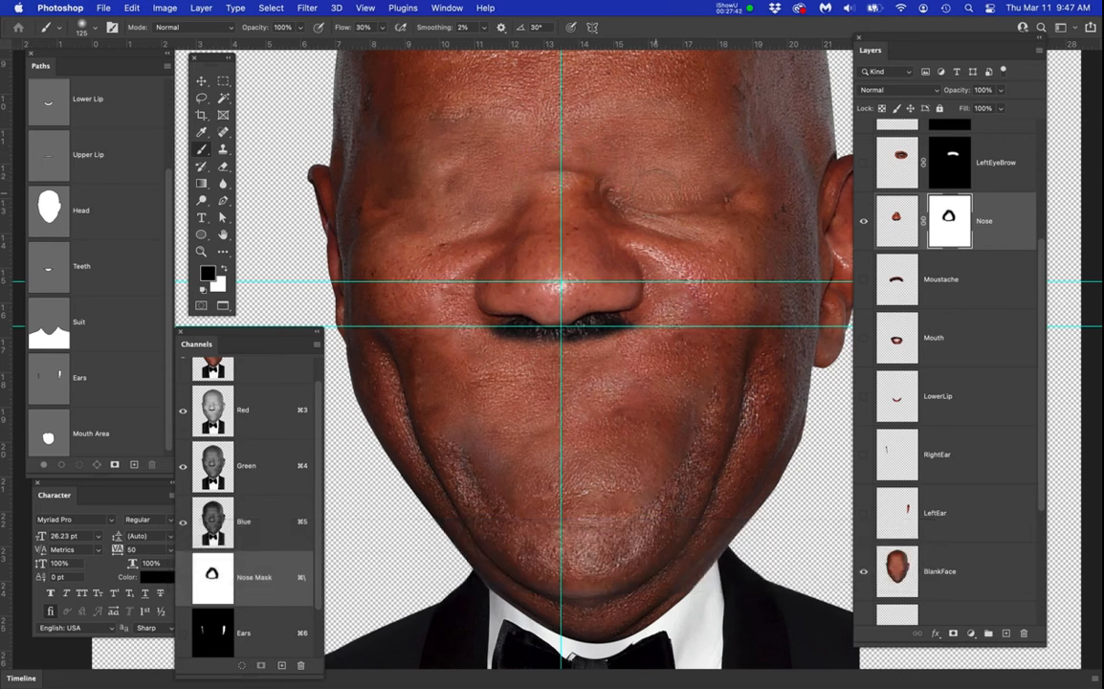
Scale the Nose layer to about 123% width and 118% height and shift it slightly upward on the face
click(895, 220)
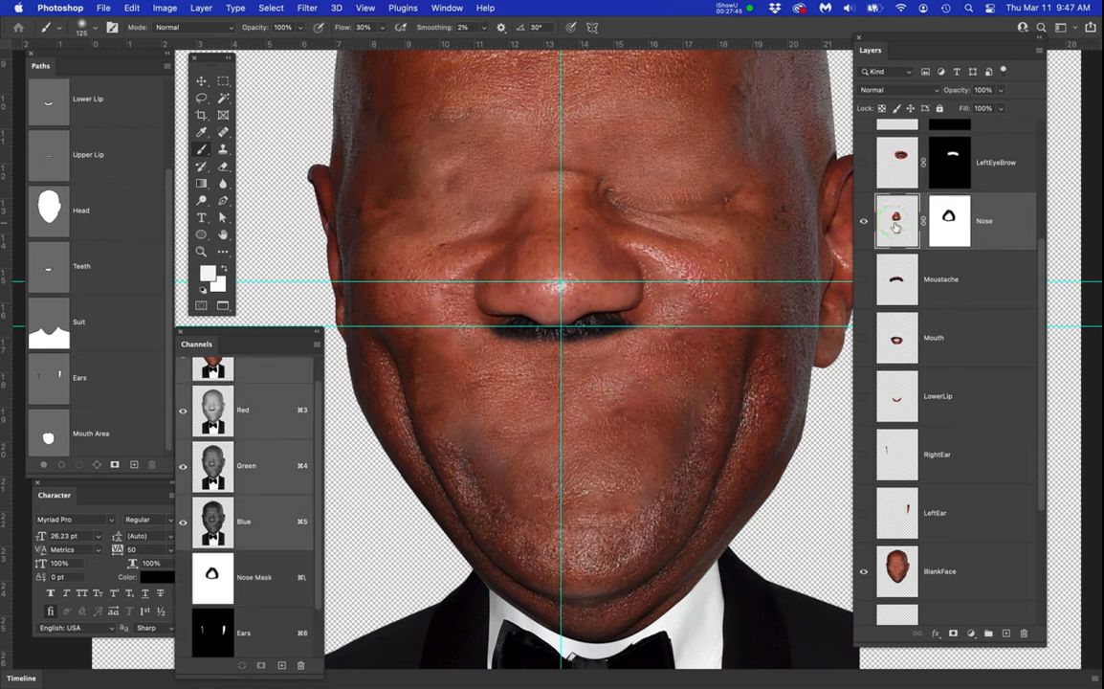
click(896, 224)
key(super+t)
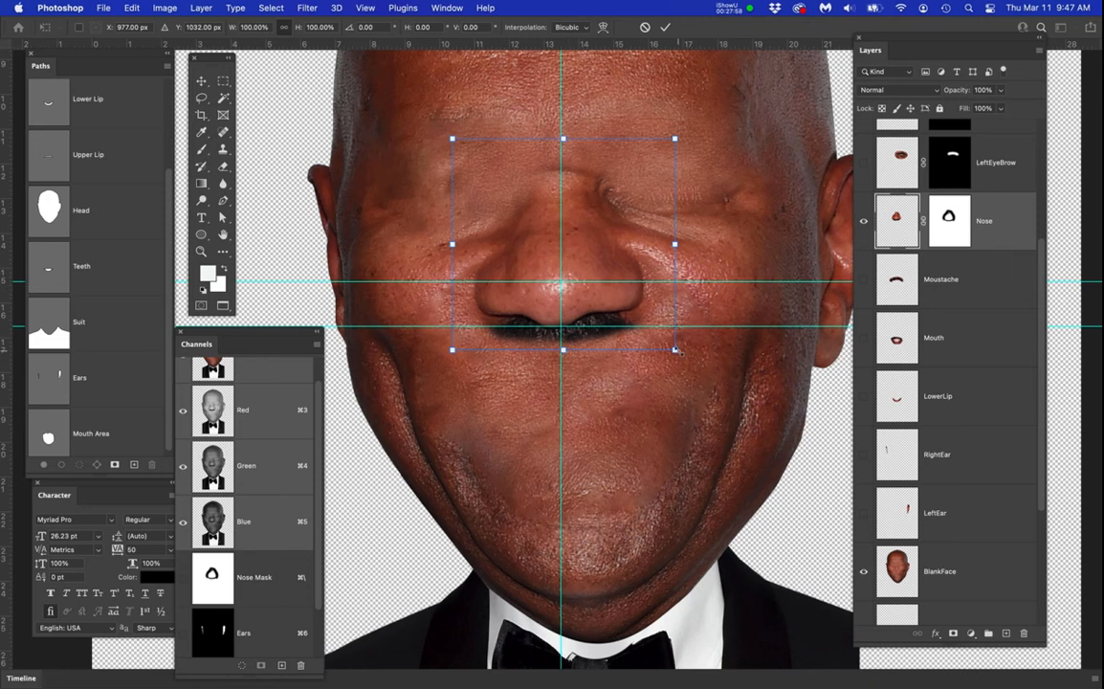
drag(675, 349, 703, 373)
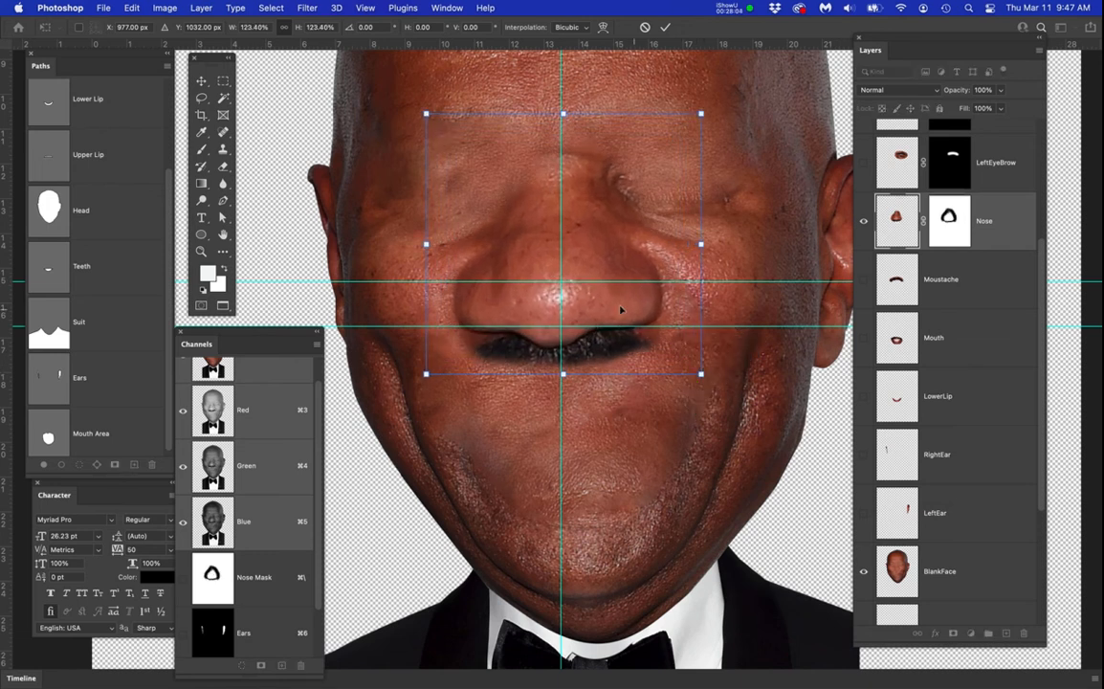
drag(613, 298, 615, 287)
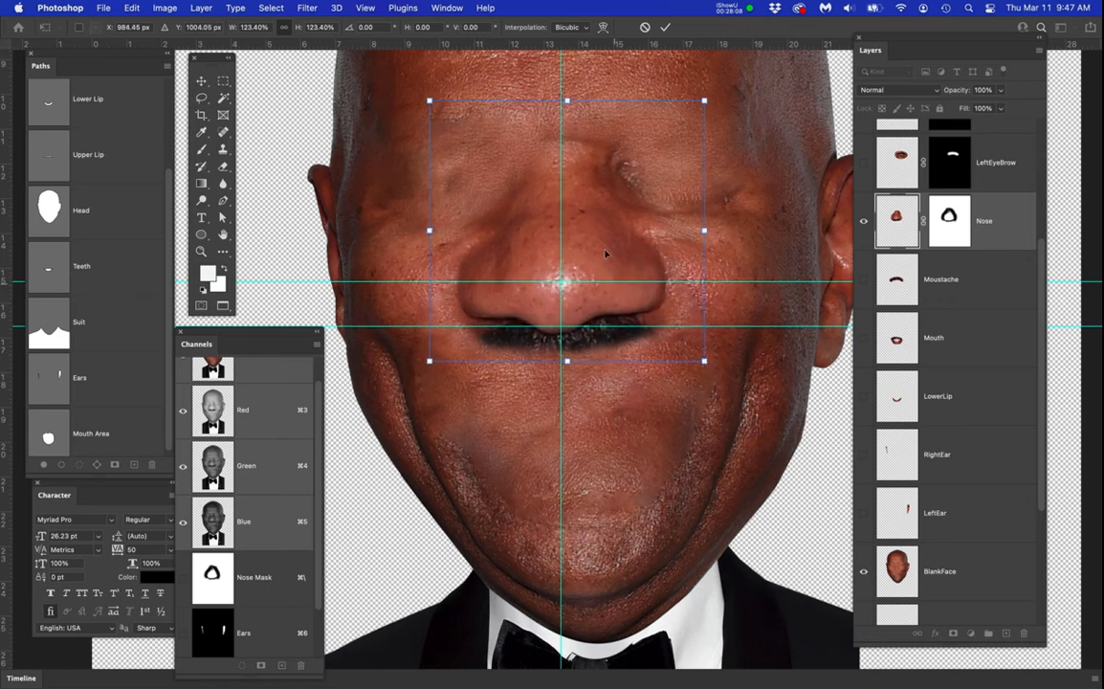
drag(566, 100, 565, 111)
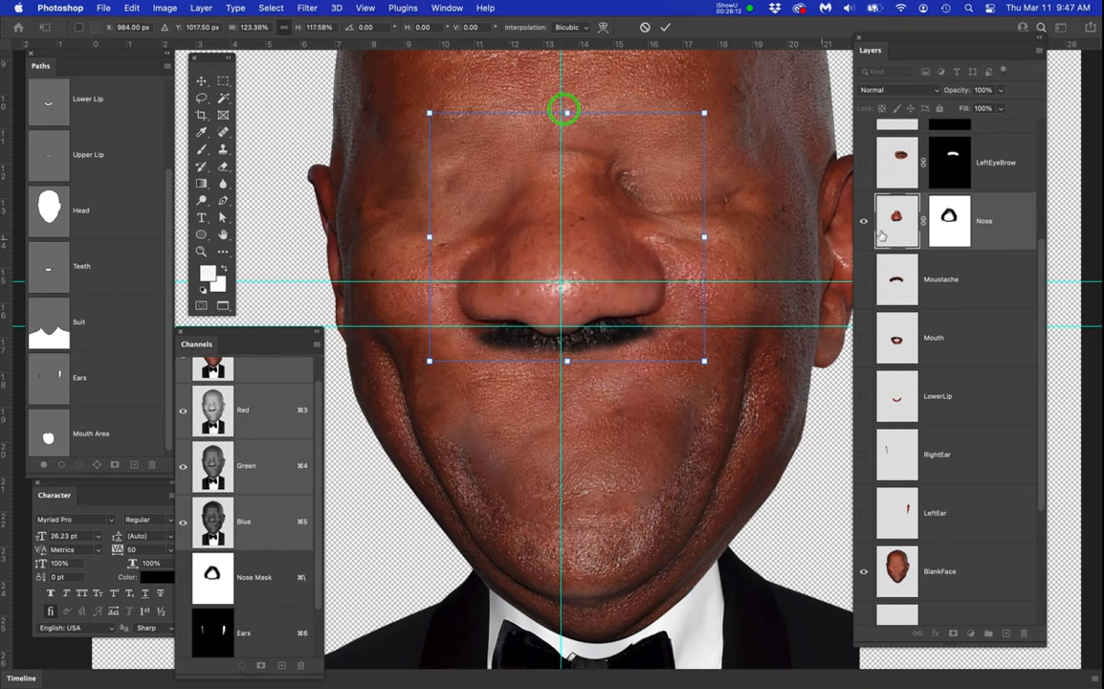
key(Return)
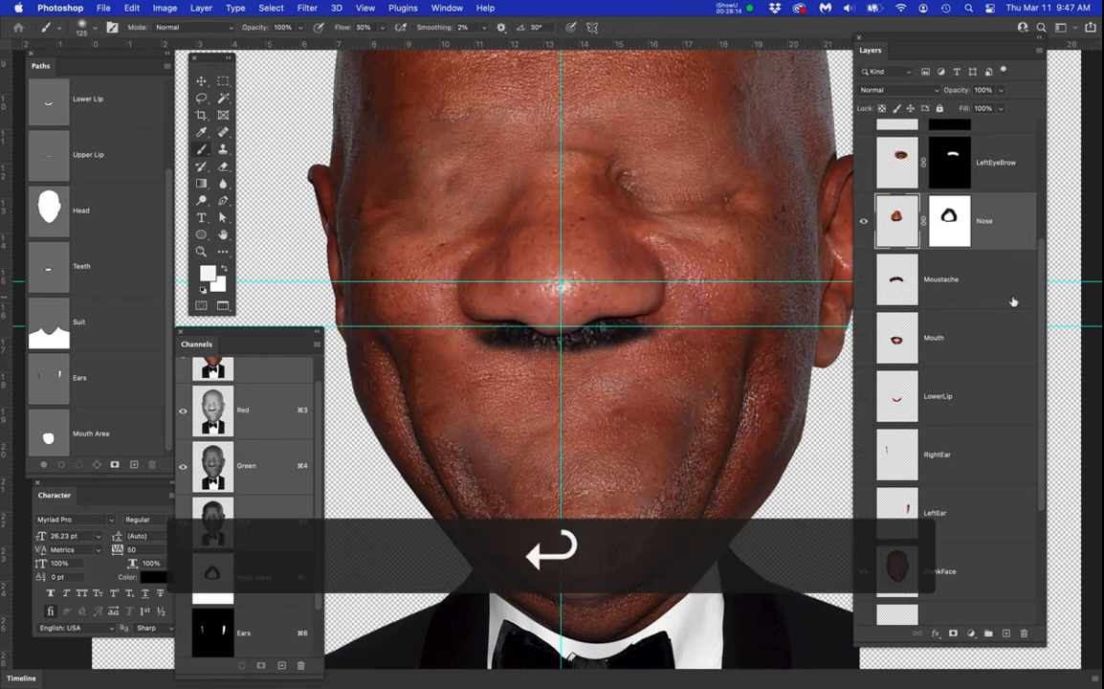
Show both eye and both eyebrow layers, and toggle the Clicky reference photo to compare the enlarged features with the original
scroll(1013, 301, up, 4)
drag(864, 222, 864, 381)
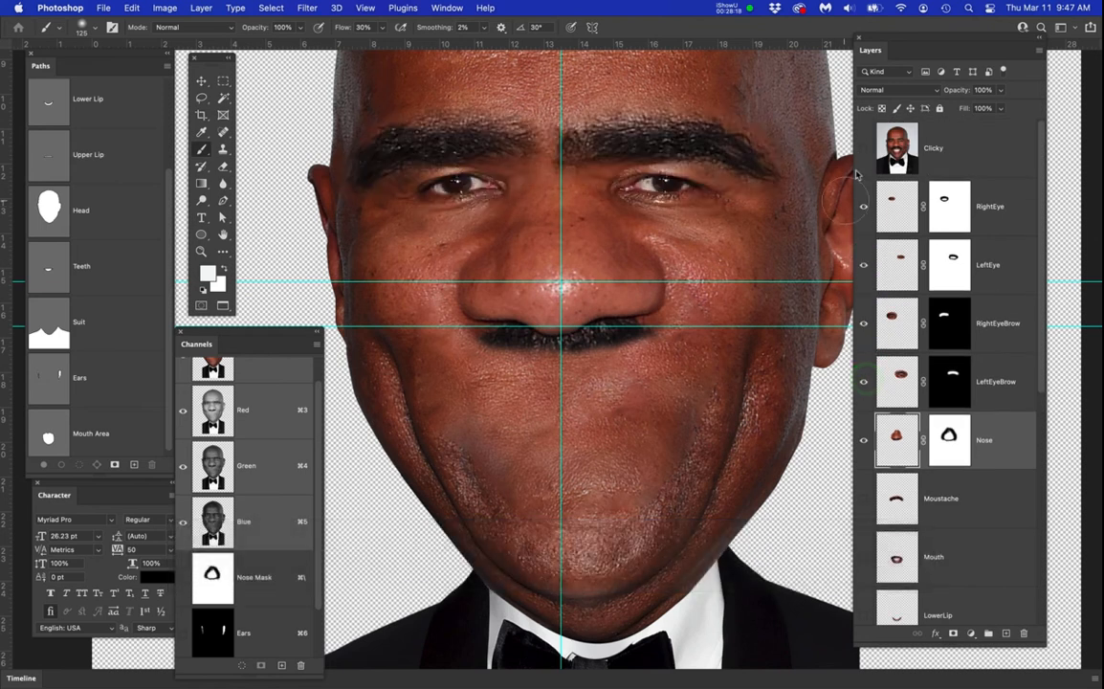
click(864, 149)
click(864, 150)
click(864, 150)
click(864, 149)
click(864, 150)
click(864, 149)
click(864, 150)
click(863, 149)
Stretch the RightEye and LeftEye layers together to about 110% height, nudge them slightly down, and save the document
click(891, 320)
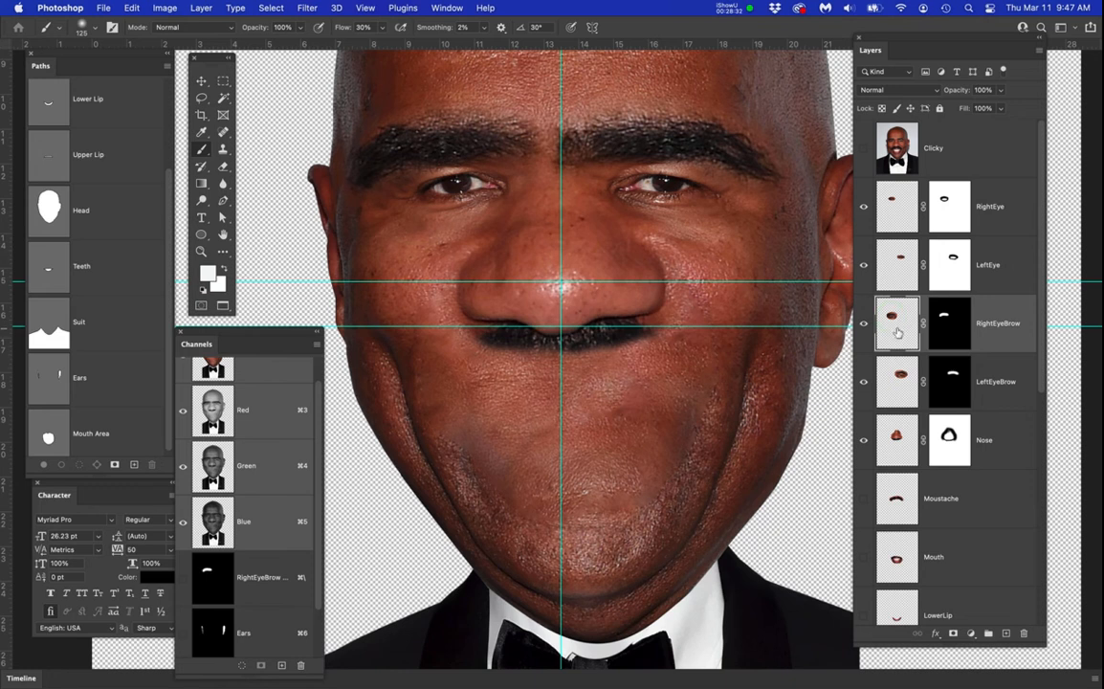
click(894, 198)
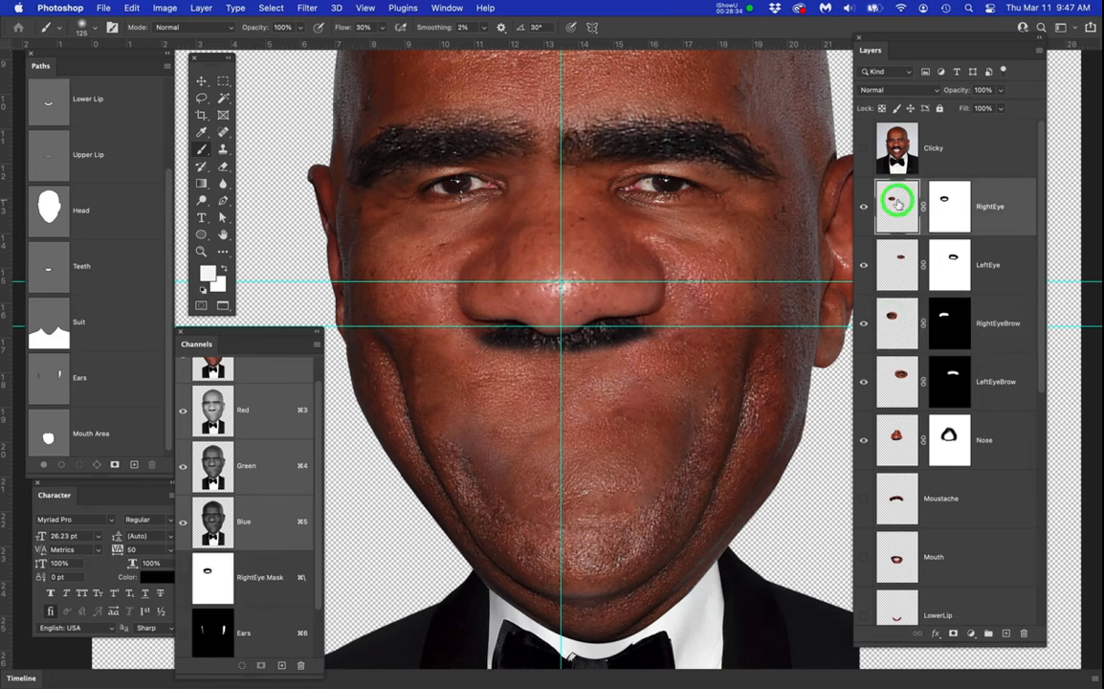
click(901, 267)
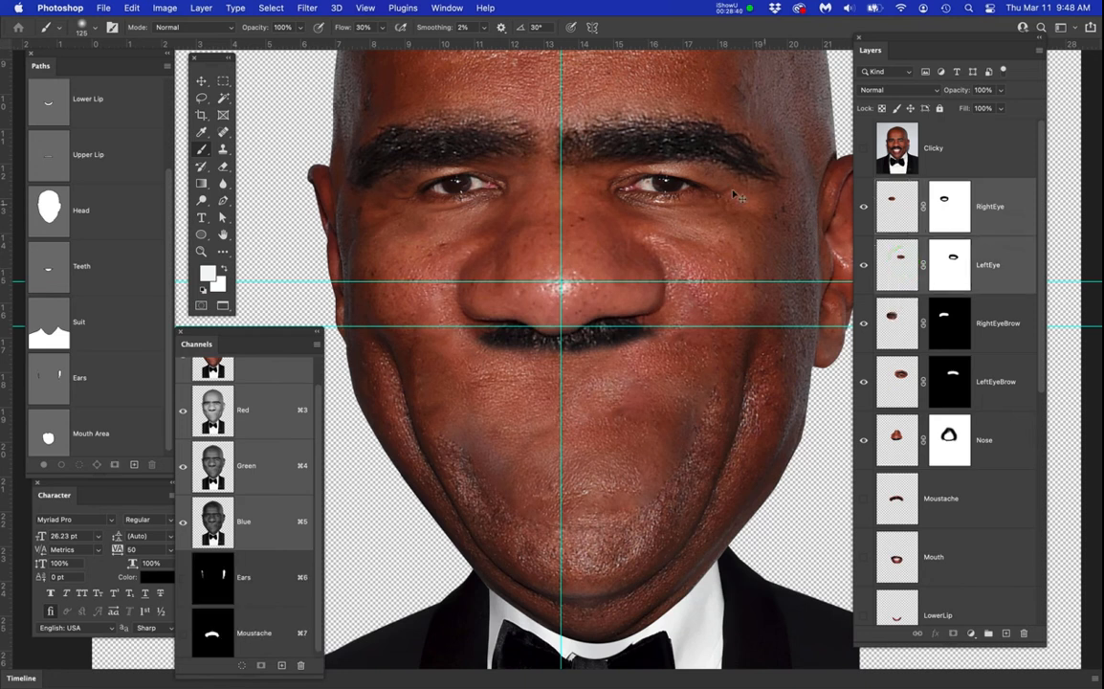
key(super+t)
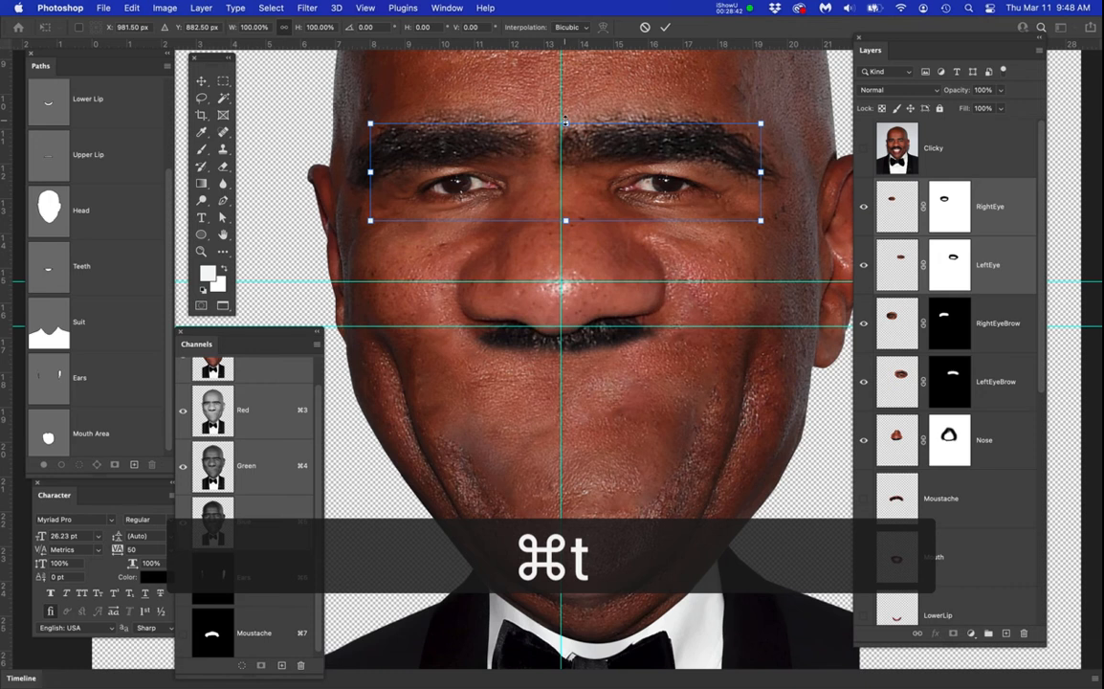
drag(565, 123, 565, 111)
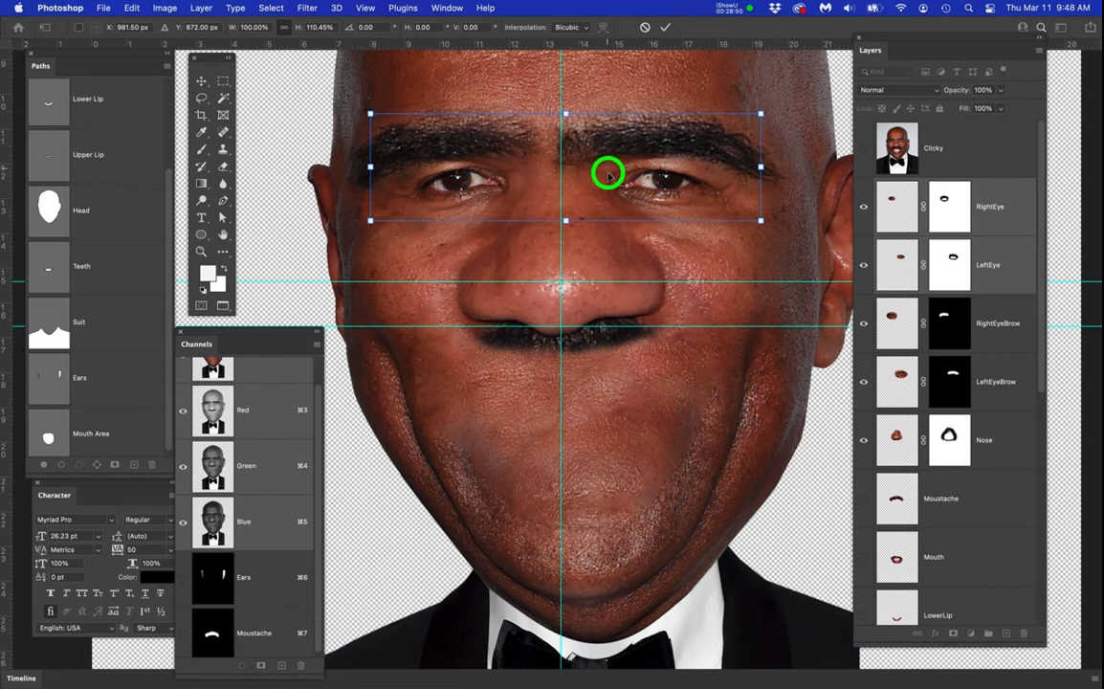
drag(608, 172, 607, 177)
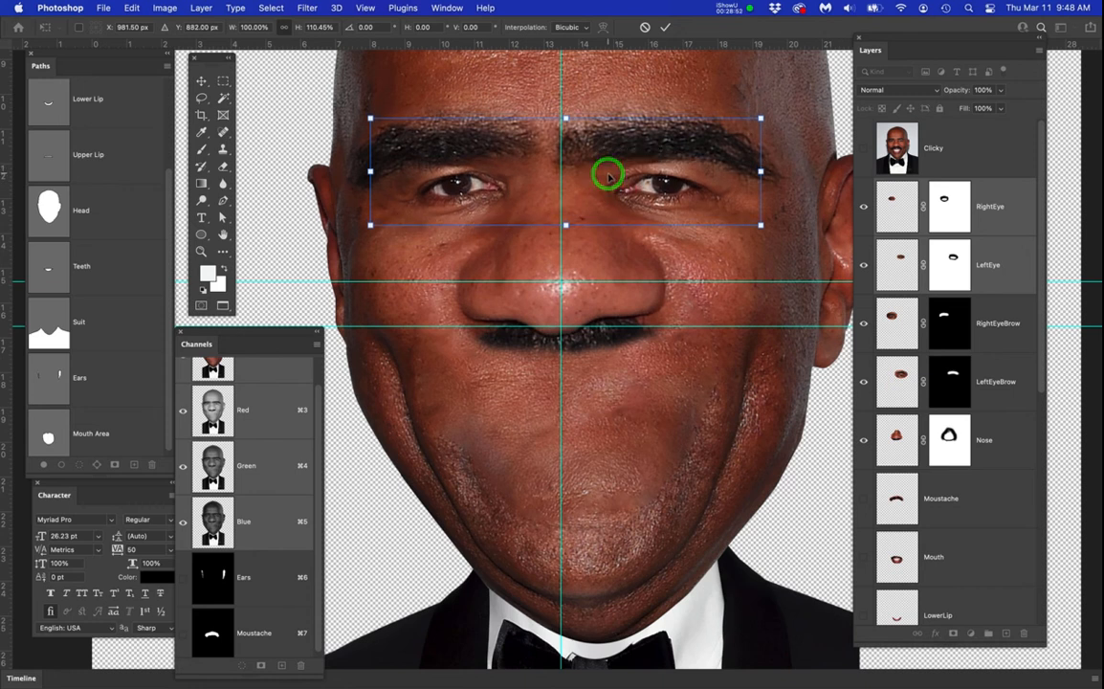
key(Return)
key(super+s)
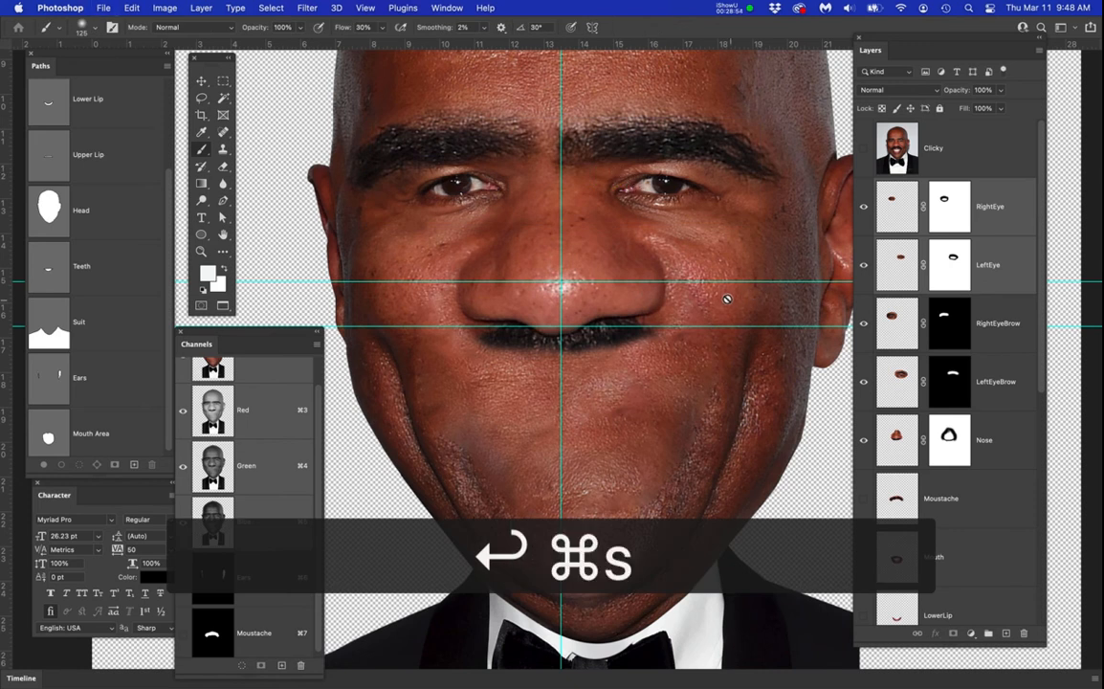
Hide the guides and open the Nose layer in the Liquify filter
click(897, 439)
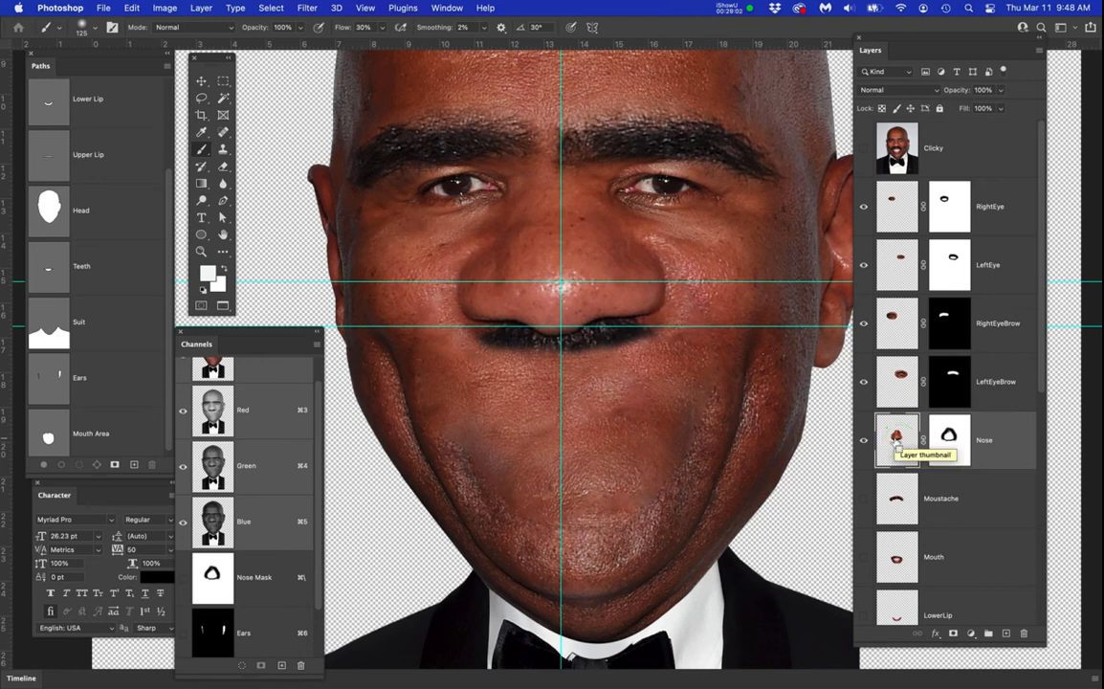
key(super+semicolon)
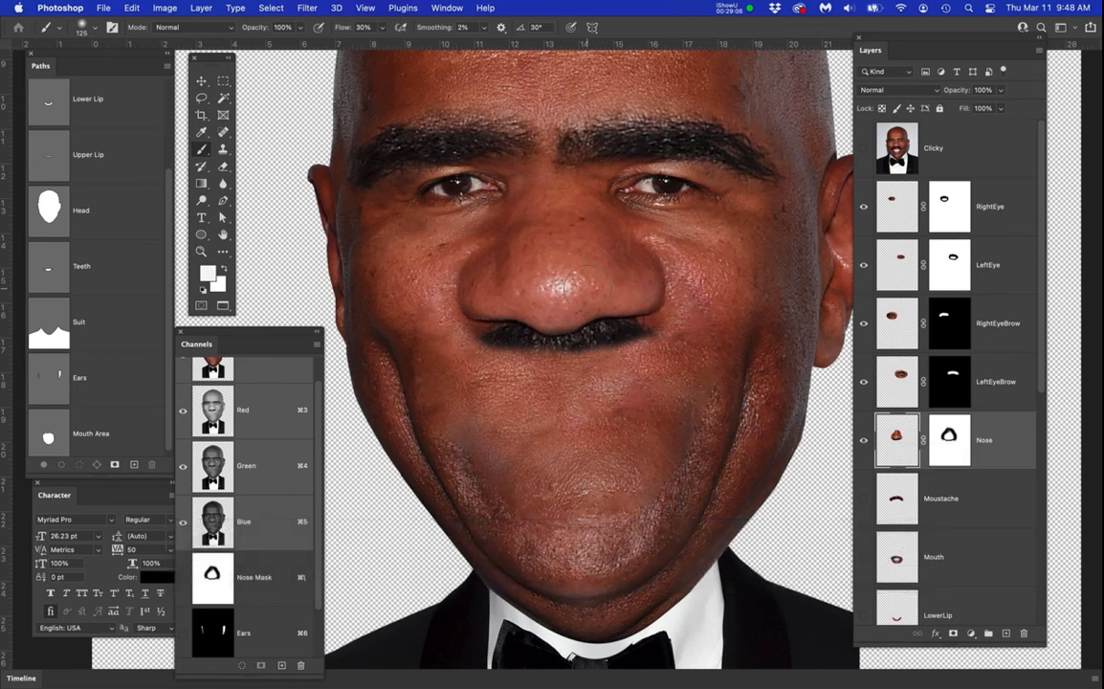
click(304, 8)
click(333, 130)
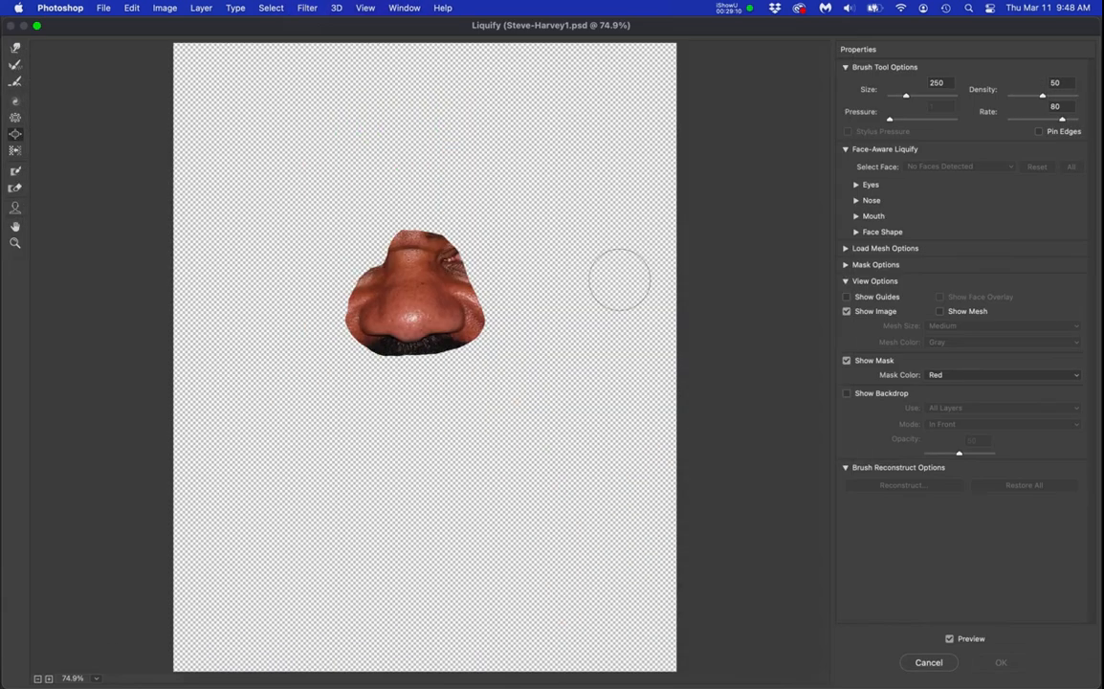
key(super+plus)
key(super+plus)
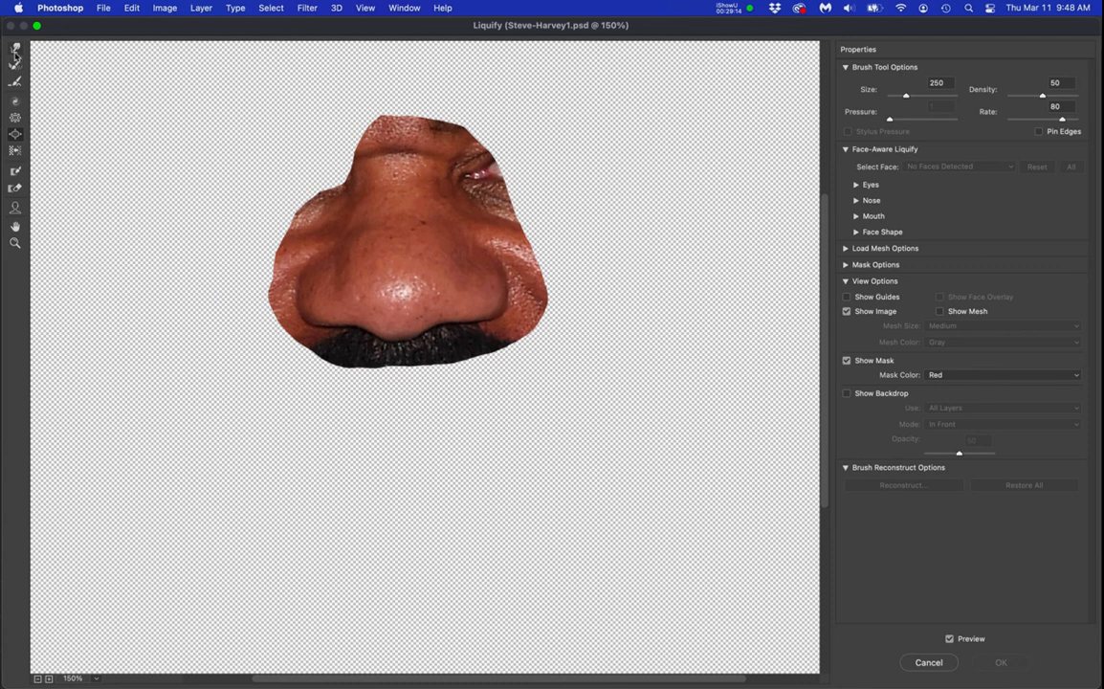
Bulge the tip of the nose with the Bloat tool at size 300, apply Liquify, and compare before and after
click(14, 135)
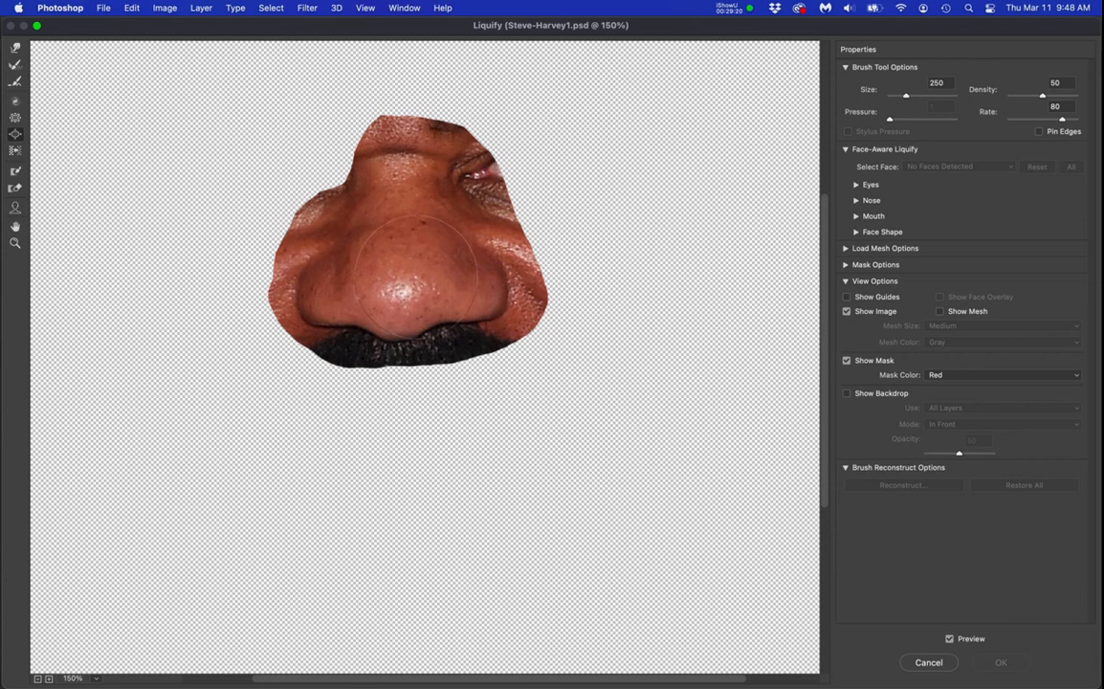
key(bracketright)
click(406, 275)
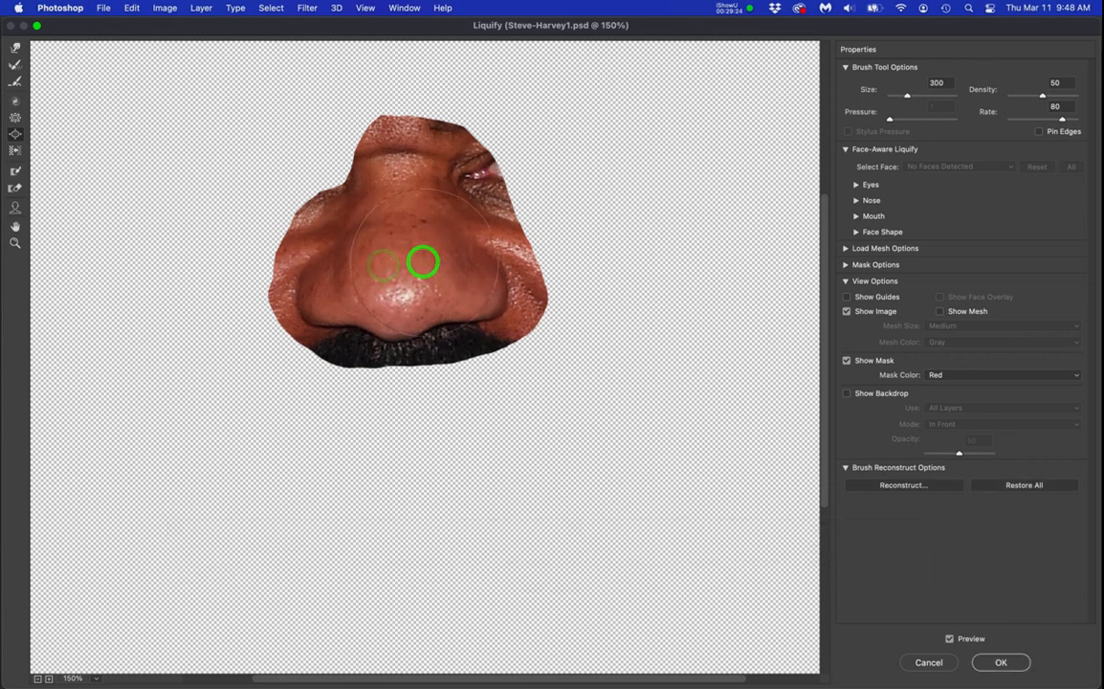
click(387, 277)
click(390, 295)
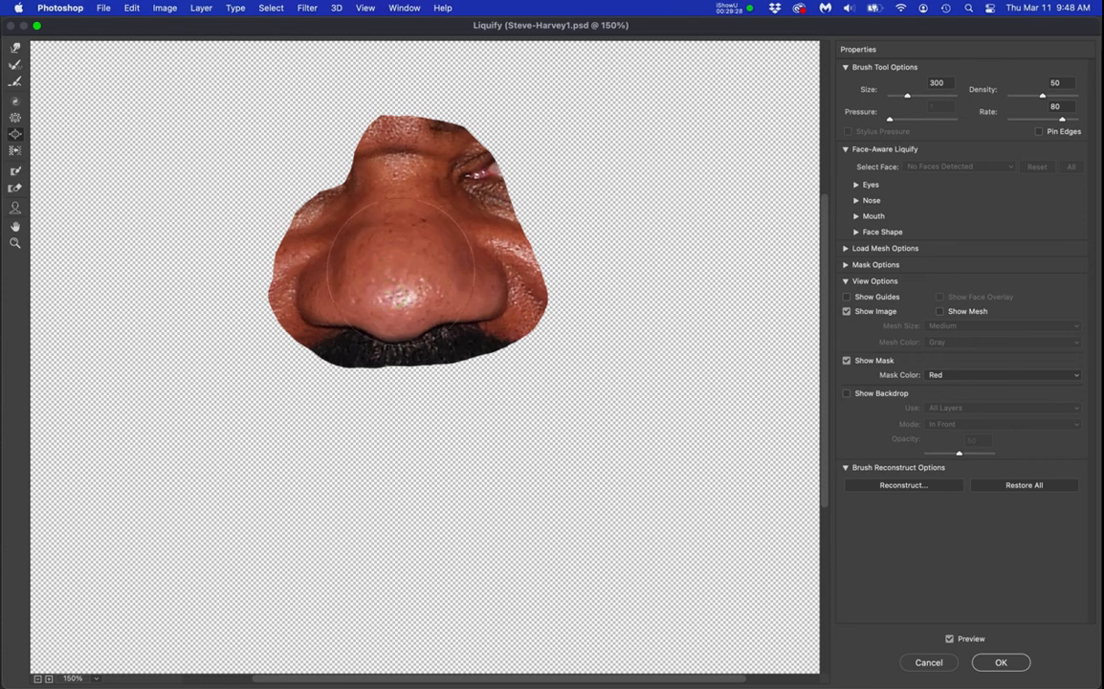
click(1007, 660)
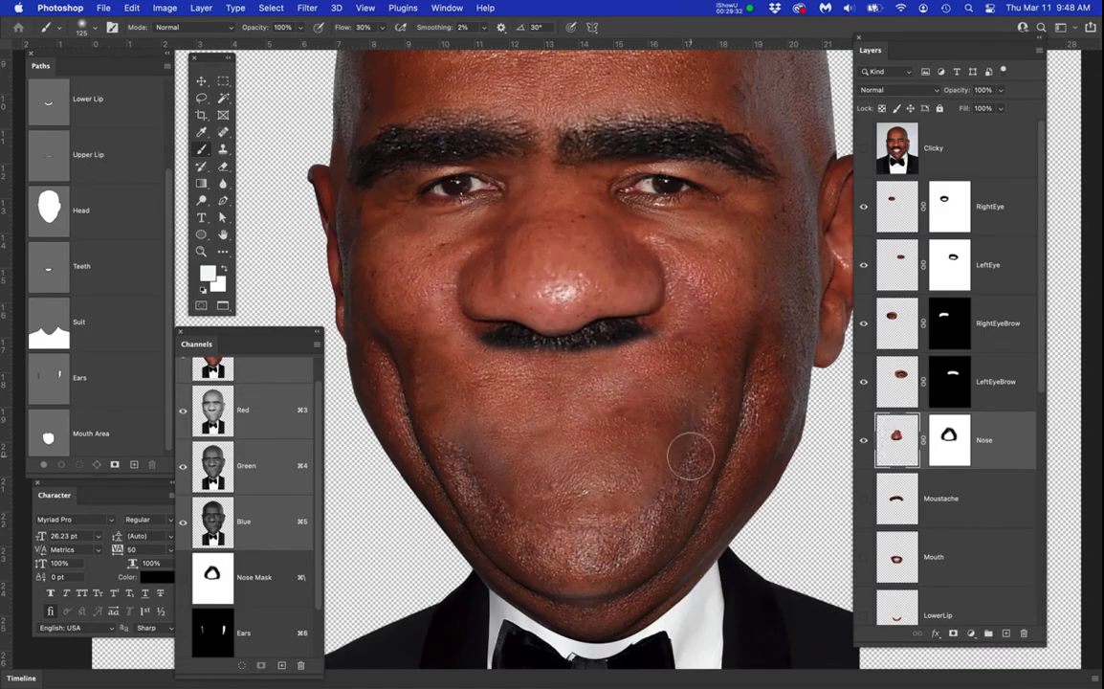
key(super+z)
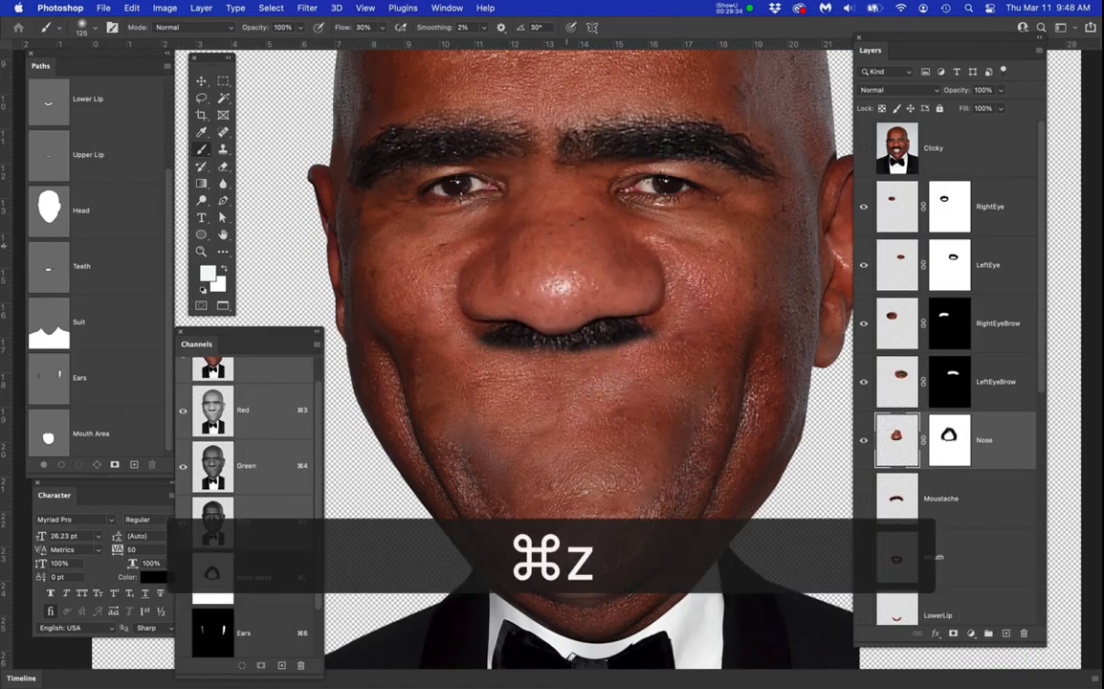
key(super+shift+z)
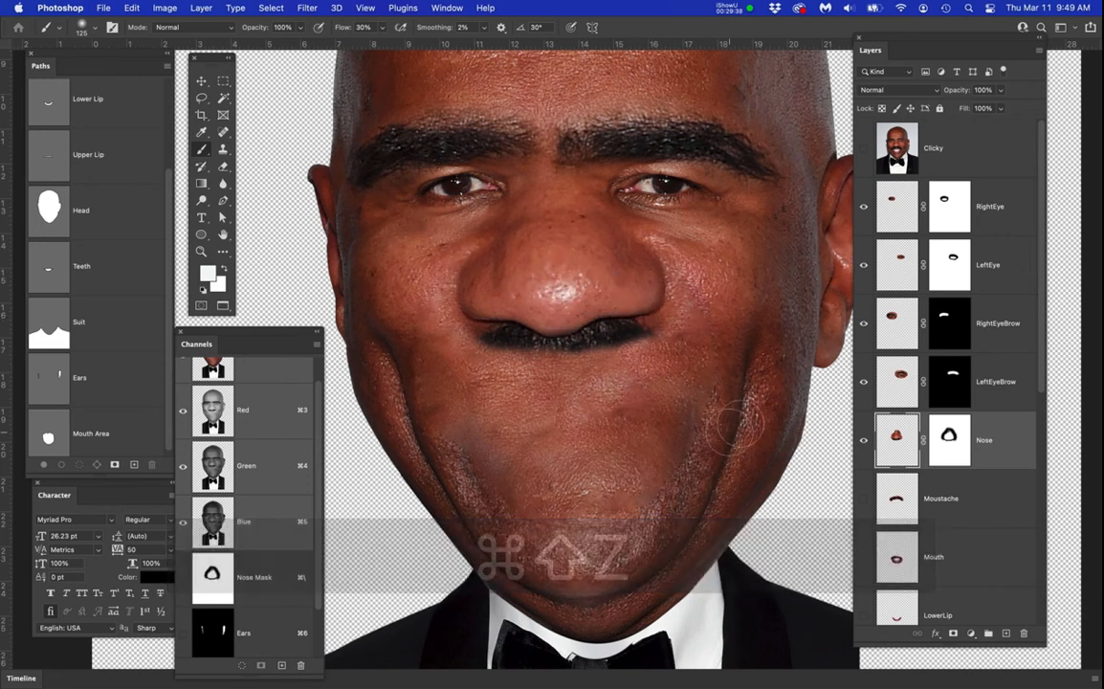
Show the Moustache layer and add a white layer mask to it
scroll(942, 476, down, 1)
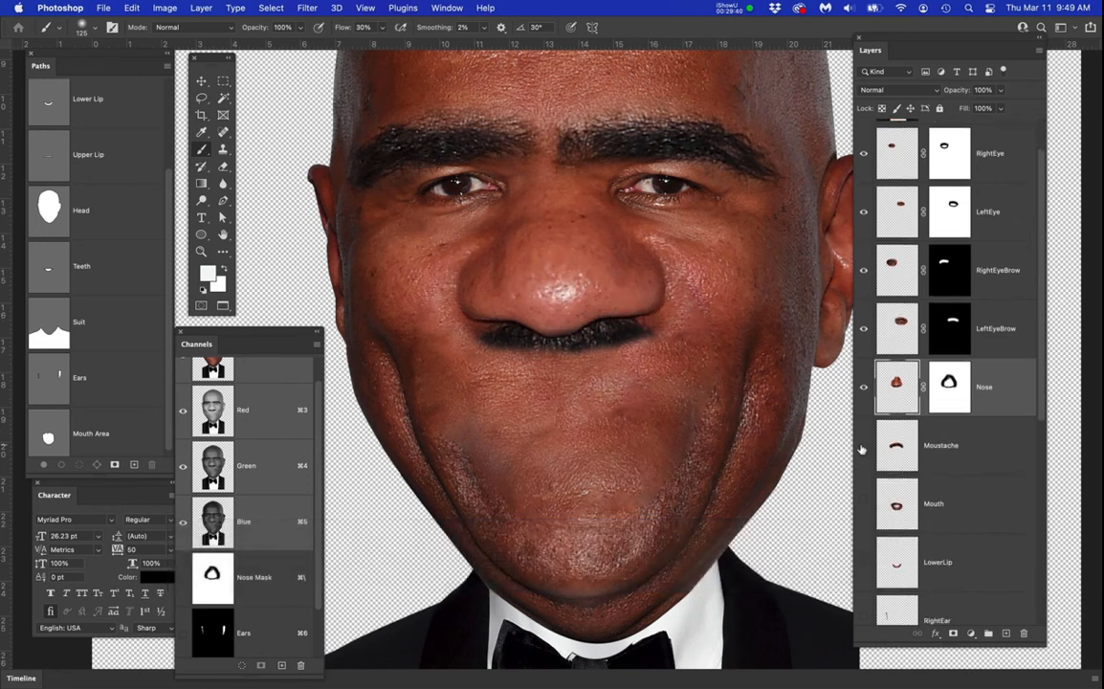
scroll(876, 230, up, 1)
click(862, 500)
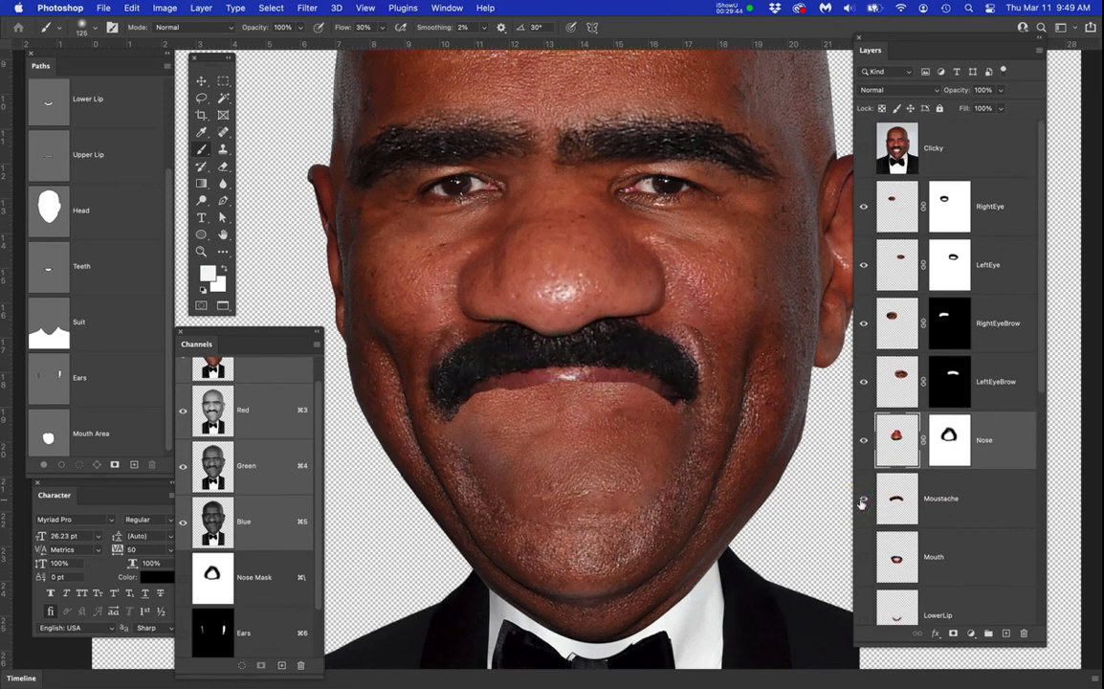
click(985, 500)
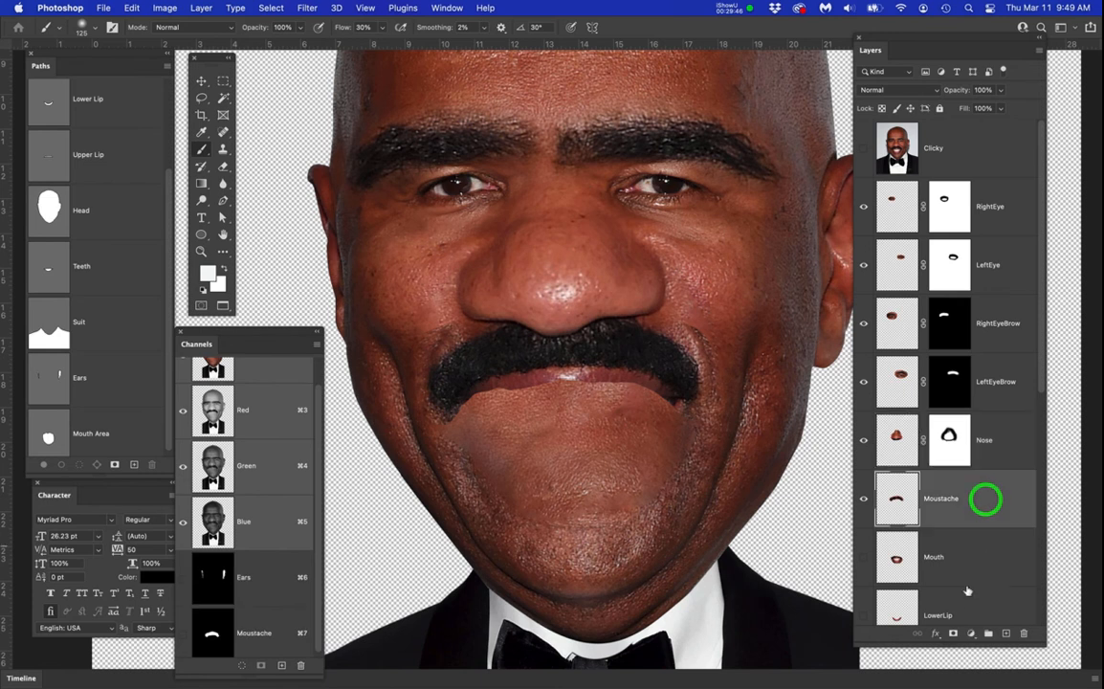
click(952, 633)
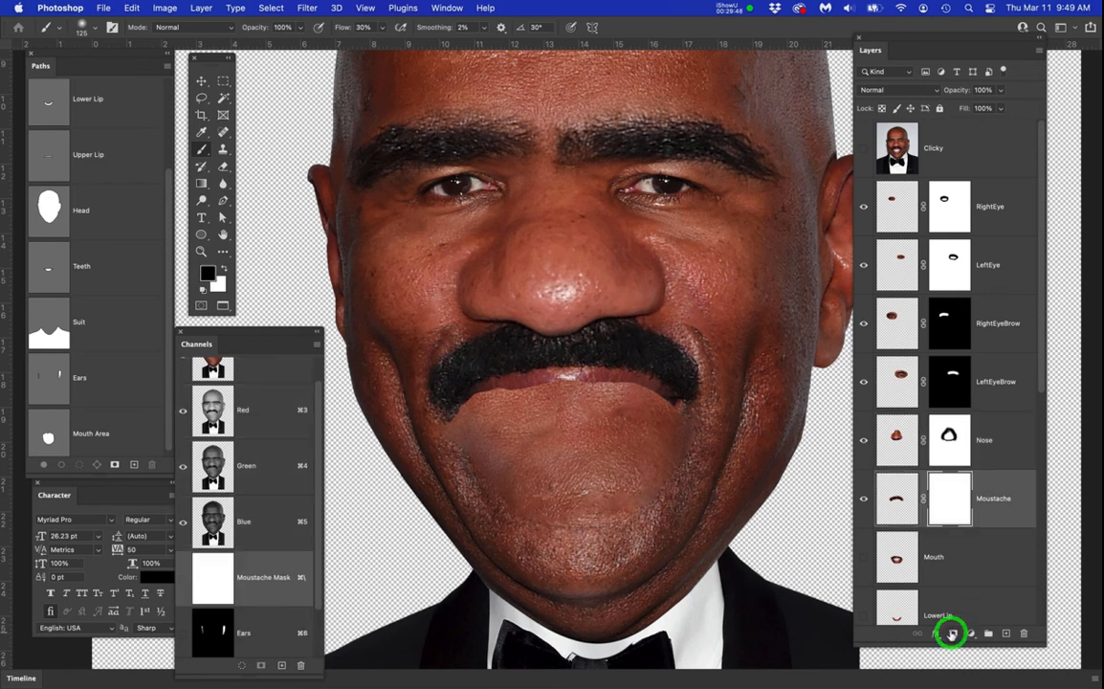
Hide the Nose and BlankFace layers to isolate the moustache, and target the Moustache mask with the Brush tool
scroll(653, 376, up, 2)
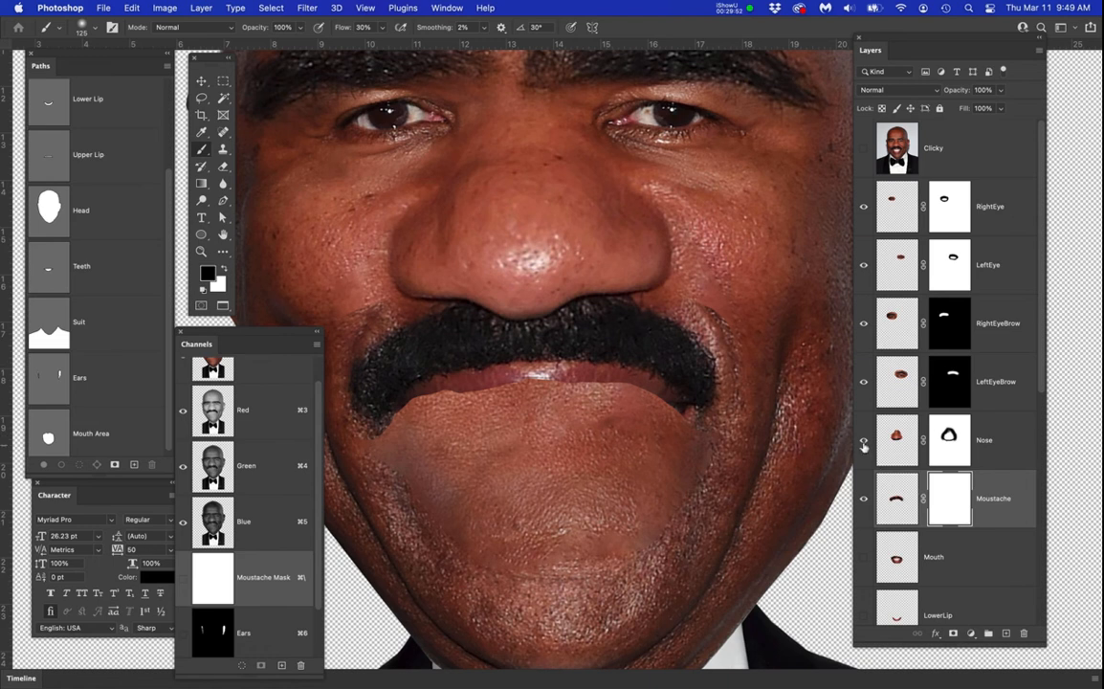
click(864, 441)
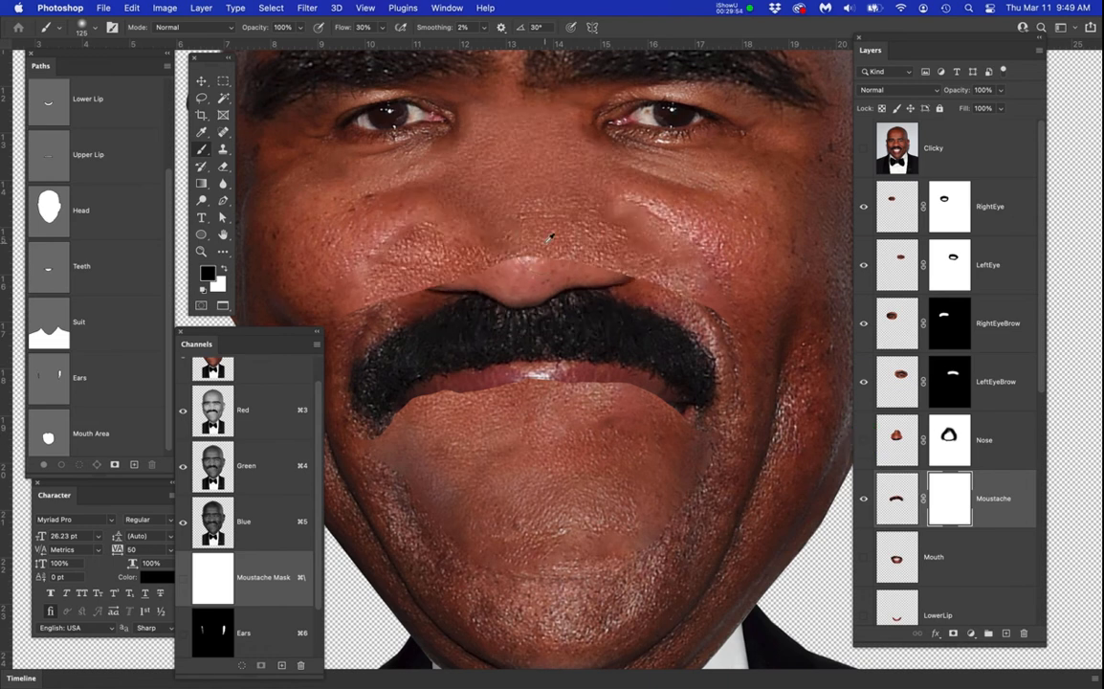
scroll(491, 220, up, 2)
scroll(606, 320, down, 2)
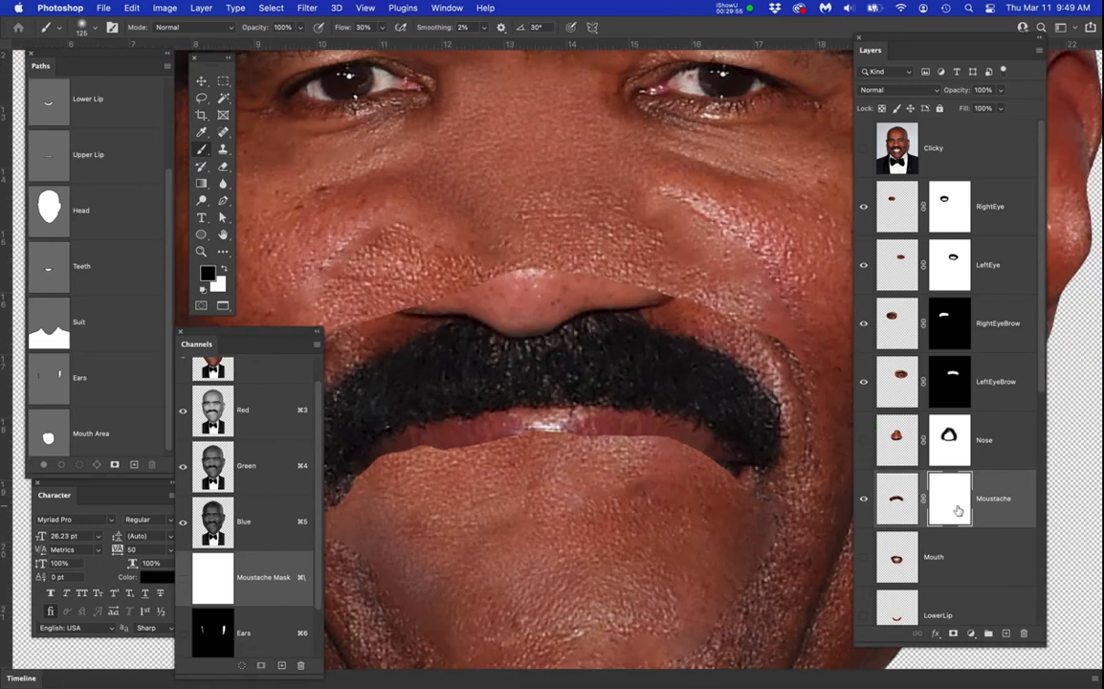
scroll(866, 460, down, 5)
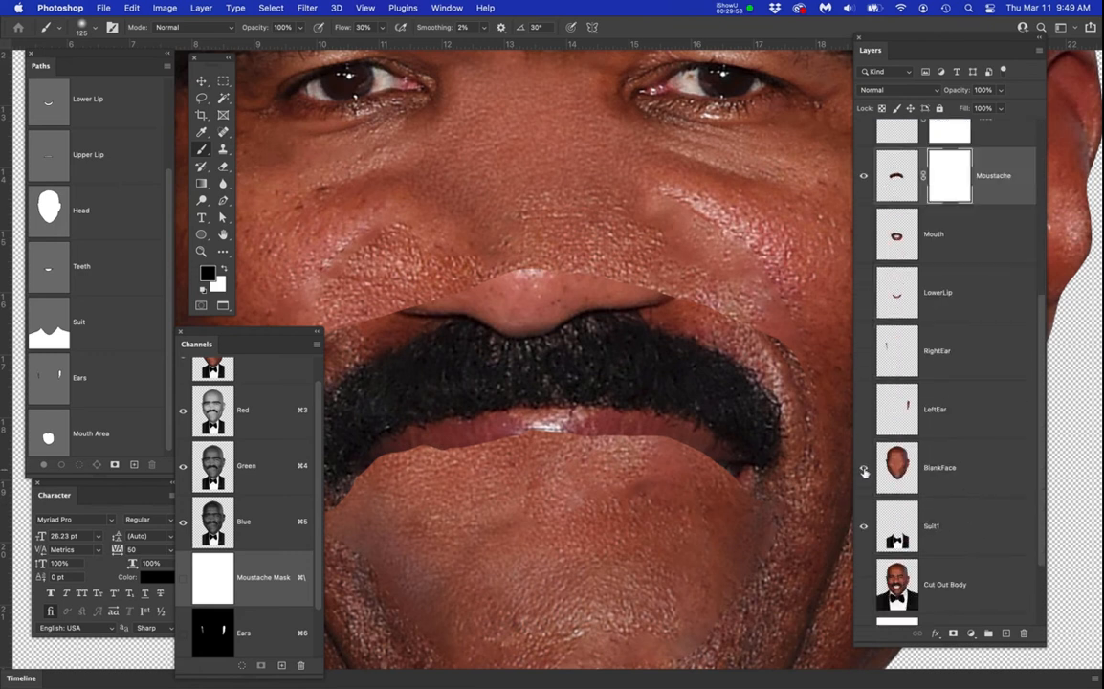
click(864, 468)
click(644, 368)
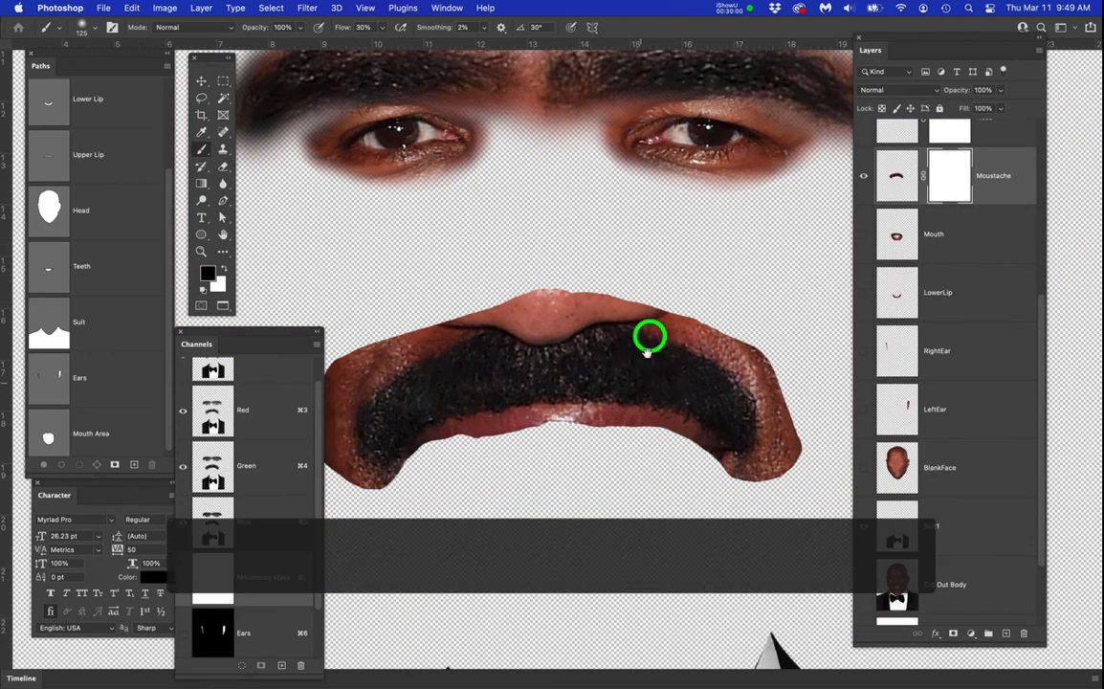
drag(643, 369, 636, 261)
click(953, 174)
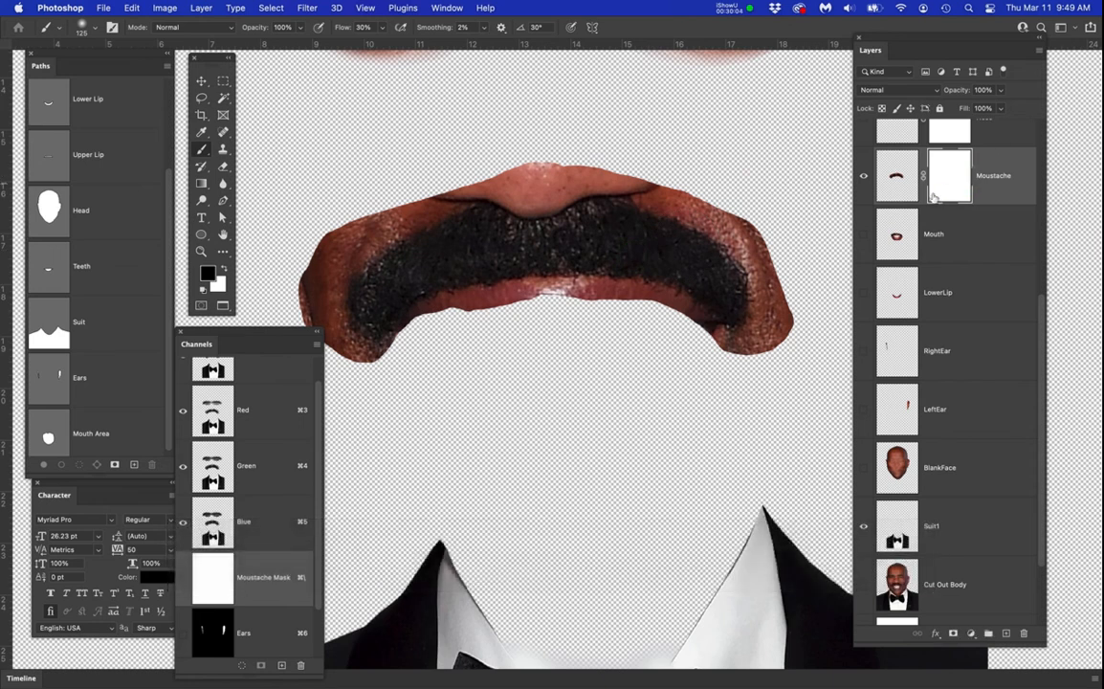
key(b)
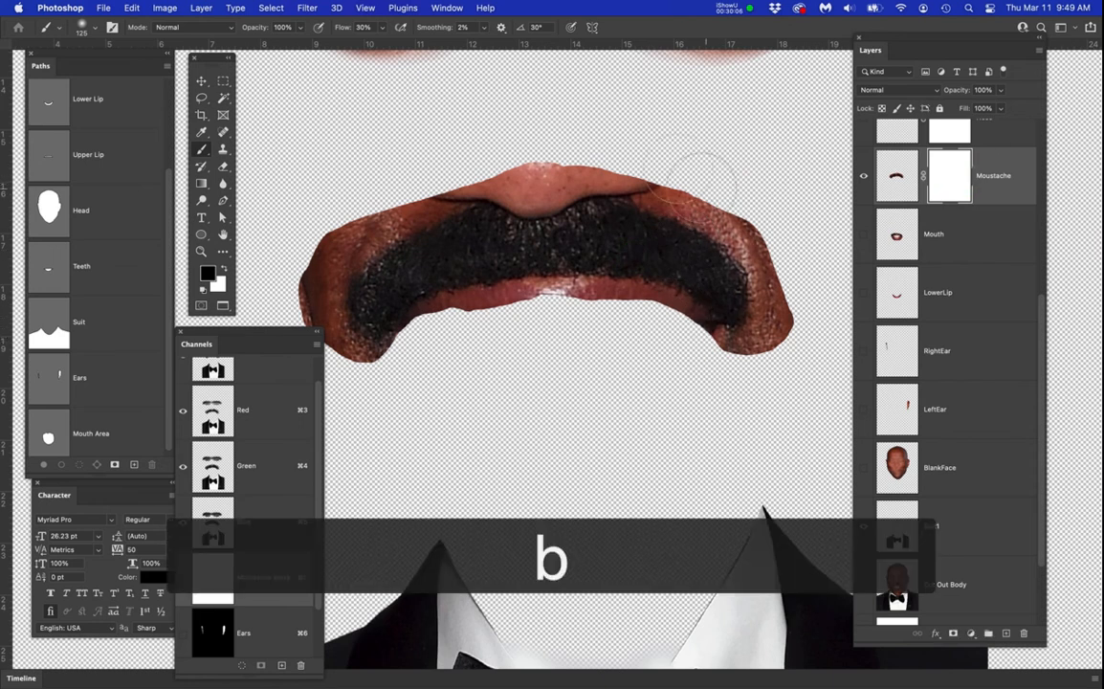
Mask out the skin above the moustache and around its left end, painting black with the brush at 80 px
key(bracketleft)
key(bracketleft)
key(bracketleft)
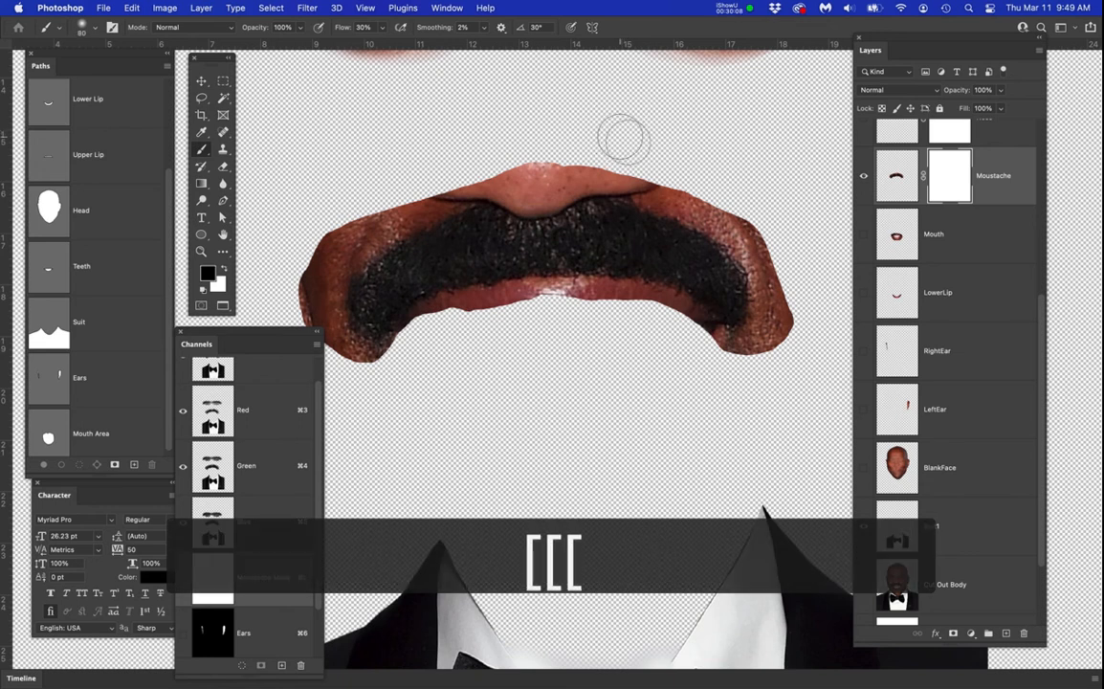
click(703, 191)
mouse_move(568, 147)
mouse_down()
mouse_move(802, 221)
mouse_move(585, 146)
mouse_move(757, 214)
mouse_move(600, 150)
mouse_move(749, 210)
mouse_move(656, 160)
mouse_move(592, 160)
mouse_move(619, 155)
mouse_move(623, 172)
mouse_move(489, 169)
mouse_move(584, 159)
mouse_move(304, 220)
mouse_move(358, 182)
mouse_move(488, 149)
mouse_move(461, 178)
mouse_move(380, 219)
mouse_move(299, 222)
mouse_move(349, 188)
mouse_move(492, 147)
mouse_move(397, 212)
mouse_move(323, 239)
mouse_move(286, 221)
mouse_move(510, 157)
mouse_move(375, 199)
mouse_up()
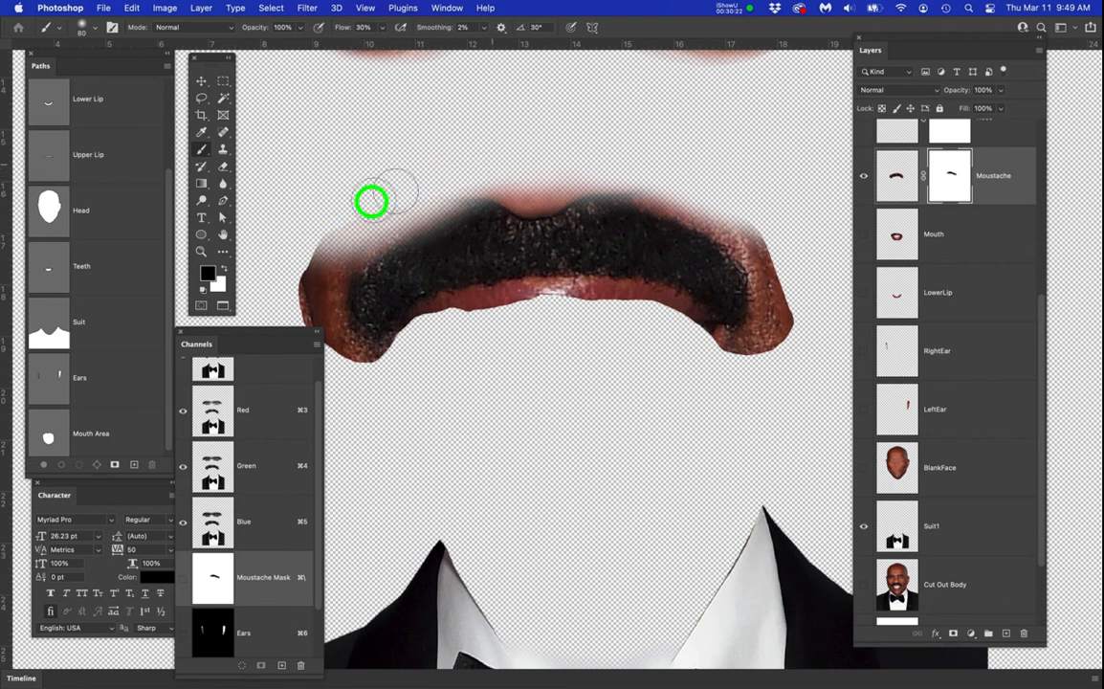
mouse_move(344, 239)
mouse_down()
mouse_move(323, 244)
mouse_move(316, 266)
mouse_up()
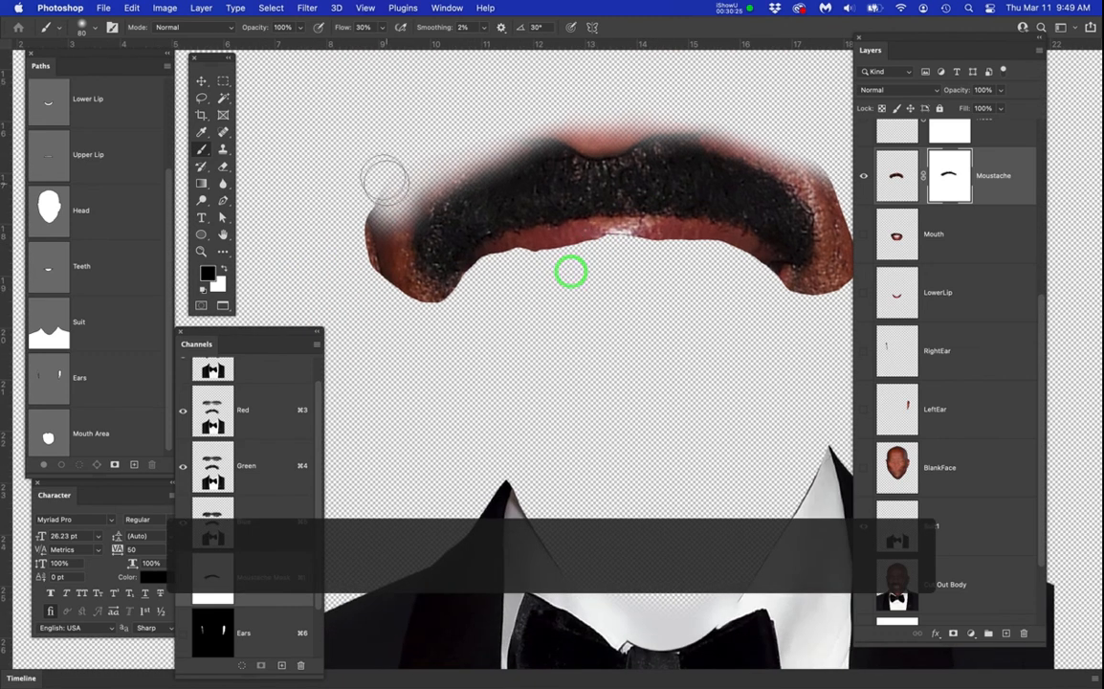
mouse_move(383, 179)
mouse_down()
mouse_move(363, 242)
mouse_move(353, 223)
mouse_move(373, 171)
mouse_move(363, 261)
mouse_move(405, 316)
mouse_move(349, 232)
mouse_move(409, 330)
mouse_move(400, 321)
mouse_move(438, 321)
mouse_move(331, 233)
mouse_up()
drag(388, 298, 451, 339)
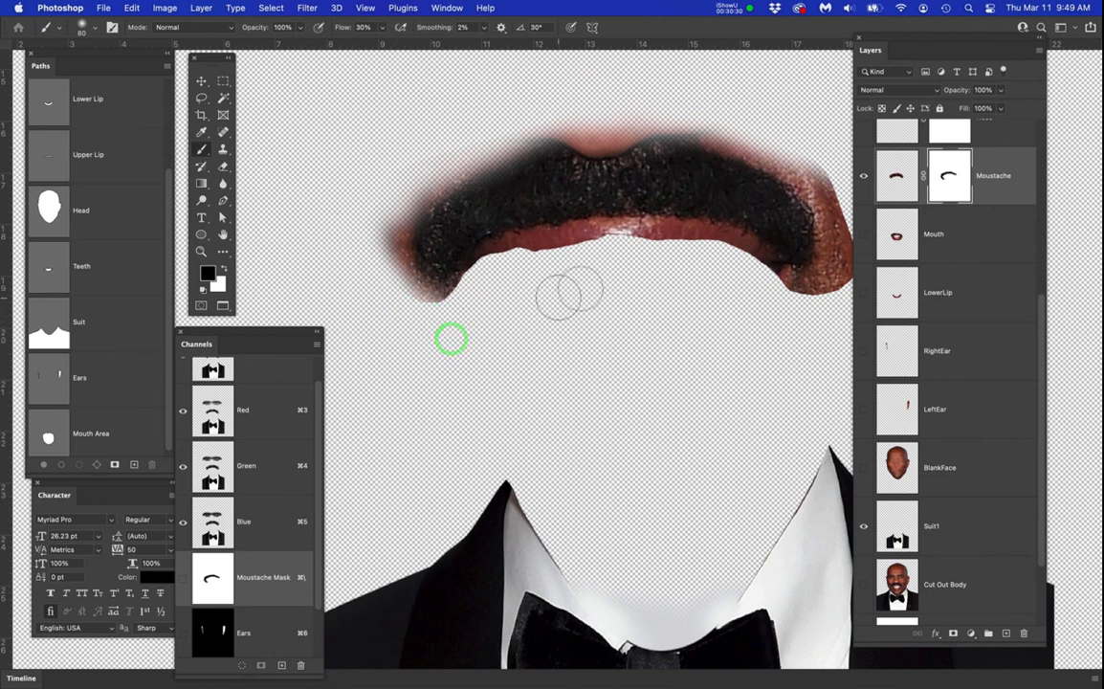
Mask out the upper lip along the moustache's lower edge with the black brush at 45 px and 42% hardness
key(bracketleft)
key(bracketleft)
key(bracketleft)
key(bracketleft)
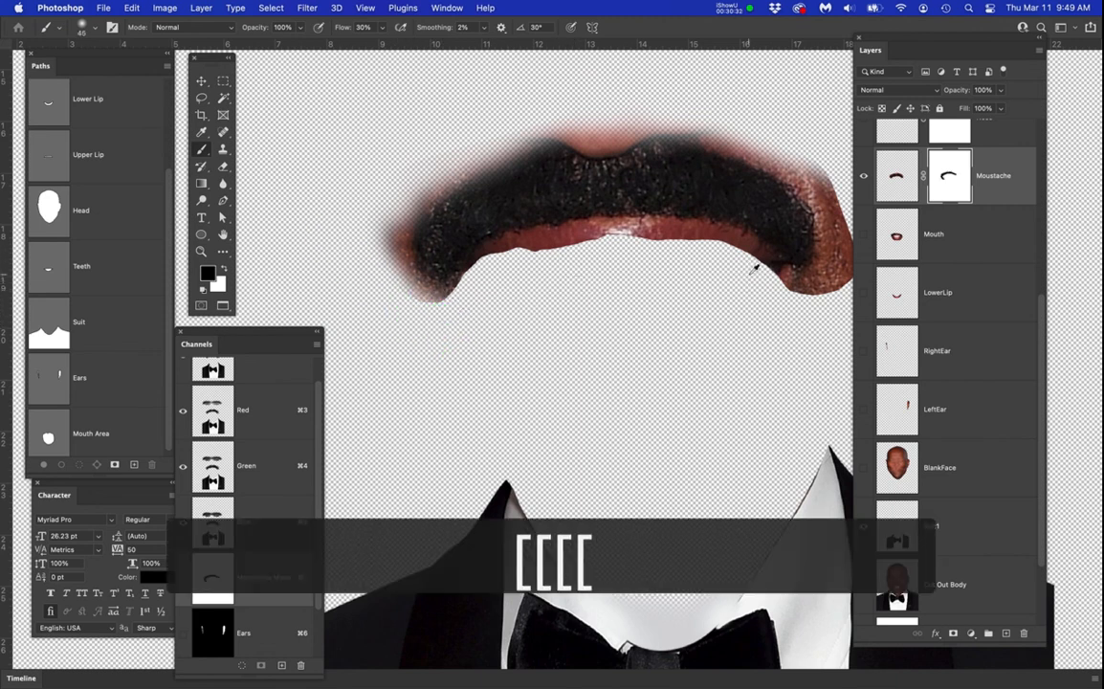
scroll(755, 269, up, 2)
mouse_move(744, 256)
mouse_down()
mouse_move(730, 231)
mouse_move(599, 200)
mouse_up()
right_click(636, 280)
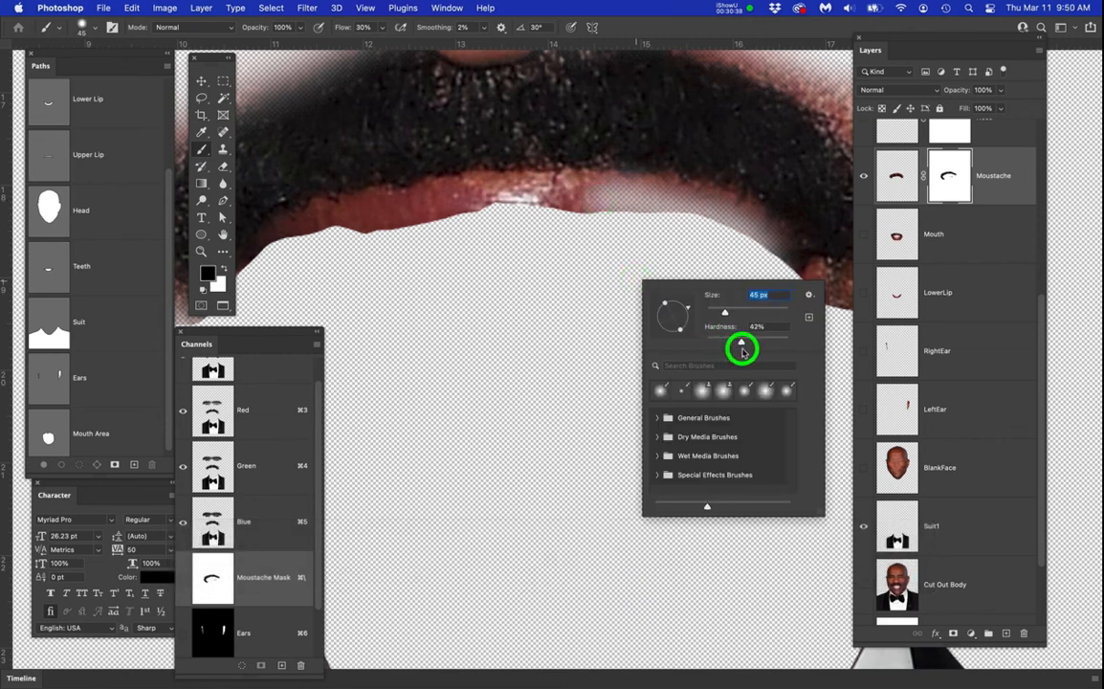
key(Return)
mouse_move(741, 251)
mouse_down()
mouse_move(664, 202)
mouse_move(534, 199)
mouse_move(402, 216)
mouse_move(292, 260)
mouse_move(358, 220)
mouse_move(474, 232)
mouse_move(525, 219)
mouse_move(600, 219)
mouse_move(728, 258)
mouse_move(604, 210)
mouse_move(483, 202)
mouse_move(293, 266)
mouse_up()
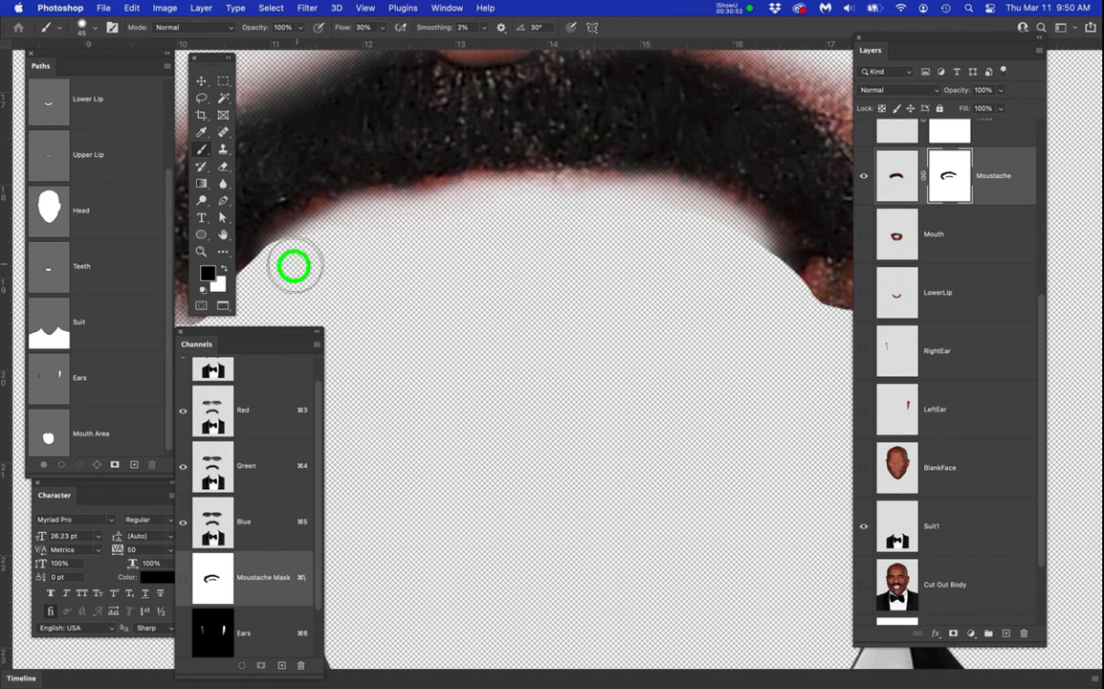
Clean up the remaining skin under the moustache's ends with black, and restore hair near the lower left edge with white
key(space)
drag(691, 326, 532, 288)
mouse_move(581, 204)
mouse_down()
mouse_move(666, 279)
mouse_move(556, 187)
mouse_move(644, 277)
mouse_up()
key(space)
drag(432, 243, 729, 248)
drag(532, 248, 618, 236)
mouse_move(558, 215)
mouse_down()
mouse_move(532, 199)
mouse_move(510, 216)
mouse_move(452, 282)
mouse_move(513, 195)
mouse_move(502, 222)
mouse_move(390, 311)
mouse_move(445, 281)
mouse_move(497, 222)
mouse_move(425, 295)
mouse_move(519, 206)
mouse_up()
key(x)
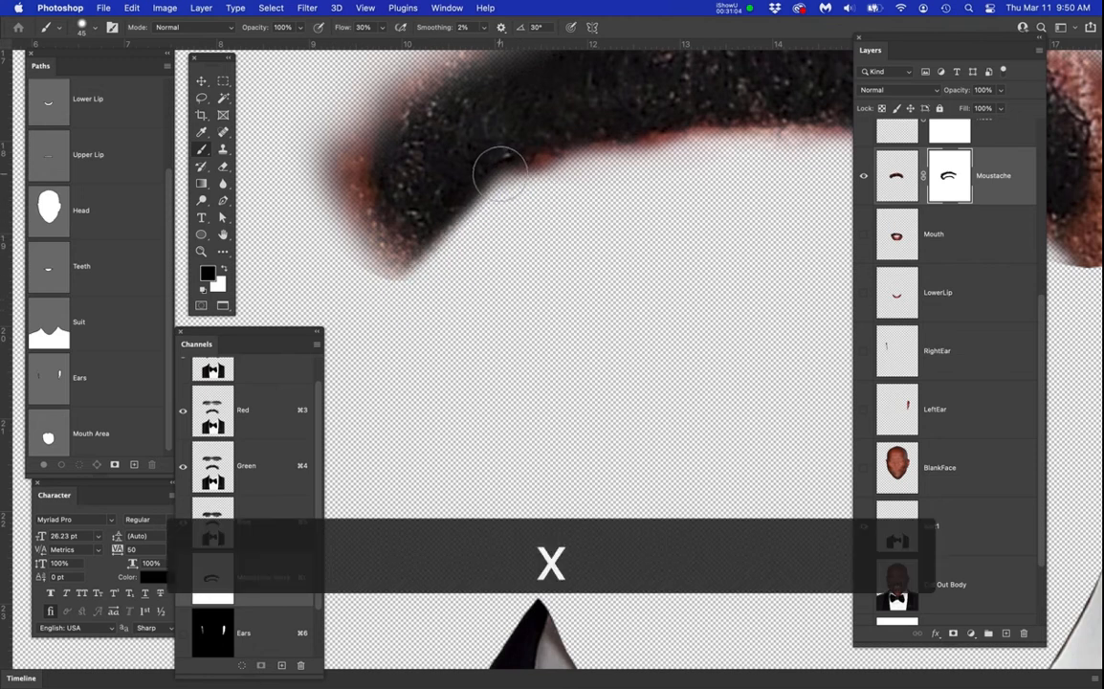
drag(510, 153, 480, 159)
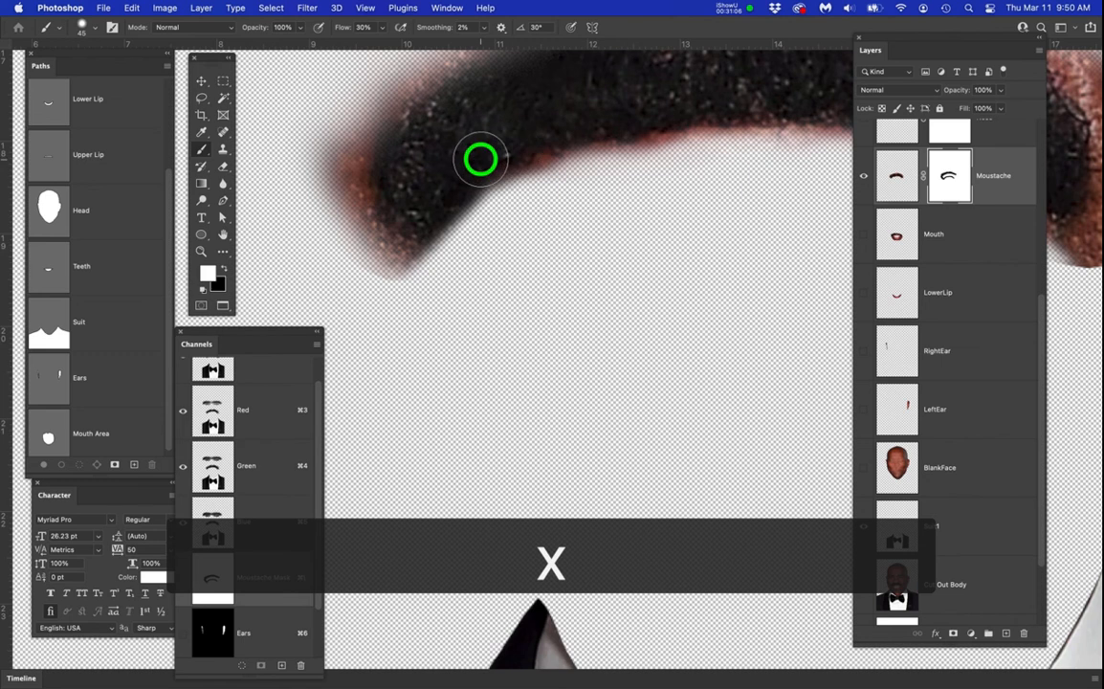
Set the brush to 70 px with 0% hardness and soften the outer edge of the moustache's left end with black
right_click(576, 337)
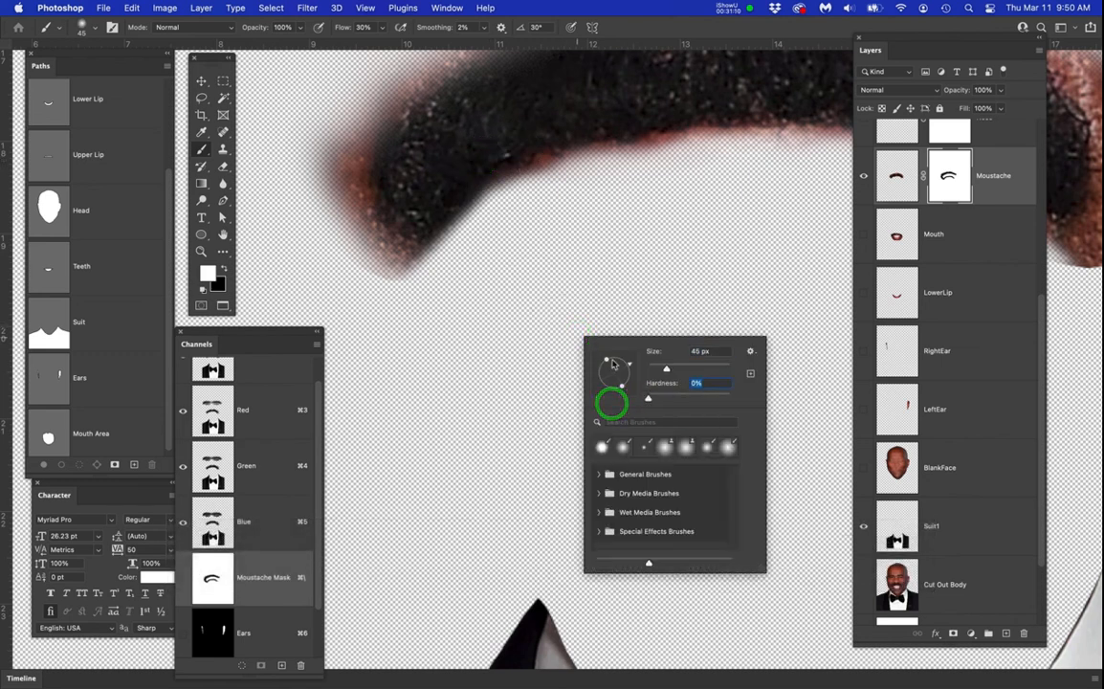
key(Return)
scroll(560, 289, down, 3)
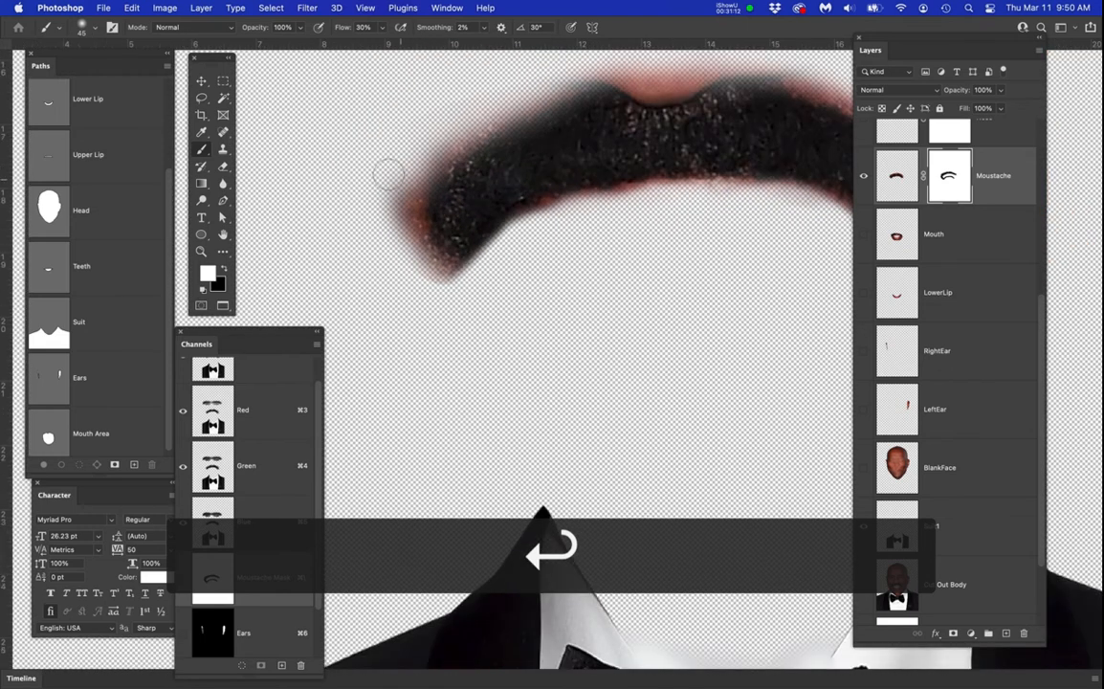
key(bracketright)
key(bracketright)
key(bracketright)
drag(386, 163, 386, 221)
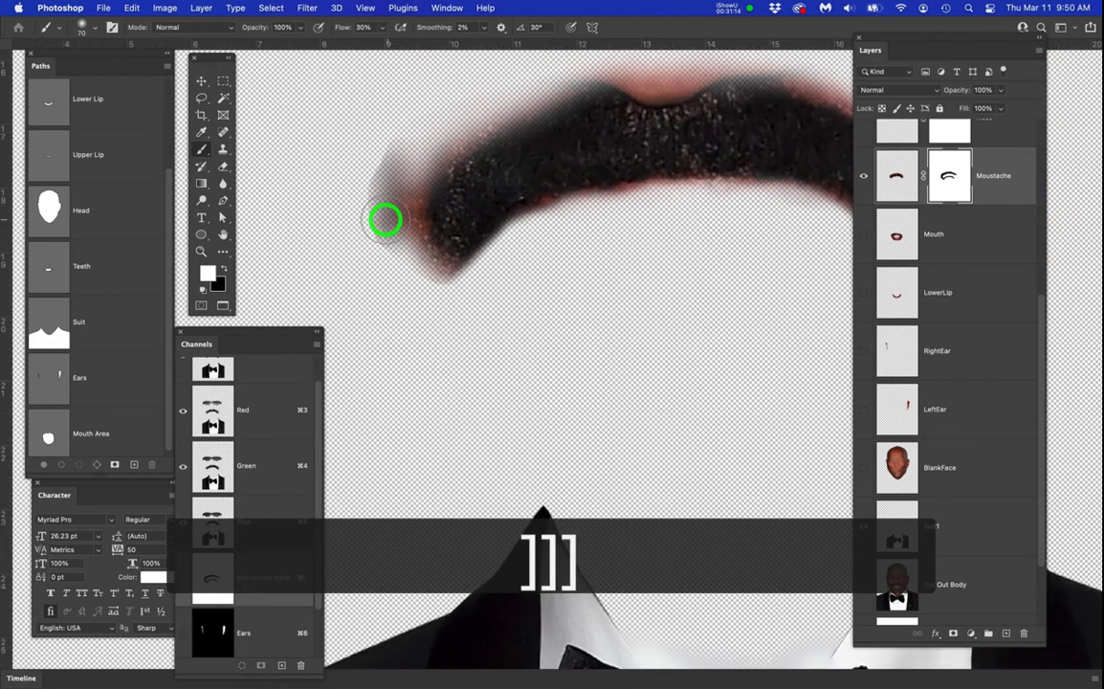
key(super+z)
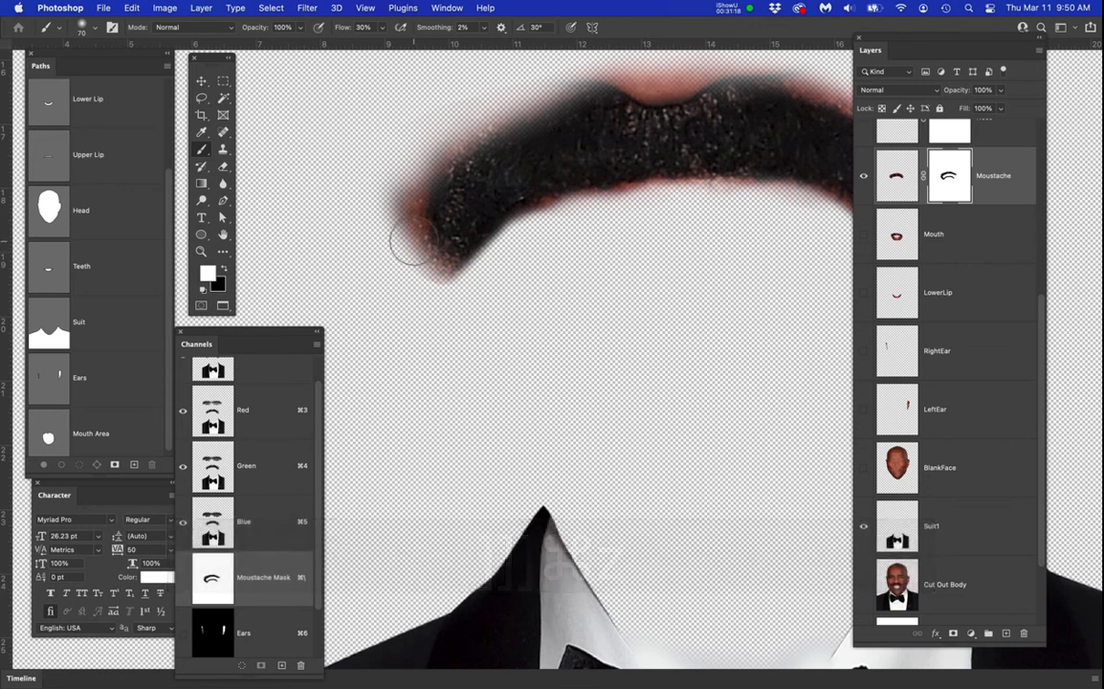
key(x)
mouse_move(386, 168)
mouse_down()
mouse_move(398, 264)
mouse_move(399, 166)
mouse_move(422, 146)
mouse_up()
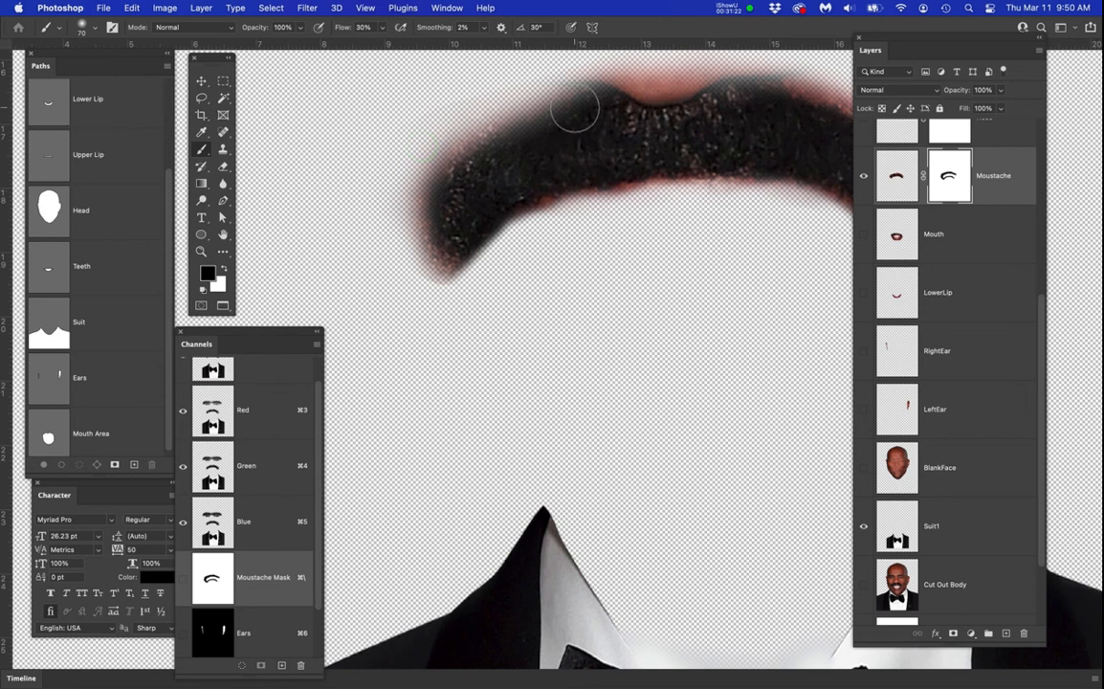
Paint white on the Moustache mask to restore hair from the upper left edge across to the right end
key(x)
mouse_move(574, 115)
mouse_down()
mouse_move(548, 134)
mouse_move(584, 111)
mouse_move(483, 156)
mouse_move(441, 226)
mouse_up()
key(space)
mouse_move(683, 266)
mouse_down()
mouse_move(535, 293)
mouse_move(577, 224)
mouse_up()
mouse_move(622, 129)
mouse_down()
mouse_move(589, 131)
mouse_move(641, 148)
mouse_up()
drag(709, 193, 739, 218)
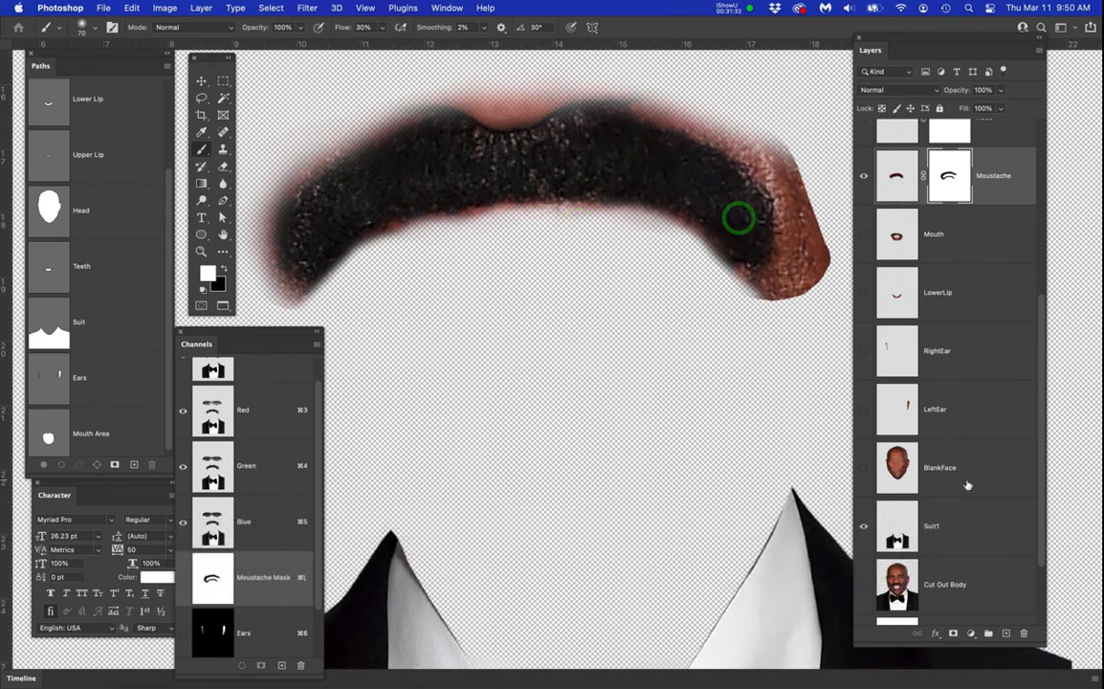
Show the BlankFace and Nose layers again to view the masked moustache on the face
scroll(507, 273, down, 4)
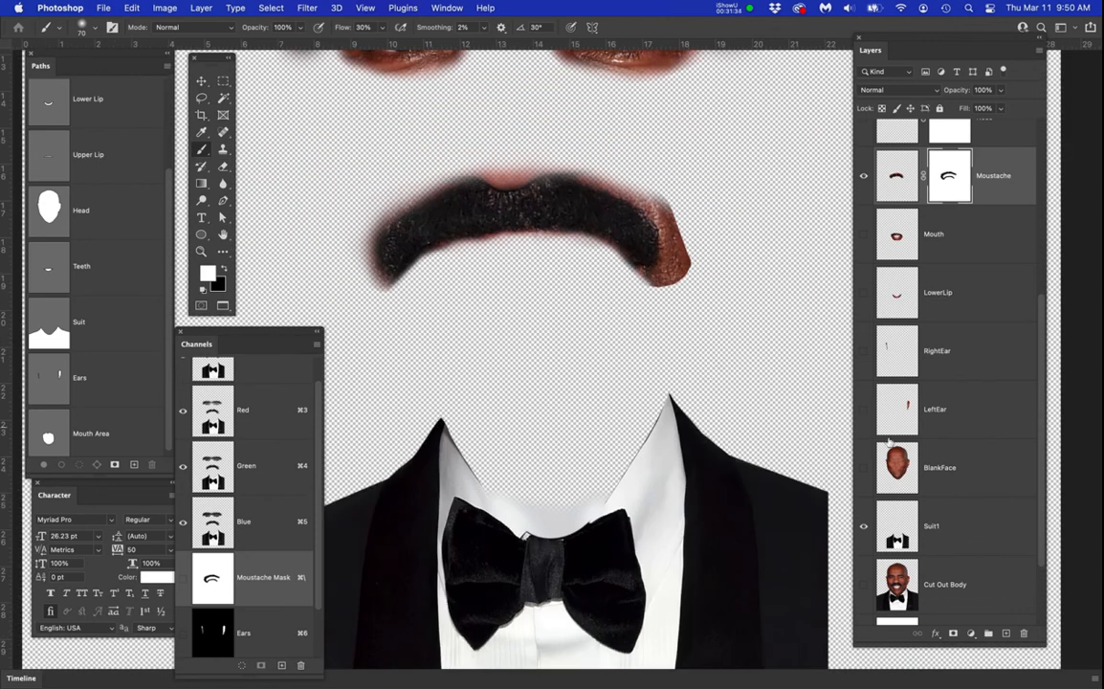
click(863, 468)
scroll(869, 346, up, 4)
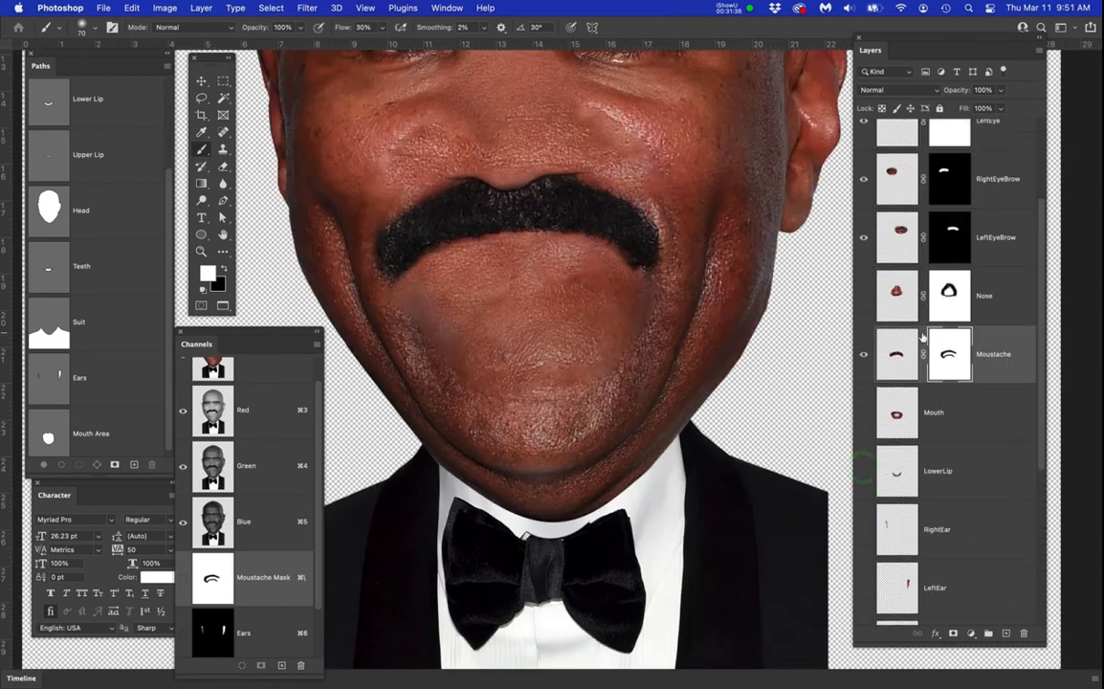
click(864, 338)
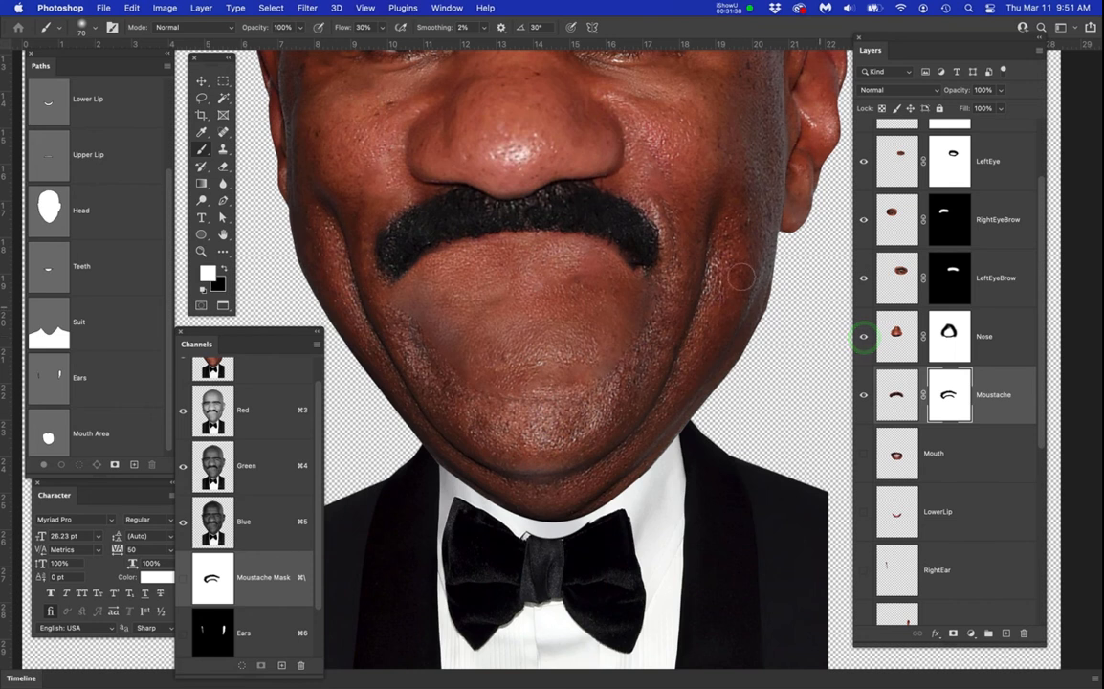
Enlarge the Moustache layer proportionally to about 145% with Free Transform and position it under the nose
click(899, 395)
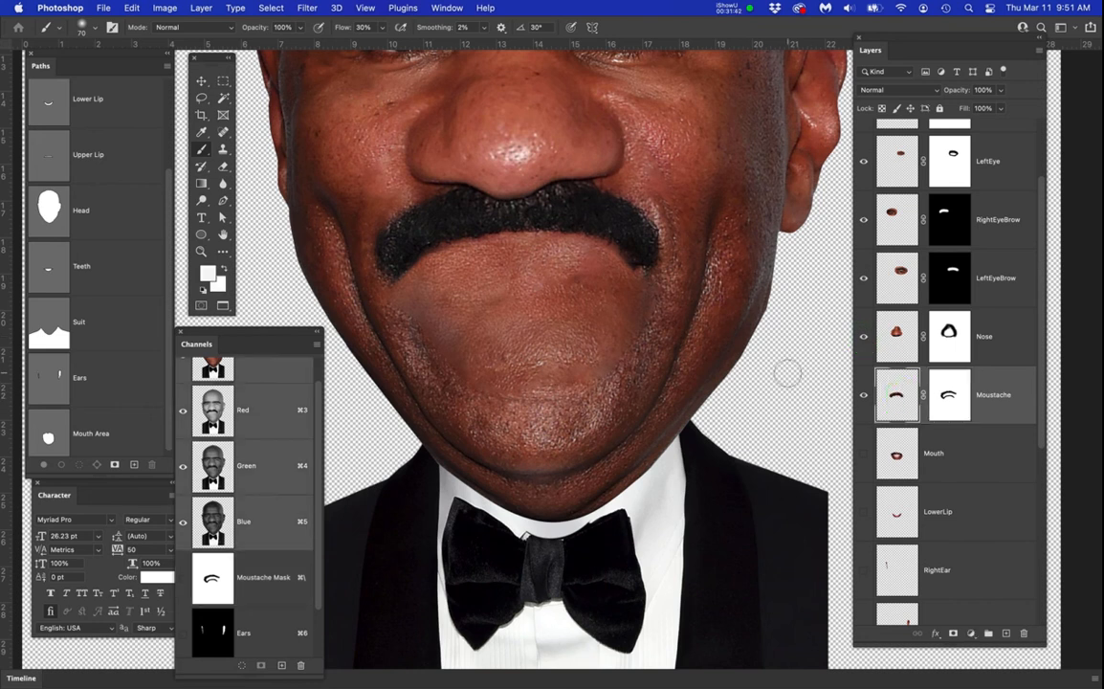
key(super+t)
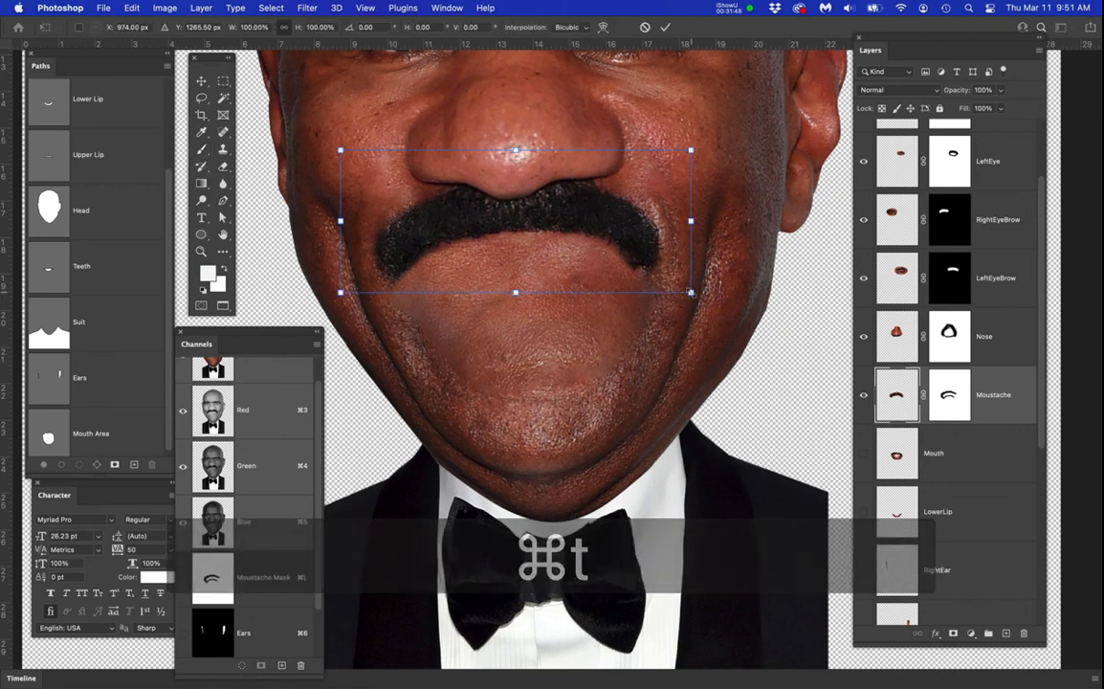
drag(691, 293, 754, 336)
drag(693, 260, 699, 262)
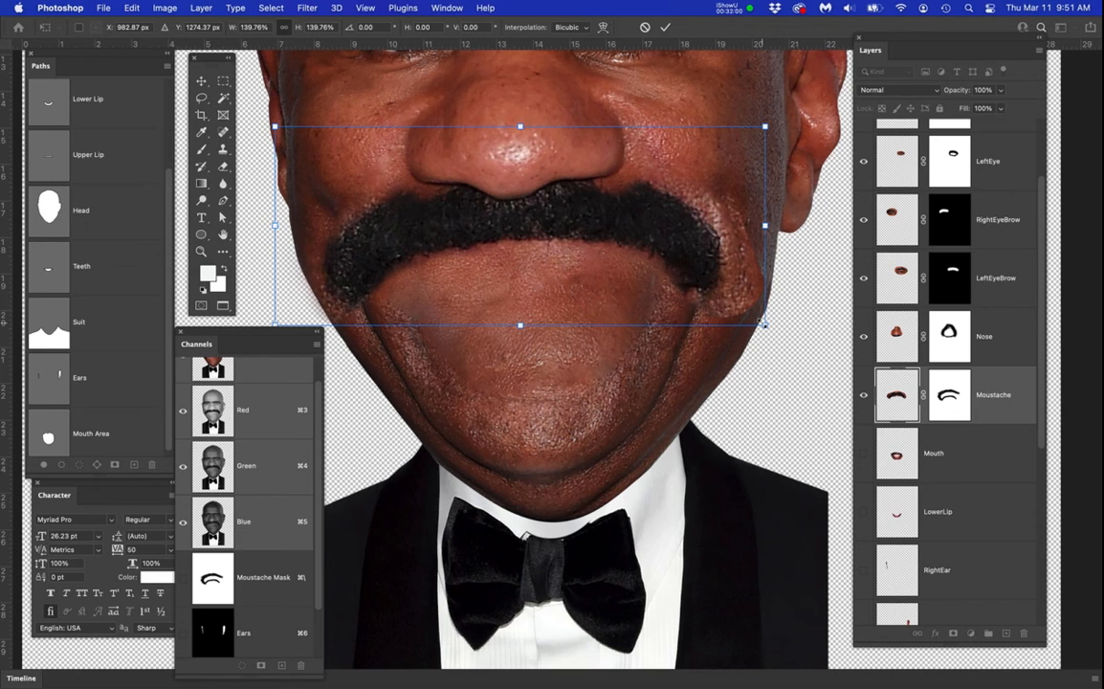
drag(765, 328, 772, 329)
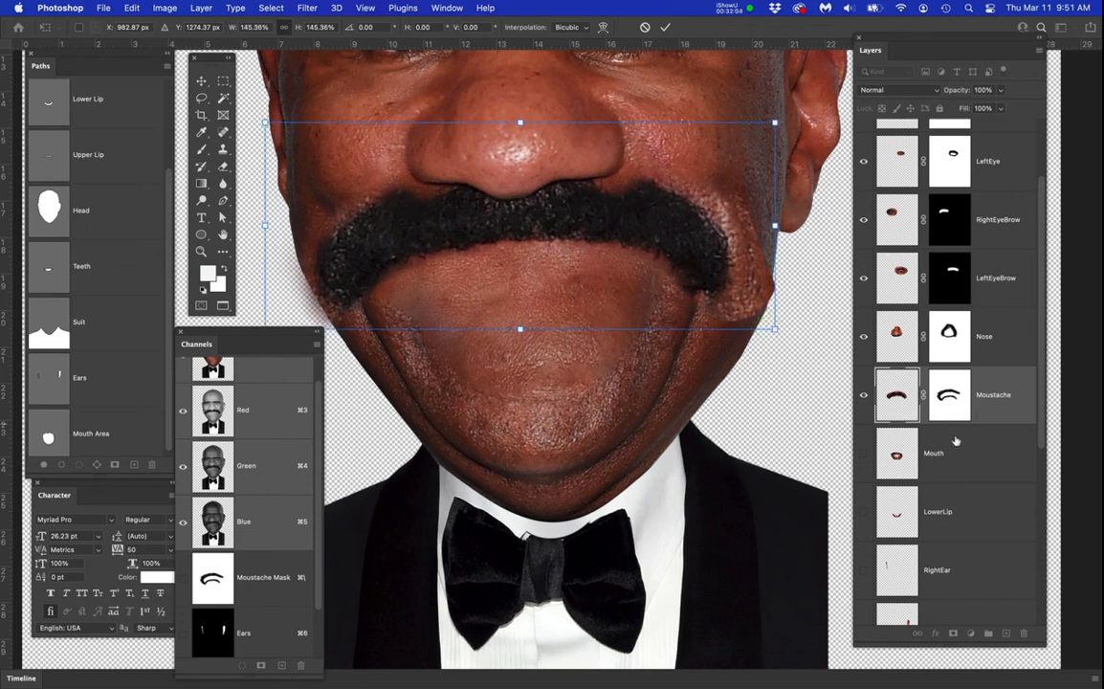
Target the Moustache mask with the Brush tool and hide the BlankFace layer to expose the leftover skin at the right end
click(947, 407)
key(b)
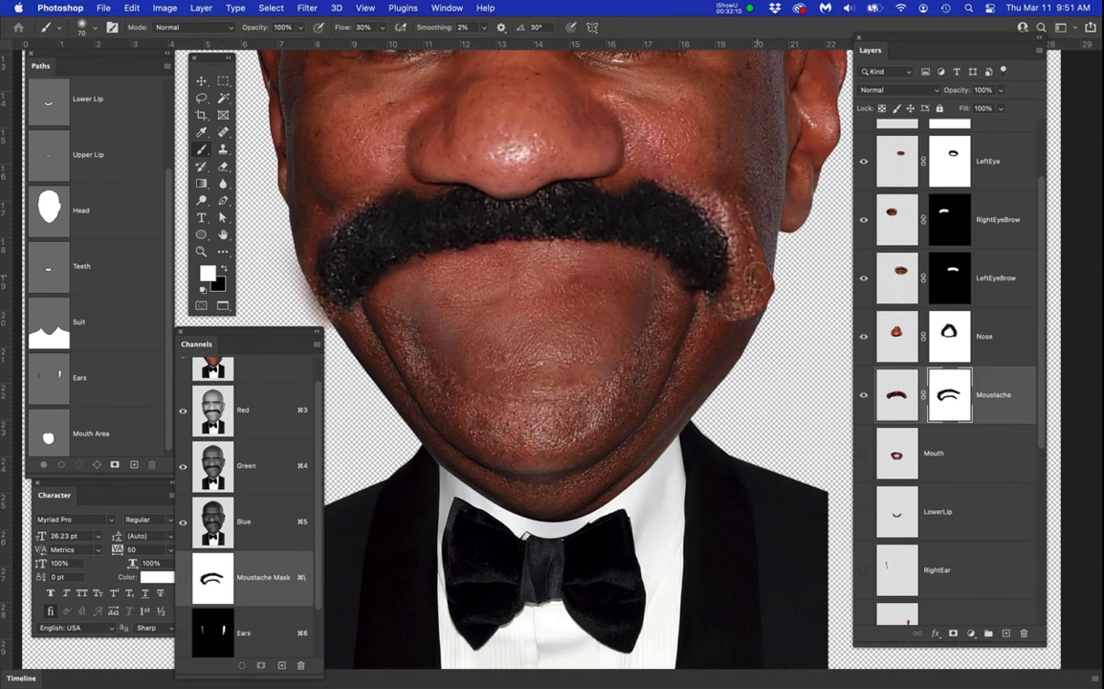
drag(499, 292, 530, 255)
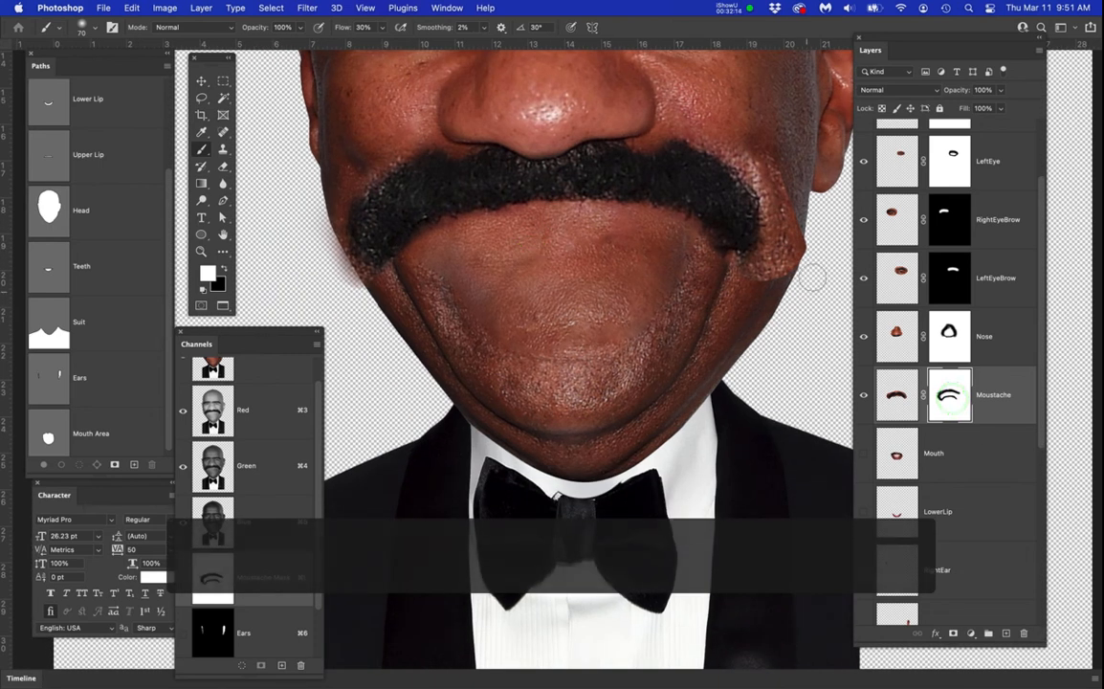
scroll(810, 279, up, 3)
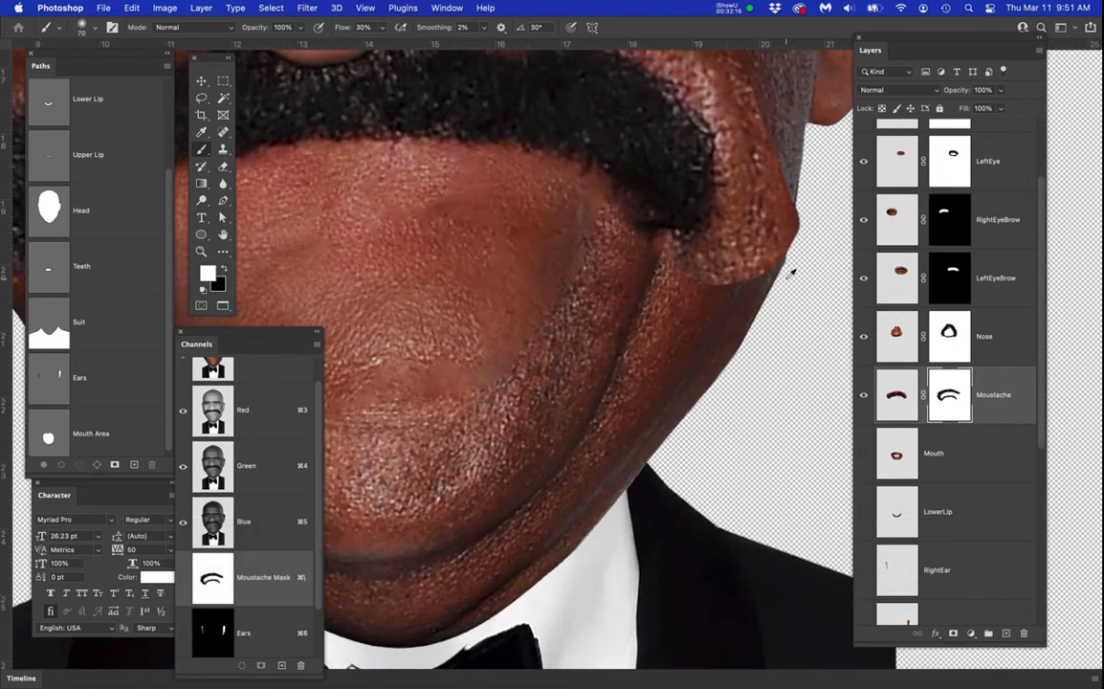
scroll(926, 510, down, 4)
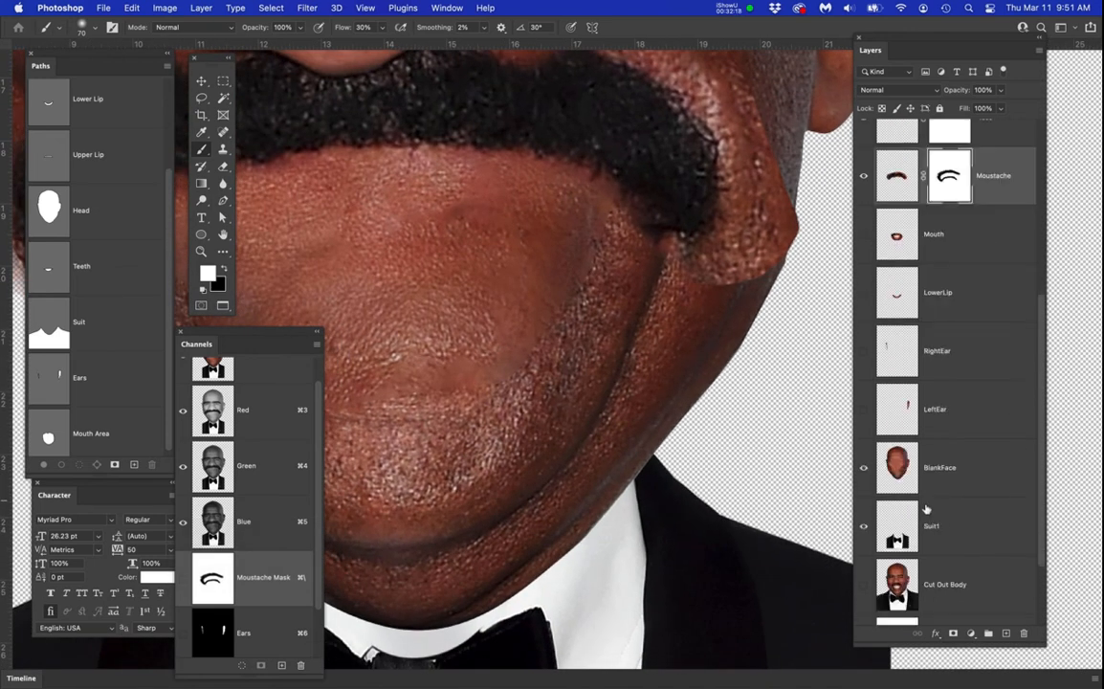
click(864, 464)
drag(672, 276, 649, 356)
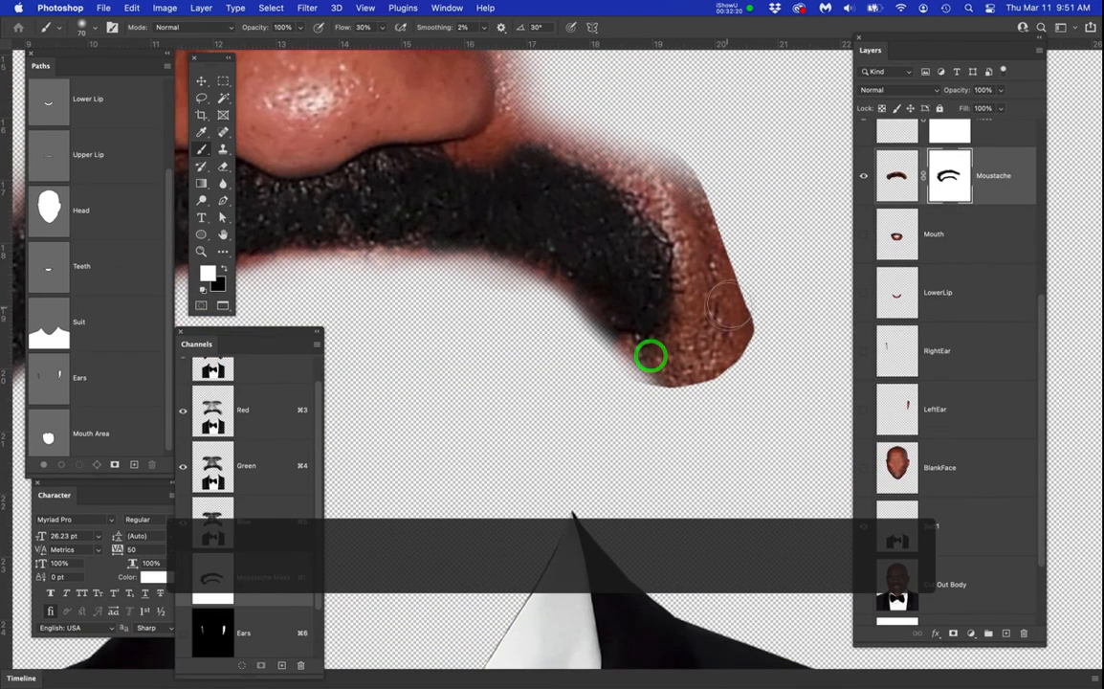
Mask out the skin around the moustache's right end with black, using the brush at 125 px and then 70 px
key(bracketright)
key(bracketright)
key(bracketright)
key(bracketright)
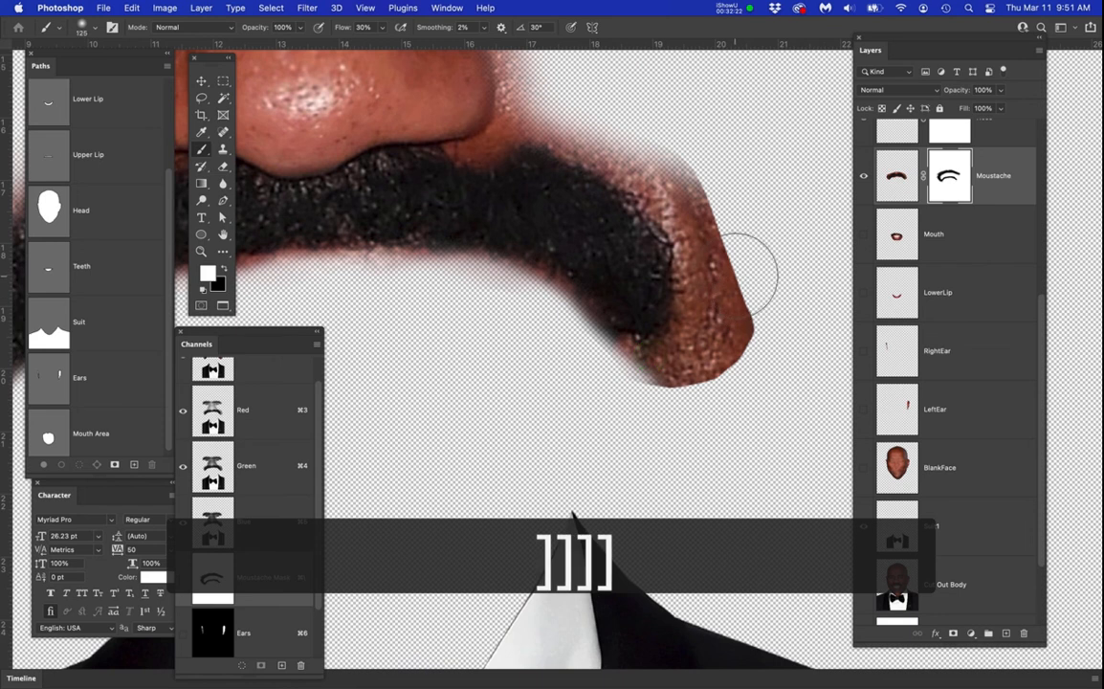
key(x)
mouse_move(752, 238)
mouse_down()
mouse_move(765, 322)
mouse_move(709, 135)
mouse_move(762, 301)
mouse_move(741, 144)
mouse_move(772, 276)
mouse_move(742, 245)
mouse_move(733, 160)
mouse_move(752, 364)
mouse_move(750, 353)
mouse_move(785, 340)
mouse_move(756, 344)
mouse_move(738, 327)
mouse_move(677, 398)
mouse_move(624, 399)
mouse_move(722, 367)
mouse_move(738, 310)
mouse_move(698, 372)
mouse_move(746, 306)
mouse_move(728, 364)
mouse_move(708, 200)
mouse_move(666, 115)
mouse_up()
key(bracketleft)
key(bracketleft)
key(bracketleft)
key(bracketleft)
mouse_move(666, 116)
mouse_down()
mouse_move(702, 207)
mouse_move(647, 143)
mouse_move(678, 190)
mouse_move(723, 338)
mouse_move(634, 380)
mouse_move(715, 378)
mouse_up()
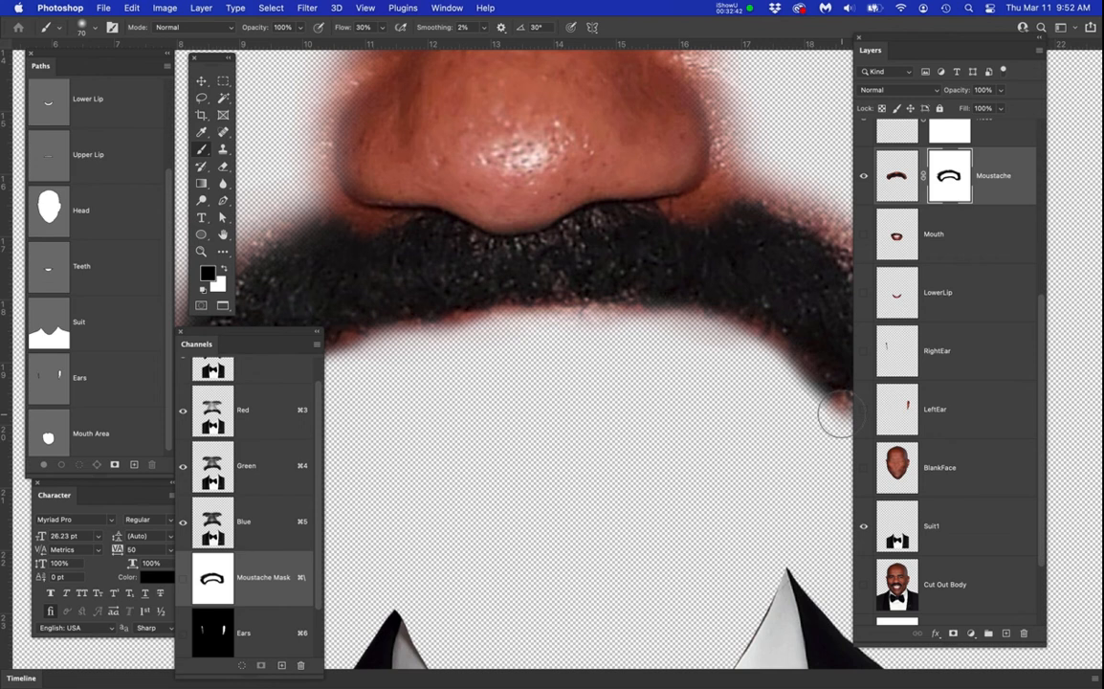
Toggle the Nose layer off and on to check how its edge overlaps the top of the moustache
scroll(909, 330, up, 3)
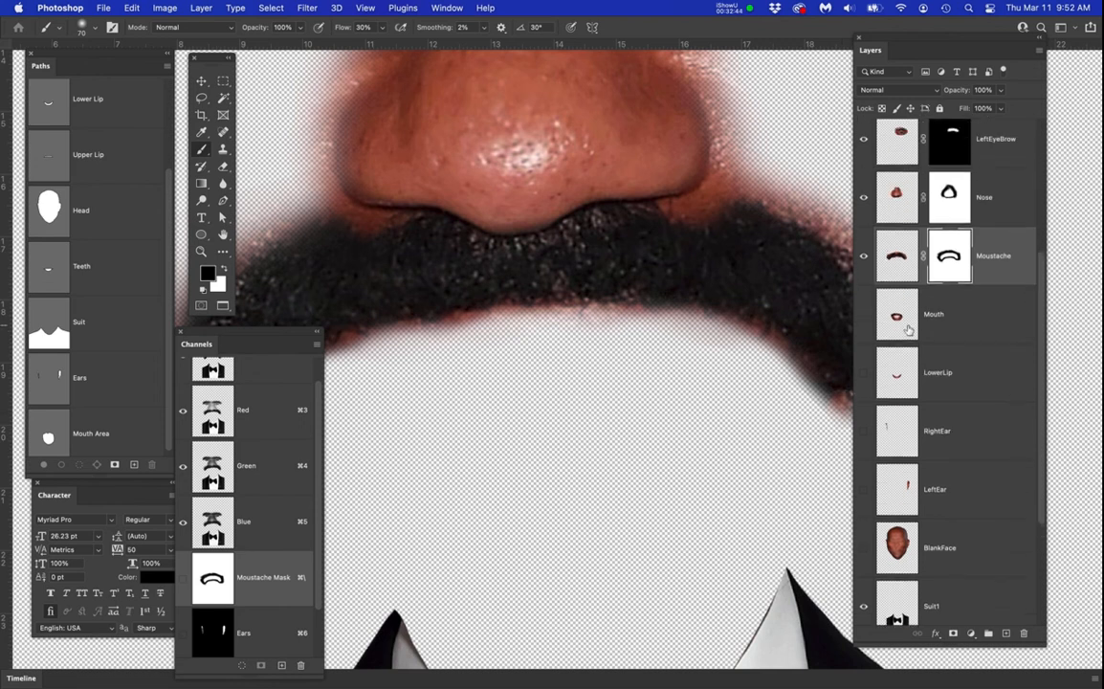
click(861, 224)
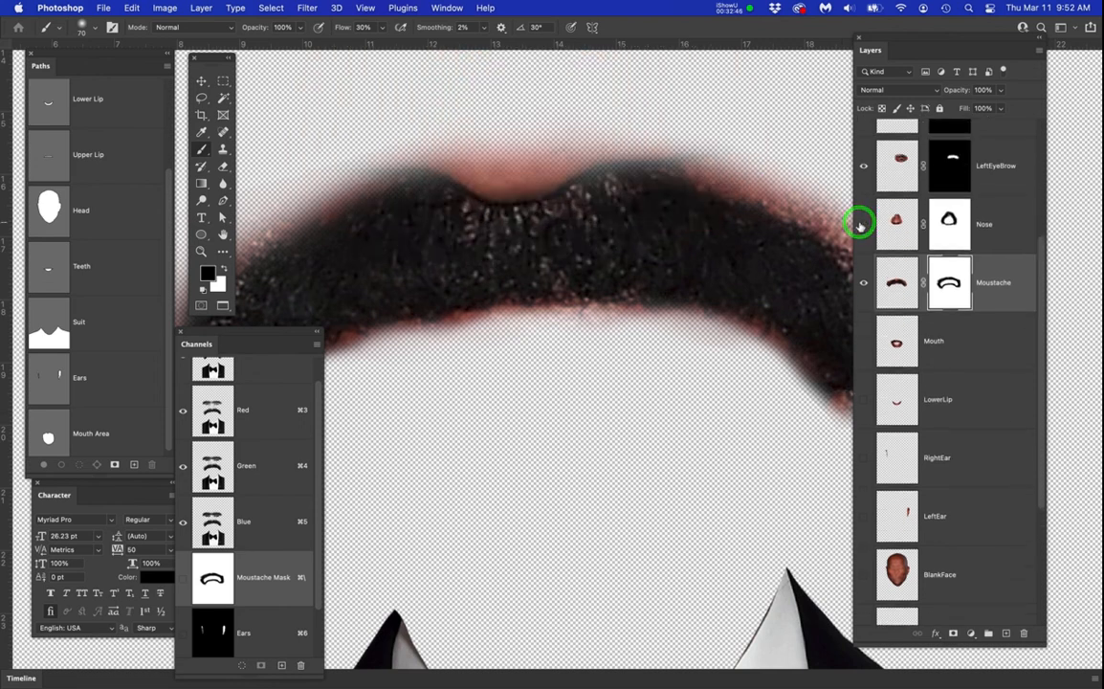
click(861, 225)
Try masking the Nose layer's skin beneath both nostrils with black, and undo those strokes
click(944, 229)
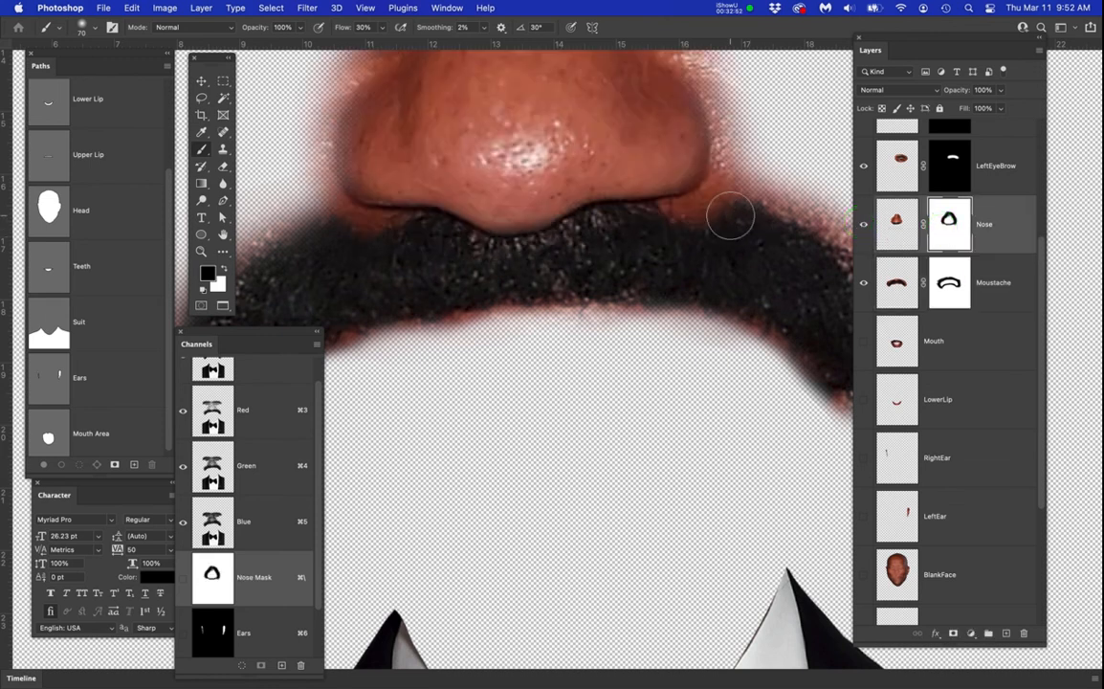
mouse_move(670, 201)
mouse_down()
mouse_move(681, 227)
mouse_move(673, 219)
mouse_move(702, 209)
mouse_move(727, 217)
mouse_move(656, 222)
mouse_up()
mouse_move(406, 223)
mouse_down()
mouse_move(342, 231)
mouse_move(403, 239)
mouse_move(322, 221)
mouse_move(401, 241)
mouse_up()
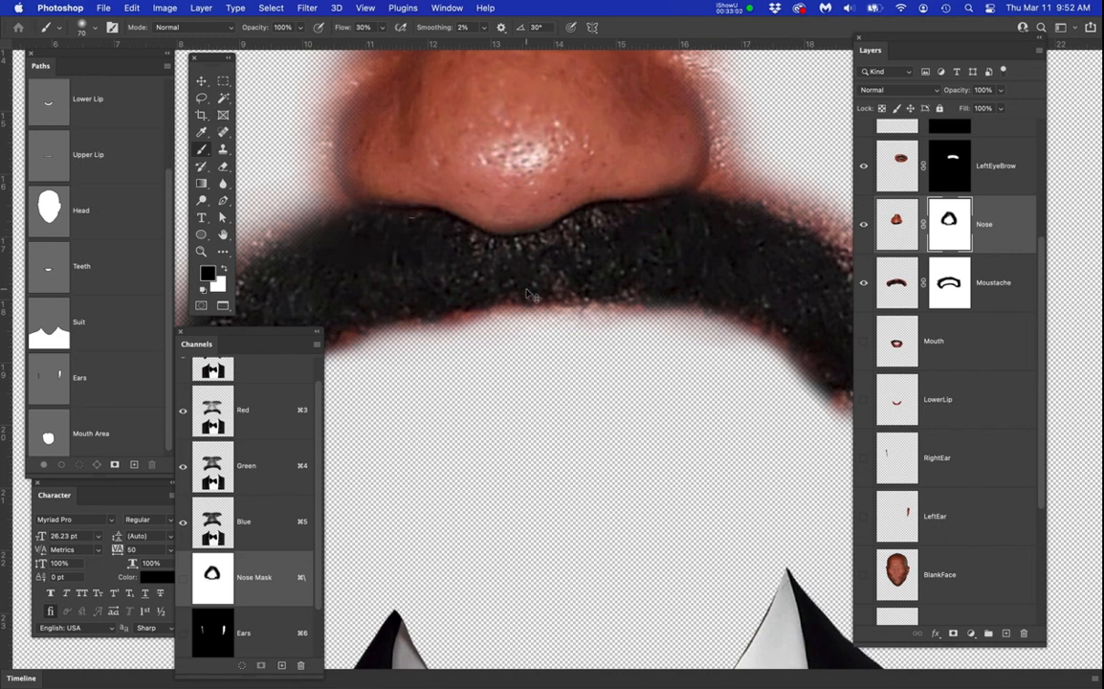
key(super+z)
key(super+z)
key(super+z)
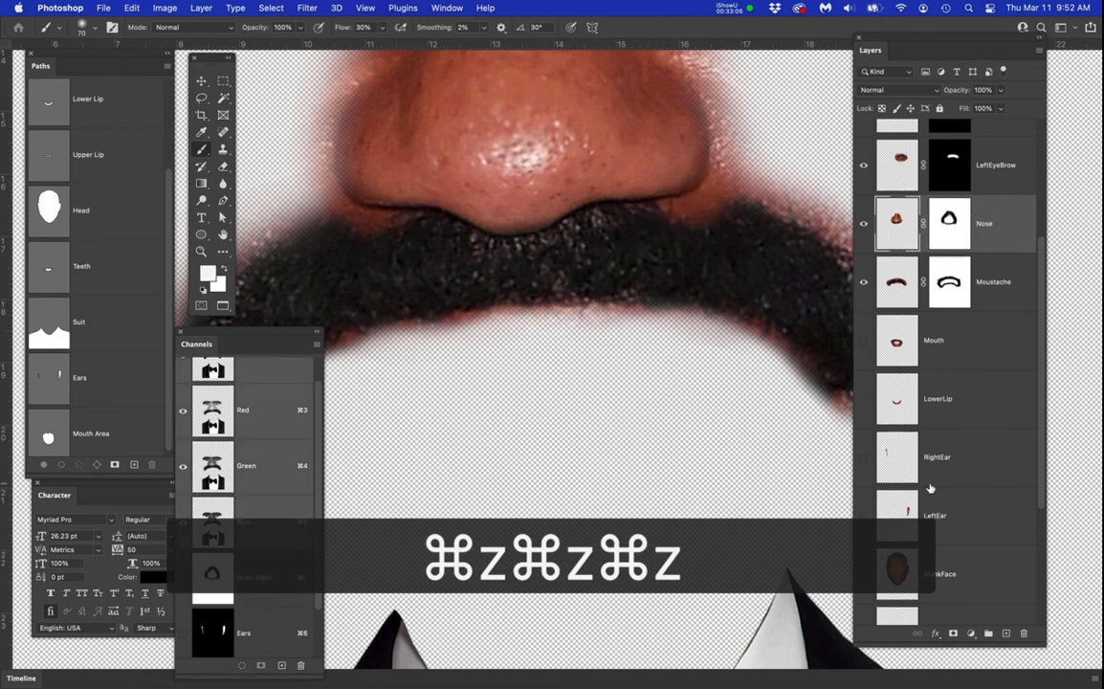
scroll(909, 488, down, 2)
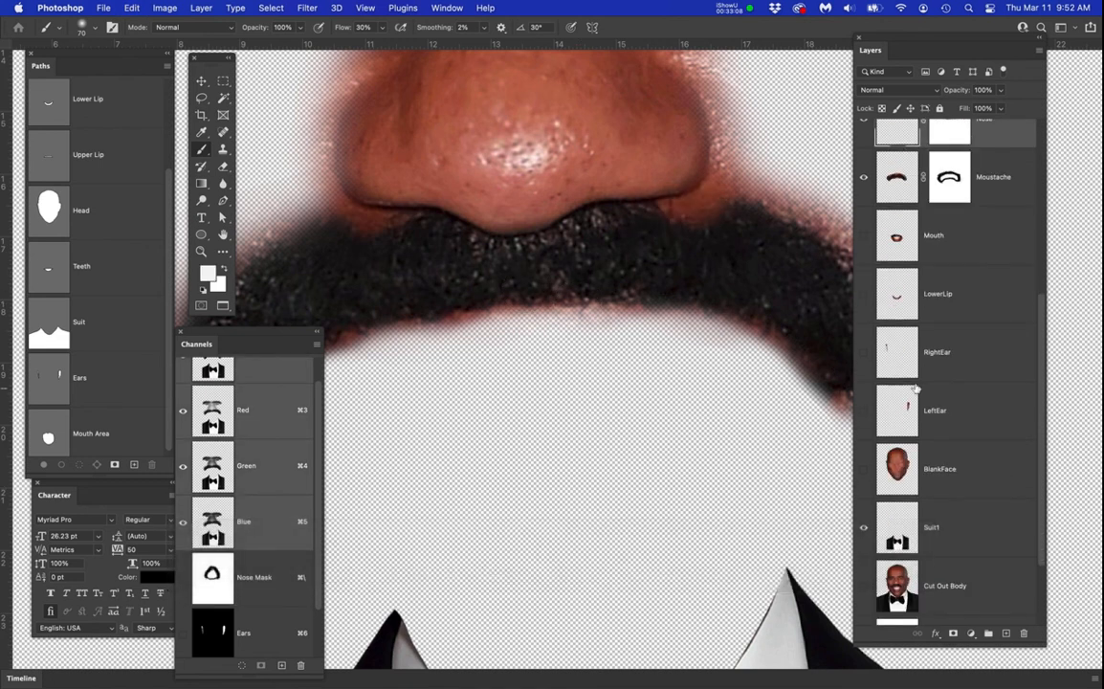
Hide the Moustache layer and paint black on the Nose mask with the 70 px brush to remove skin beneath both nostrils
scroll(915, 391, up, 2)
click(863, 262)
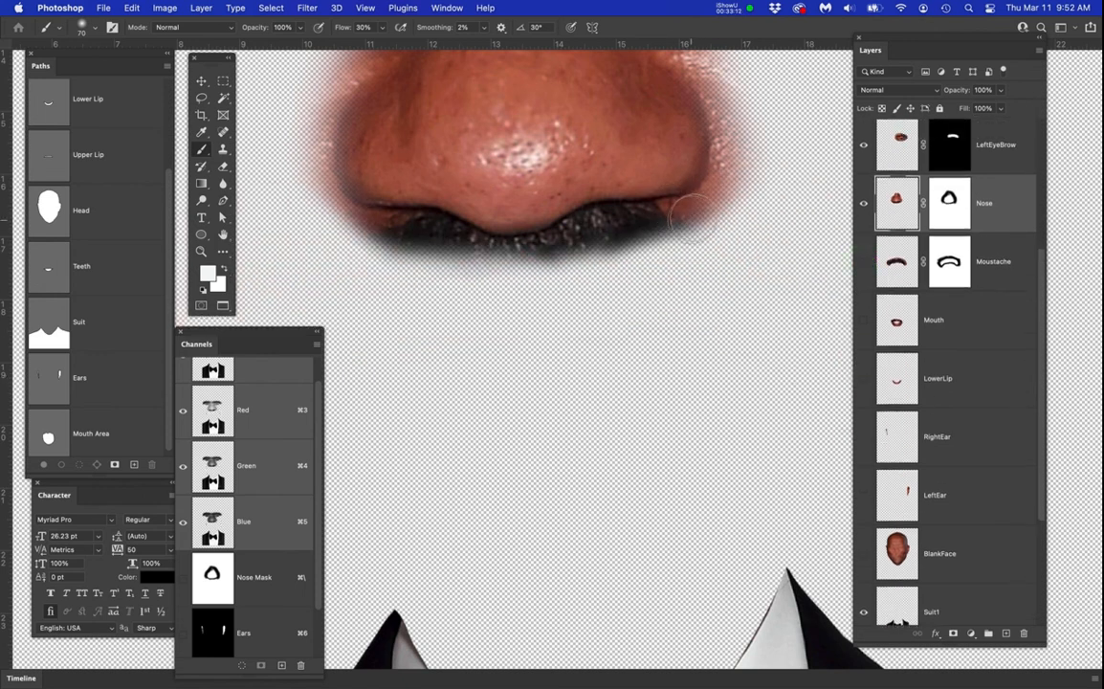
click(950, 212)
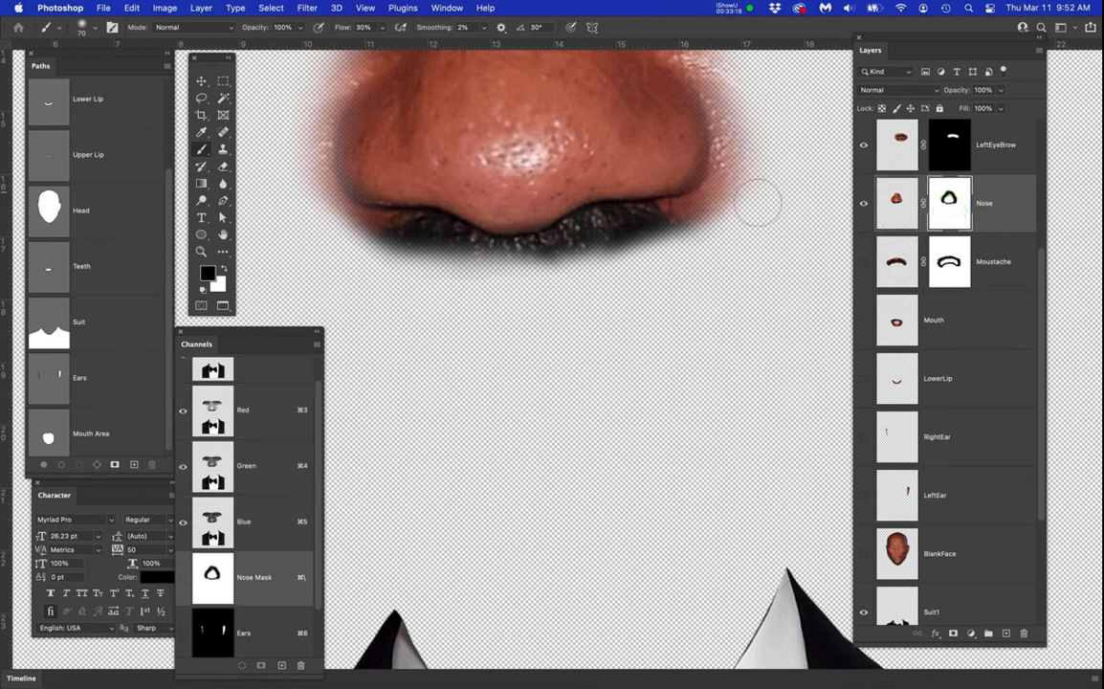
mouse_move(752, 200)
mouse_down()
mouse_move(688, 227)
mouse_move(734, 189)
mouse_move(702, 224)
mouse_move(674, 224)
mouse_move(704, 217)
mouse_up()
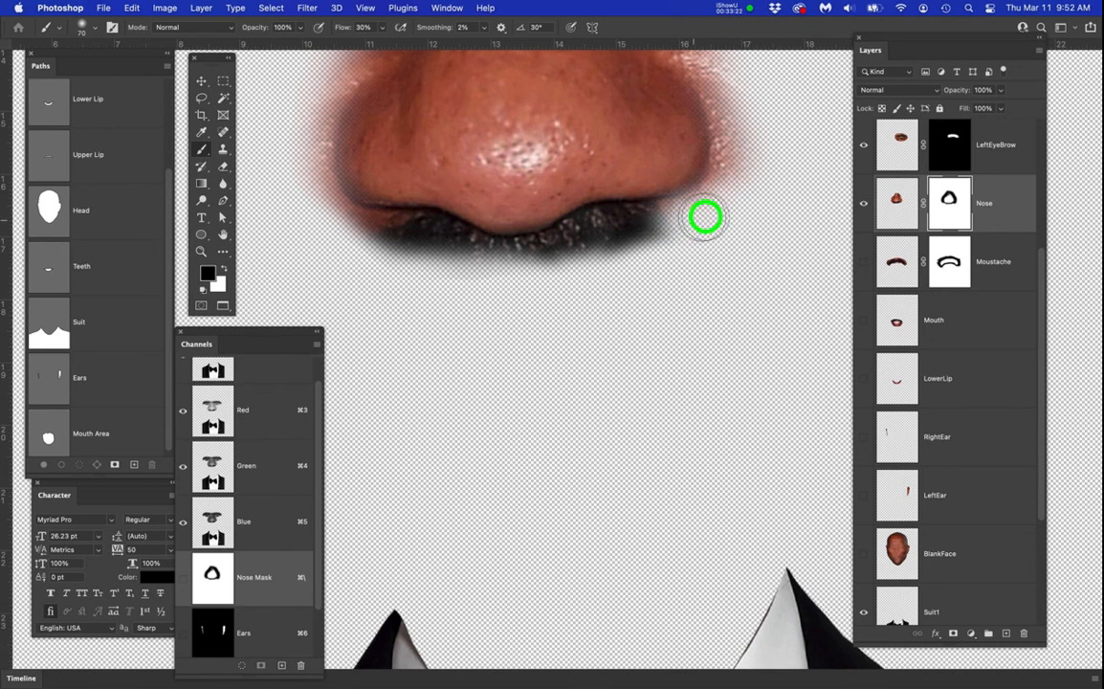
mouse_move(386, 238)
mouse_down()
mouse_move(315, 213)
mouse_move(381, 238)
mouse_up()
Reduce the brush to 35 px and restore the nose's edges around both nostrils with white on the Nose mask
key(bracketleft)
key(bracketleft)
key(bracketleft)
key(bracketleft)
key(bracketleft)
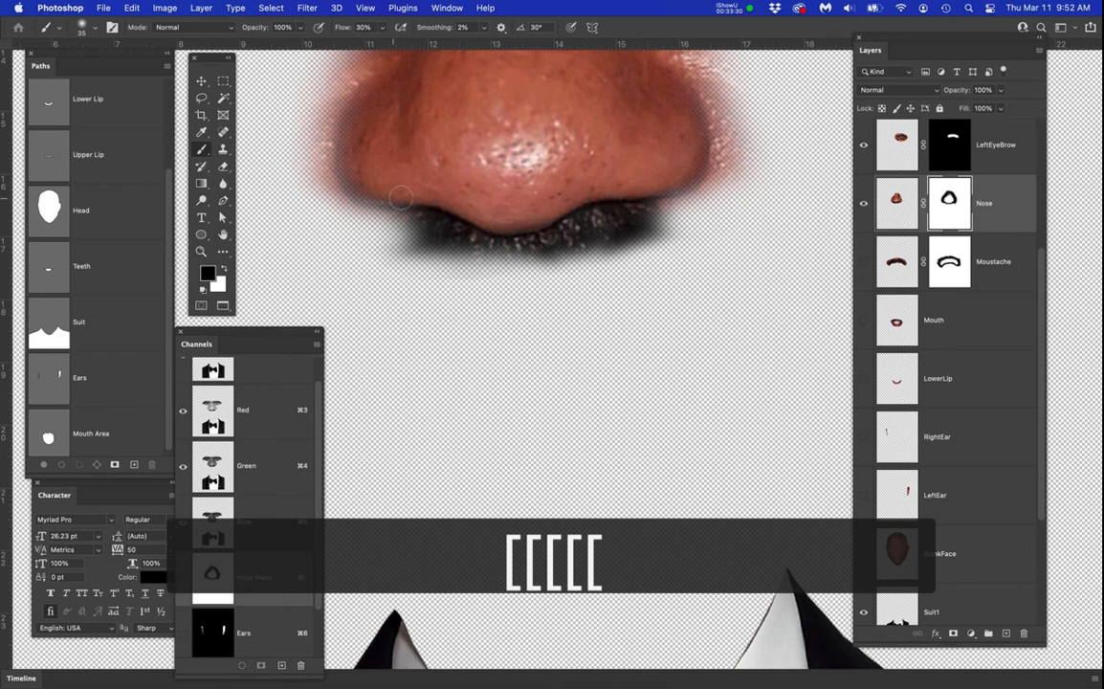
key(x)
mouse_move(372, 184)
mouse_down()
mouse_move(396, 199)
mouse_move(357, 191)
mouse_move(394, 202)
mouse_move(348, 173)
mouse_move(363, 115)
mouse_up()
mouse_move(691, 116)
mouse_down()
mouse_move(691, 168)
mouse_move(633, 187)
mouse_up()
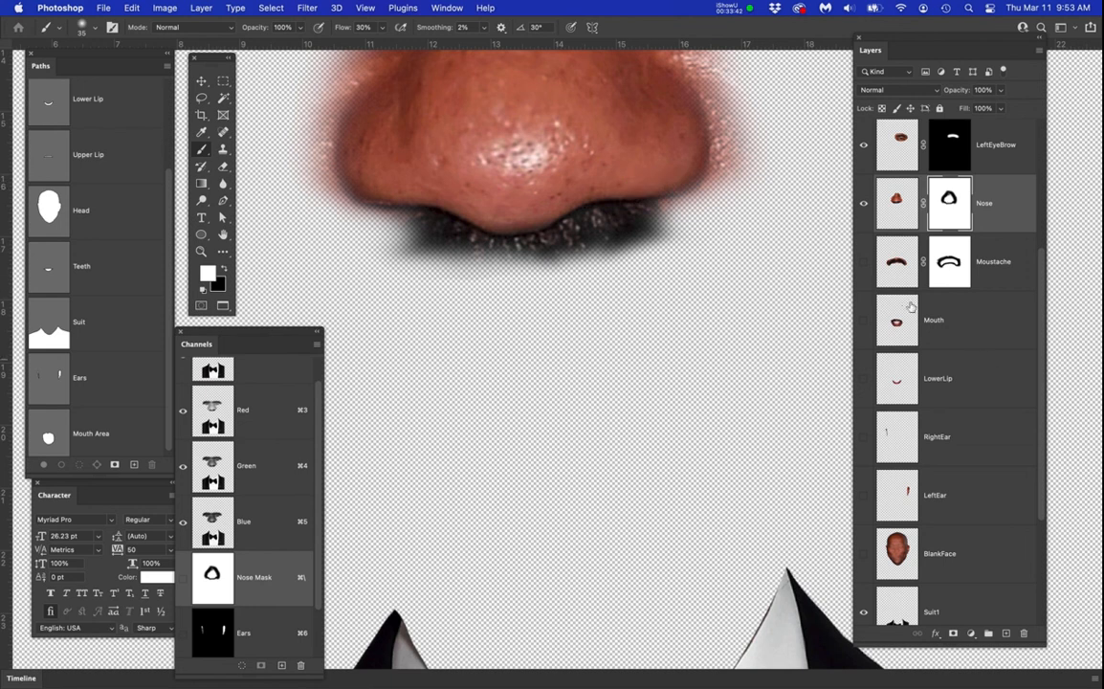
Show the Moustache layer and mask out the remaining Nose layer skin between both nostrils and the moustache with black
click(863, 264)
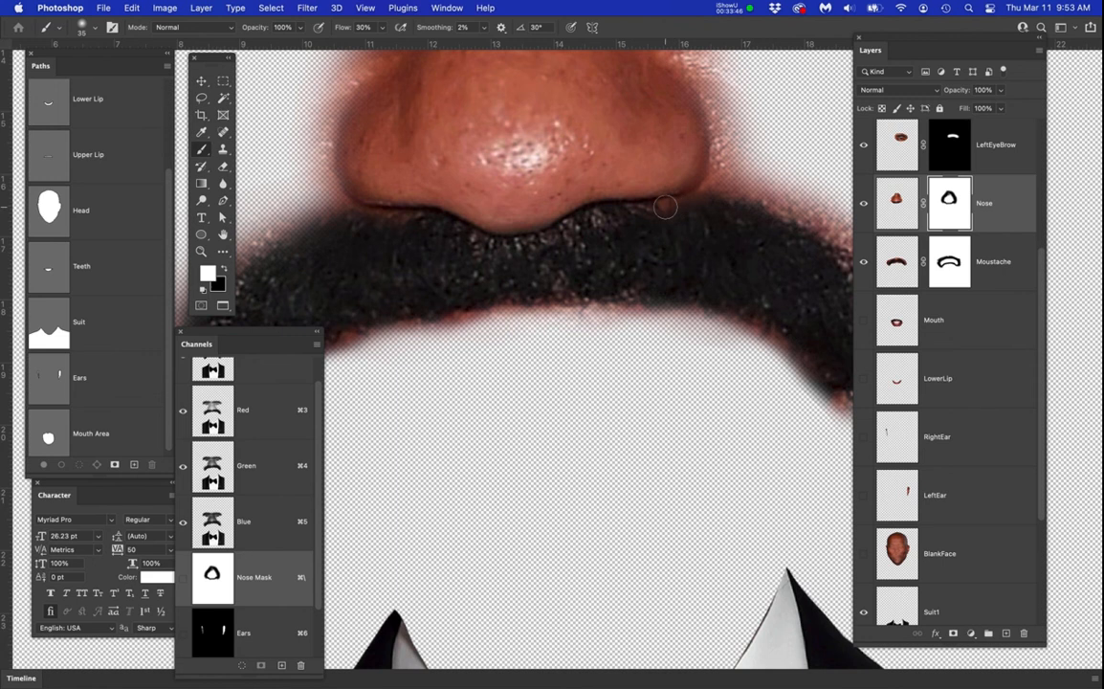
click(943, 214)
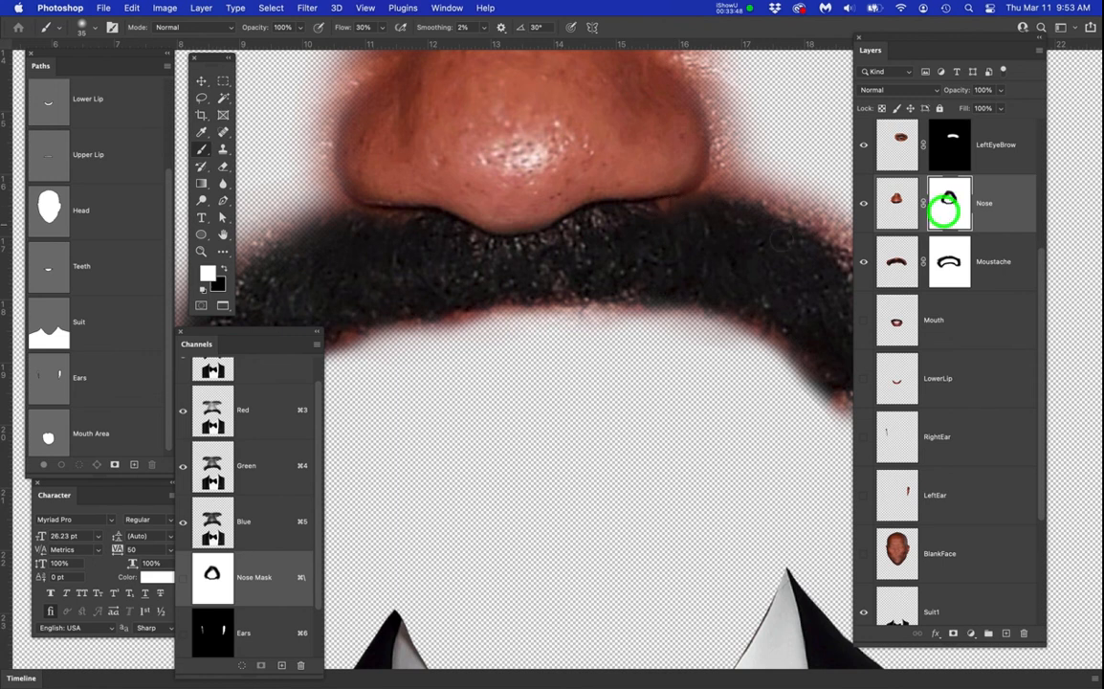
key(x)
click(660, 212)
drag(660, 213, 696, 202)
mouse_move(398, 213)
mouse_down()
mouse_move(369, 221)
mouse_move(419, 217)
mouse_move(357, 214)
mouse_up()
scroll(456, 234, down, 3)
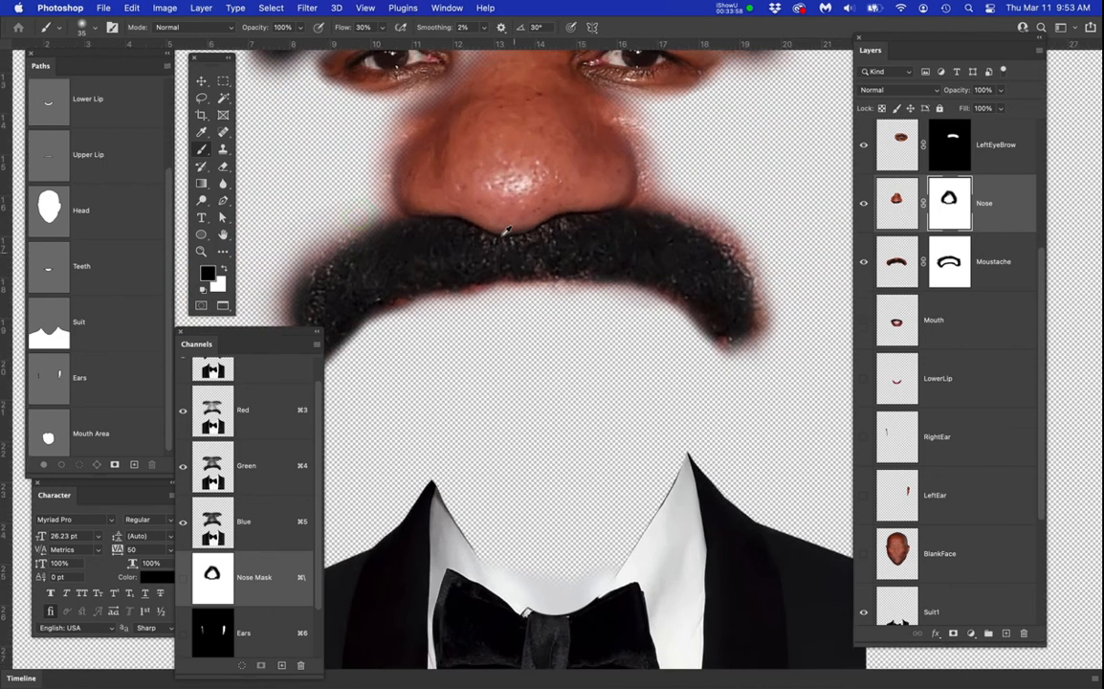
Show BlankFace and paint black on the Moustache mask at 50 px to remove skin overhanging the face's left edge
click(863, 555)
scroll(596, 345, down, 2)
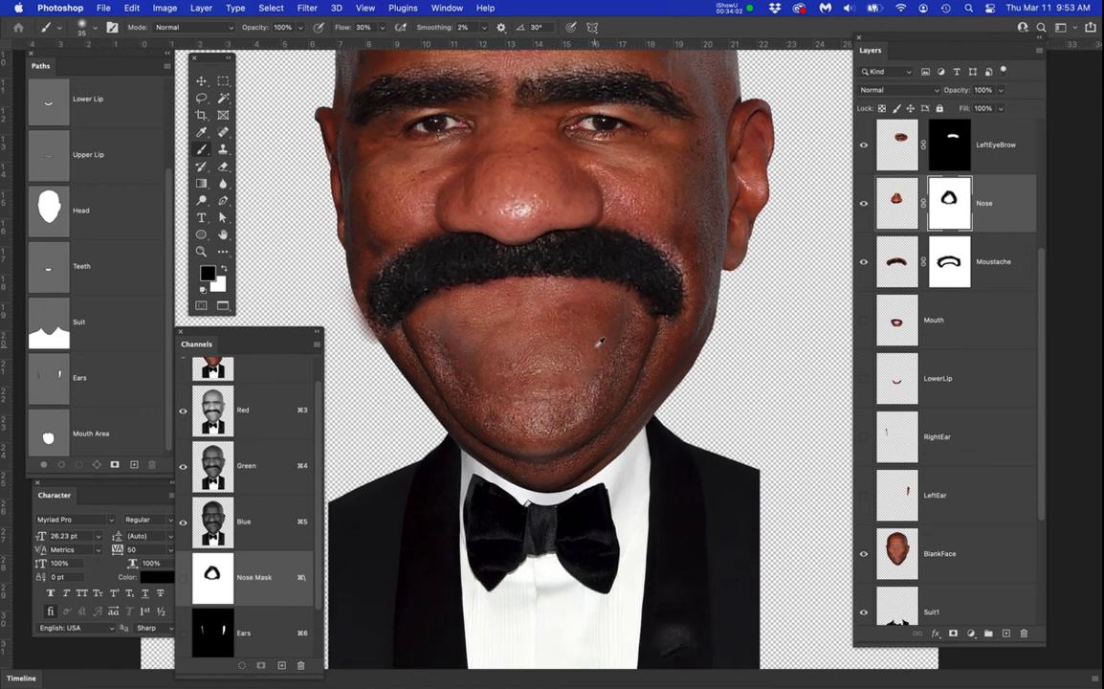
drag(497, 315, 609, 302)
scroll(609, 303, up, 4)
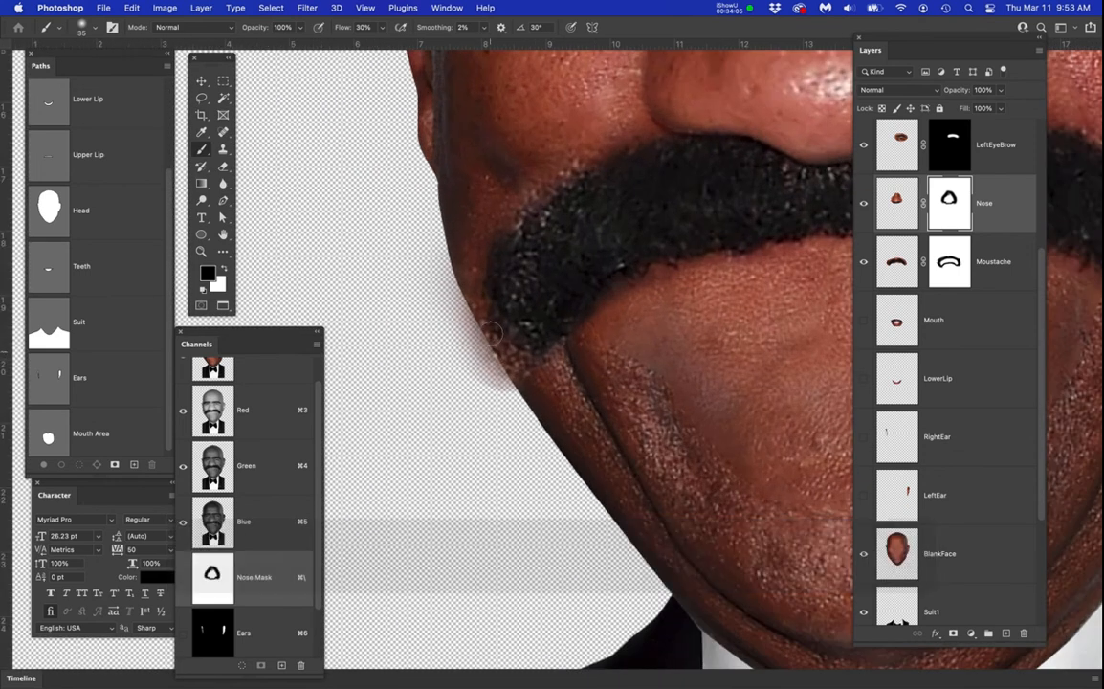
click(950, 263)
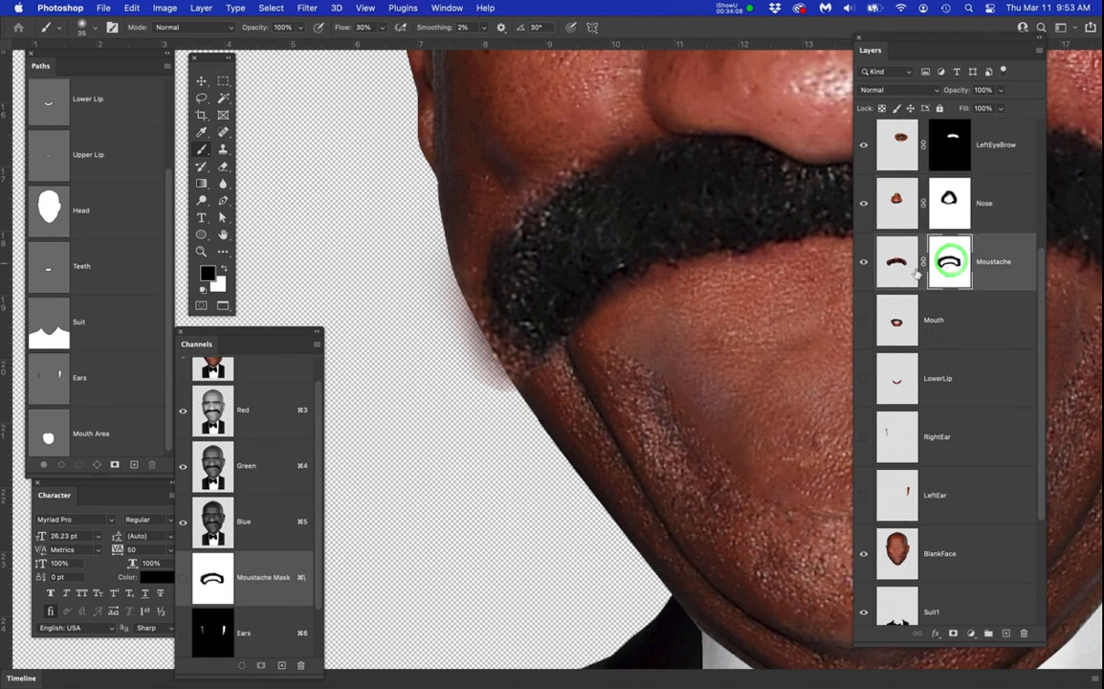
key(bracketright)
key(bracketright)
key(bracketright)
mouse_move(436, 268)
mouse_down()
mouse_move(505, 388)
mouse_move(461, 365)
mouse_move(464, 375)
mouse_move(489, 394)
mouse_move(508, 367)
mouse_move(537, 380)
mouse_up()
scroll(639, 355, down, 5)
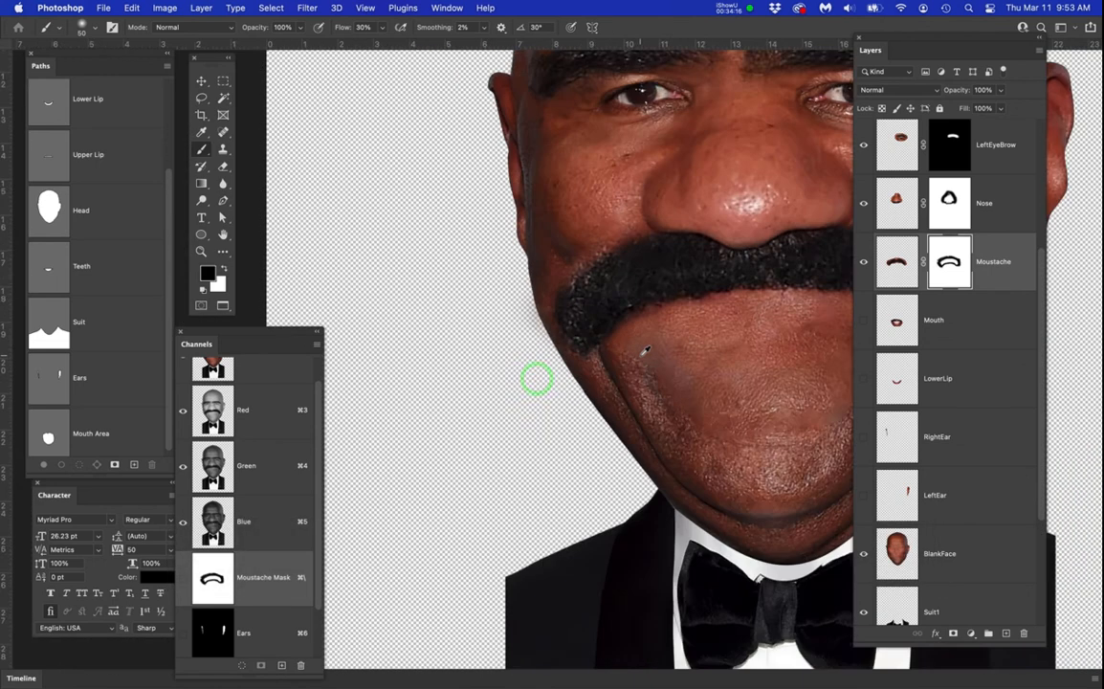
mouse_move(697, 349)
mouse_down()
mouse_move(539, 355)
mouse_move(534, 403)
mouse_up()
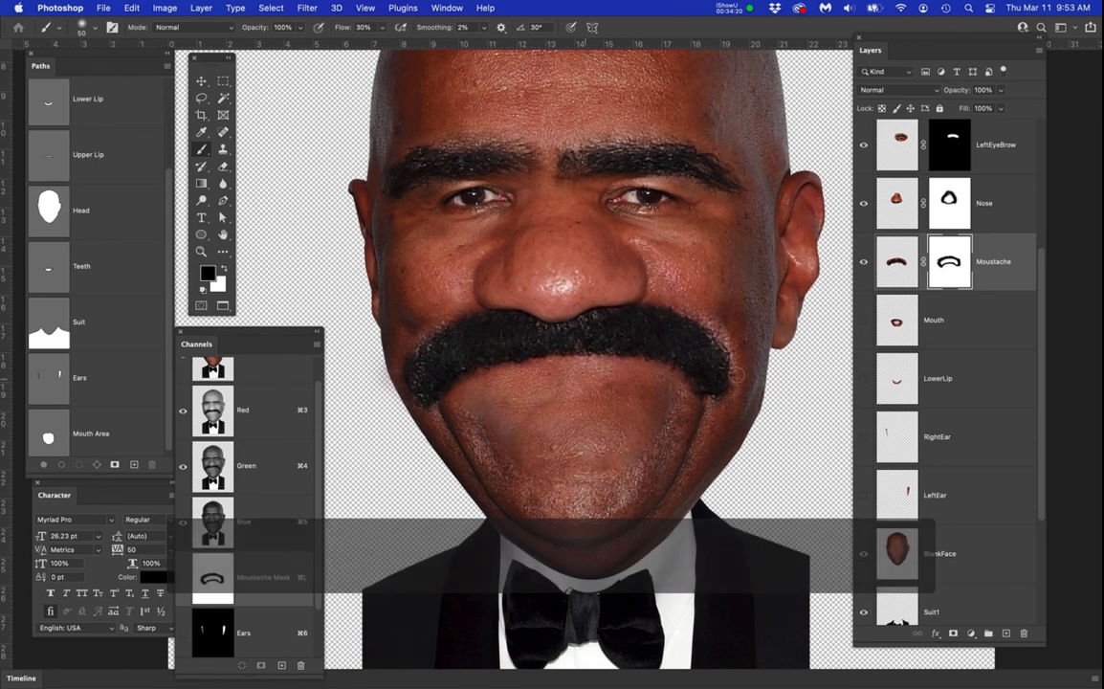
Show the Mouth layer with BlankFace hidden, and add a layer mask to Mouth
click(864, 321)
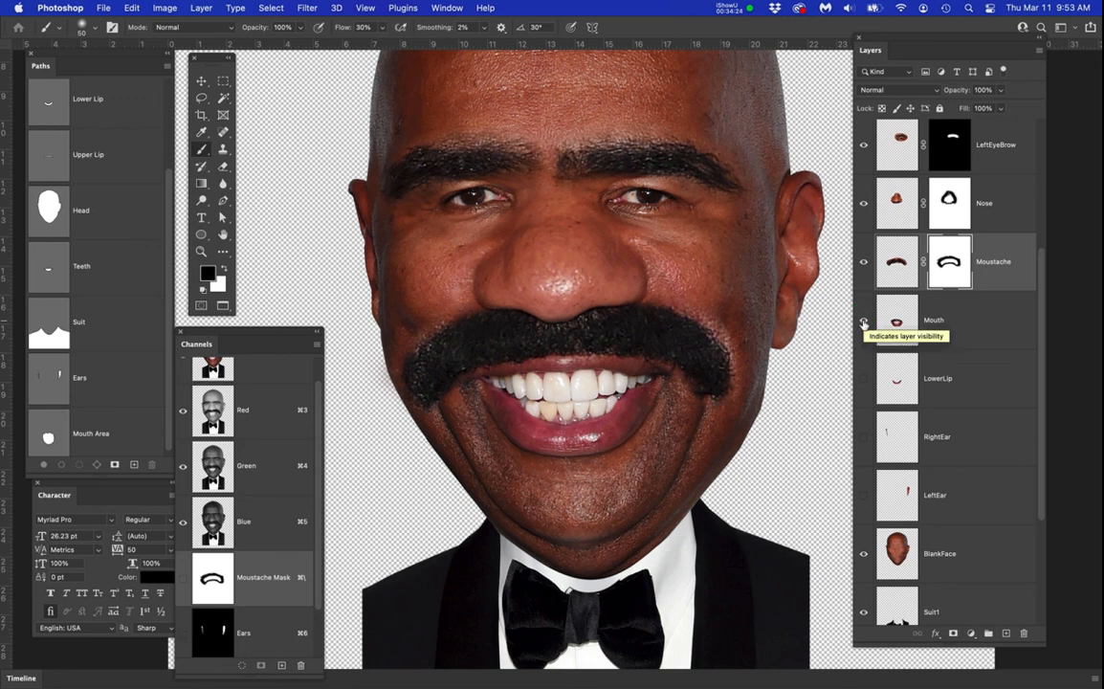
click(966, 328)
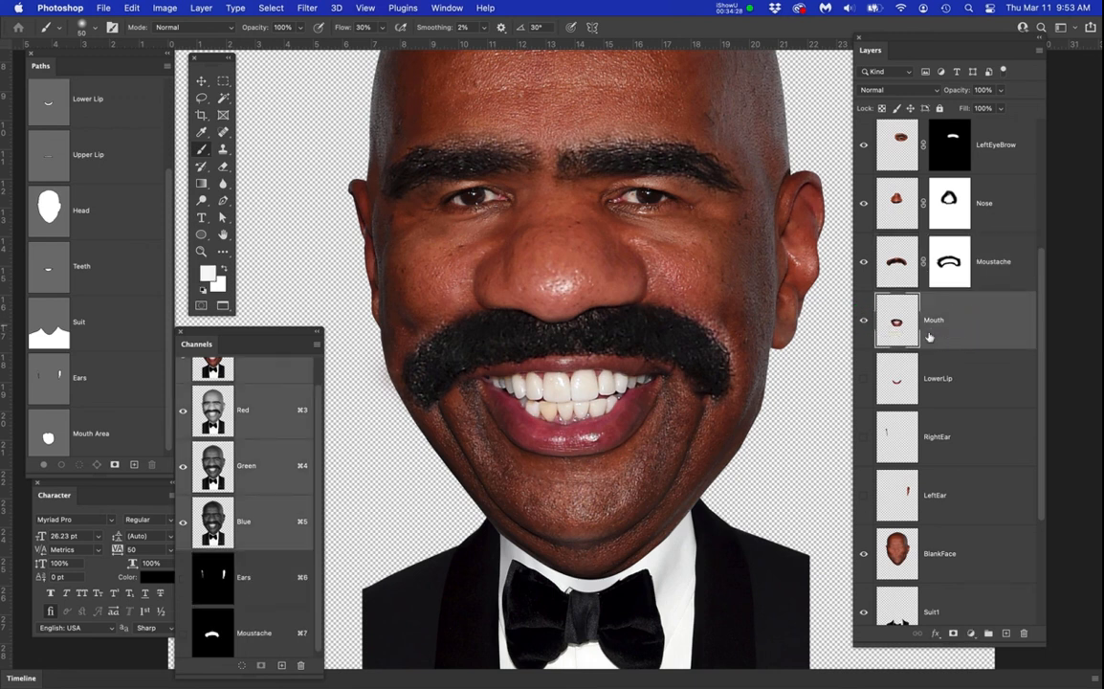
click(864, 553)
scroll(669, 421, up, 3)
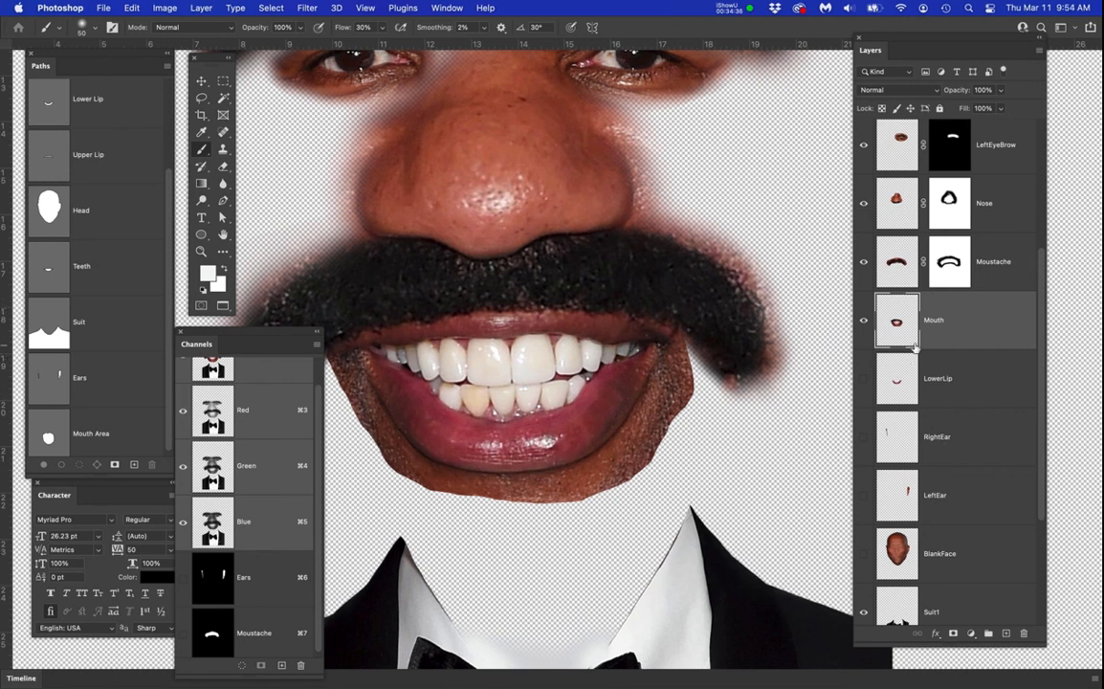
click(966, 322)
click(950, 633)
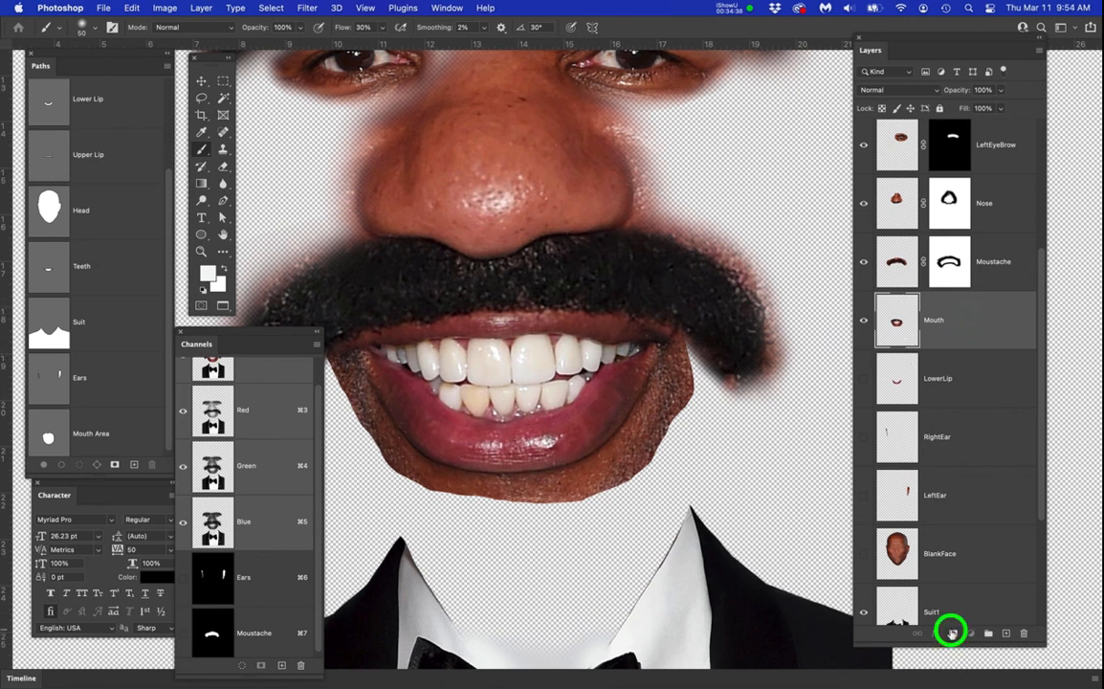
Mask away the hard-edged skin around the lower lip with black on the Mouth mask, using an 80 px brush
key(bracketright)
key(bracketright)
key(bracketright)
mouse_move(692, 440)
mouse_down()
mouse_move(681, 432)
mouse_move(702, 382)
mouse_move(687, 426)
mouse_move(574, 456)
mouse_move(688, 412)
mouse_move(656, 458)
mouse_move(683, 460)
mouse_move(596, 510)
mouse_move(534, 515)
mouse_move(636, 475)
mouse_move(587, 504)
mouse_move(483, 505)
mouse_move(391, 486)
mouse_move(530, 515)
mouse_move(407, 495)
mouse_move(374, 475)
mouse_move(419, 500)
mouse_move(555, 460)
mouse_up()
key(space)
mouse_move(426, 356)
mouse_down()
mouse_move(487, 464)
mouse_move(413, 365)
mouse_move(483, 455)
mouse_move(422, 344)
mouse_move(505, 463)
mouse_move(412, 337)
mouse_move(528, 489)
mouse_move(578, 507)
mouse_move(496, 455)
mouse_move(596, 504)
mouse_move(699, 491)
mouse_up()
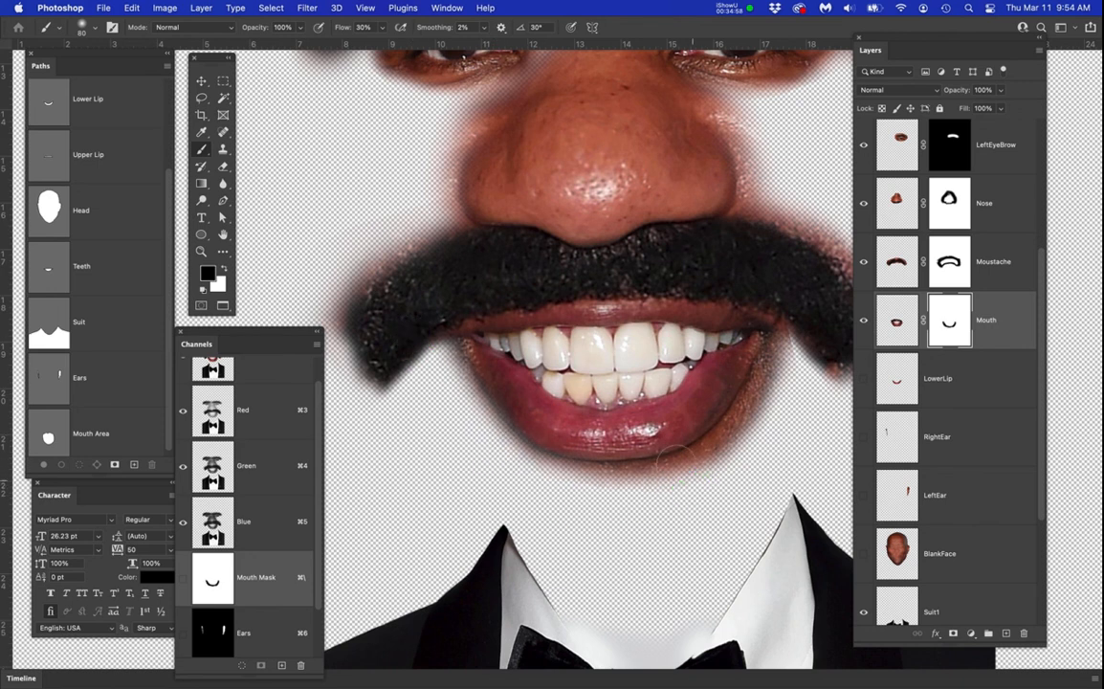
Restore the lower lip's edge with white on the Mouth mask at 50 px, and show the BlankFace layer
key(bracketleft)
key(bracketleft)
key(bracketleft)
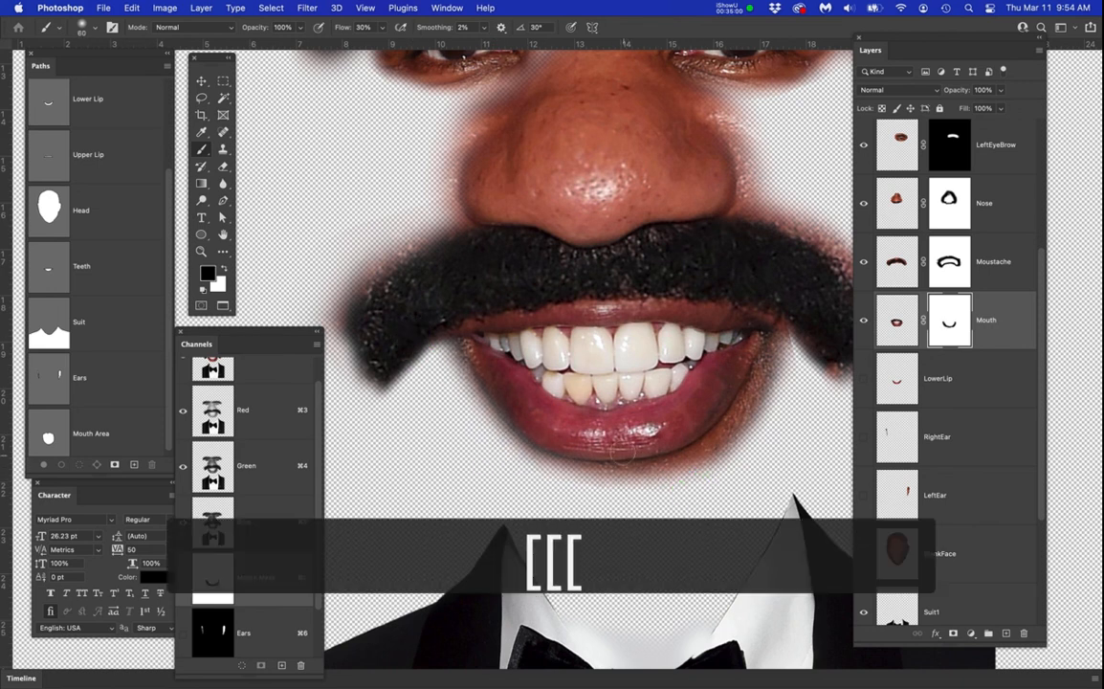
key(x)
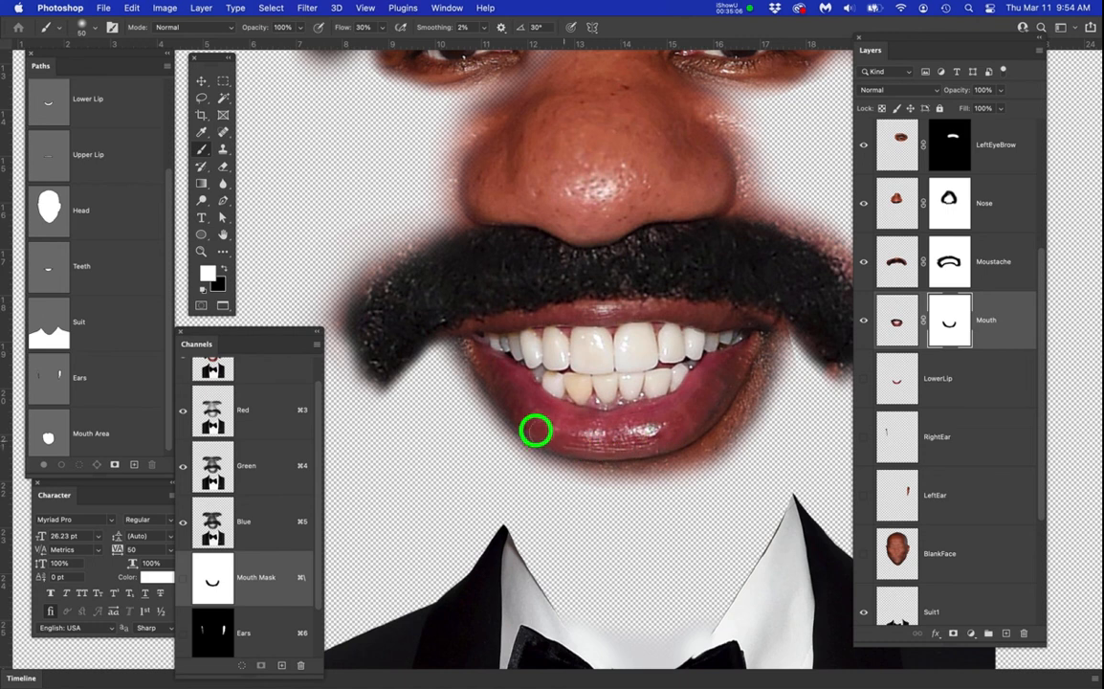
click(864, 553)
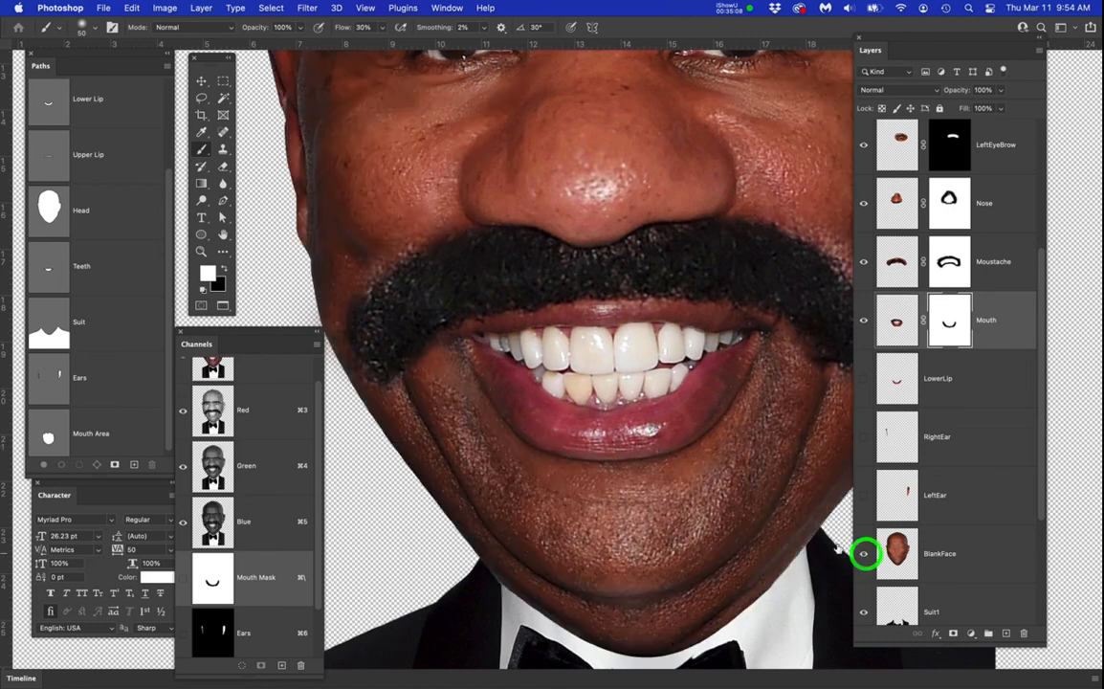
scroll(585, 393, down, 6)
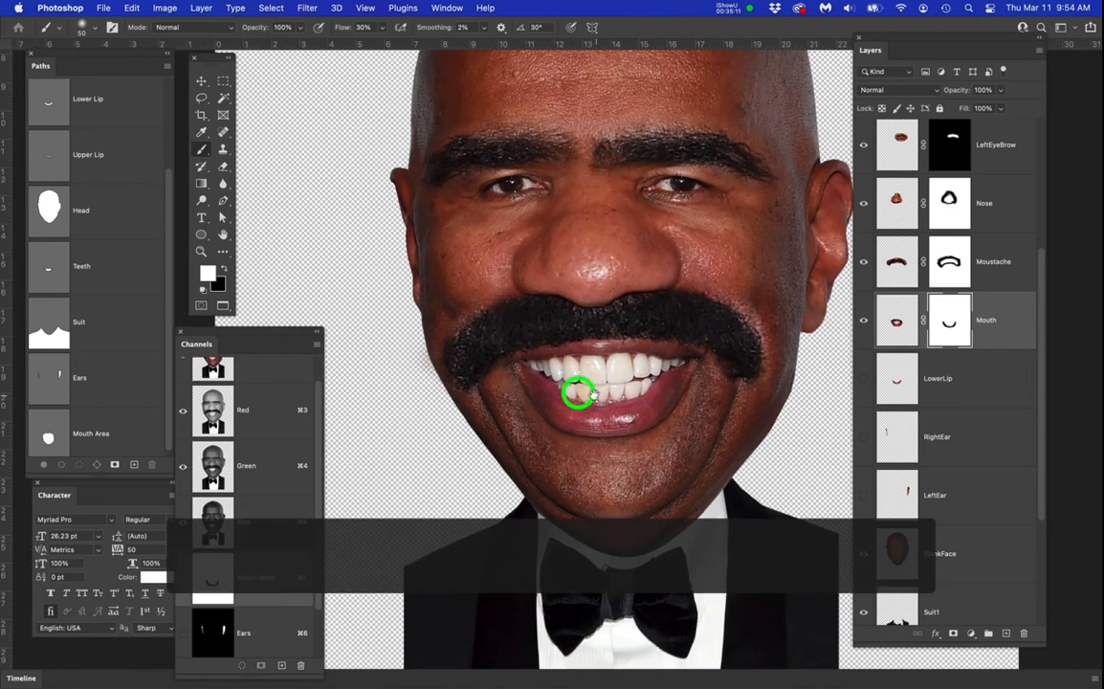
drag(593, 394, 542, 381)
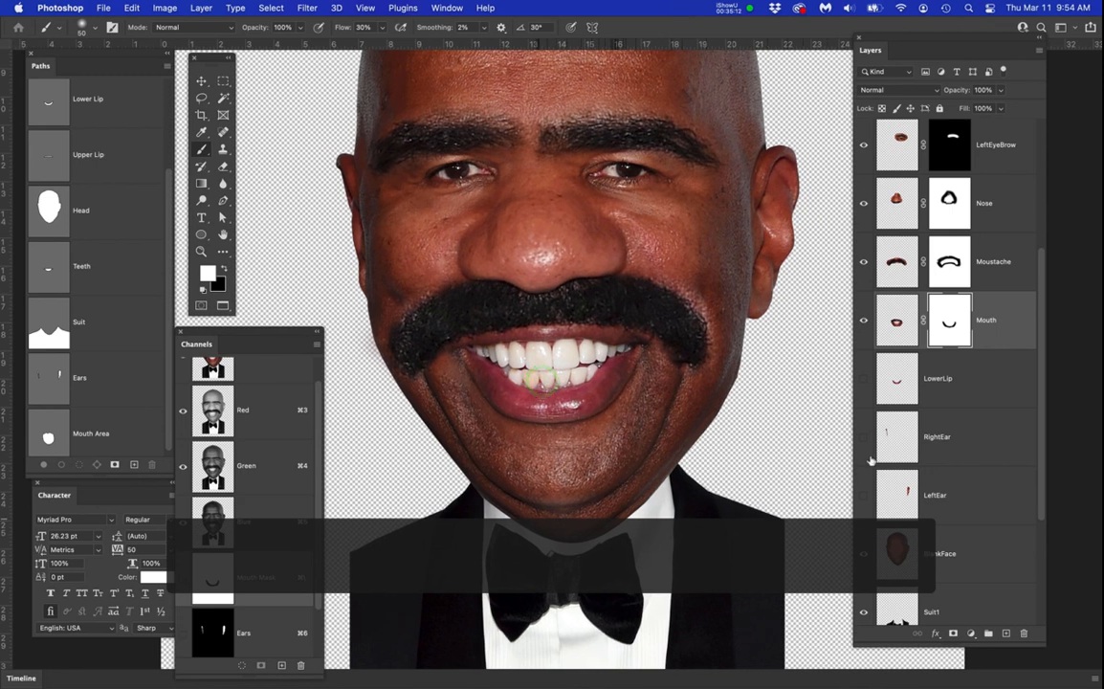
Scale the Mouth layer to 127.07% with Free Transform and move it slightly down beneath the moustache
click(957, 319)
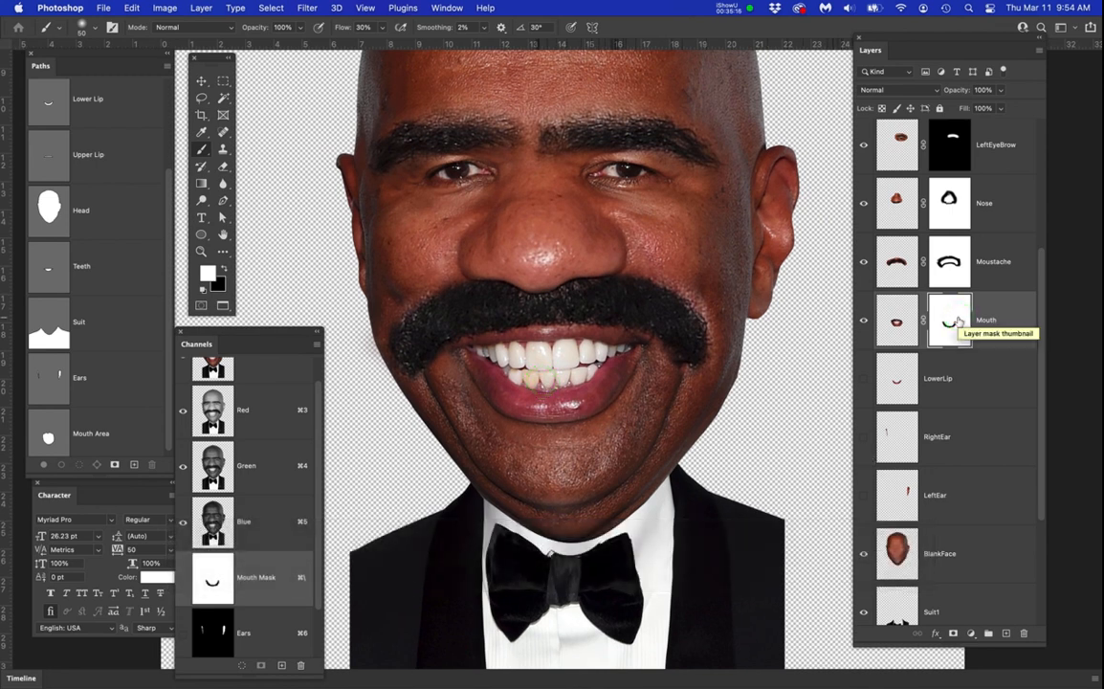
click(886, 321)
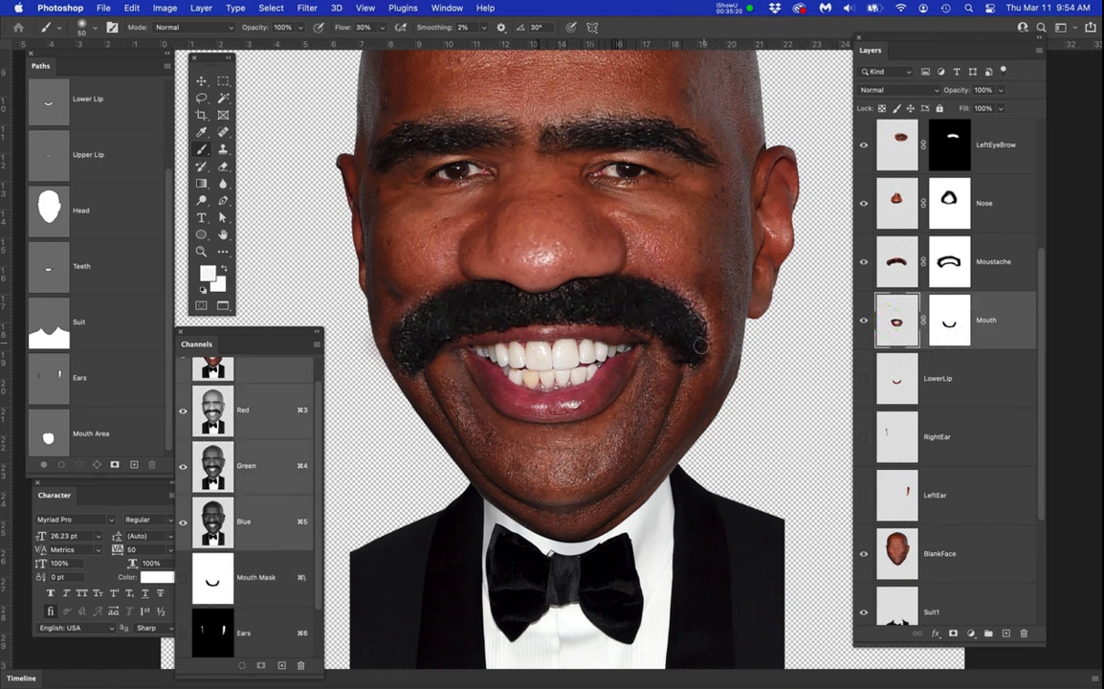
key(super+t)
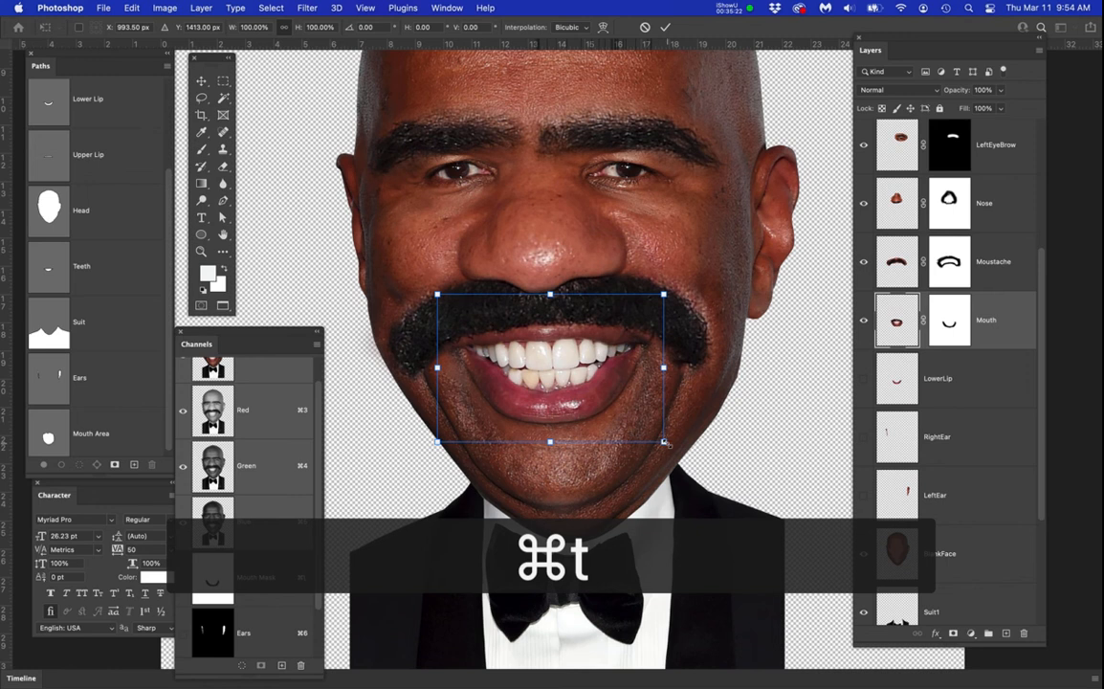
drag(665, 442, 690, 468)
drag(608, 409, 608, 417)
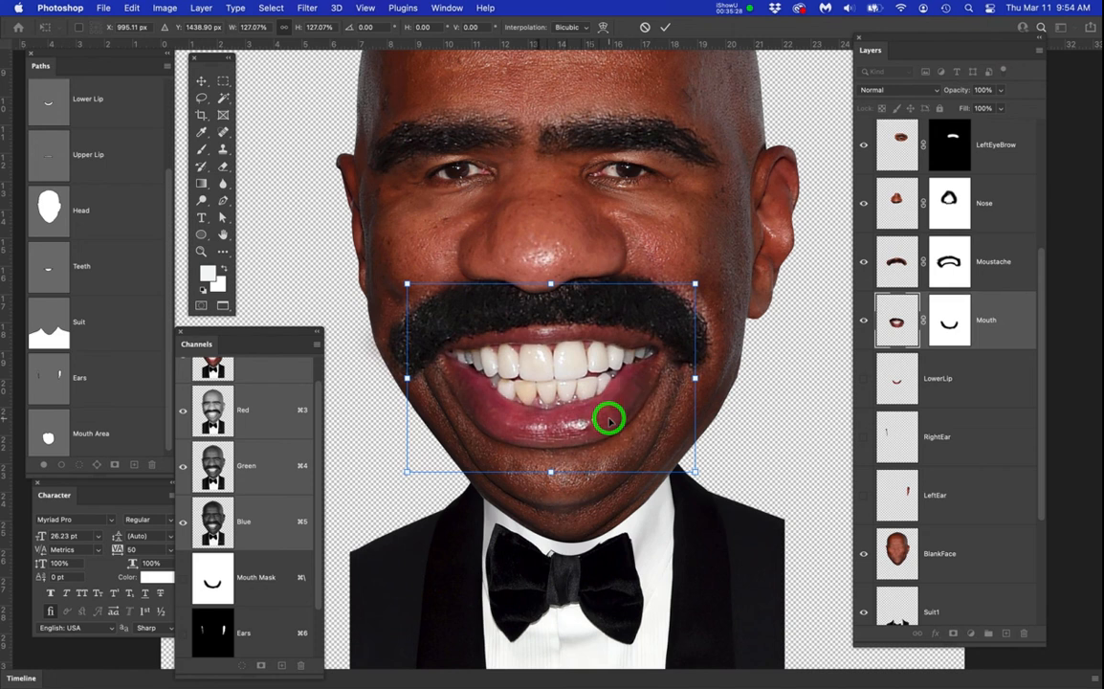
key(Return)
Bring the full figure into view and save the document
scroll(632, 372, down, 5)
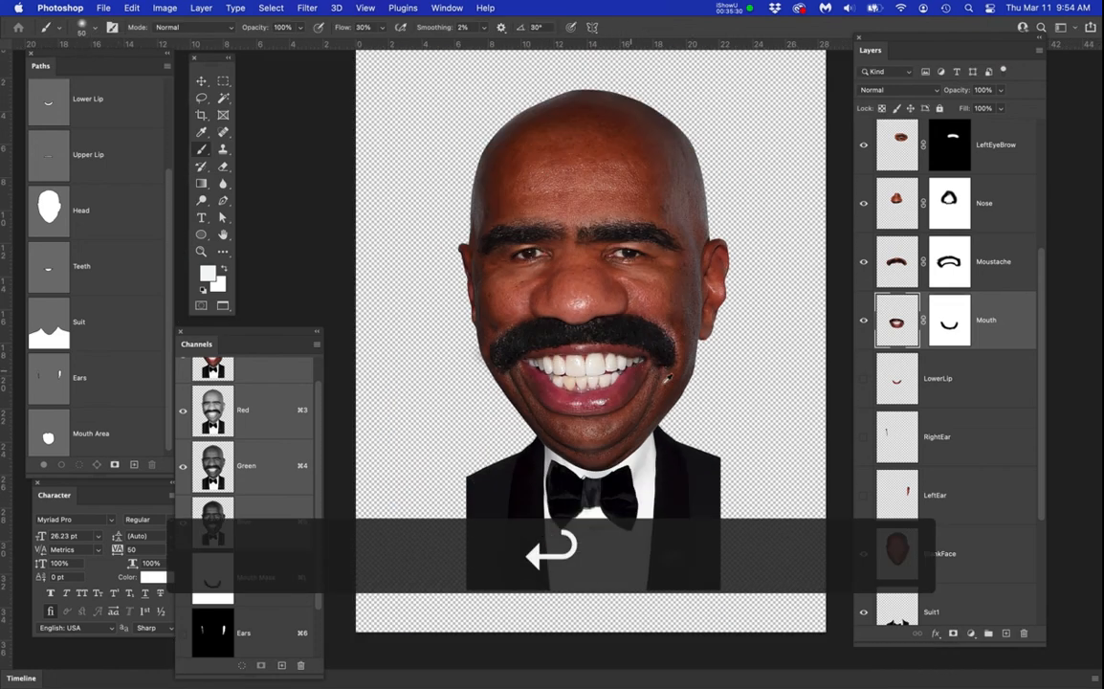
scroll(708, 371, up, 2)
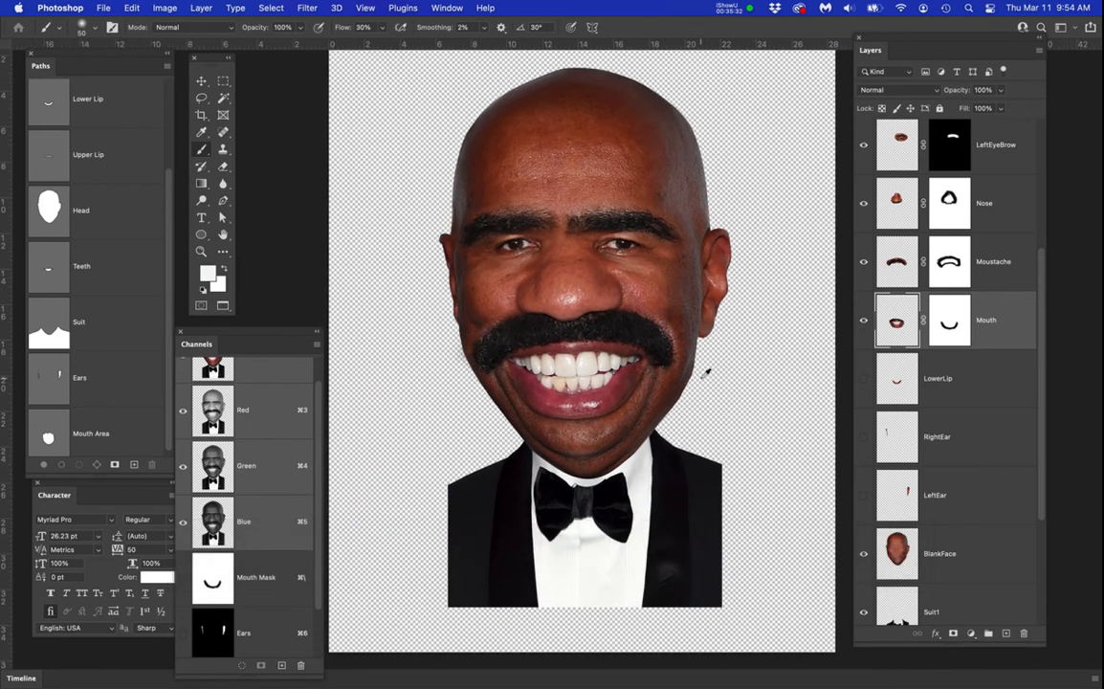
scroll(708, 373, up, 1)
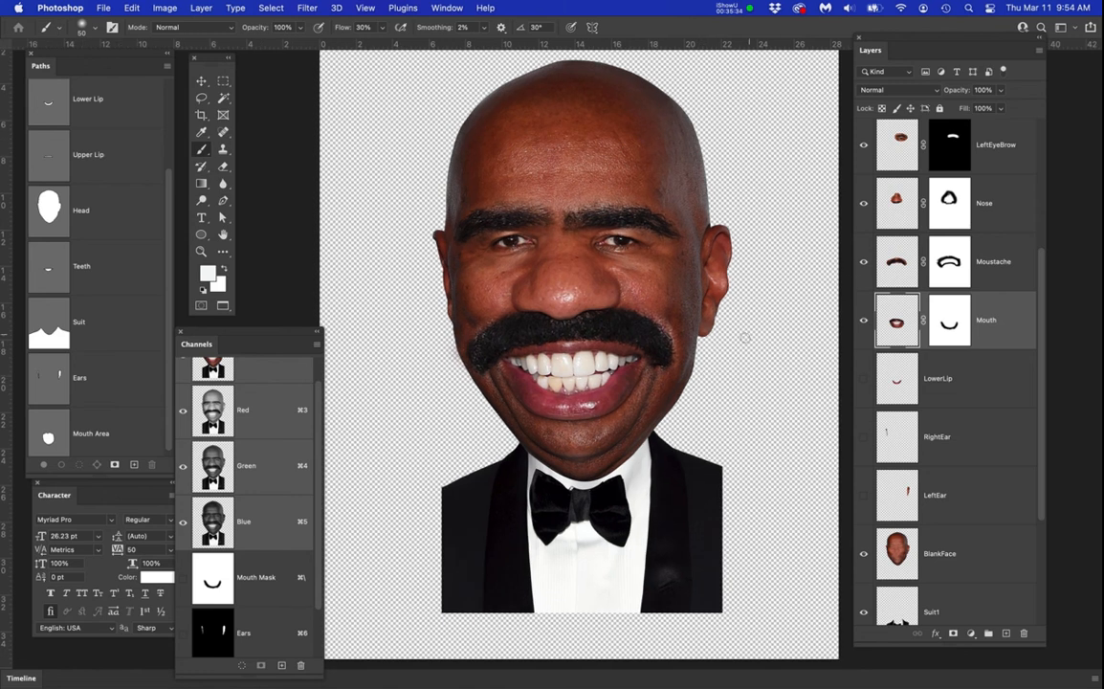
key(super+s)
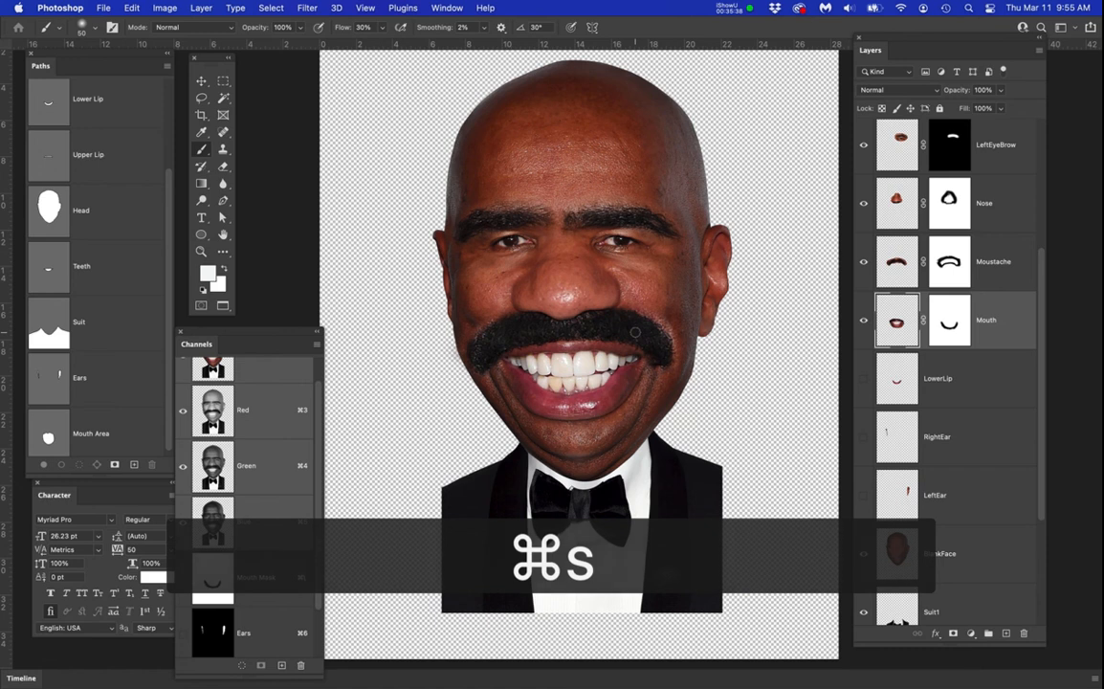
Hide BlankFace and toggle the RightEar layer to examine the cut-out ear on its own
scroll(951, 440, down, 2)
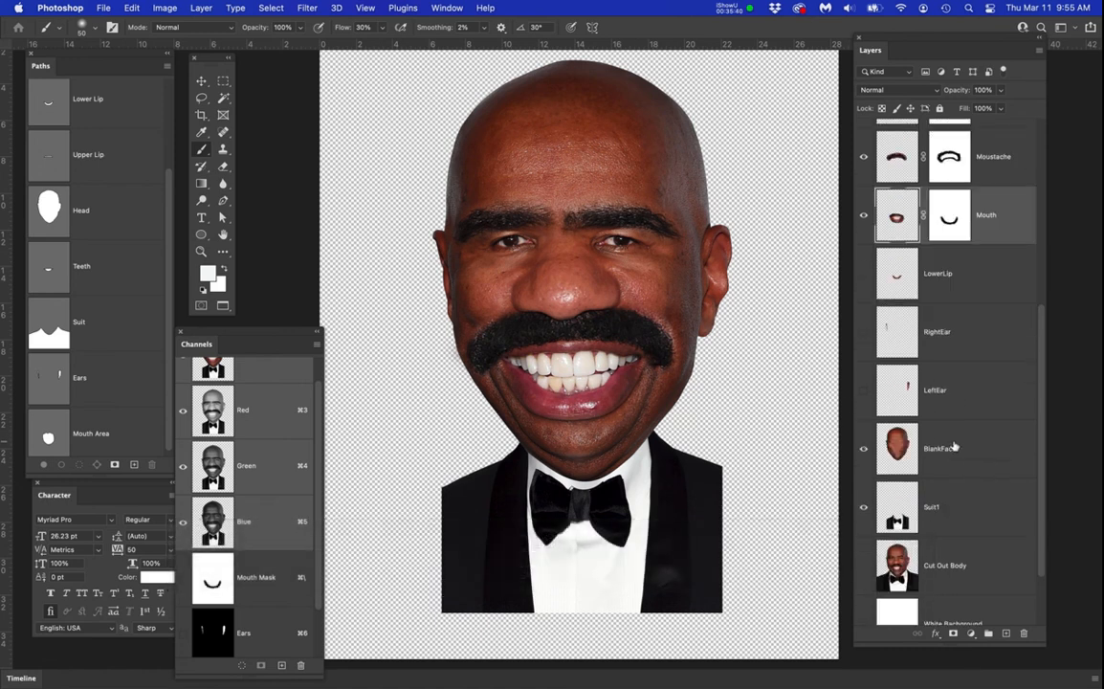
click(862, 331)
click(864, 448)
click(866, 335)
click(866, 333)
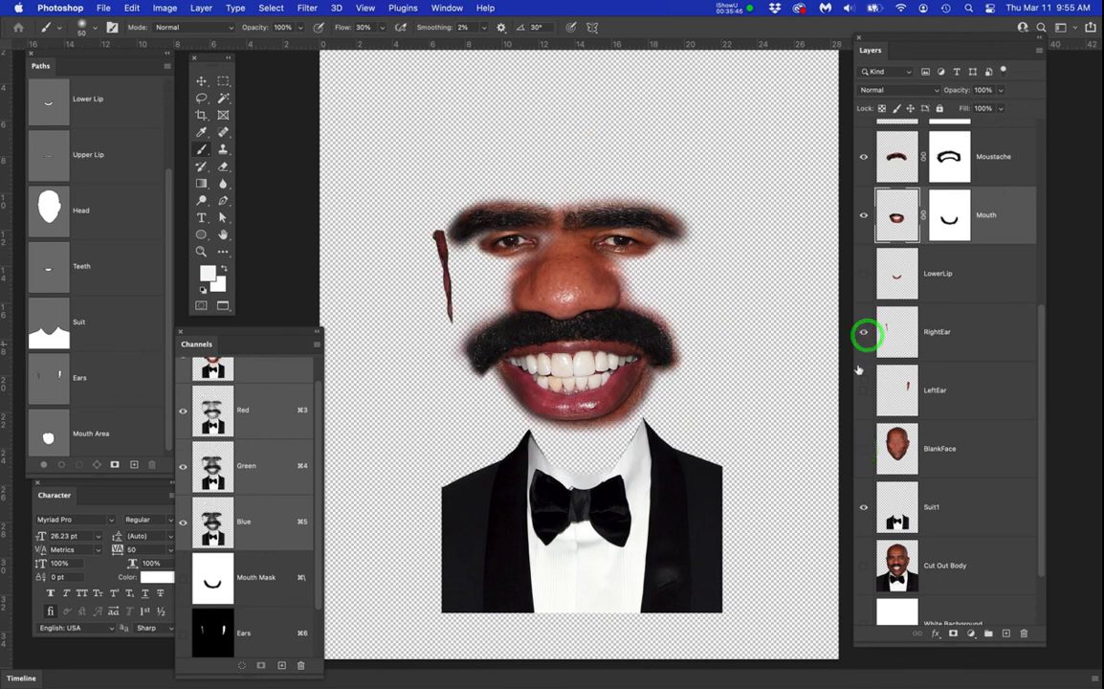
Show the LeftEar layer in place of RightEar, select it, and show the BlankFace layer
click(857, 380)
click(867, 332)
click(906, 389)
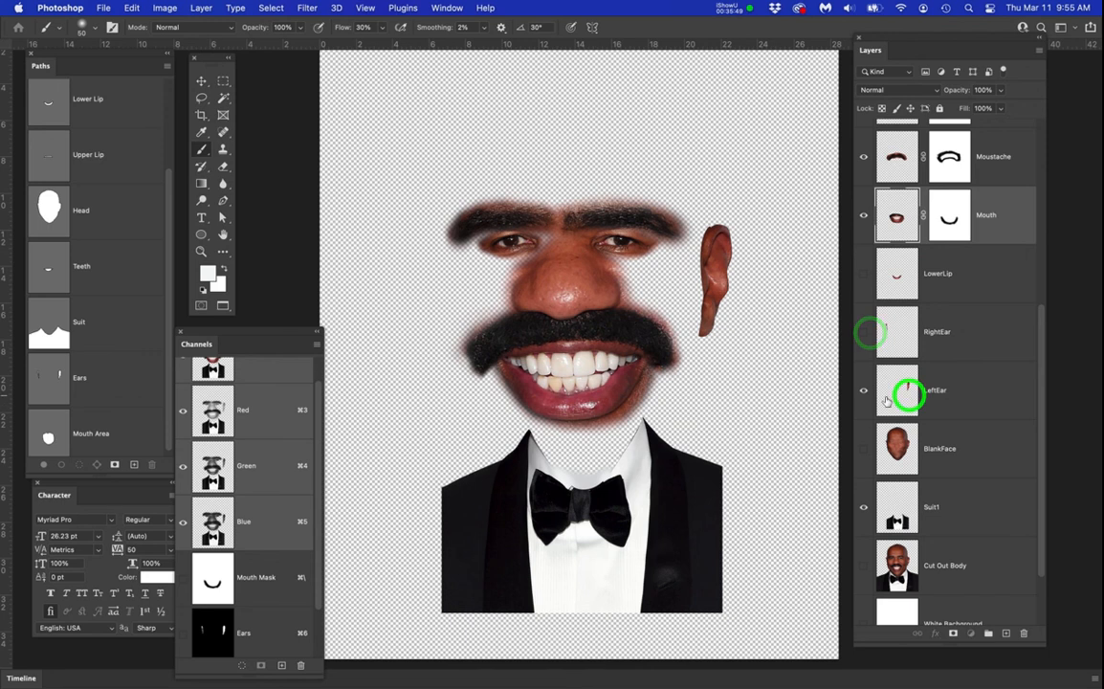
click(864, 449)
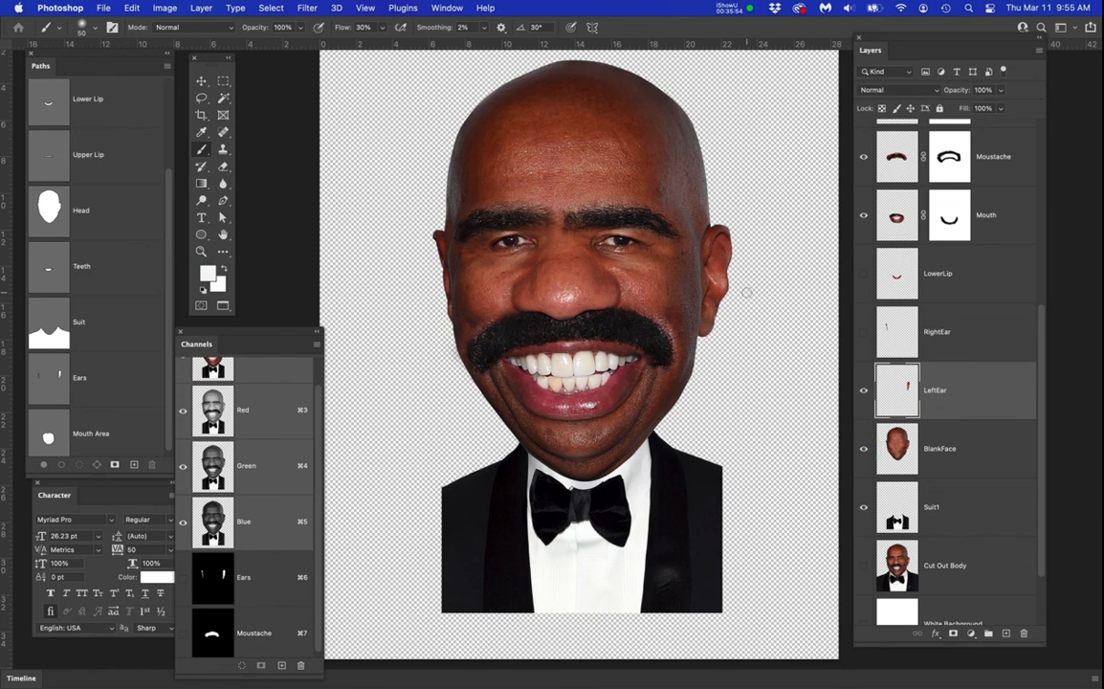
Enlarge the LeftEar layer proportionally from its centre with Free Transform
click(900, 385)
key(super+t)
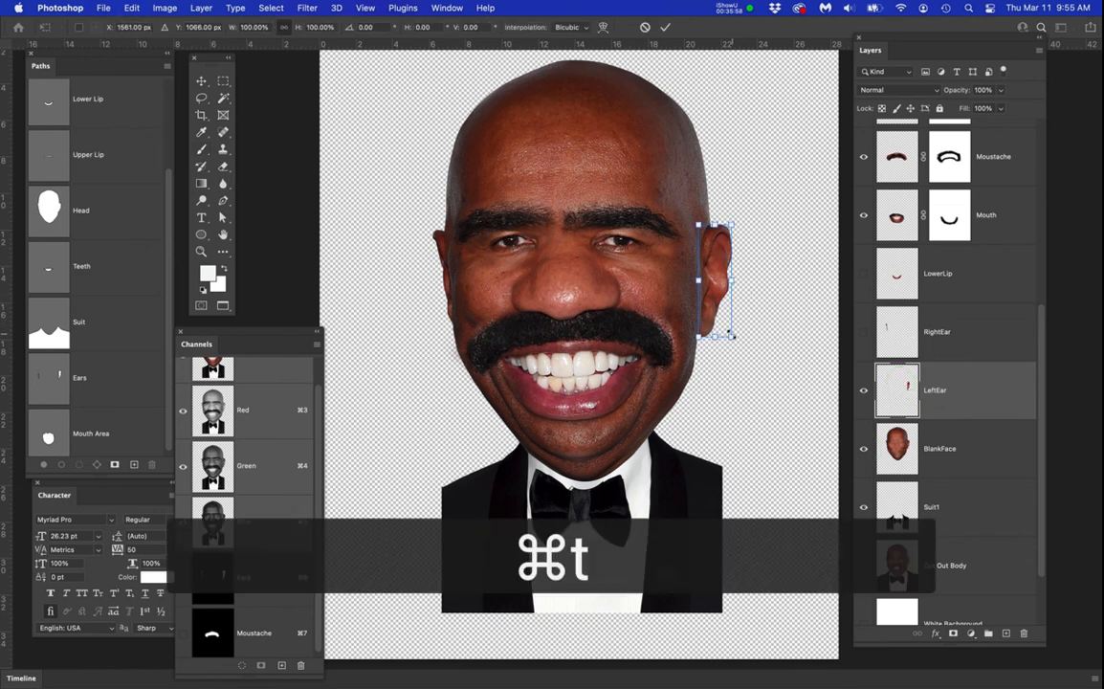
drag(730, 337, 752, 363)
key(Return)
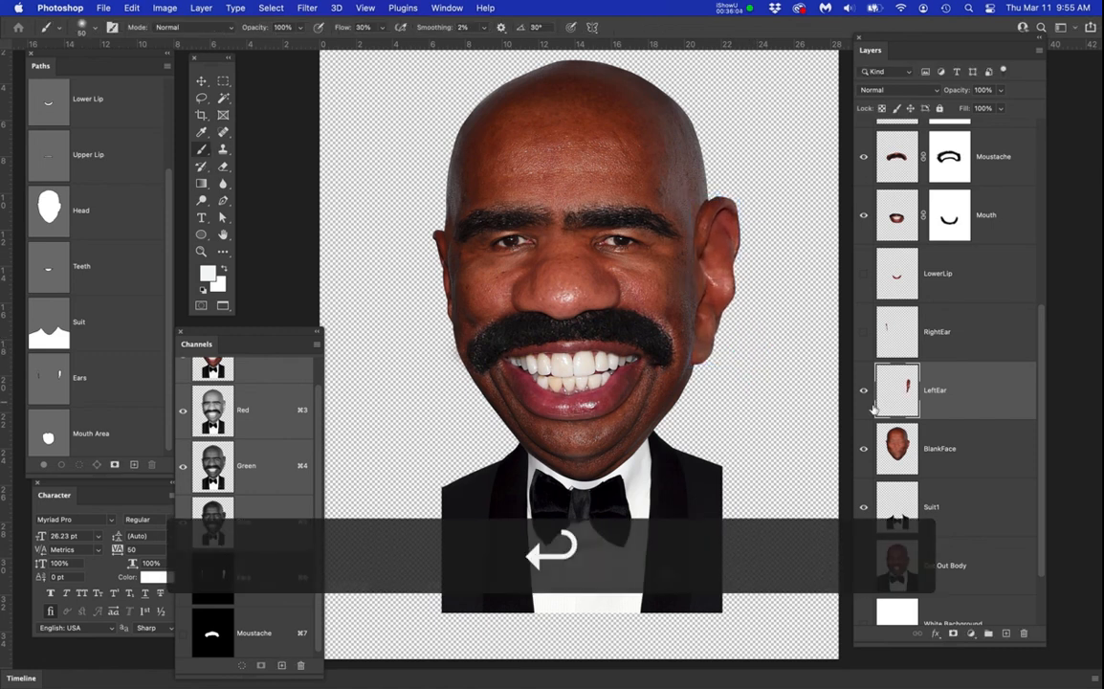
Show the RightEar layer, scale it to 169.11% with Free Transform and move it slightly down against the head
click(863, 331)
click(896, 331)
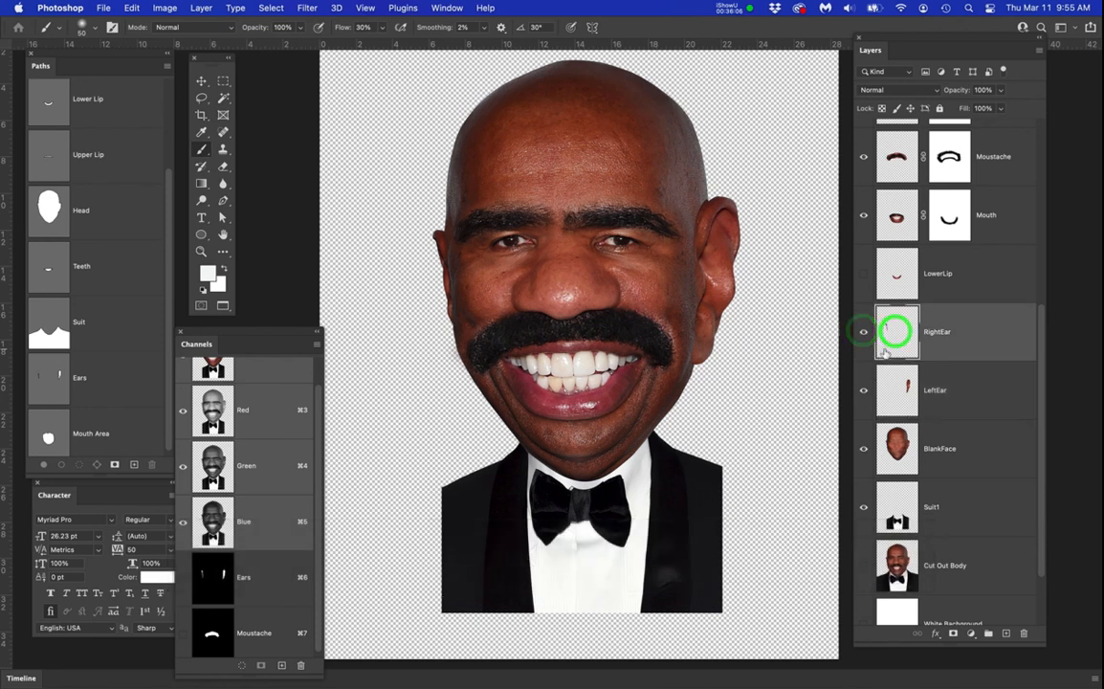
key(super+t)
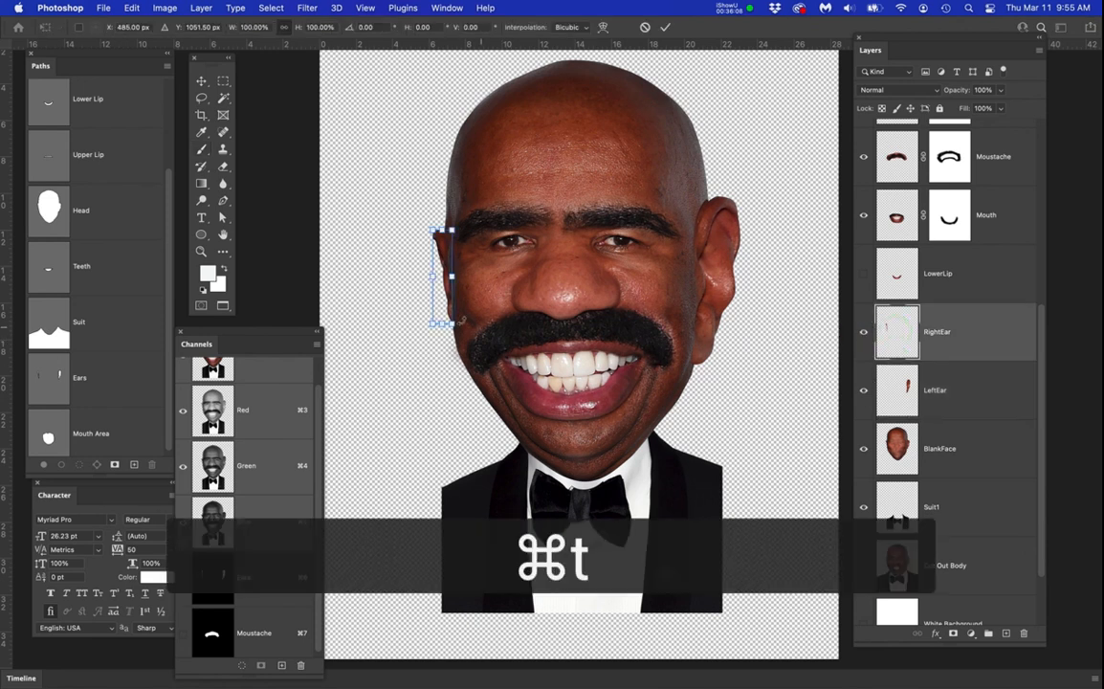
drag(452, 325, 475, 353)
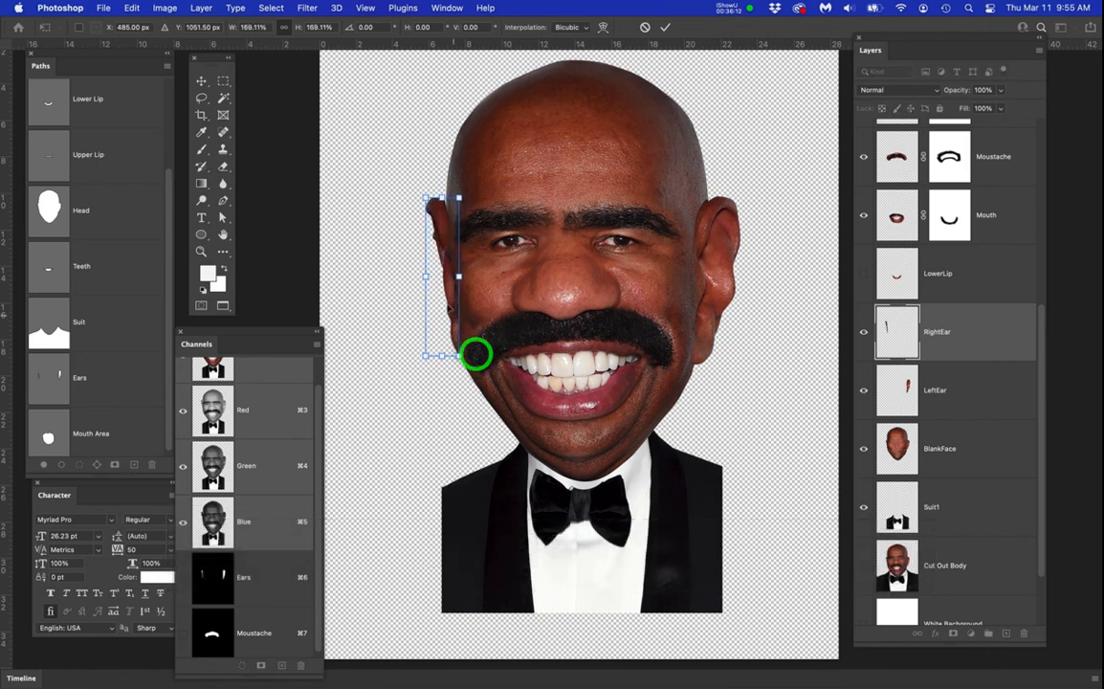
drag(446, 304, 447, 309)
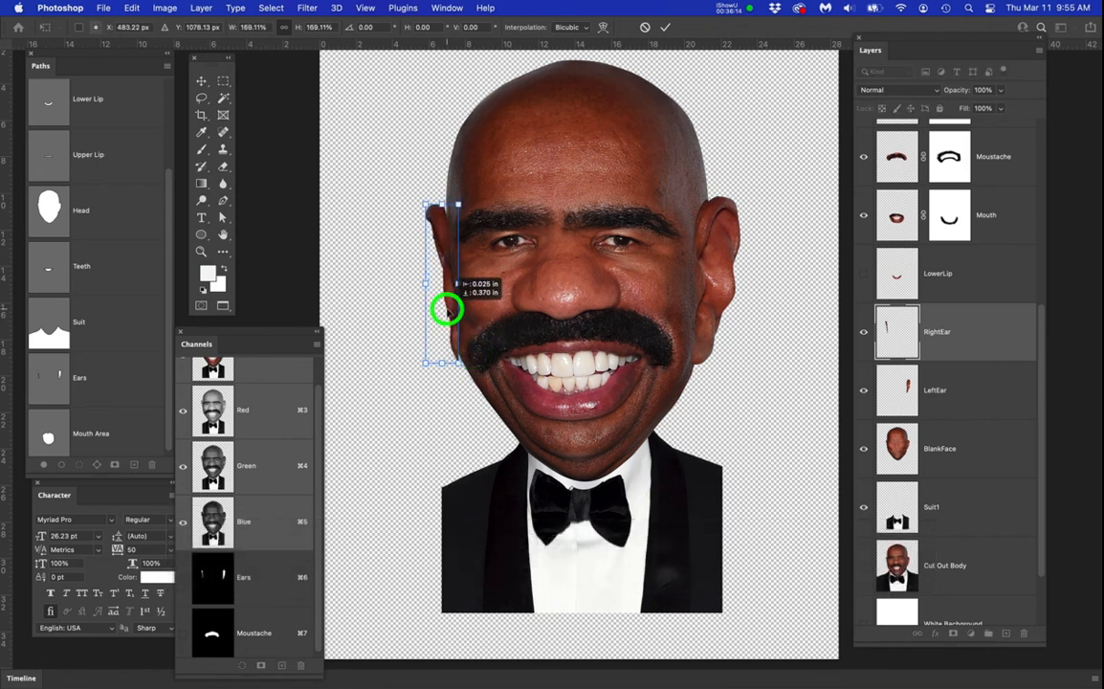
key(Return)
key(b)
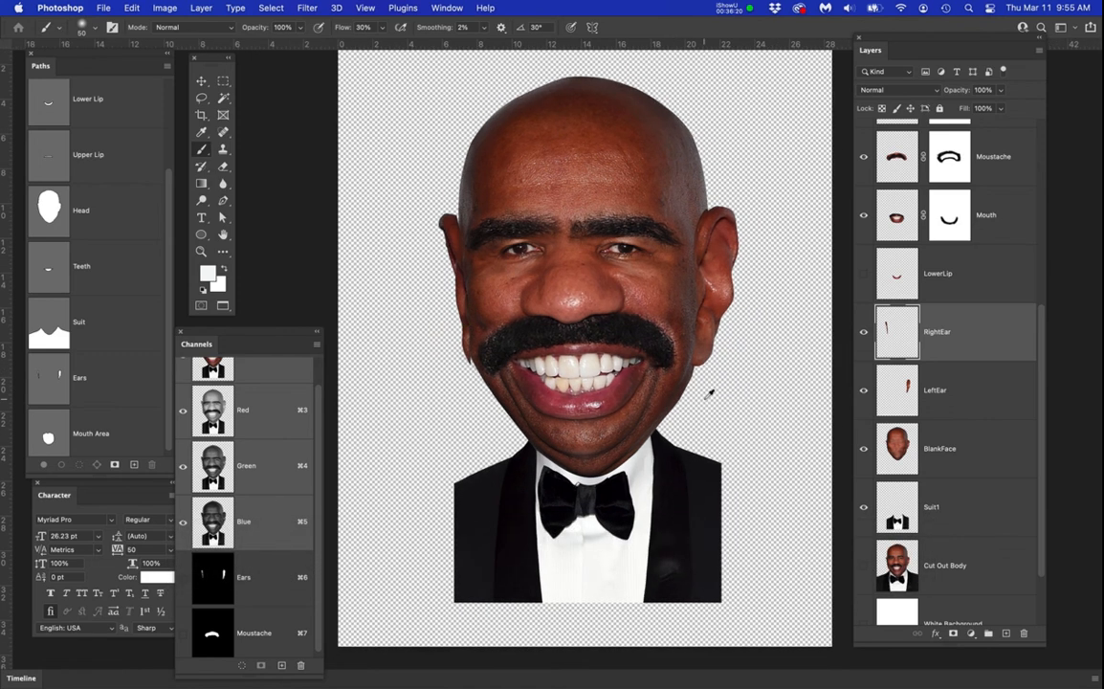
Delete the unused LowerLip layer, then select the Suit1 layer and toggle its visibility off and on
scroll(710, 392, down, 1)
click(862, 275)
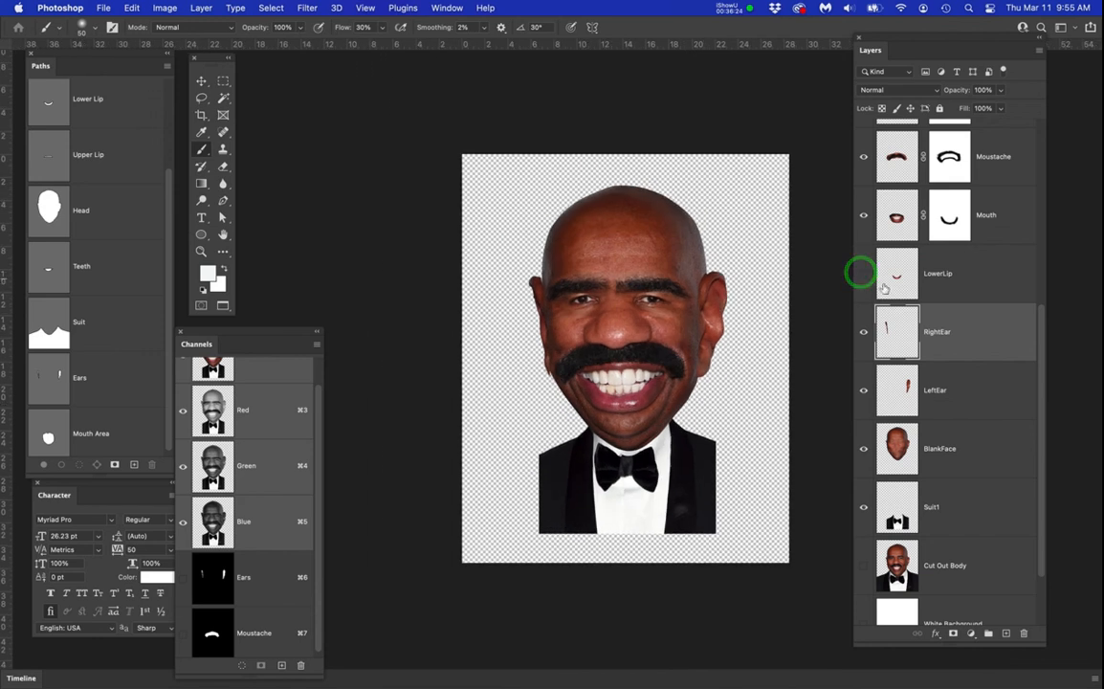
drag(973, 287, 1023, 634)
click(969, 417)
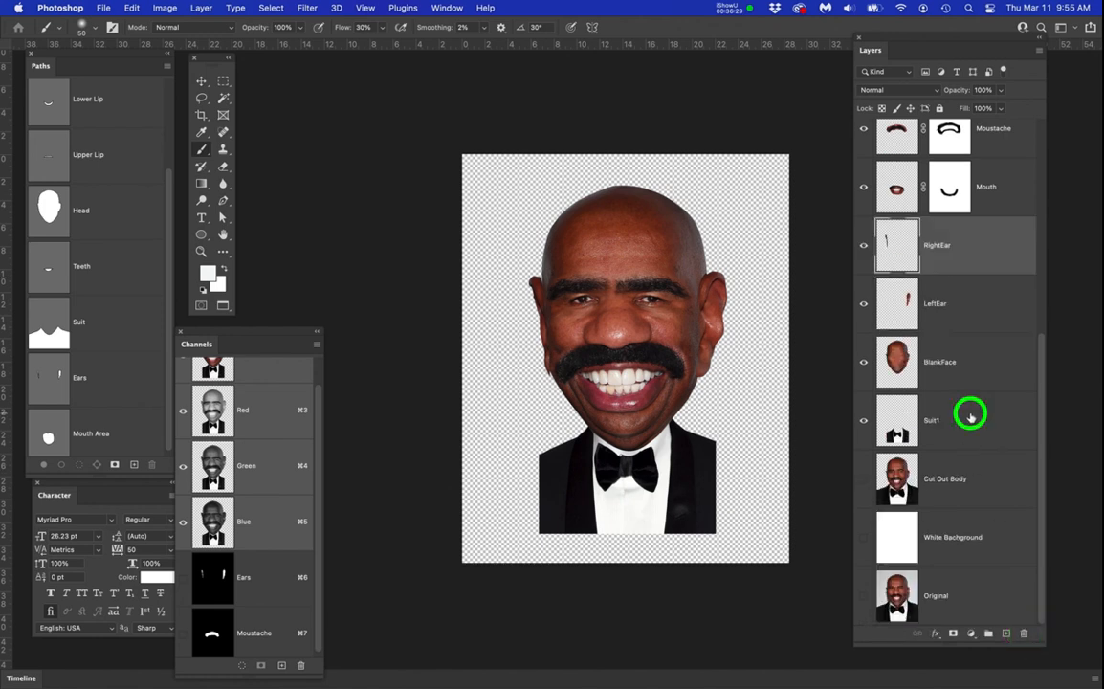
click(864, 420)
click(864, 420)
Group all layers from RightEye through Suit1 and name the group Parts
scroll(953, 416, up, 3)
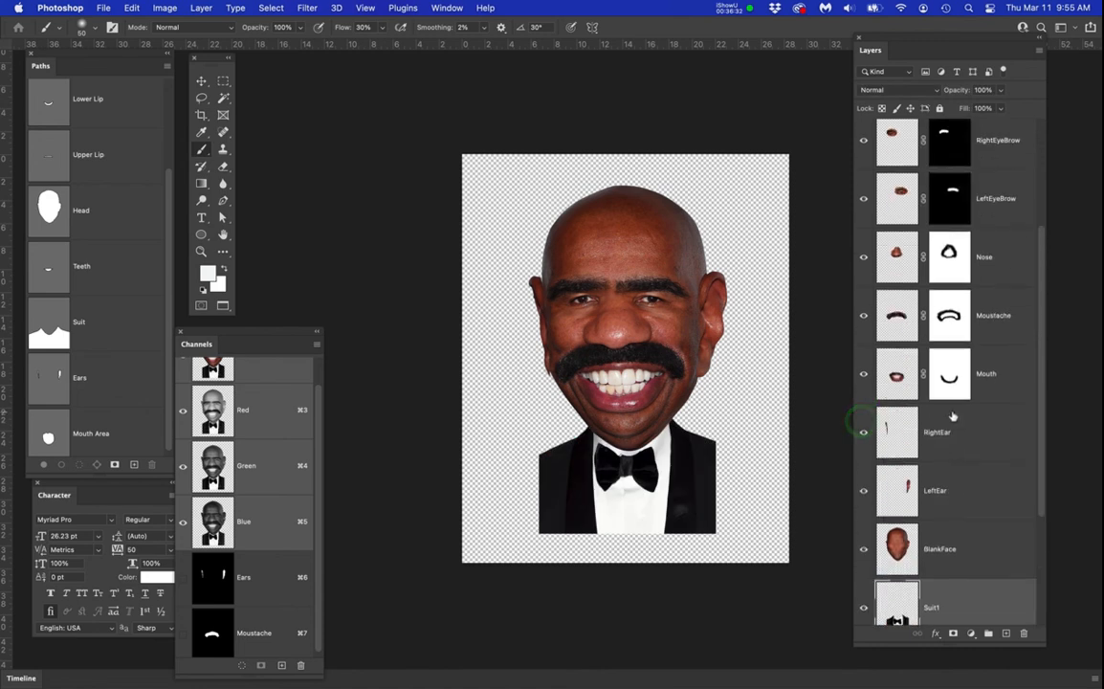
scroll(953, 416, up, 5)
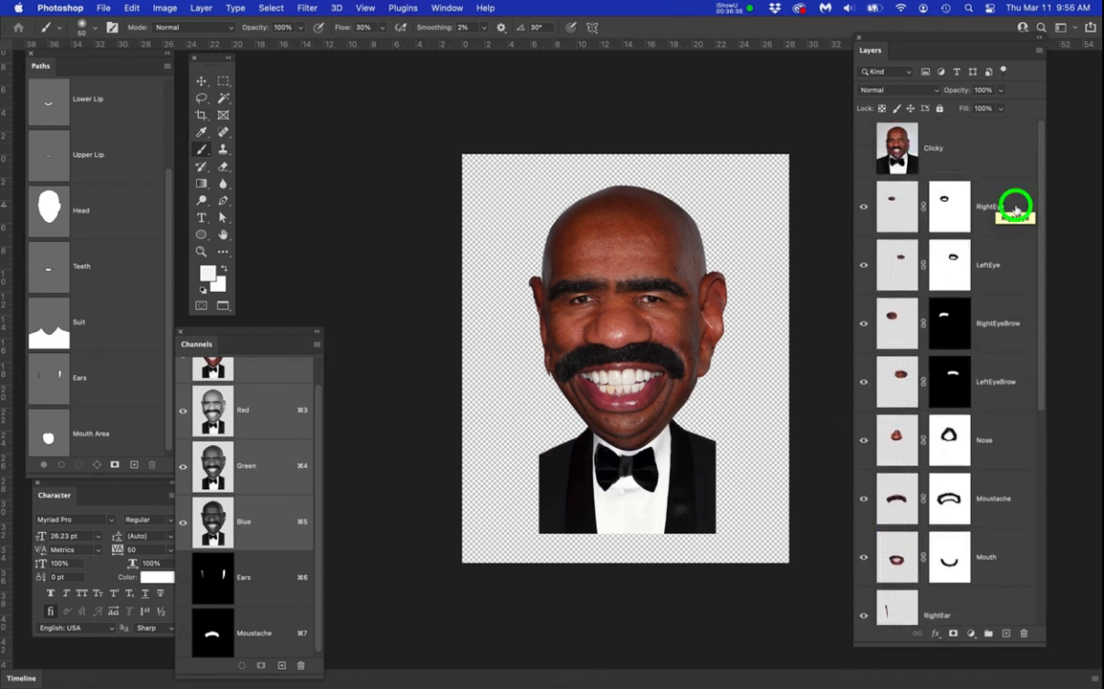
click(1012, 208)
scroll(990, 430, down, 5)
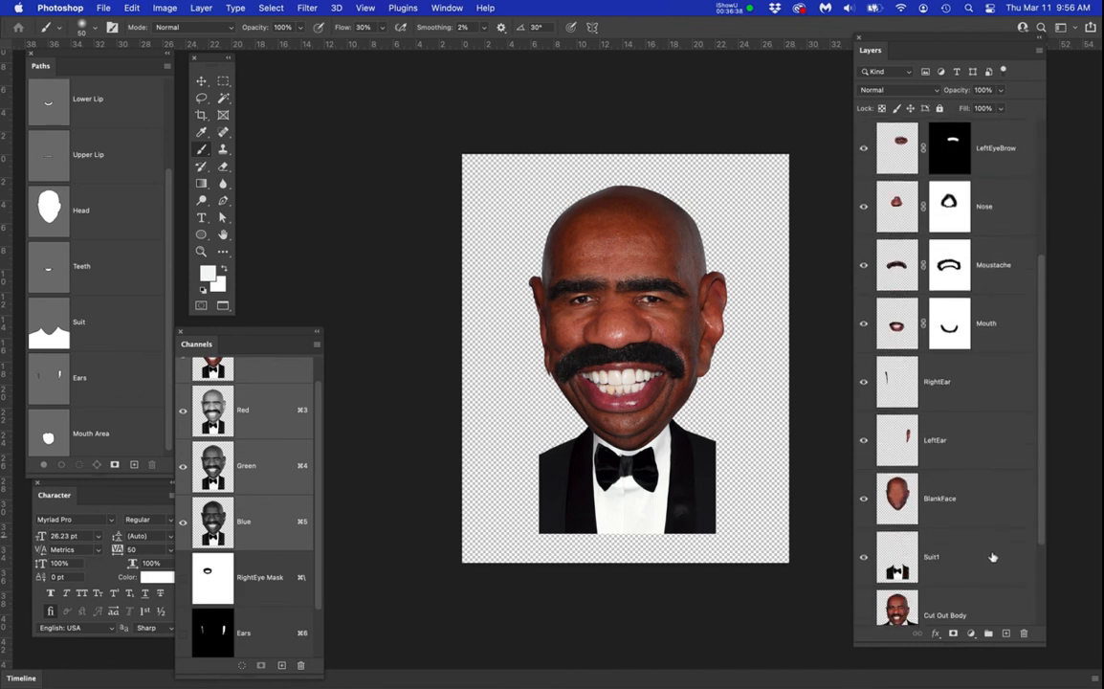
shift+click(992, 560)
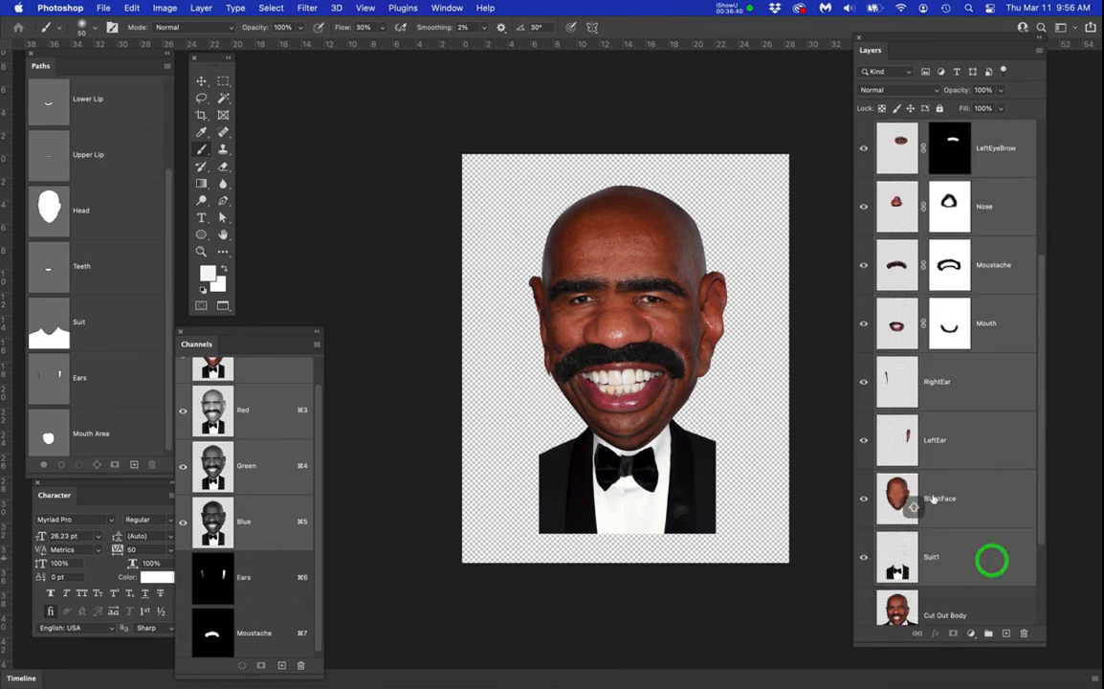
scroll(969, 353, up, 4)
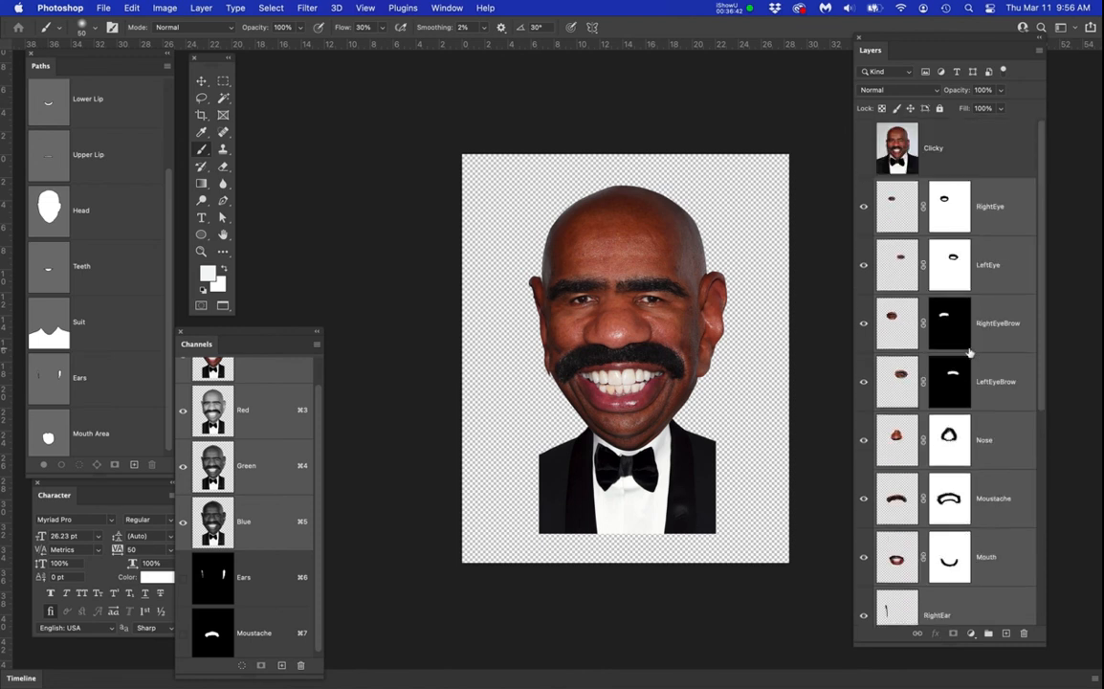
scroll(969, 353, down, 3)
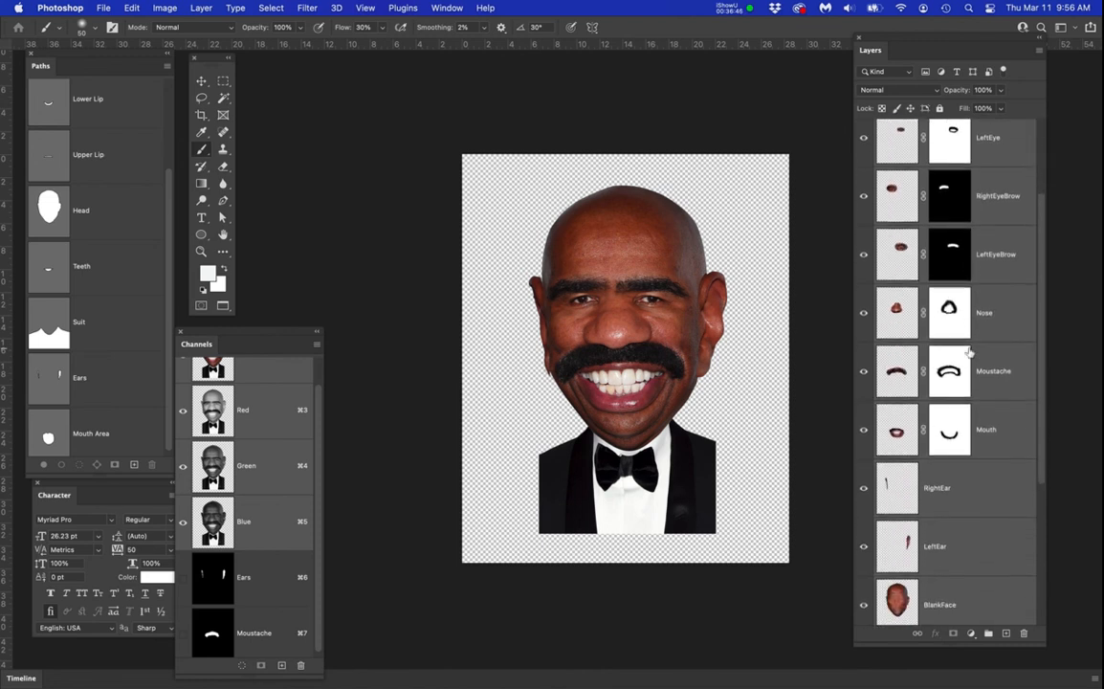
click(989, 634)
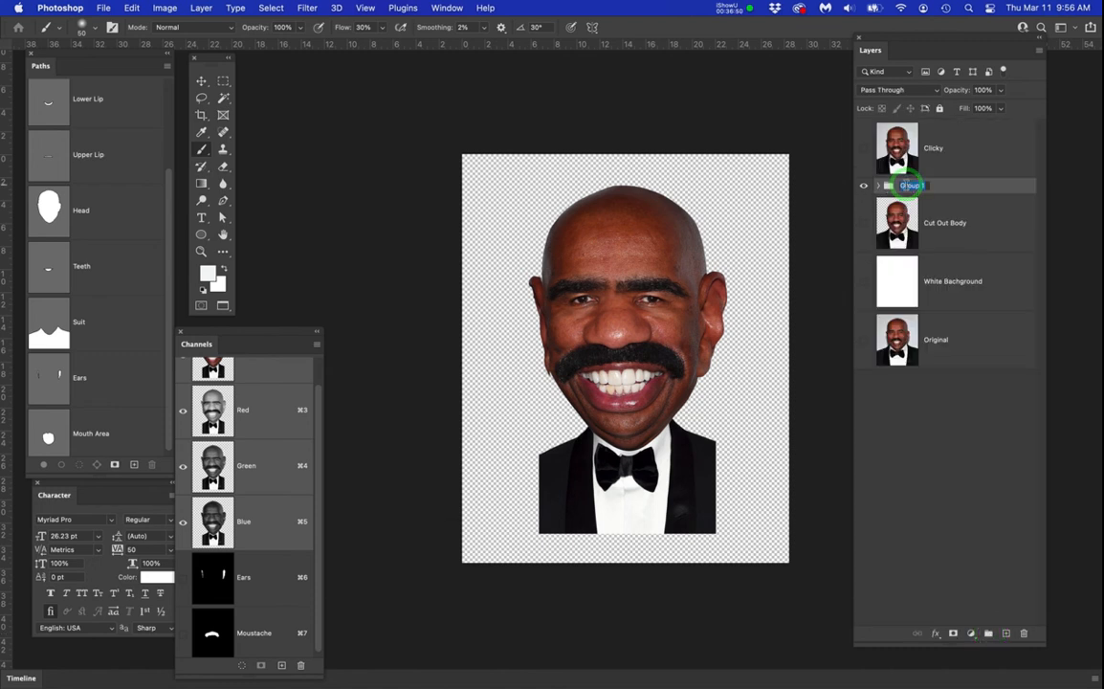
text(Parts)
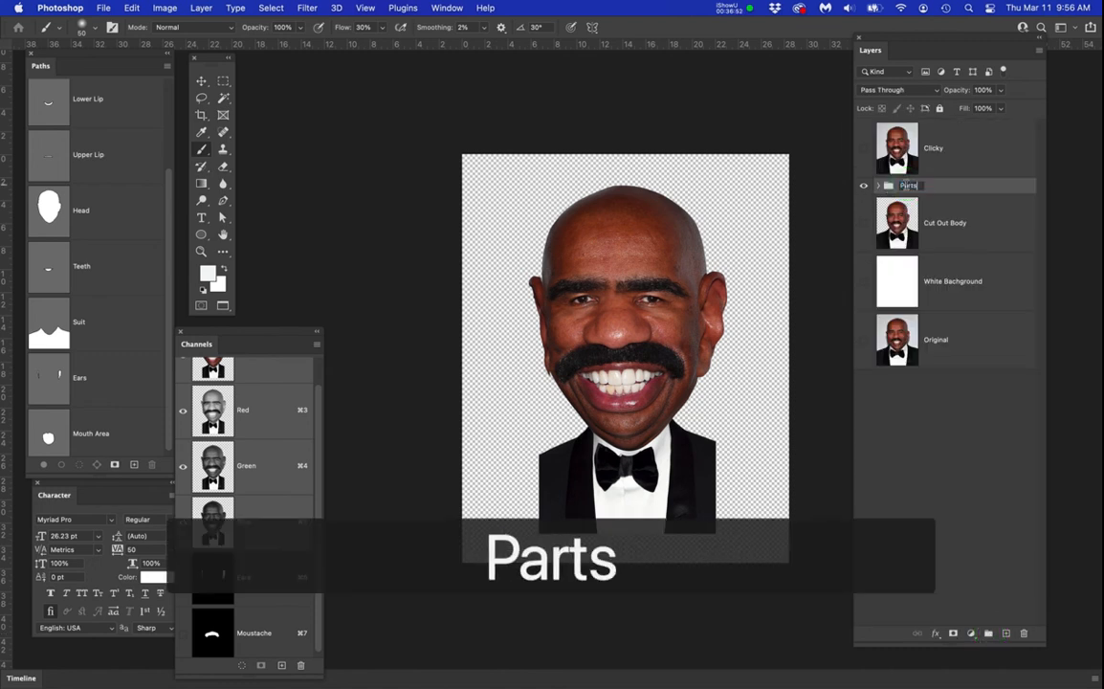
key(Return)
Select all layers inside the Parts group and stamp them into a merged copy, keeping the original layers
click(880, 186)
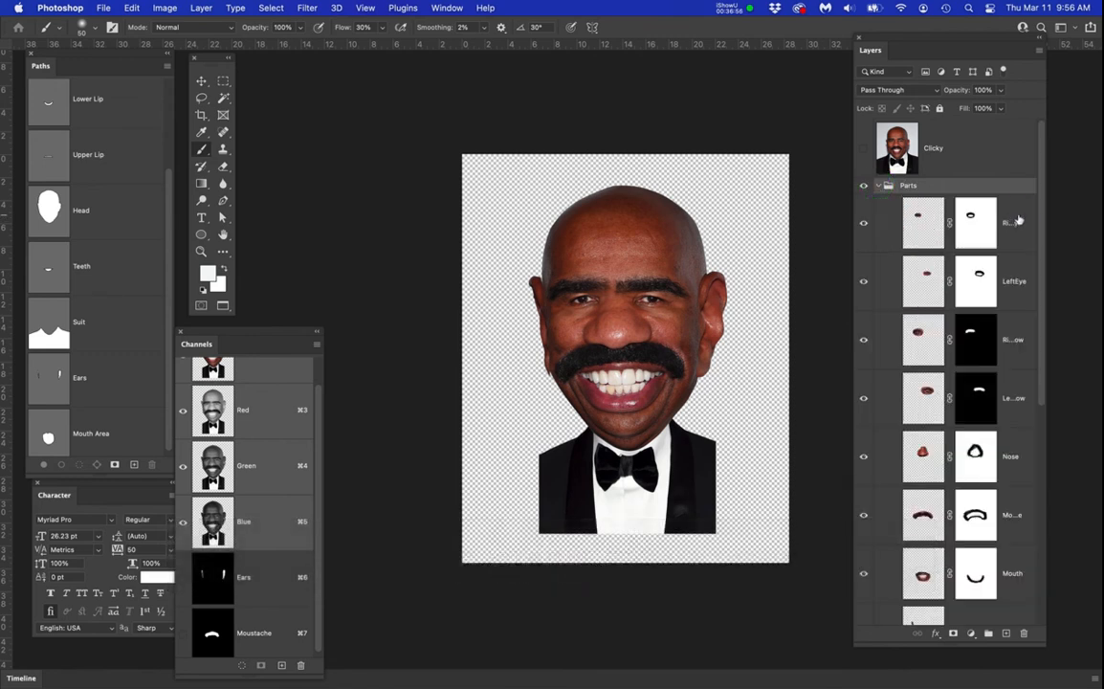
click(1019, 220)
scroll(1012, 334, down, 3)
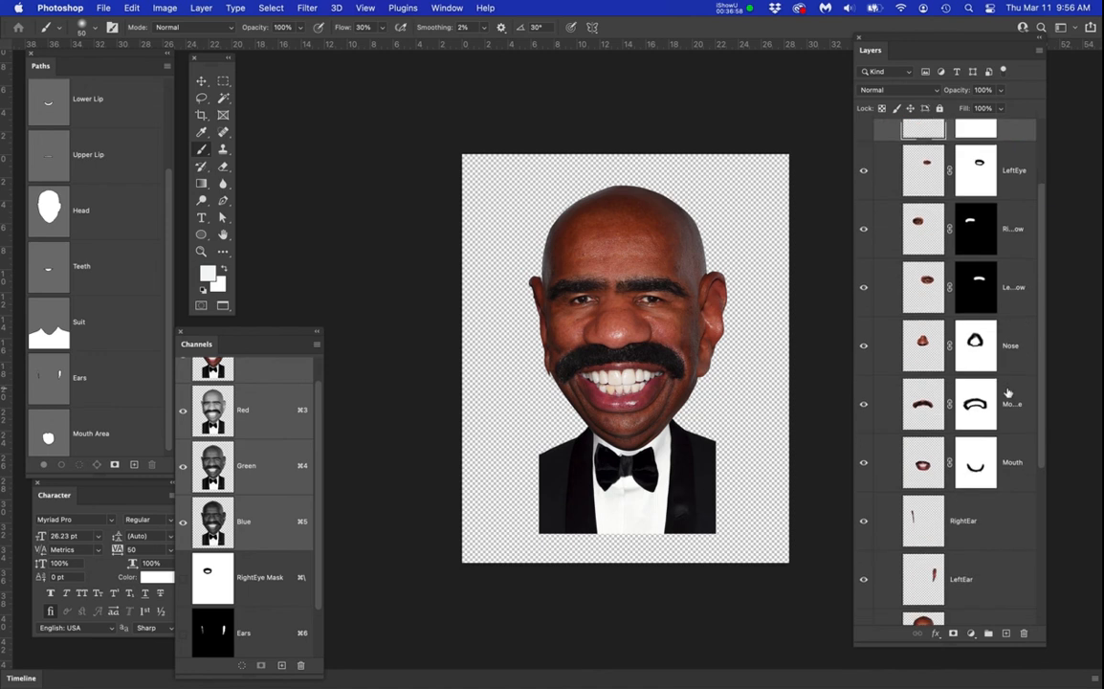
scroll(1007, 392, down, 4)
click(1012, 555)
scroll(1007, 265, up, 5)
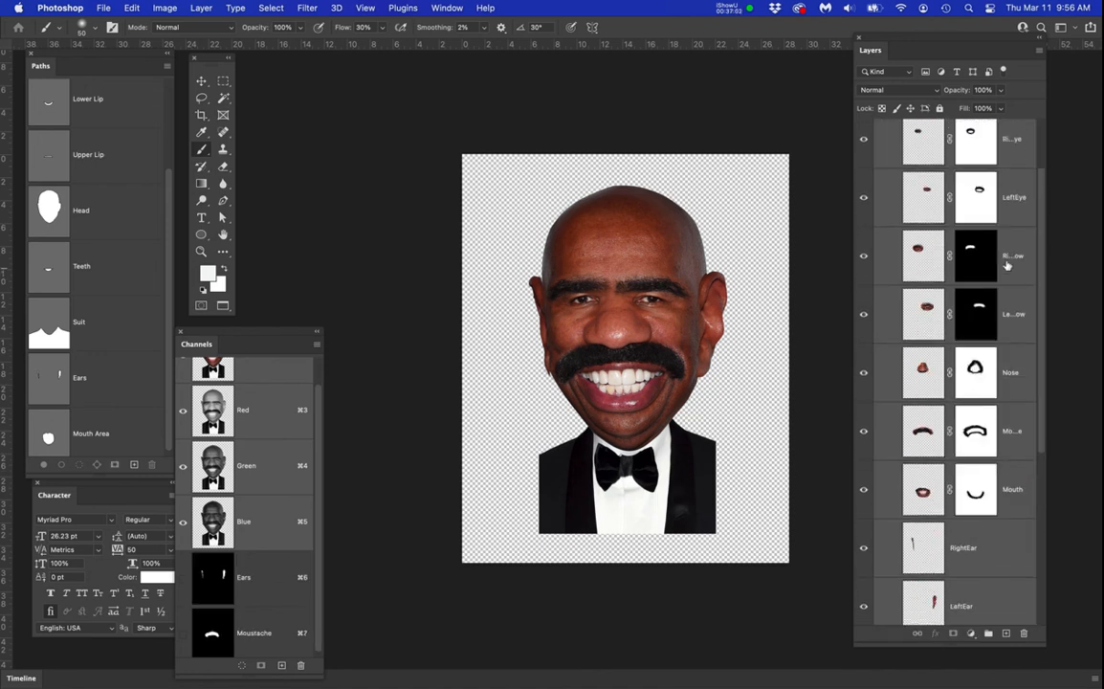
scroll(1006, 265, up, 3)
scroll(1020, 561, down, 4)
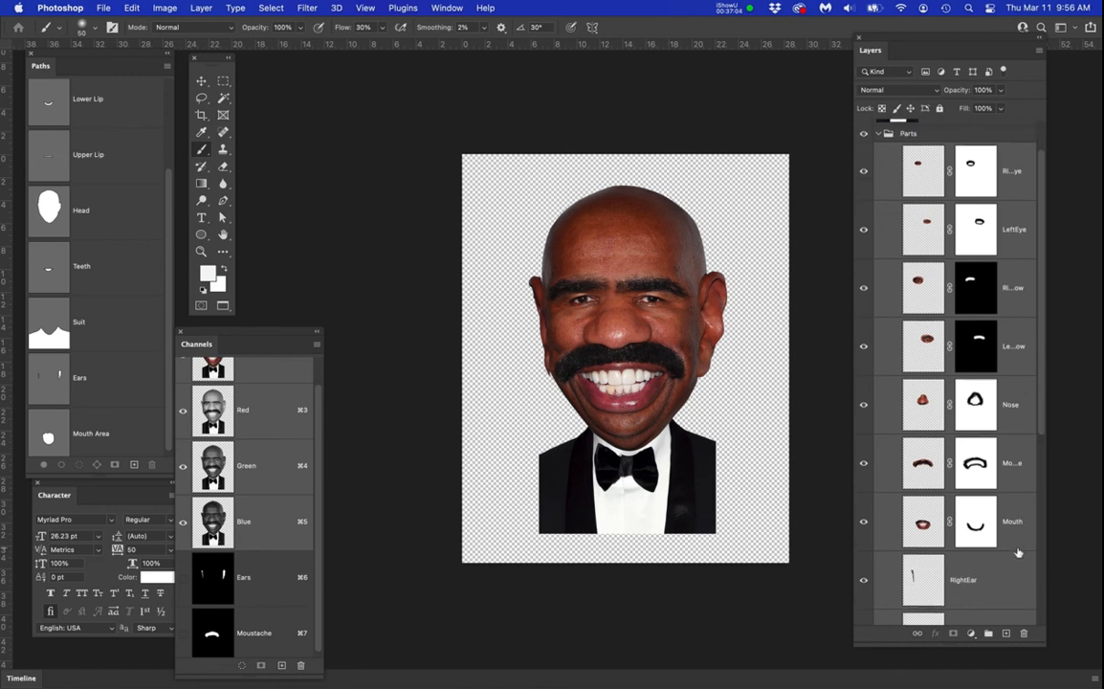
scroll(1018, 552, down, 1)
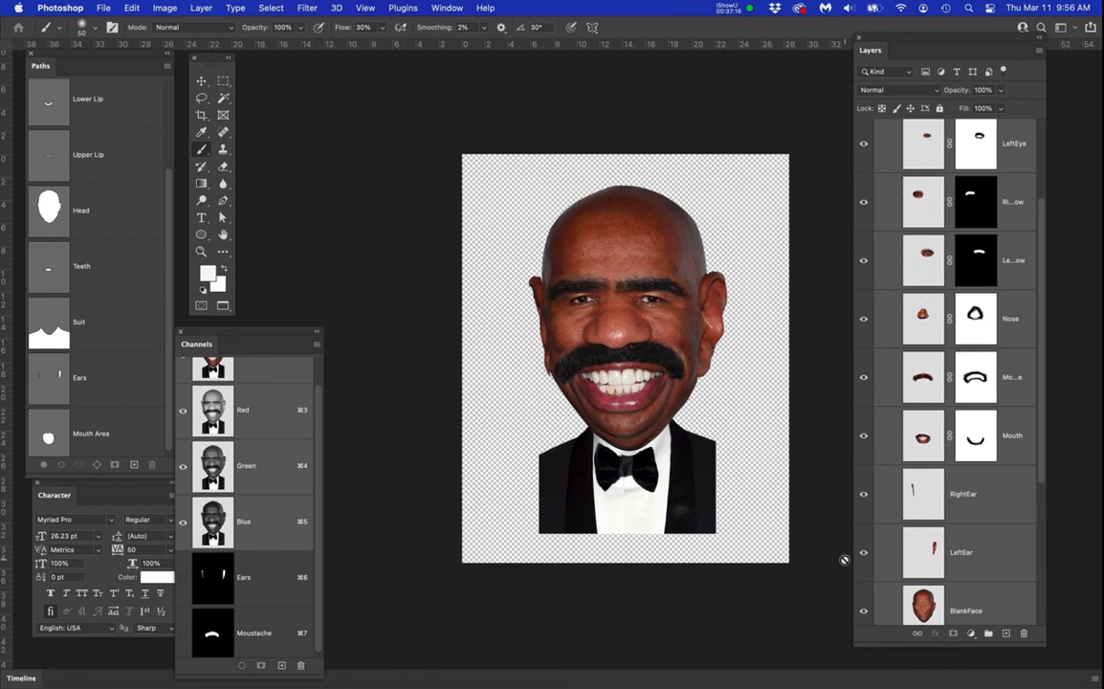
scroll(989, 468, up, 5)
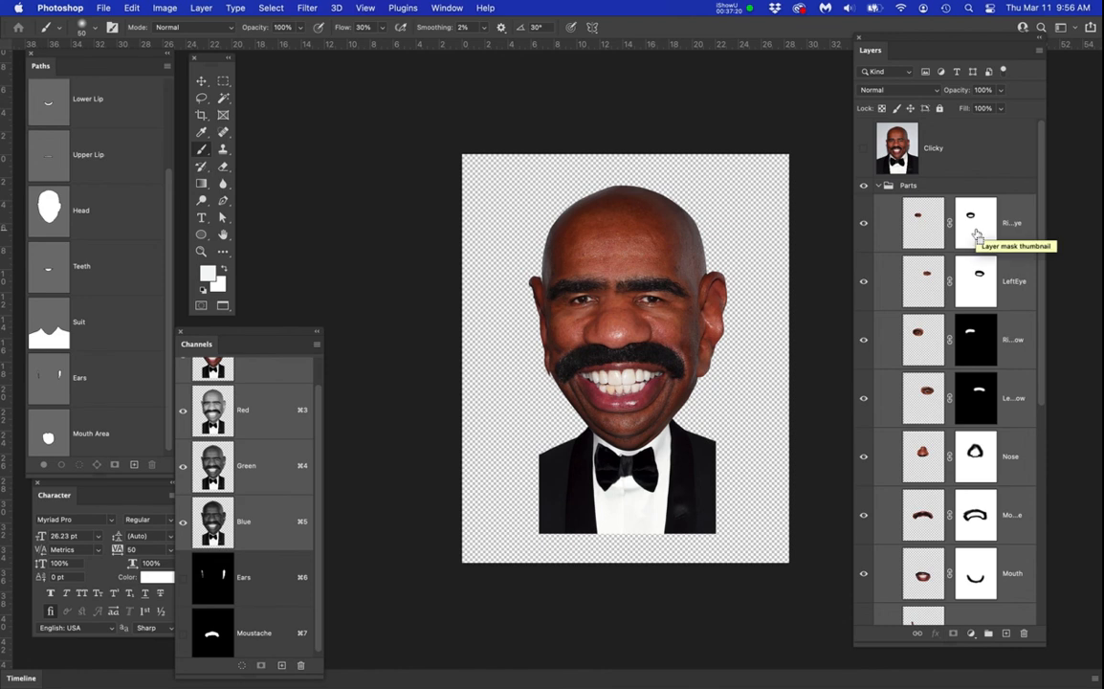
key(alt+super+e)
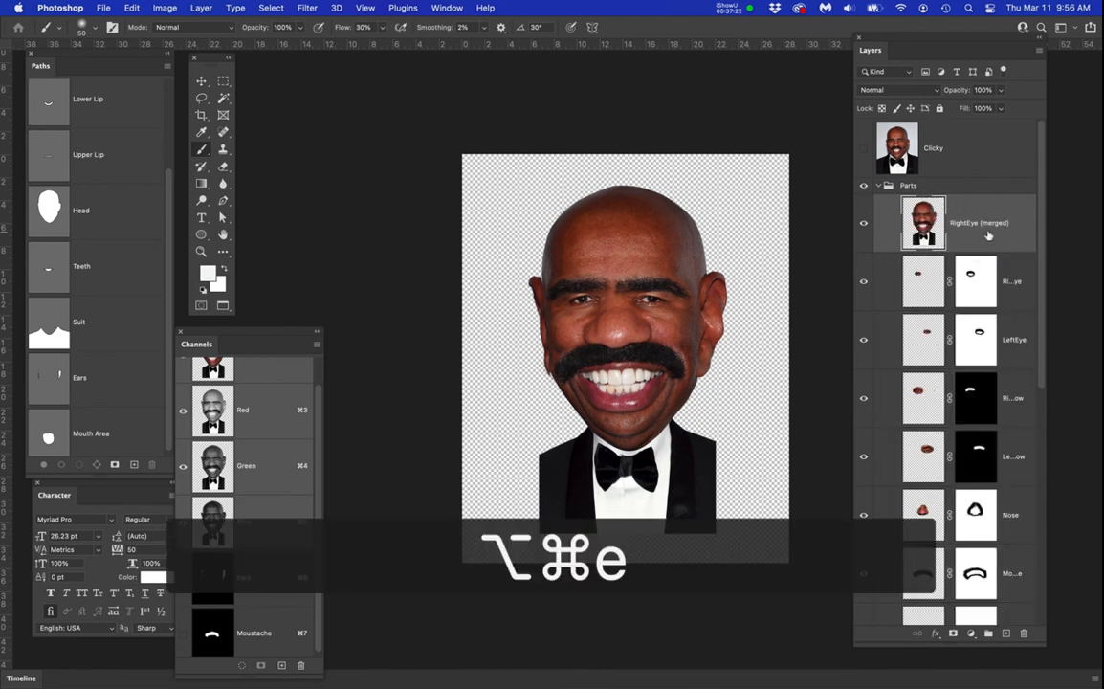
Rename the merged layer Main(merged) and place it above the Parts group
click(977, 223)
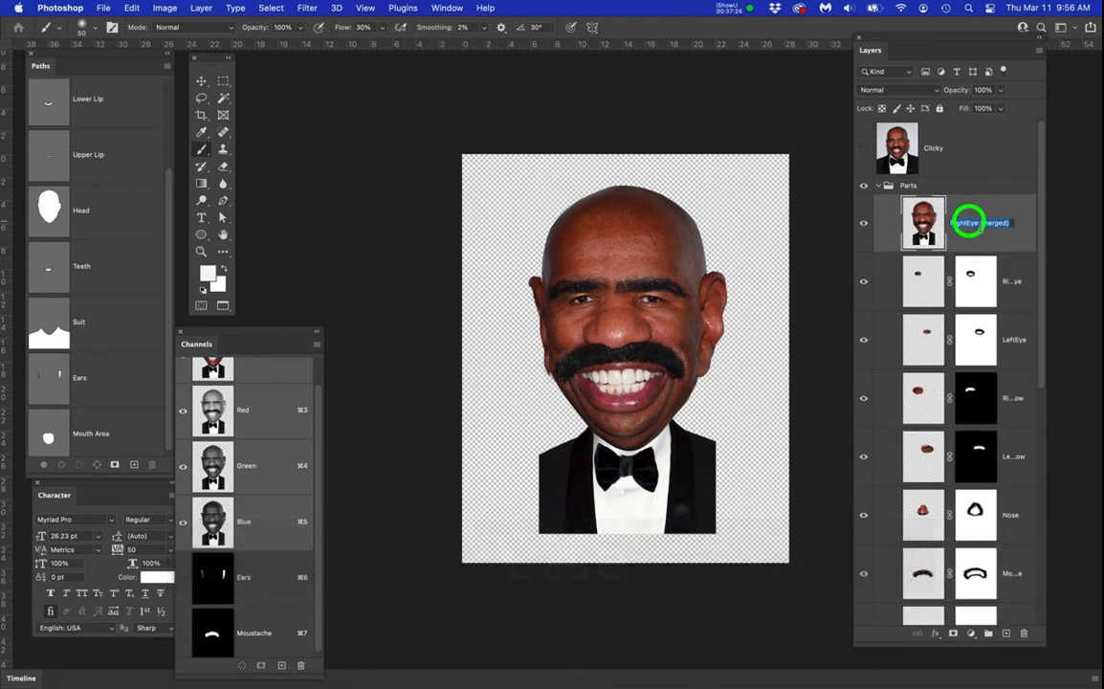
drag(977, 223, 952, 224)
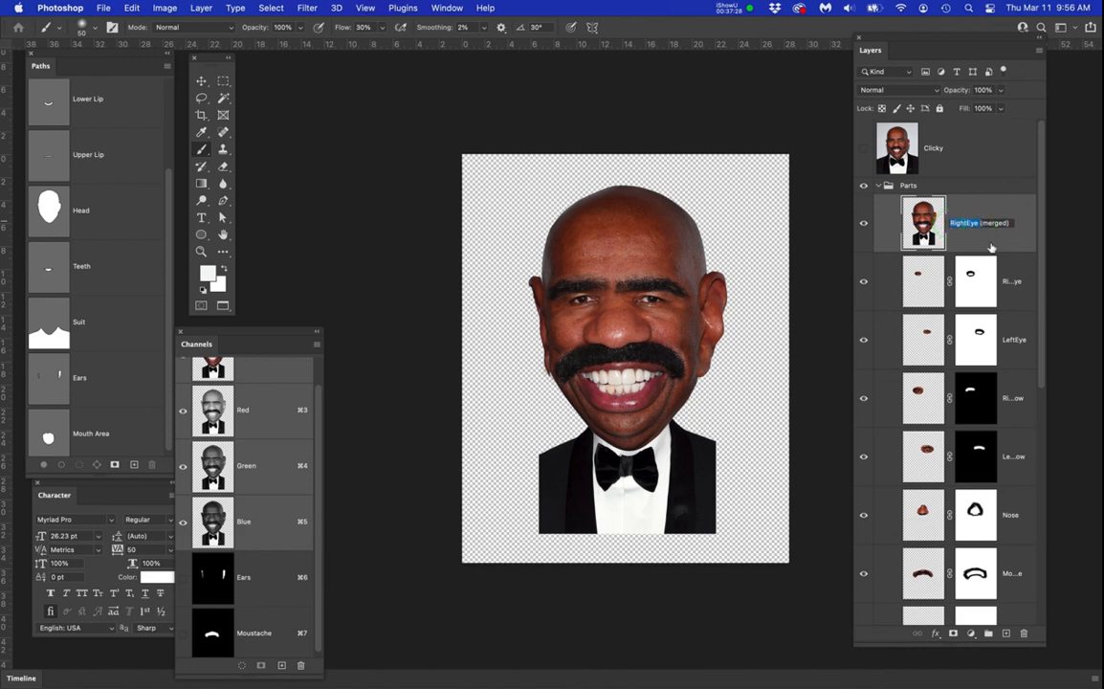
text(Main)
key(Return)
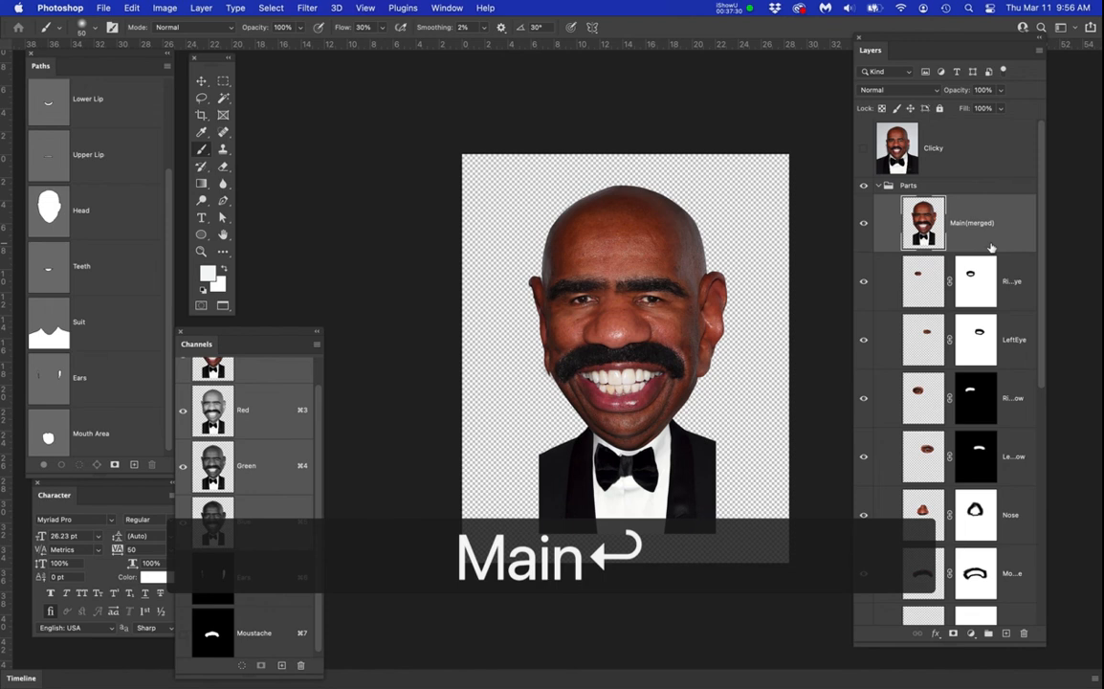
drag(995, 222, 985, 179)
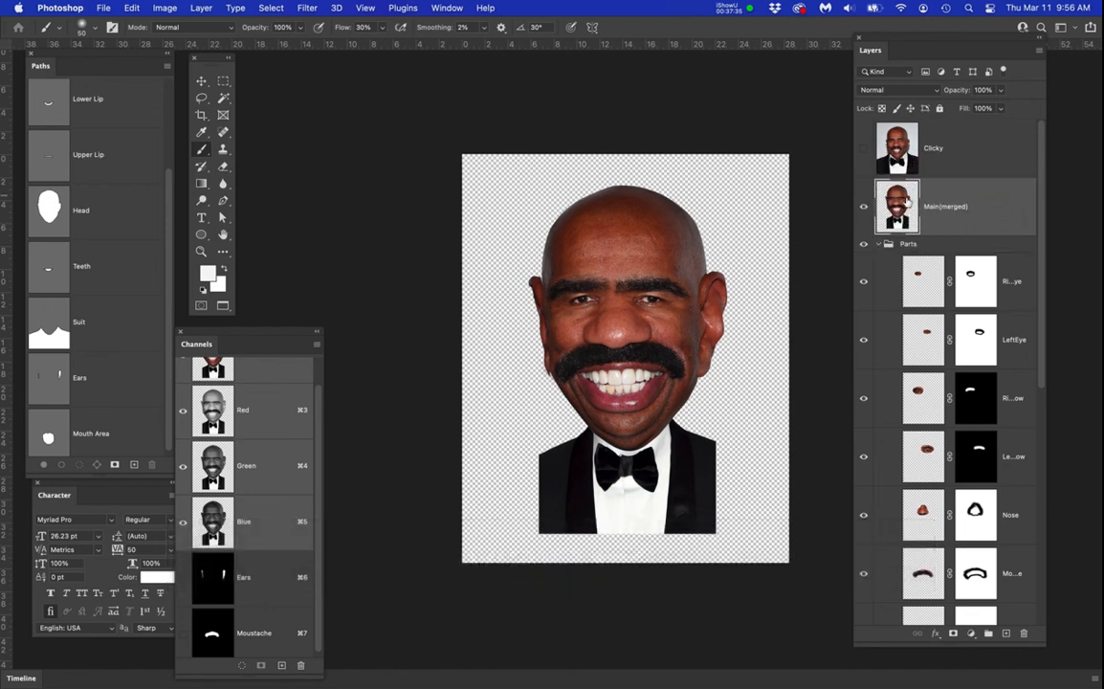
Collapse and hide the Parts group, comparing it with the merged copy, and leave Main(merged) visible and selected
click(865, 245)
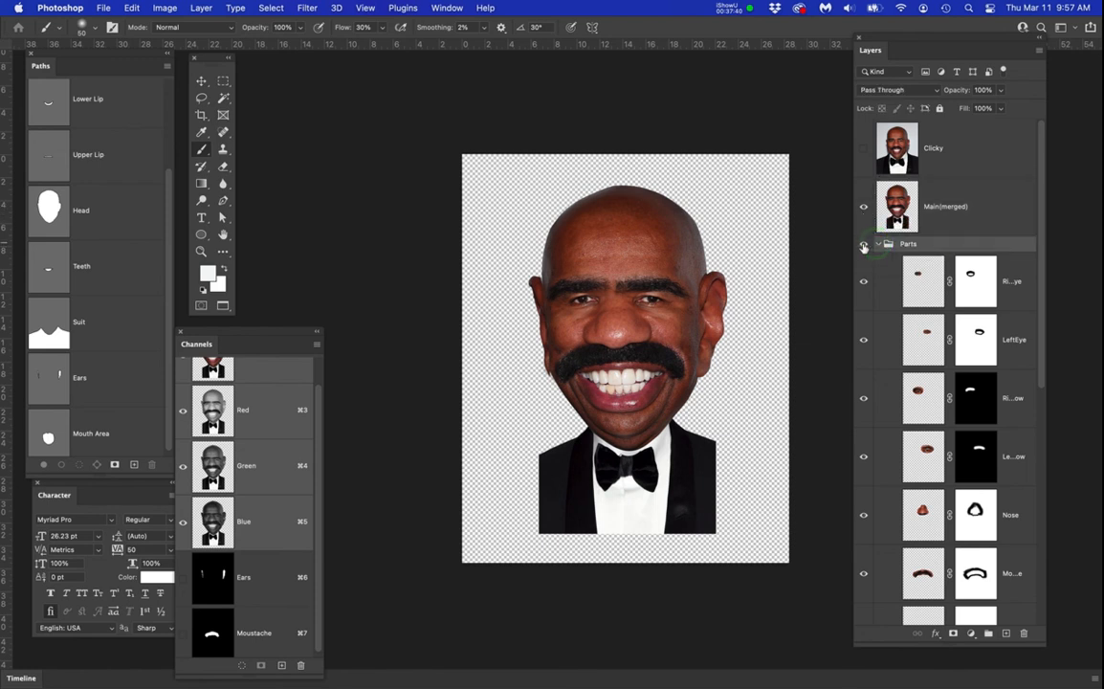
click(877, 245)
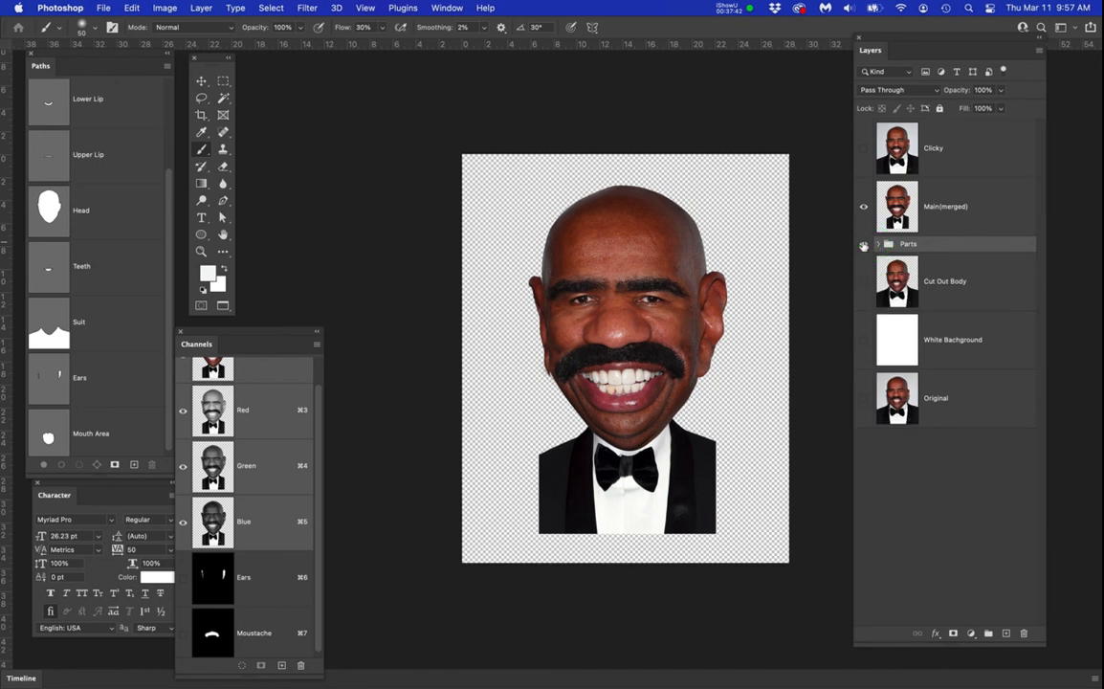
click(864, 207)
click(864, 245)
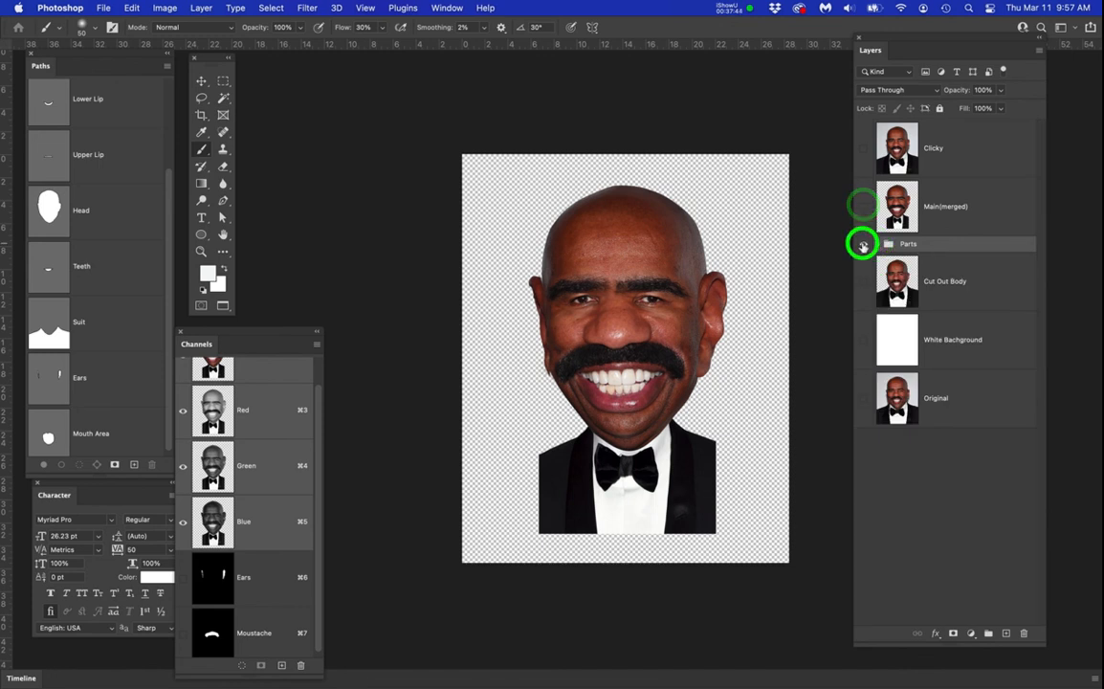
click(862, 245)
click(862, 244)
click(863, 208)
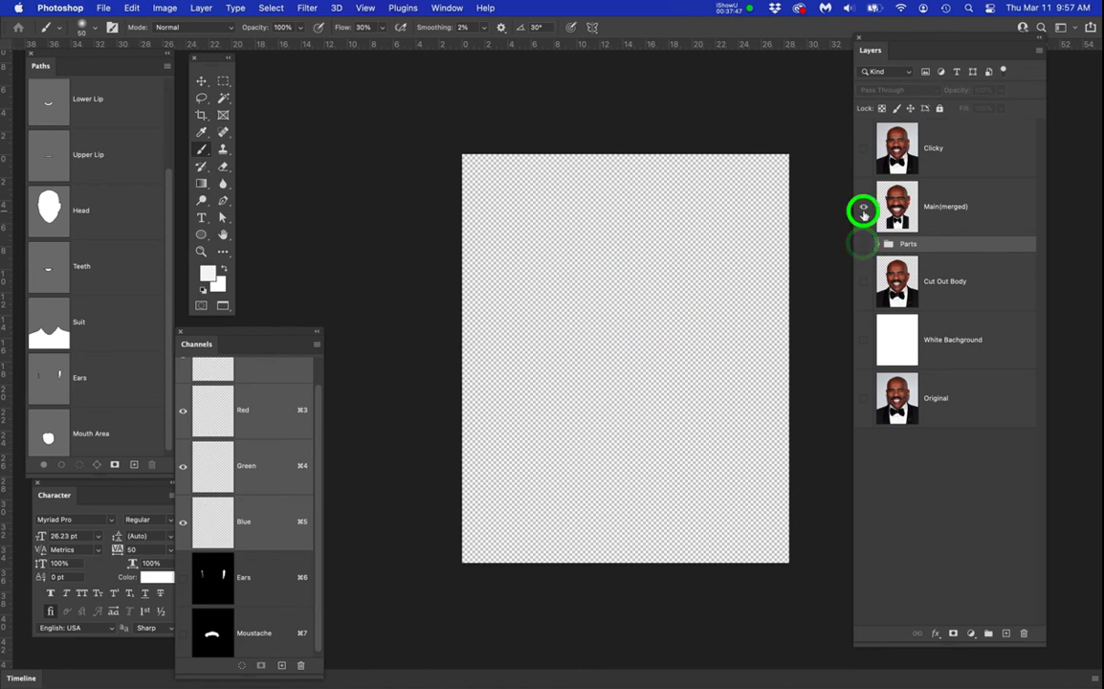
click(951, 221)
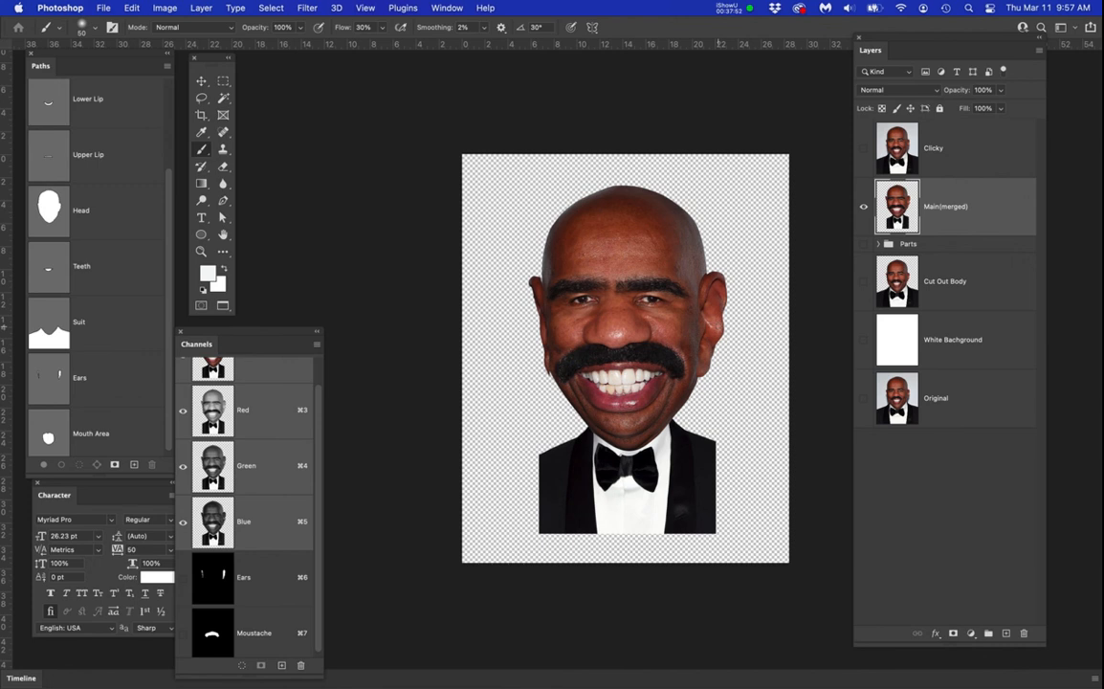
Try shifting the Main(merged) layer slightly, save the document, and undo the shift, leaving the Parts group hidden
key(v)
drag(632, 320, 675, 335)
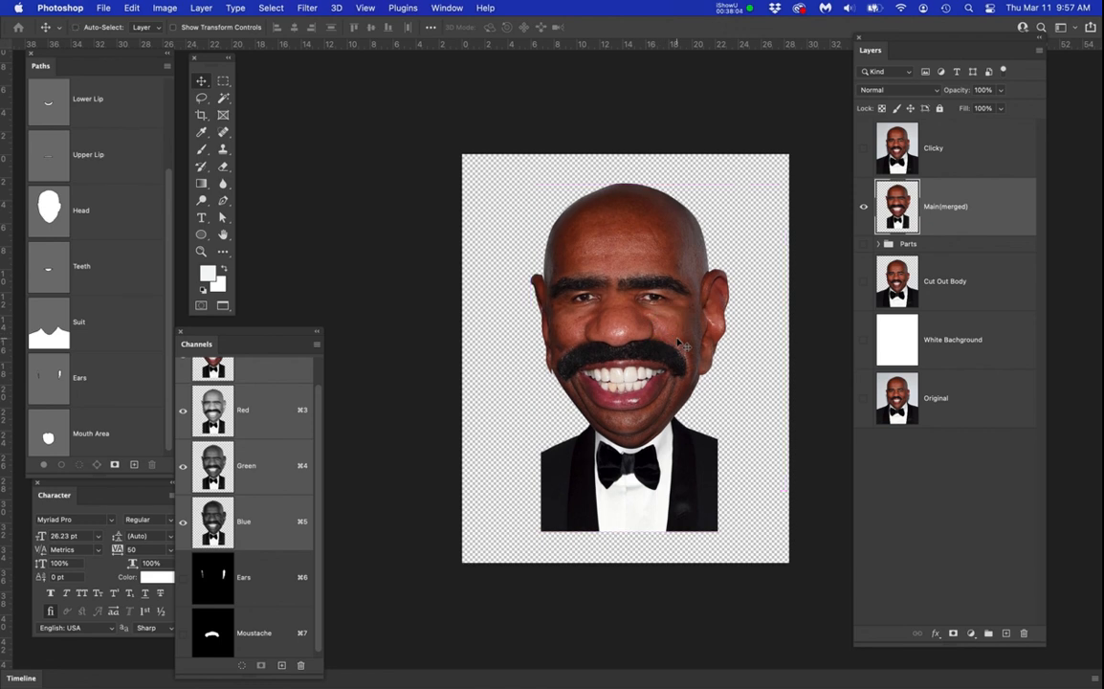
key(super+s)
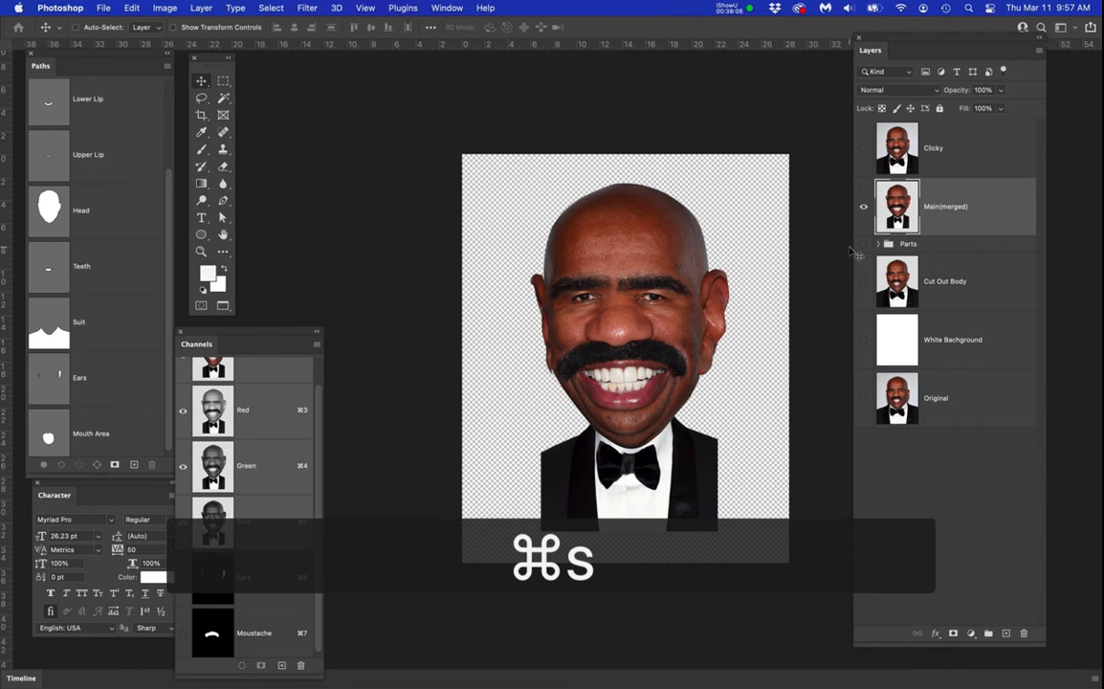
key(super+z)
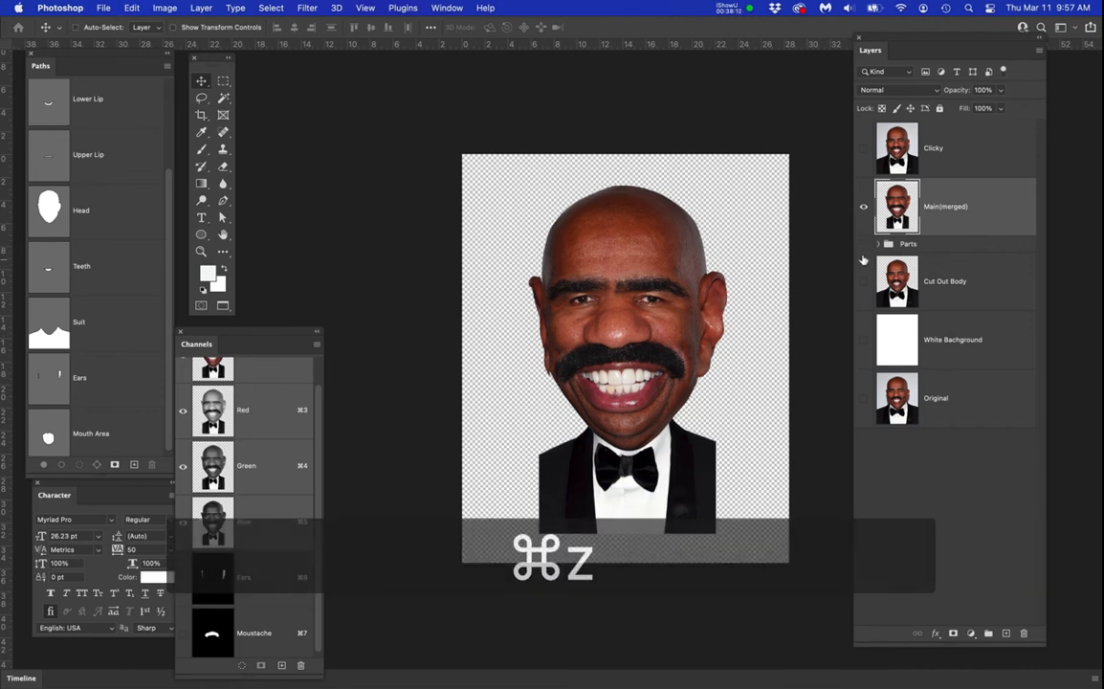
click(862, 246)
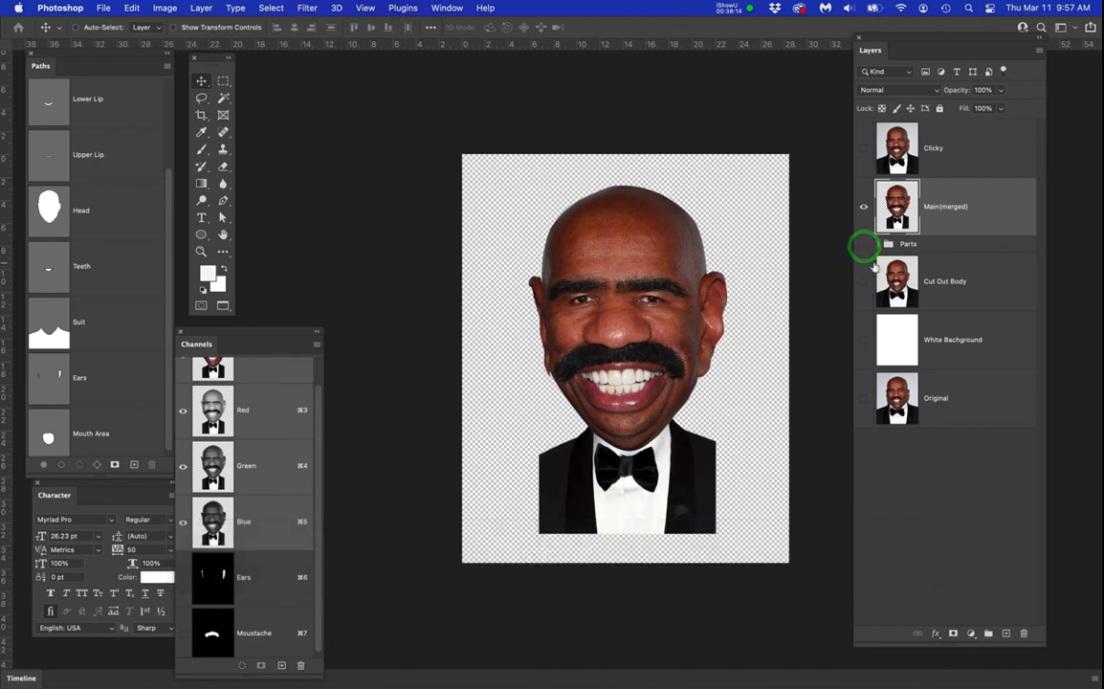